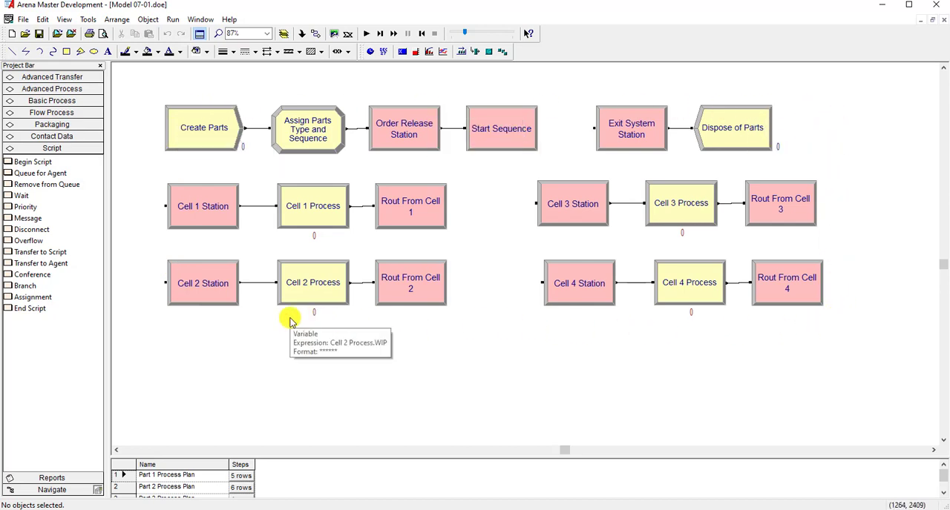
- Run the finished Model 07-01 simulation to watch parts move through the four-cell animation, and end the run
key(a)
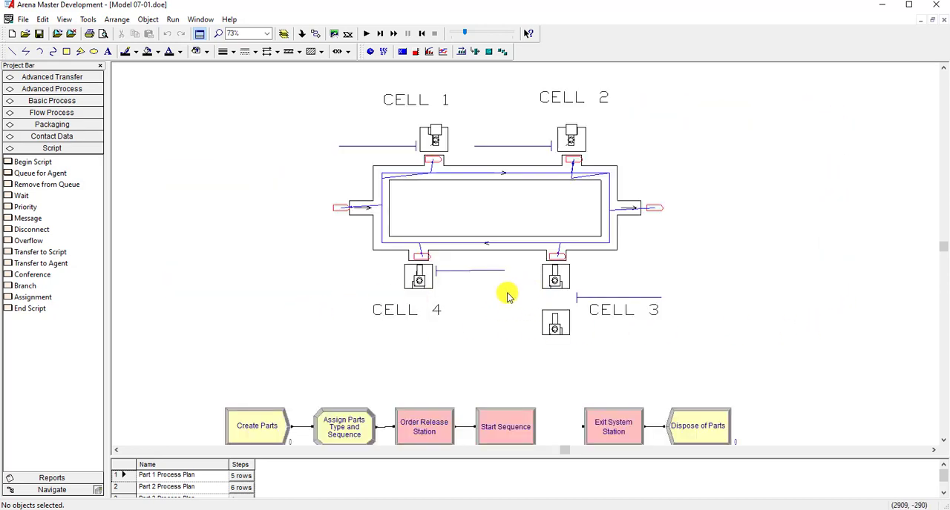
click(367, 34)
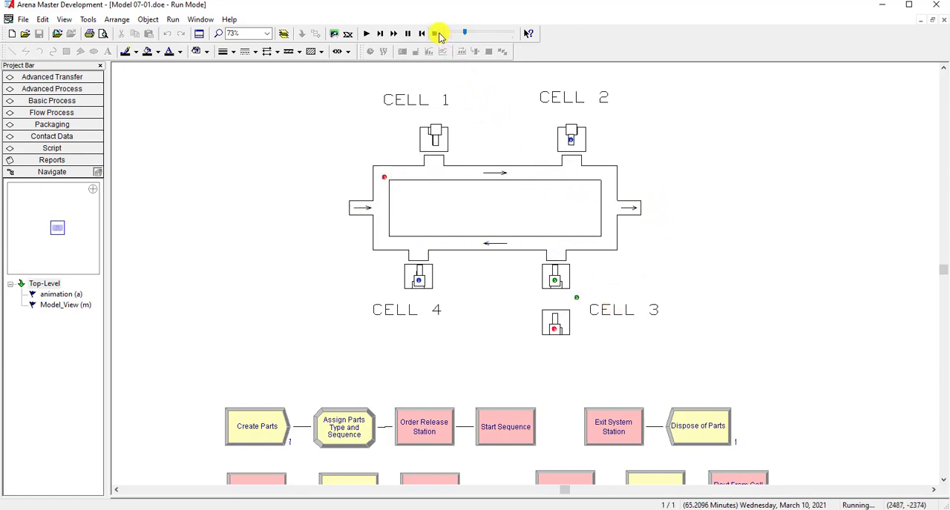
click(436, 34)
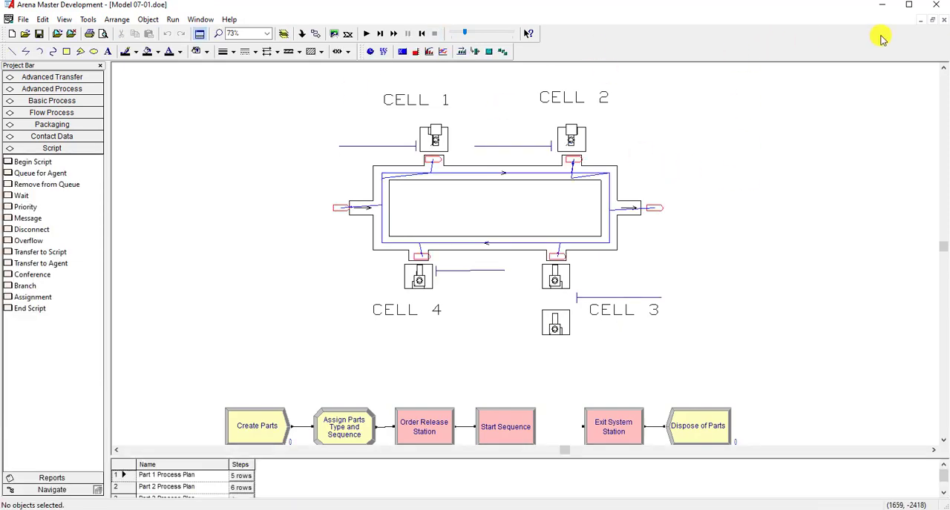
- Close the finished Model 07-01 file
click(944, 20)
click(478, 284)
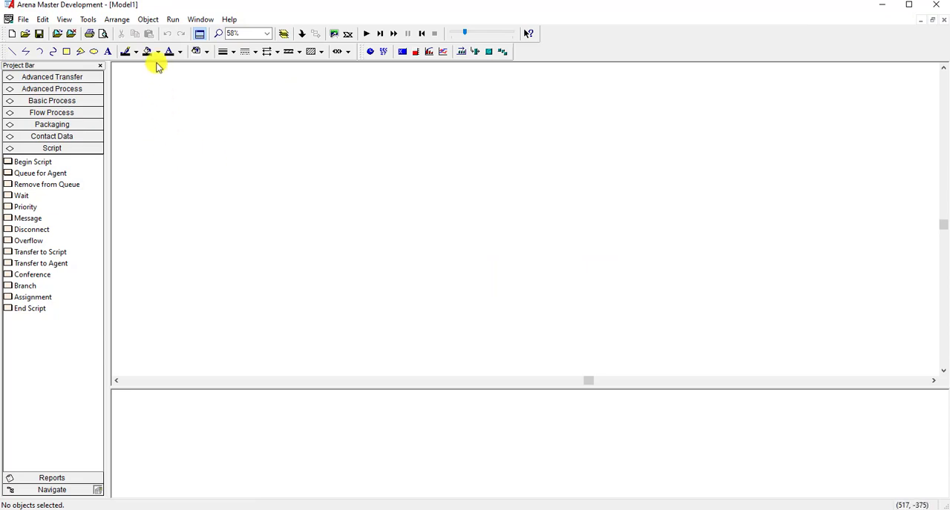
- In the run setup's replication parameters, set the replication length to 32 hours and the base time units to Minutes
click(173, 19)
click(180, 32)
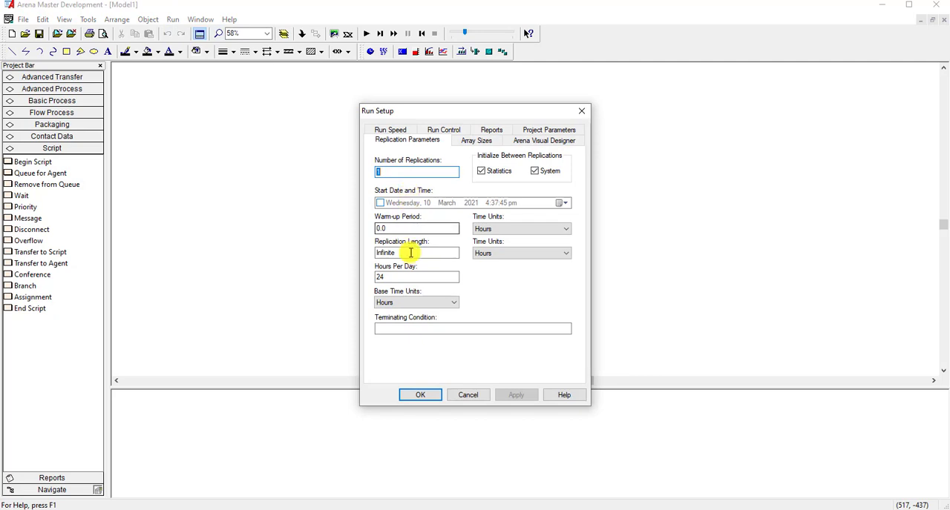
drag(411, 253, 362, 256)
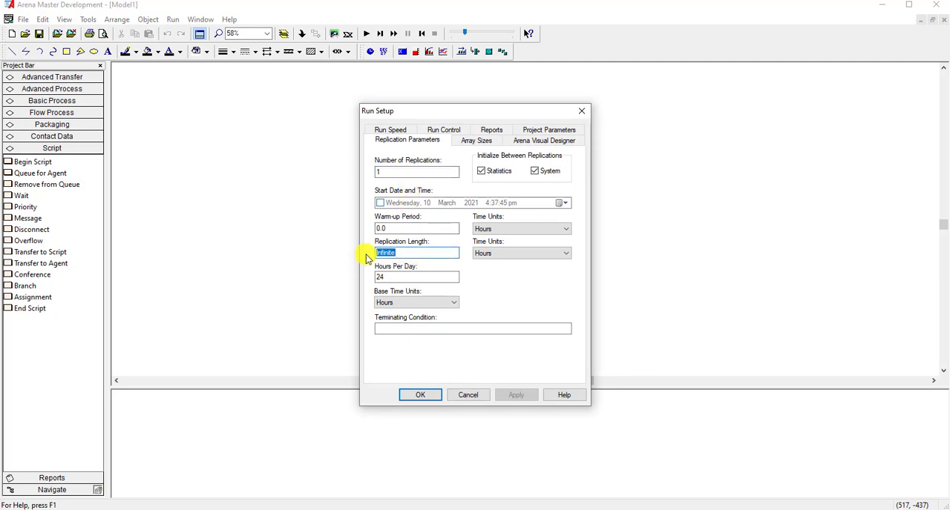
text(32)
click(482, 254)
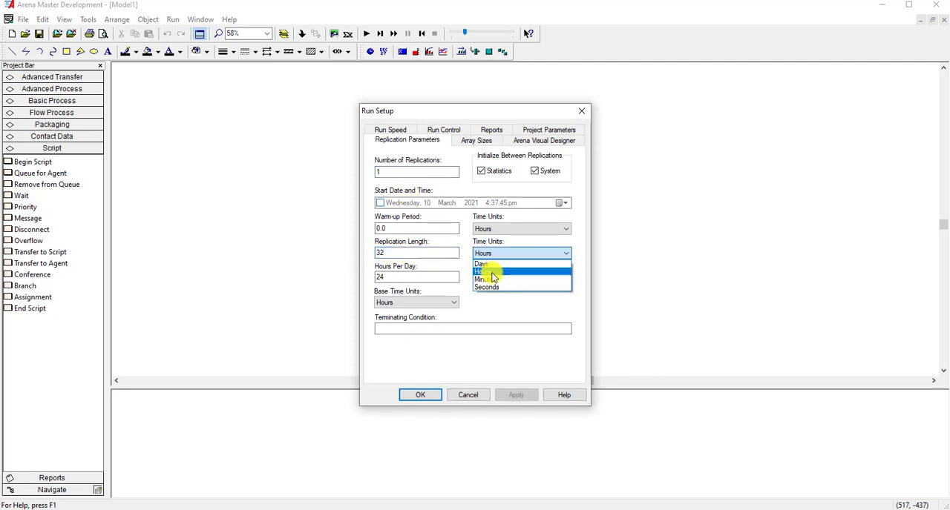
click(494, 280)
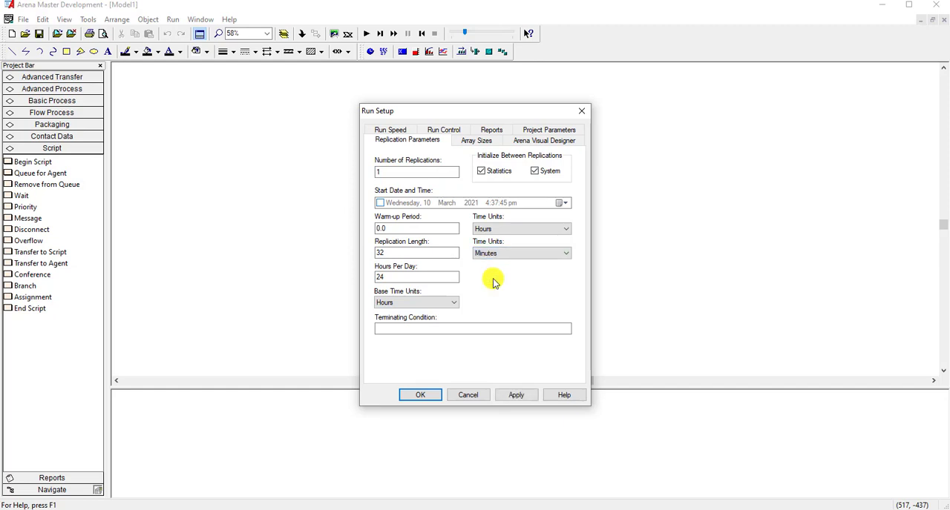
click(453, 304)
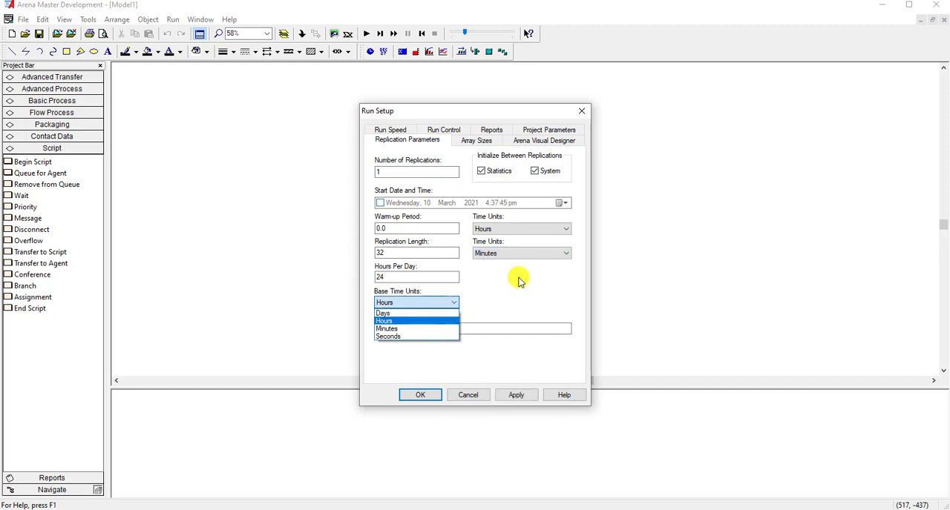
click(533, 254)
click(532, 255)
click(523, 272)
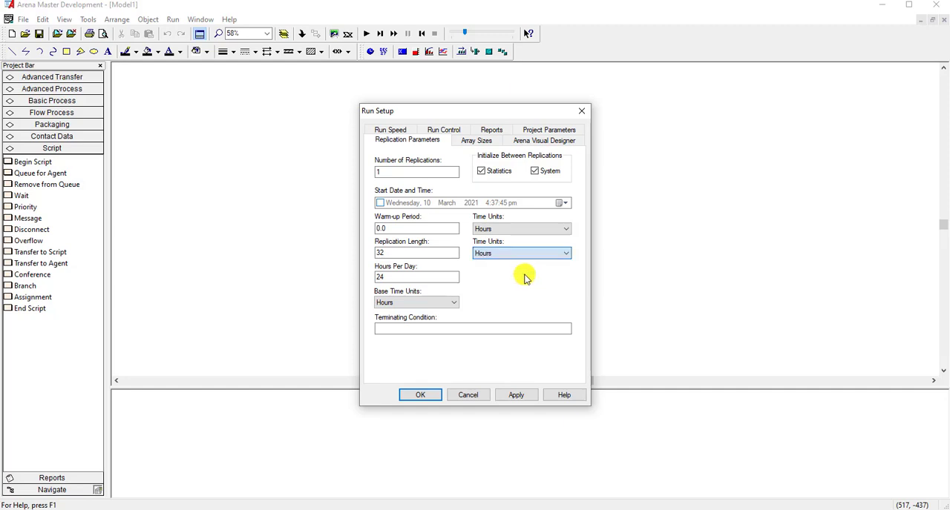
click(444, 304)
click(428, 329)
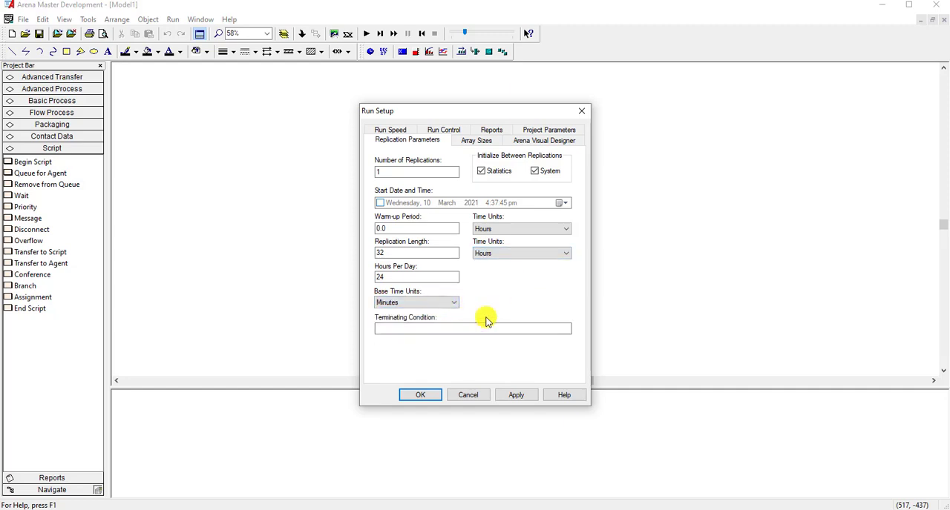
- Set the project title to "Model 7-1" in the project parameters
click(542, 130)
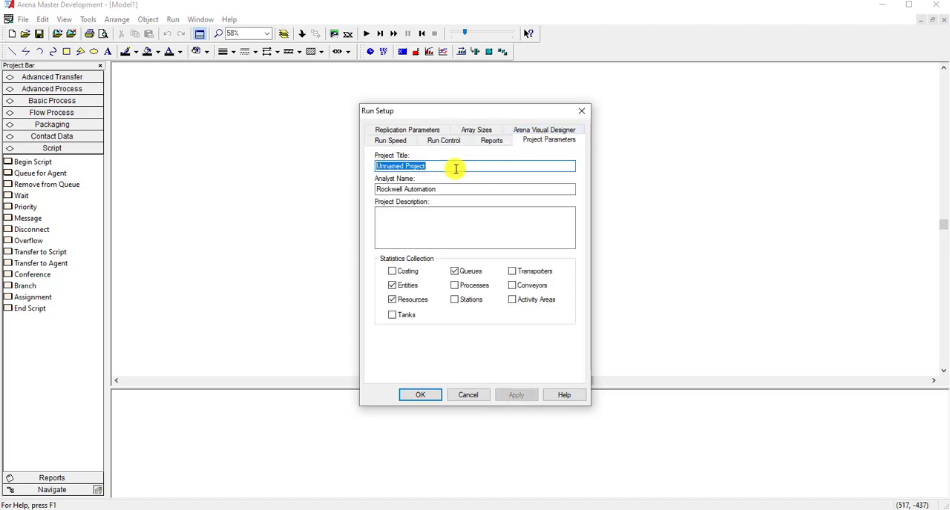
text(mODEL )
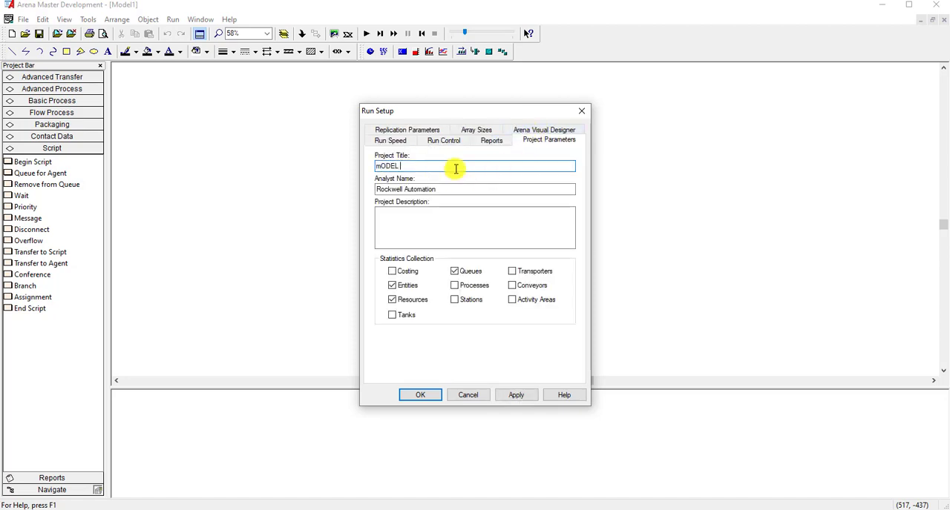
text(7-1)
drag(398, 167, 355, 171)
text(M)
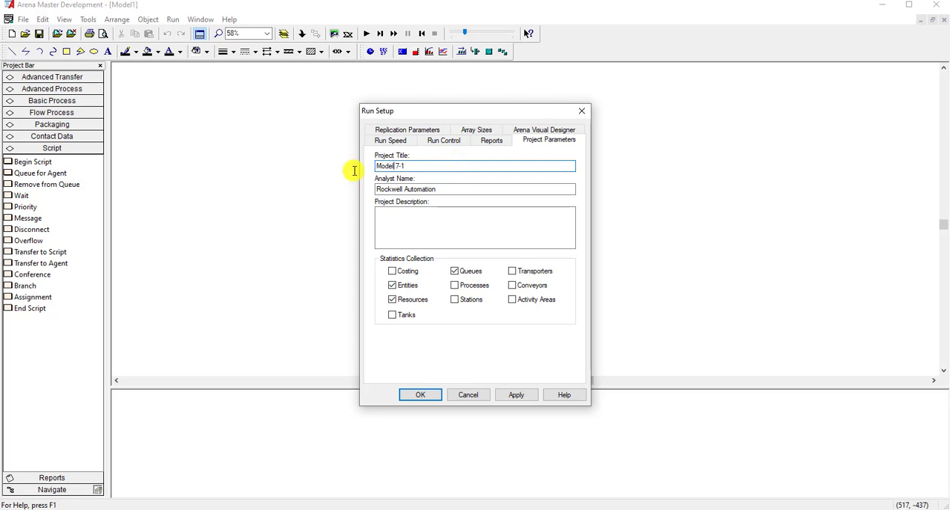
- Enter the analyst's name and the project description "small manufacturing system", and apply the run setup
drag(463, 193, 361, 193)
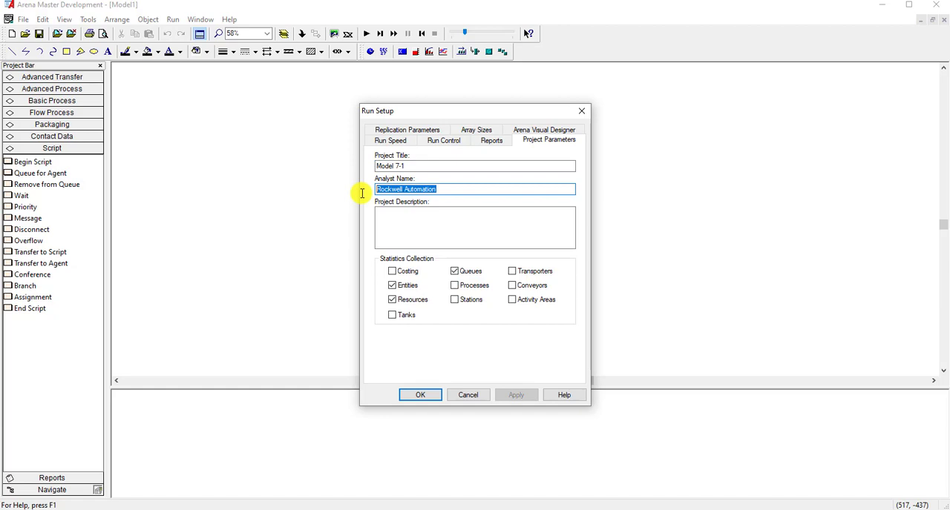
text(As)
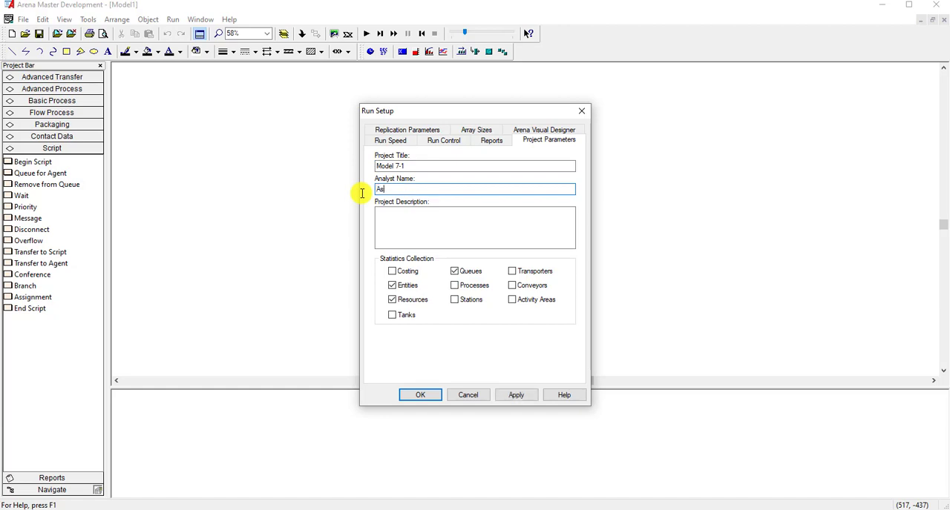
text(um amjad)
click(404, 223)
text(s)
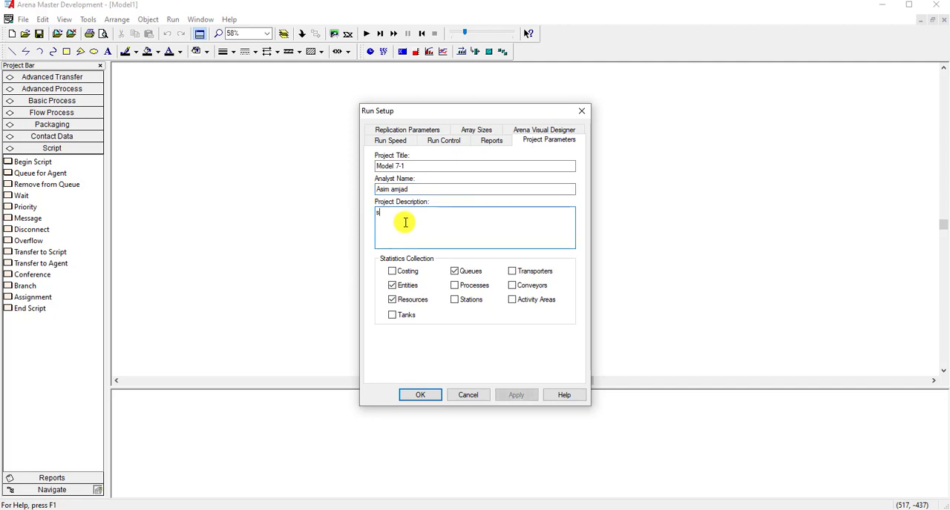
text(mall manufac)
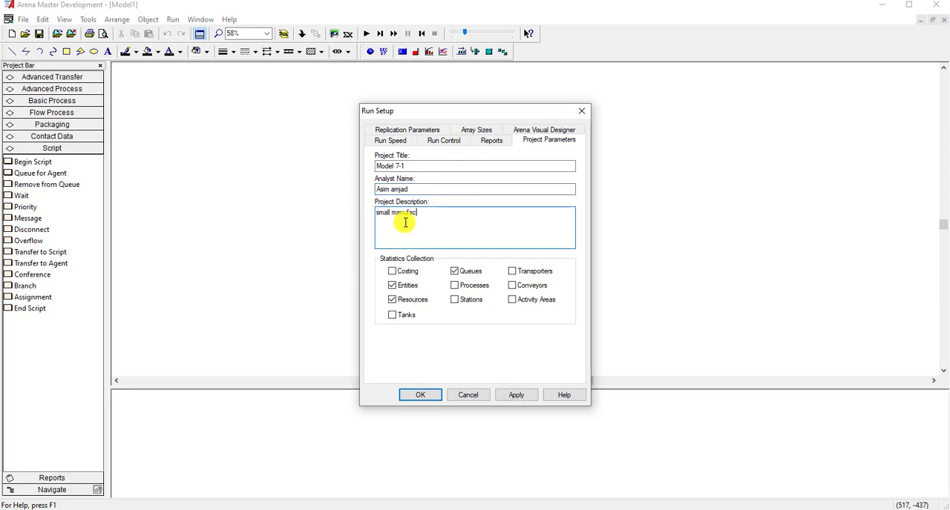
text(turing system)
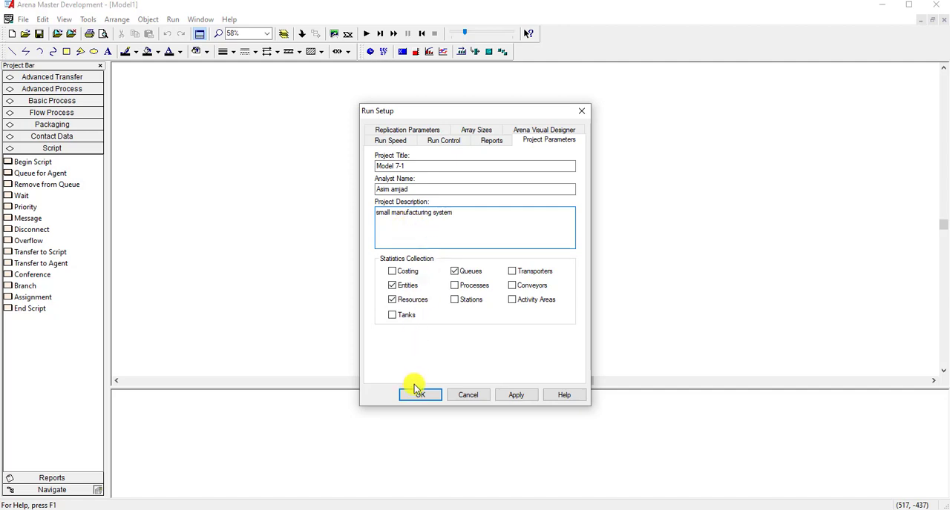
click(511, 394)
click(422, 394)
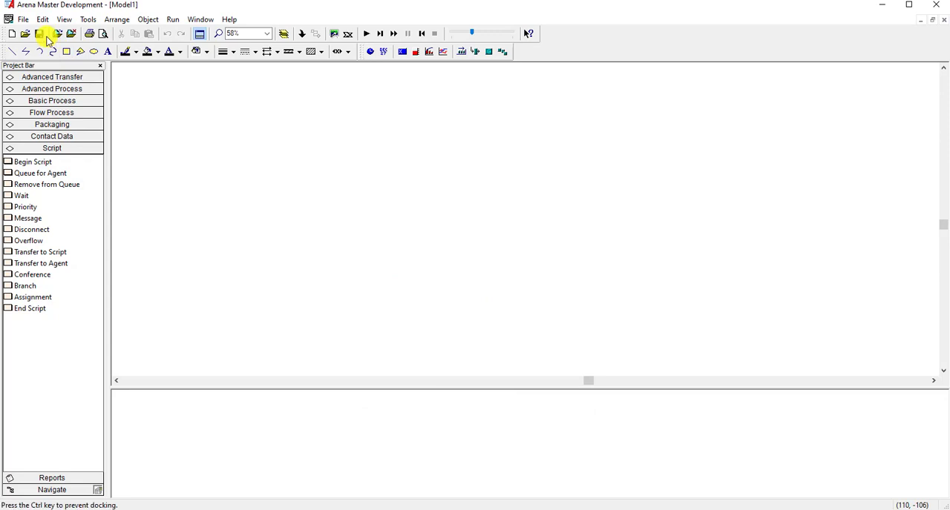
- Save the new model on the Desktop as "Model 7-1 new"
key(ctrl+s)
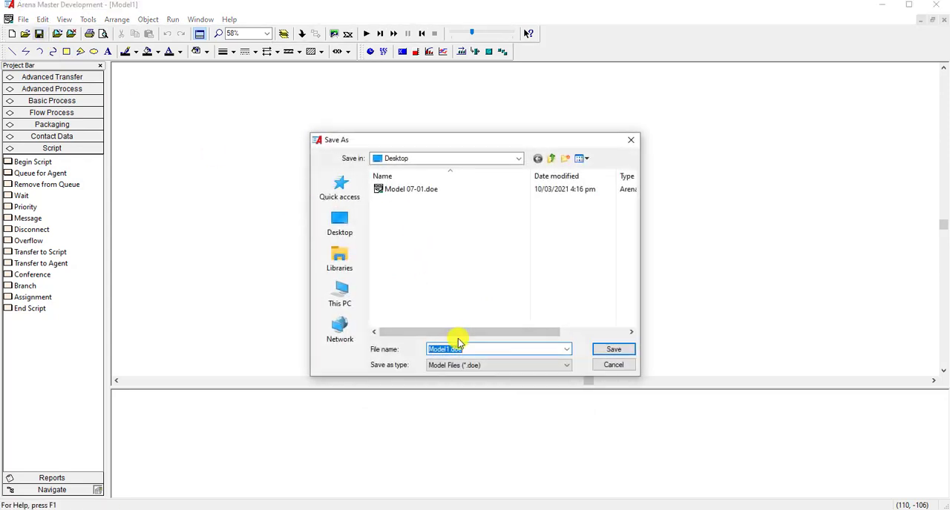
text(Model)
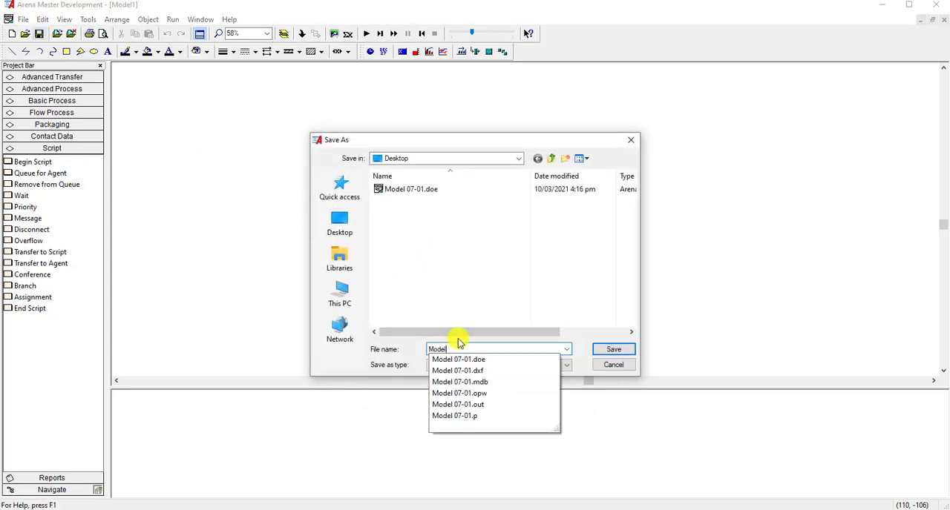
text( 7-1 new)
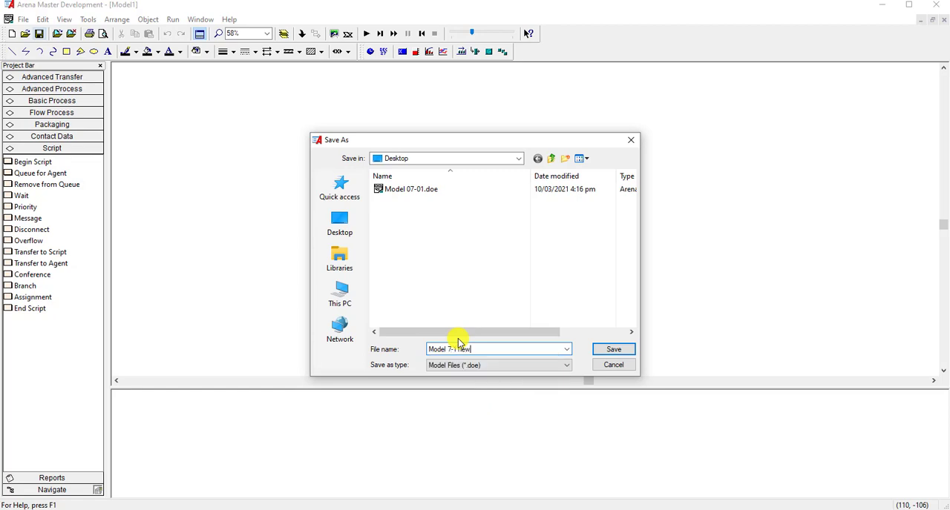
click(613, 350)
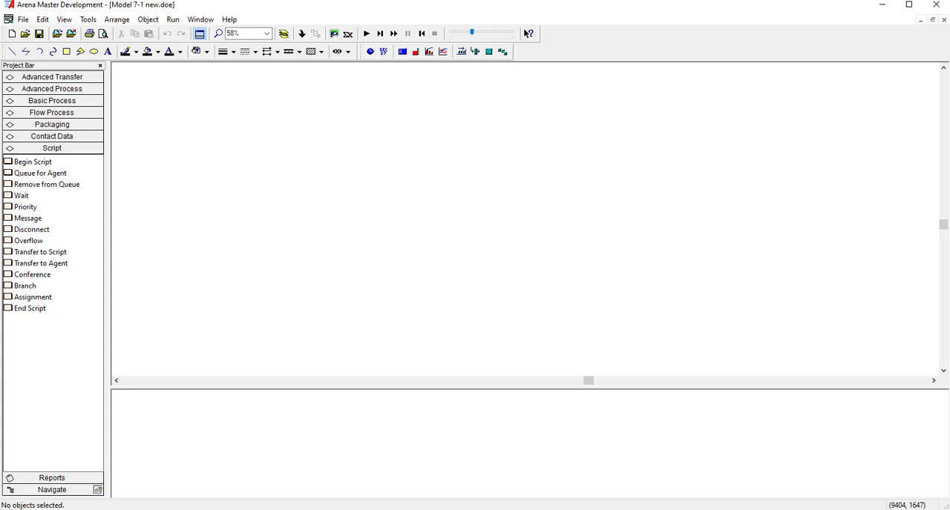
- Add a first row to the Basic Process attribute spreadsheet and name the attribute "part index"
click(77, 102)
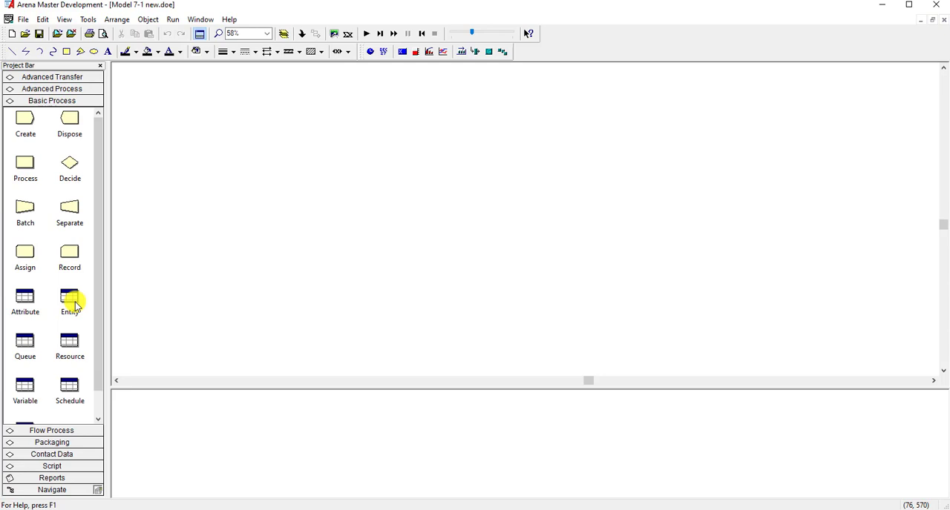
click(33, 303)
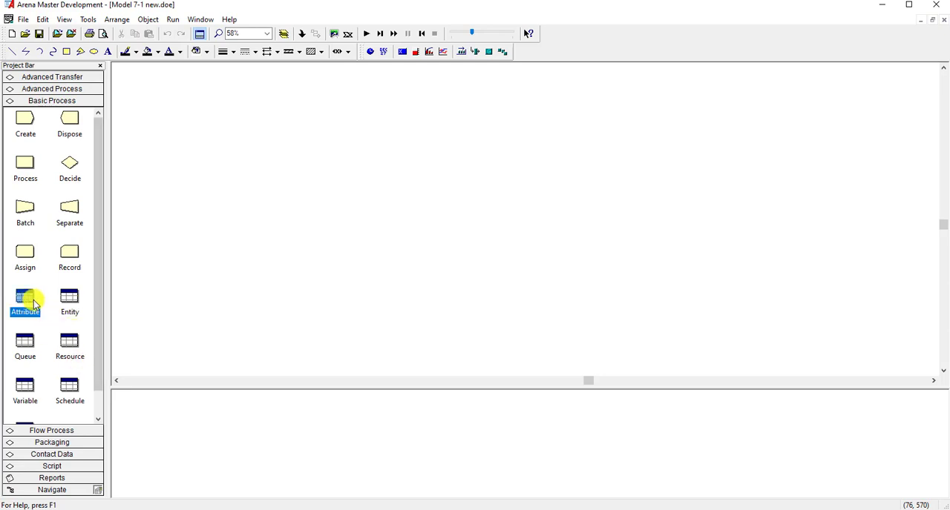
drag(234, 385, 235, 363)
double_click(153, 400)
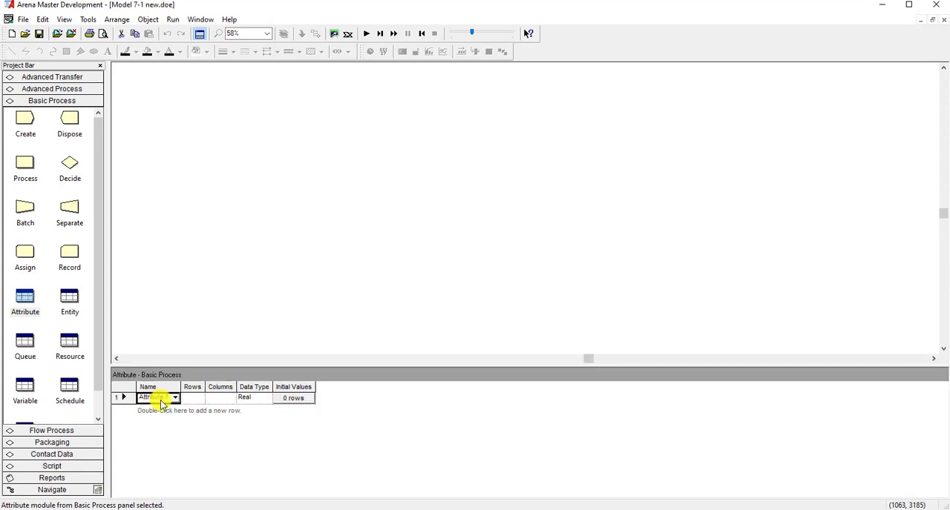
click(169, 399)
drag(169, 399, 137, 401)
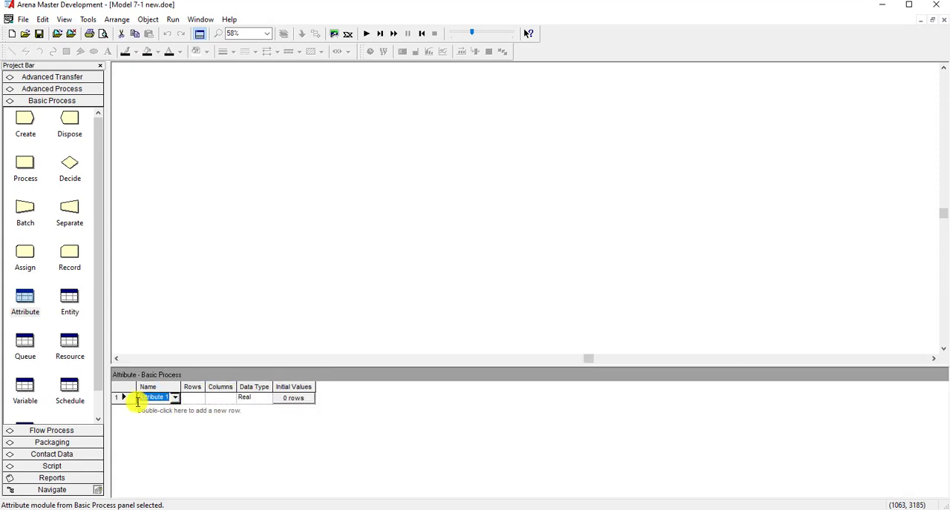
key(BackSpace)
click(223, 401)
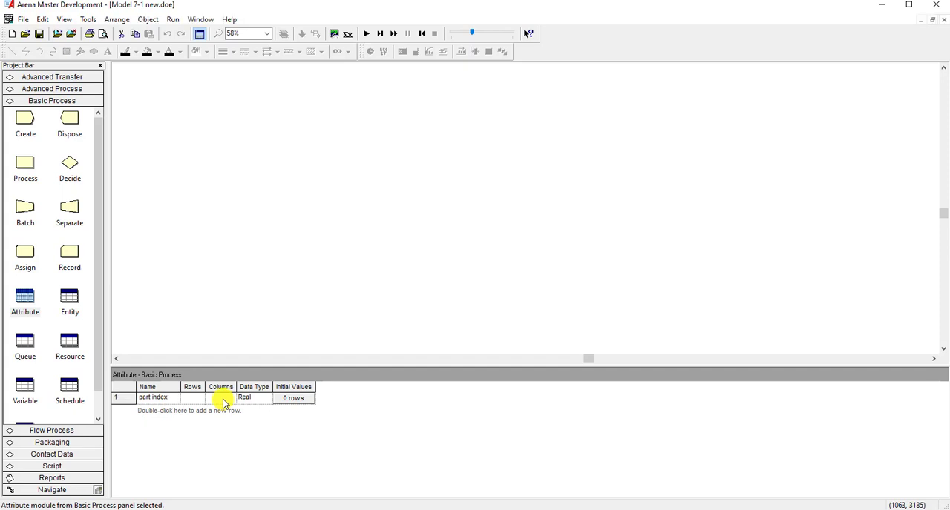
- Add a second attribute row named "process time" and widen the Name column to fit it
double_click(159, 412)
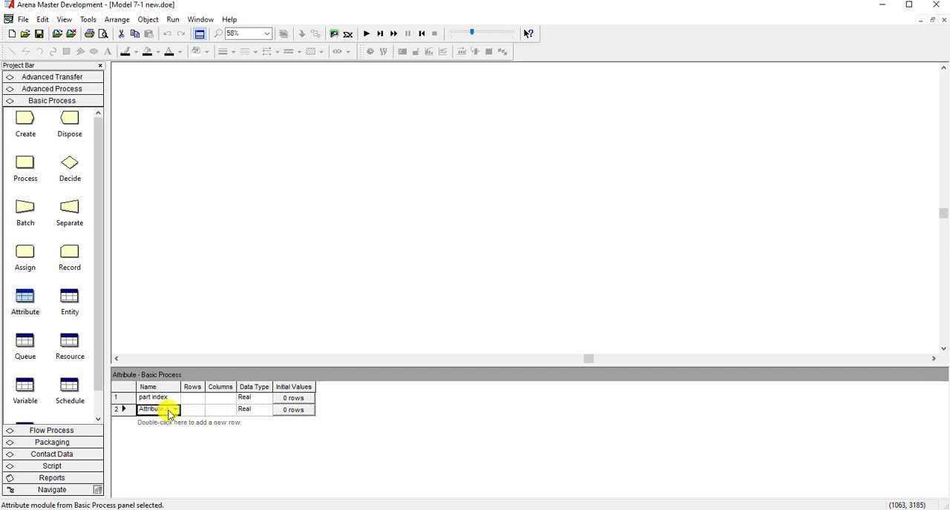
drag(170, 411, 125, 412)
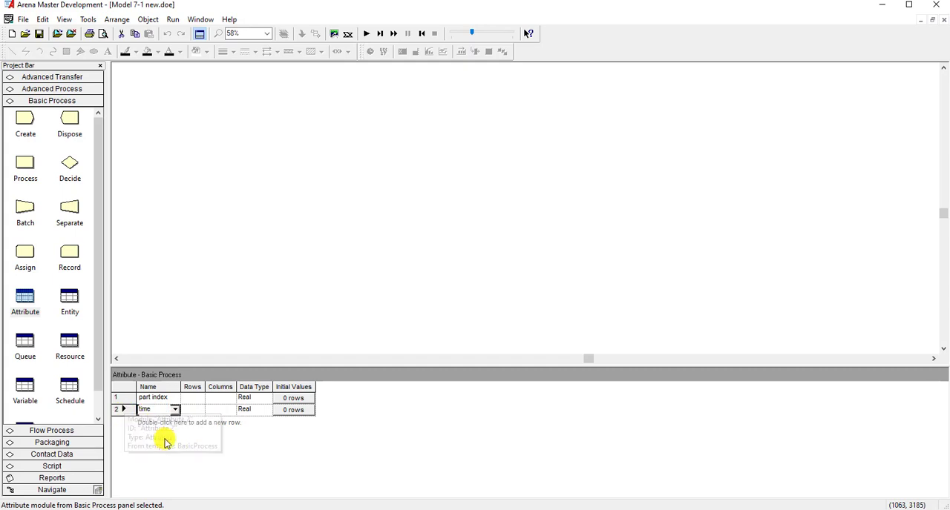
drag(182, 387, 203, 387)
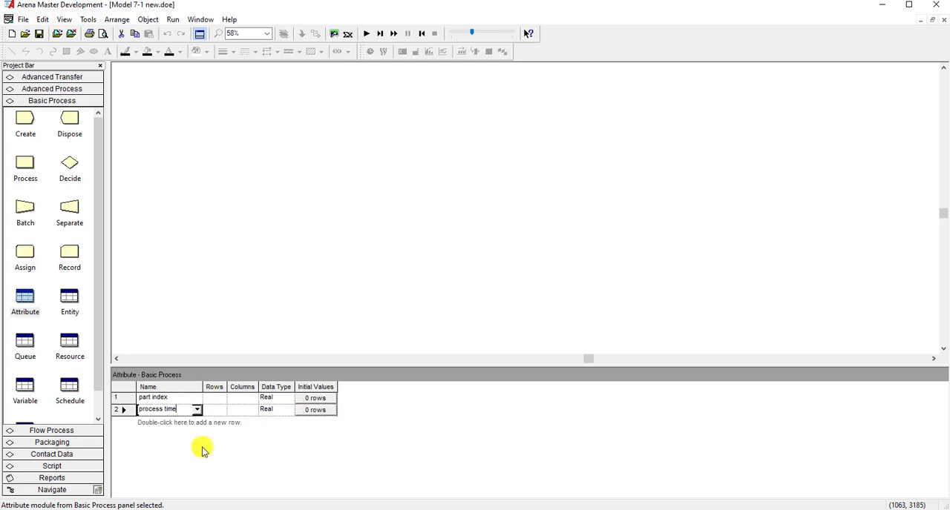
- Add a third attribute row and name it "machine index"
double_click(163, 424)
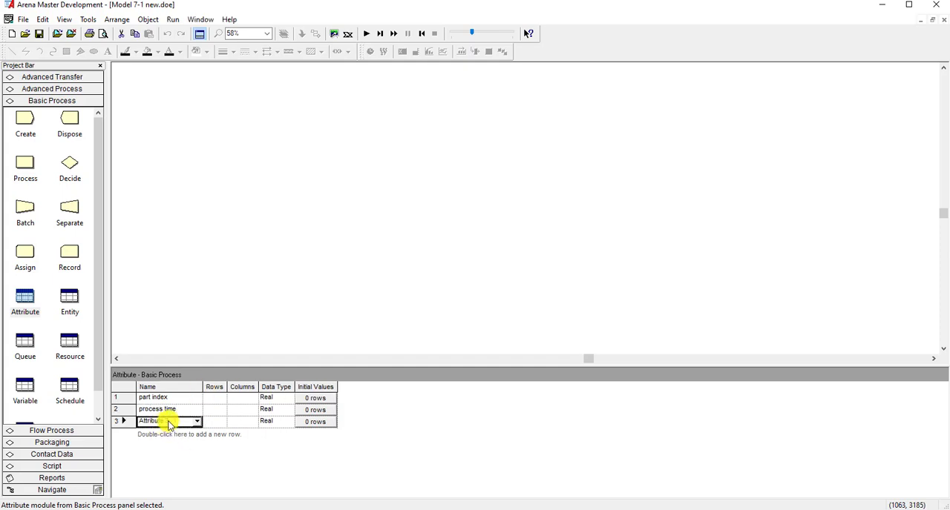
drag(178, 422, 133, 421)
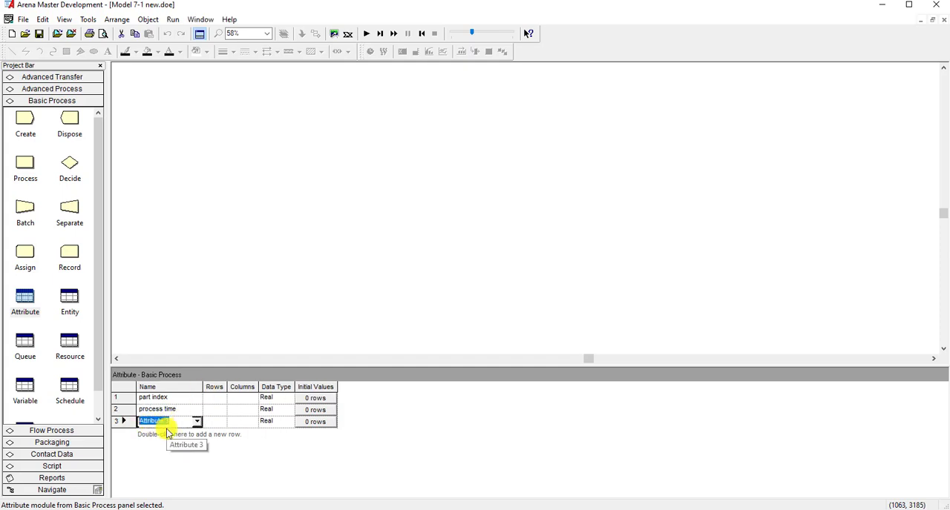
text(machine index)
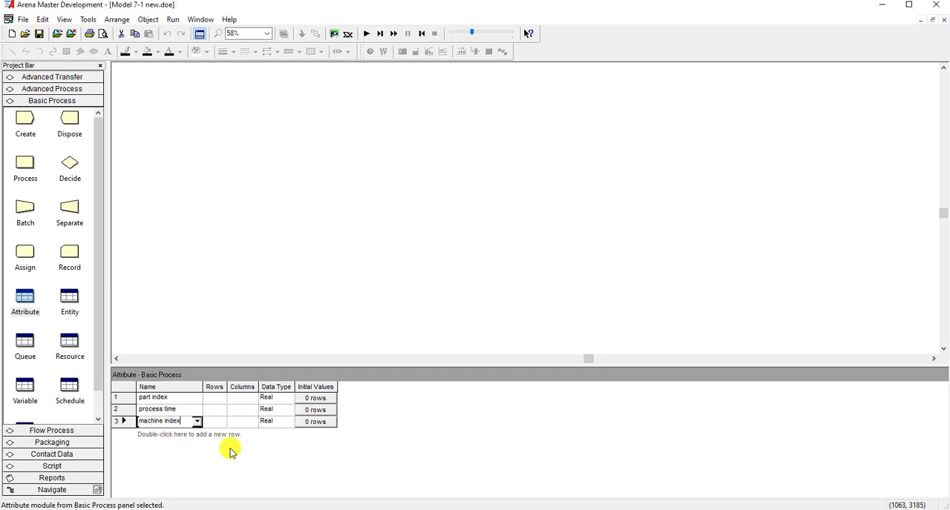
- Add a first row to the Basic Process variable spreadsheet, name it "factir time" and set its Rows to 2
click(373, 352)
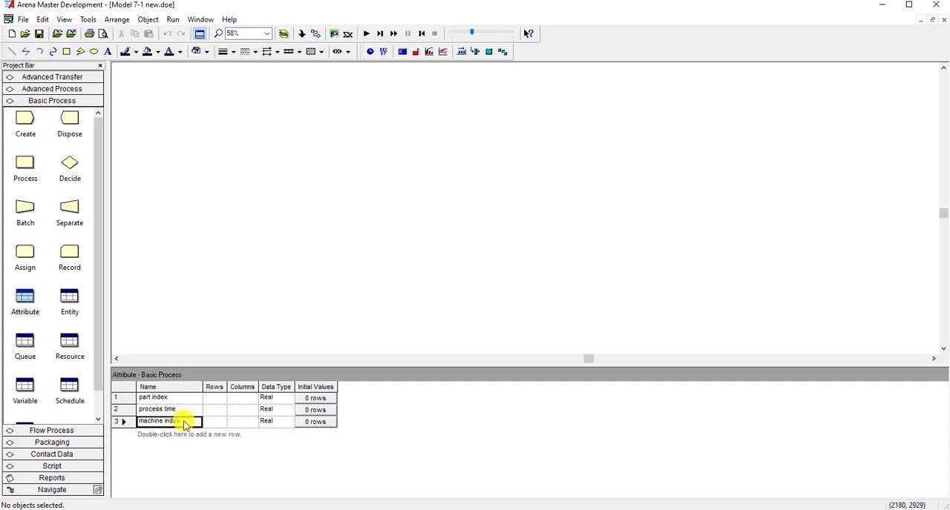
click(24, 384)
double_click(152, 400)
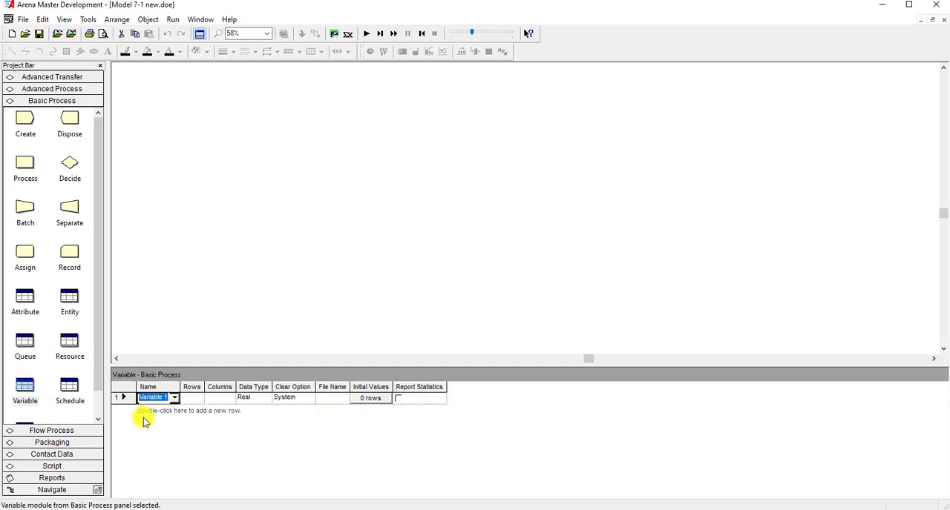
text(factir time)
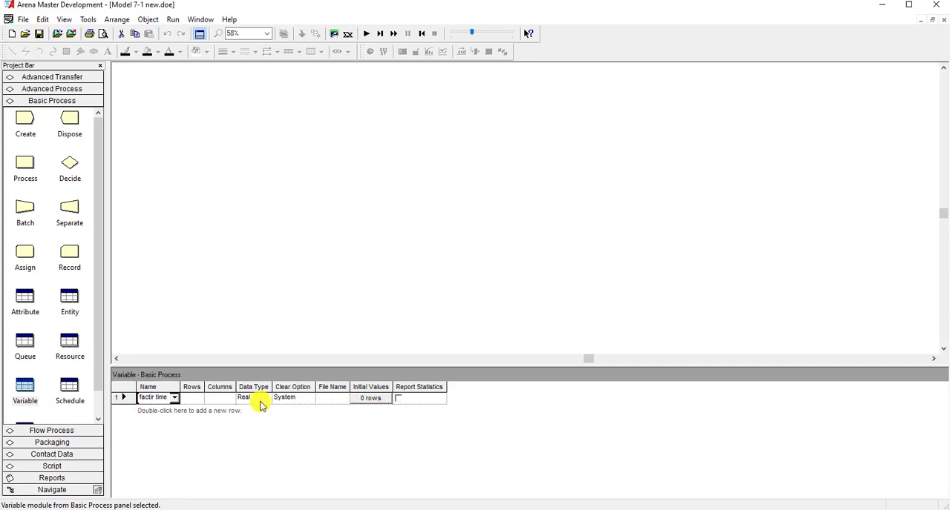
click(198, 399)
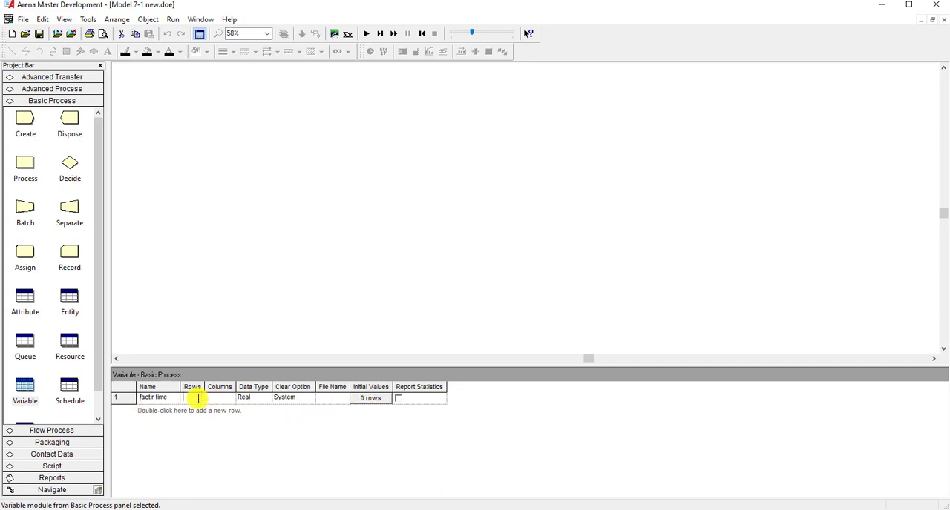
text(2)
- Set the first variable's initial values to 0.8 for row 1 and 1.0 for row 2
click(381, 401)
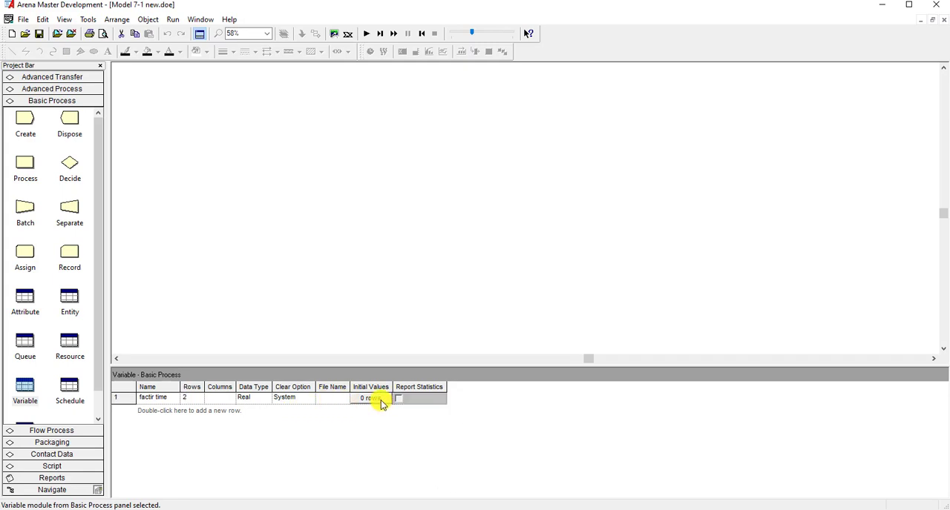
click(382, 401)
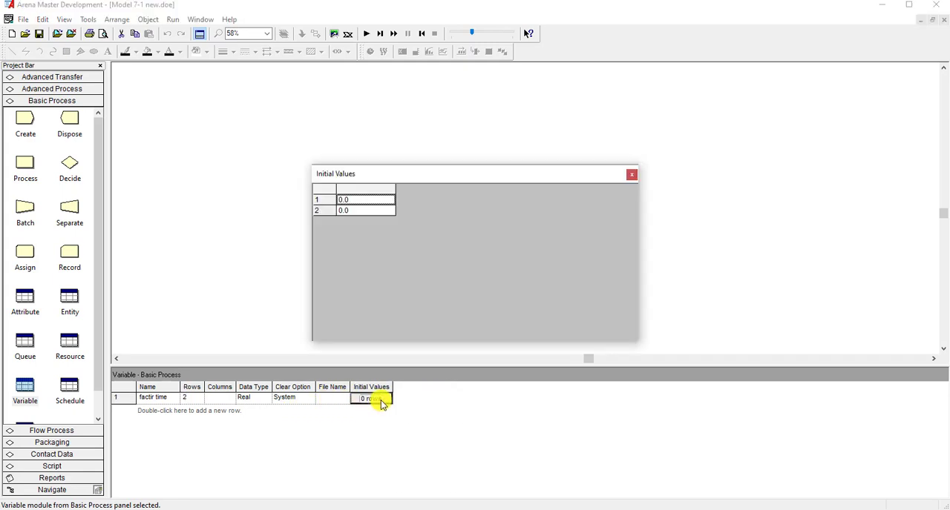
click(359, 200)
click(360, 200)
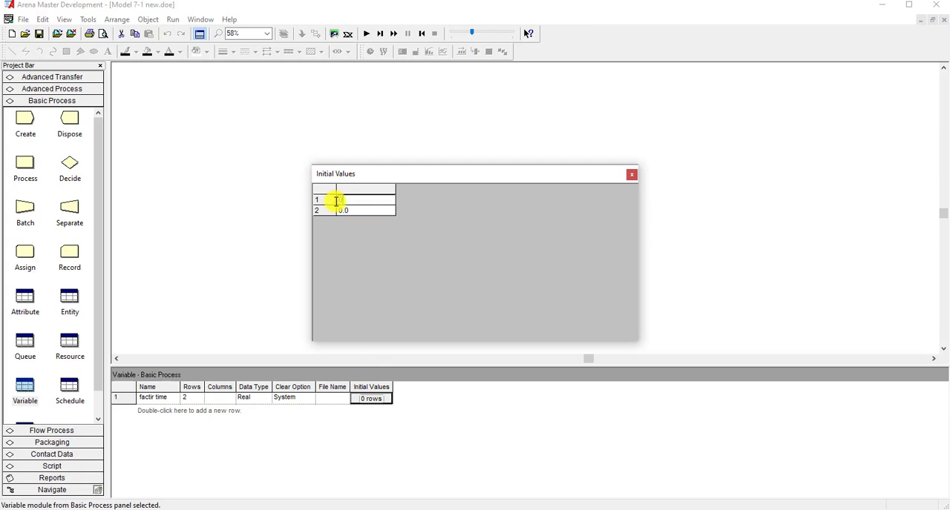
text(0.8)
click(358, 208)
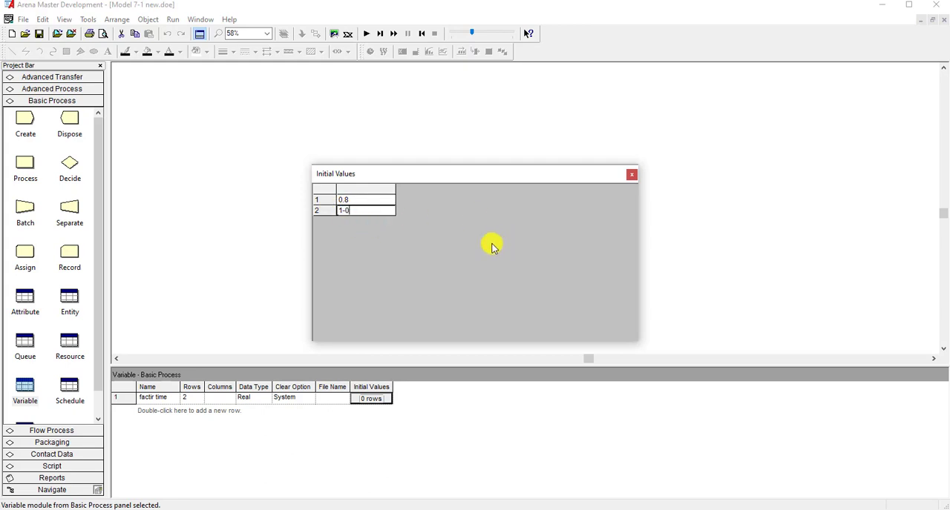
text(1.0)
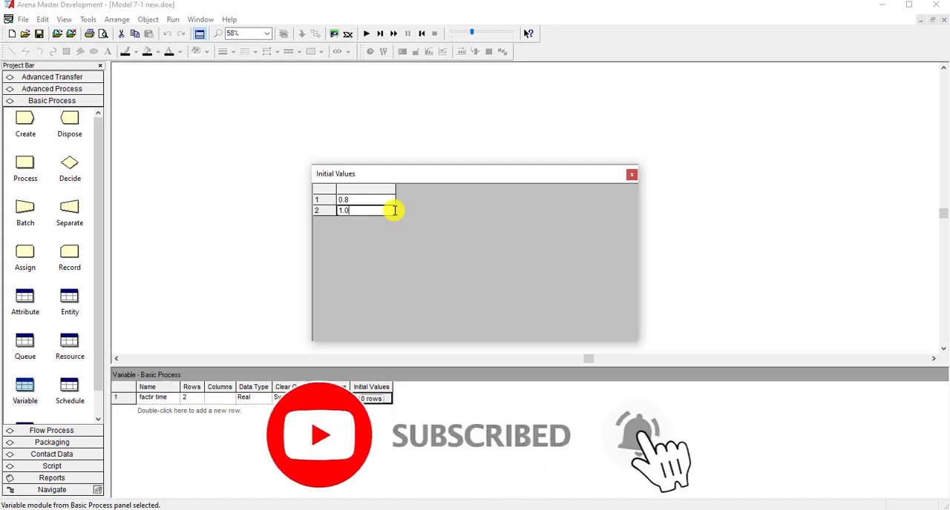
click(373, 200)
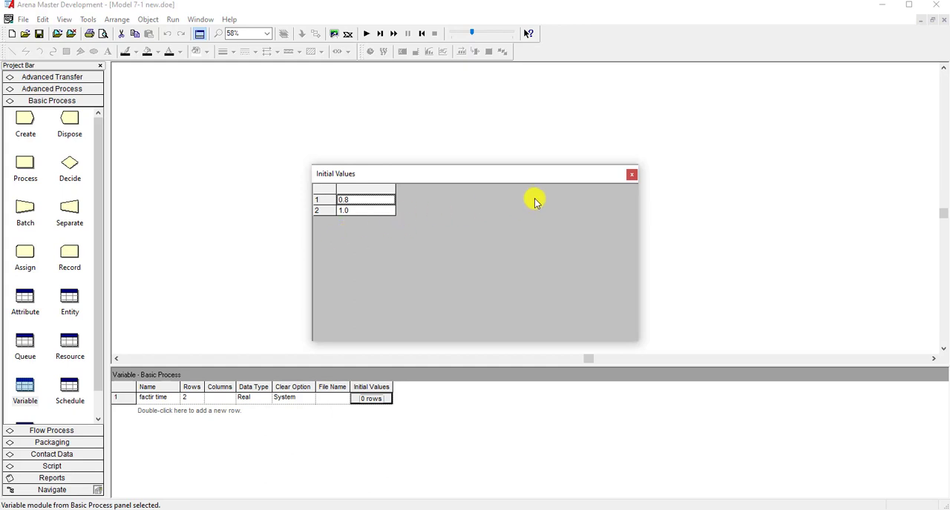
click(631, 174)
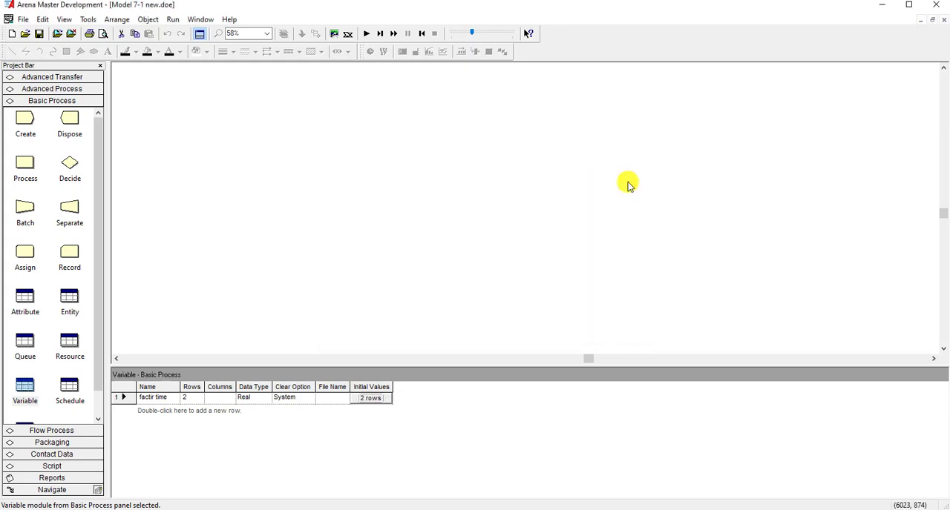
- Add a second variable named "transfer time" with an initial value of 2, and widen the Name column to fit it
double_click(155, 412)
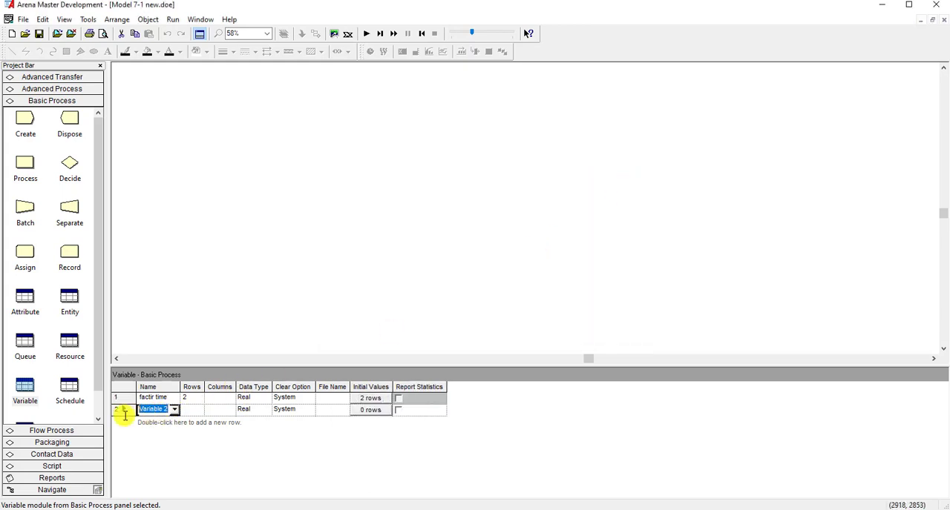
text(tr)
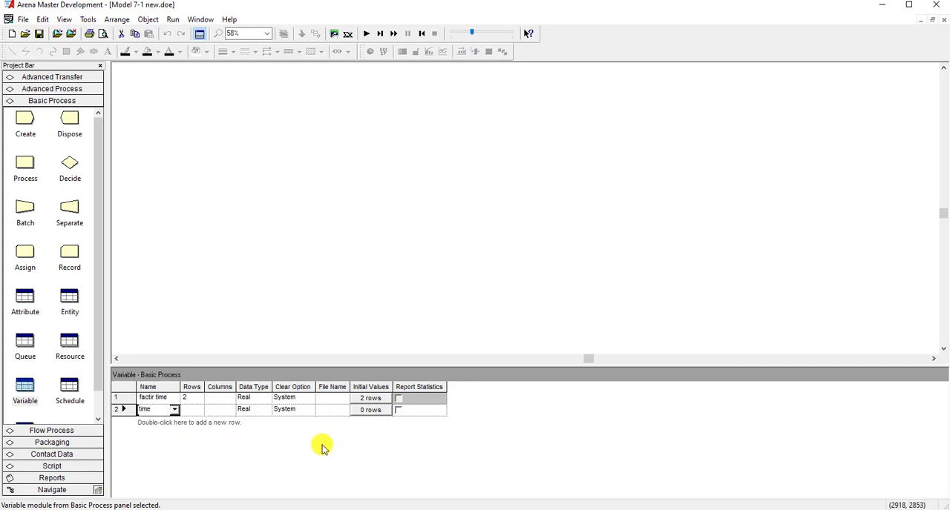
click(371, 412)
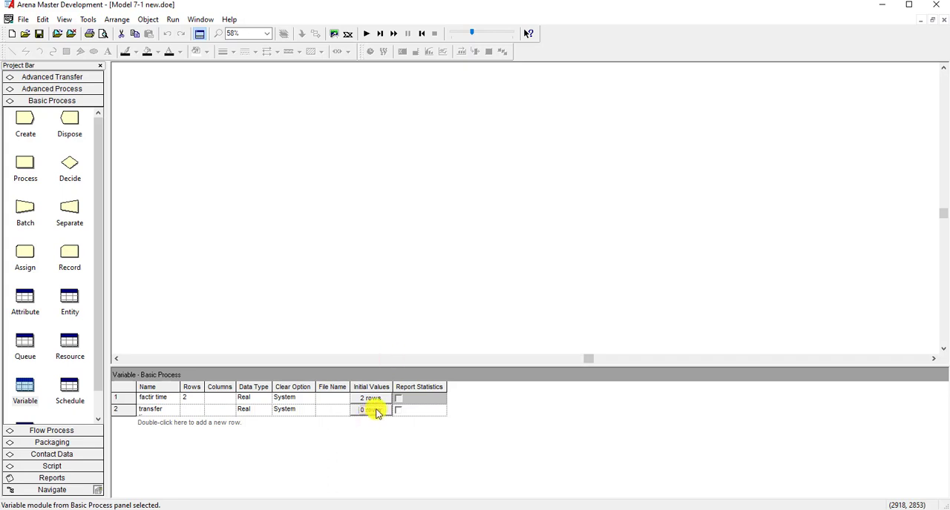
click(371, 412)
click(357, 198)
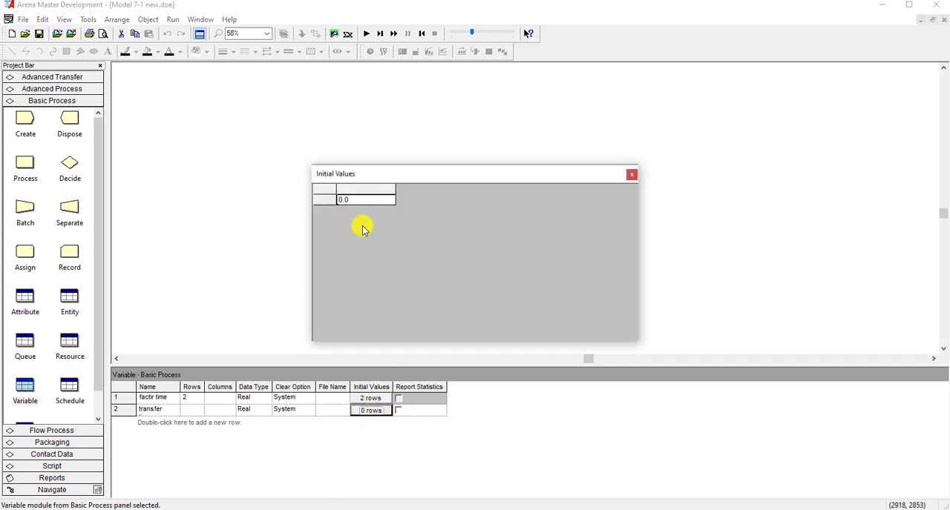
text(2)
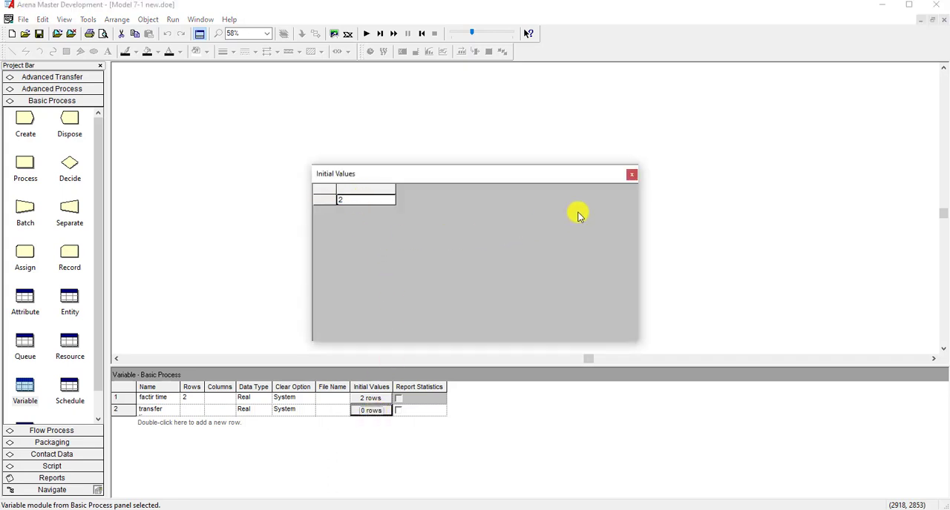
click(632, 175)
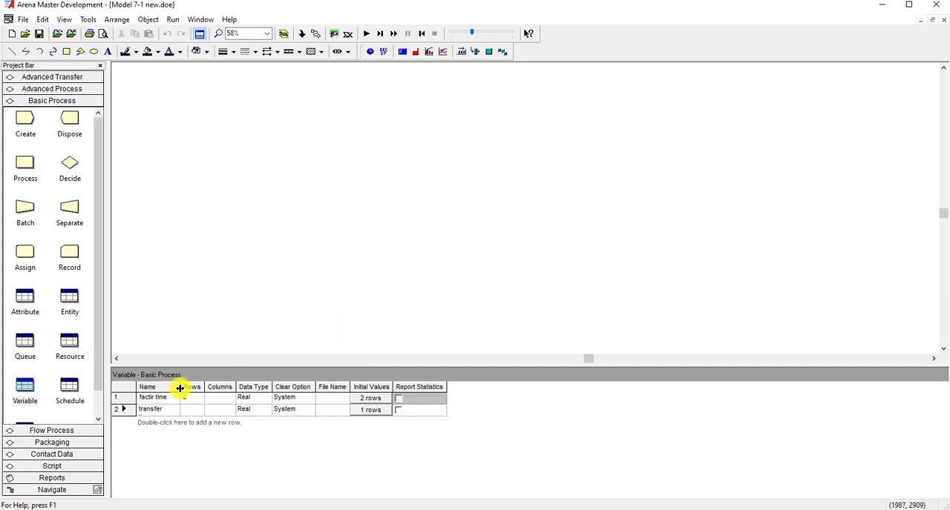
drag(181, 388, 204, 387)
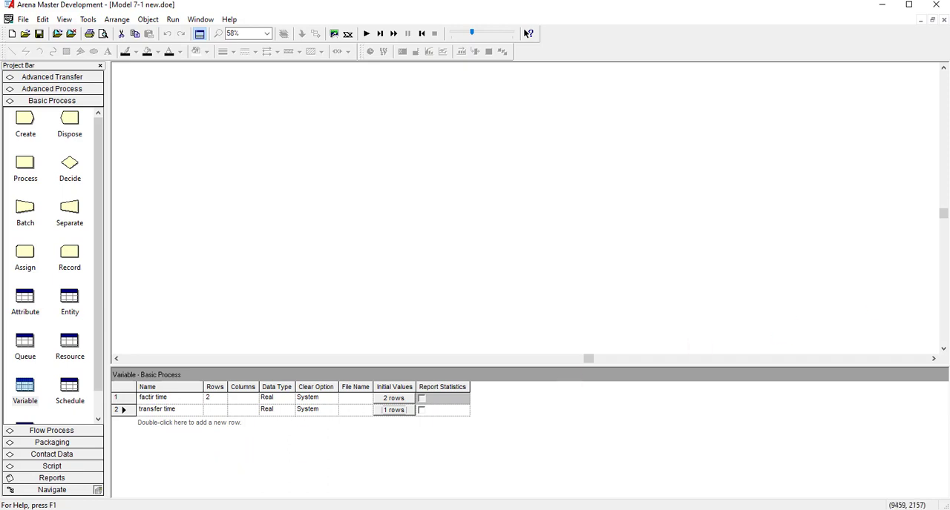
- Add a first row to the Basic Process set spreadsheet, widen its Name column and name the set "cell 3 machines"
scroll(63, 364, down, 1)
click(26, 406)
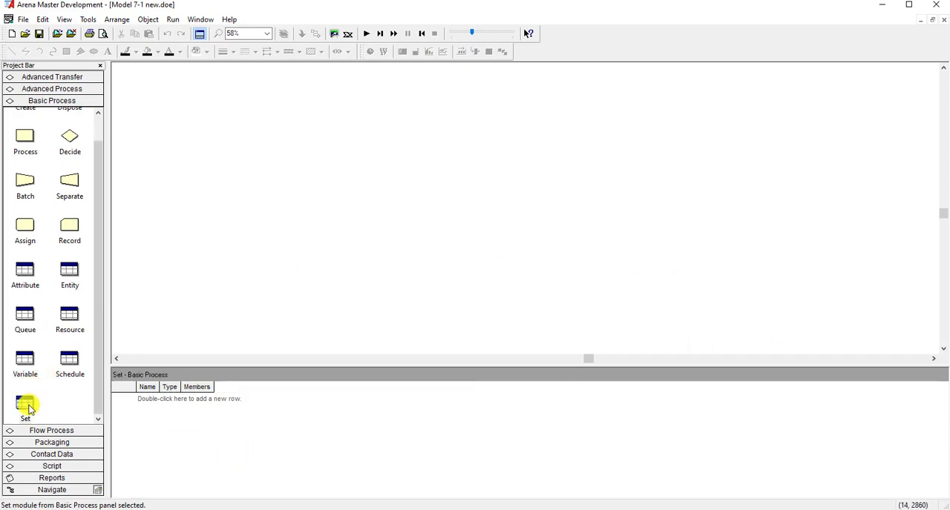
double_click(144, 401)
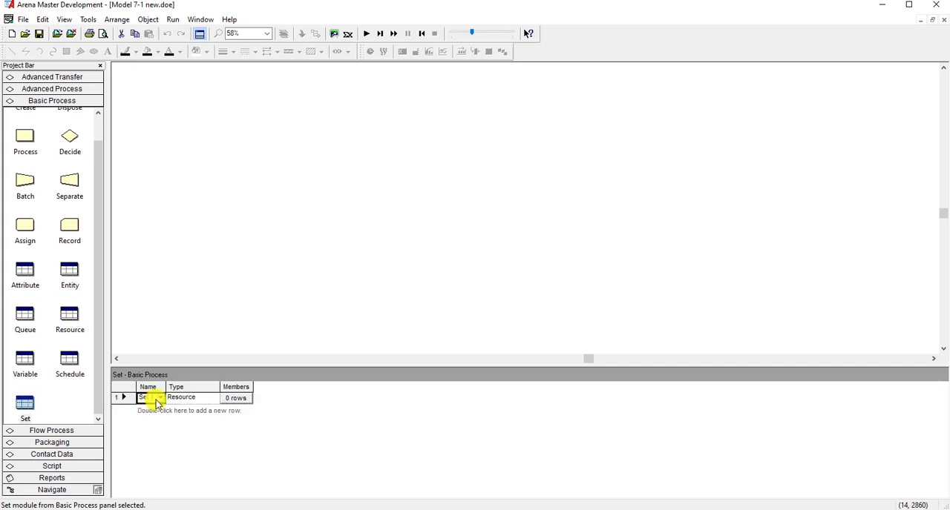
drag(163, 389, 225, 389)
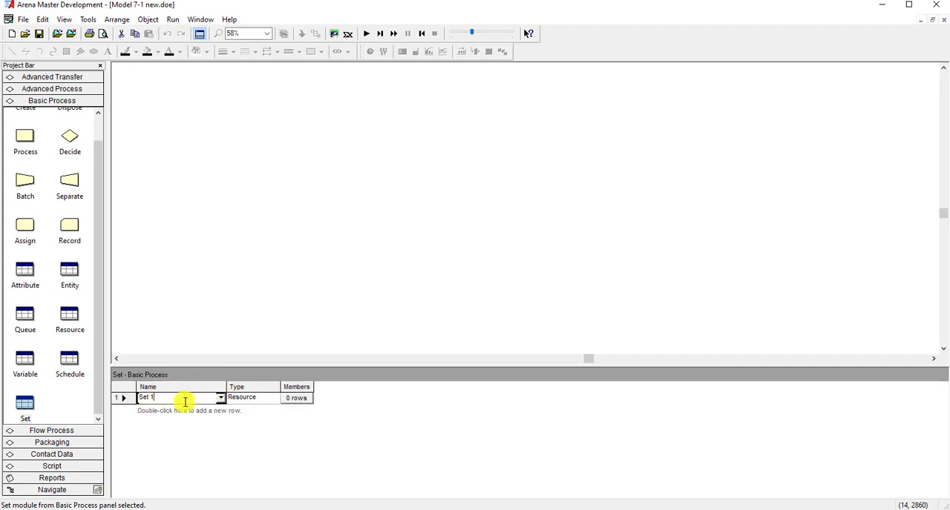
click(182, 400)
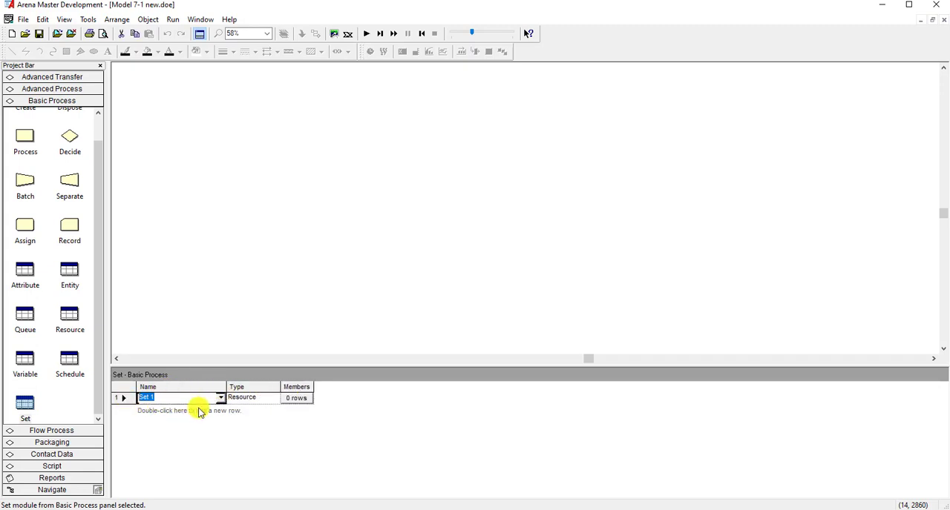
text(cell 3 machines)
- Add two more set rows named "part picture" and "entity types"
double_click(195, 413)
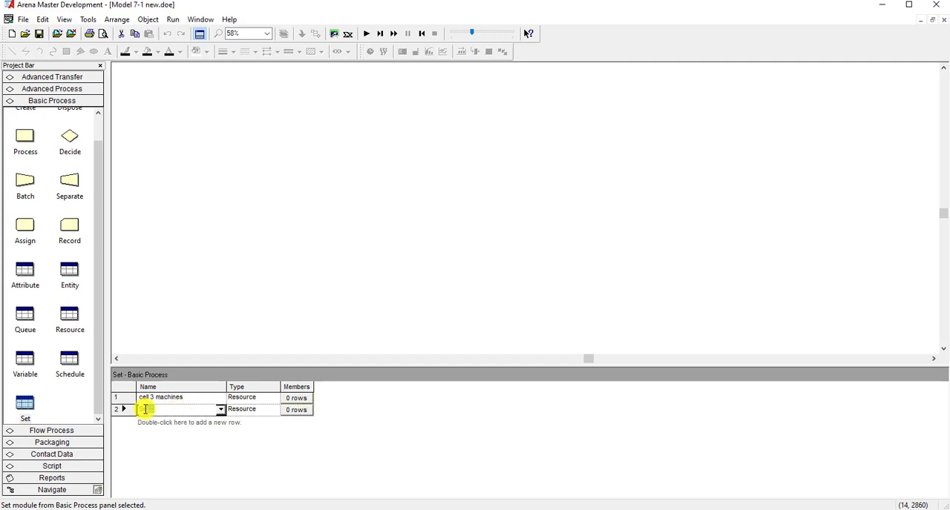
click(181, 410)
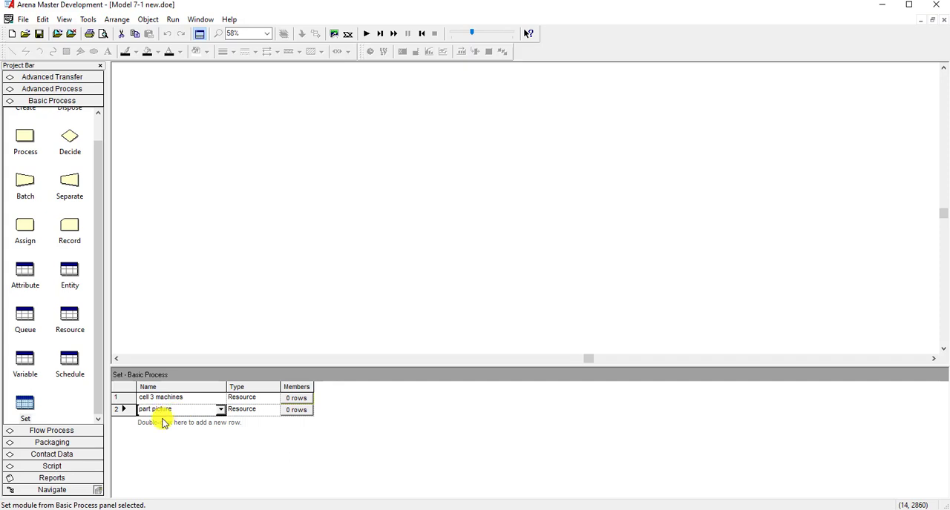
double_click(158, 424)
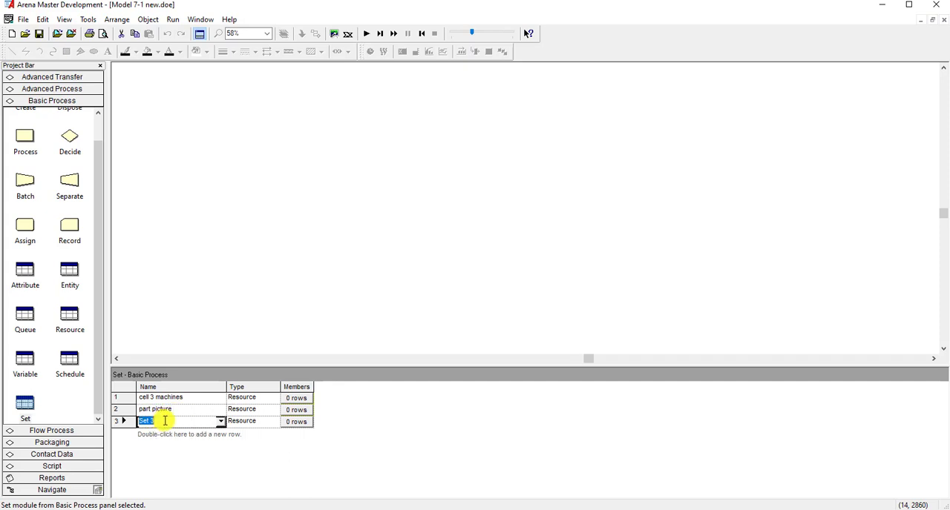
drag(165, 421, 111, 420)
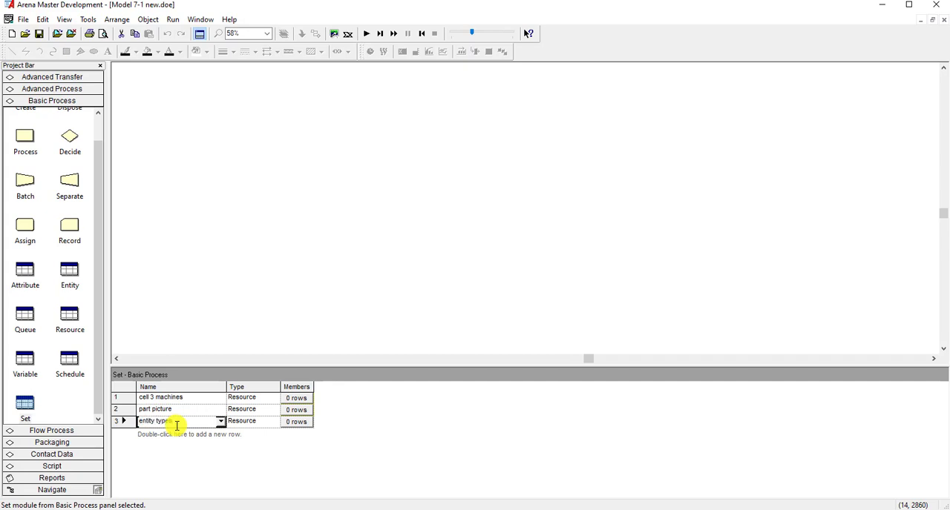
- Rename the second set as "part pictures"
click(192, 410)
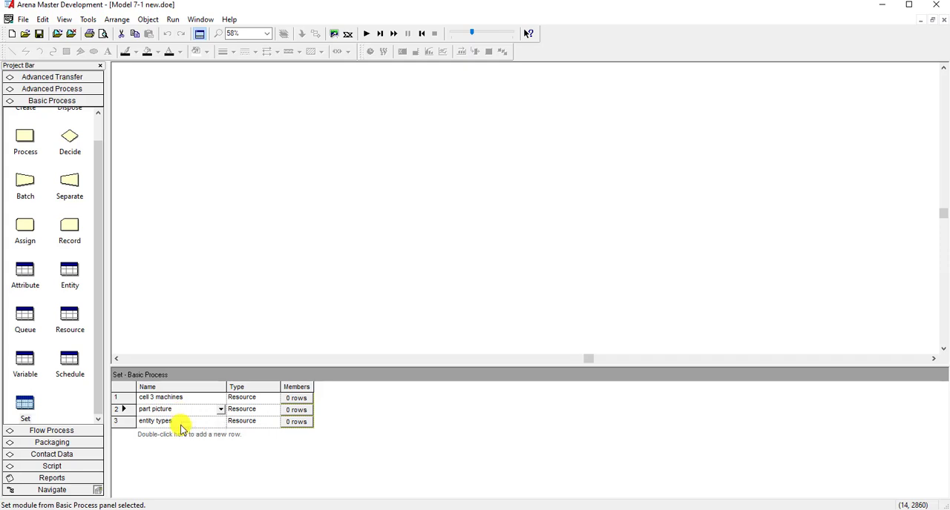
click(179, 409)
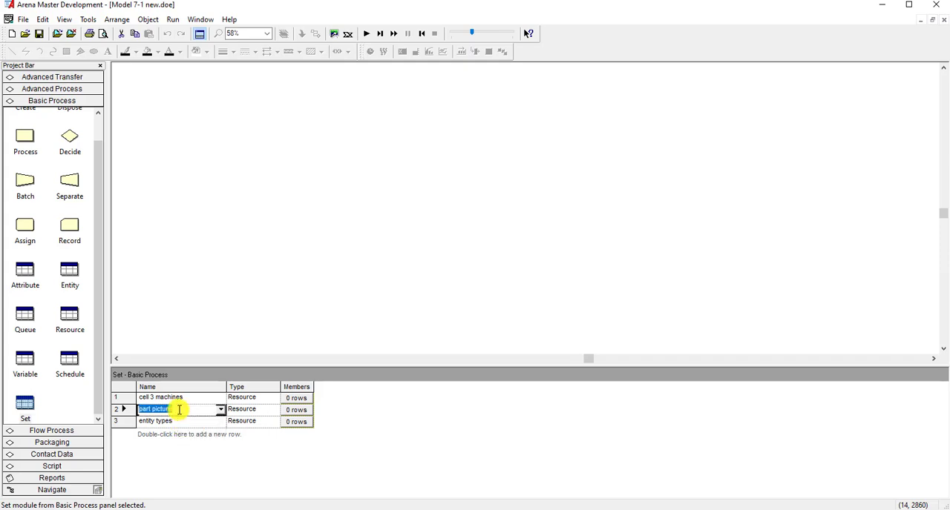
click(179, 422)
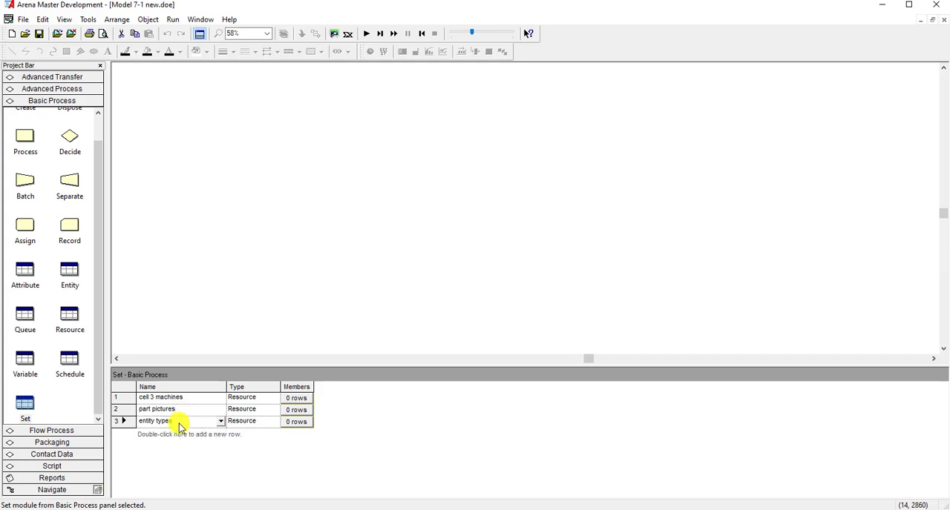
click(180, 423)
- Add a first resource member named "cell 3 new" to the cell 3 machines set
click(294, 399)
click(295, 399)
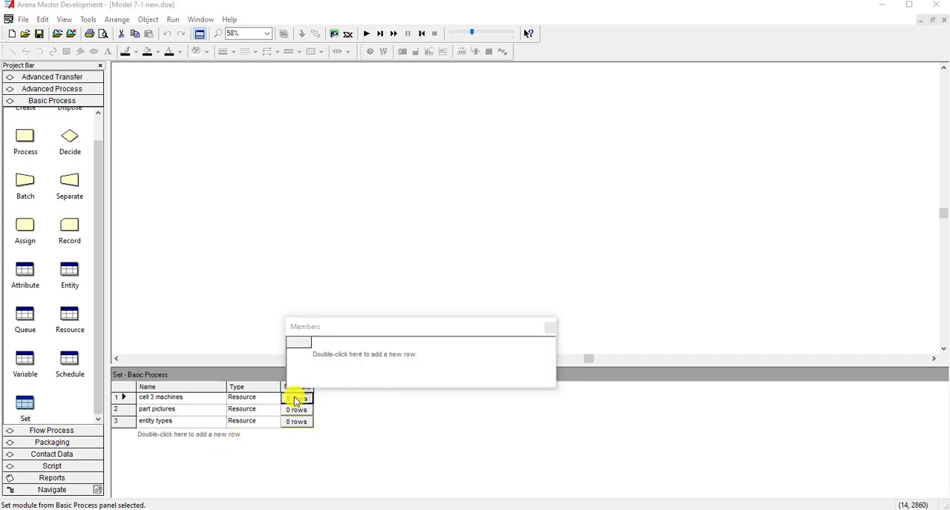
double_click(325, 354)
drag(360, 330, 372, 320)
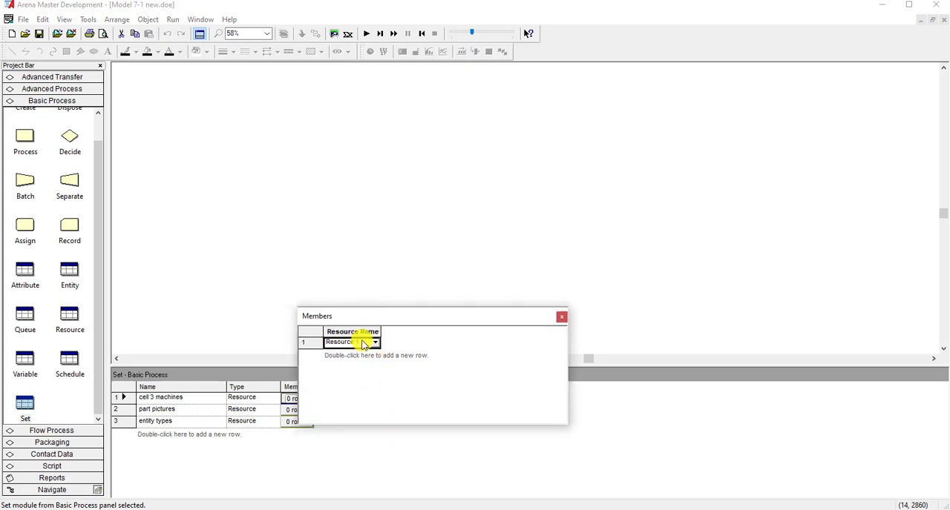
click(360, 342)
drag(359, 343, 307, 351)
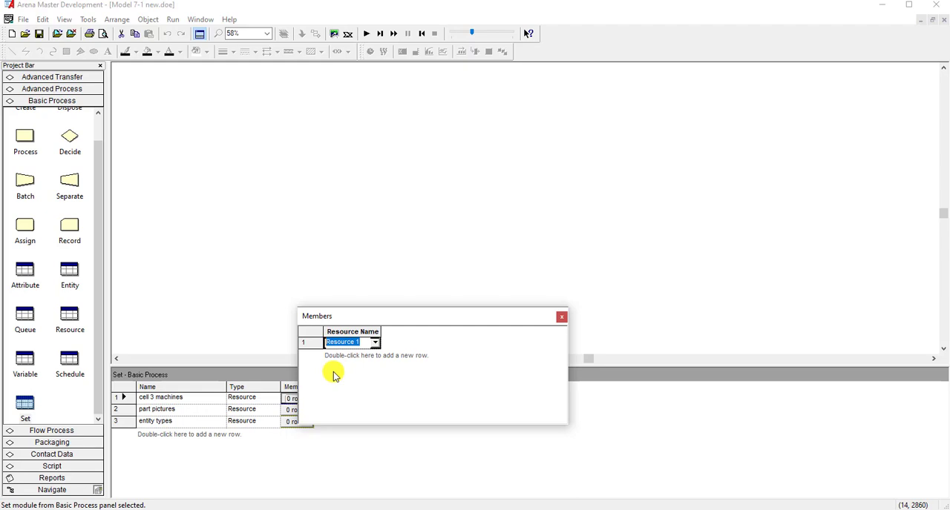
text(cell 3 new)
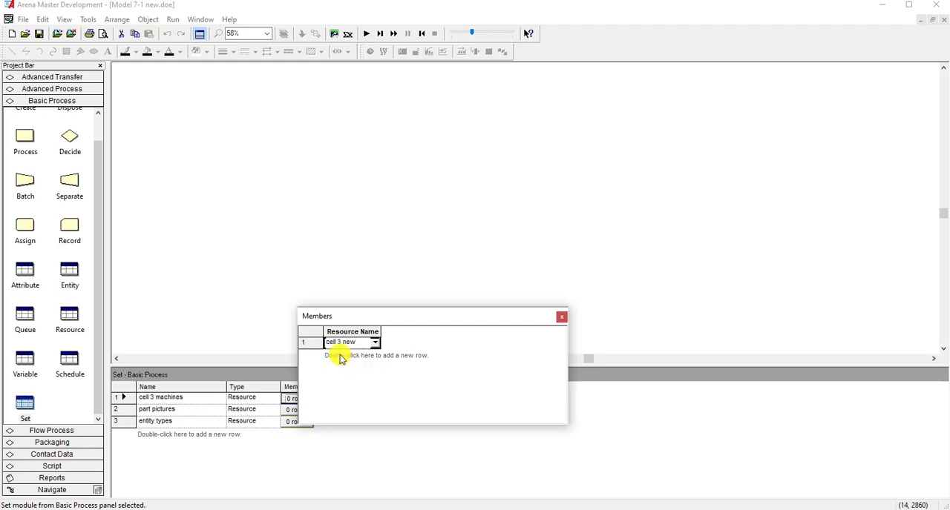
- Add a second resource member named "cell 3 old" to the cell 3 machines set and close the member list
double_click(340, 356)
click(374, 355)
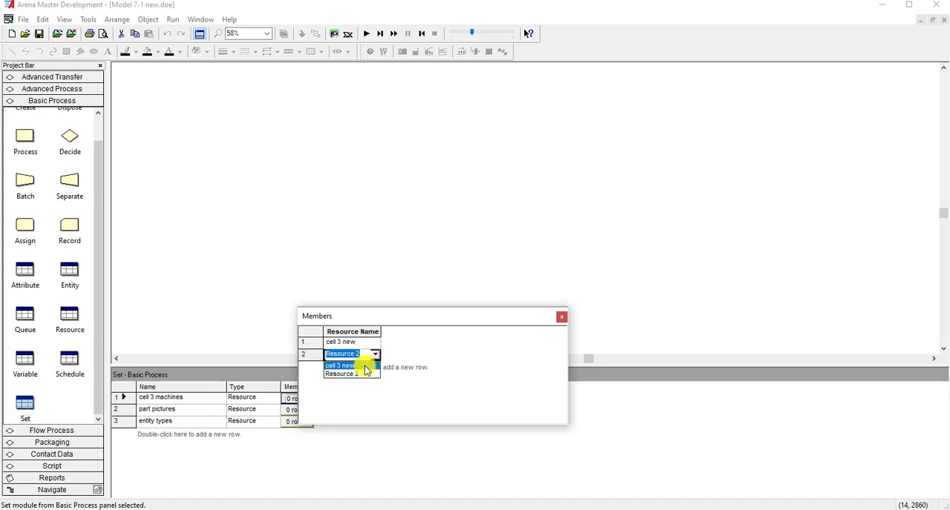
click(363, 365)
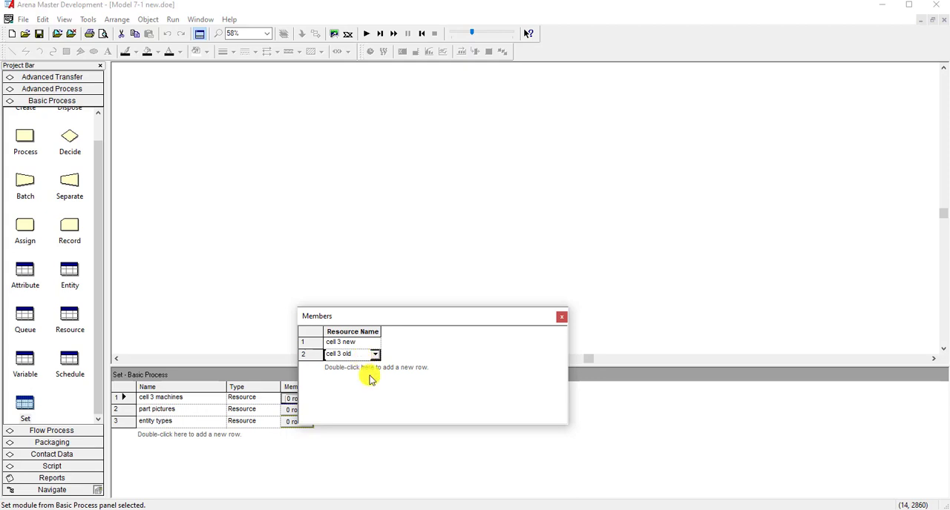
double_click(354, 354)
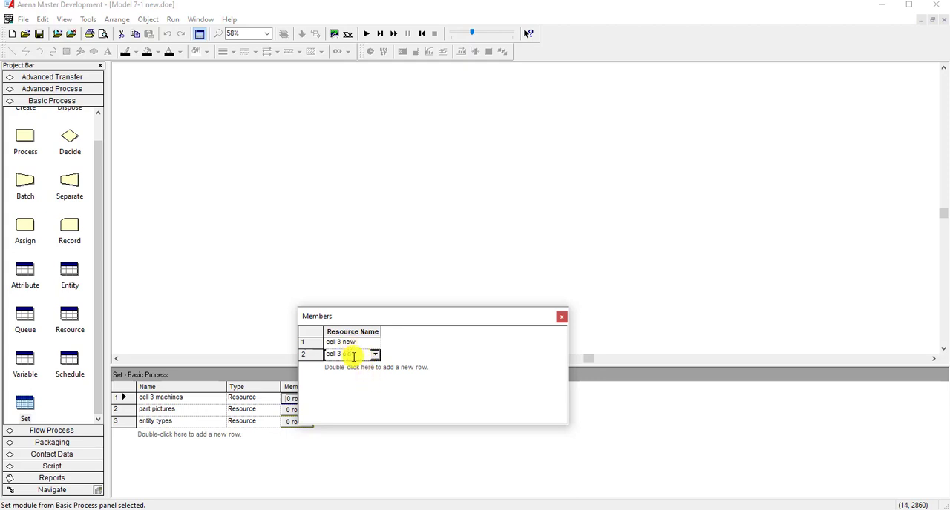
click(562, 317)
click(296, 410)
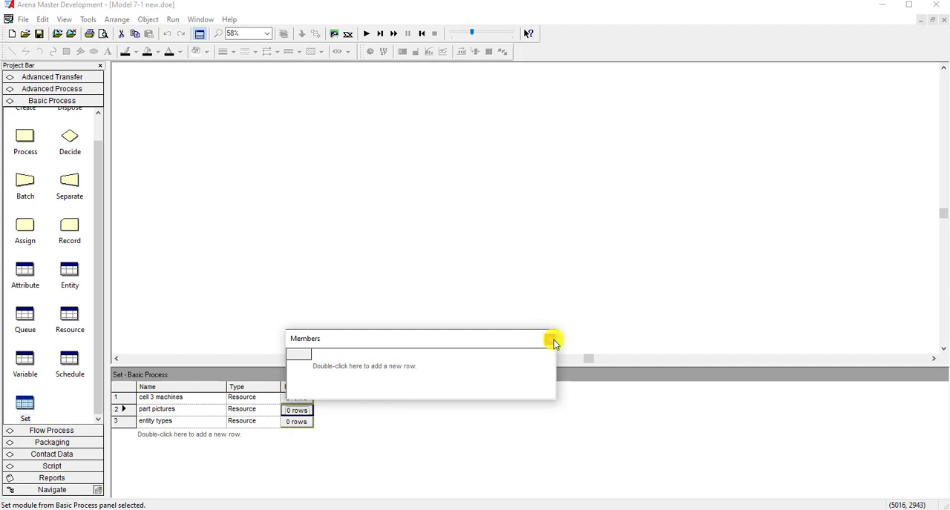
click(554, 340)
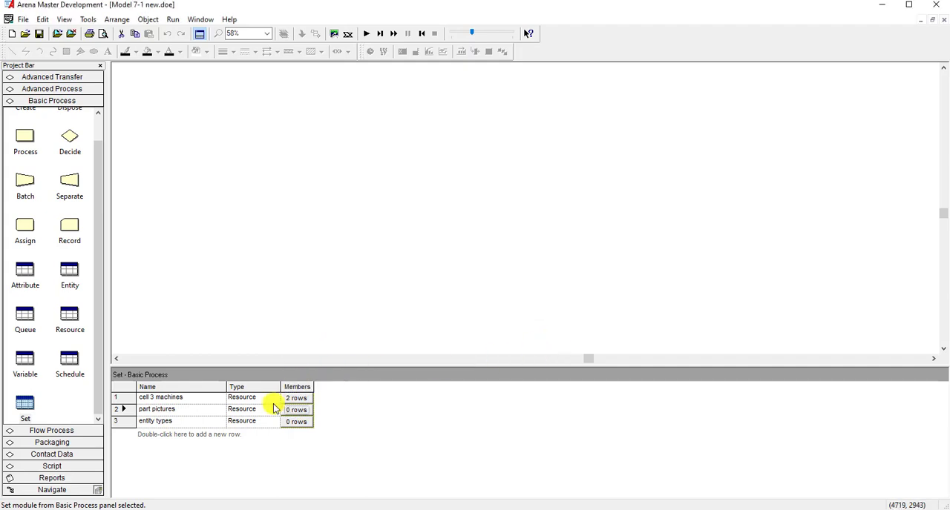
- Bring up the Entity Pictures placement dialog, duplicate the blue Picture.Ball entry and select the duplicate
click(405, 290)
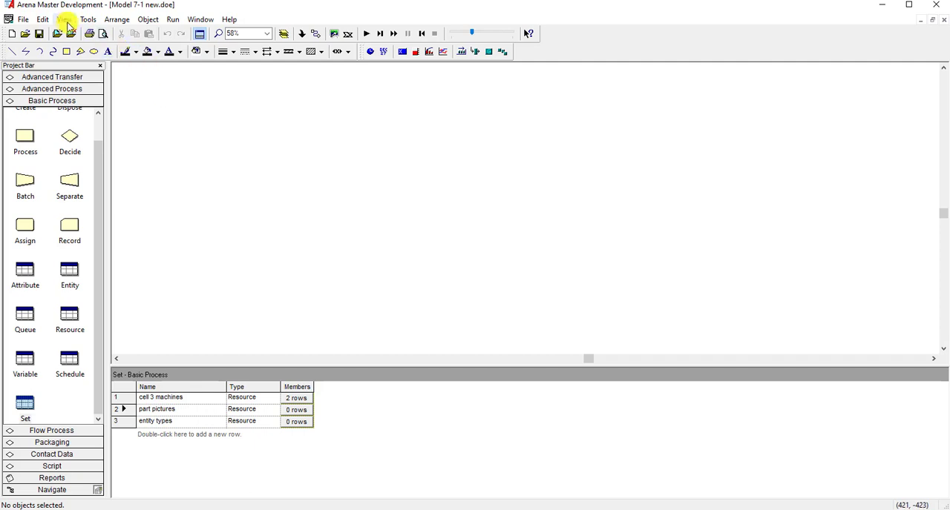
click(23, 19)
mouse_move(42, 19)
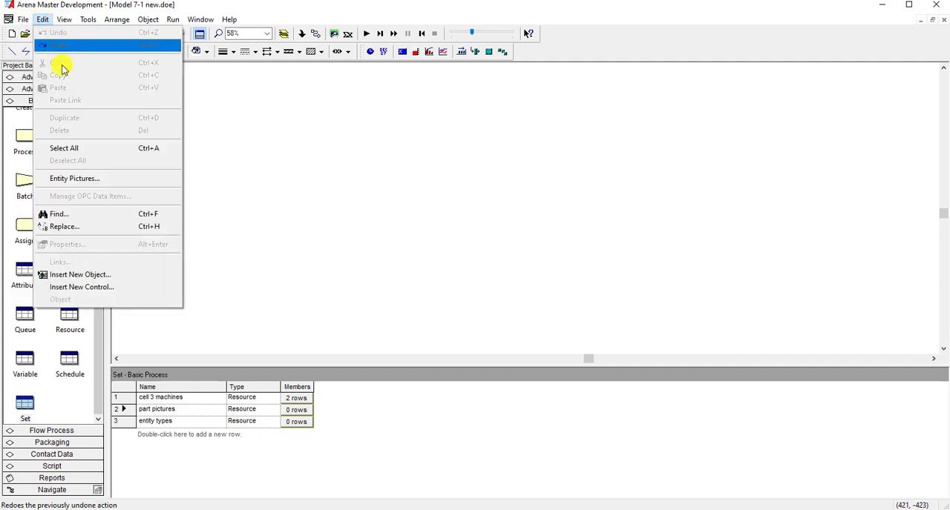
click(106, 179)
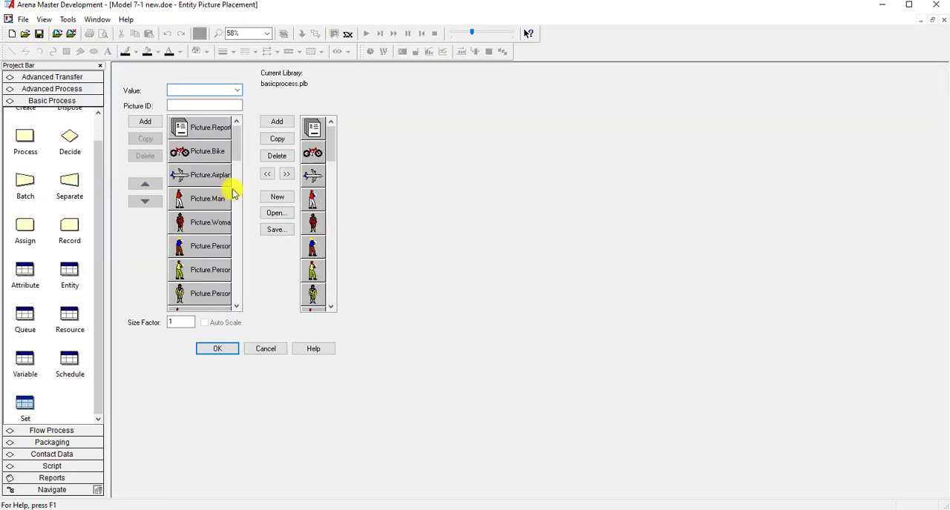
drag(234, 186, 240, 228)
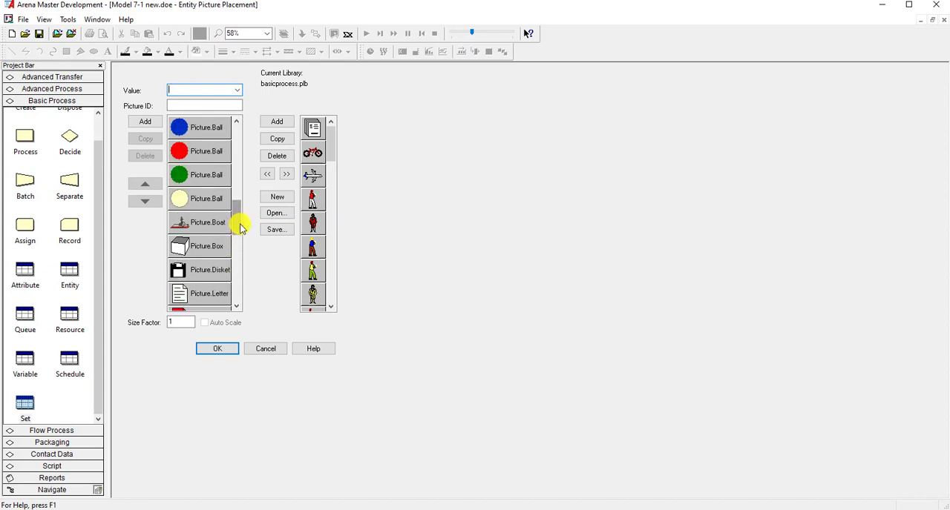
click(211, 128)
drag(237, 206, 232, 199)
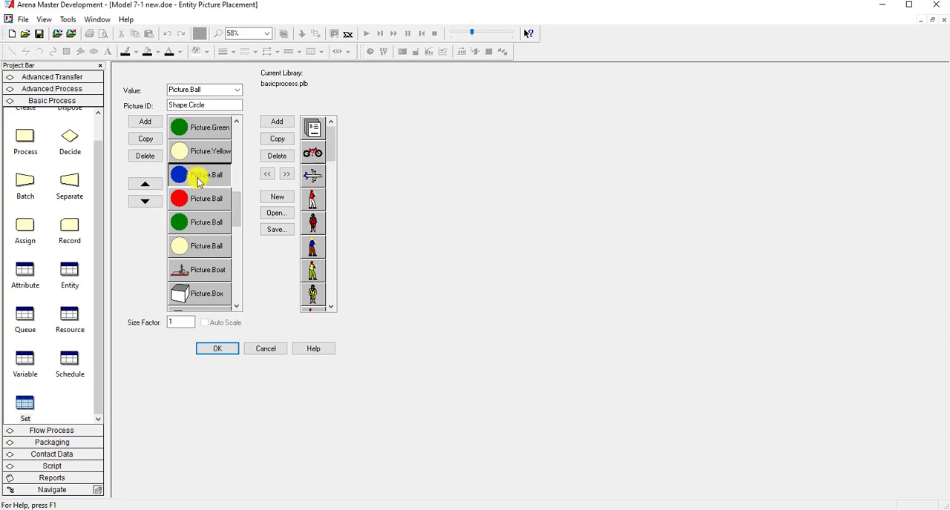
click(146, 139)
click(211, 197)
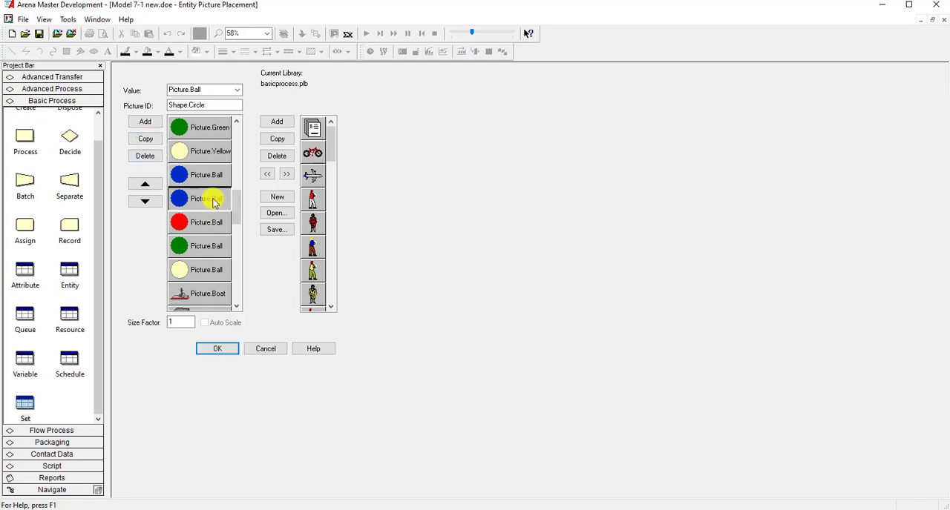
- Move the duplicated blue ball picture down to the end of the entity picture list
click(154, 201)
click(155, 201)
click(154, 202)
click(155, 202)
click(155, 203)
click(155, 202)
click(155, 204)
click(155, 204)
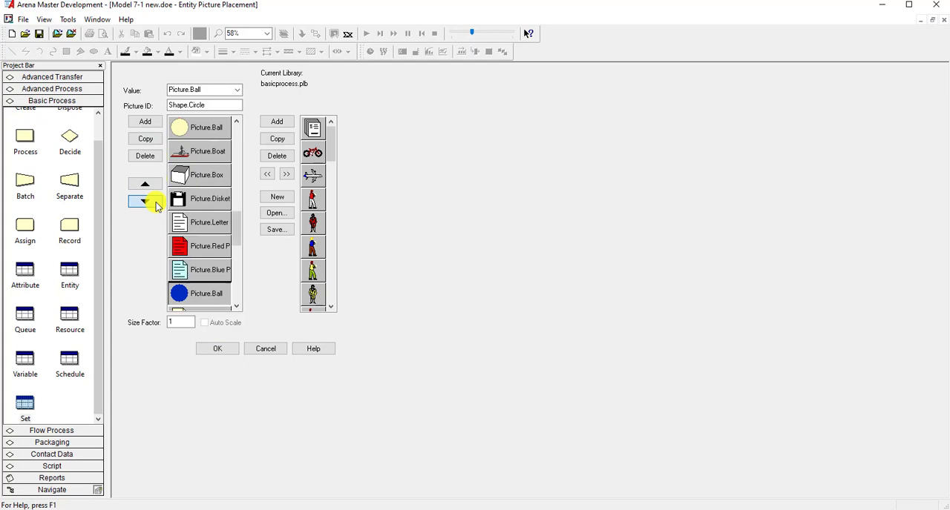
click(156, 204)
click(156, 204)
click(156, 204)
click(156, 204)
click(155, 204)
click(156, 204)
click(156, 204)
click(156, 204)
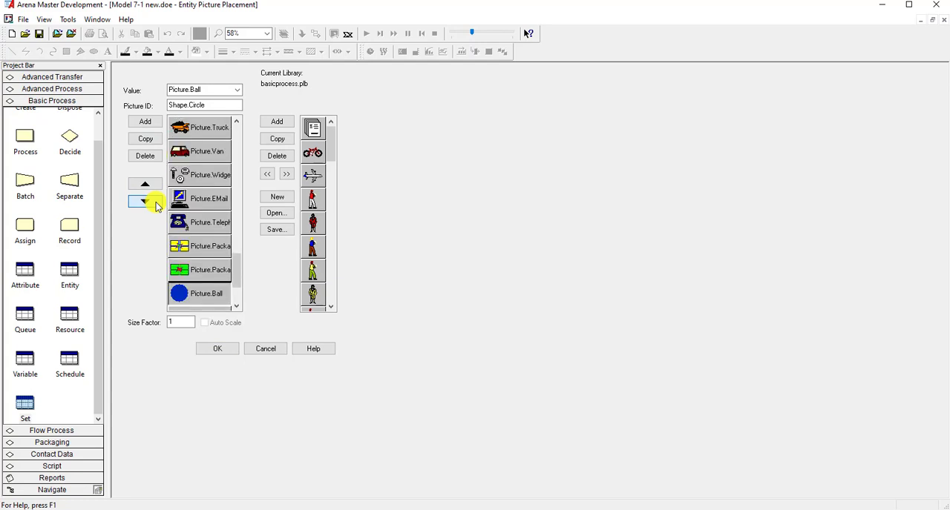
click(156, 204)
click(156, 204)
click(156, 204)
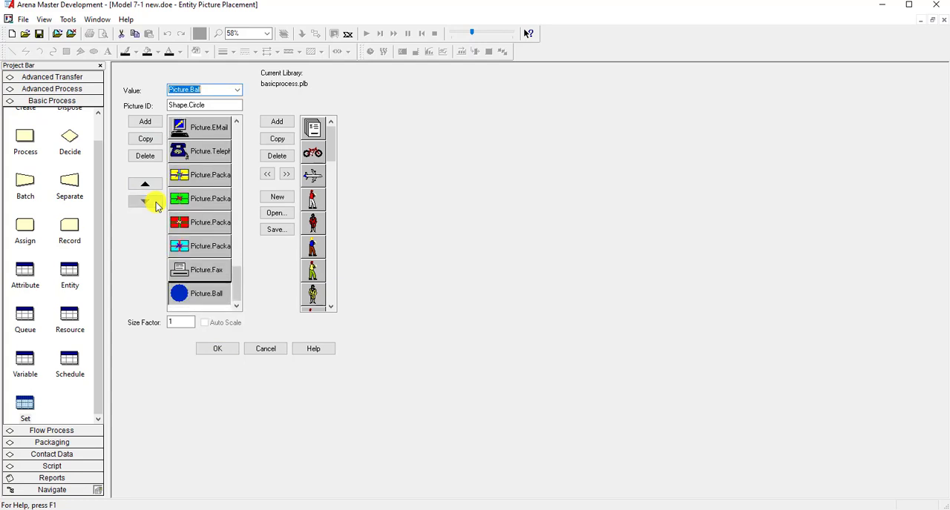
- Set the blue ball copy's value to "Picture.Part 1" and clear its Picture ID
click(208, 89)
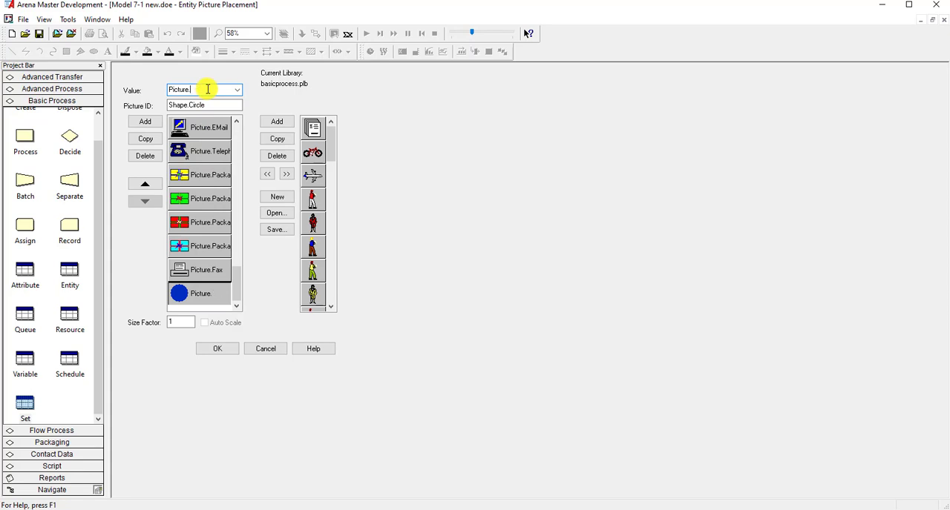
text(Part 1)
key(Tab)
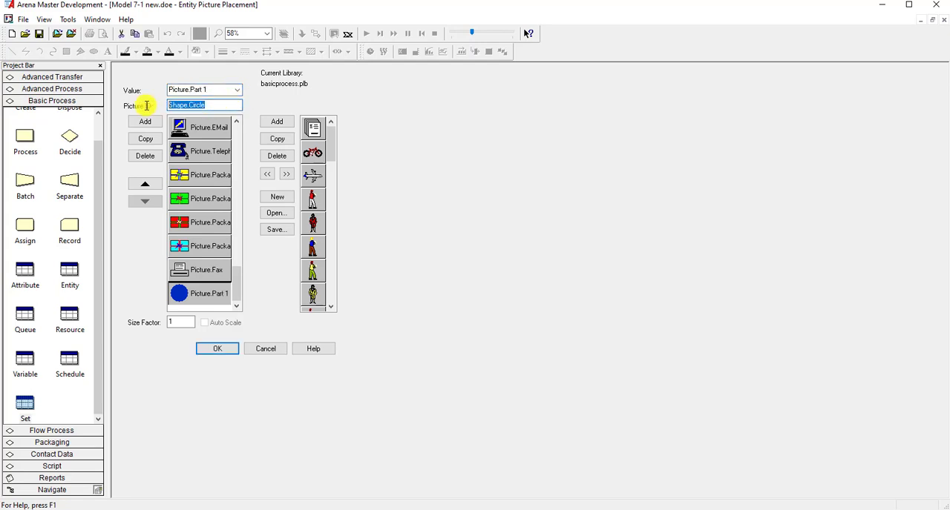
- Examine the Picture.Part 1 image in the picture editor and return to the entity picture list
click(193, 295)
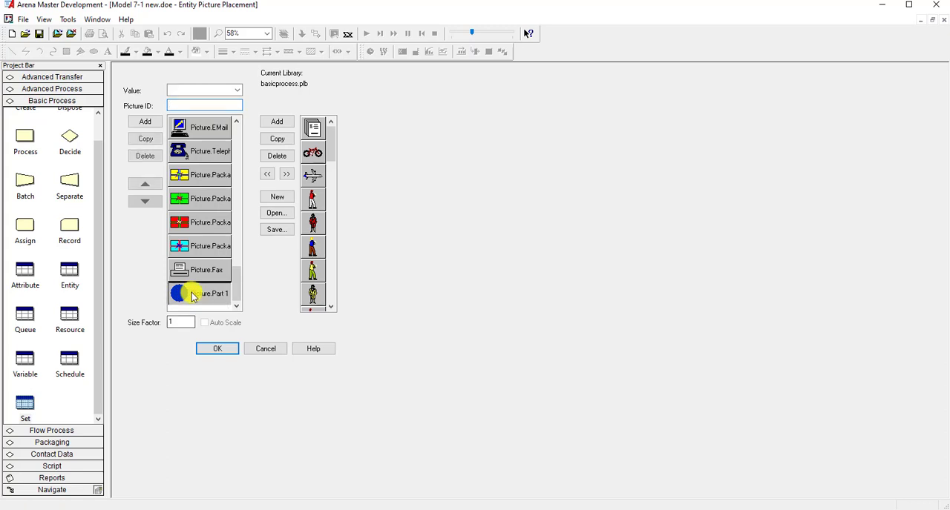
double_click(193, 295)
click(944, 20)
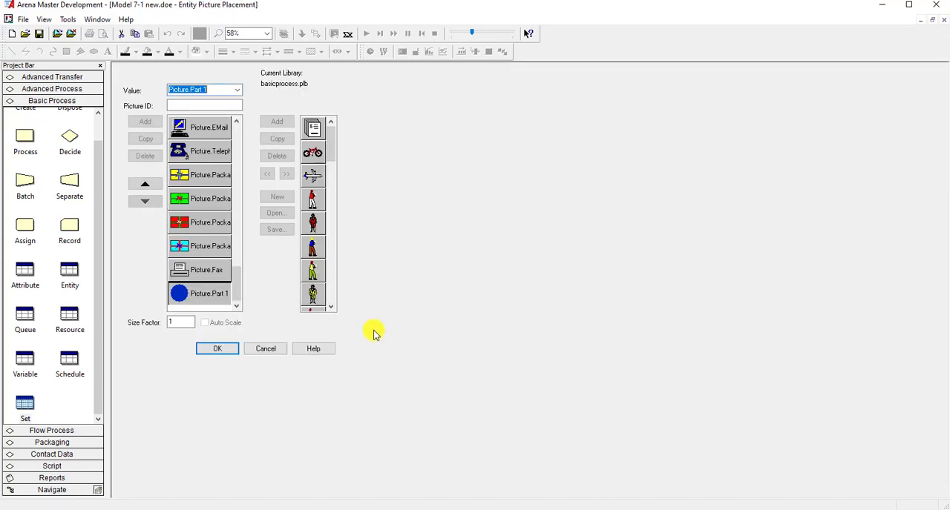
click(213, 295)
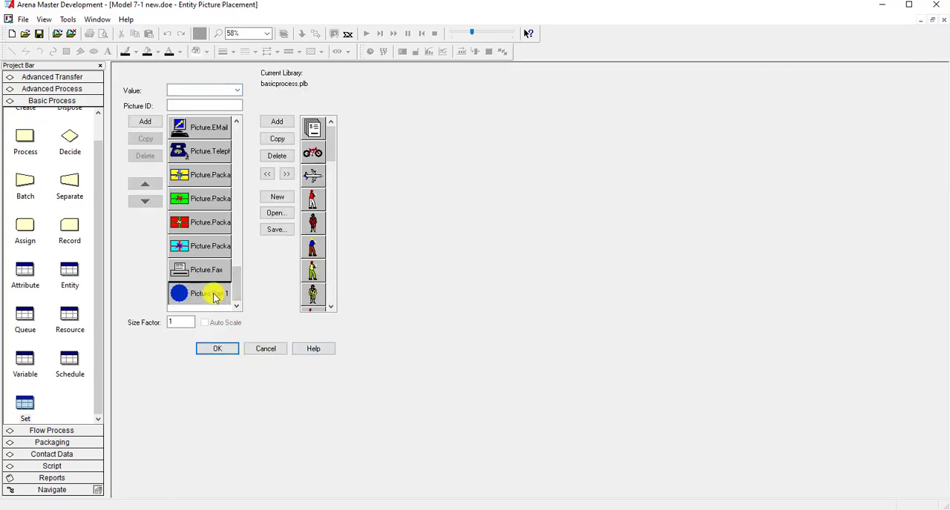
click(214, 296)
- Duplicate the red Picture.Ball entry in the entity picture list
drag(239, 286, 245, 177)
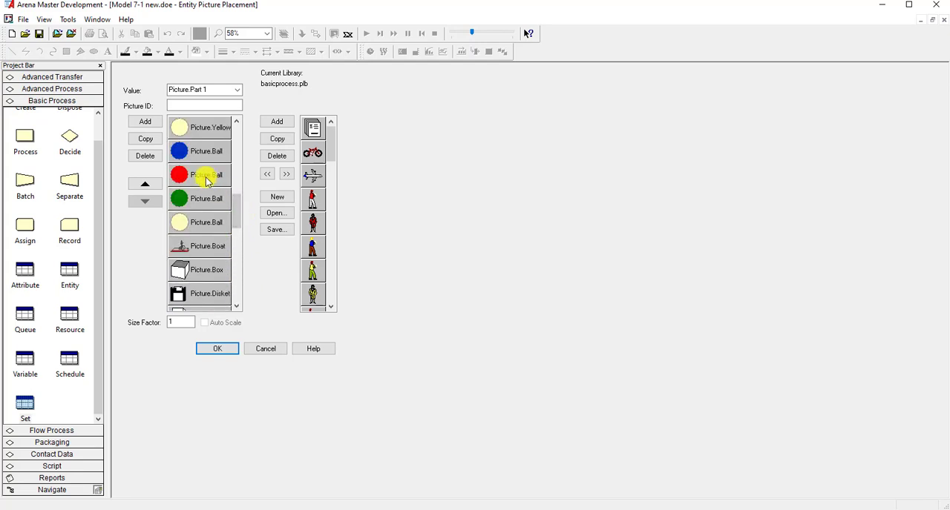
click(207, 178)
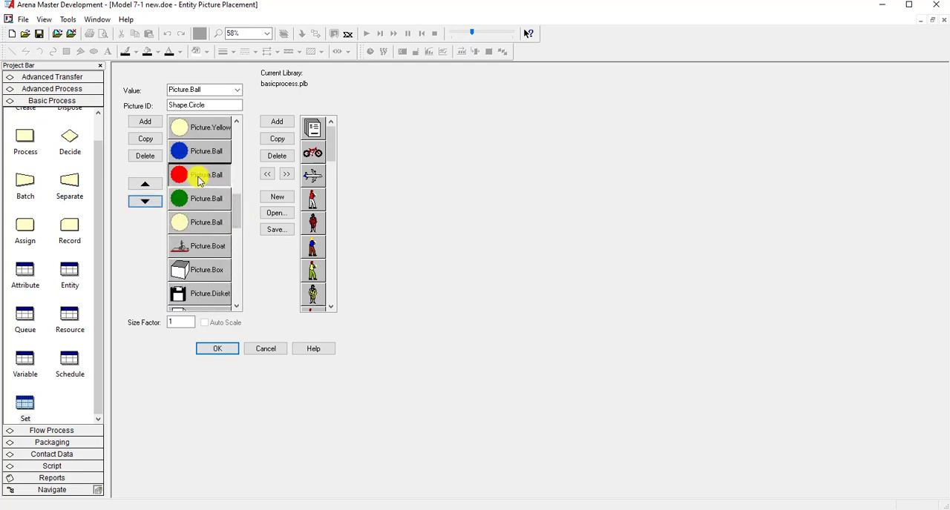
click(145, 138)
- Move the red ball copy down the list to just below Picture.Part 1
click(145, 201)
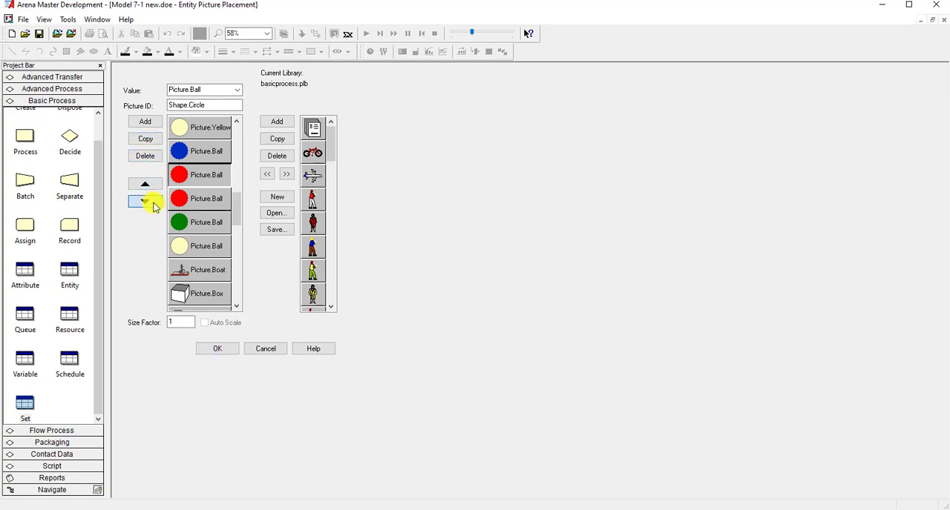
click(145, 201)
click(145, 201)
click(145, 201)
click(145, 201)
click(145, 201)
click(144, 201)
click(145, 201)
click(145, 201)
click(144, 202)
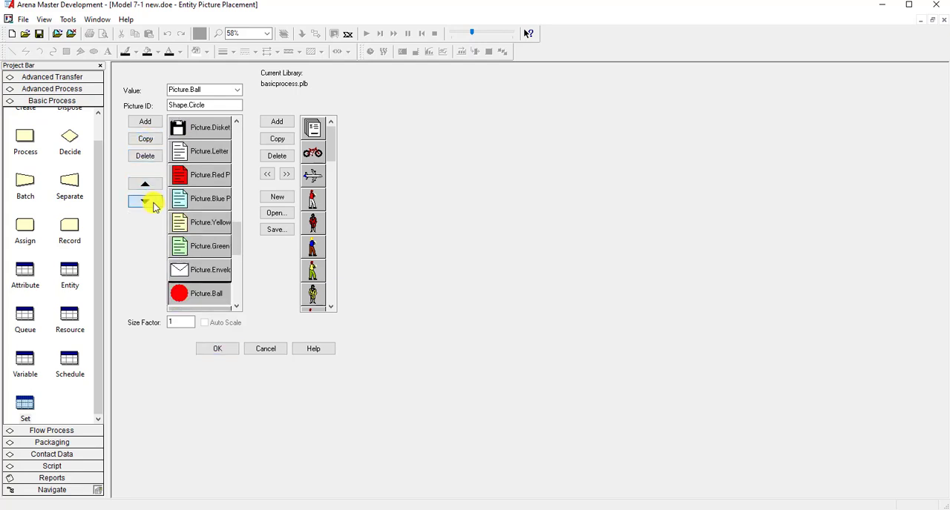
click(144, 201)
click(145, 202)
click(145, 201)
click(144, 201)
click(145, 201)
click(145, 202)
click(154, 203)
click(154, 203)
click(154, 203)
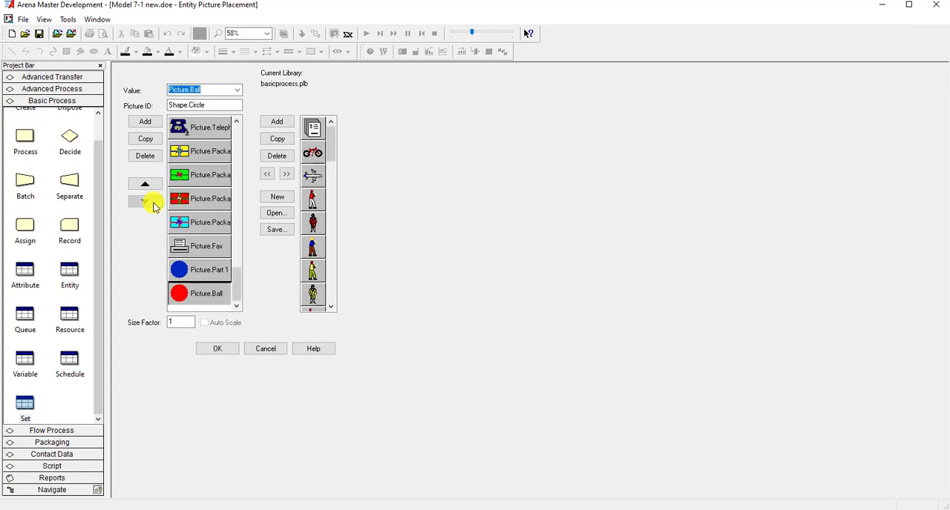
- Check the red ball copy in the picture editor, set its value to "Picture.Part 2" and clear its Picture ID
double_click(198, 297)
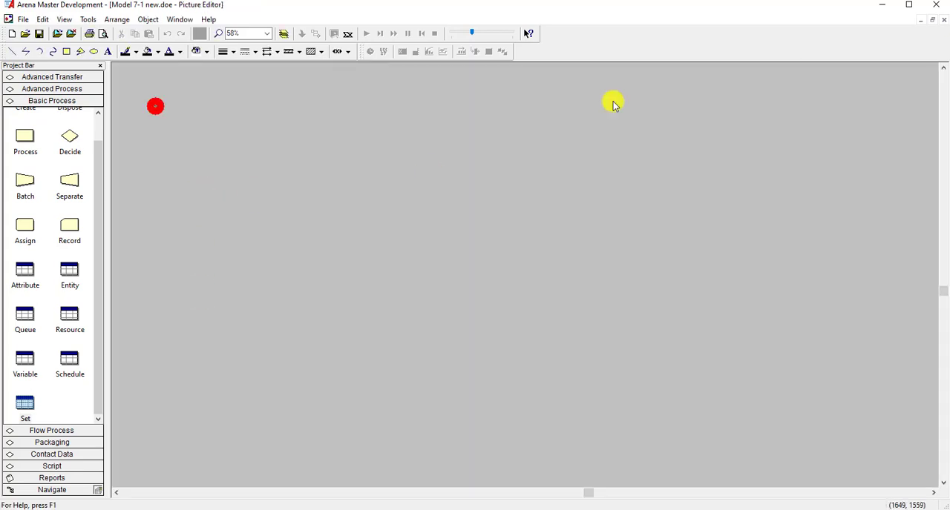
click(943, 20)
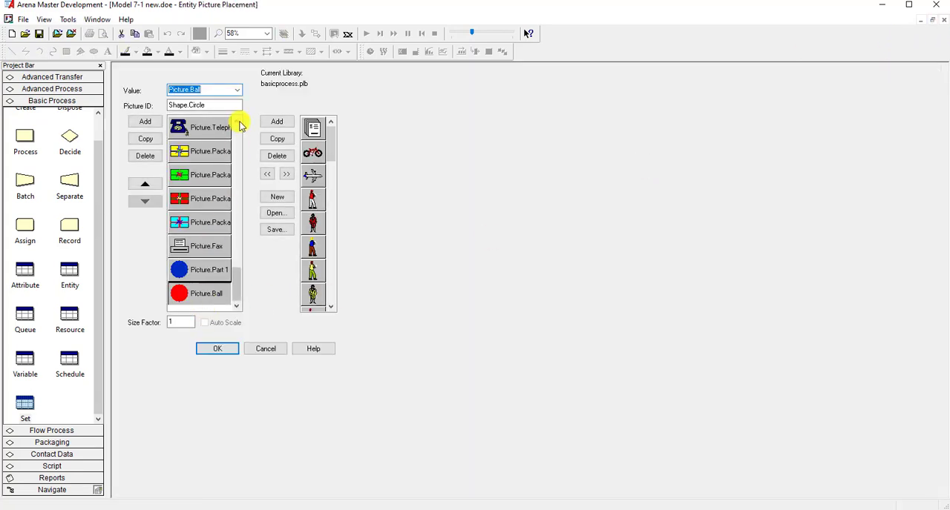
click(220, 90)
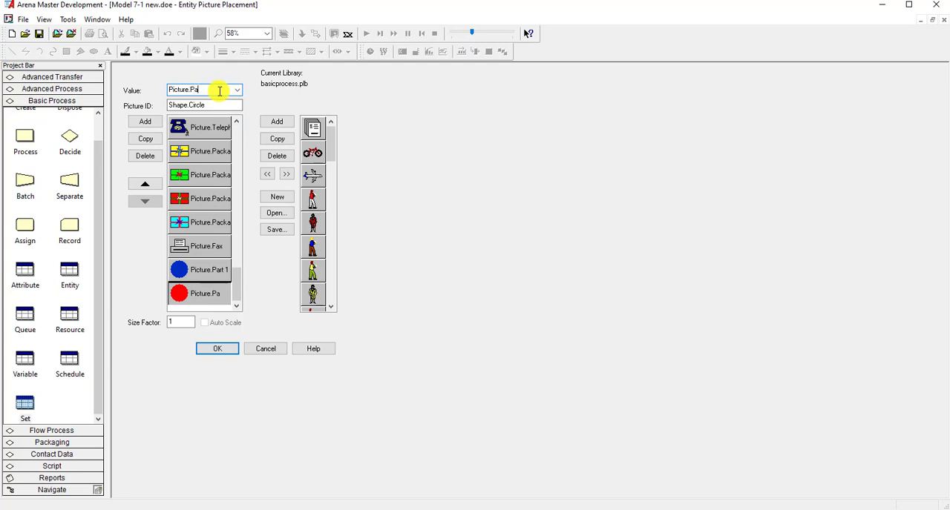
key(Tab)
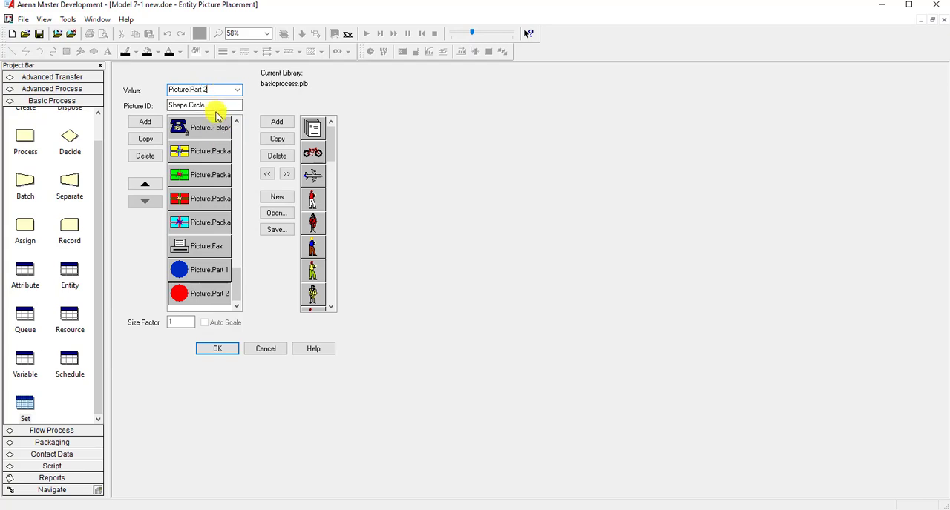
key(Delete)
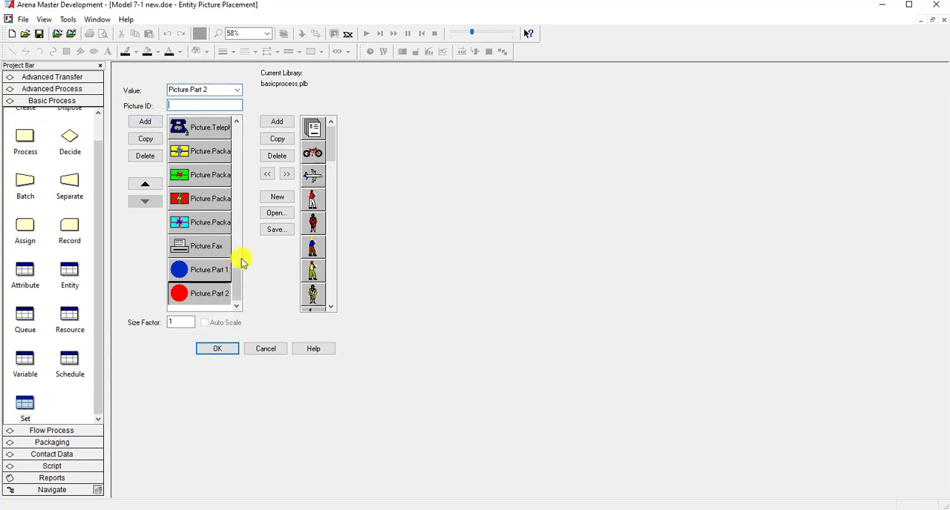
- Duplicate the green Picture.Ball entry in the entity picture list
drag(239, 273, 238, 206)
click(217, 179)
click(175, 152)
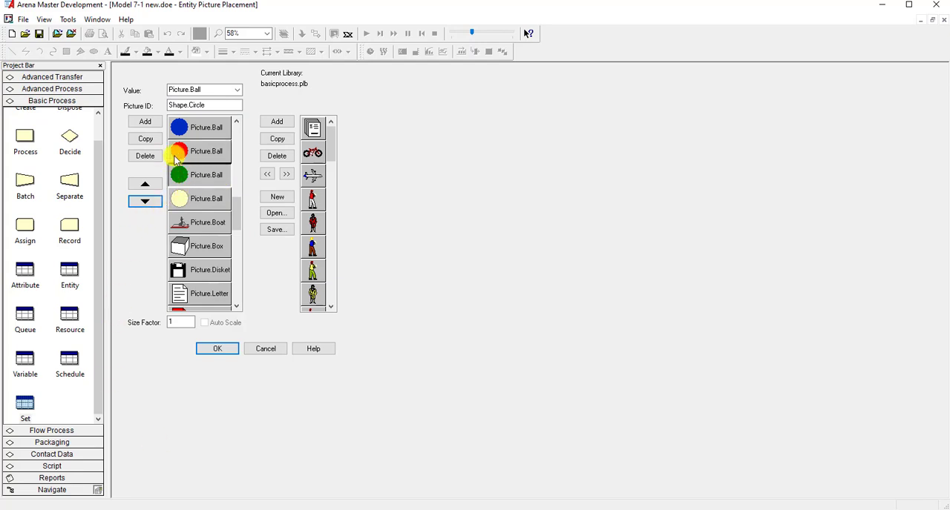
click(154, 138)
- Move the green ball copy down the list to just below Picture.Part 2
click(149, 200)
click(149, 200)
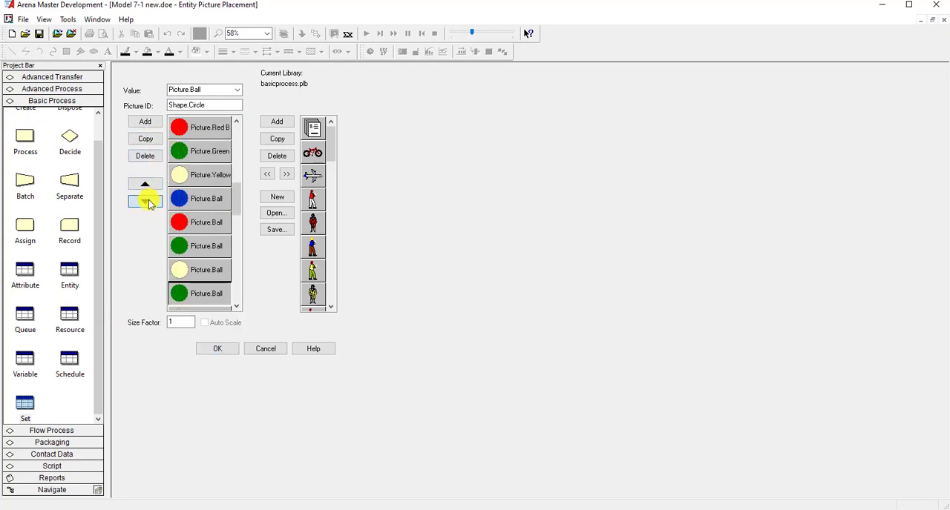
click(149, 200)
click(149, 200)
click(149, 201)
click(149, 200)
click(149, 200)
click(148, 201)
click(149, 201)
click(148, 200)
click(148, 200)
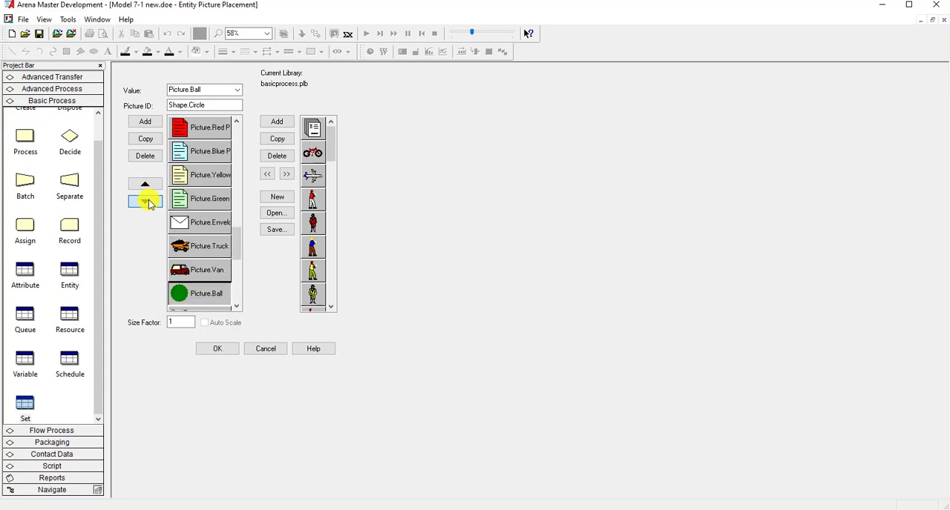
click(148, 201)
click(149, 201)
click(149, 203)
click(149, 202)
click(149, 202)
click(149, 203)
click(149, 202)
click(149, 203)
click(149, 203)
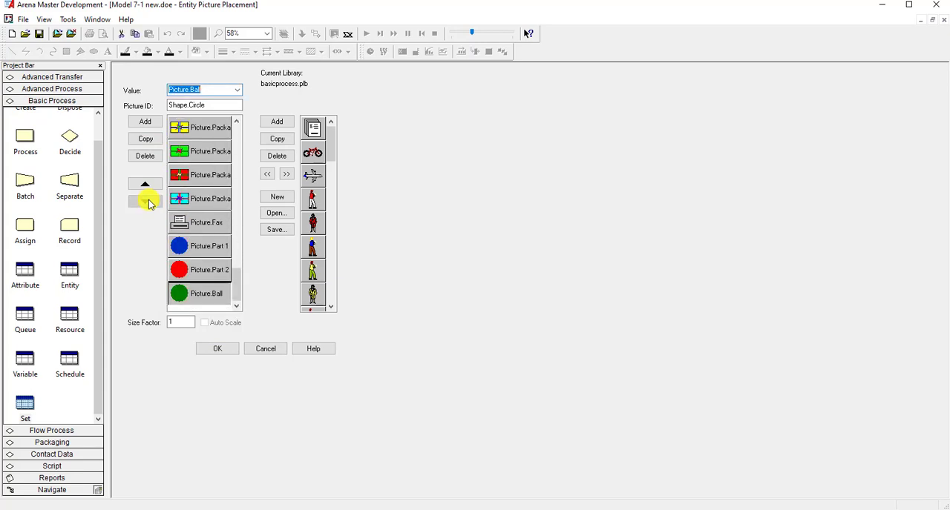
- Set the green ball copy's value to "Picture.Part 3"
double_click(192, 294)
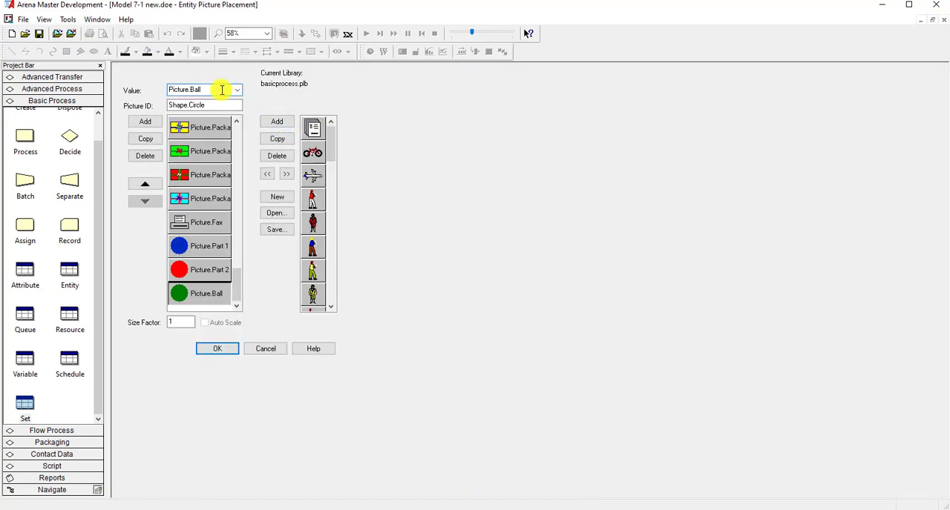
click(221, 90)
text(Picture.Part 3)
key(Tab)
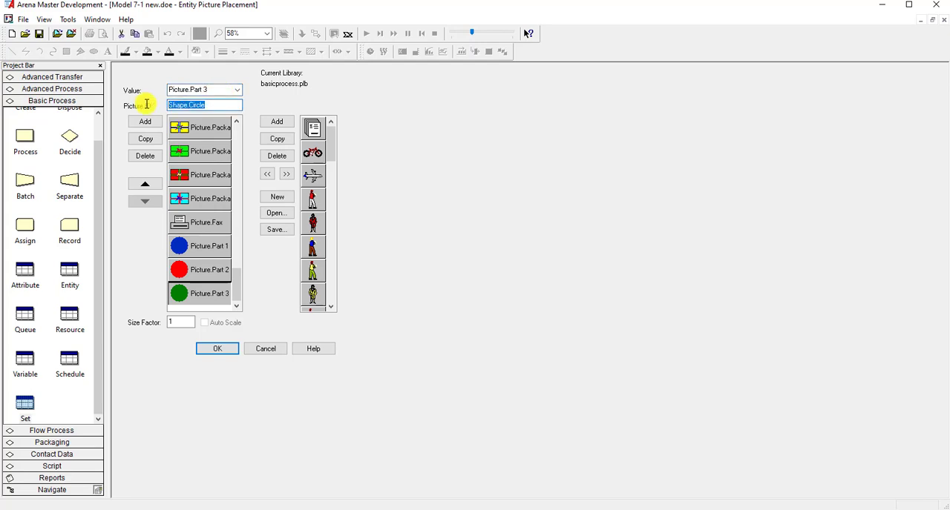
- Set the green ball copy's Picture ID to "Picture.Part 3" and check the Picture.Part 2 and Picture.Part 1 entries
key(Delete)
click(211, 87)
drag(212, 91, 181, 91)
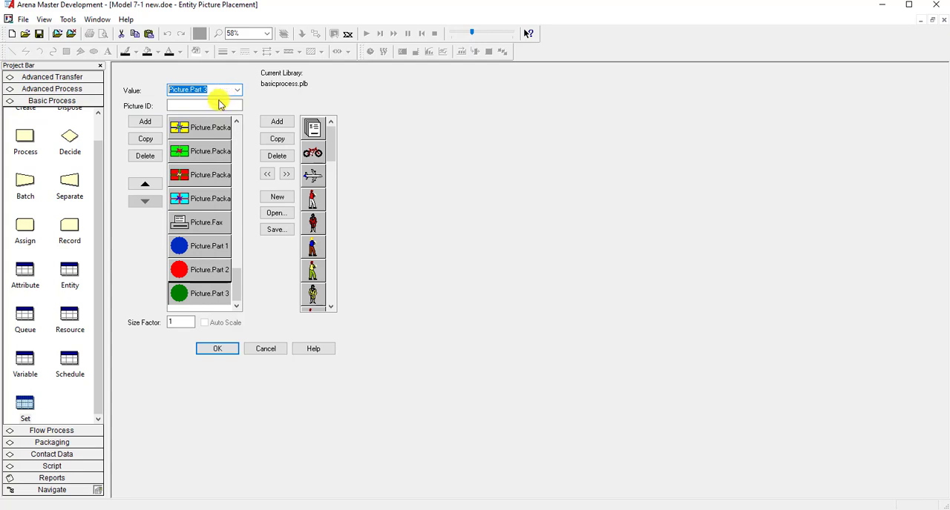
click(214, 269)
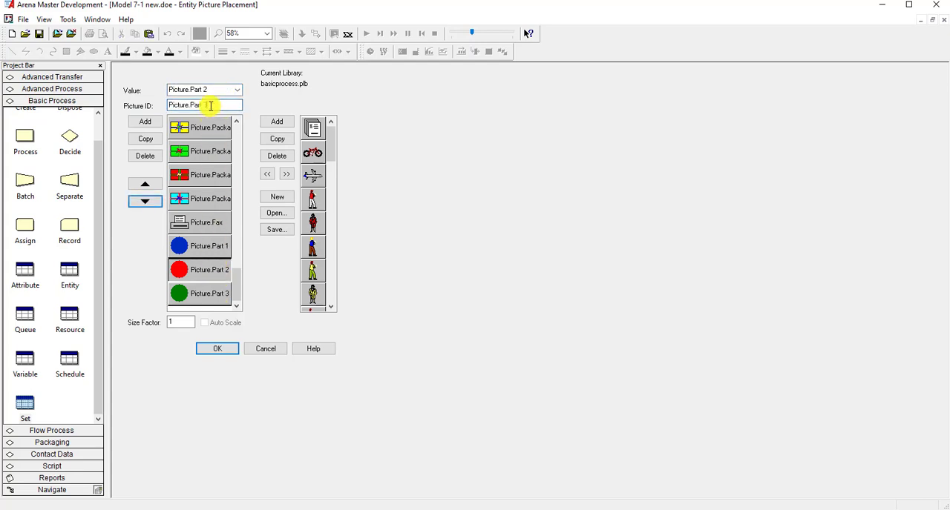
click(212, 247)
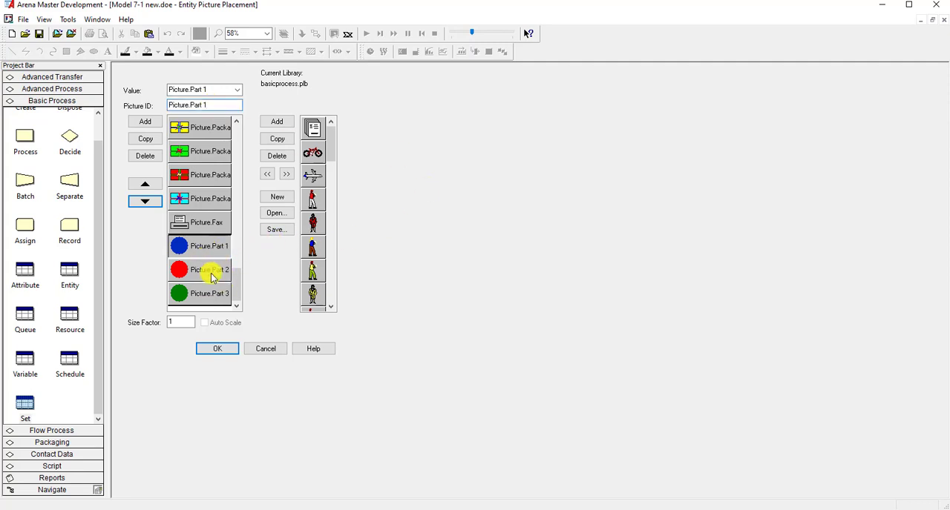
- Open Picture.Part 1 for editing and add the text "1" in Tahoma Bold, size 16, beside the blue ball
double_click(206, 247)
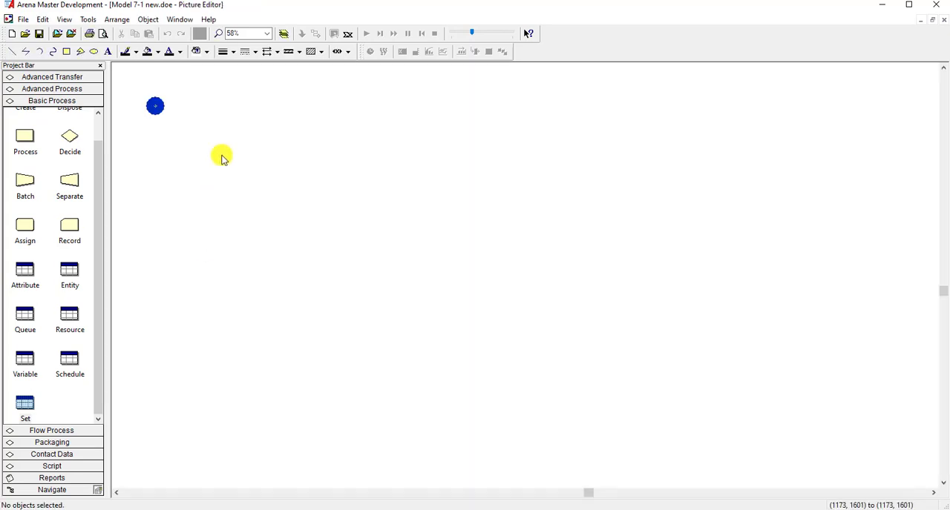
click(267, 34)
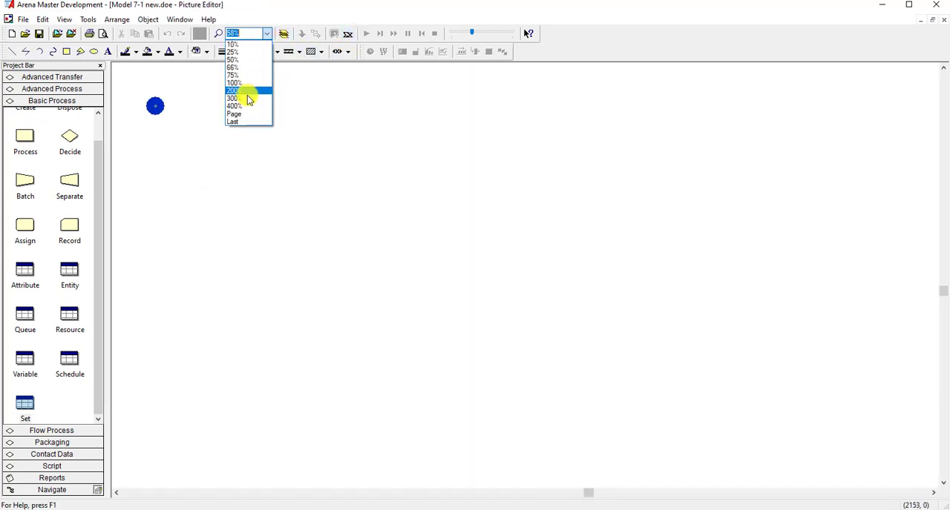
click(243, 117)
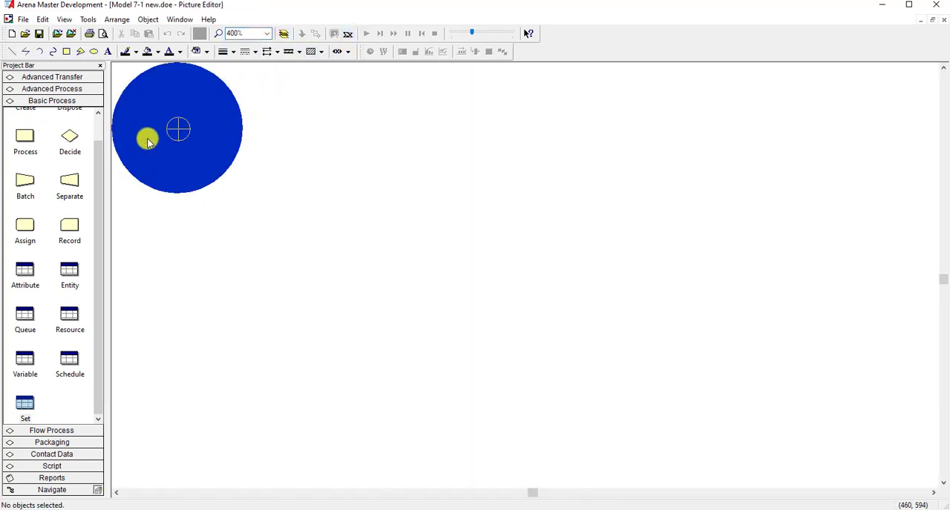
click(107, 51)
click(275, 176)
text(1)
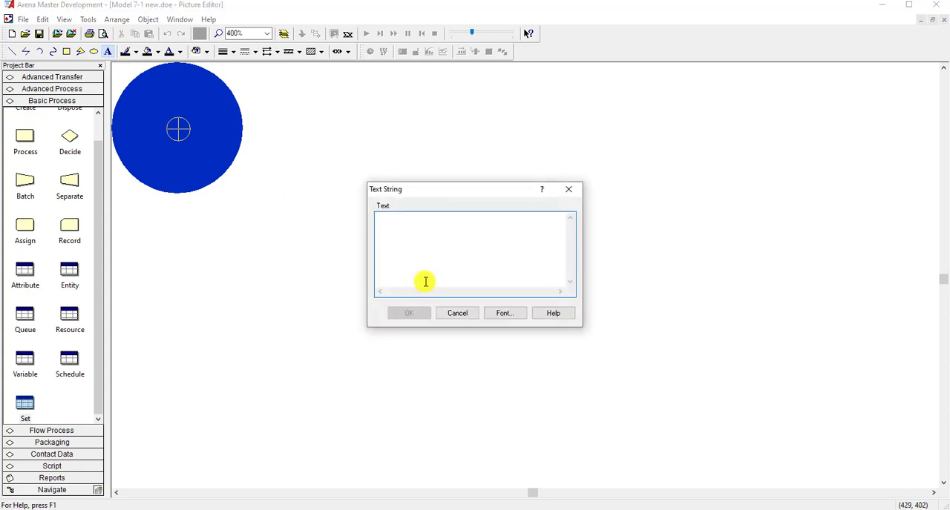
click(505, 313)
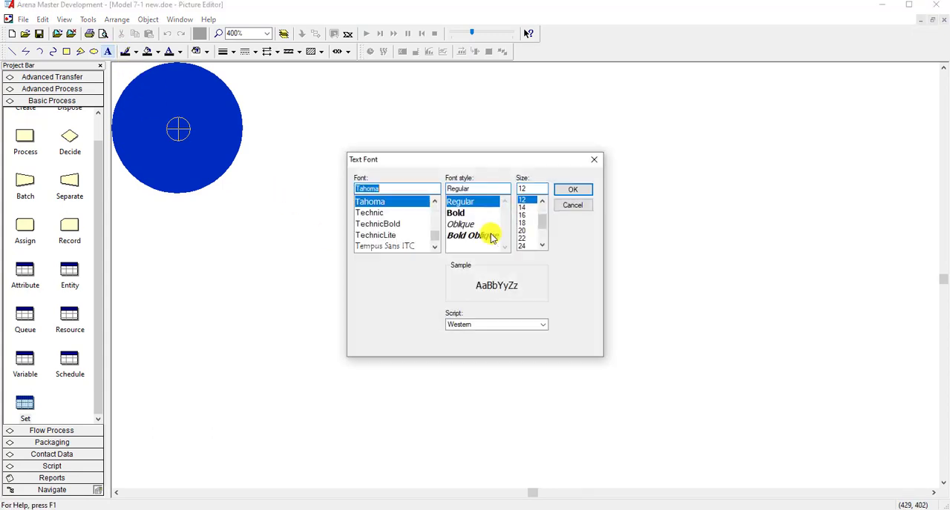
click(473, 215)
click(526, 215)
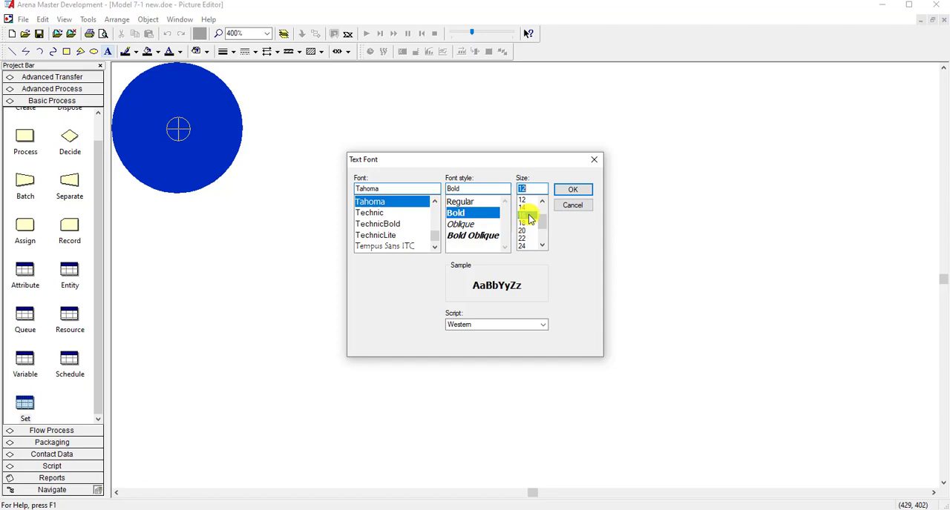
click(573, 190)
click(406, 313)
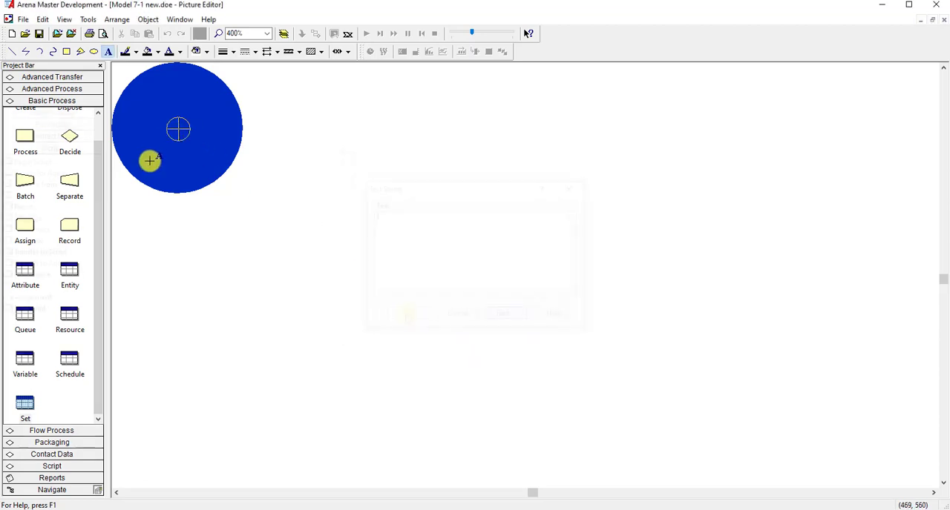
click(296, 219)
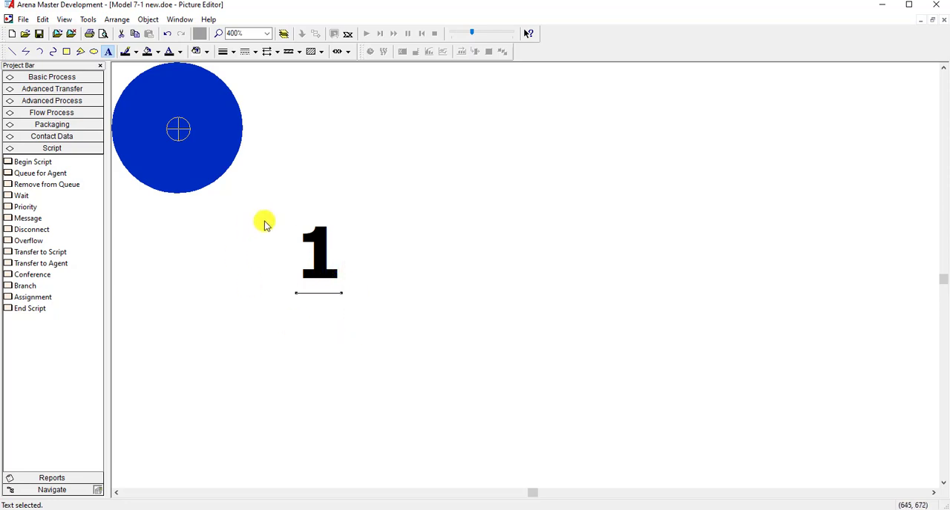
- Colour the number 1 white and move it onto the centre of the blue ball
click(181, 53)
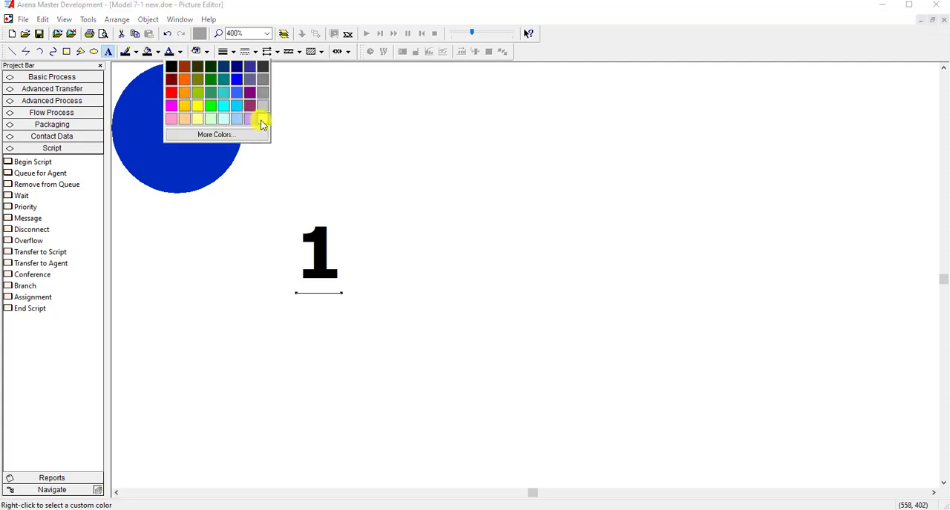
click(261, 121)
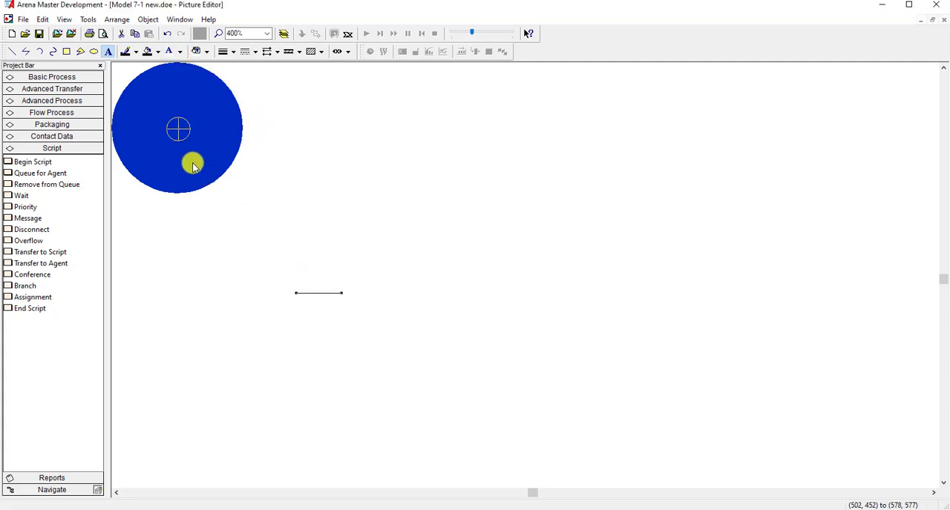
drag(192, 165, 179, 160)
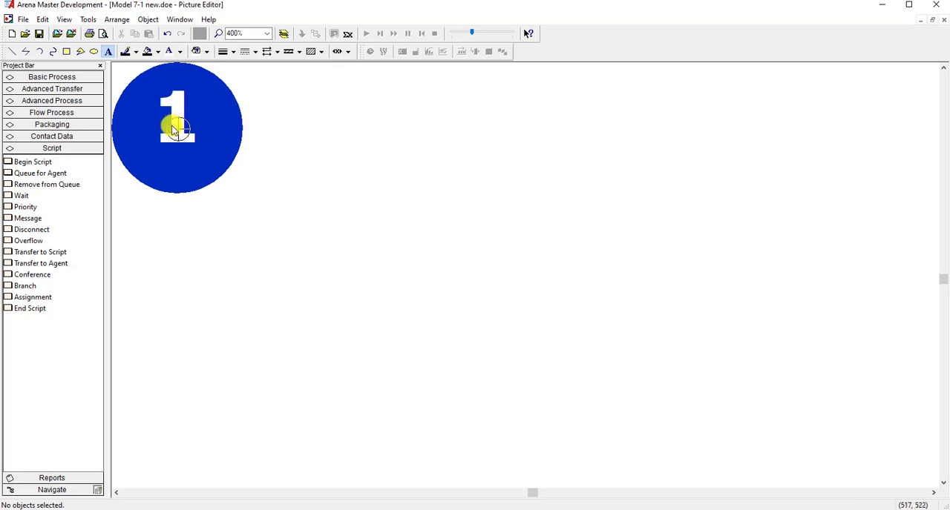
- Copy the white number 1, close the picture editor and accept the entity picture changes
click(176, 108)
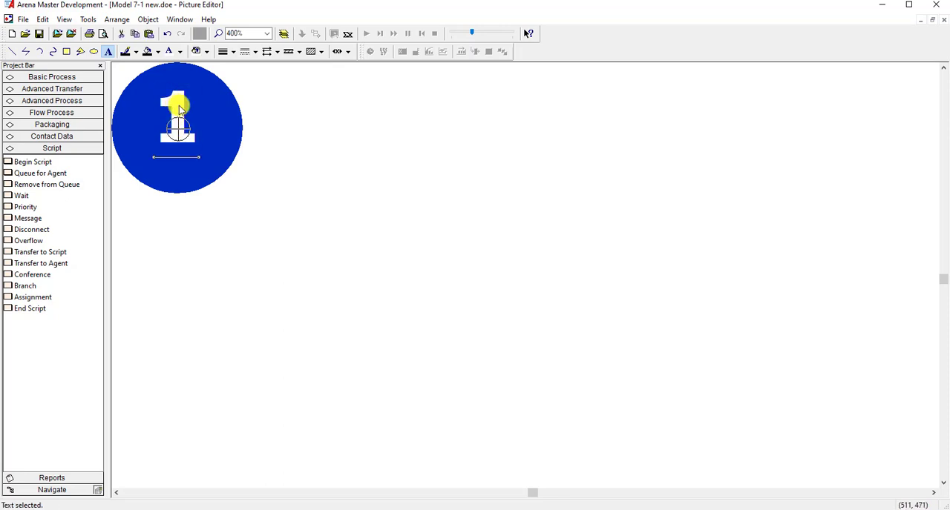
click(331, 173)
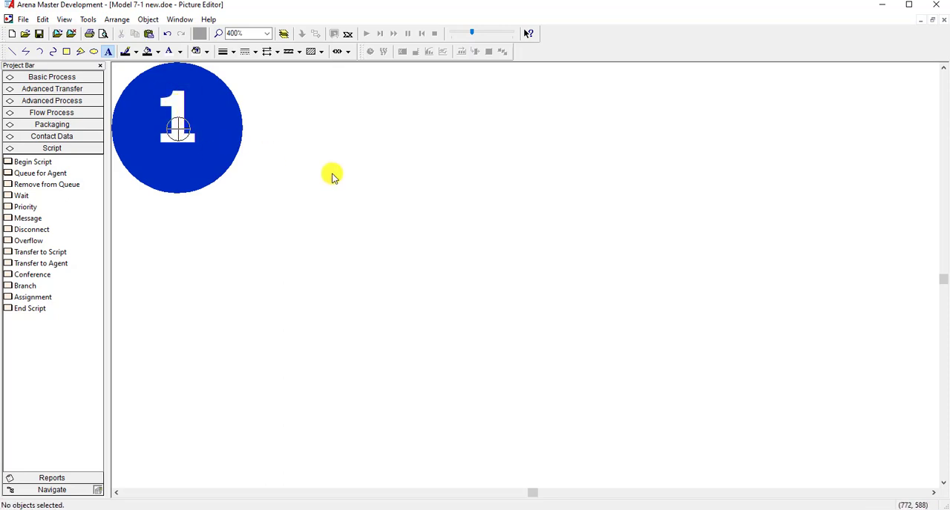
click(943, 24)
click(223, 350)
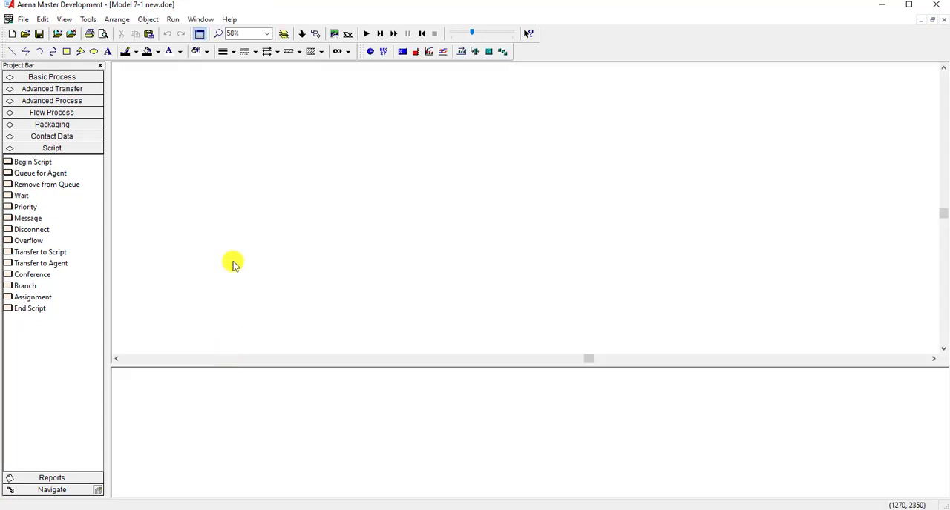
- Reopen the entity pictures, edit Picture.Part 2 and paste the copied number onto the centre of the red ball
click(46, 21)
click(78, 178)
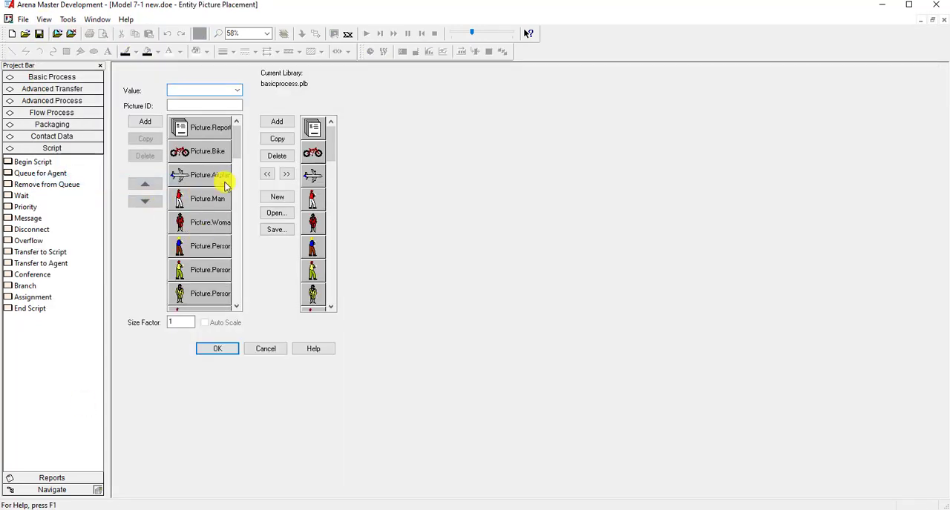
drag(239, 148, 239, 310)
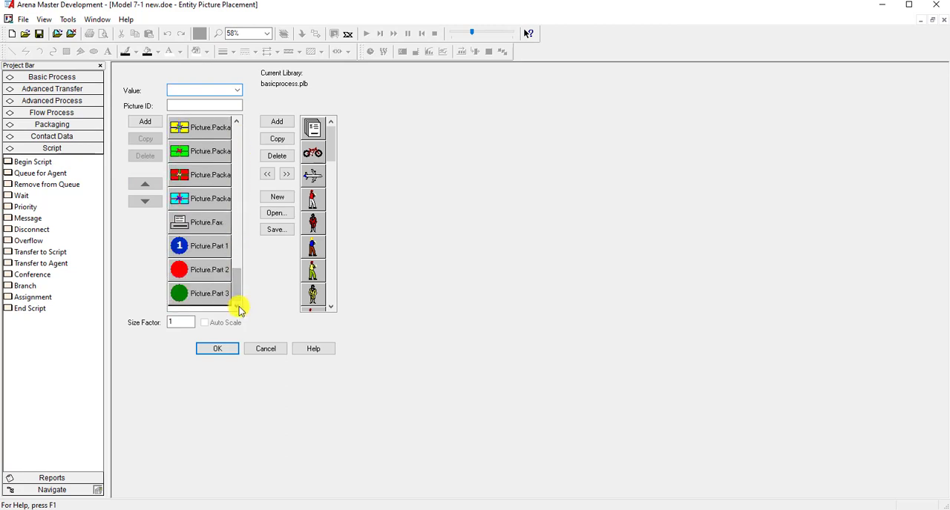
double_click(178, 270)
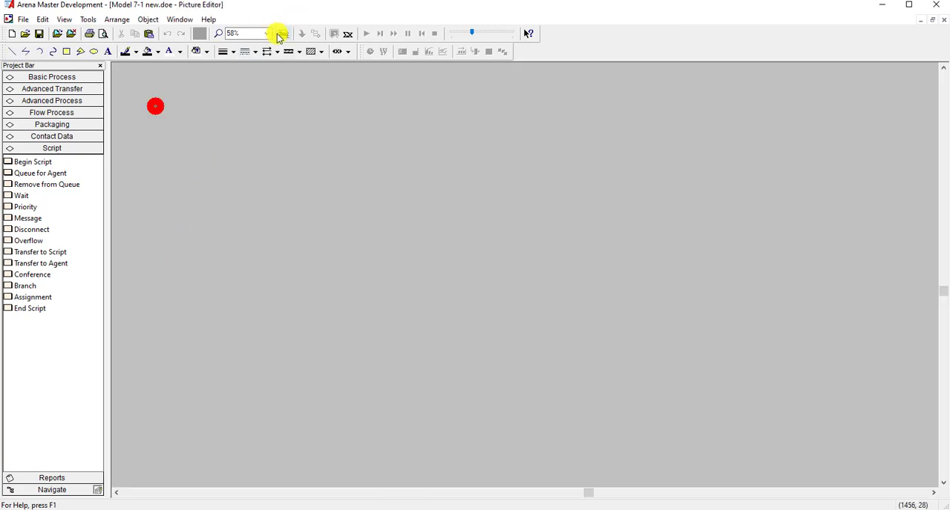
click(267, 33)
click(248, 117)
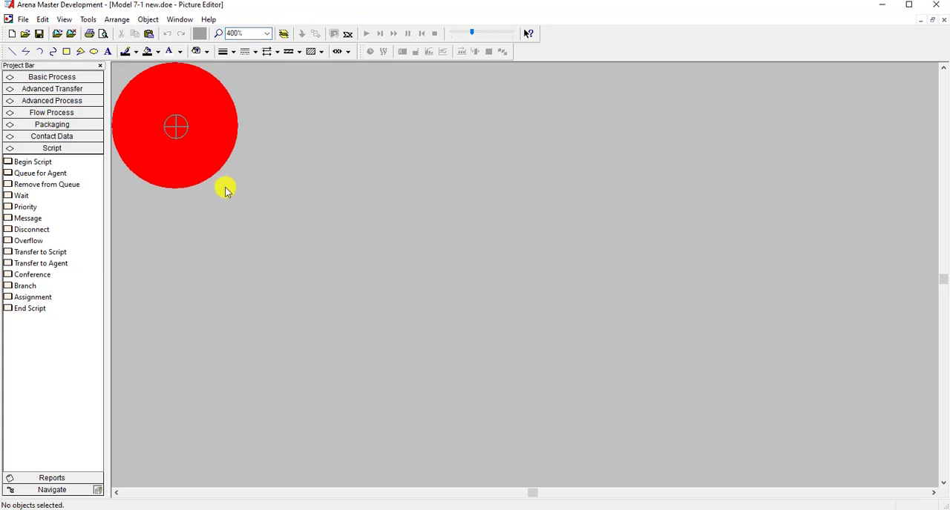
key(ctrl+v)
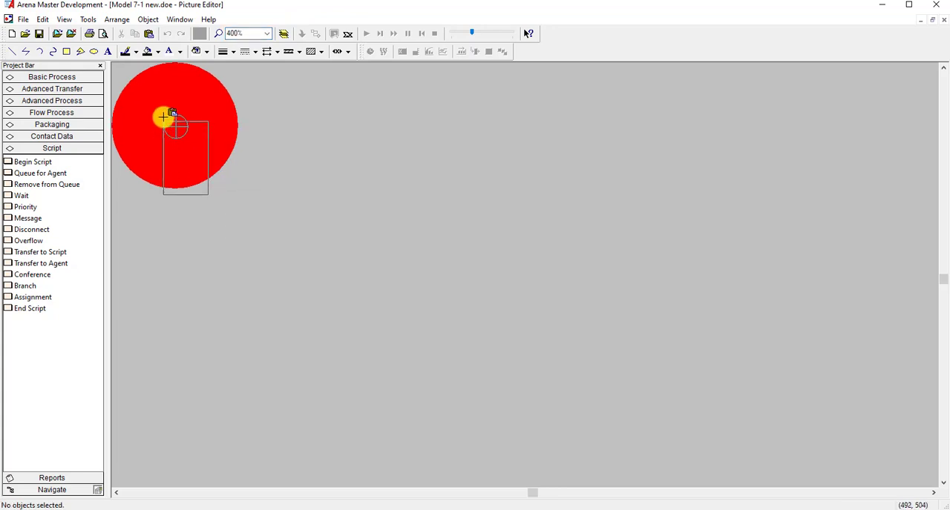
click(149, 82)
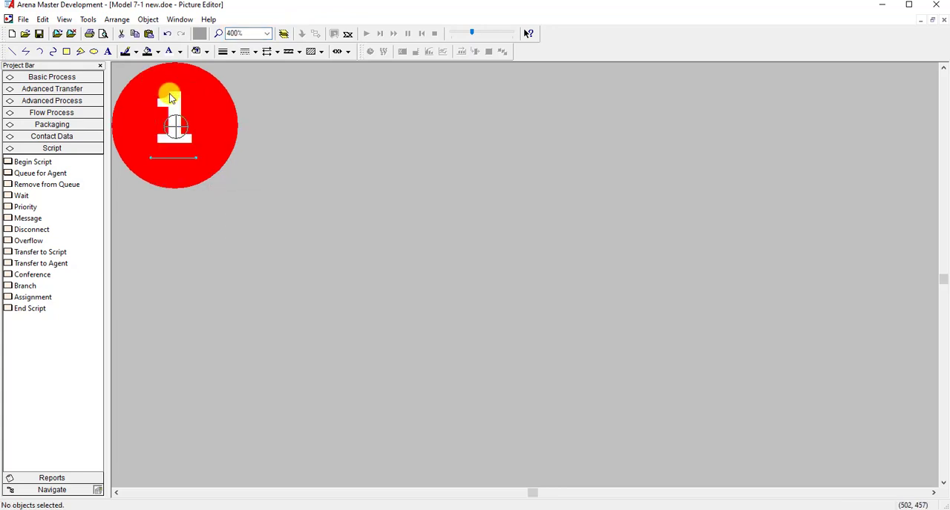
- Change the number on the red ball to "2", close the picture editor and accept the entity pictures
double_click(171, 101)
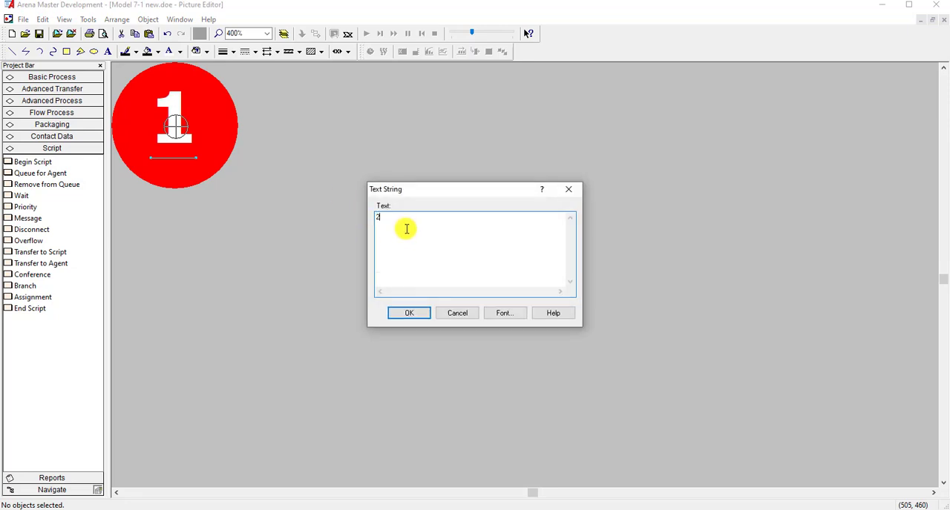
text(2)
click(408, 312)
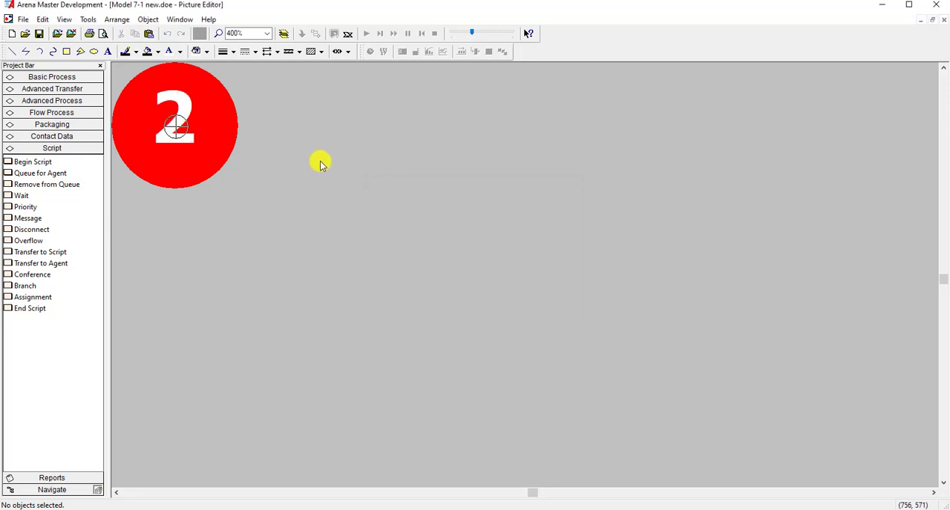
click(943, 20)
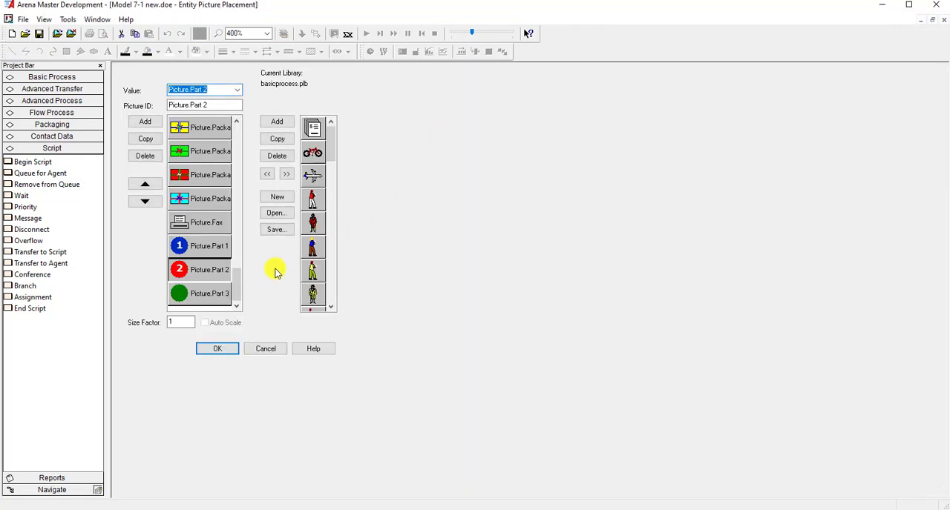
click(222, 347)
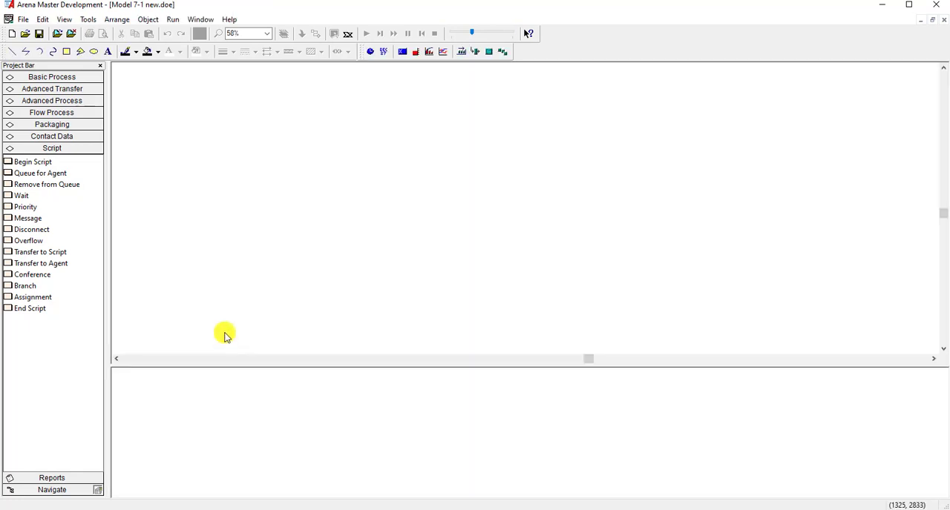
- Reopen the entity pictures, edit Picture.Part 3 and paste the copied number onto the centre of the green ball
click(42, 20)
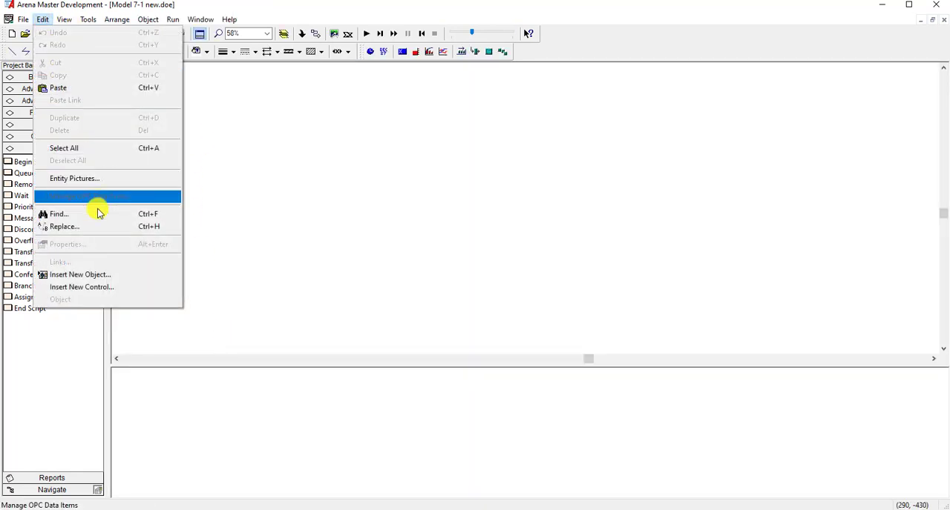
click(108, 179)
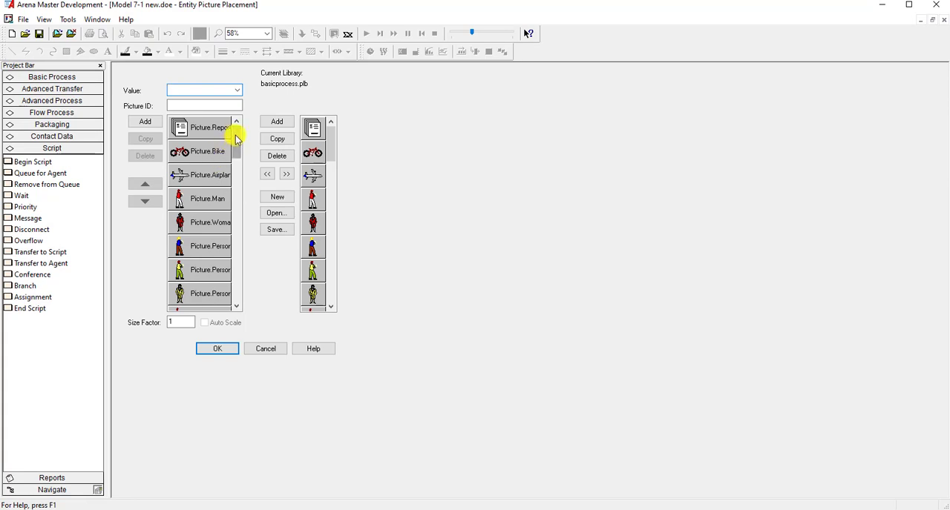
drag(236, 140, 235, 294)
double_click(216, 292)
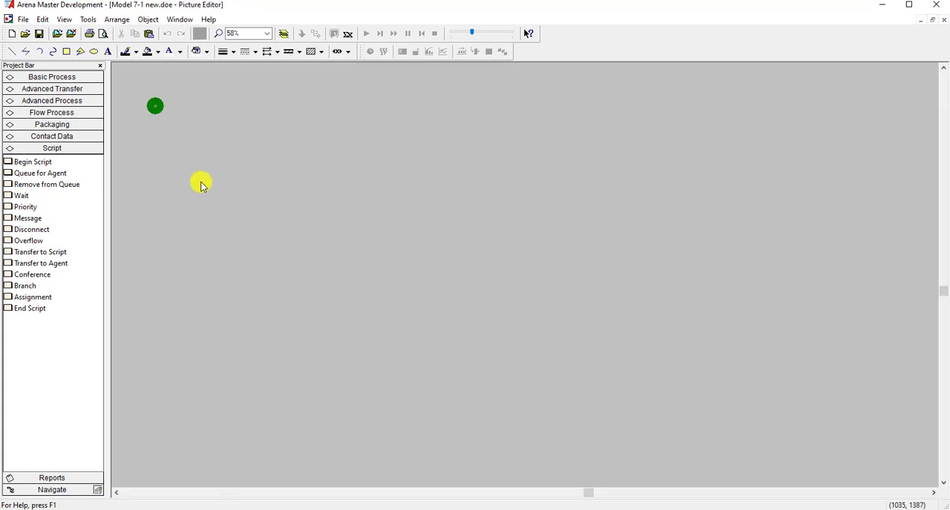
click(268, 34)
click(254, 105)
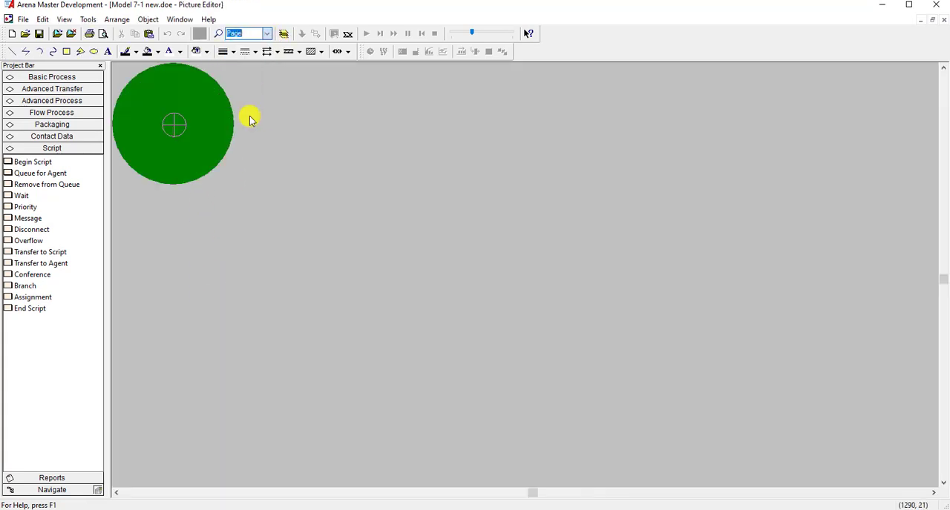
click(147, 83)
- Change the number on the green ball to "3", close the picture editor and accept the entity pictures
double_click(170, 100)
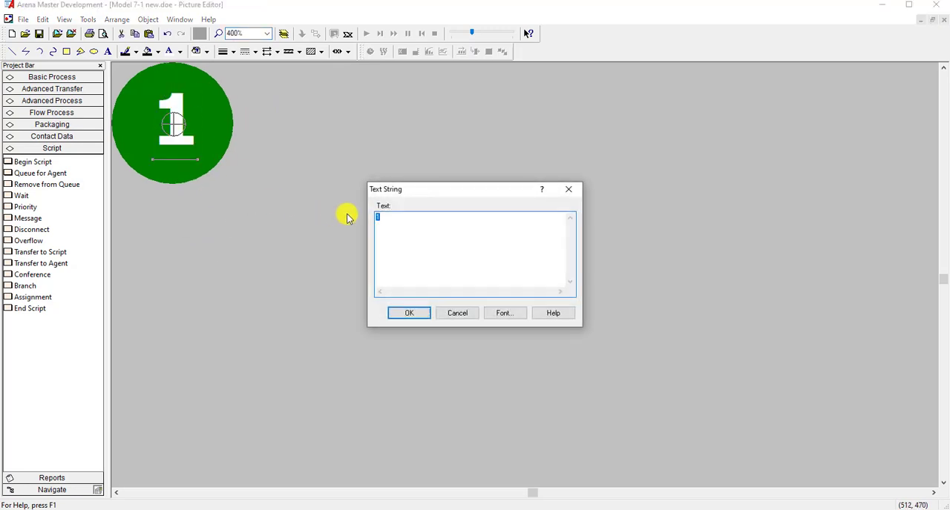
text(3)
click(409, 314)
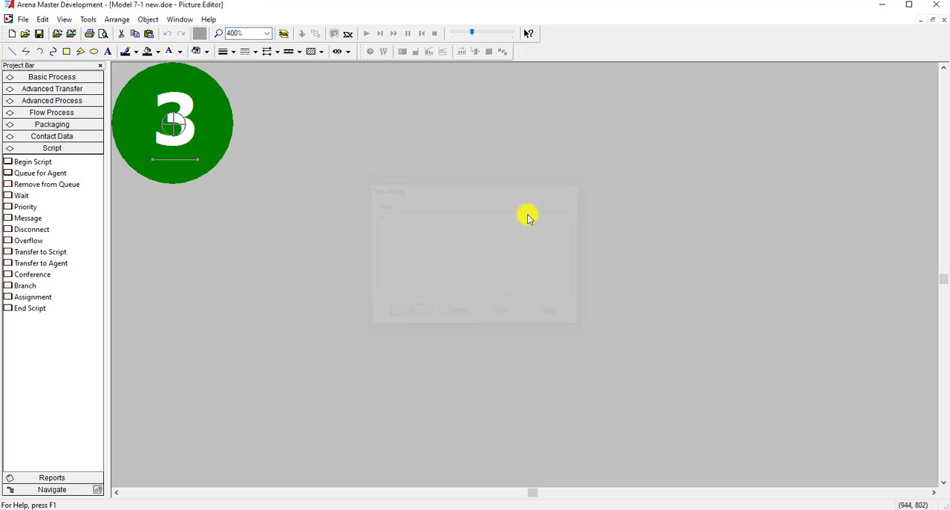
click(943, 20)
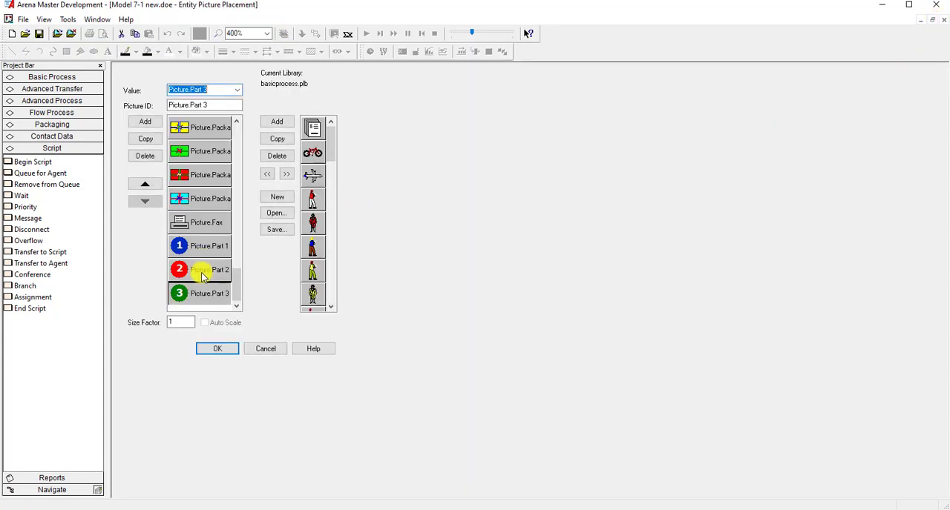
click(214, 348)
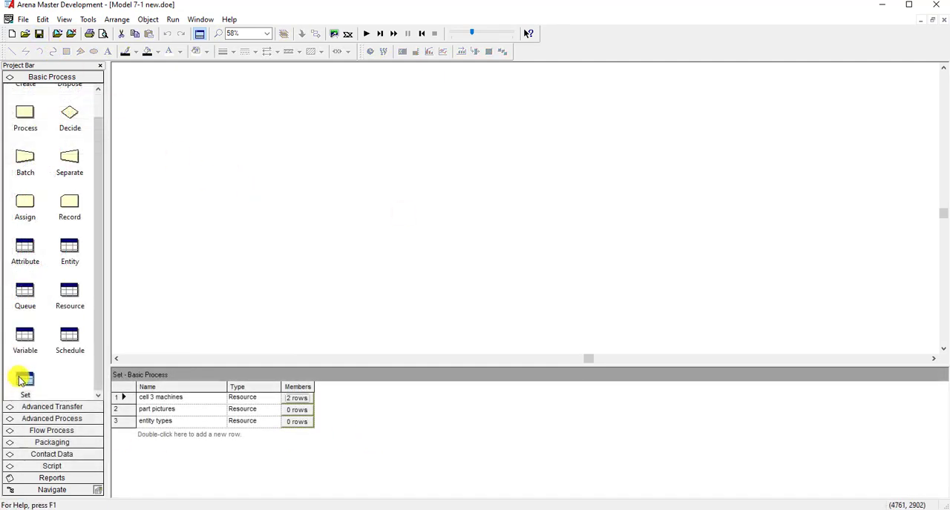
- Add Picture.Part 1 as a member of the part pictures set and accept the set
click(25, 381)
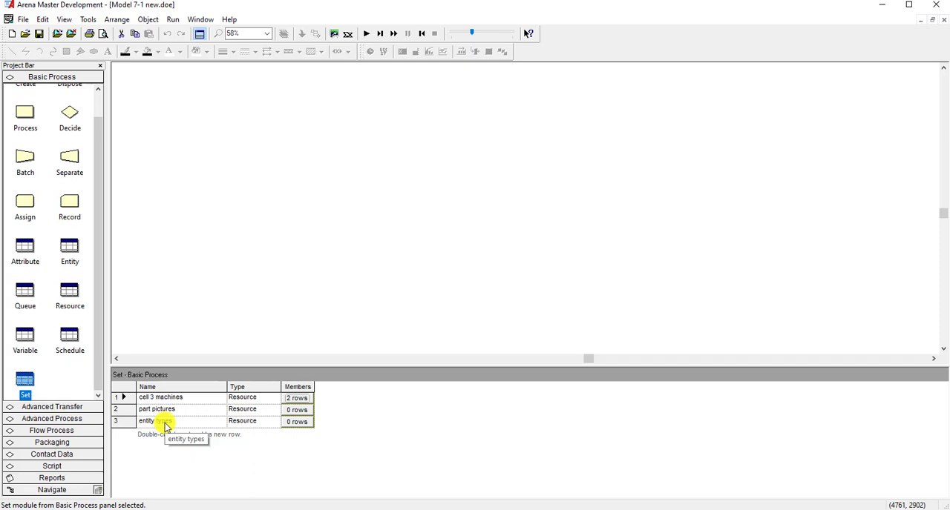
double_click(119, 409)
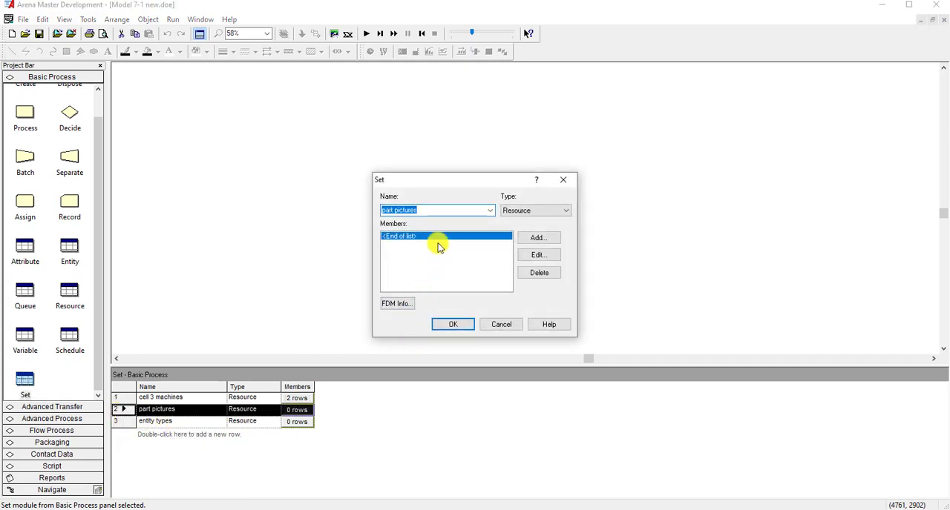
click(530, 241)
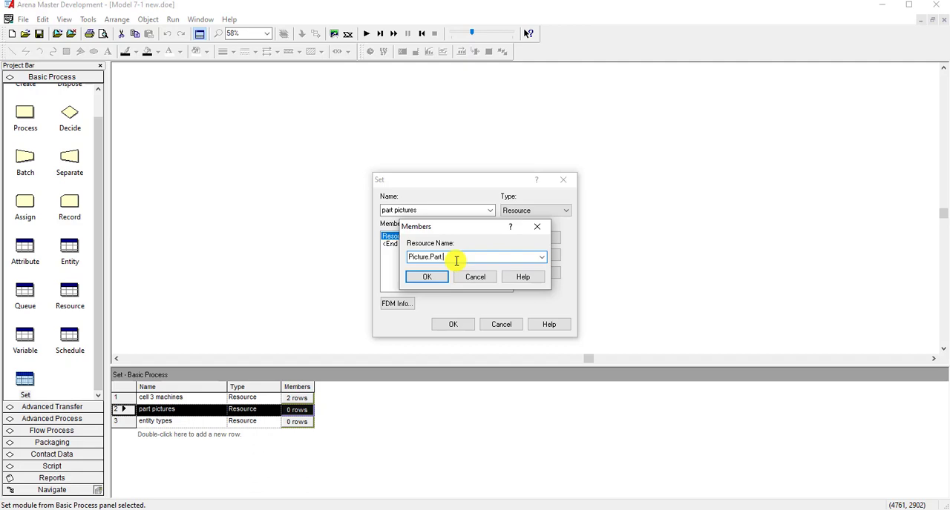
click(435, 276)
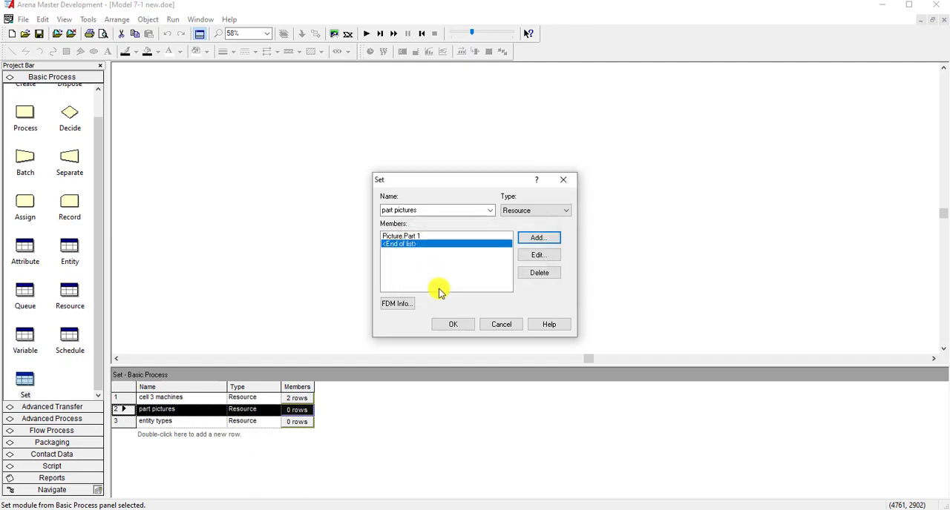
click(452, 324)
click(422, 304)
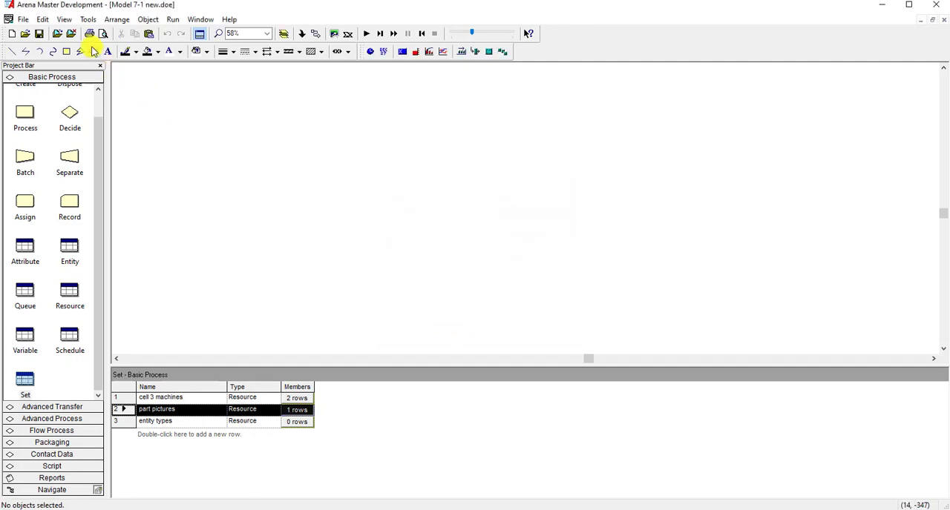
- Check the name of the blue Part 1 picture in the entity pictures, leaving them without changes
click(44, 20)
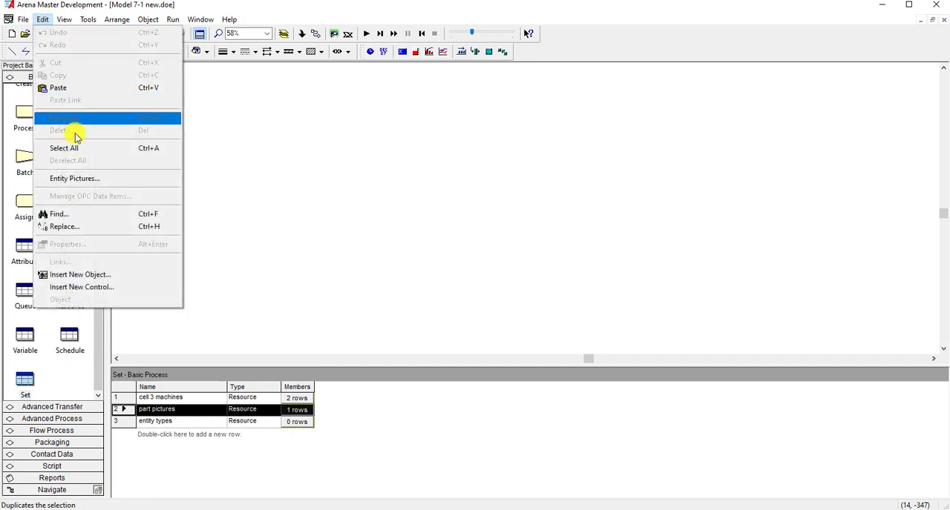
click(85, 178)
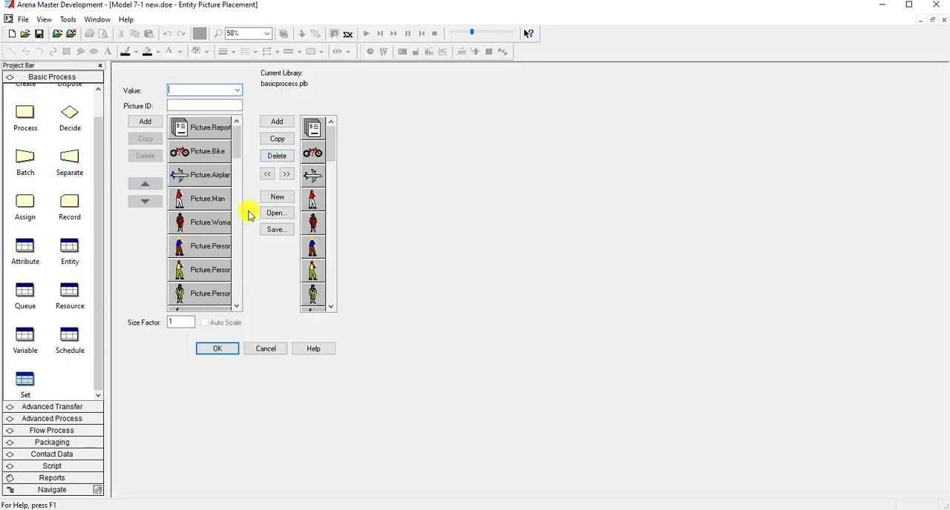
scroll(231, 223, down, 5)
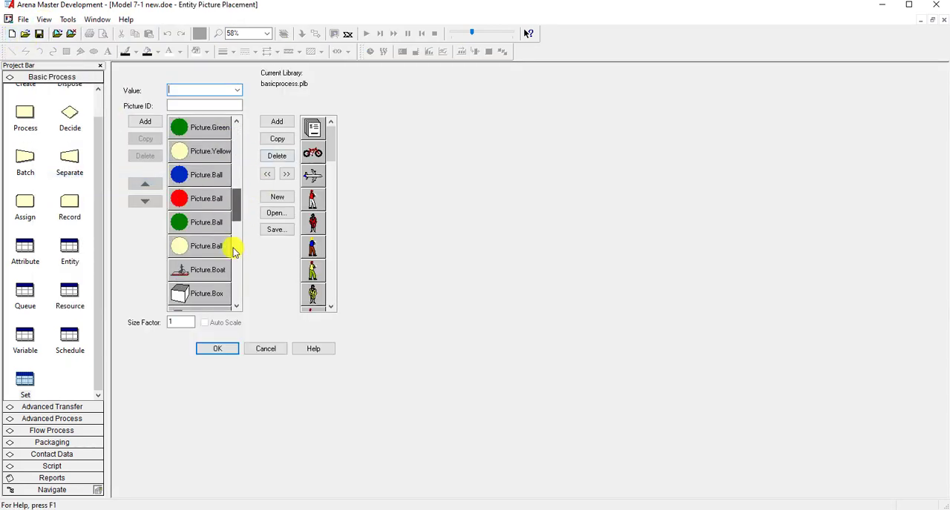
scroll(233, 252, down, 5)
click(201, 245)
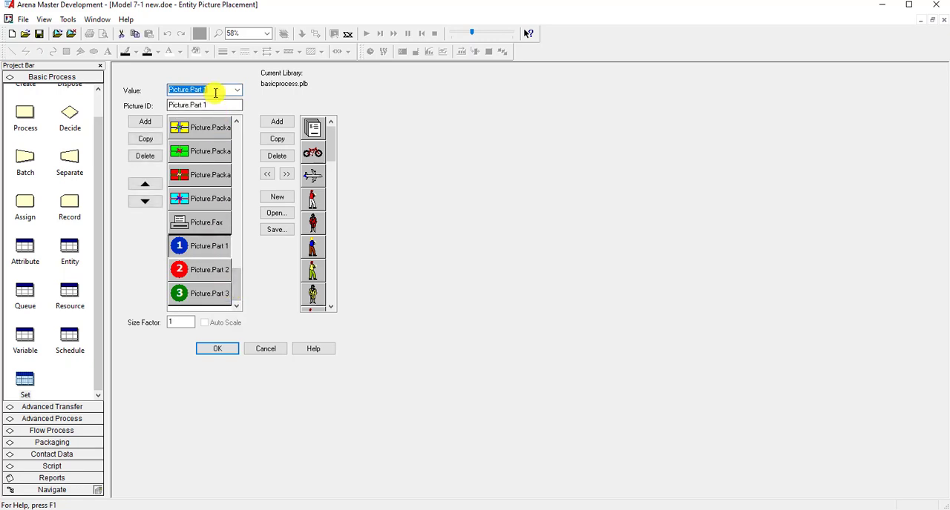
click(264, 352)
click(42, 19)
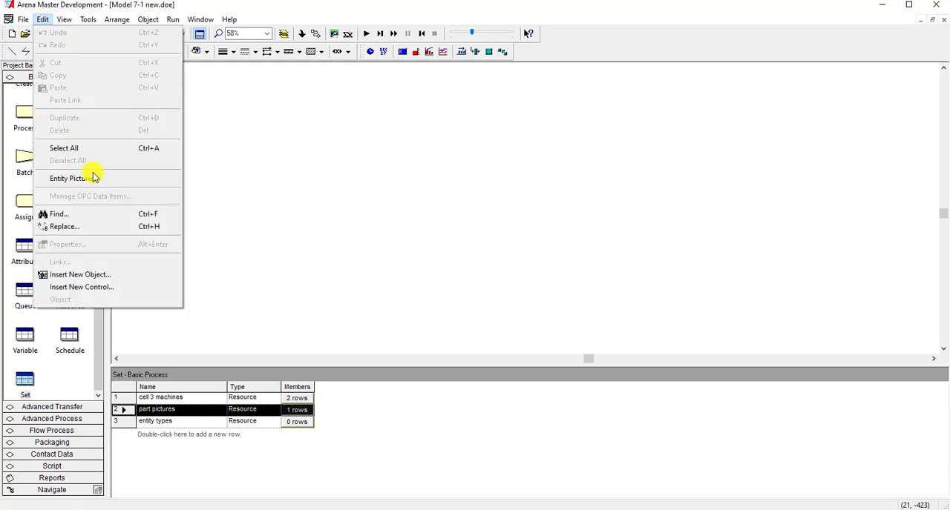
click(250, 227)
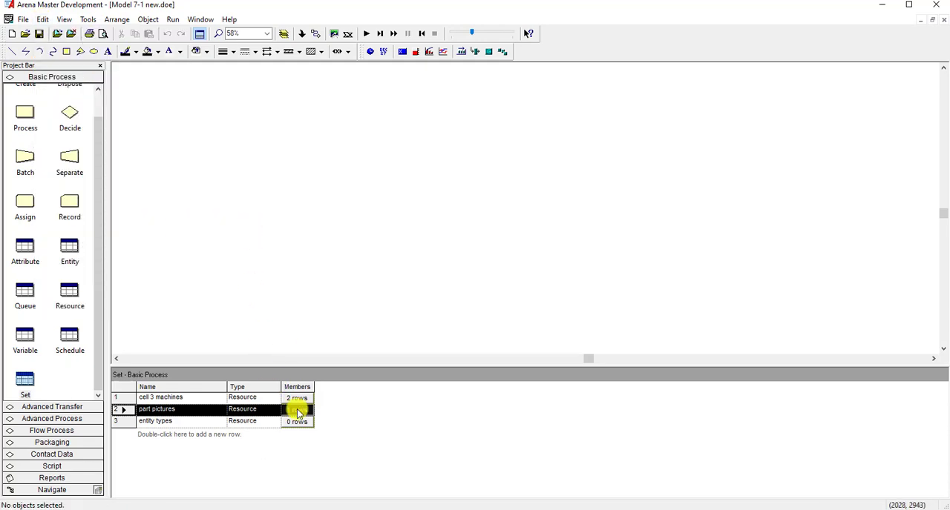
- Reopen the part pictures set and open its Picture.Part 1 member to copy the name
click(124, 409)
double_click(125, 409)
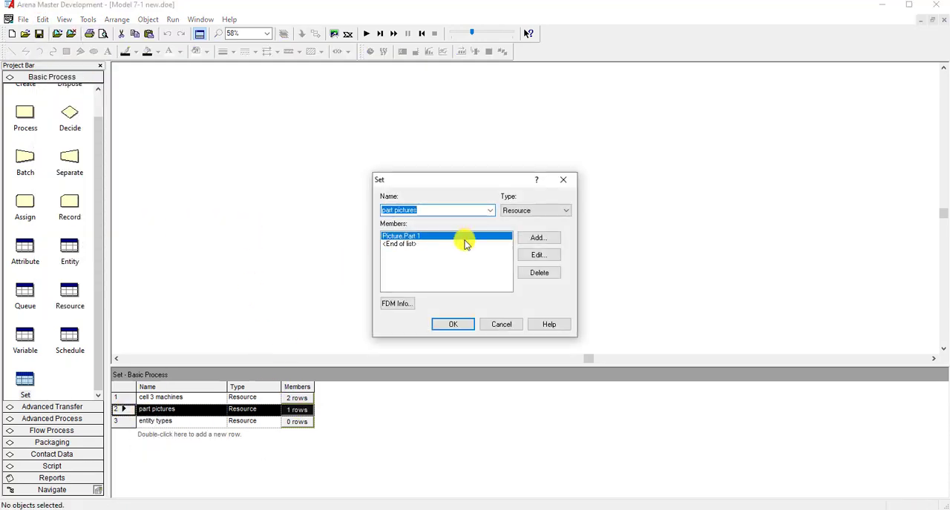
click(531, 254)
key(ctrl+c)
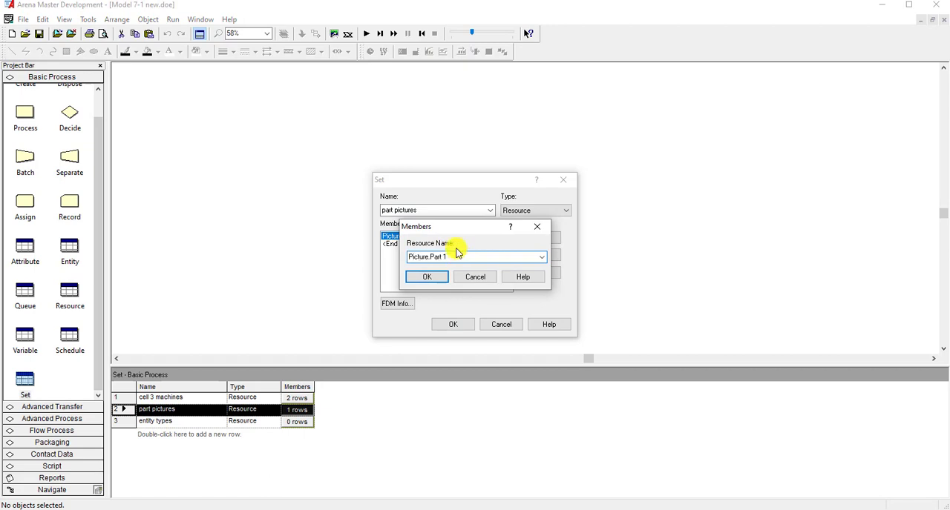
click(438, 279)
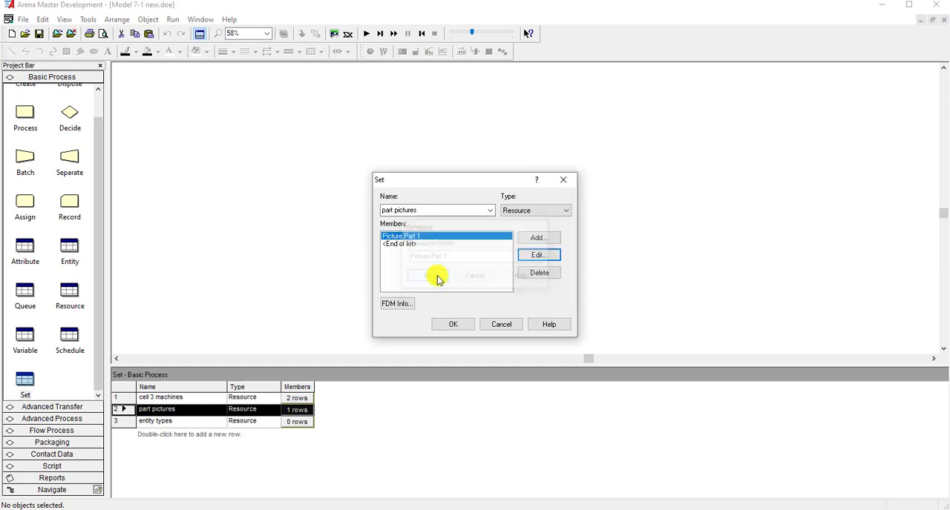
- Try adding Picture.Part 2 ahead of Picture.Part 1 in the part pictures set, and delete that misplaced member
click(545, 237)
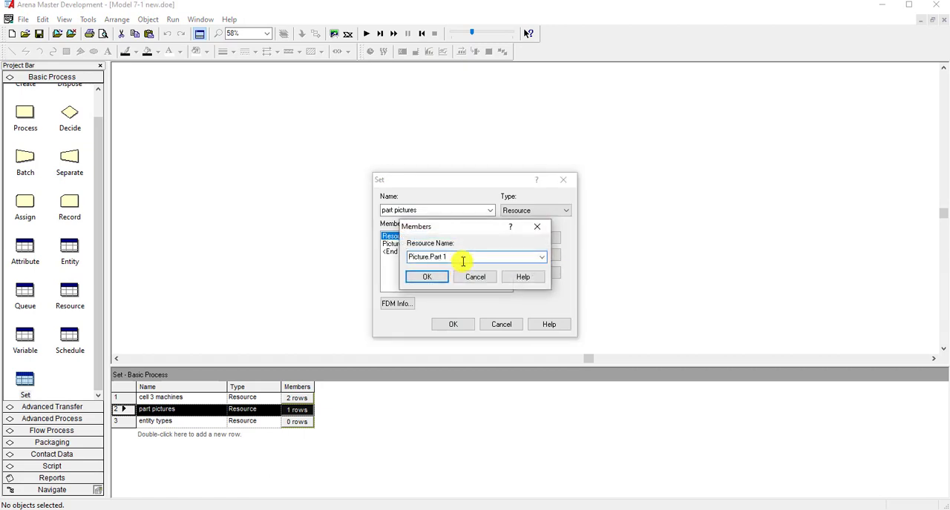
click(437, 278)
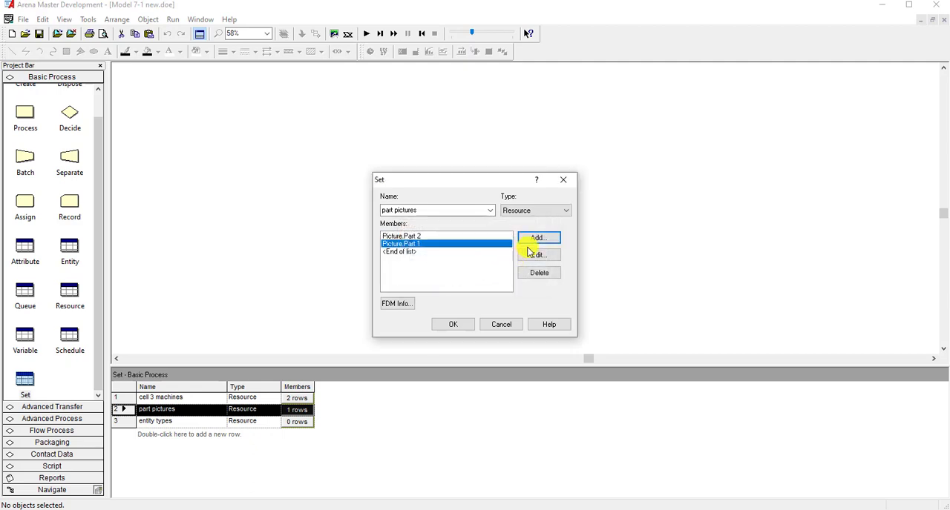
click(439, 239)
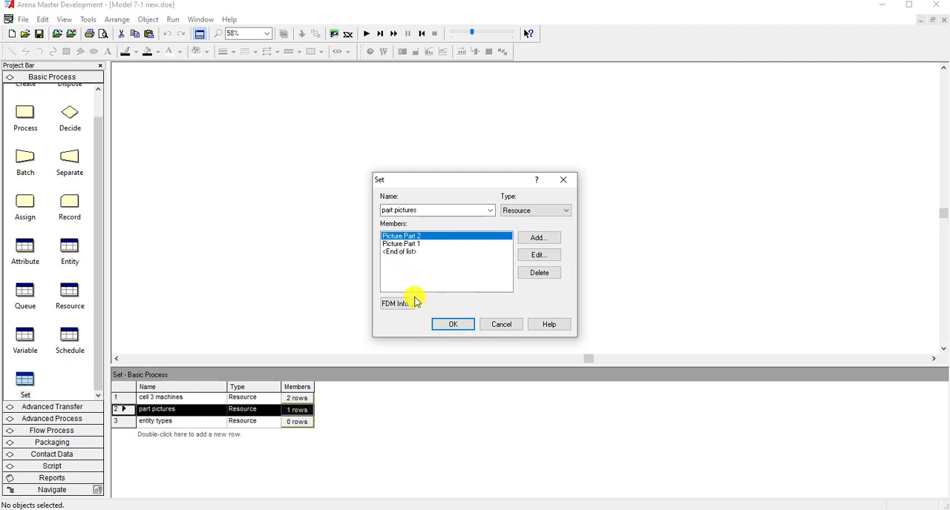
click(538, 272)
- Add Picture.Part 2 and Picture.Part 3 at the end of the part pictures members and accept the set
click(491, 244)
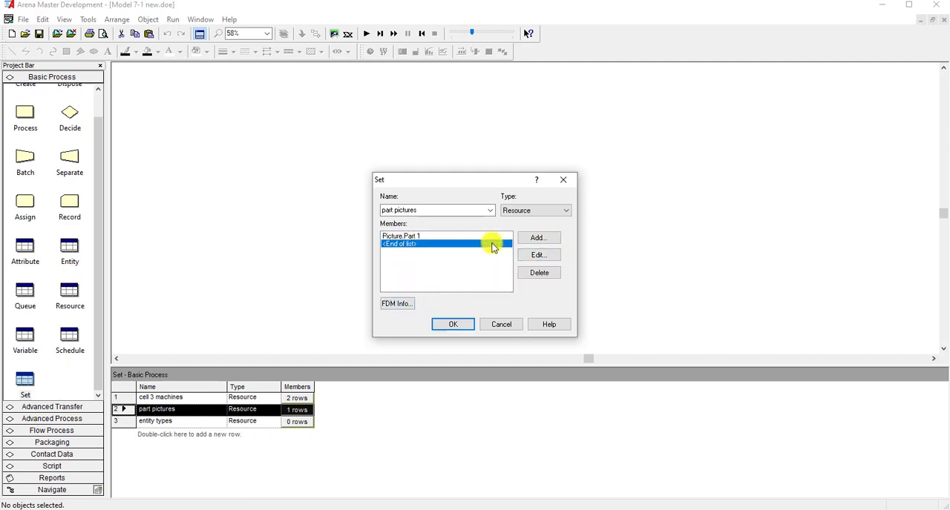
click(527, 238)
key(ctrl+v)
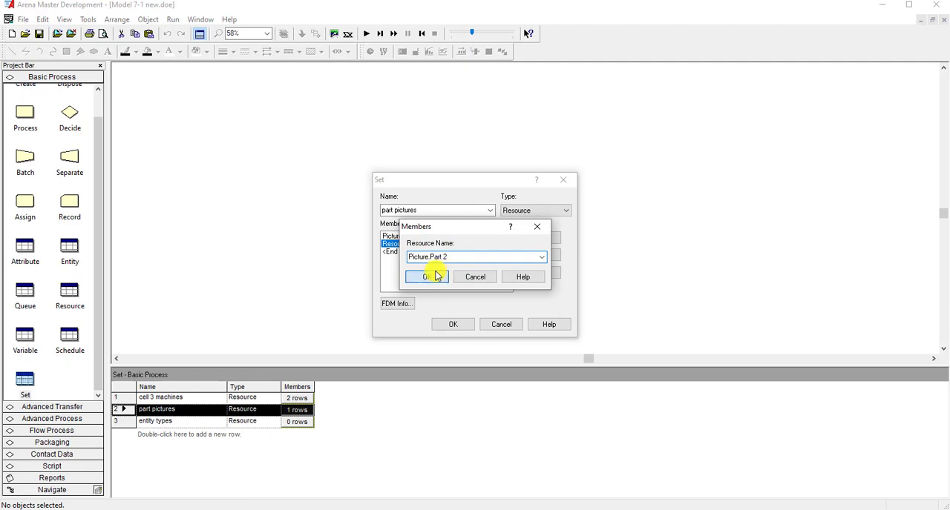
click(436, 276)
click(525, 239)
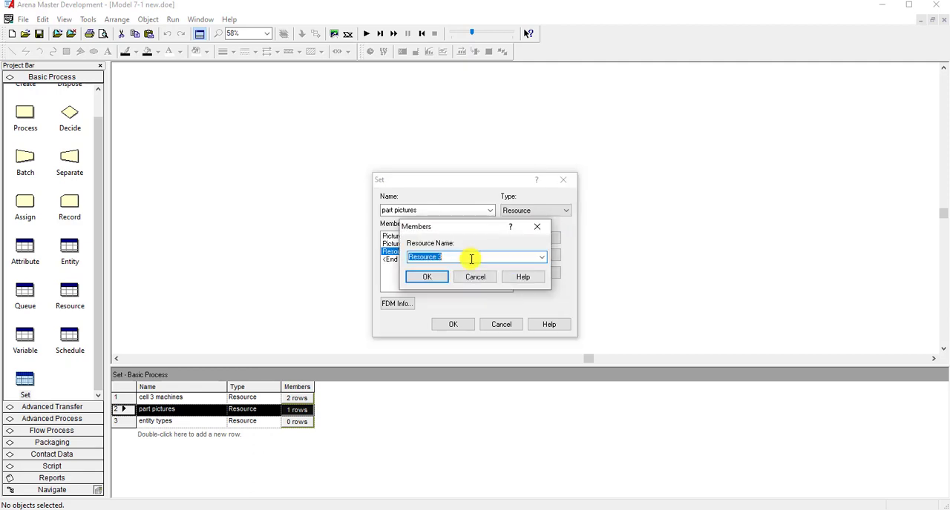
click(434, 278)
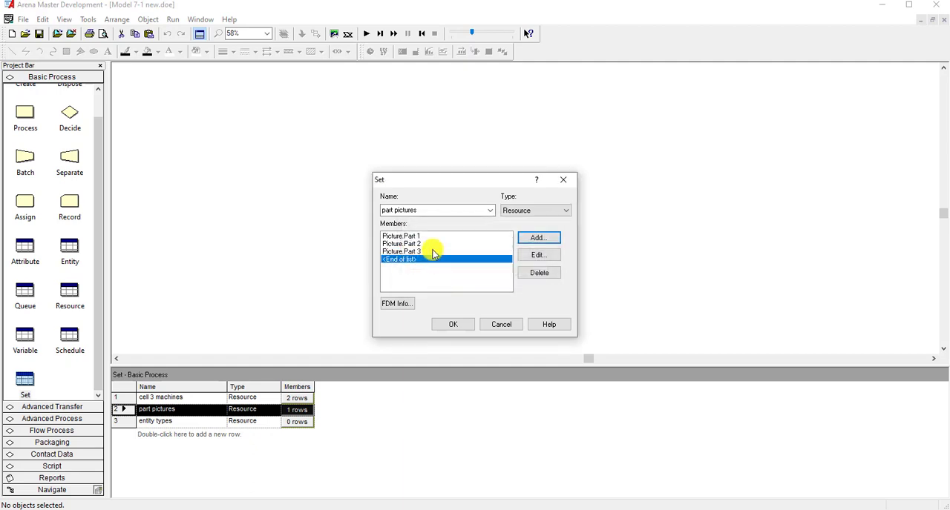
click(454, 324)
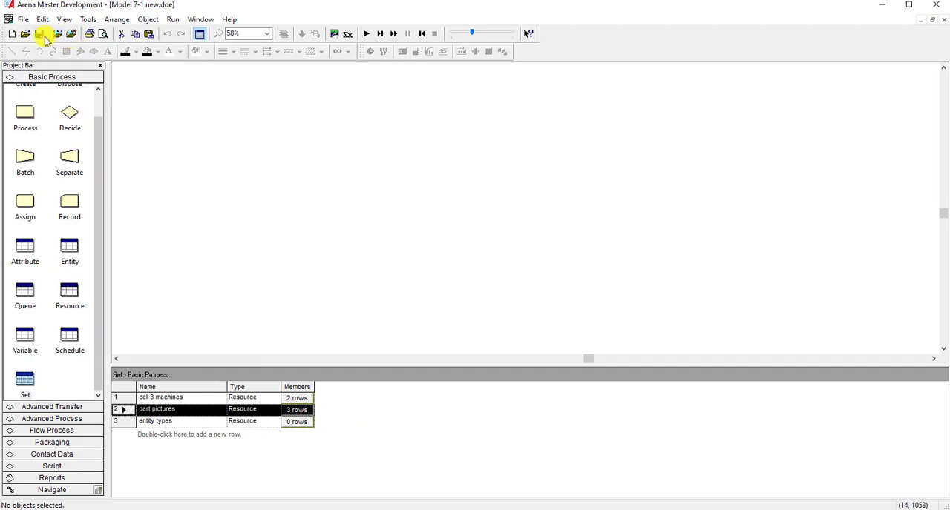
- Open the entity types set and add Part 1 as its first member
click(158, 421)
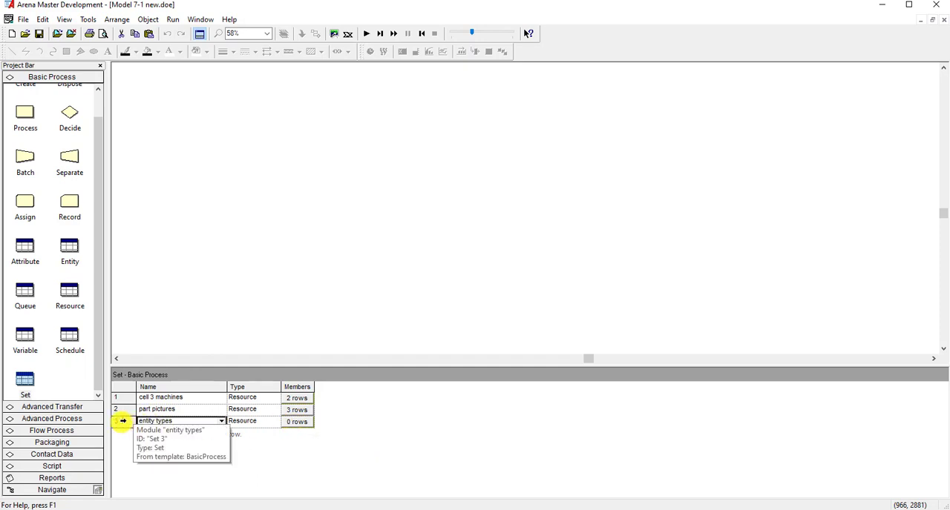
double_click(123, 420)
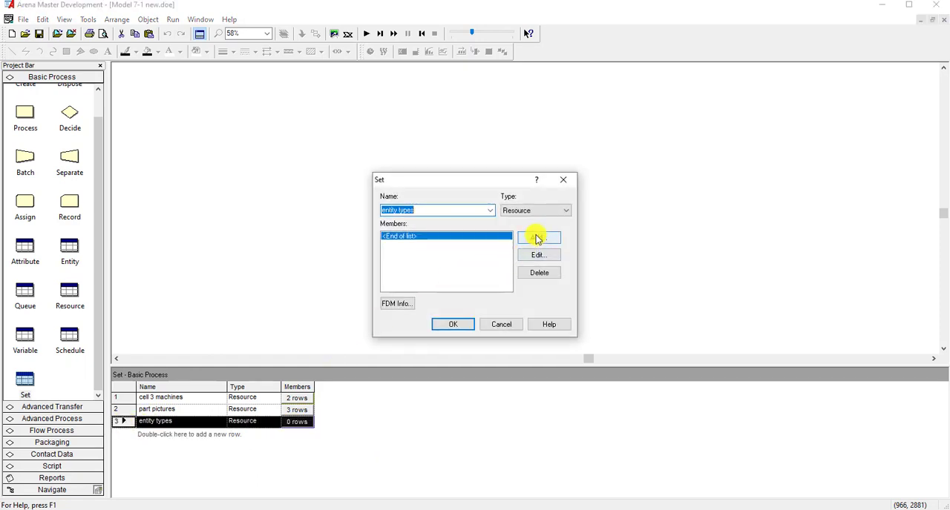
click(537, 238)
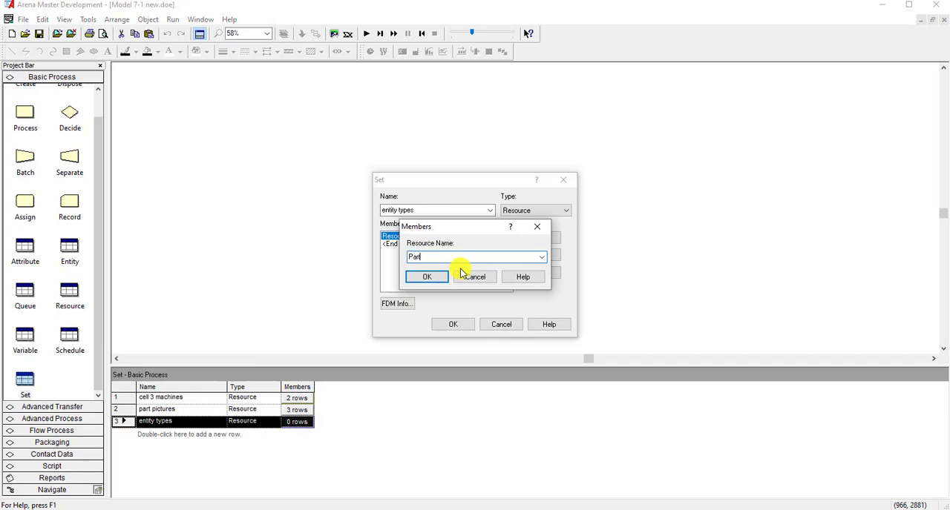
click(428, 277)
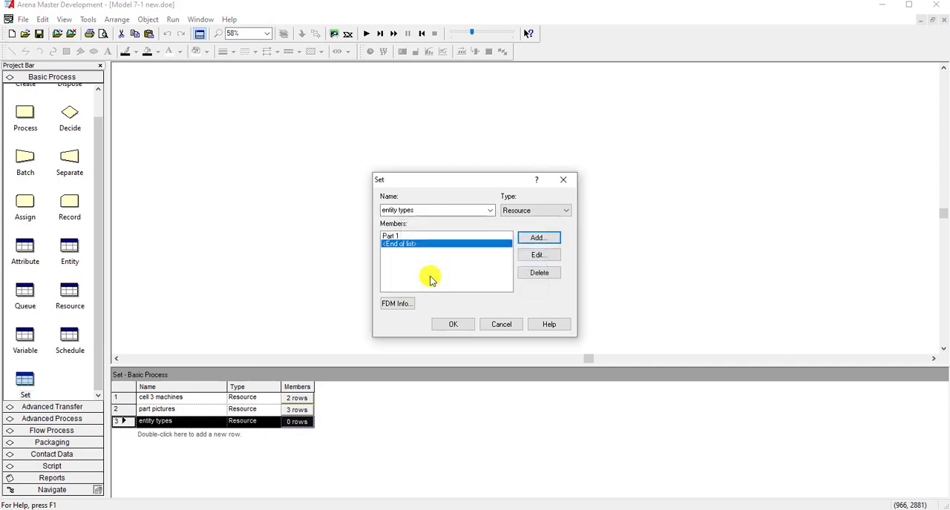
- Add Part 2 and Part 3 as further members of the entity types set and accept the set
click(534, 238)
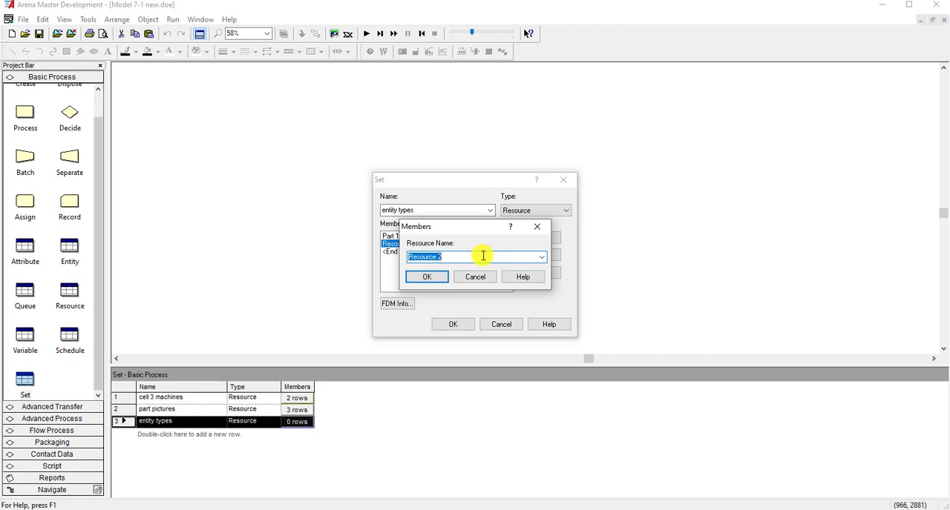
text(Part 2)
click(436, 278)
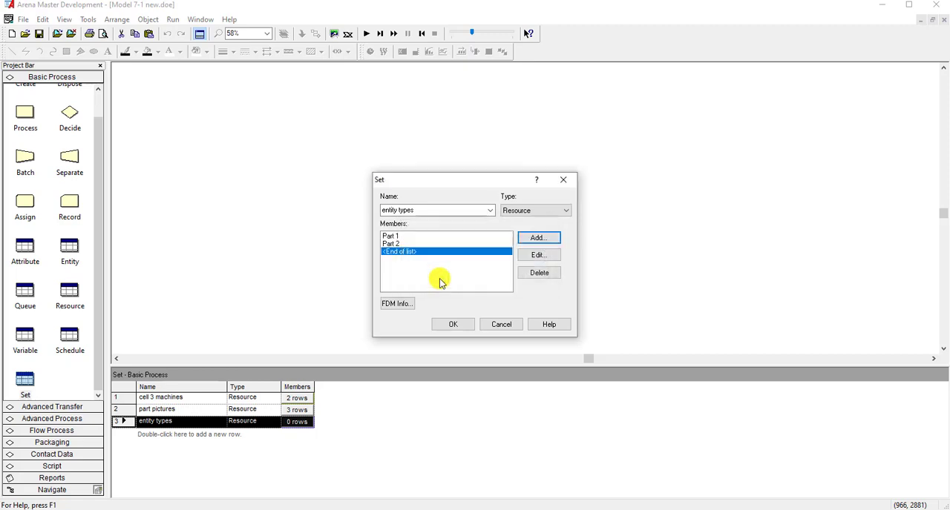
click(535, 238)
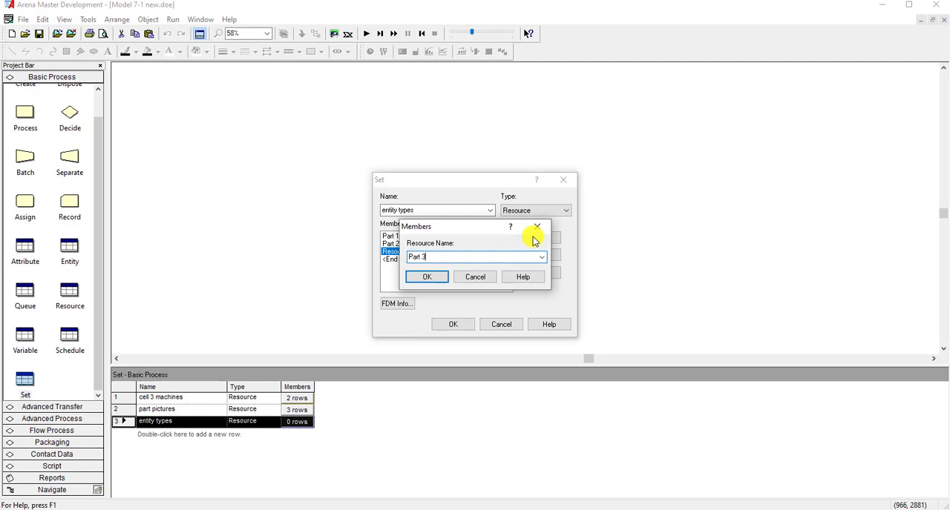
text(Part 3)
click(427, 277)
click(457, 324)
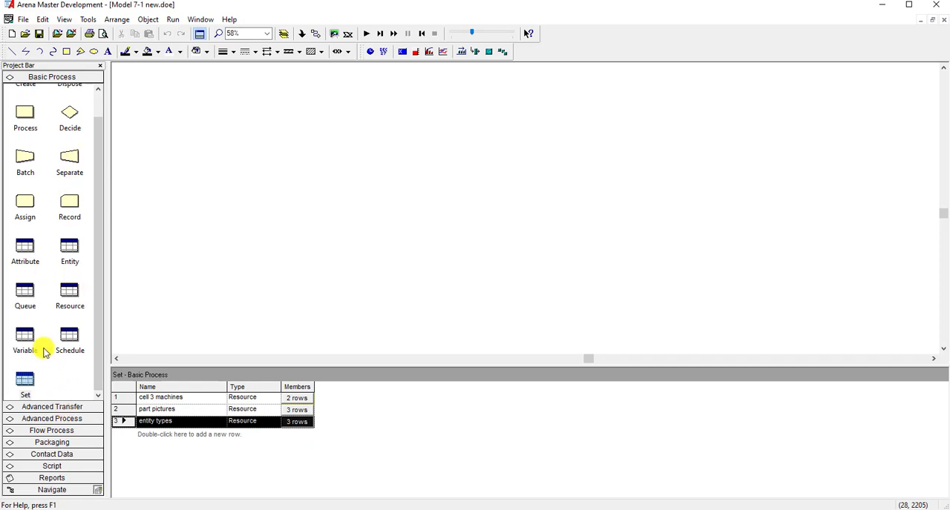
- Add a first sequence in the Advanced Transfer sequence data and name it part 1 process plan
click(46, 407)
scroll(58, 367, down, 3)
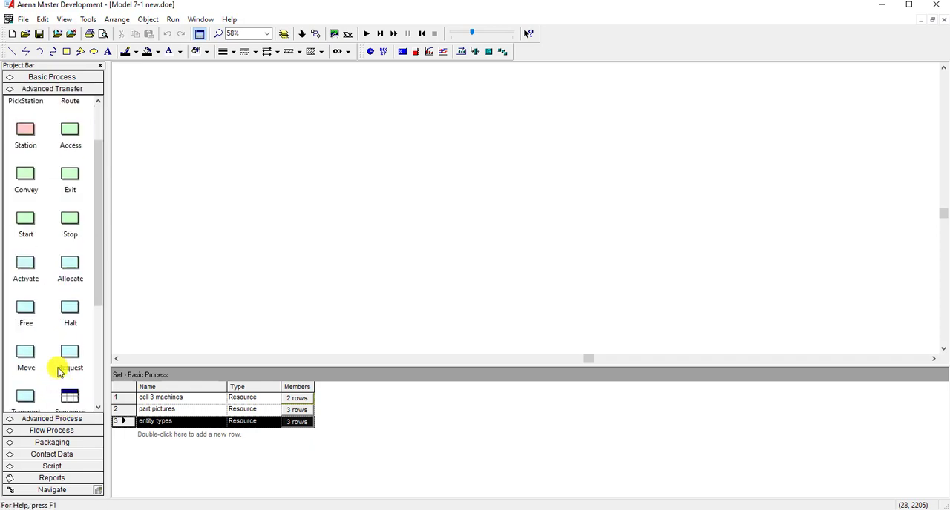
click(71, 337)
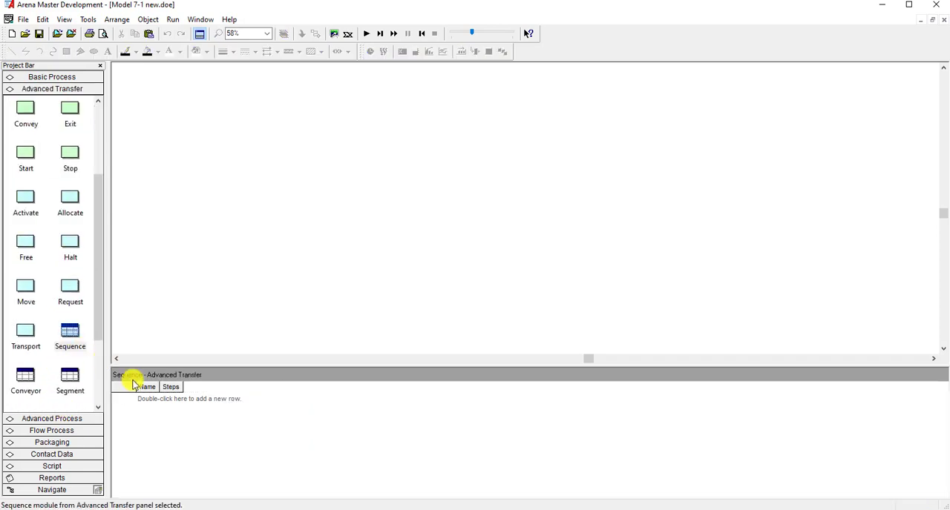
double_click(152, 401)
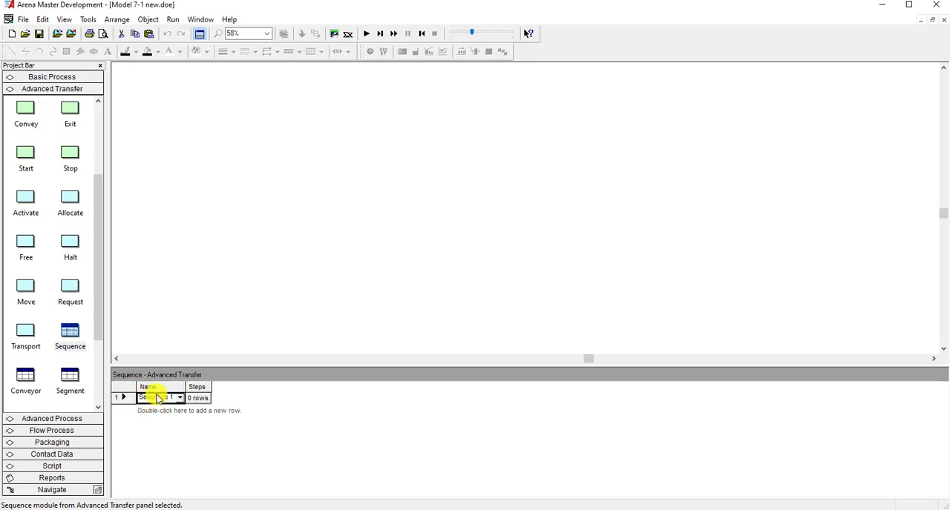
drag(185, 387, 245, 387)
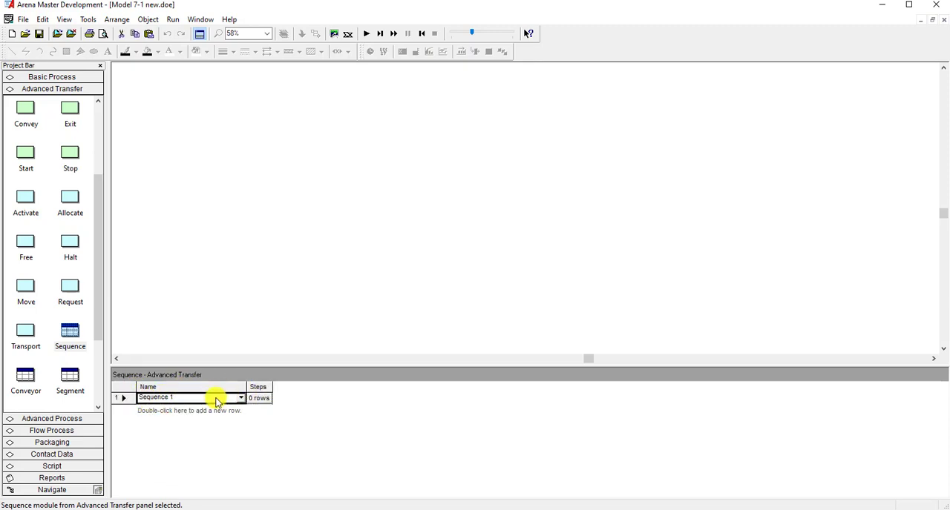
click(217, 401)
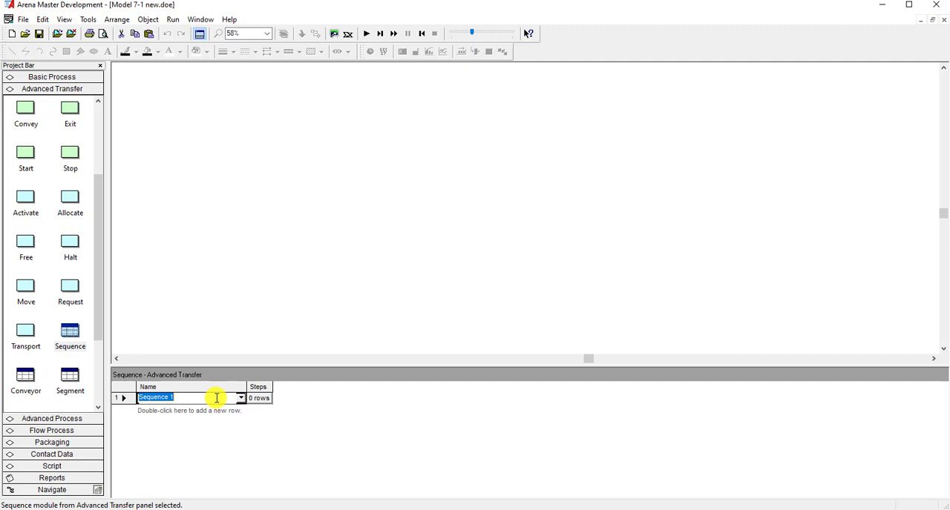
text(part 1 process plan)
- Add a second sequence by reusing the first sequence's name, changed to part 2 process plan
drag(217, 398, 130, 396)
key(ctrl+c)
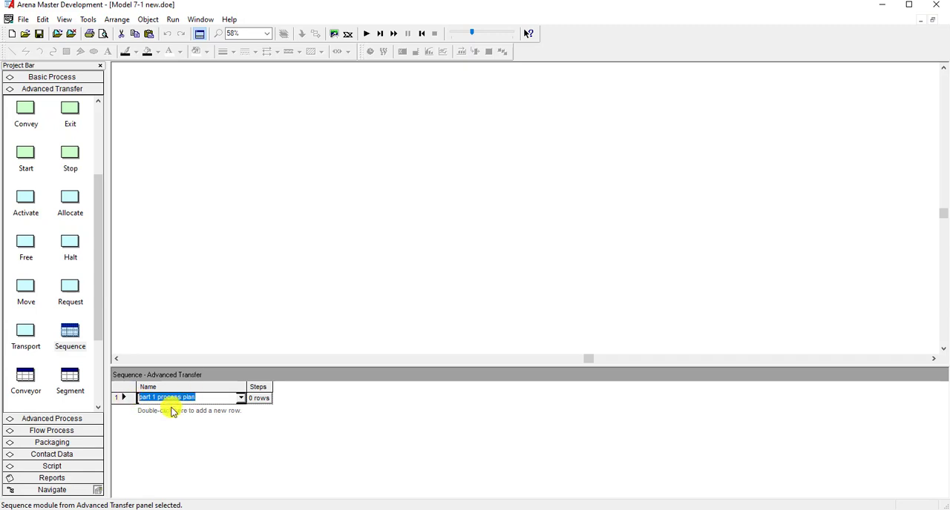
double_click(179, 410)
key(ctrl+v)
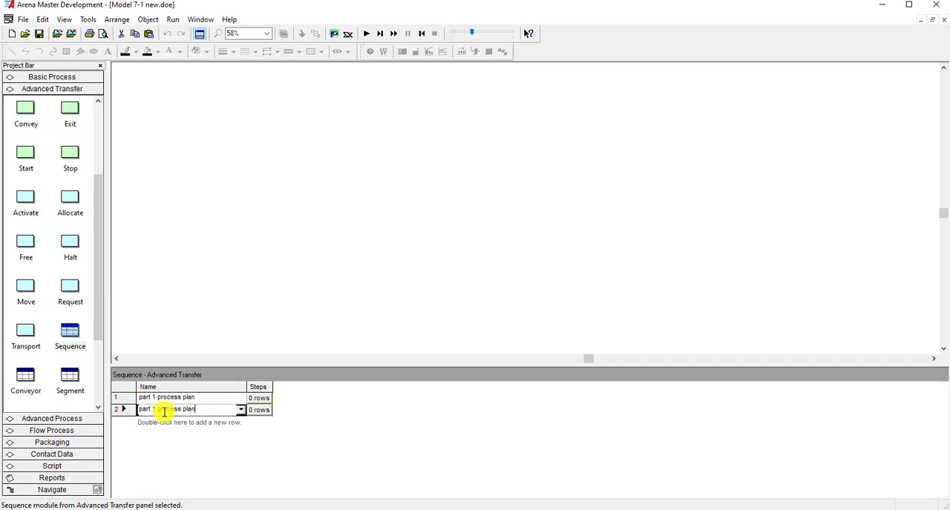
double_click(154, 409)
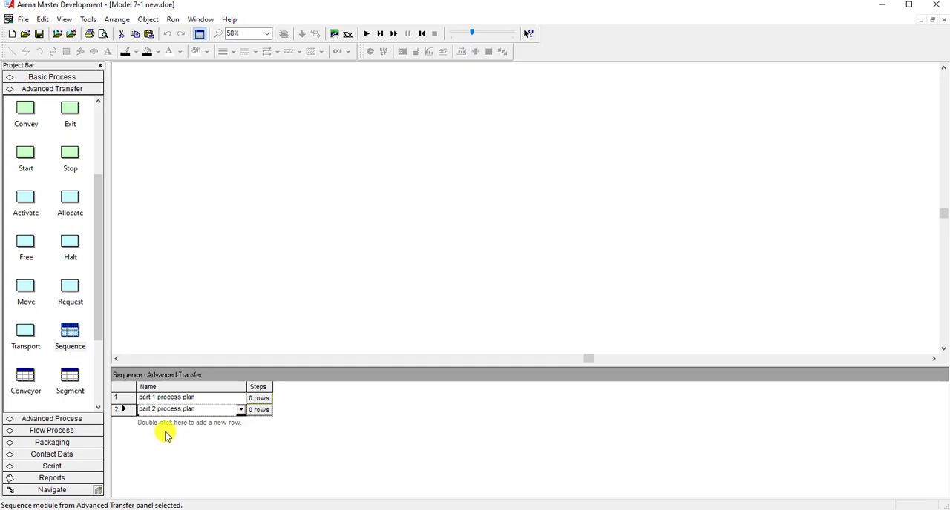
- Add a third sequence from the copied name and call it part 3 process plan
double_click(166, 425)
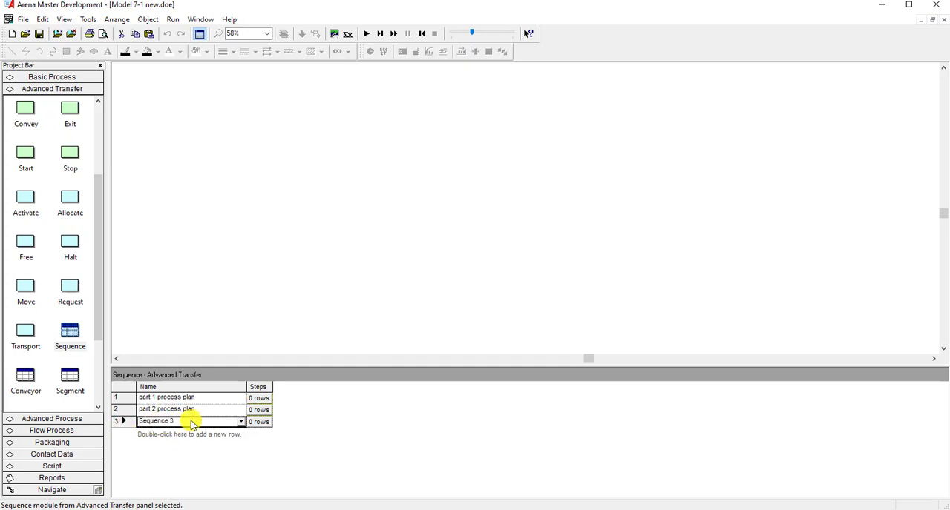
click(191, 422)
key(ctrl+v)
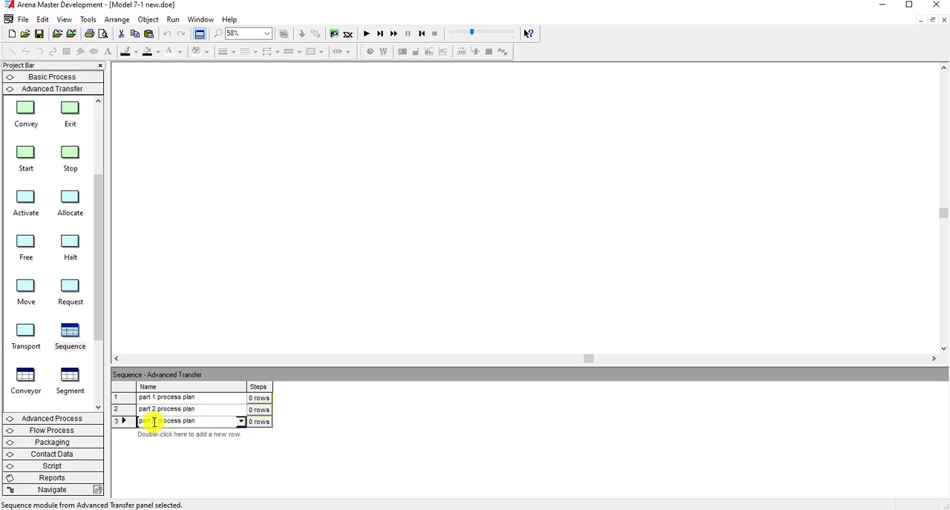
double_click(154, 421)
text(3)
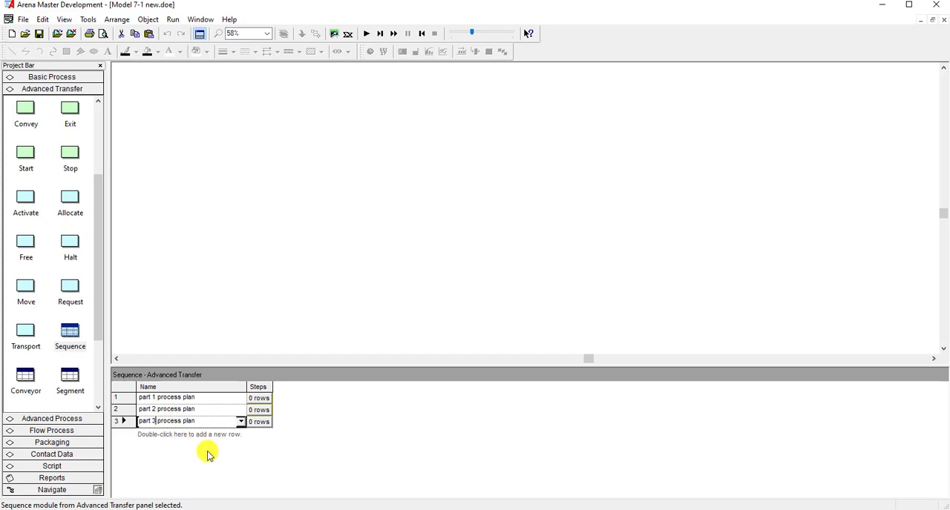
click(226, 383)
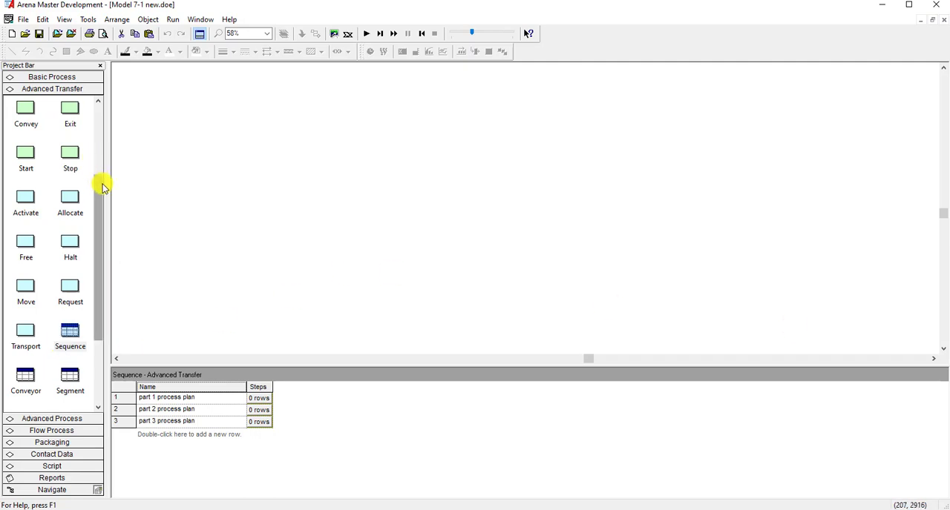
- Create an advanced set in the Advanced Process data and name it part sequences
click(52, 419)
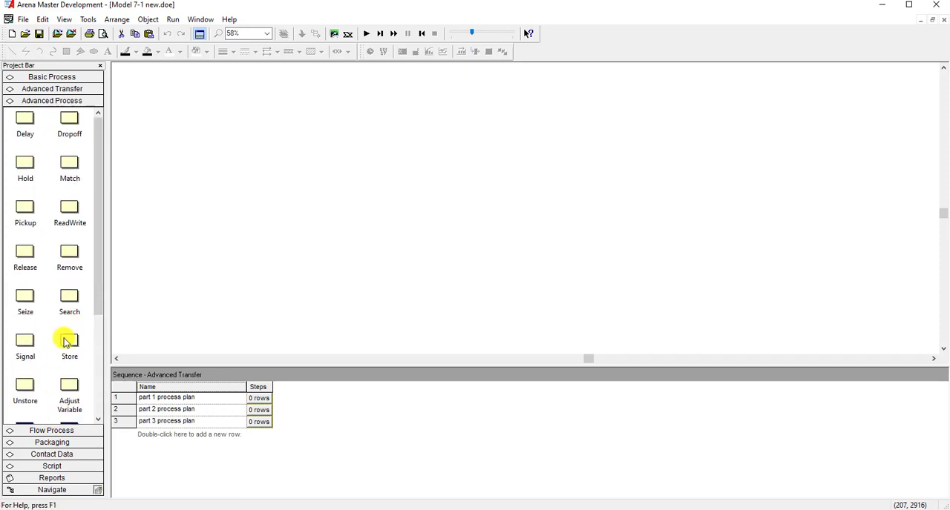
scroll(61, 356, down, 3)
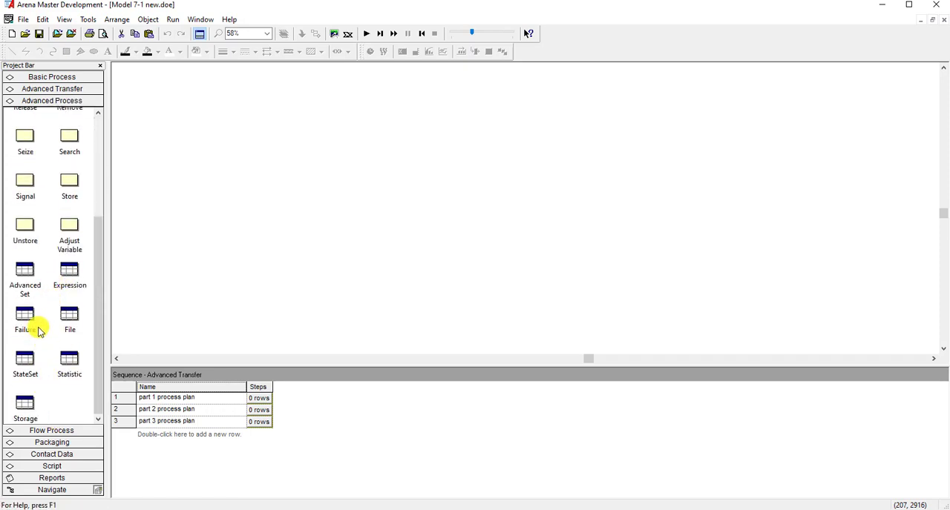
click(26, 281)
double_click(151, 401)
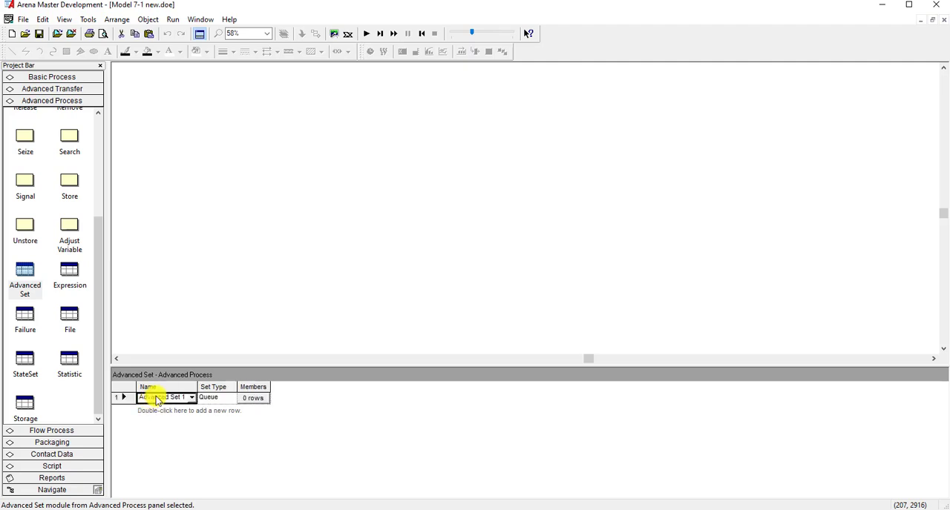
drag(198, 387, 250, 387)
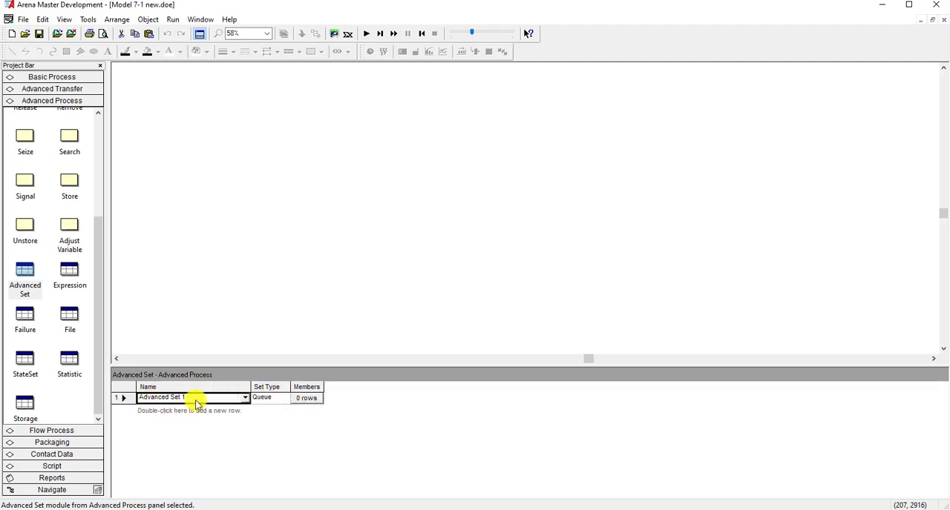
click(199, 398)
text(P)
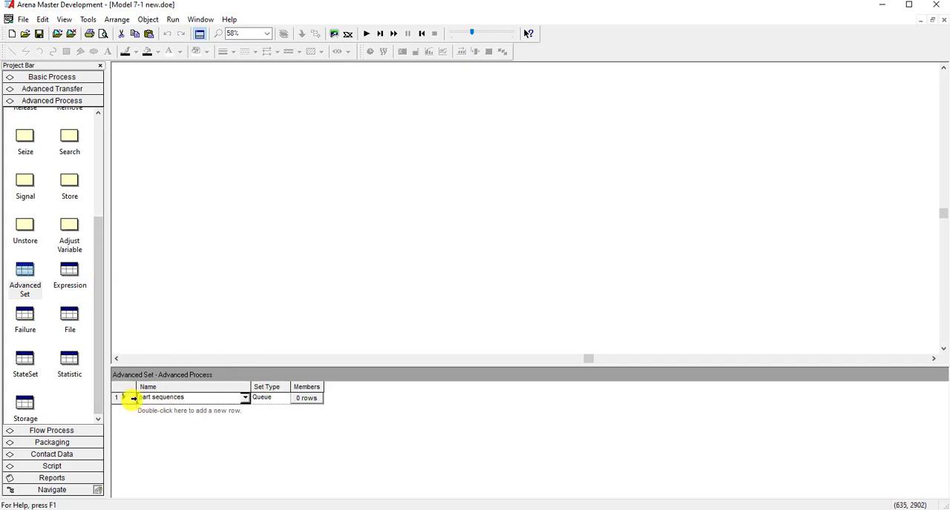
- Go back to the sequence data and copy the name part 1 process plan from the first sequence
click(71, 89)
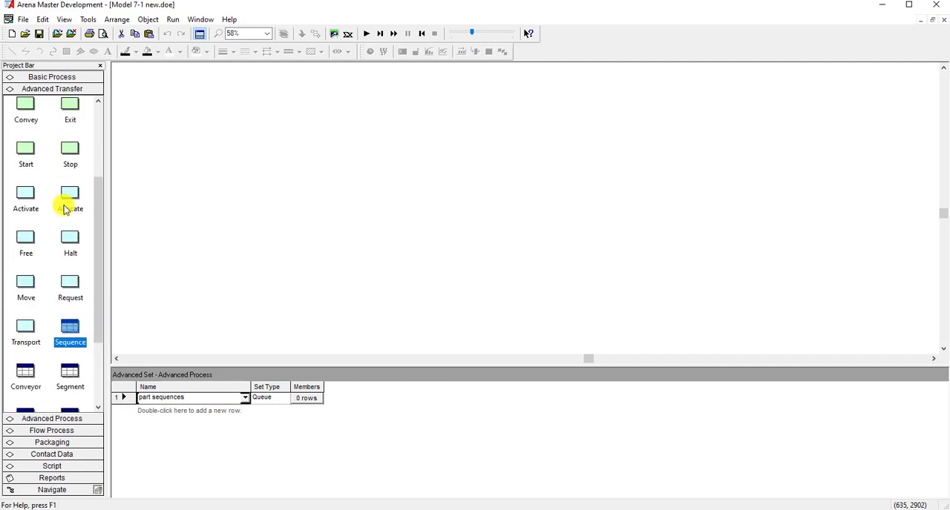
click(70, 331)
click(184, 400)
drag(200, 398, 128, 398)
key(ctrl+c)
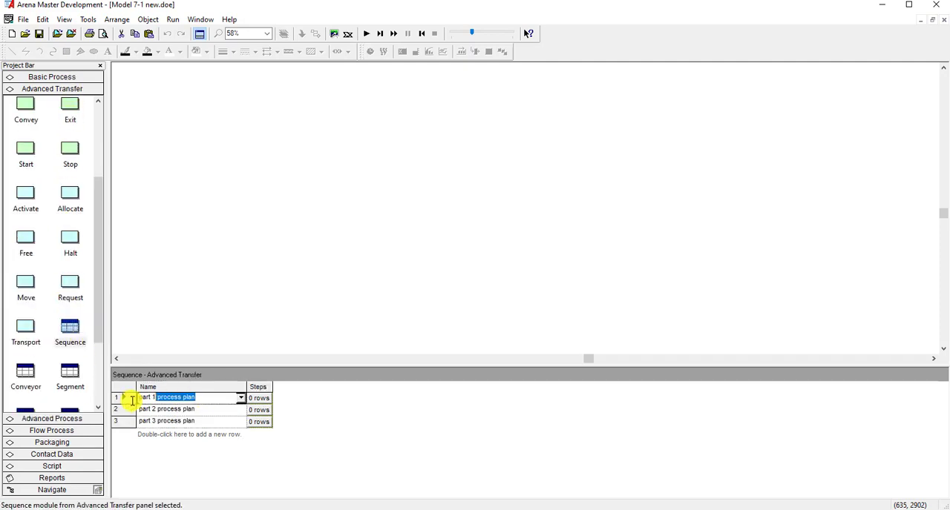
click(212, 303)
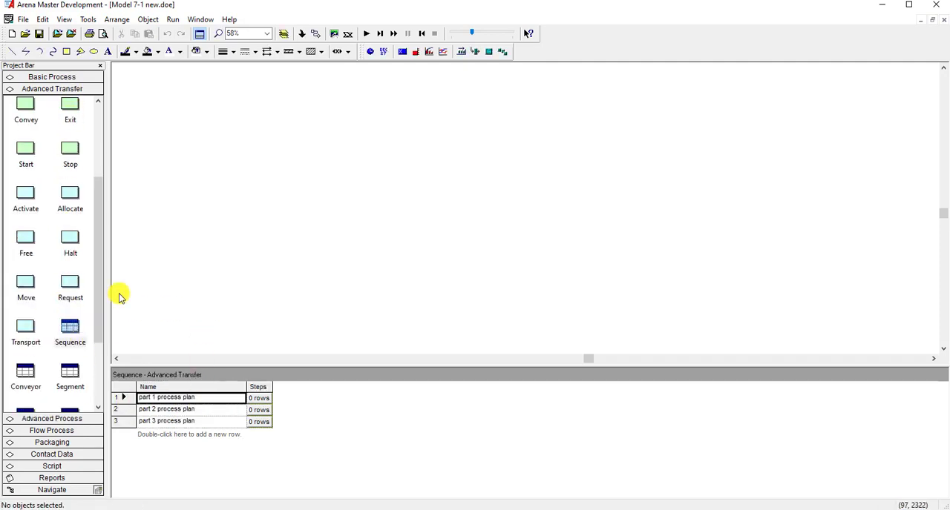
- Open the part sequences advanced set and add part 1 process plan as its first member
click(73, 421)
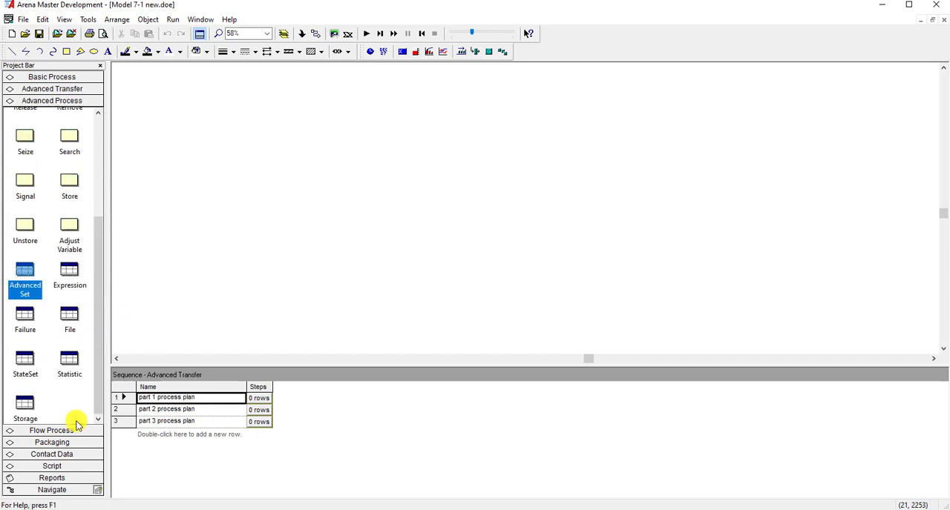
click(25, 276)
double_click(125, 398)
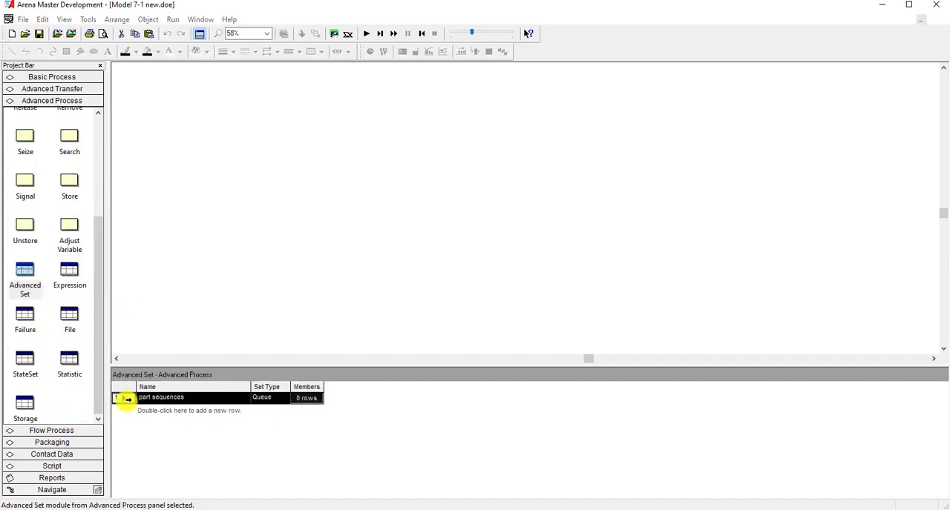
click(555, 247)
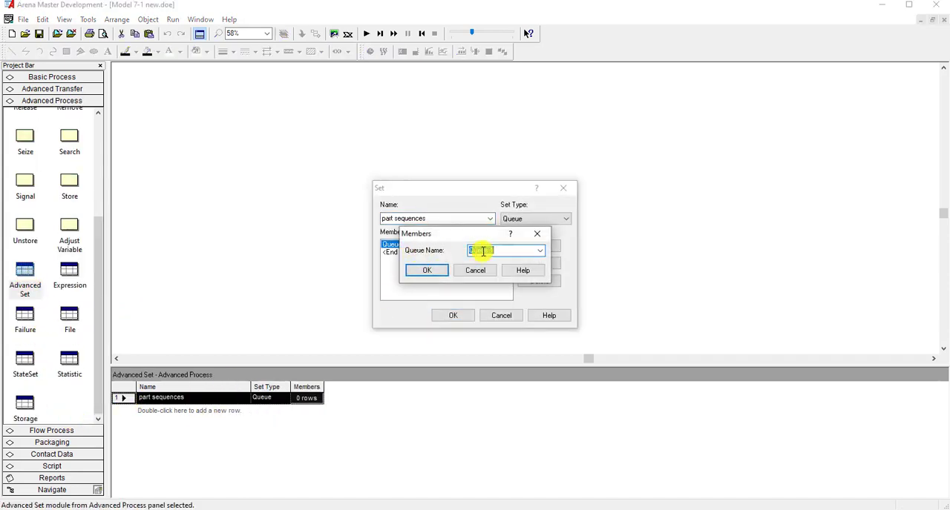
key(ctrl+v)
click(427, 270)
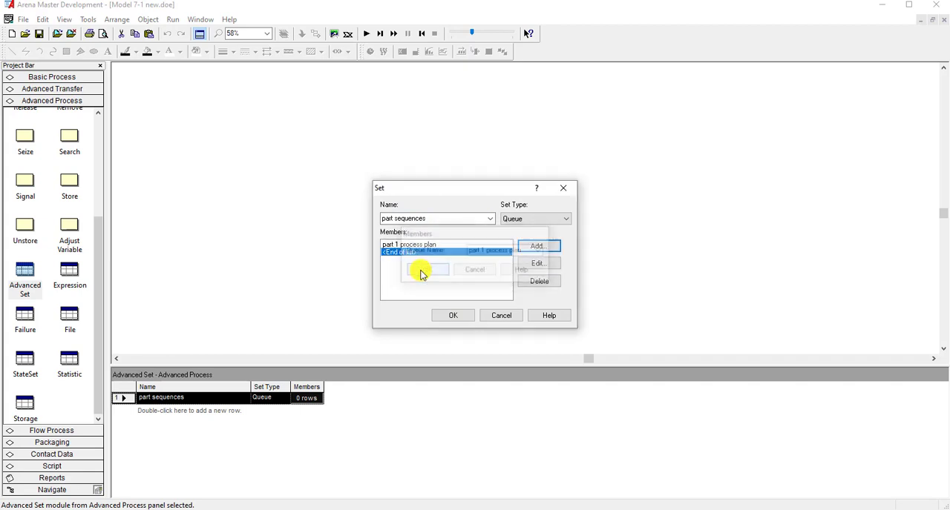
- Add part 2 process plan and part 3 process plan as further members of part sequences and accept the set
click(555, 249)
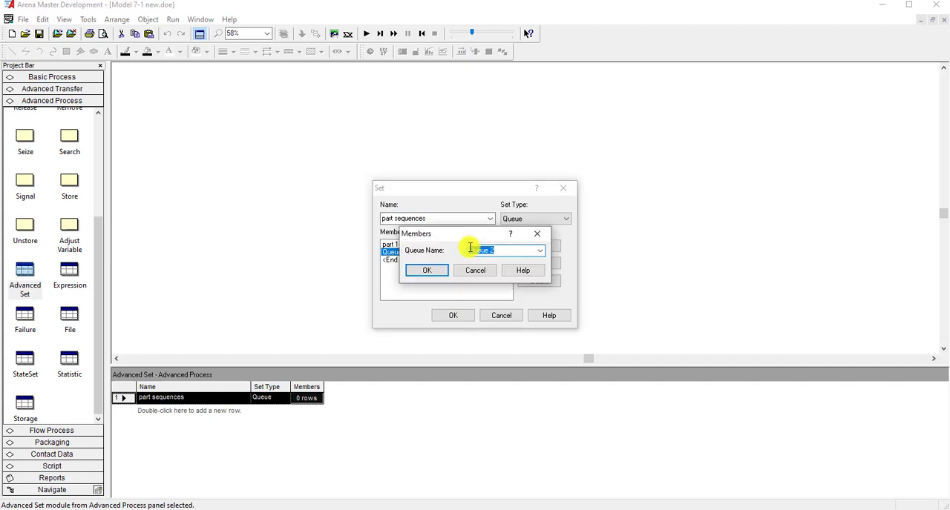
key(ctrl+v)
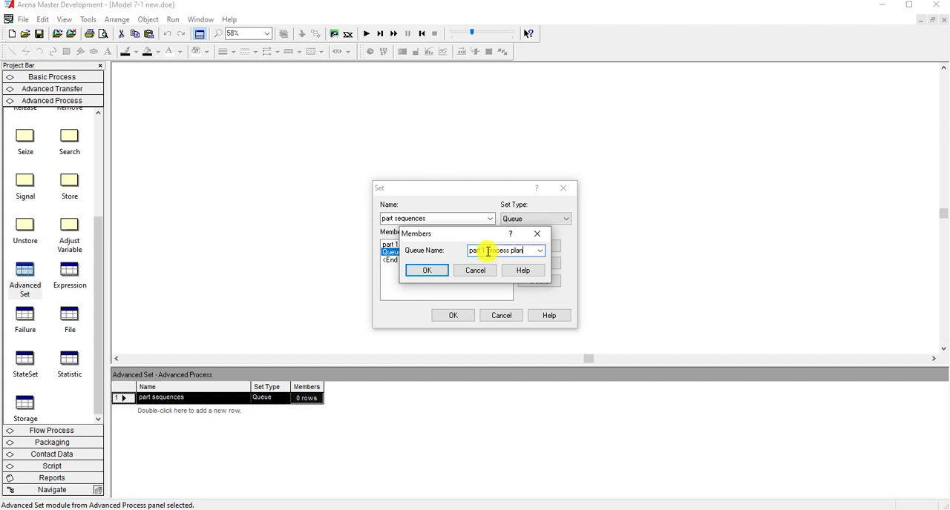
text(2)
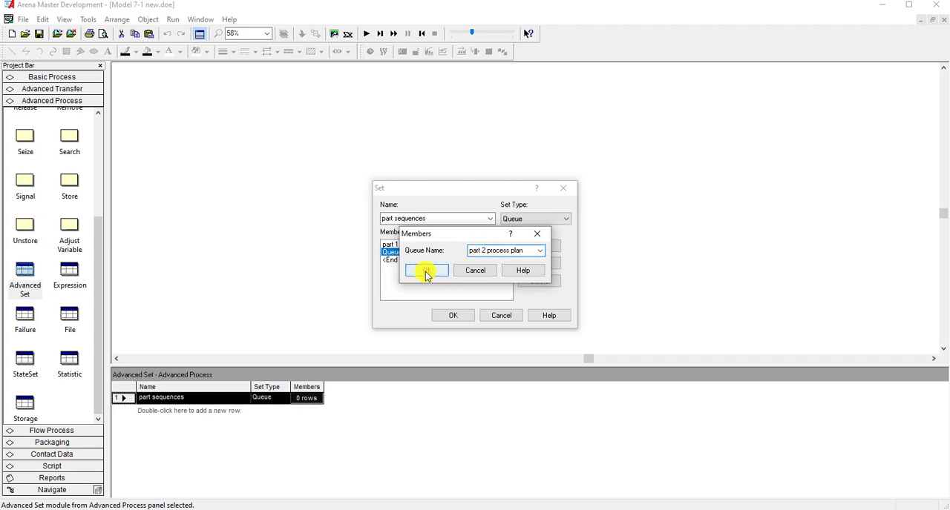
click(426, 273)
click(537, 250)
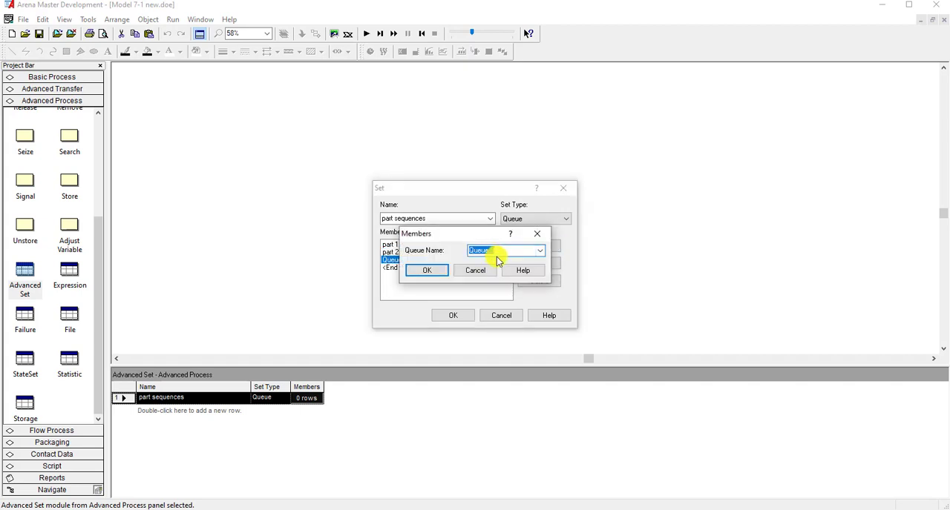
key(ctrl+v)
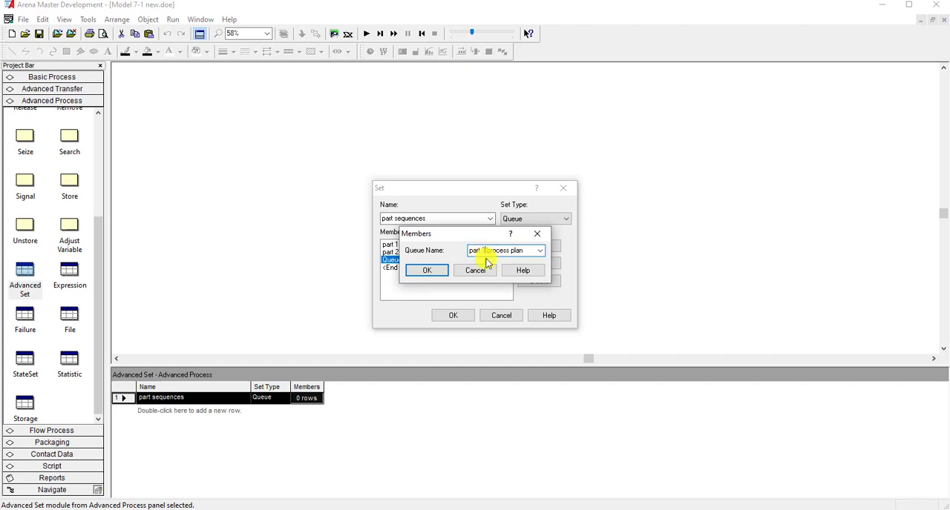
click(428, 270)
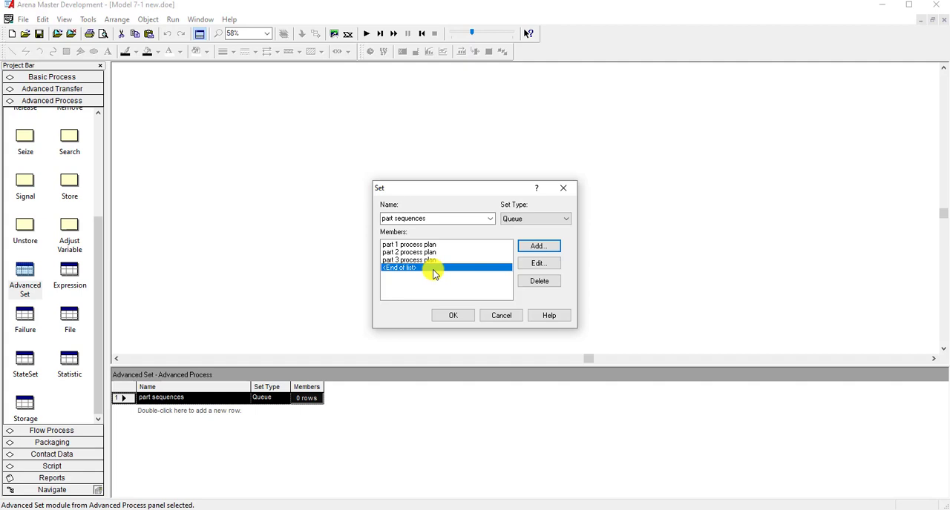
click(451, 315)
- Review the members of the part sequences advanced set and return to the sequence data to compare the names
click(180, 401)
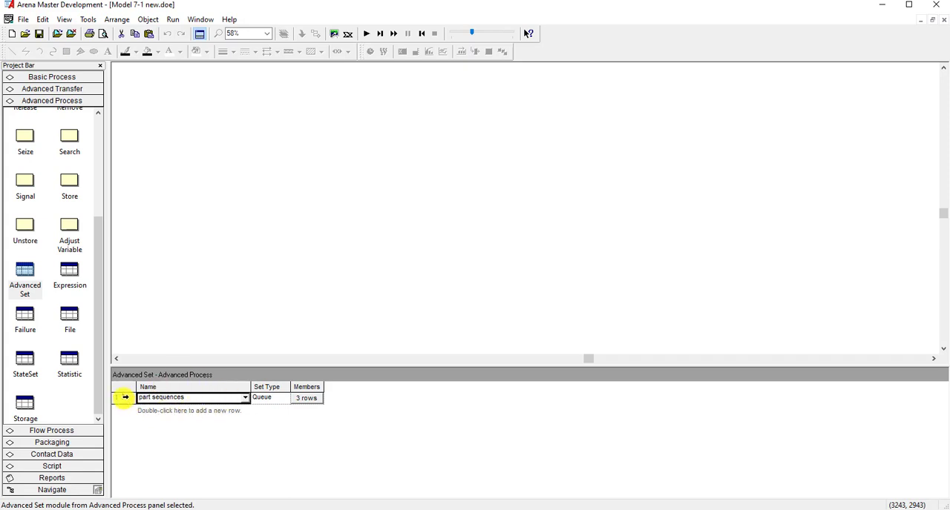
double_click(125, 397)
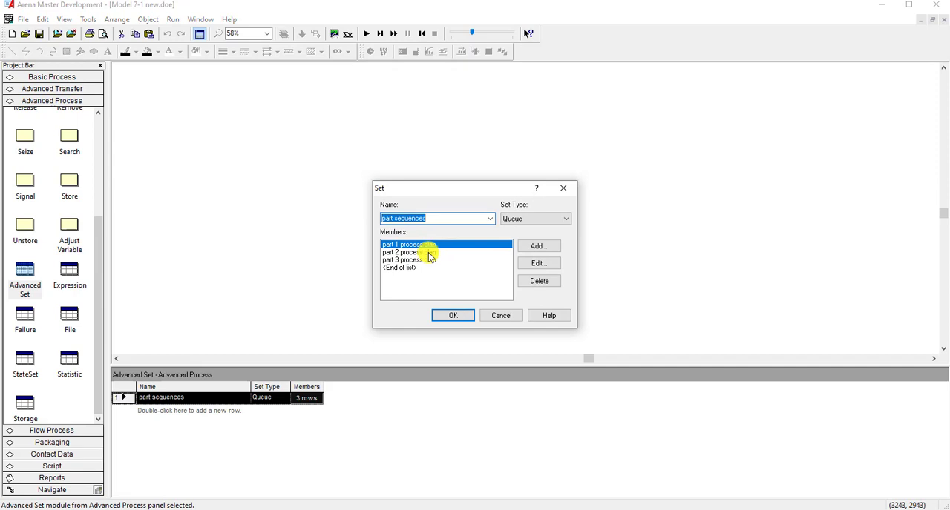
click(451, 315)
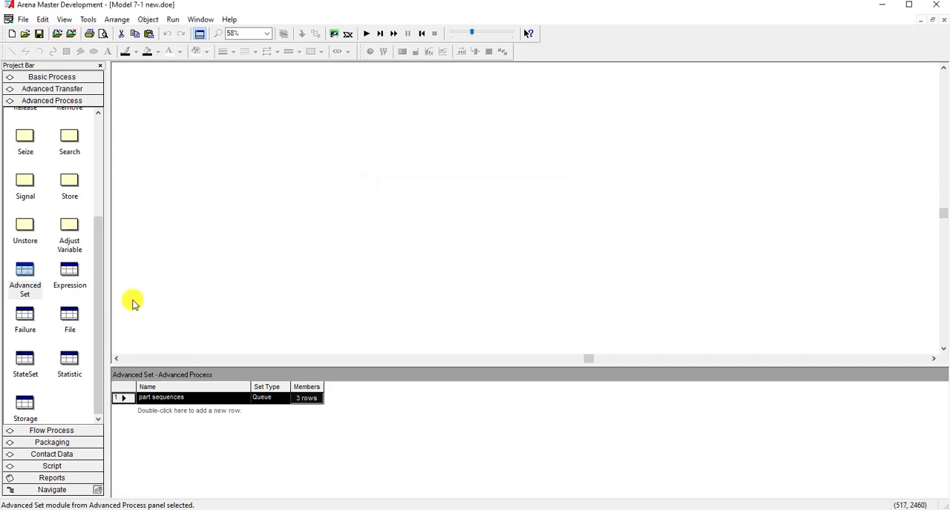
click(74, 89)
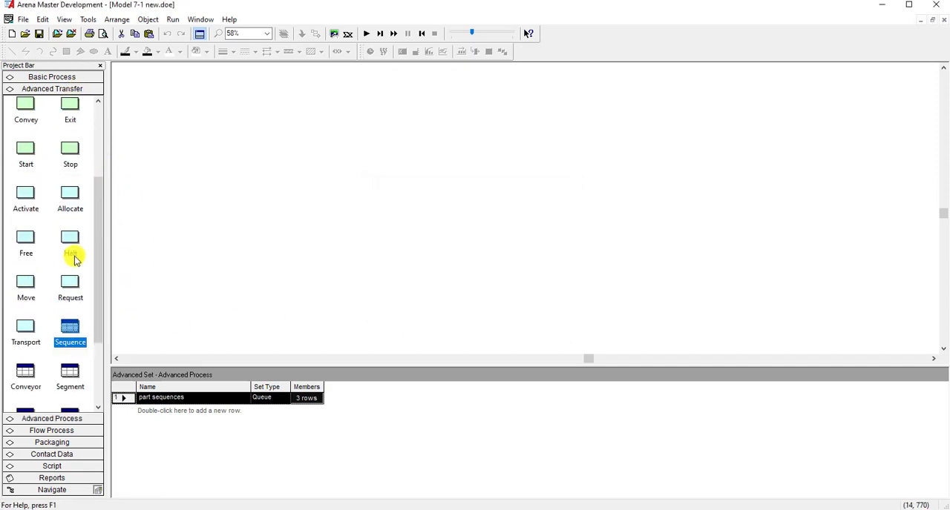
click(70, 332)
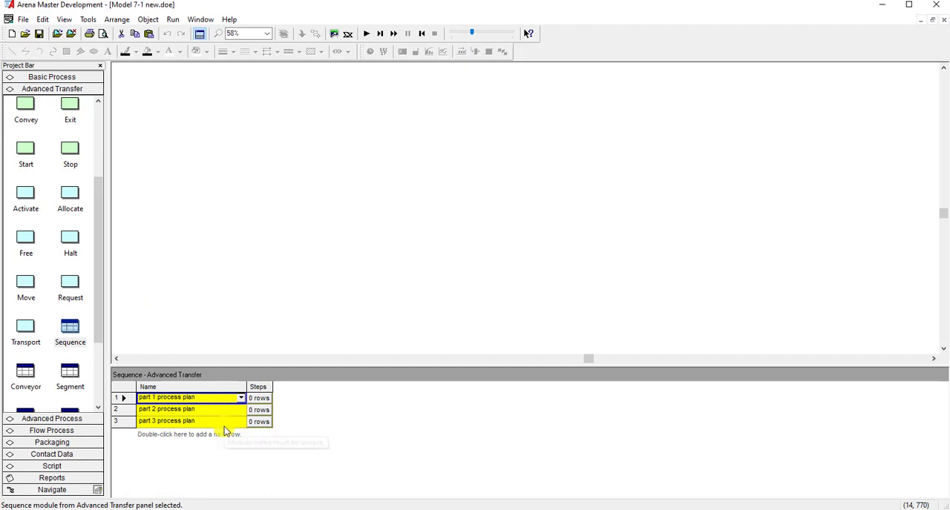
click(117, 410)
click(117, 420)
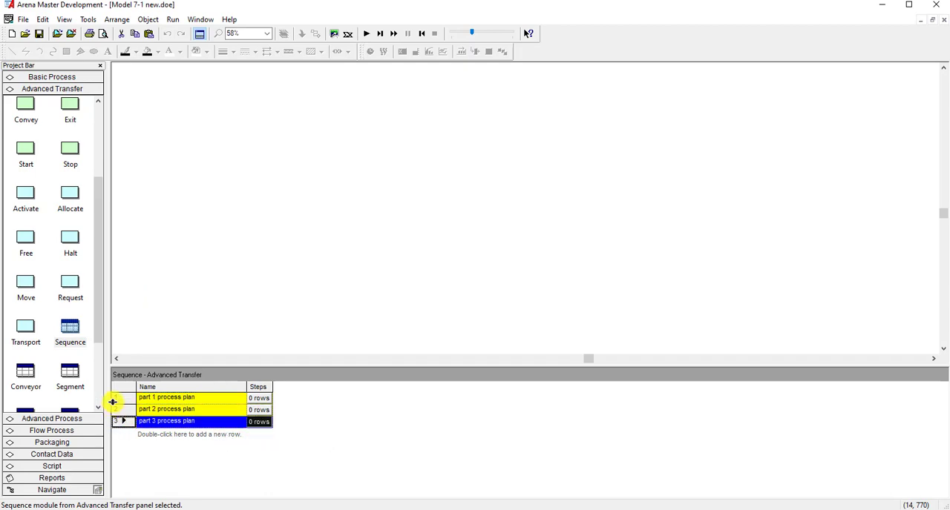
right_click(117, 398)
click(137, 403)
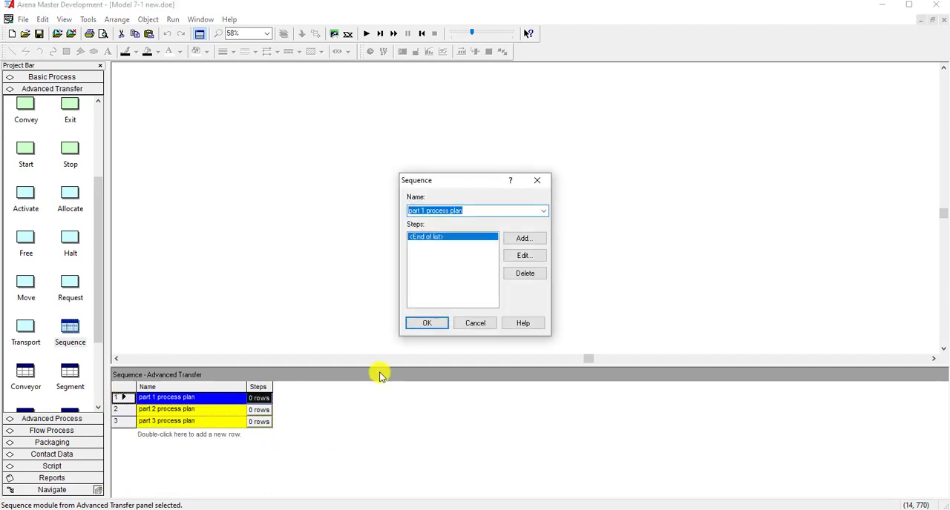
click(434, 321)
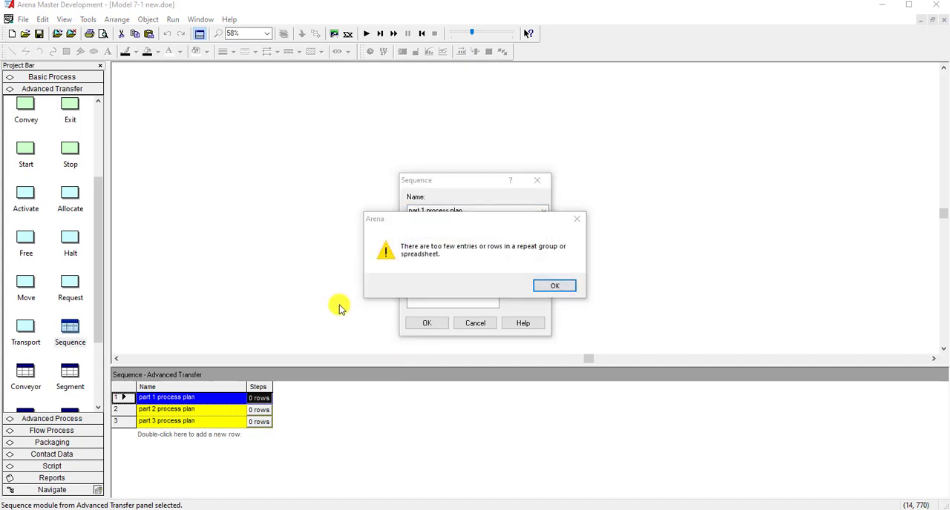
click(550, 289)
click(479, 325)
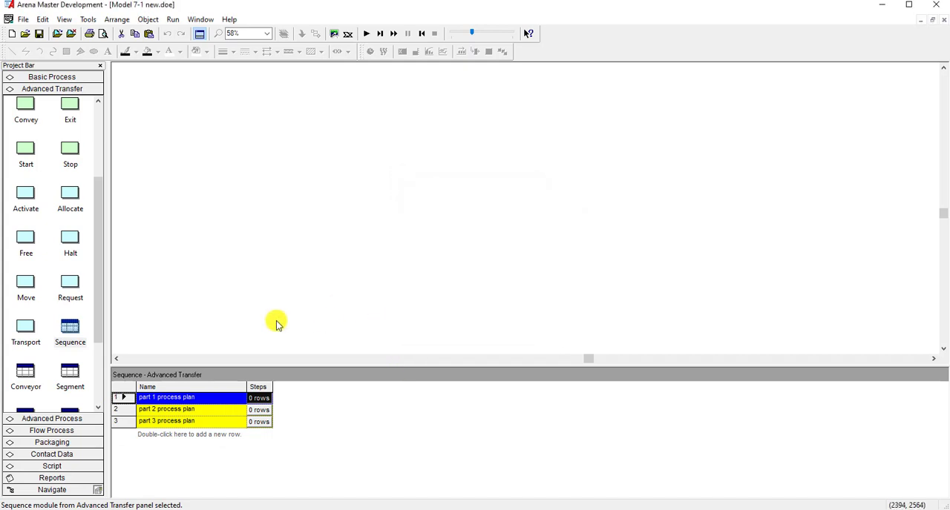
- Add a new expression named cell 1 times with 3 rows to the Advanced Process expression data
scroll(93, 367, down, 5)
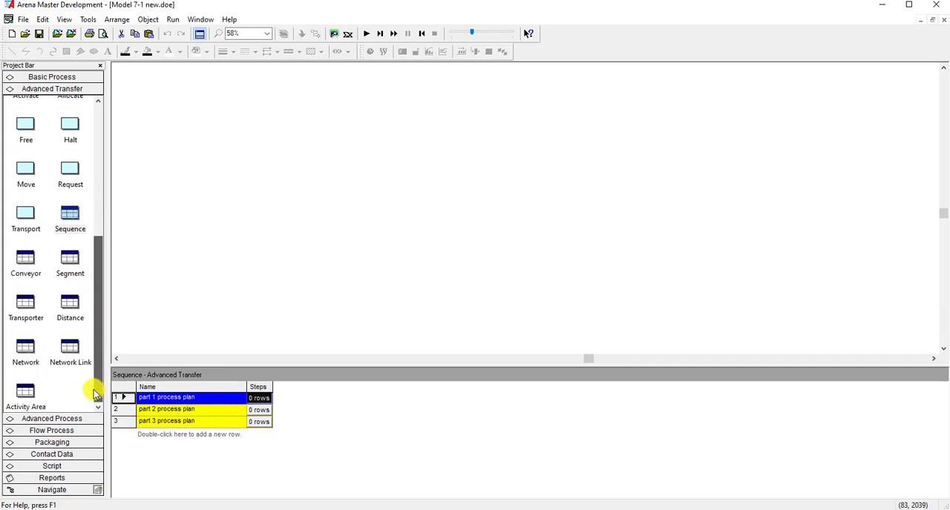
click(63, 418)
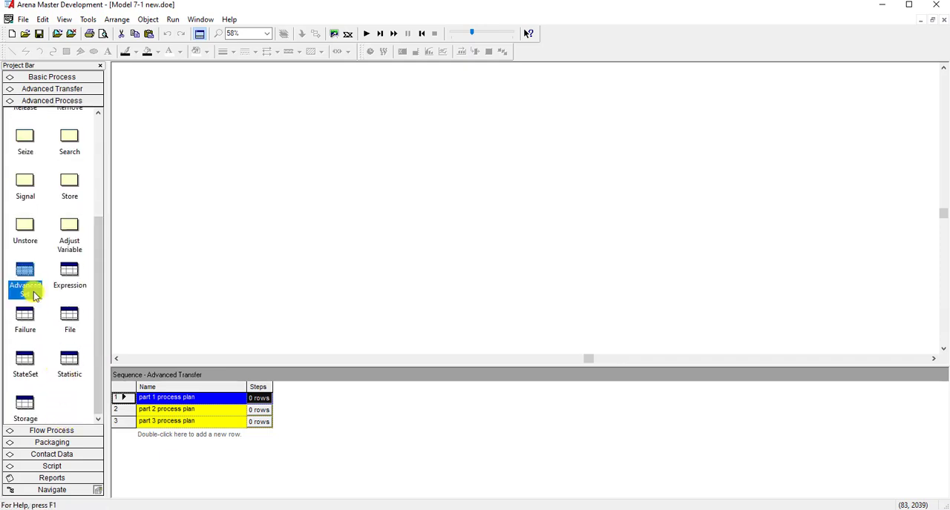
click(27, 276)
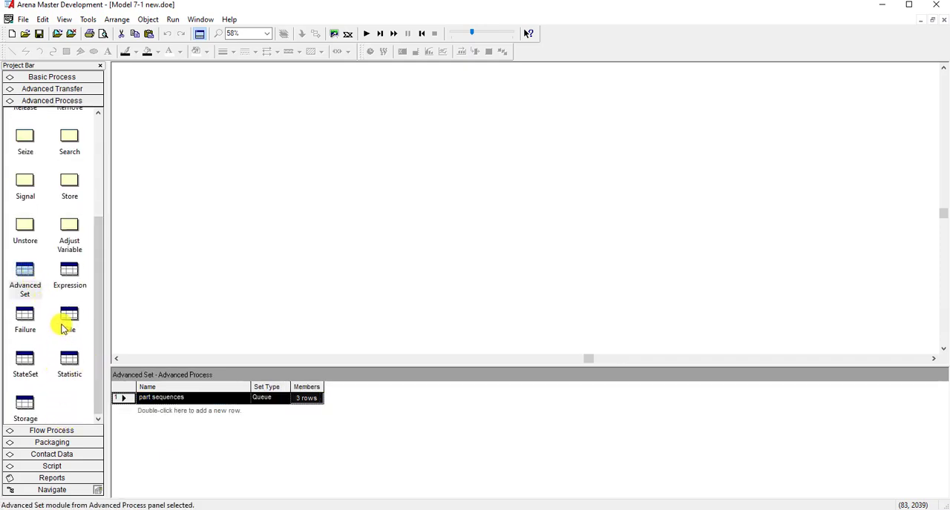
click(69, 272)
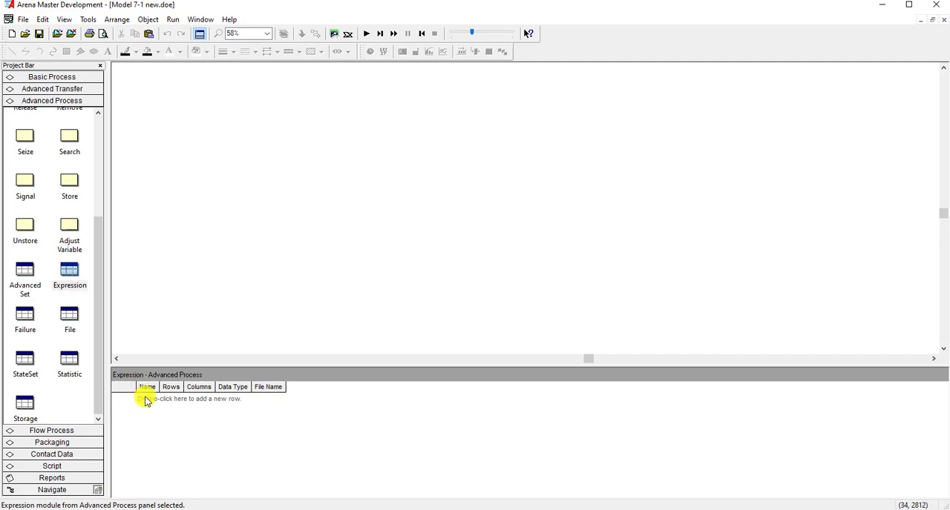
double_click(145, 401)
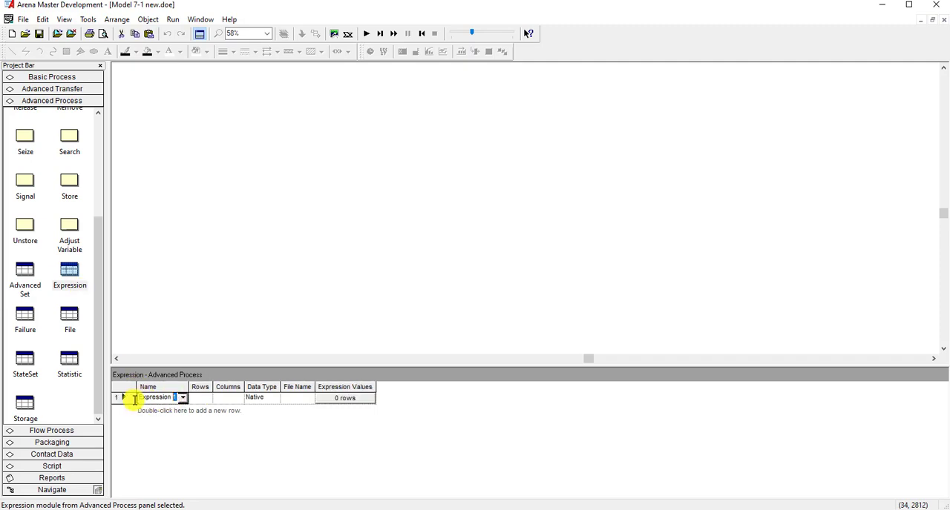
text(cell 1 times)
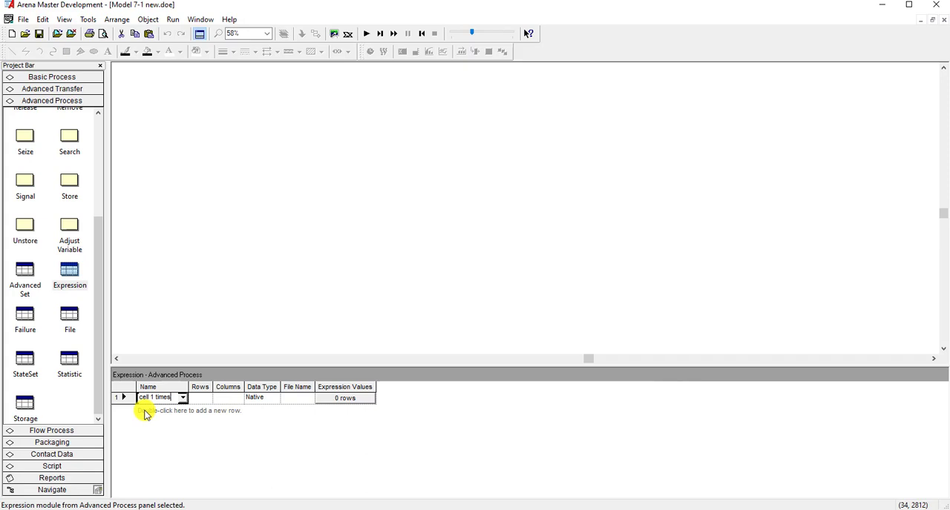
click(207, 401)
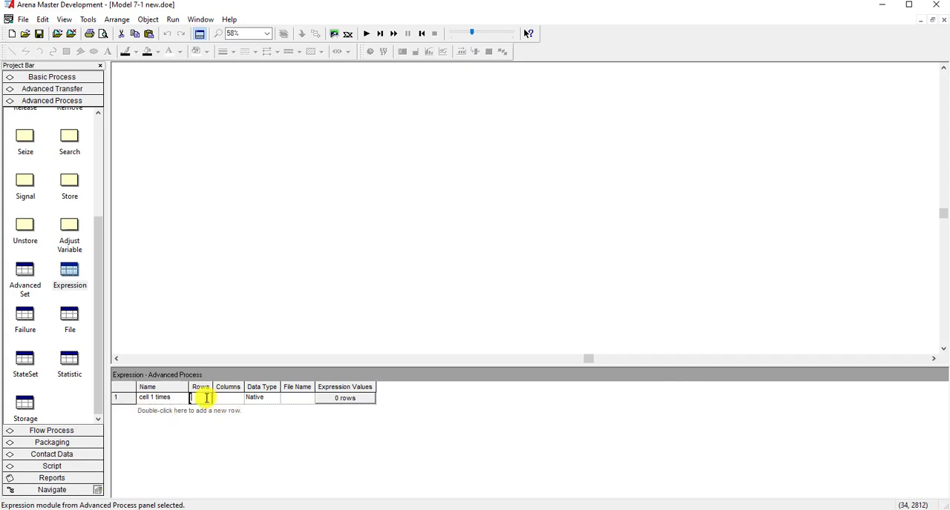
text(3)
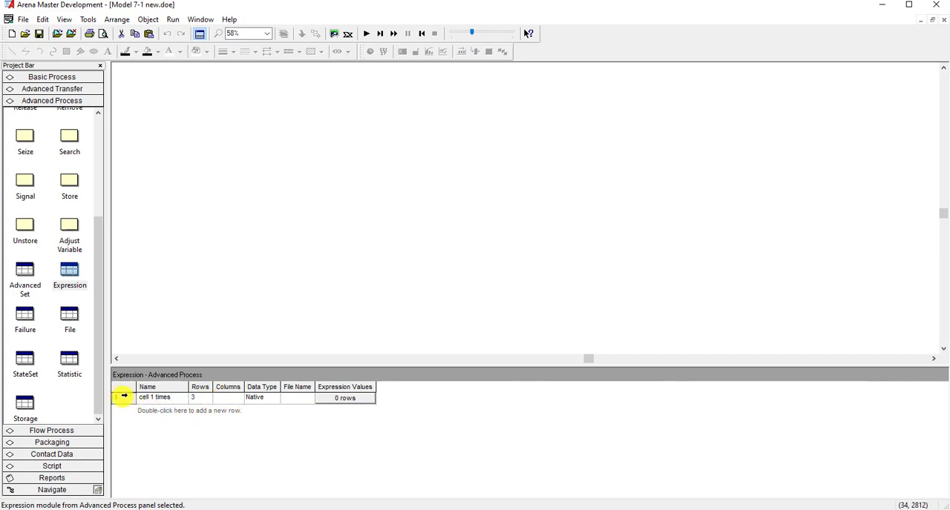
- Start a first expression value for cell 1 times in the Expression Builder, using the Triangular random distribution
double_click(119, 397)
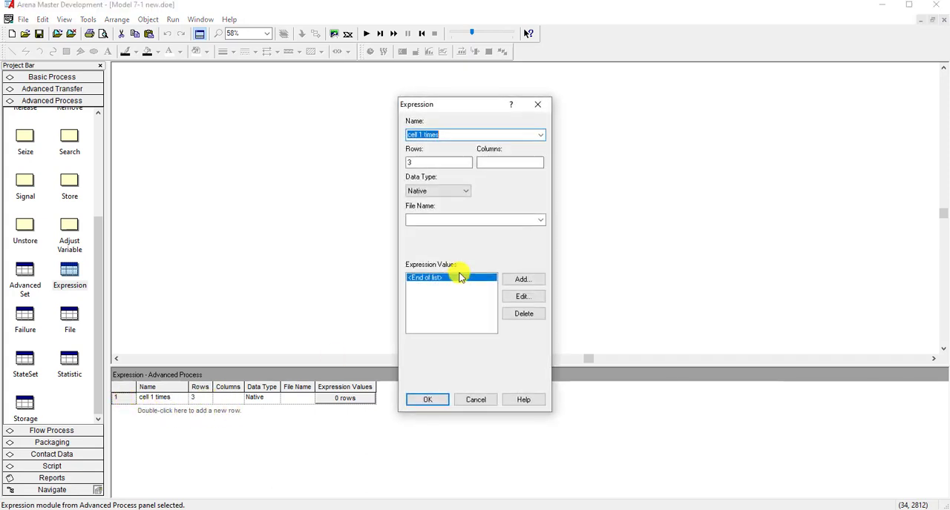
click(518, 282)
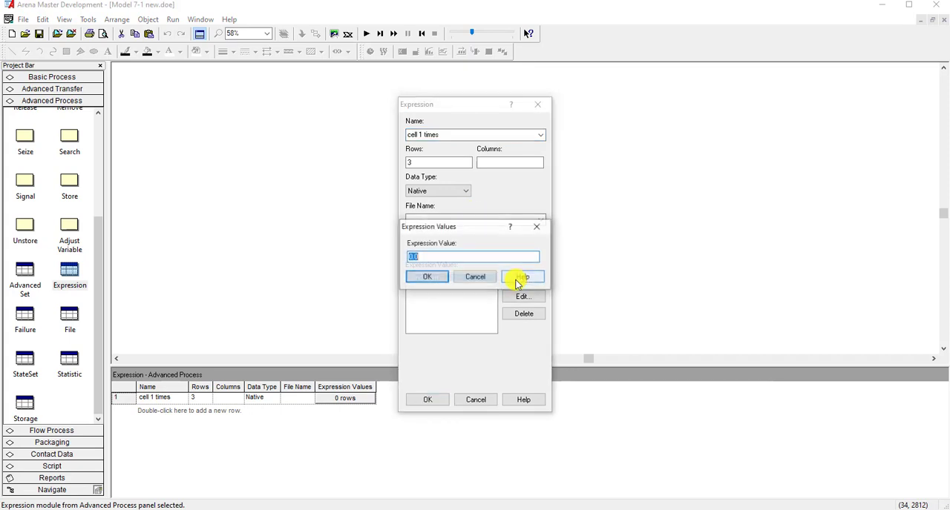
right_click(460, 256)
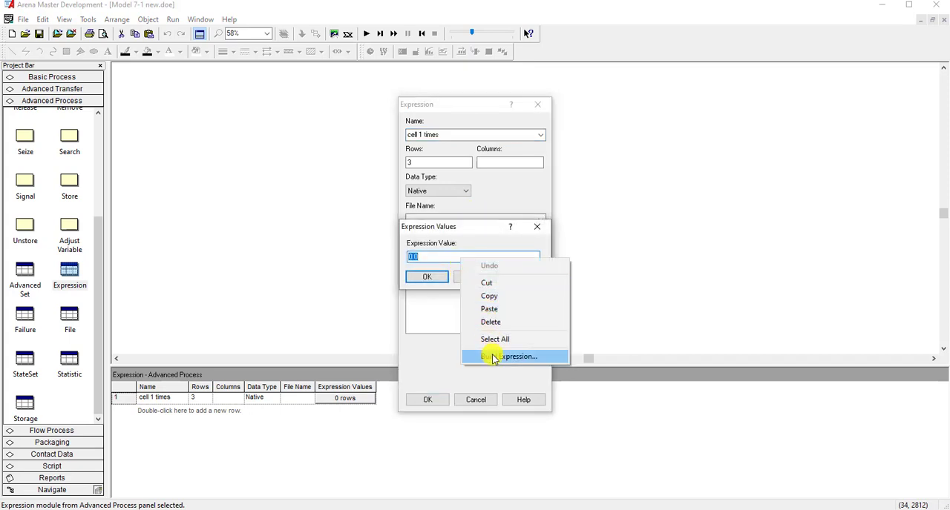
click(491, 356)
scroll(401, 239, down, 1)
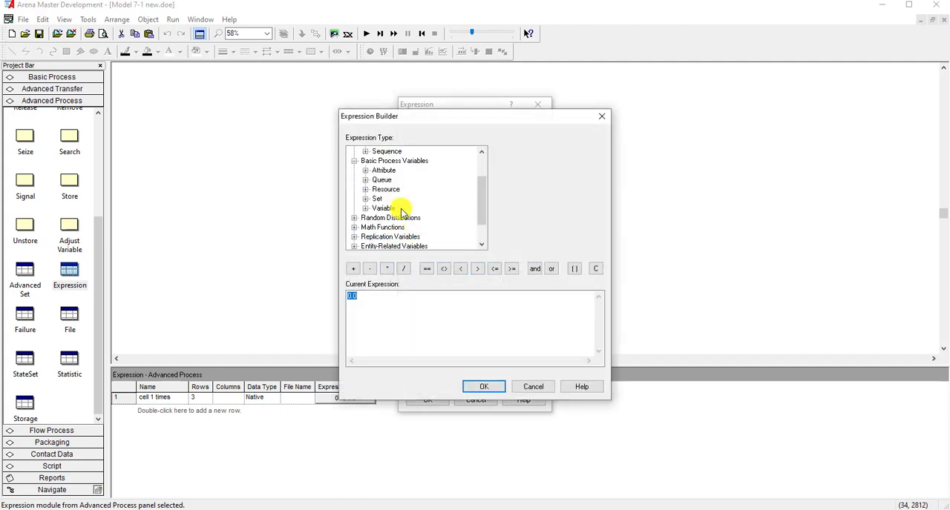
double_click(397, 215)
scroll(399, 244, down, 1)
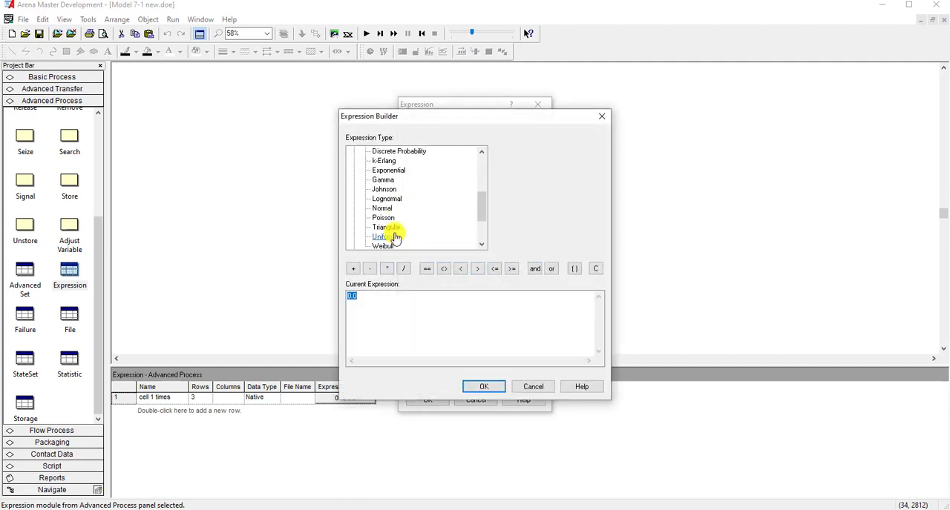
click(390, 227)
- Give the first triangular distribution minimum 6, most likely 8 and maximum 10, and accept it as an expression value
double_click(497, 154)
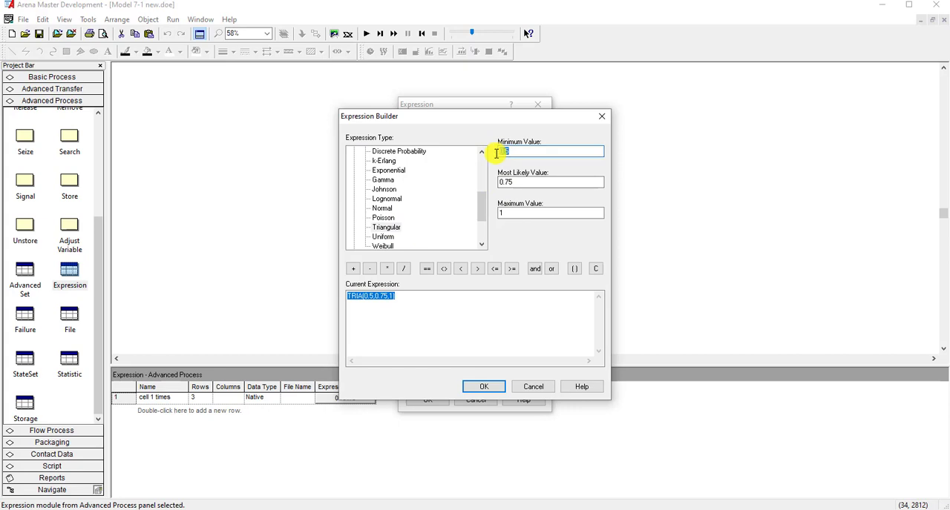
text(6)
key(Tab)
text(8)
key(Tab)
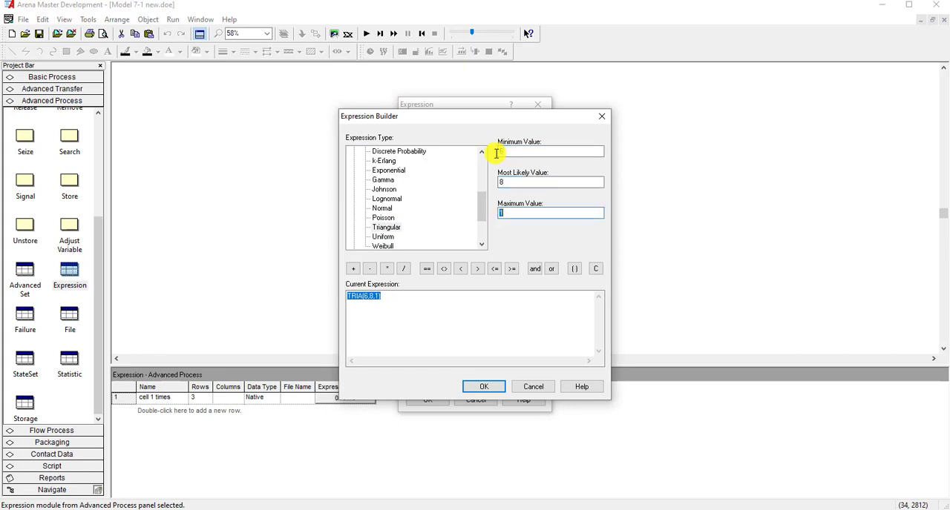
text(10)
click(481, 385)
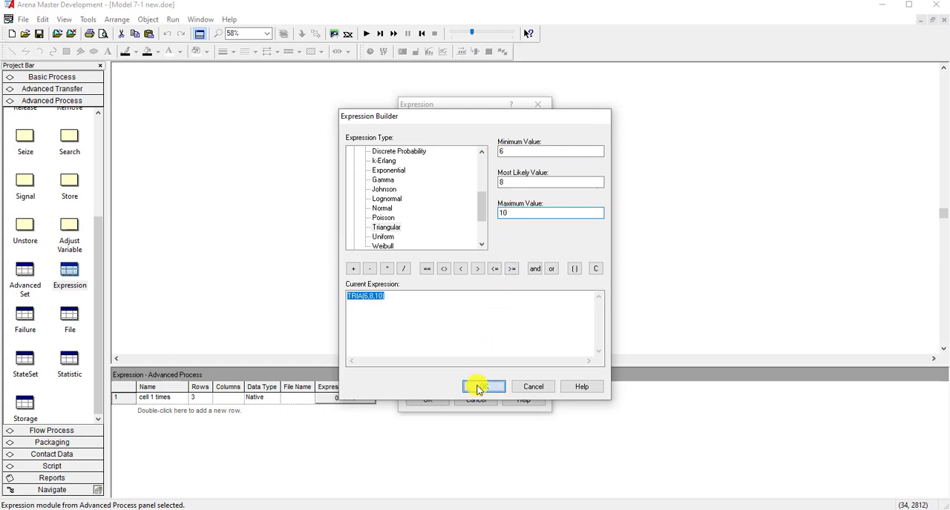
click(433, 277)
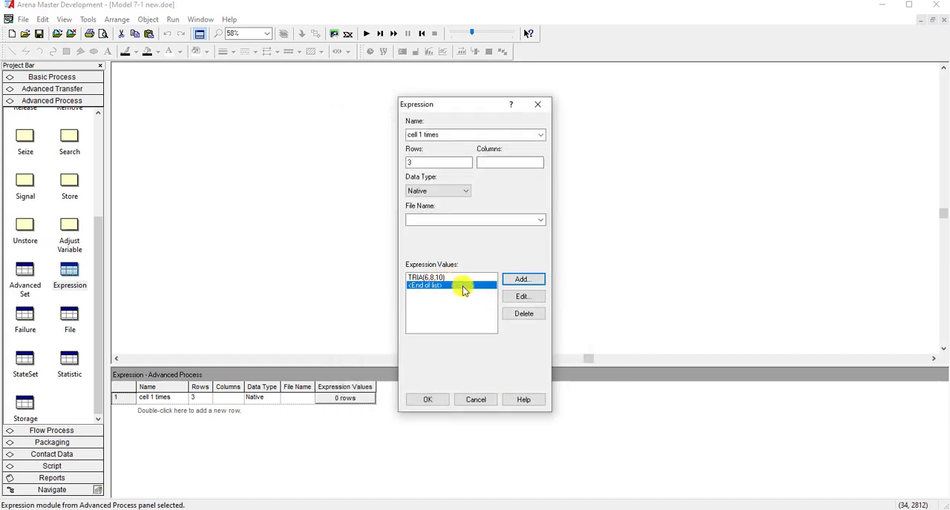
- Start a second expression value for cell 1 times in the Expression Builder, again with the Triangular distribution
click(518, 279)
right_click(444, 259)
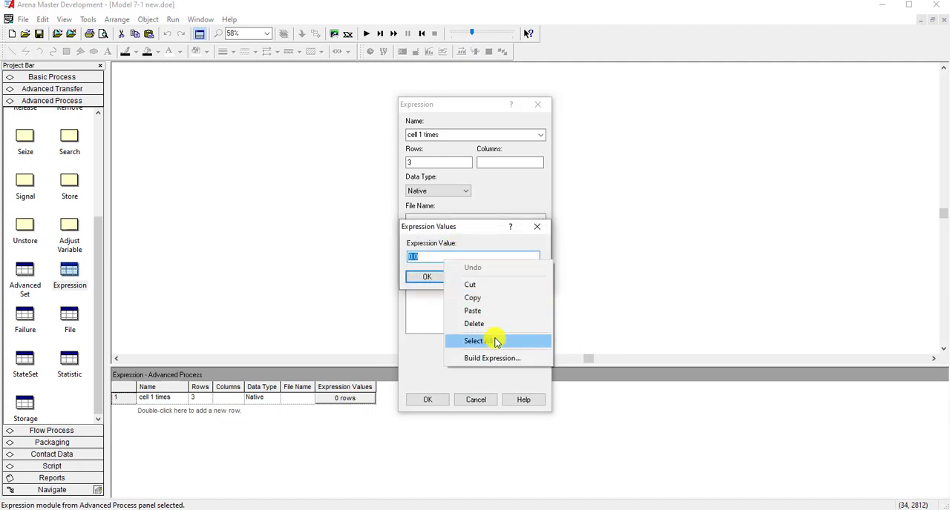
click(490, 356)
scroll(393, 245, down, 1)
double_click(397, 218)
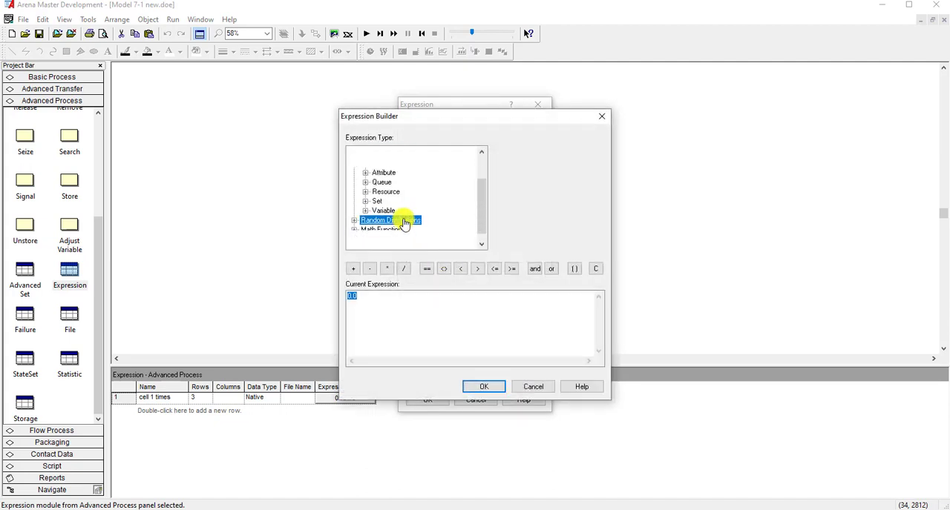
scroll(393, 227, down, 2)
click(386, 199)
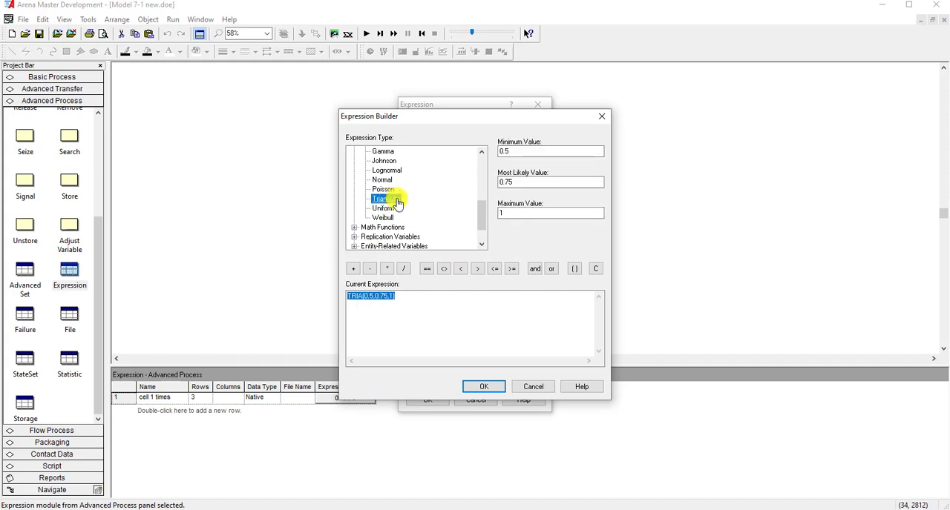
- Give the second triangular distribution minimum 11, most likely 13 and maximum 15, and accept it as an expression value
drag(541, 152, 496, 152)
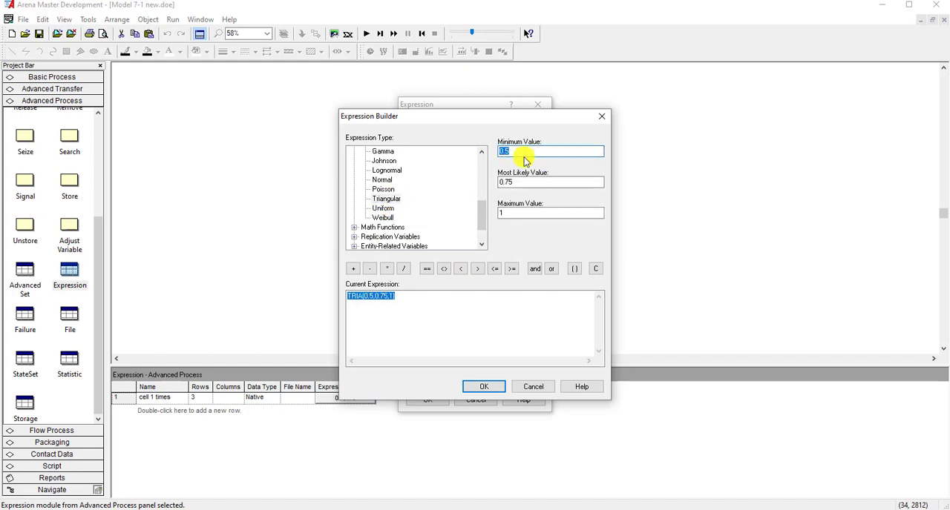
text(11)
key(Tab)
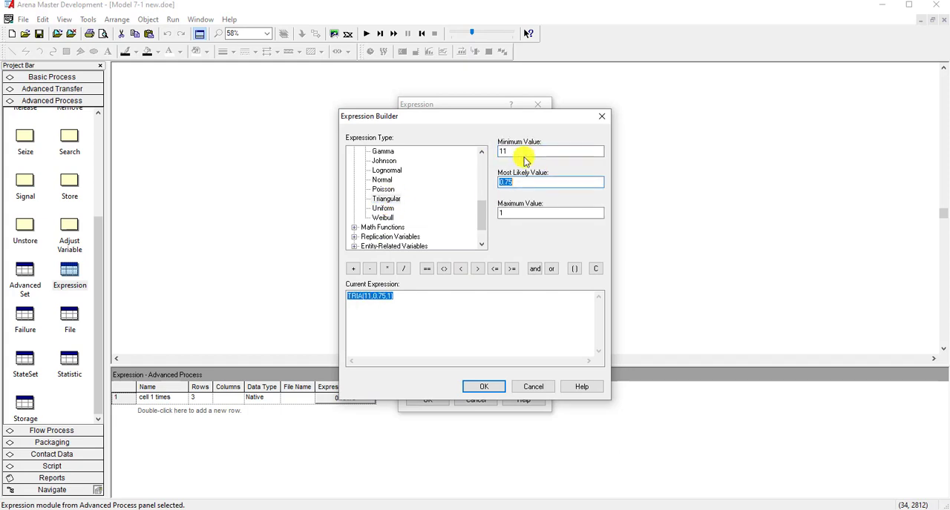
text(13)
key(Tab)
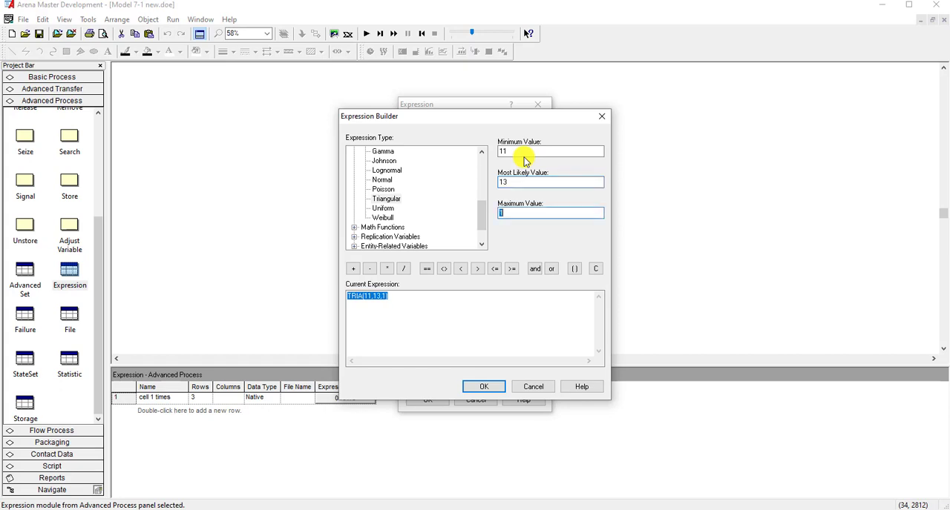
text(15)
click(483, 387)
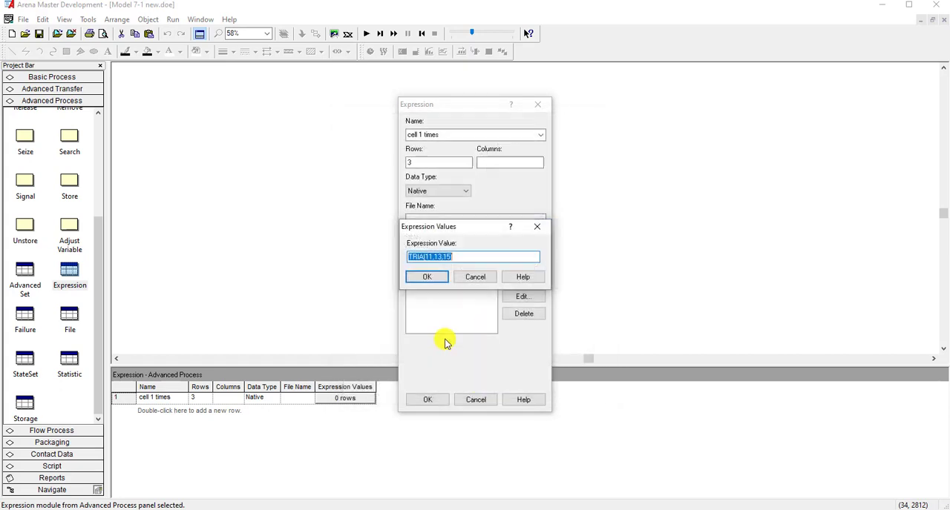
click(436, 279)
- Start a third expression value for cell 1 times in the Expression Builder with the Triangular distribution
click(521, 277)
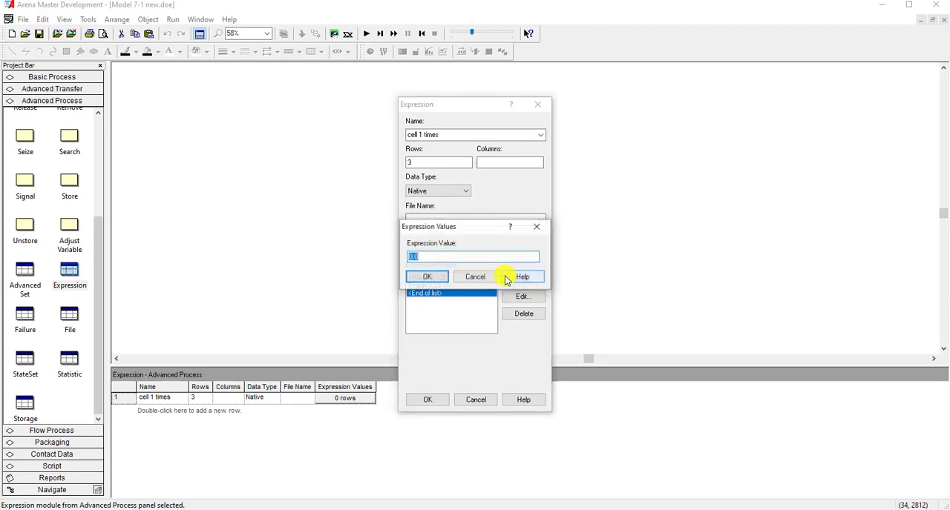
right_click(446, 256)
click(485, 354)
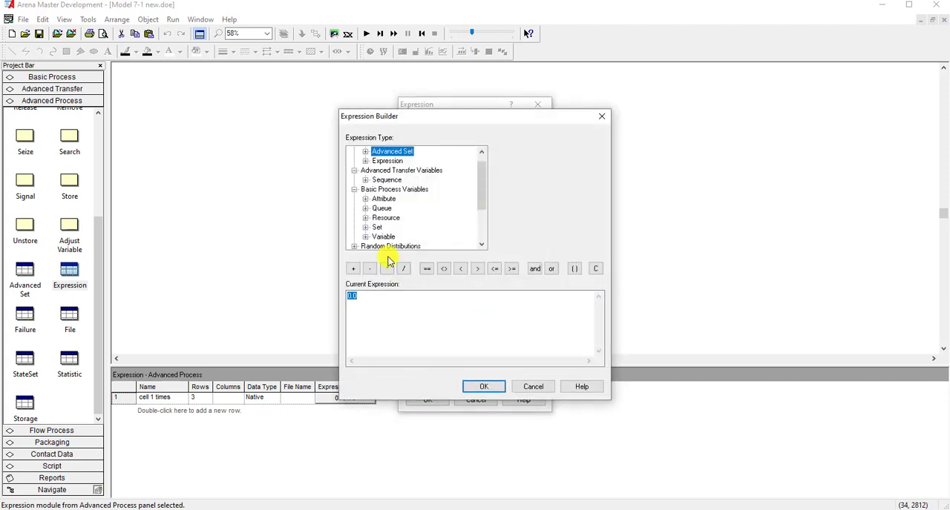
double_click(388, 248)
scroll(388, 248, down, 1)
click(387, 228)
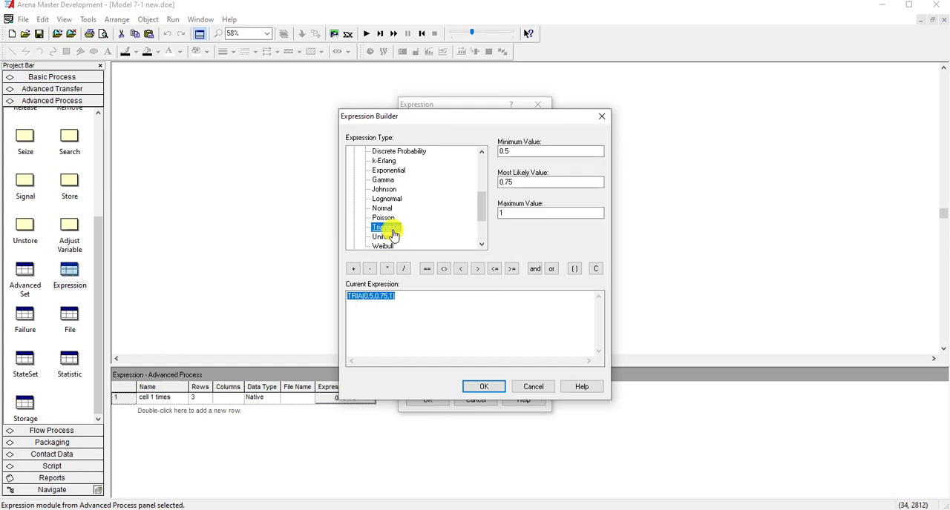
- Give the third triangular distribution minimum 7, most likely 10 and maximum 13, and accept it as an expression value
double_click(521, 154)
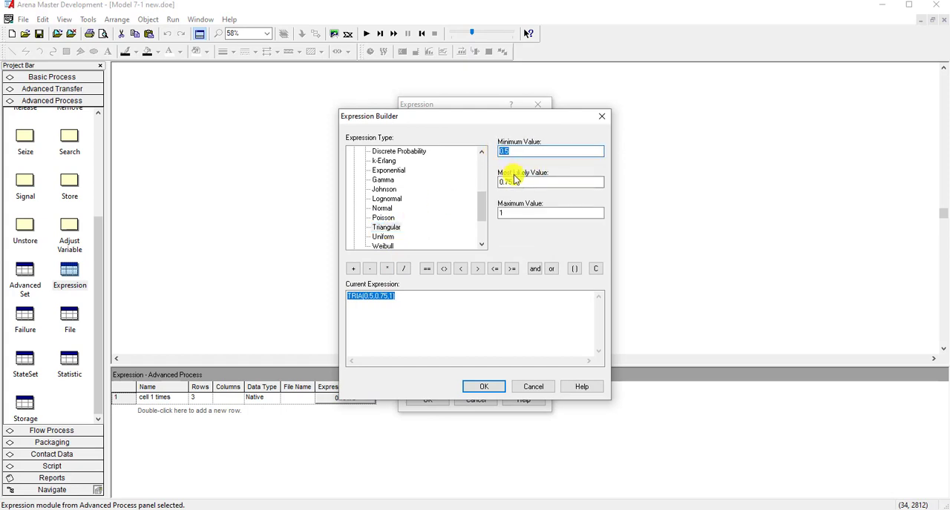
text(7)
double_click(514, 181)
text(10)
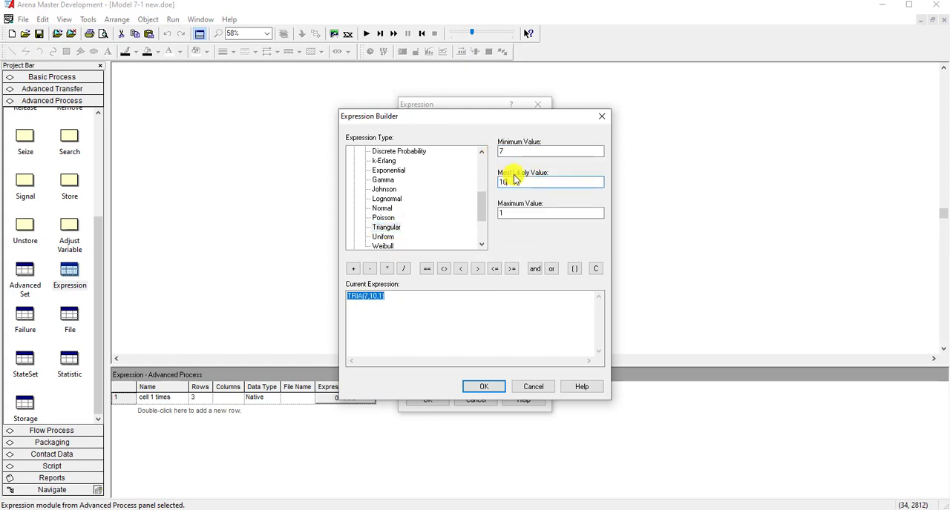
key(Tab)
text(13)
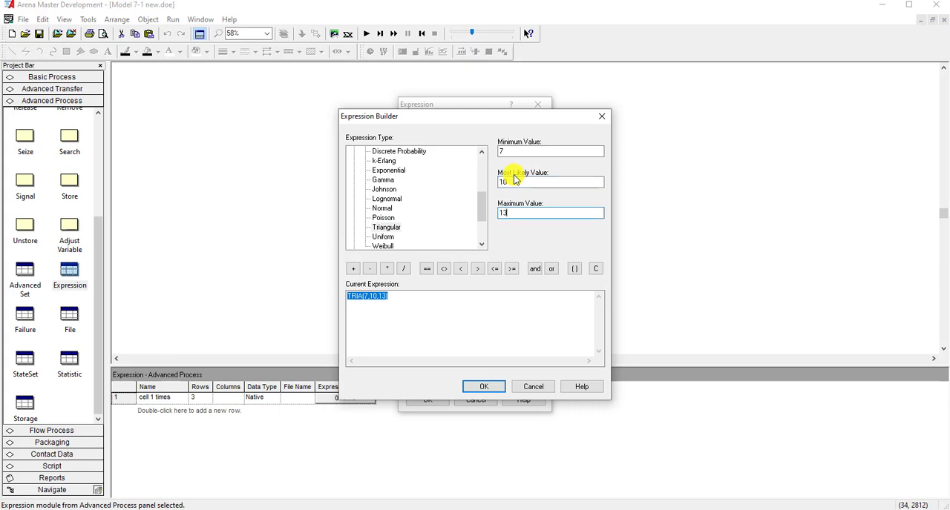
click(465, 386)
click(435, 279)
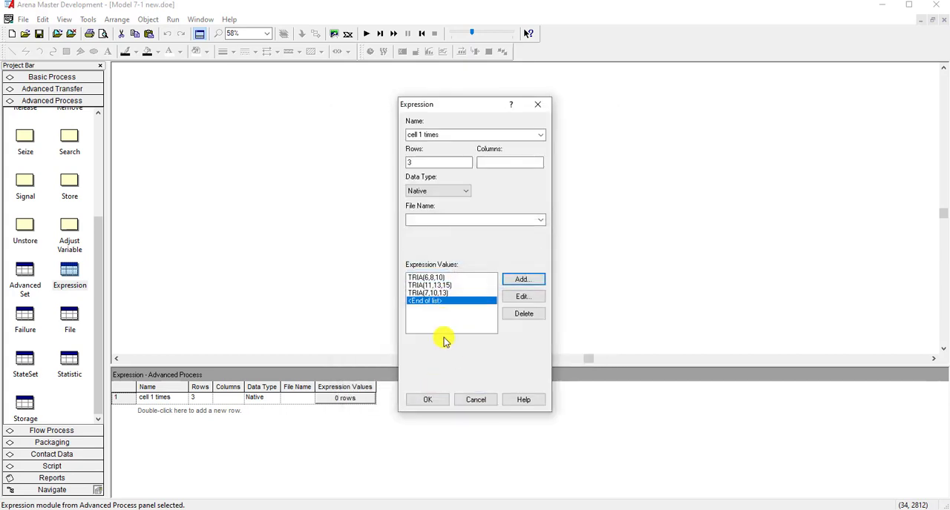
- Save the cell 1 times expression and switch to the PowerPoint slide with the processing times by part type
click(436, 402)
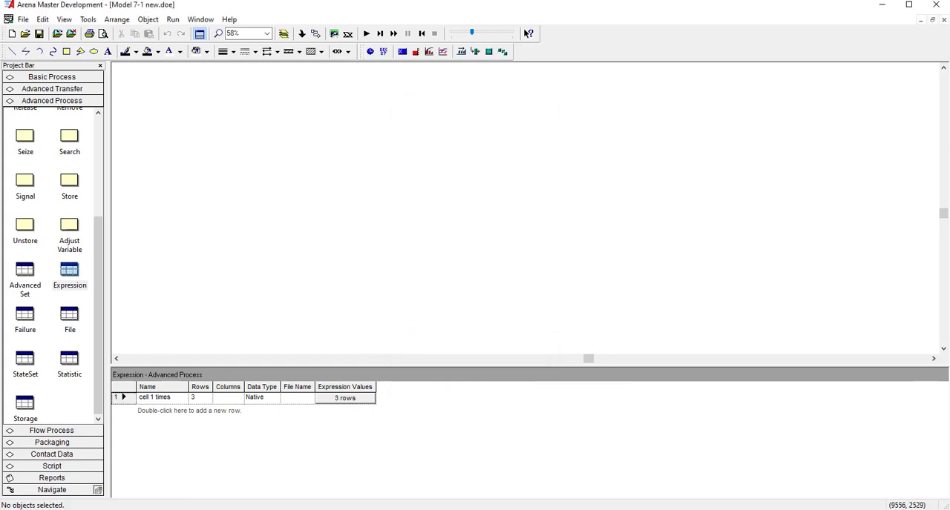
drag(949, 42, 578, 54)
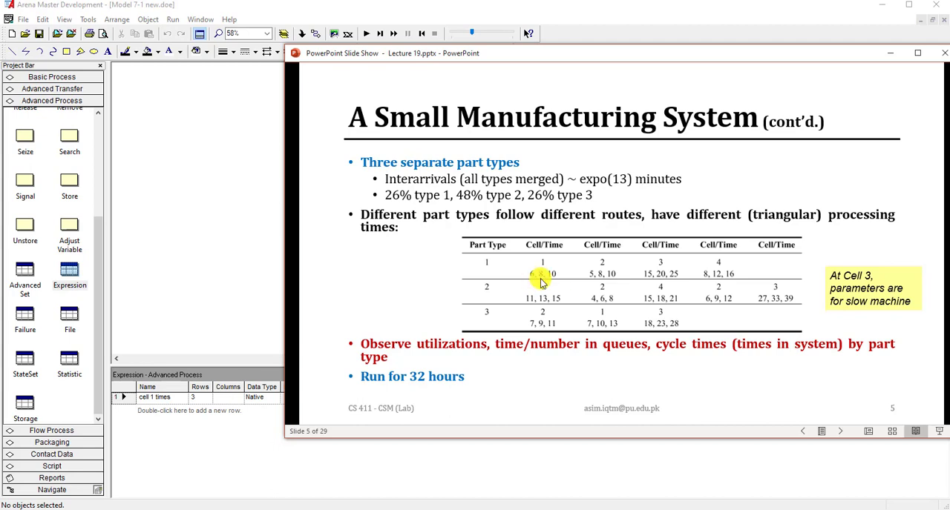
drag(600, 58, 815, 47)
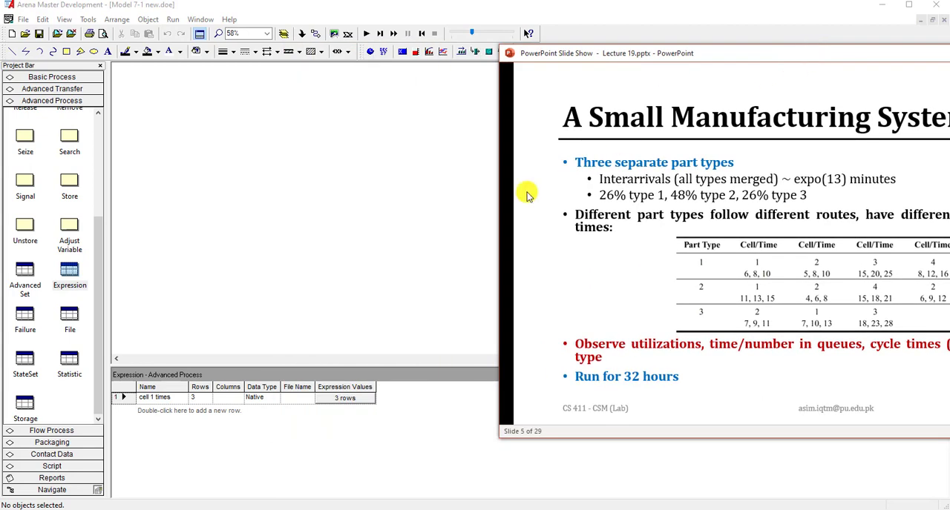
- Reopen the cell 1 times expression and compare its three triangular values with the Cell 1 times in the PowerPoint slide's table
click(120, 400)
double_click(120, 400)
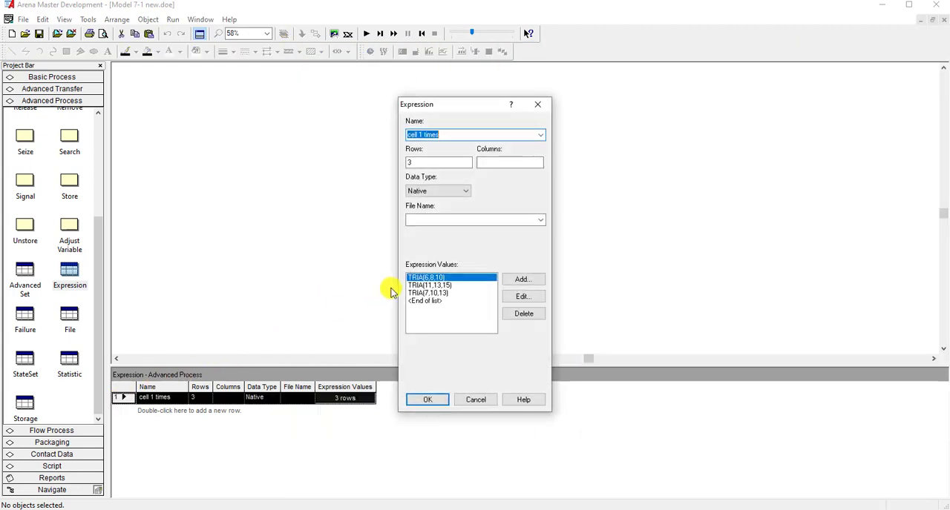
key(alt+Tab)
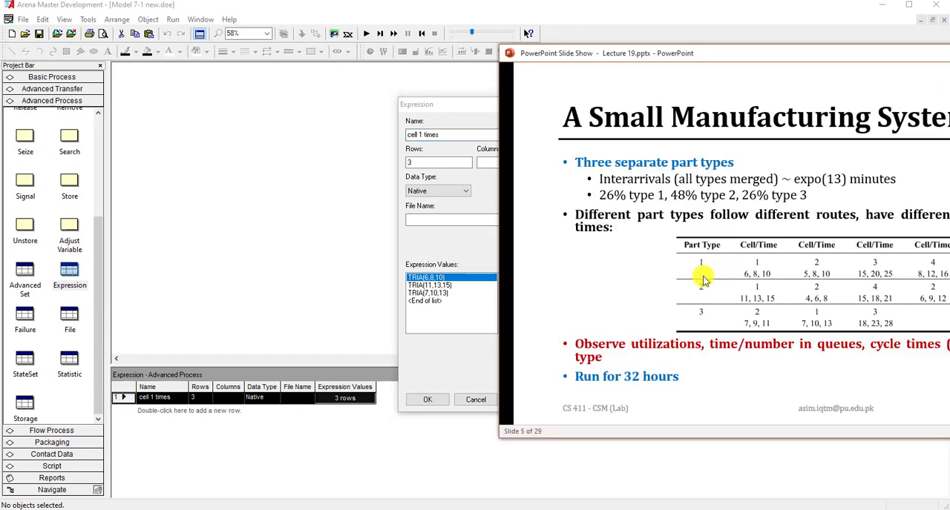
drag(735, 53, 756, 55)
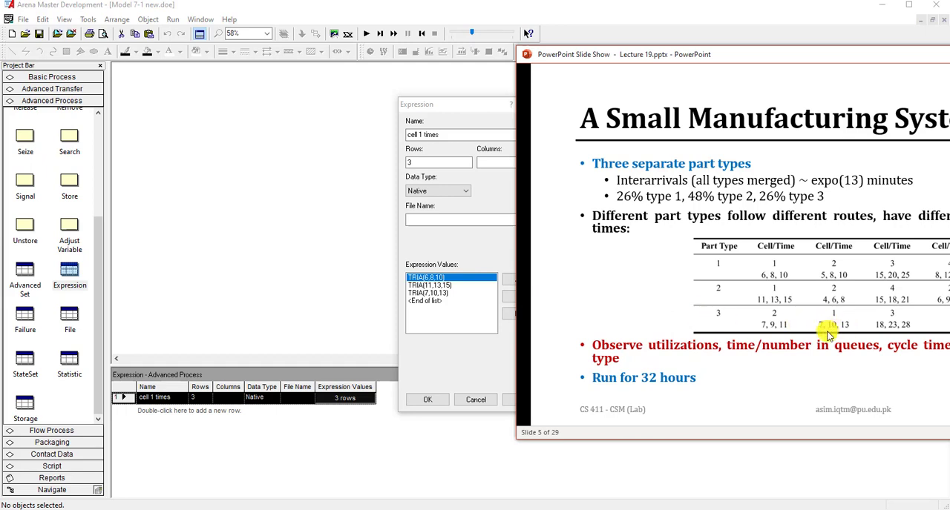
click(463, 364)
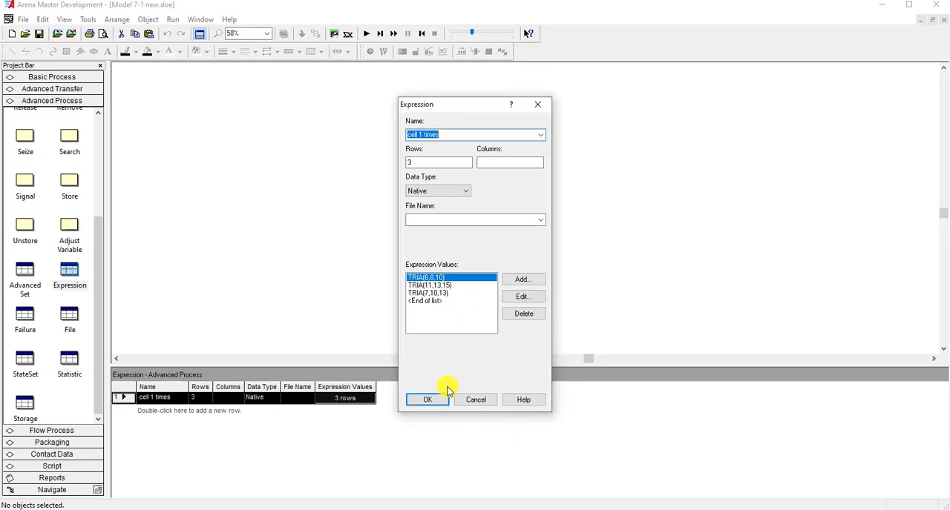
click(438, 395)
- Review the lecture slides in PowerPoint, from the Model 7-1 system layout to the Modeling Approach
drag(949, 60, 783, 67)
scroll(757, 219, up, 1)
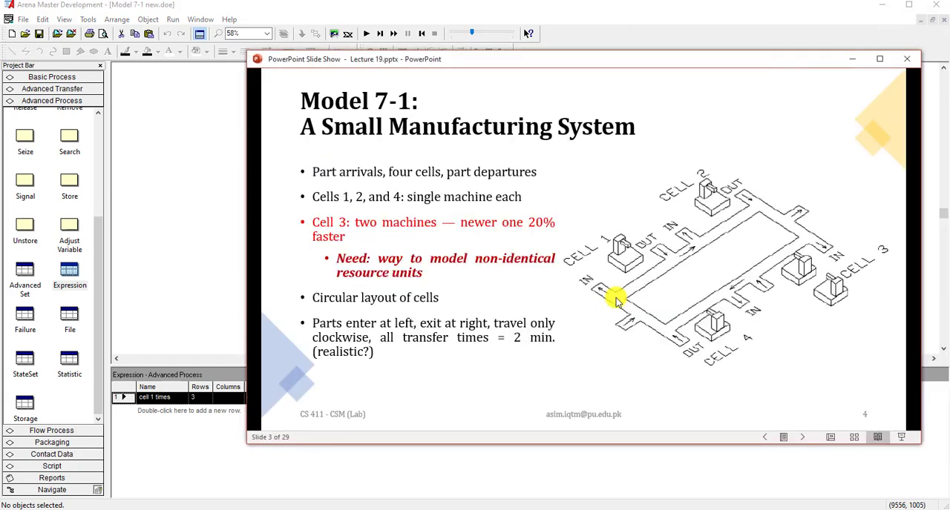
scroll(615, 297, down, 3)
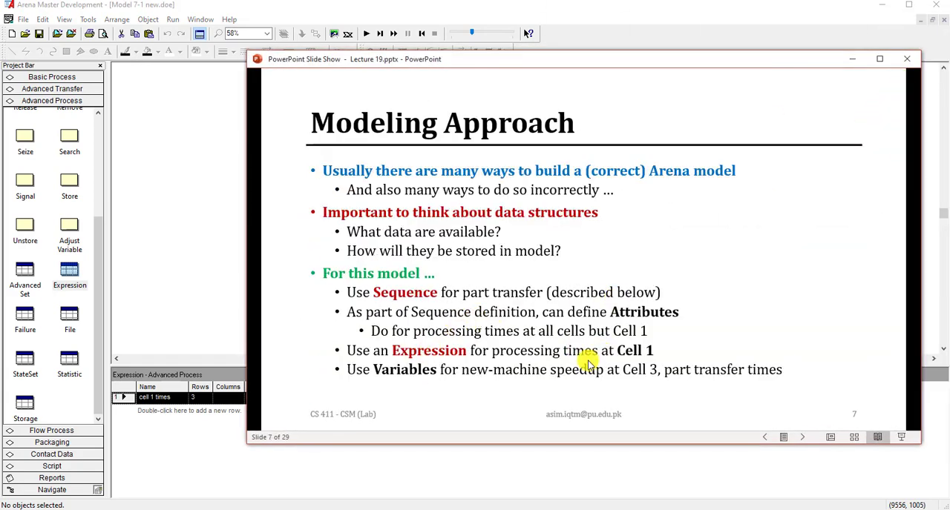
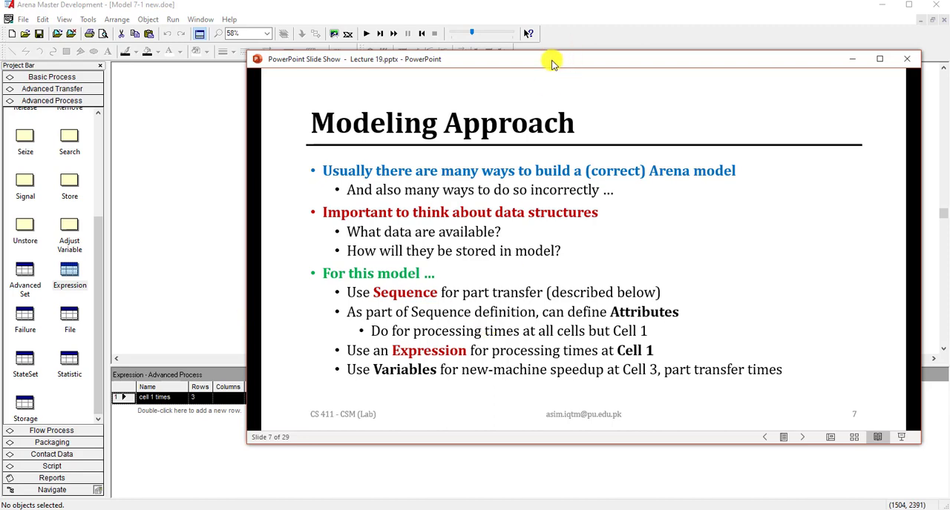
- Move the slide show out of the way, return to Arena, and place a Create module in the empty model
drag(552, 61, 949, 31)
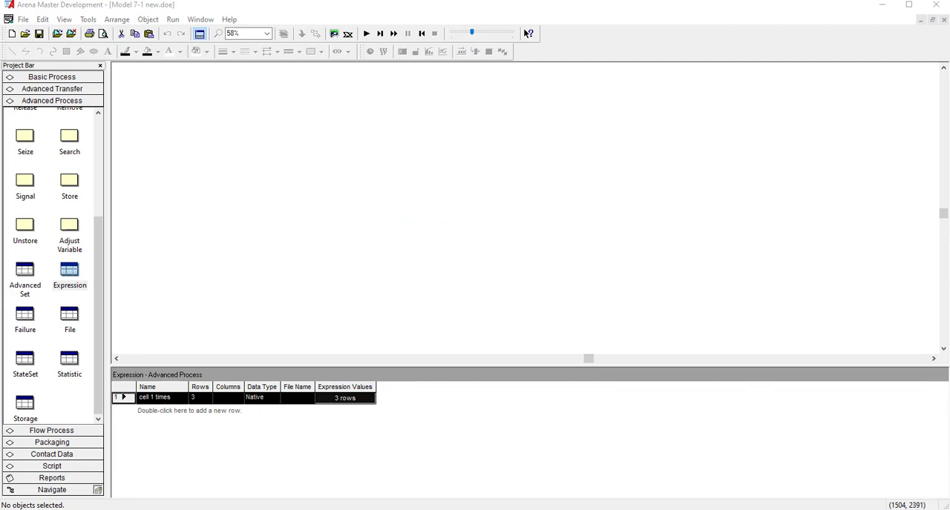
click(424, 233)
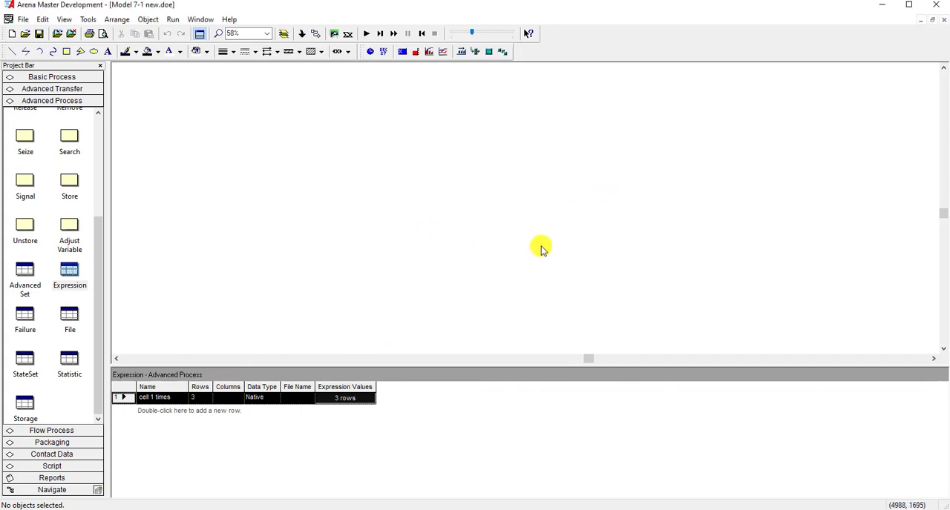
click(59, 77)
scroll(42, 212, up, 1)
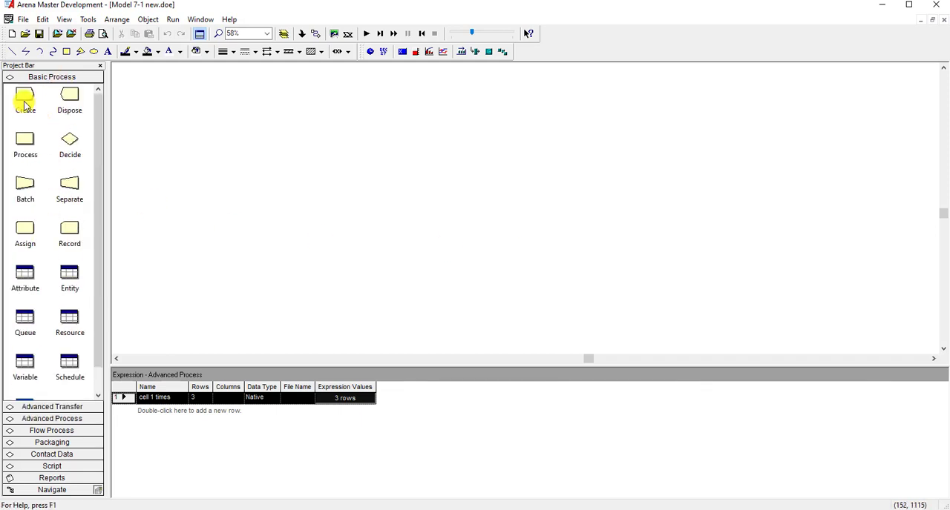
drag(24, 96, 217, 135)
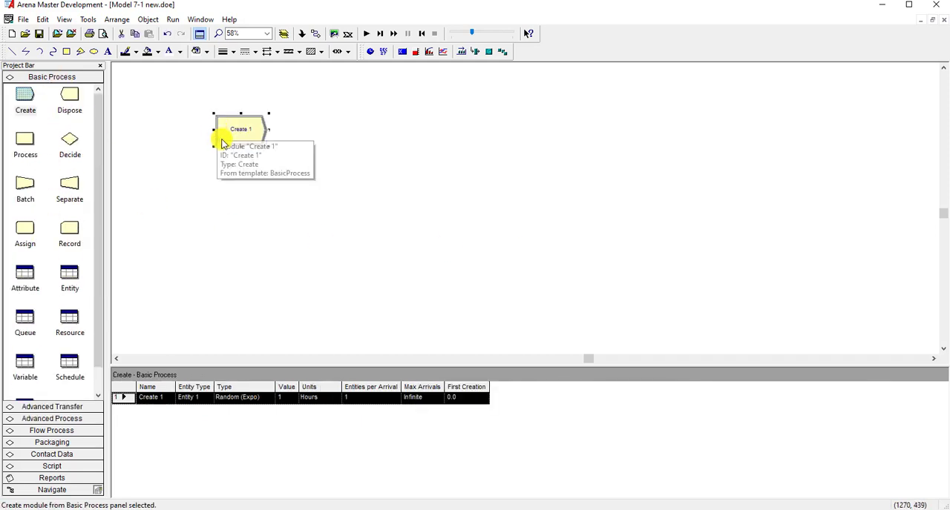
- Name the new Create module "Create parts"
double_click(235, 138)
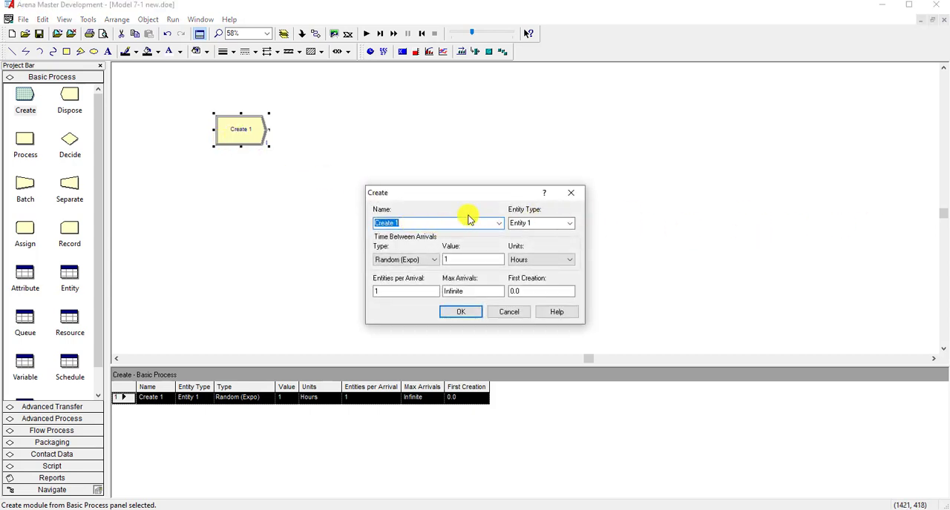
click(441, 225)
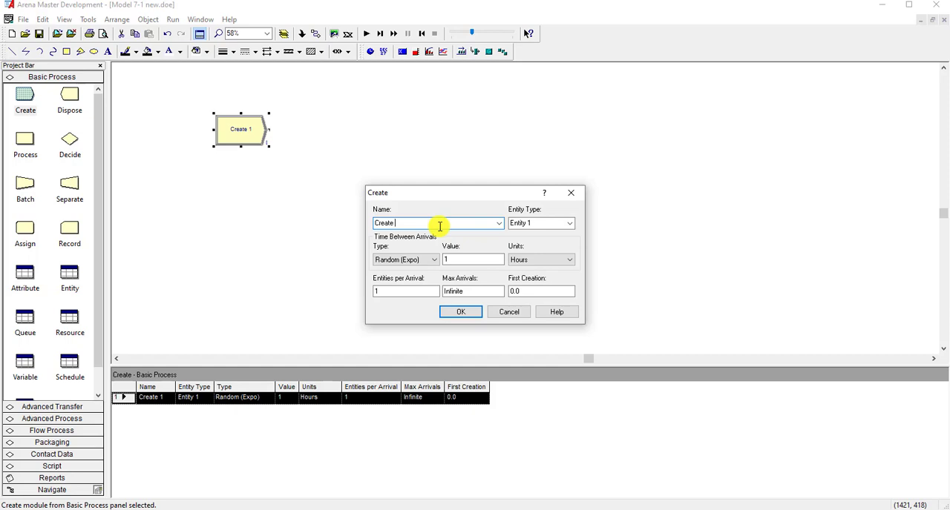
text(parts)
- Set the random exponential time between arrivals to 13 minutes and accept the Create module's settings
double_click(483, 259)
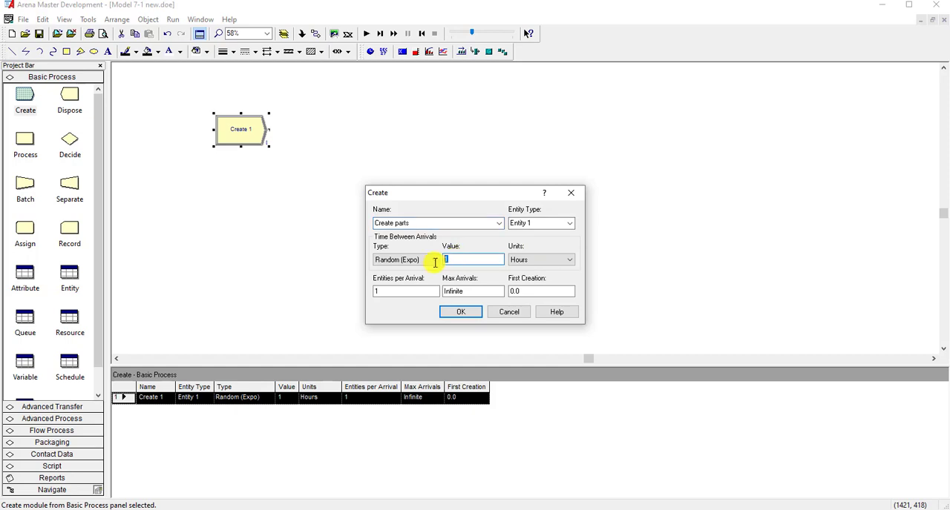
click(458, 262)
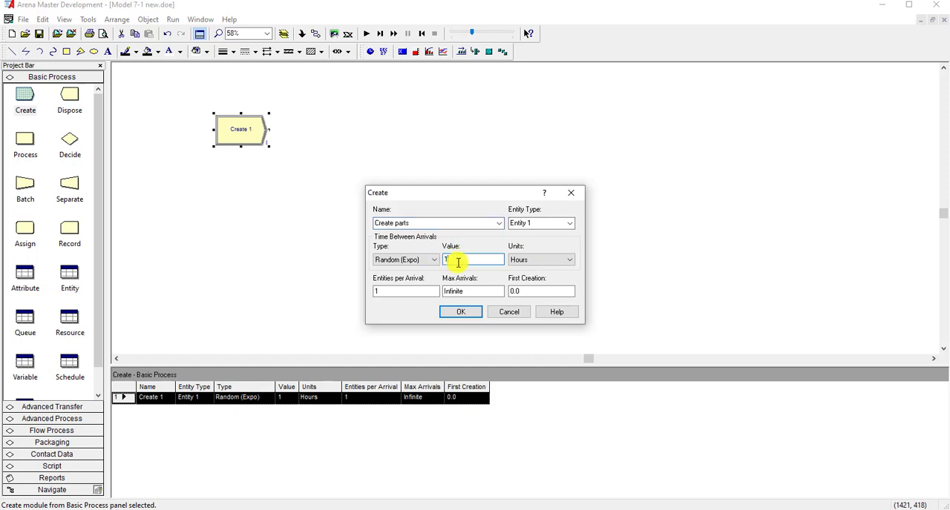
text(3)
click(534, 260)
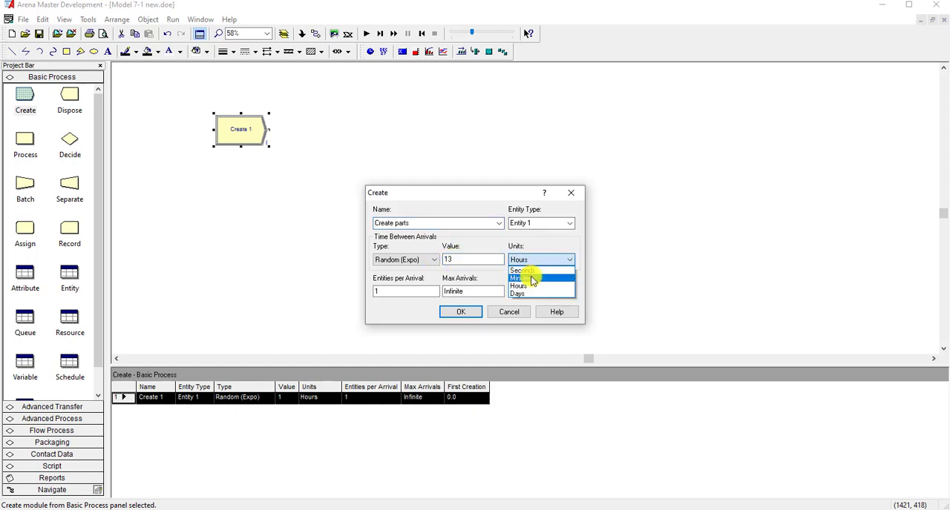
click(532, 279)
click(463, 311)
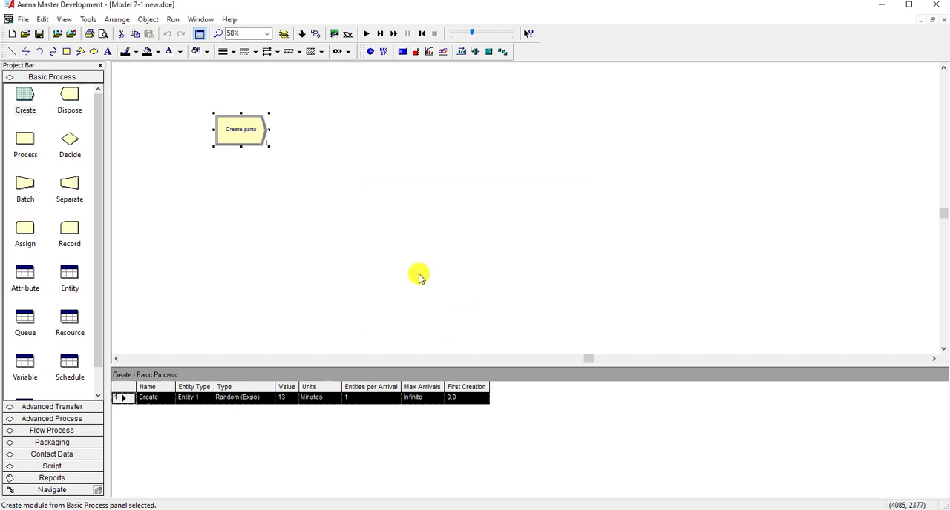
- Place an Assign module after Create parts and name it "Assign parts type and sequence"
drag(27, 227, 293, 146)
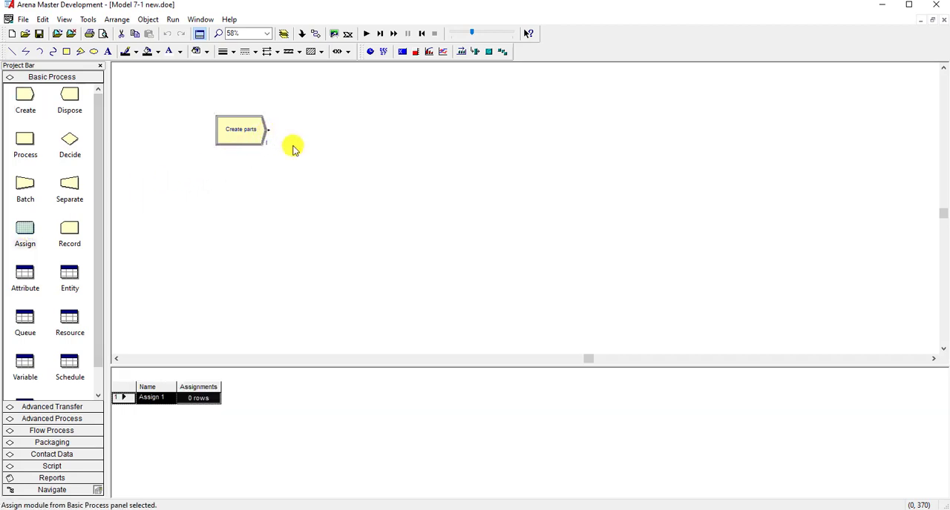
double_click(306, 141)
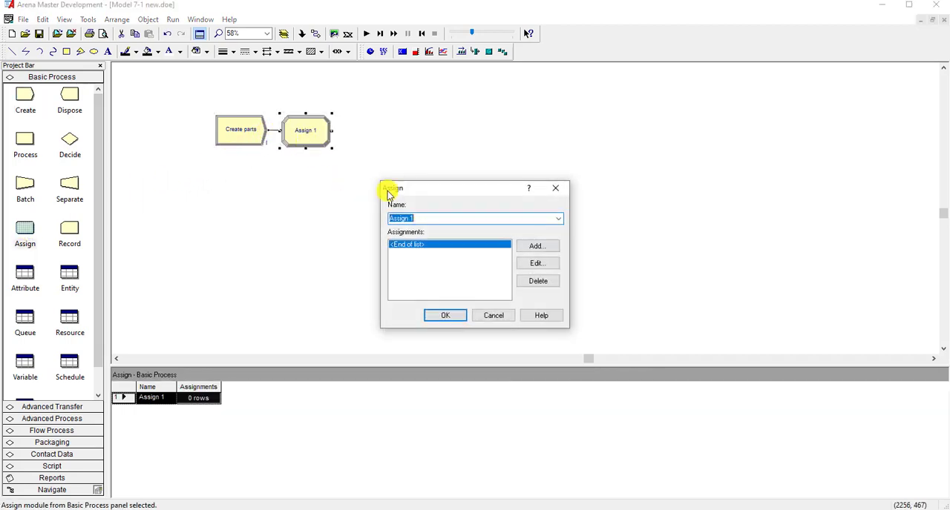
click(431, 217)
key(BackSpace)
text(parts type and sequence)
- Add an assignment of type Attribute to the Assign module, with part index as the attribute
click(537, 246)
drag(483, 212, 613, 216)
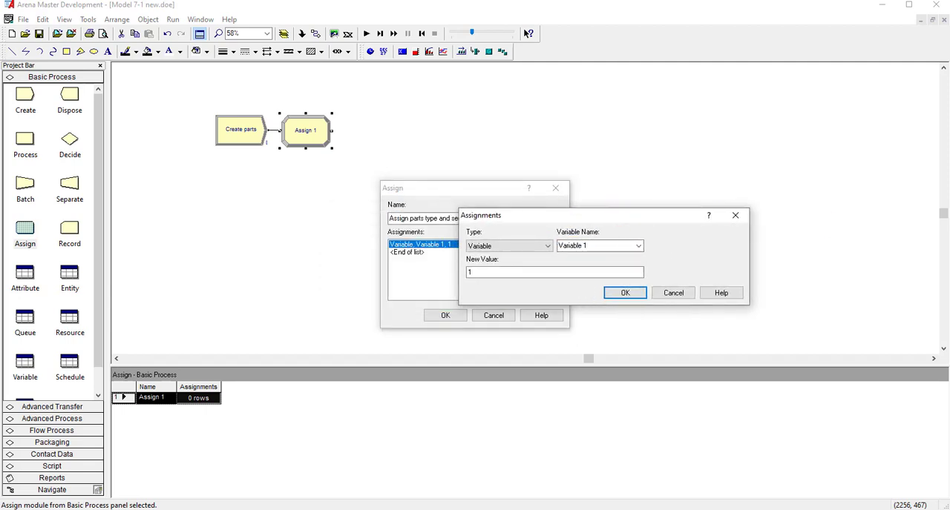
click(519, 246)
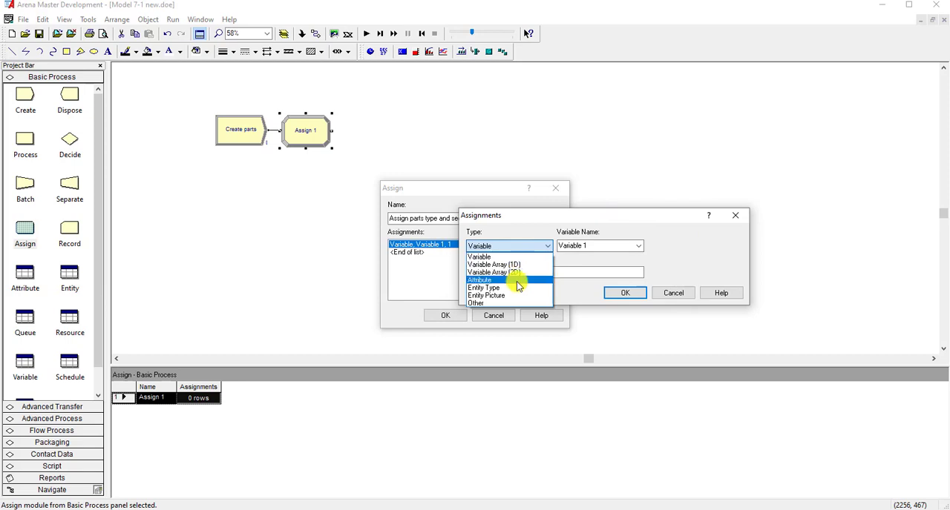
click(517, 280)
click(637, 246)
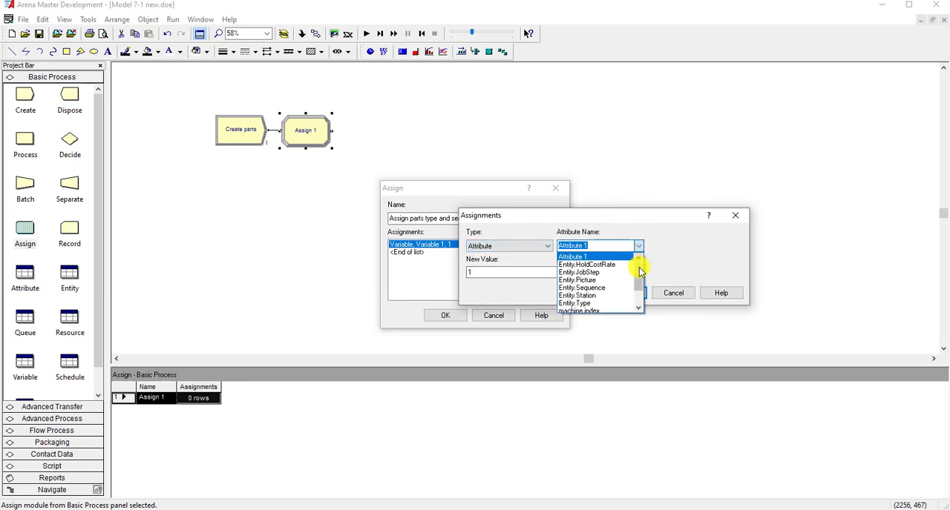
scroll(639, 268, down, 1)
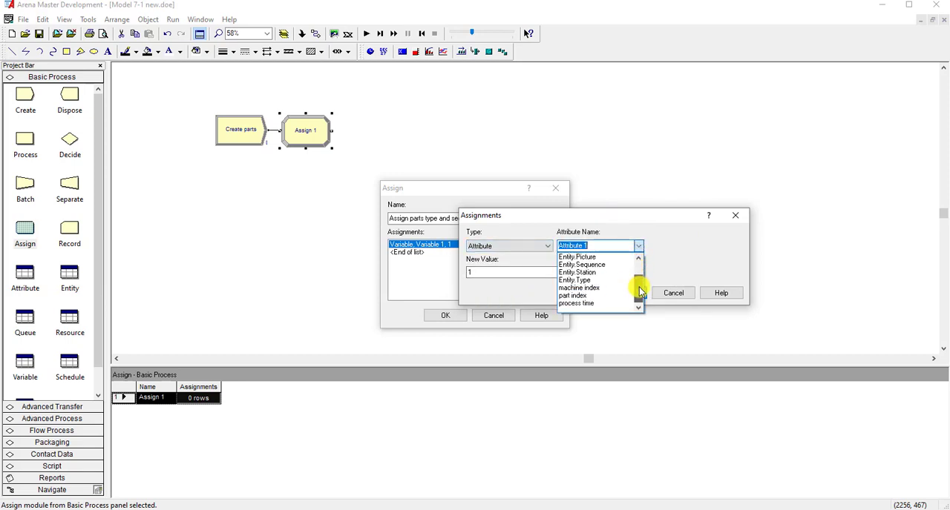
click(601, 297)
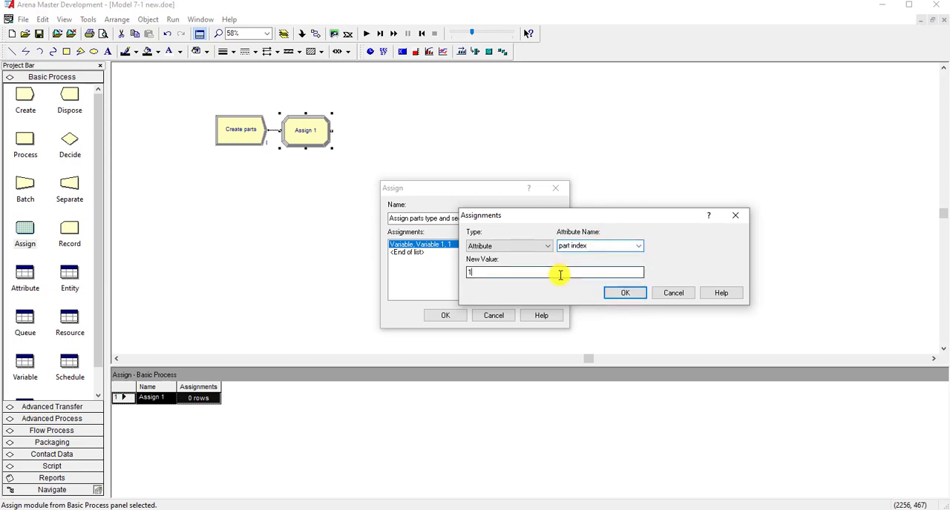
- Start building the part index value in the Expression Builder as a Discrete Probability distribution
right_click(521, 273)
click(569, 374)
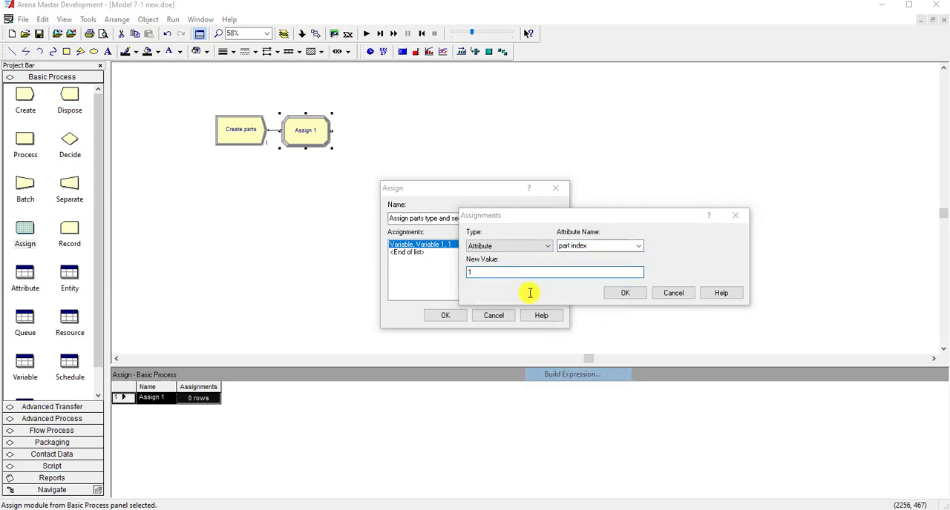
scroll(532, 231, down, 1)
double_click(532, 221)
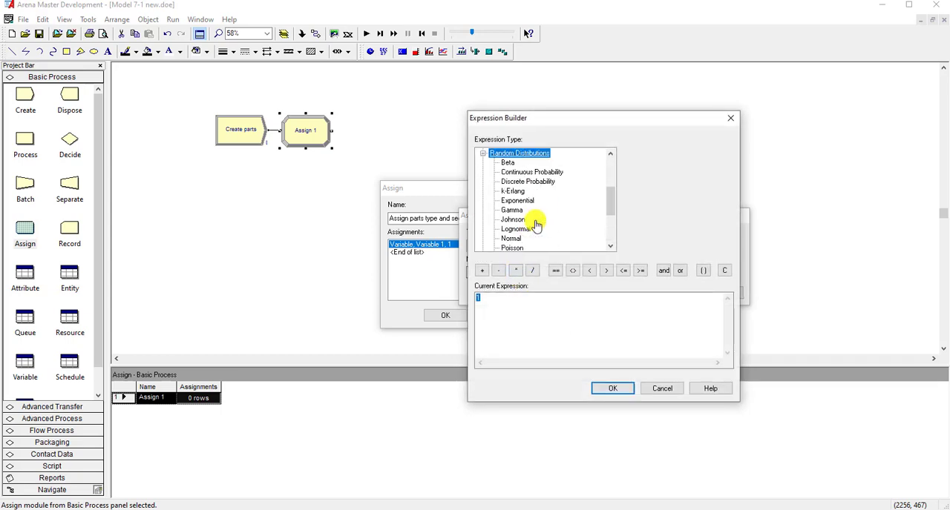
click(535, 182)
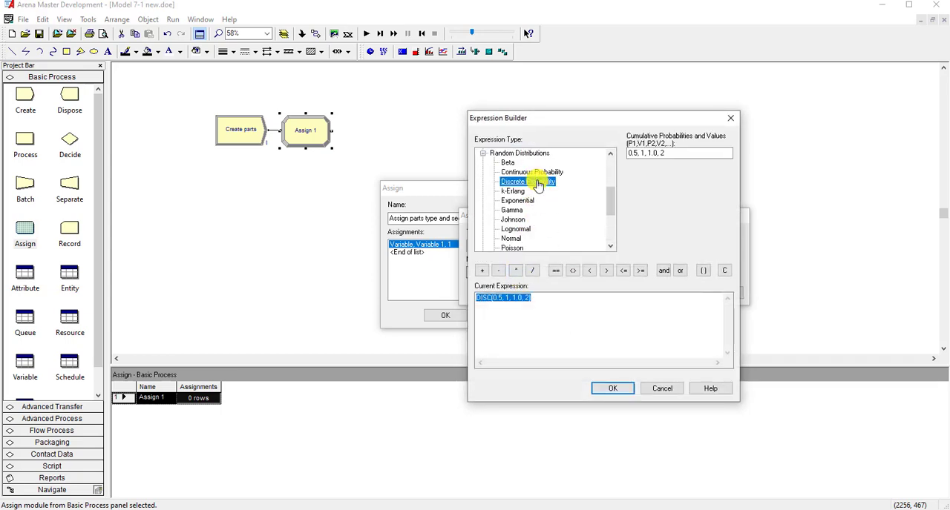
- Set the cumulative probabilities and values to 0.26, 1, 0.74, 2, 1.0, 3 and accept the expression
click(634, 154)
double_click(630, 153)
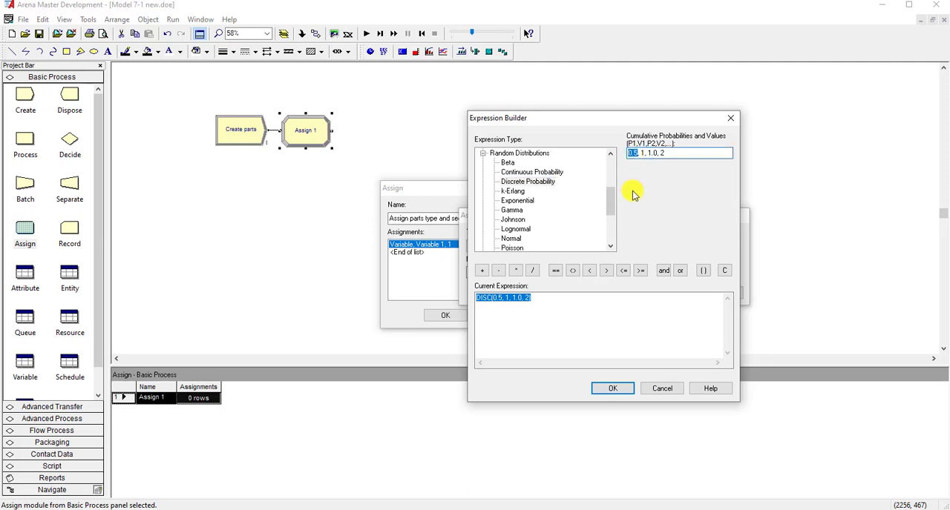
text(0.26, 1, )
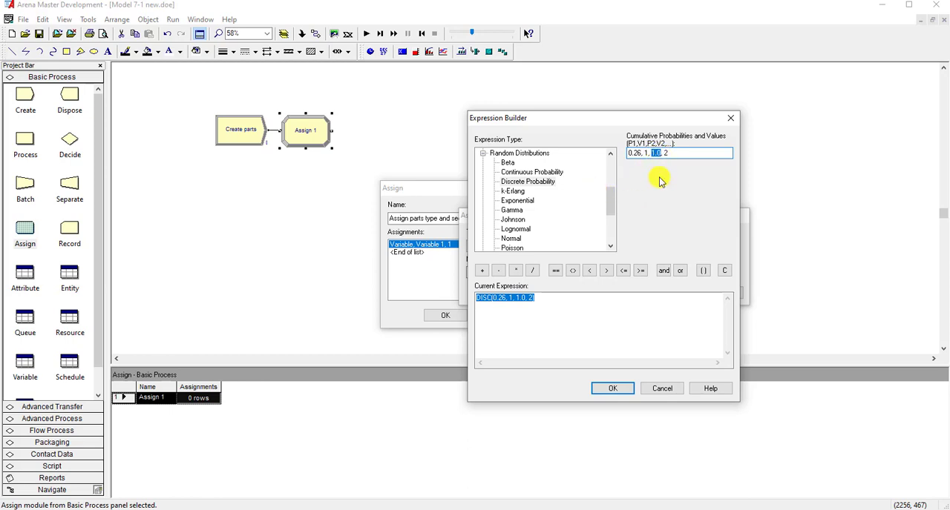
text(0.74)
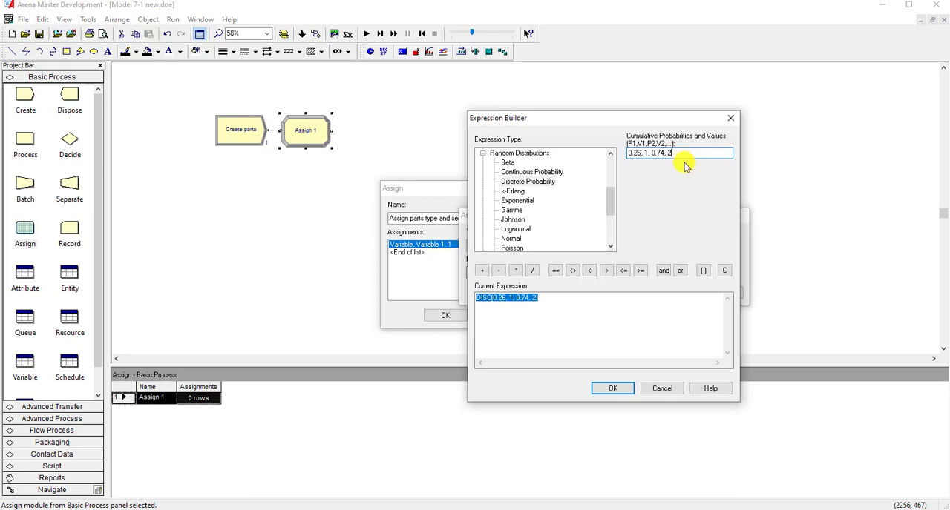
text(, 2, 1.0.3)
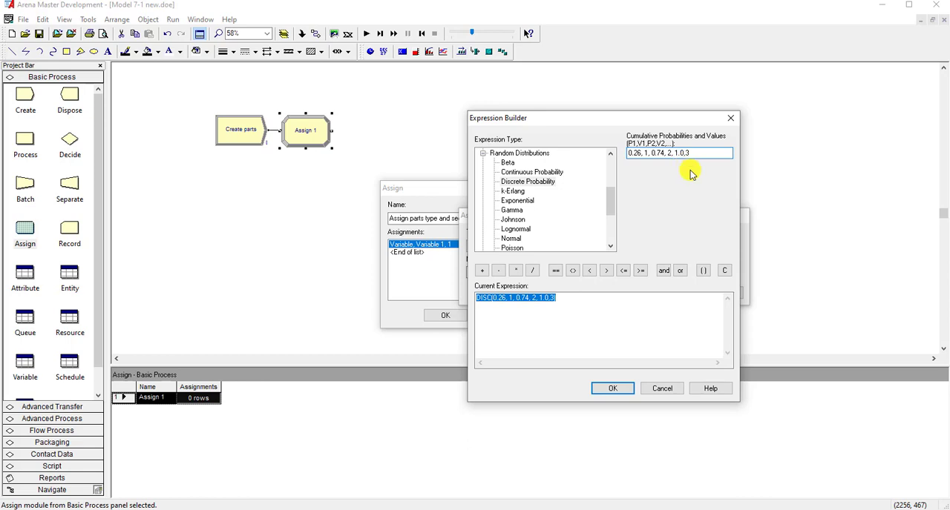
click(632, 313)
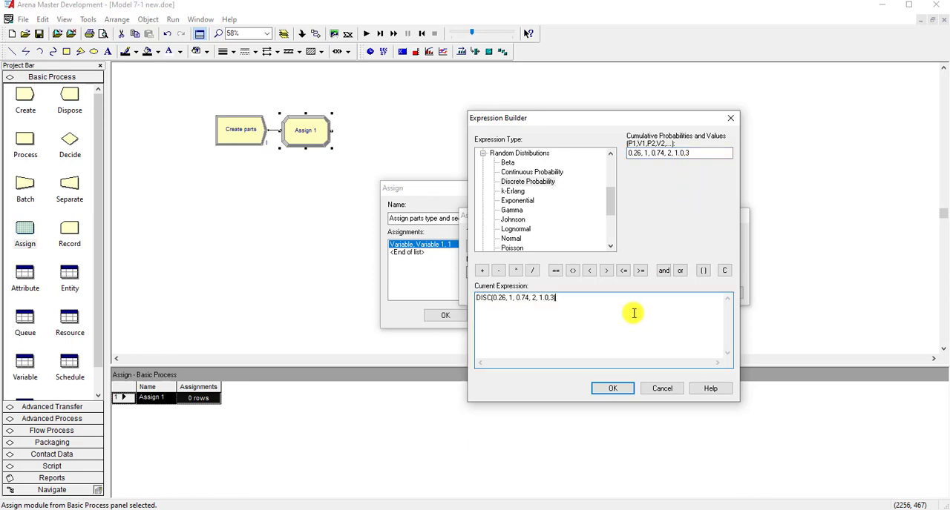
click(616, 388)
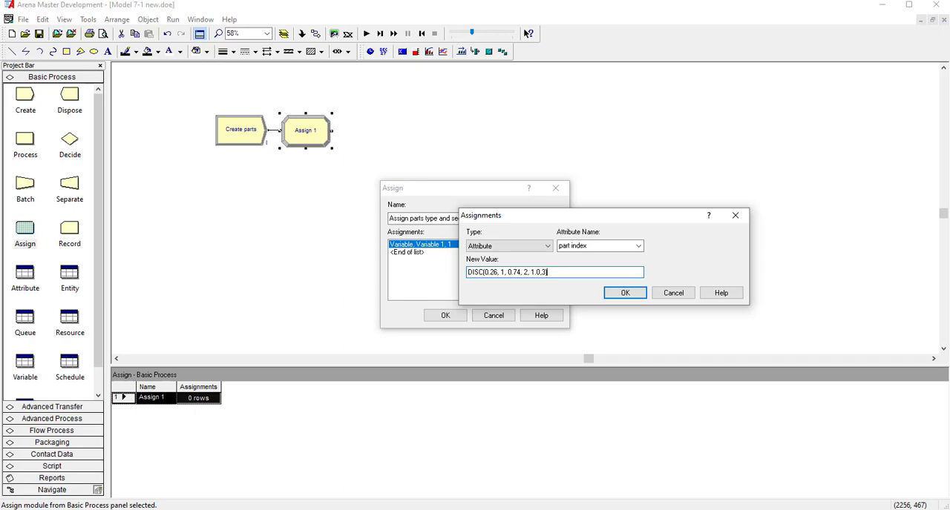
- Compare the discrete probabilities with the part type percentages on the PowerPoint slide, then accept the part index assignment in Arena
drag(949, 57, 508, 90)
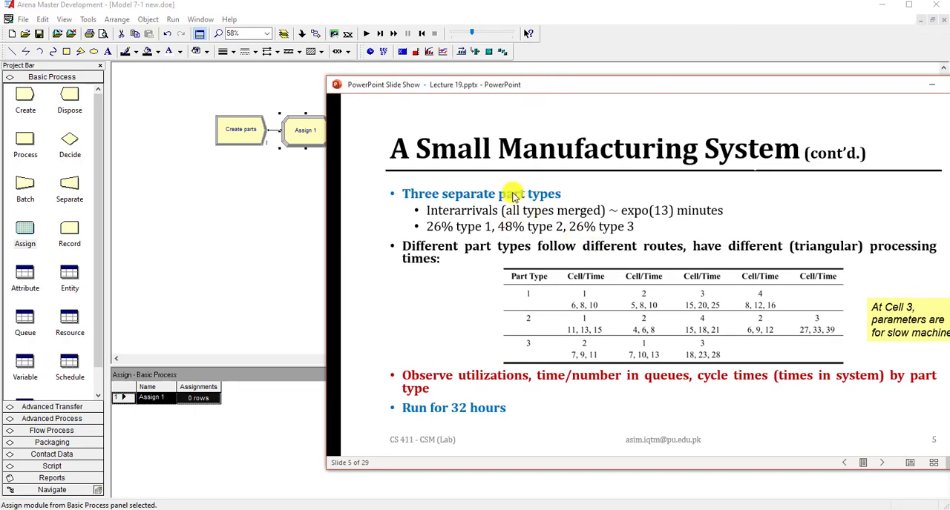
drag(590, 84, 572, 322)
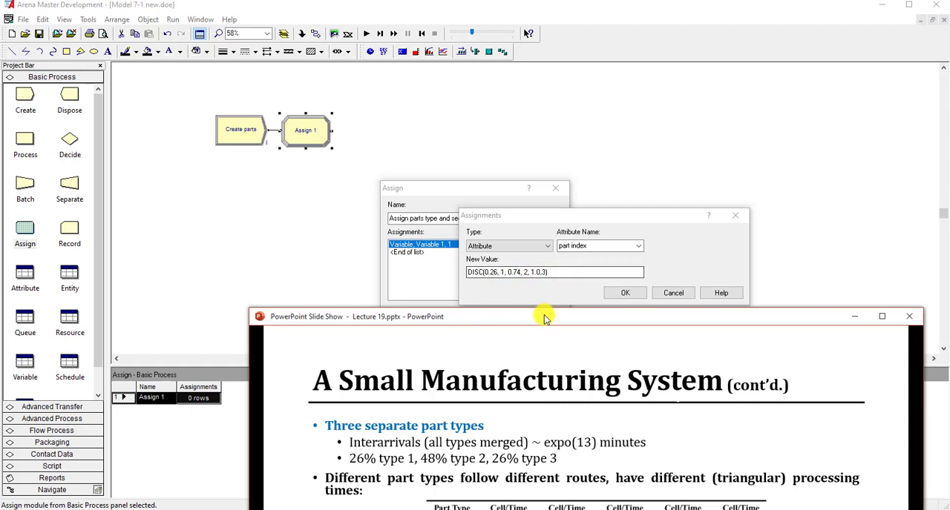
drag(542, 317, 949, 82)
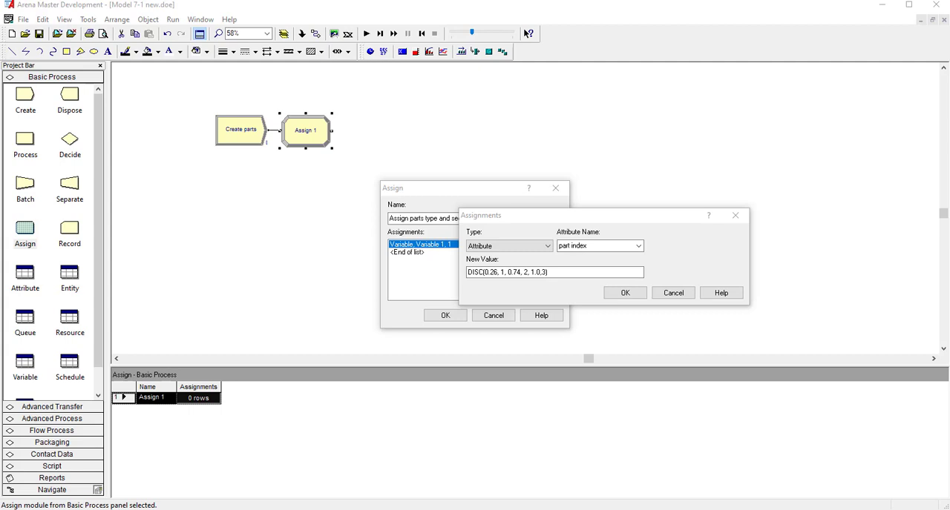
click(572, 272)
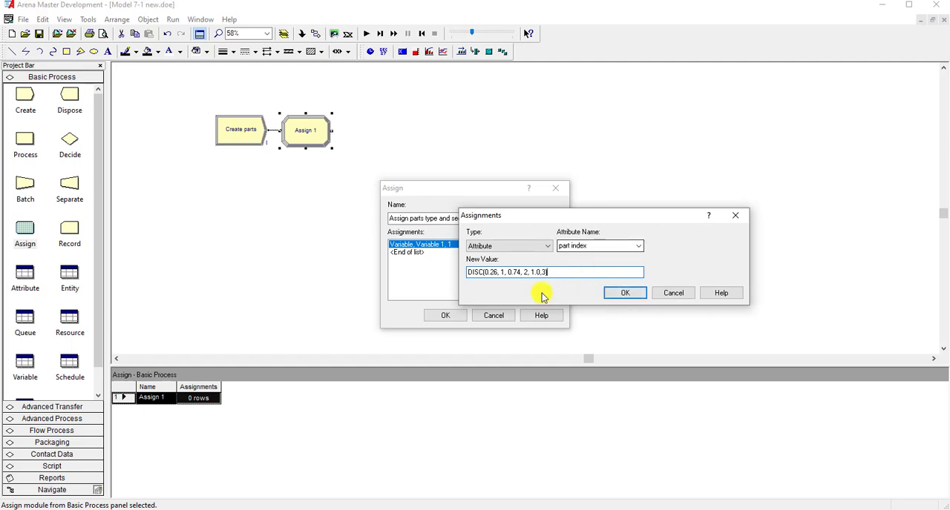
click(614, 294)
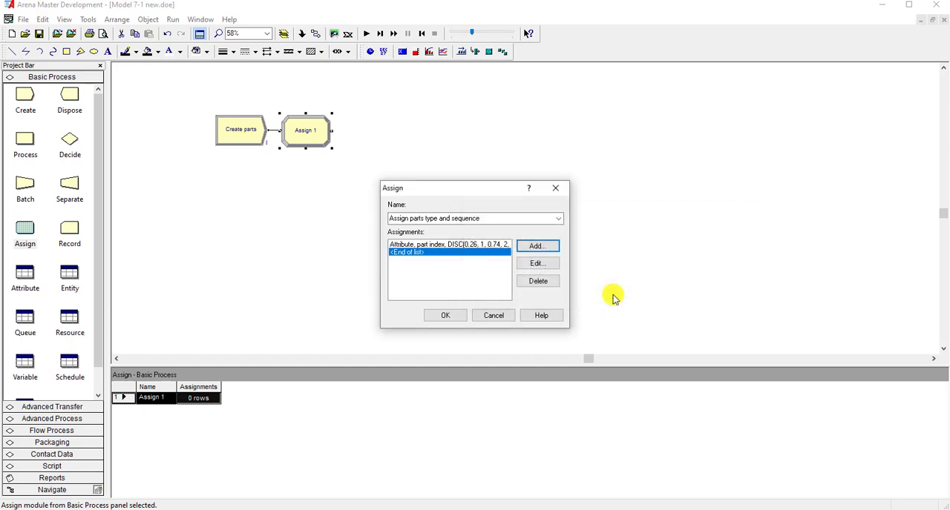
- Add a second assignment of type Attribute to the Assign module, with Entity.Sequence as the attribute
click(526, 250)
click(419, 246)
click(394, 279)
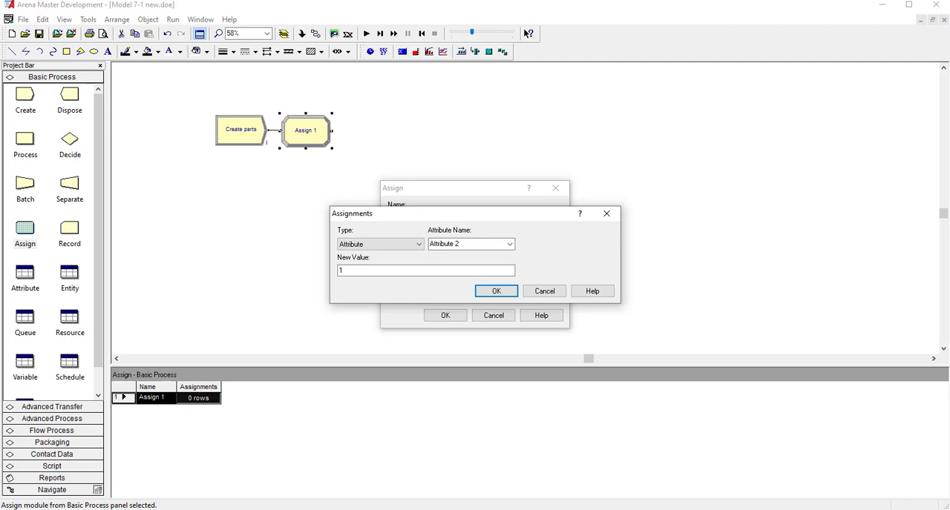
click(510, 244)
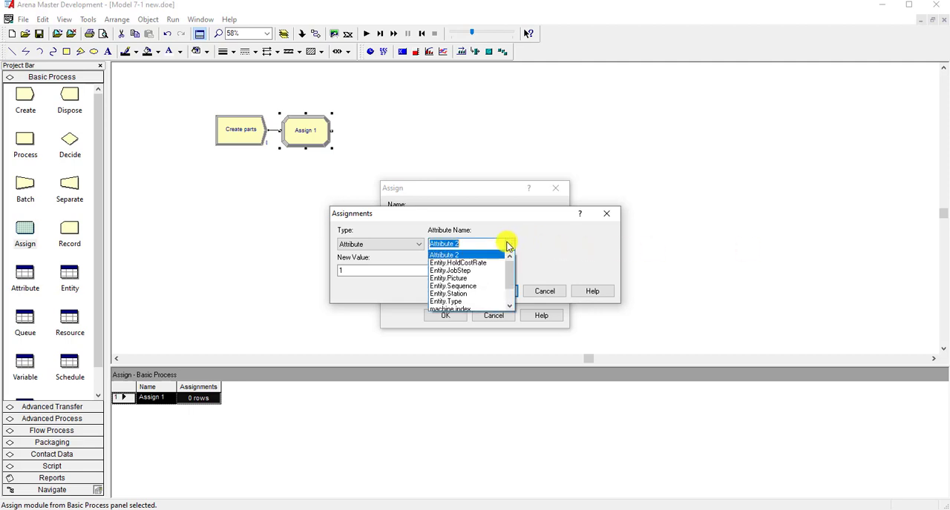
click(493, 286)
- Open the Expression Builder for the new value of the Entity.Sequence assignment
click(475, 270)
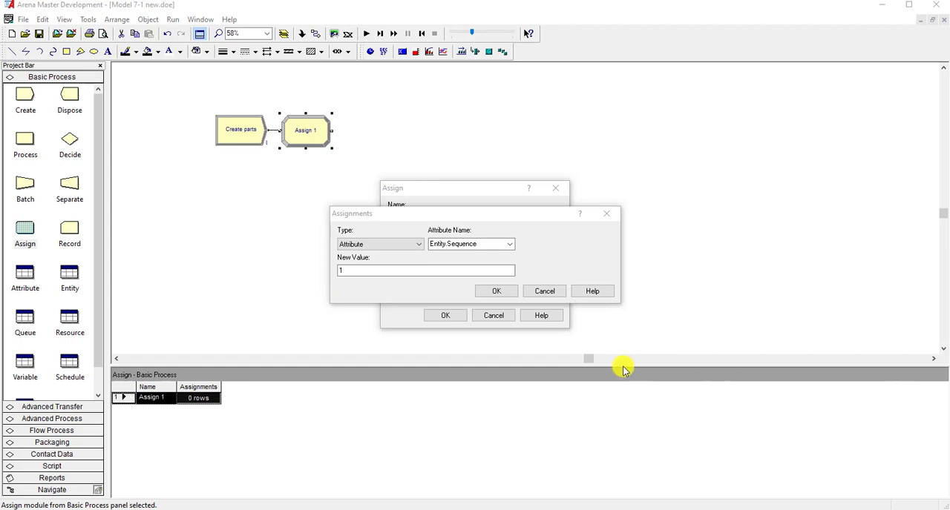
click(397, 271)
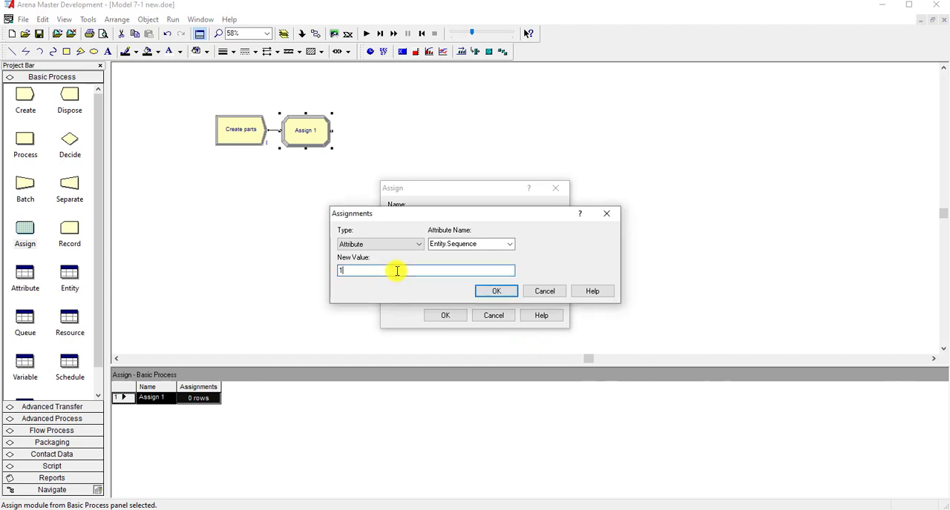
right_click(349, 271)
click(395, 373)
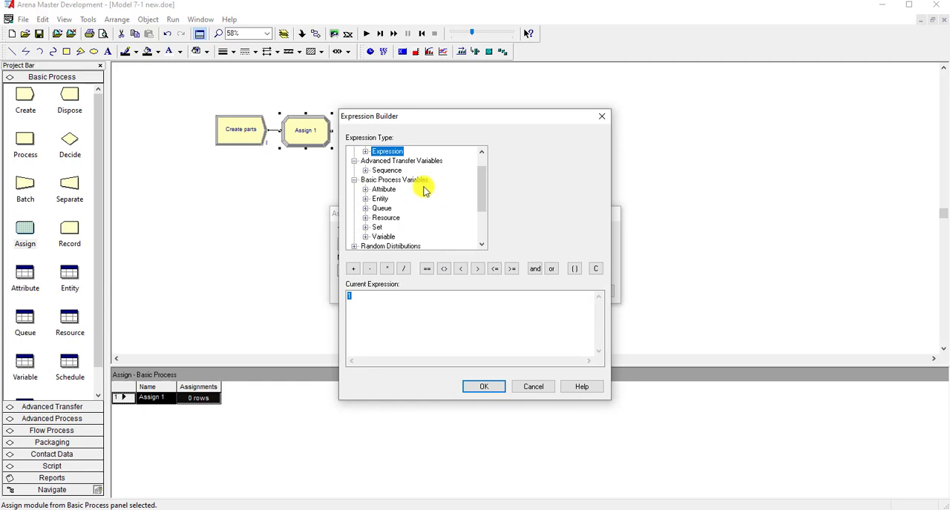
scroll(424, 186, up, 1)
- Try the Sequence Station expression as the new value of Entity.Sequence
click(365, 170)
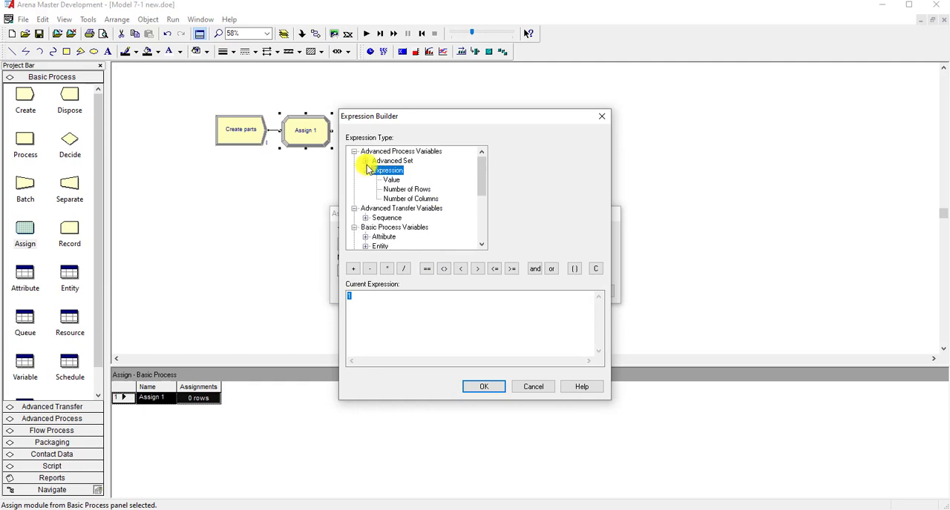
click(365, 218)
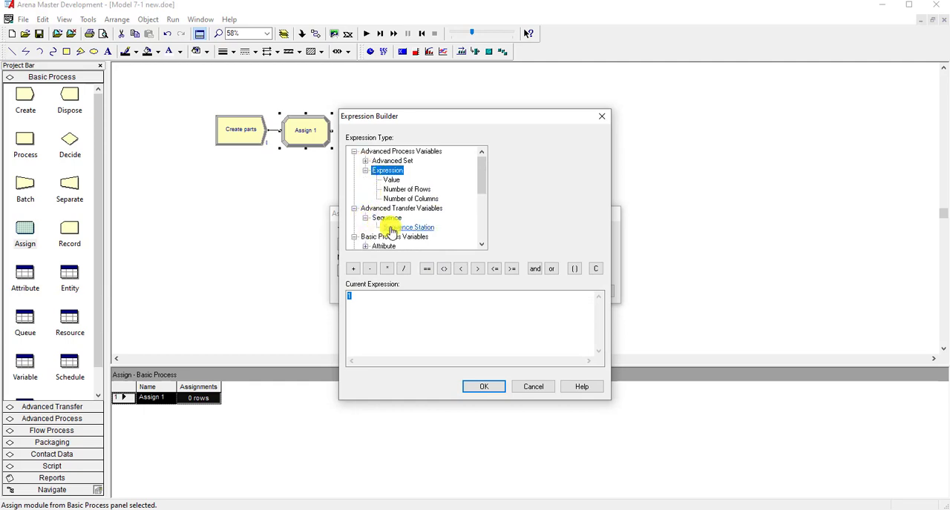
click(404, 228)
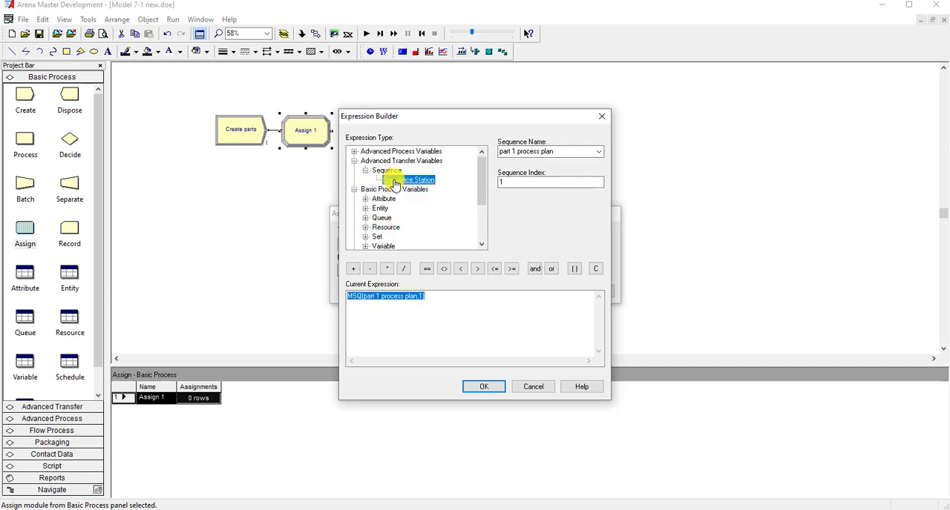
- Replace the expression with the Advanced Set expression Number In Set for the part sequences set
click(354, 151)
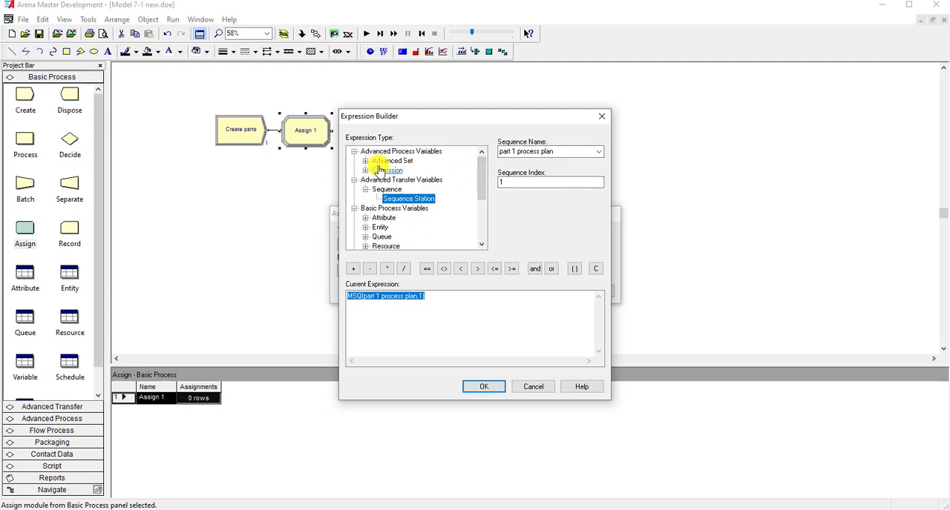
click(384, 162)
click(393, 170)
click(598, 151)
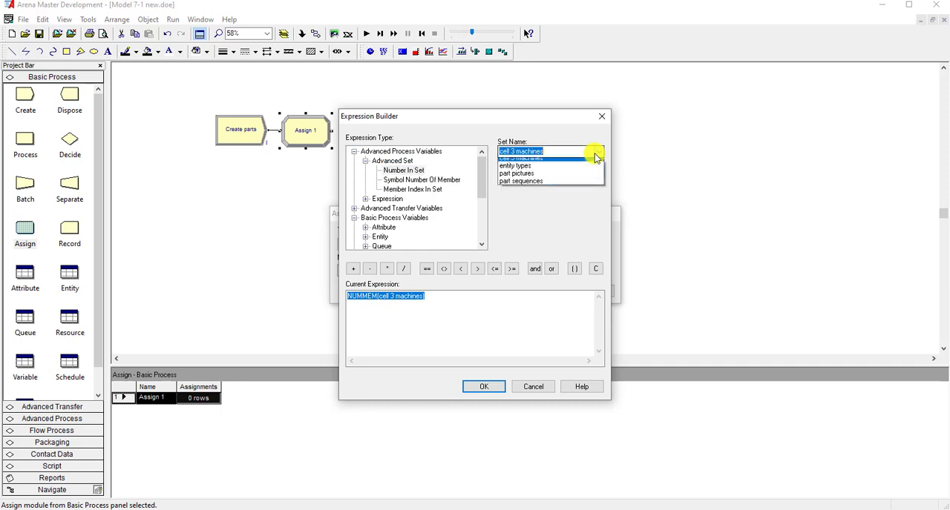
click(561, 187)
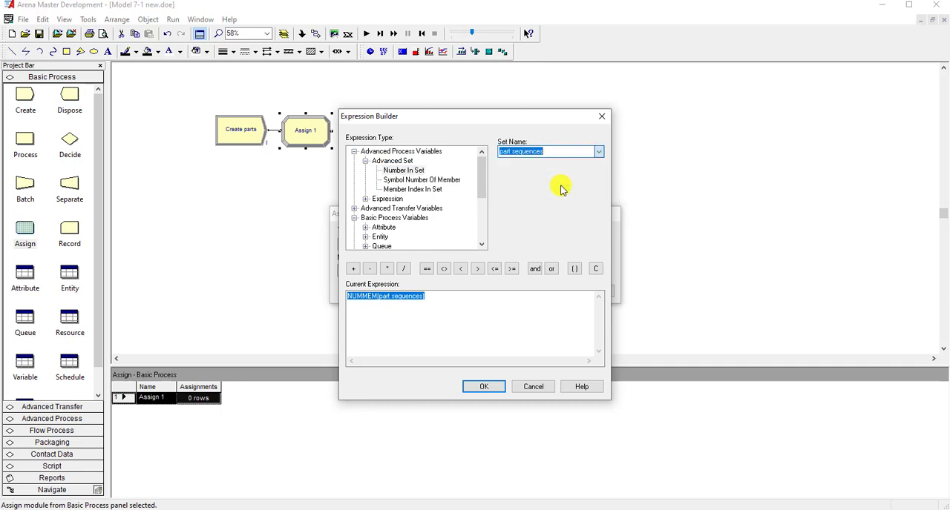
- Strip the NUMMEM function and its parentheses from the expression, keeping only the set name part sequences
click(431, 297)
click(378, 297)
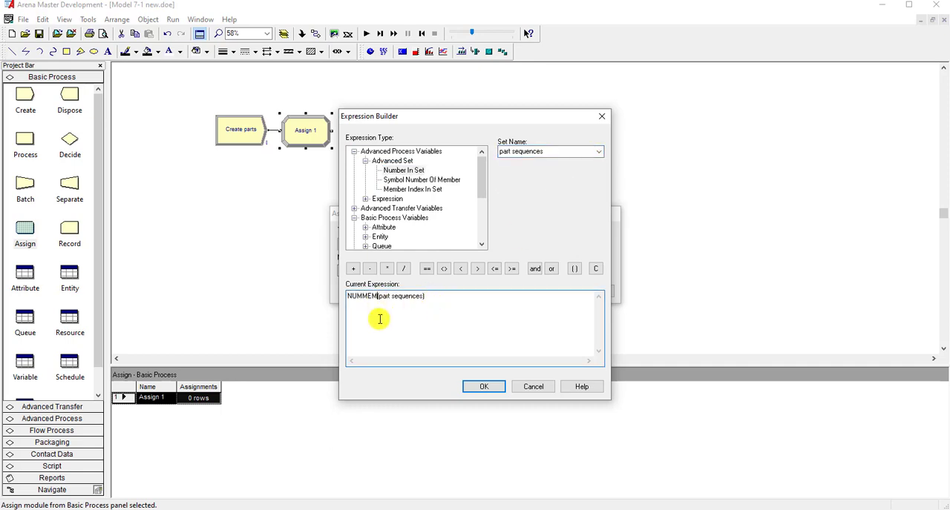
key(BackSpace)
key(BackSpace)
key(BackSpace)
key(BackSpace)
click(399, 302)
key(BackSpace)
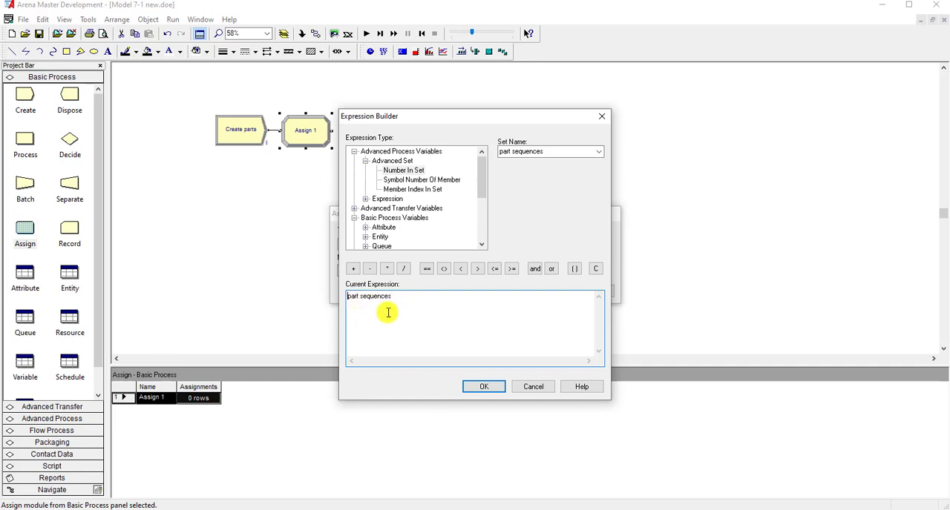
- Complete the expression as part sequences ( part index ) using the attribute value, and accept it and the Entity.Sequence assignment
click(574, 269)
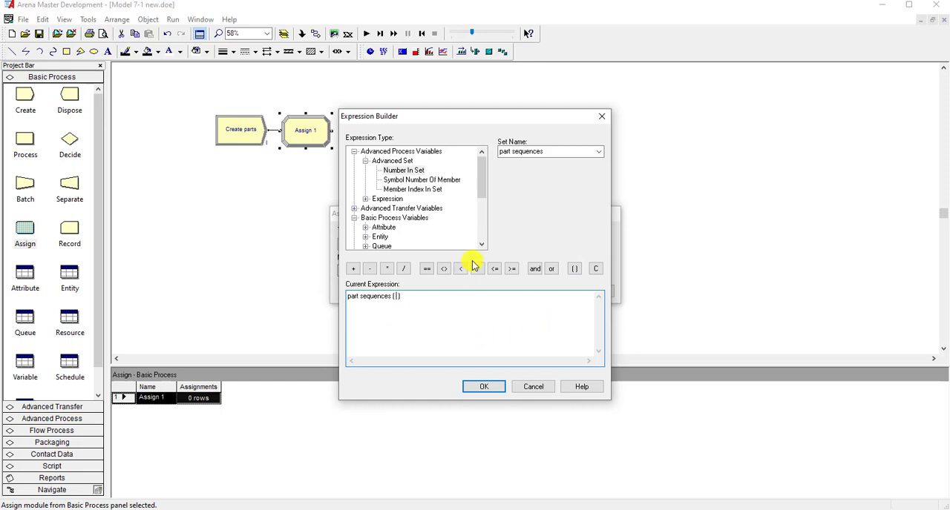
click(384, 228)
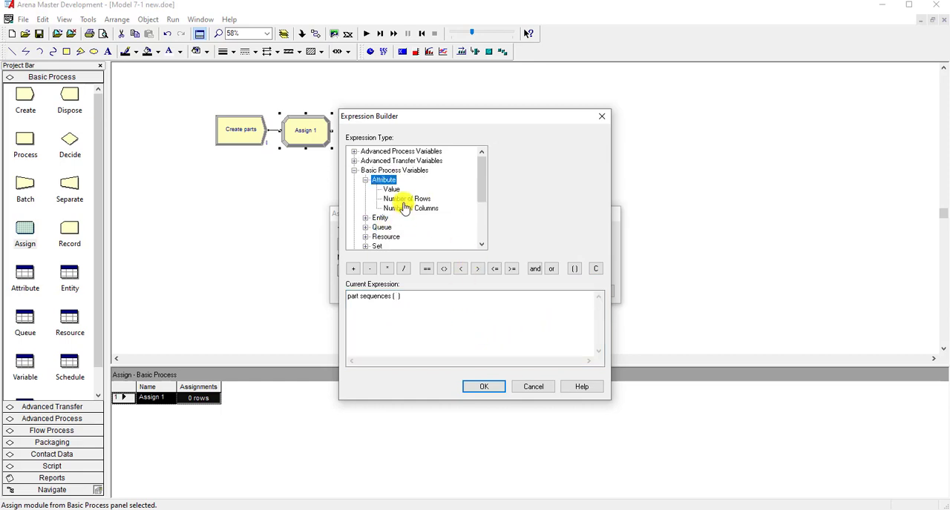
click(392, 190)
click(598, 153)
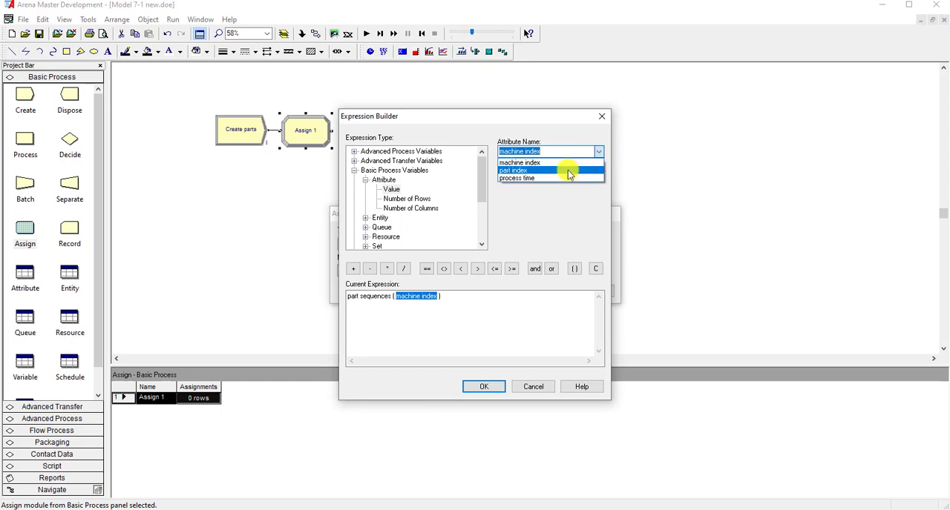
click(519, 169)
click(454, 306)
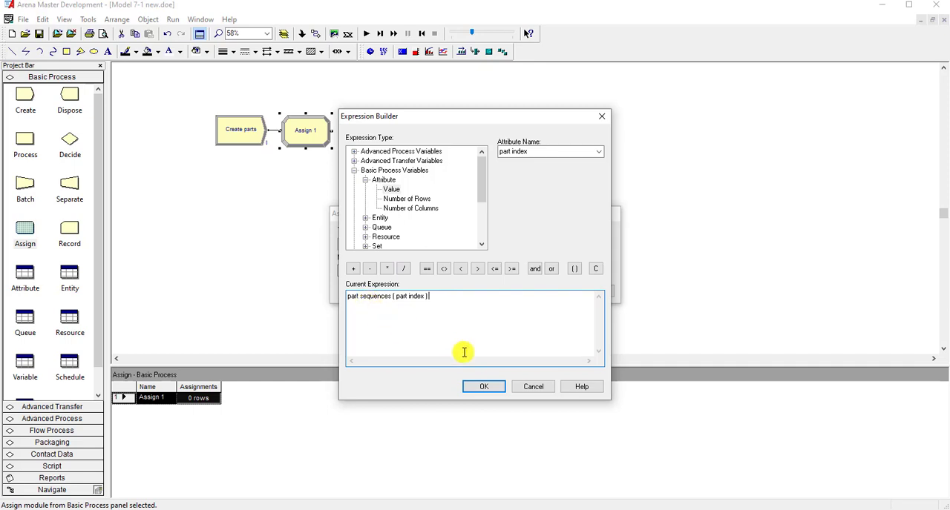
click(482, 389)
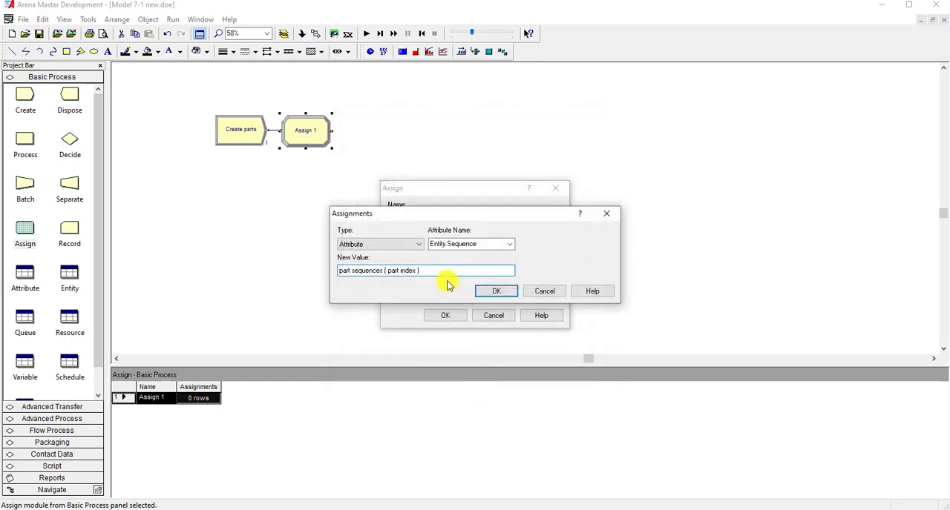
click(490, 292)
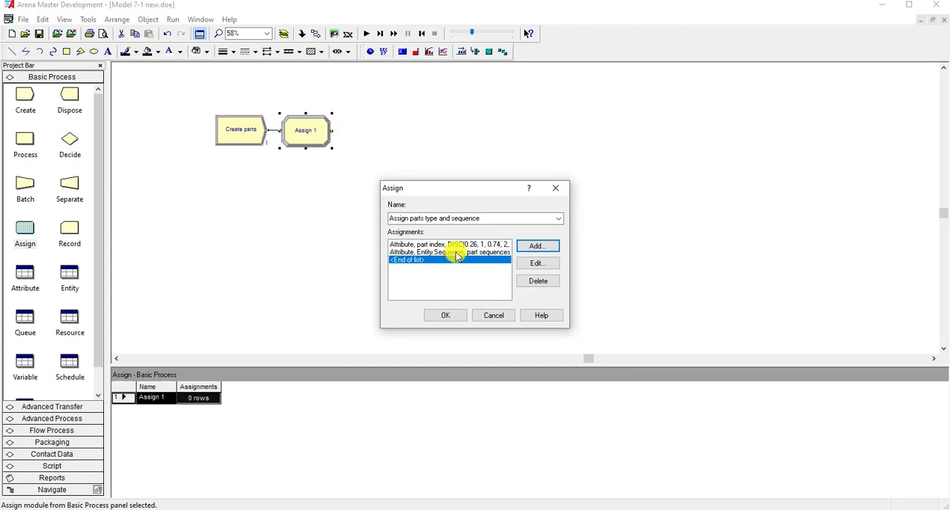
- Reopen the Entity.Sequence assignment and review the available attribute names
click(507, 253)
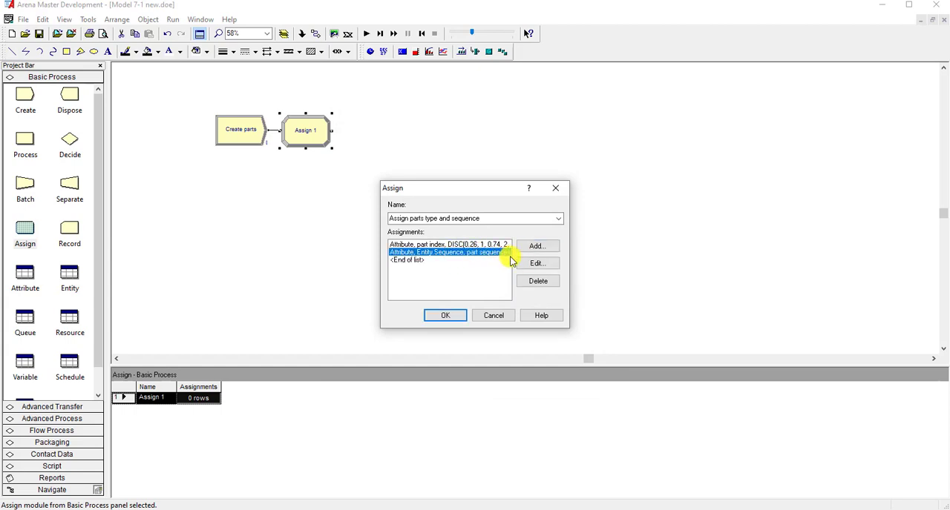
click(517, 263)
click(509, 243)
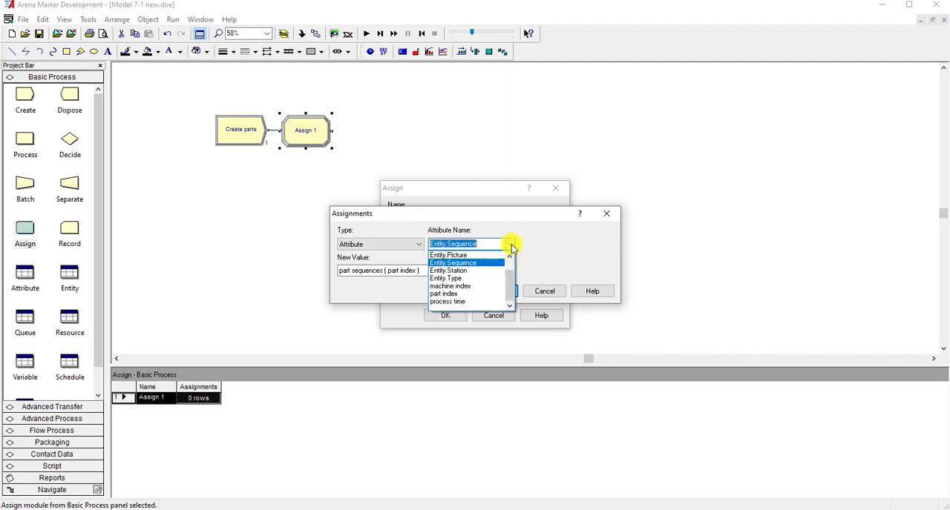
mouse_move(507, 276)
mouse_down()
mouse_move(508, 265)
mouse_move(507, 278)
mouse_up()
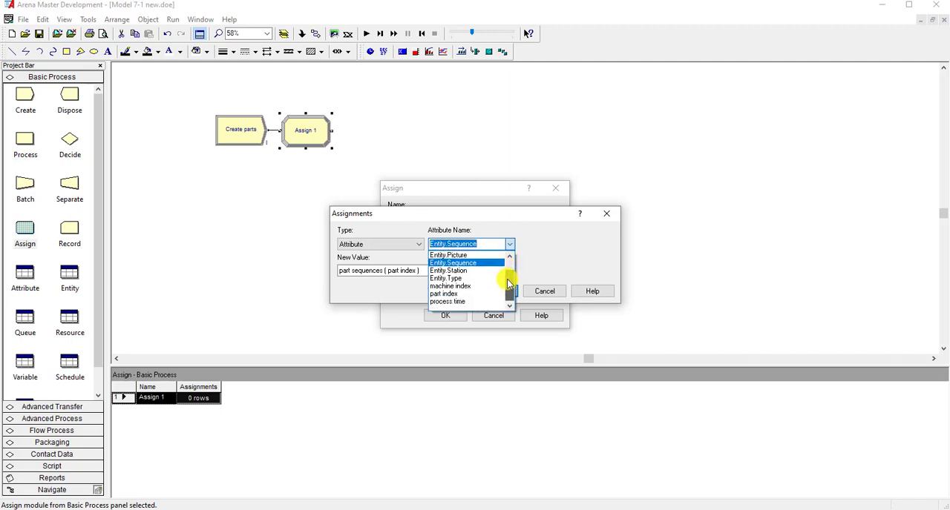
drag(508, 280, 509, 272)
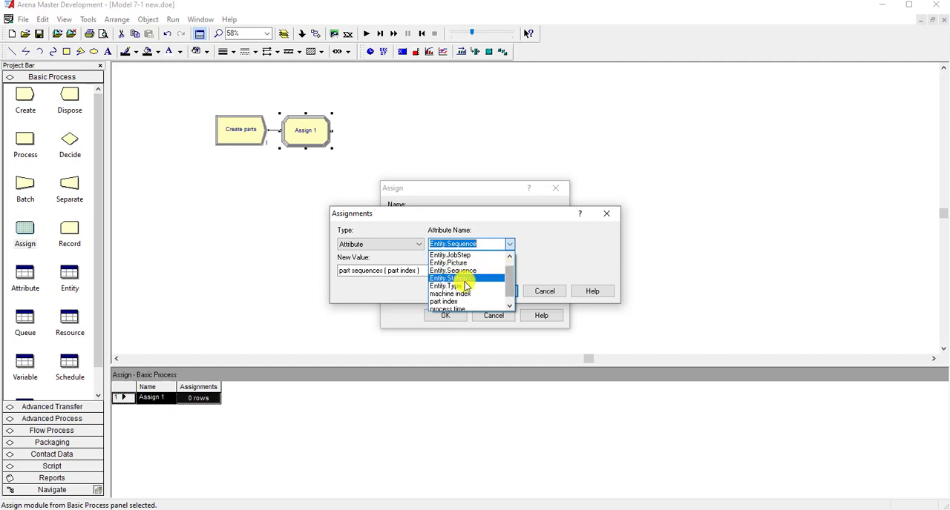
click(551, 267)
click(496, 291)
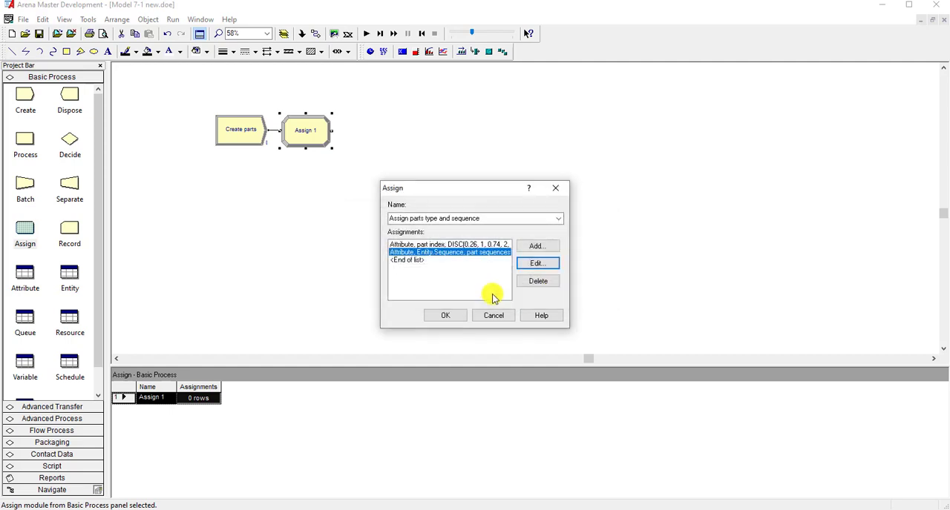
- Add a third assignment of type Attribute to the Assign module, with Entity.Type as the attribute
click(430, 261)
click(537, 248)
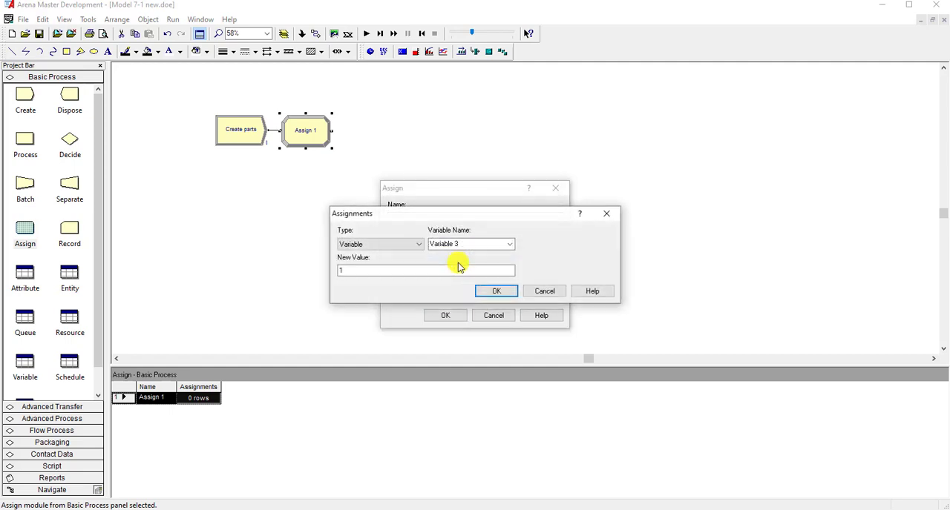
click(405, 245)
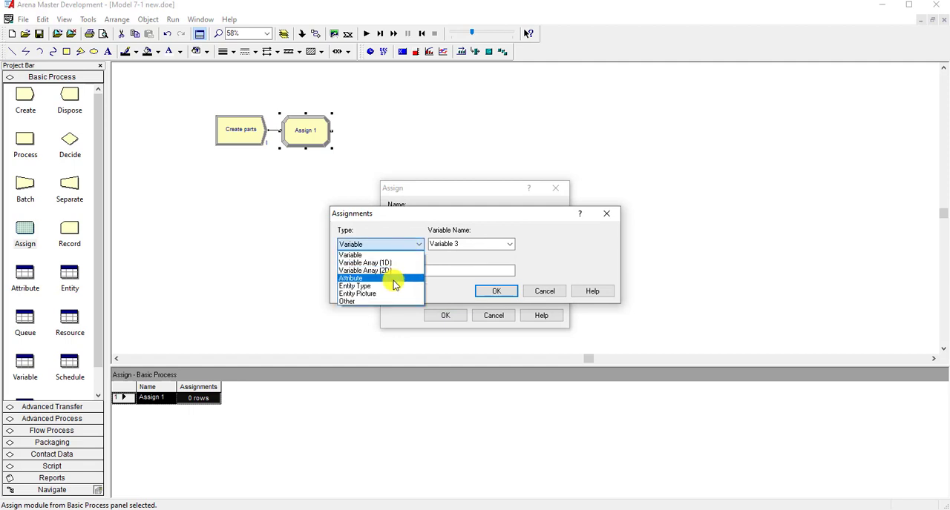
click(394, 279)
click(509, 244)
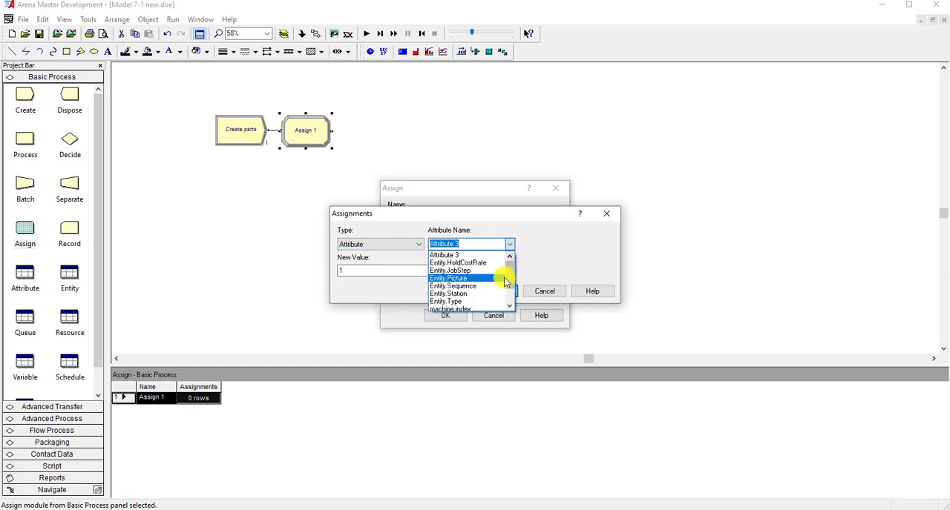
click(485, 302)
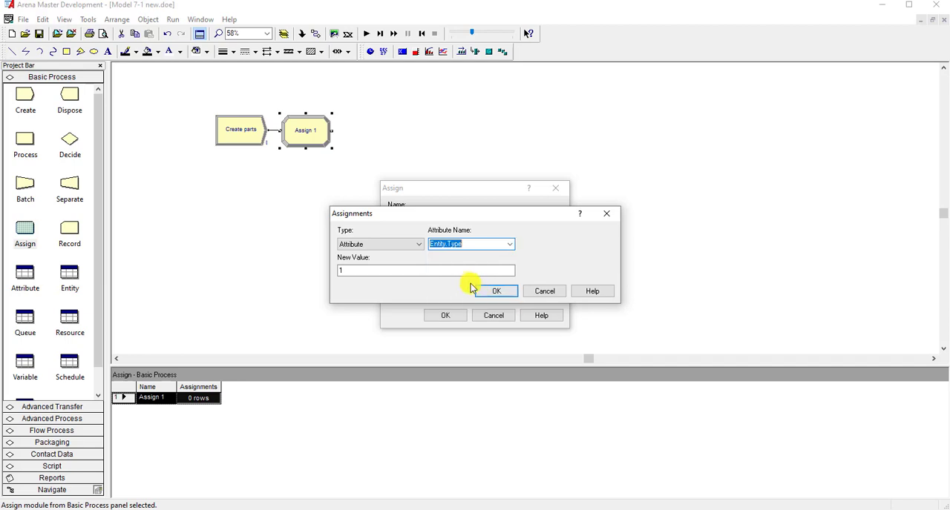
- Build the new value of Entity.Type in the Expression Builder, starting with Number In Set for the entity types set
click(454, 270)
right_click(457, 269)
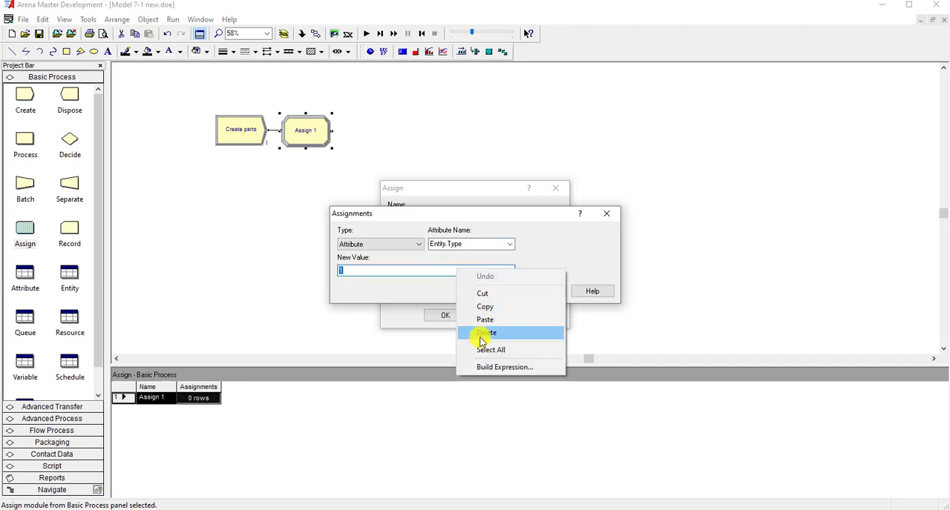
click(488, 367)
drag(470, 120, 550, 125)
scroll(534, 193, up, 1)
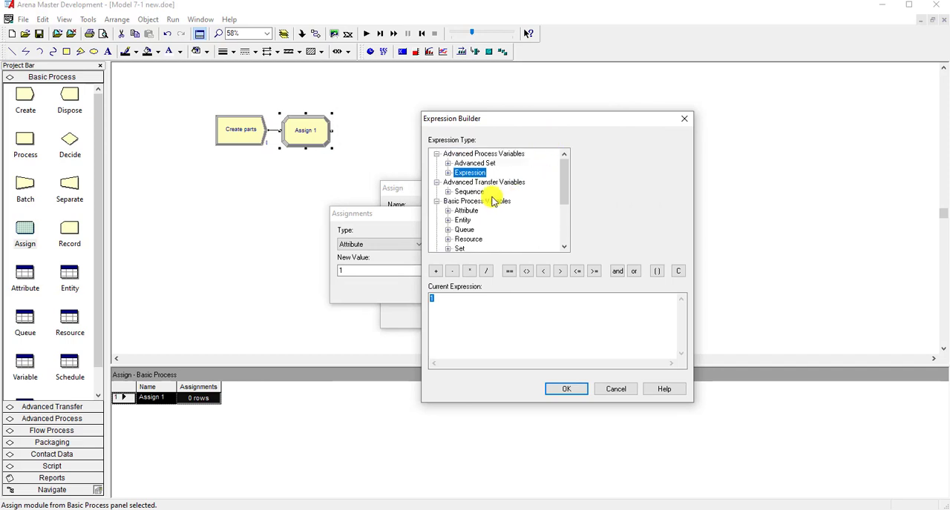
click(448, 164)
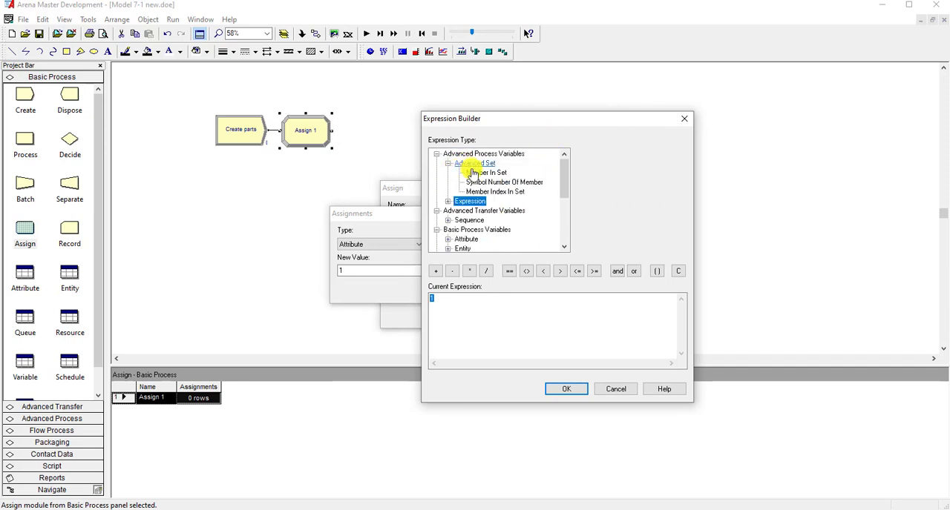
click(486, 172)
click(683, 154)
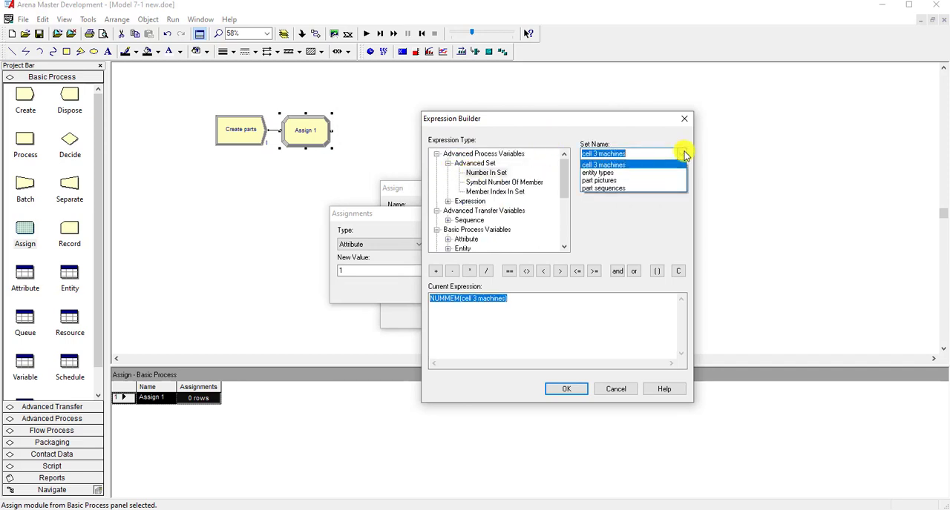
click(635, 173)
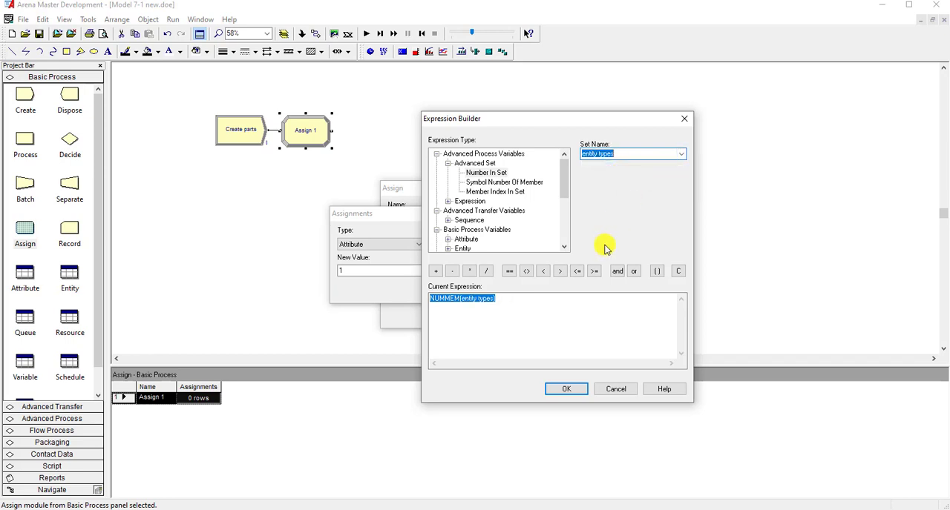
- Remove the NUMMEM function and its parentheses, leaving only entity types in the expression
key(BackSpace)
key(BackSpace)
key(BackSpace)
key(BackSpace)
key(BackSpace)
click(475, 301)
key(BackSpace)
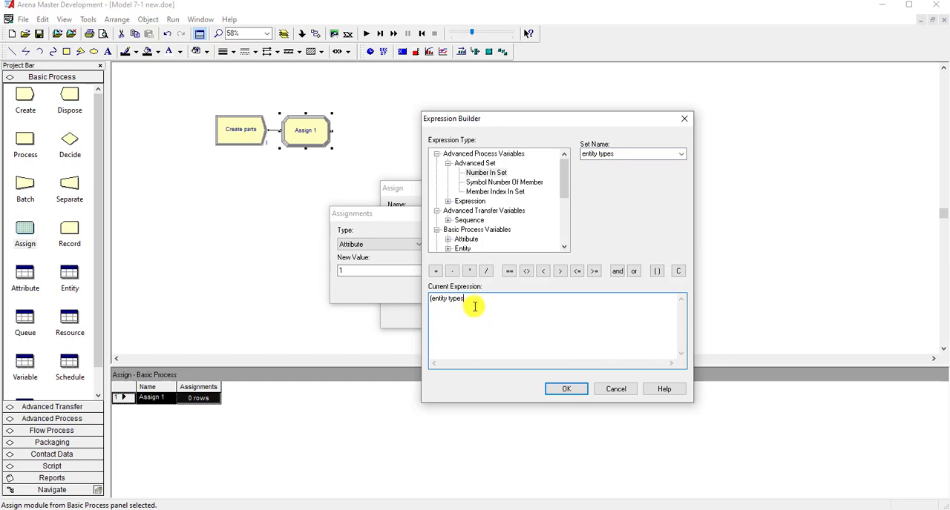
click(432, 299)
key(BackSpace)
click(476, 303)
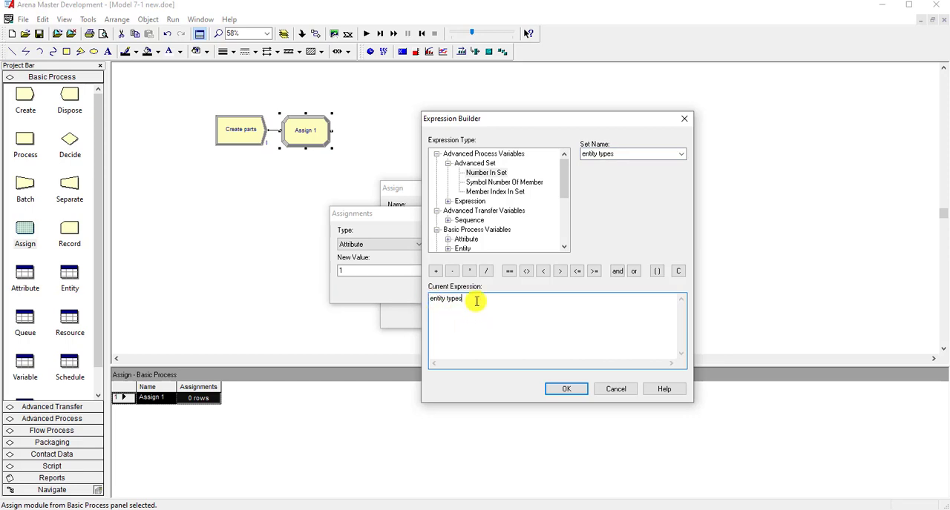
- Complete the Entity.Type value as entity types ( part index ) using the attribute's value, and accept the assignment
click(656, 270)
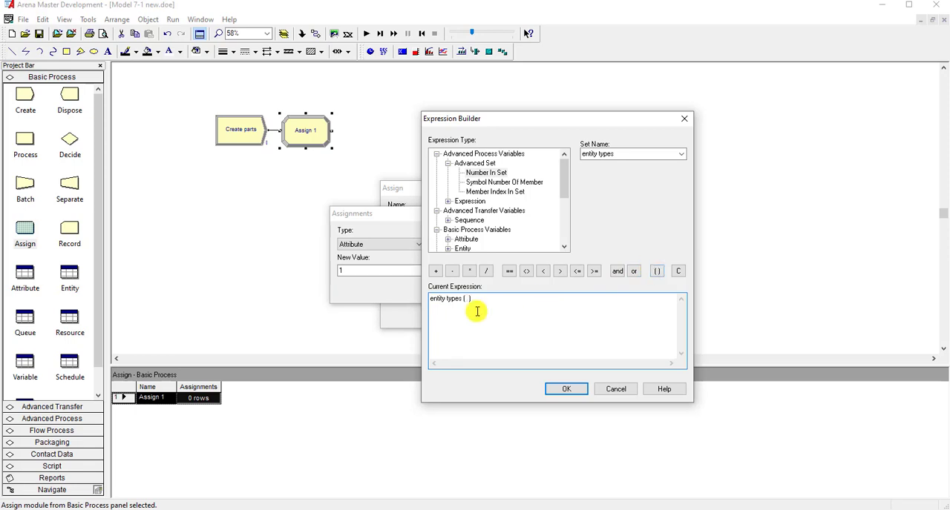
click(467, 239)
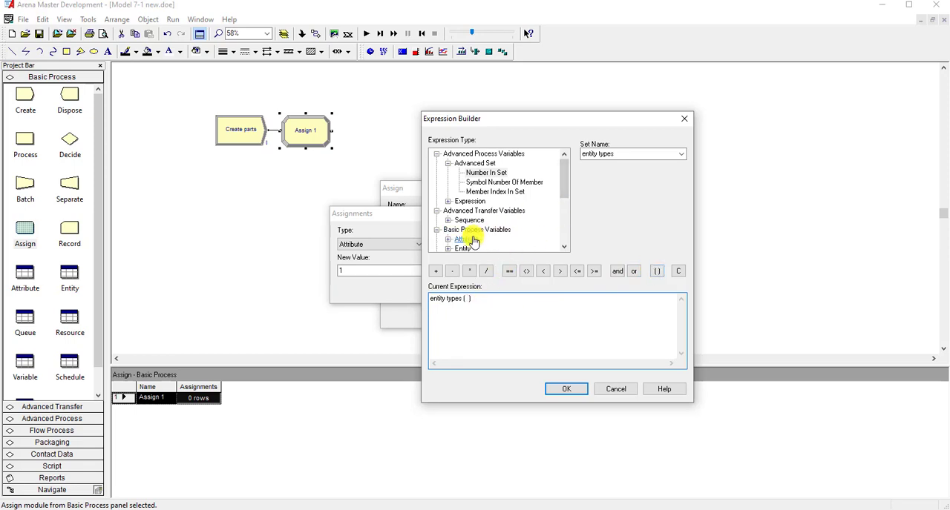
click(467, 193)
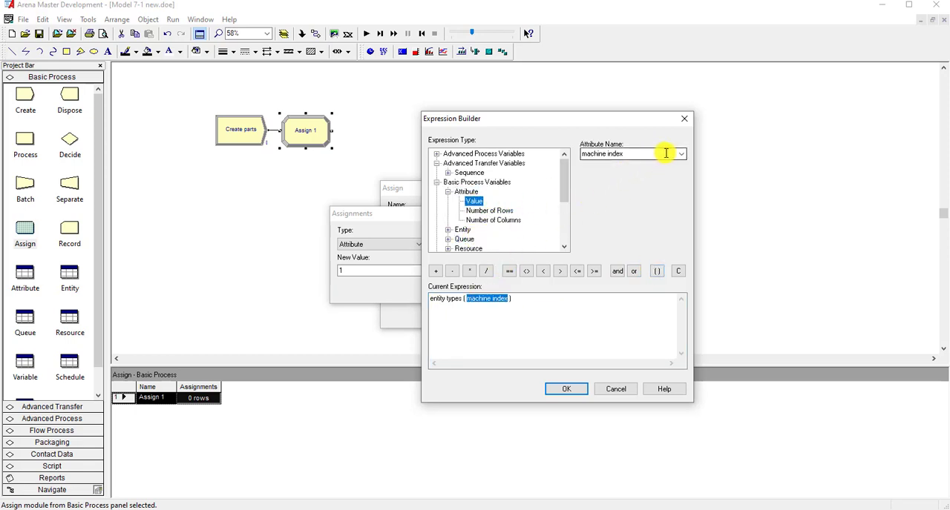
click(680, 155)
click(638, 160)
click(519, 299)
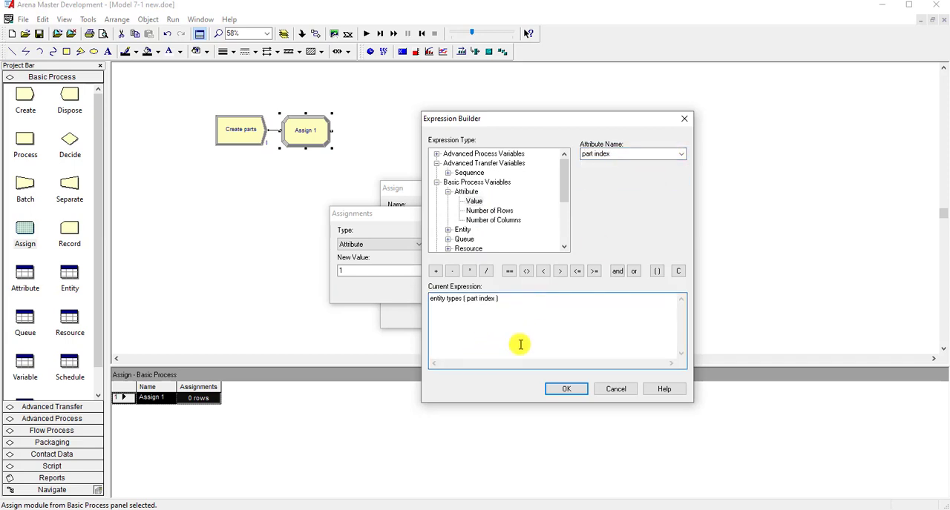
click(558, 390)
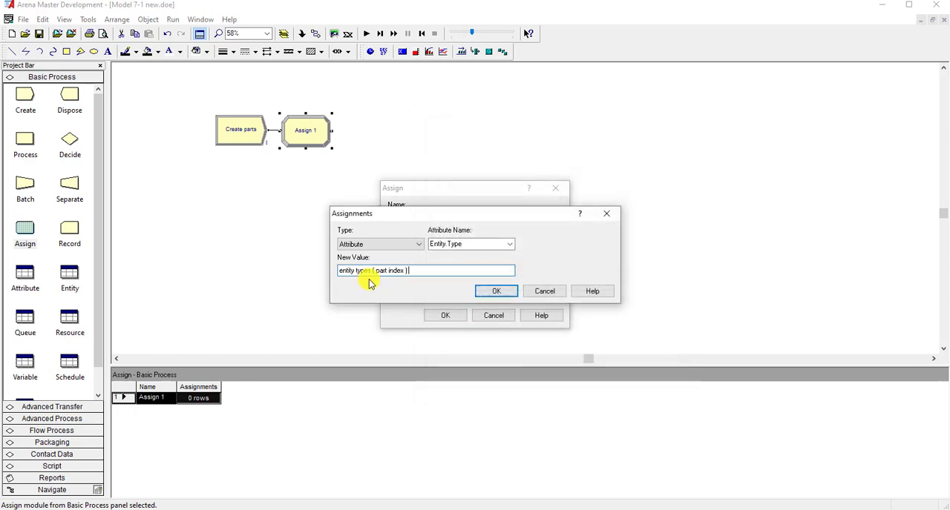
click(496, 292)
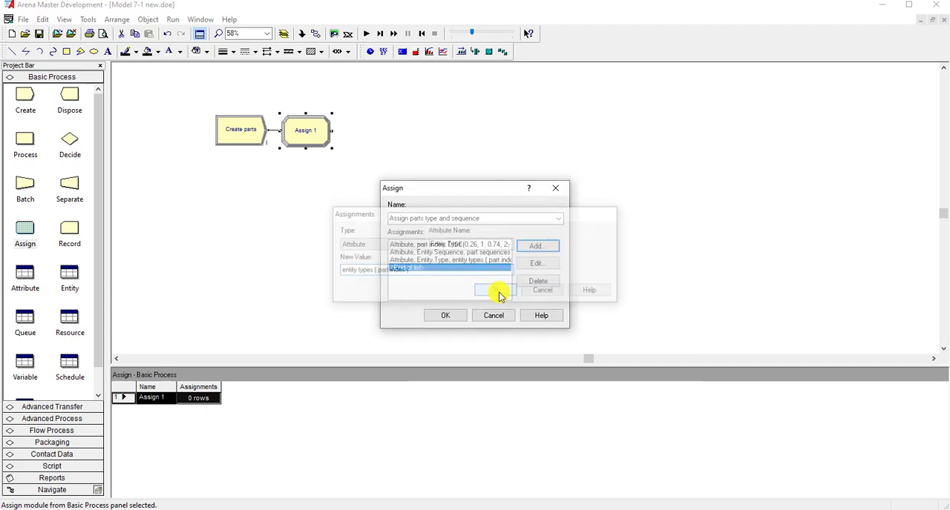
- Review the part index assignment's DISC expression and the other assignments listed in the Assign module
click(466, 244)
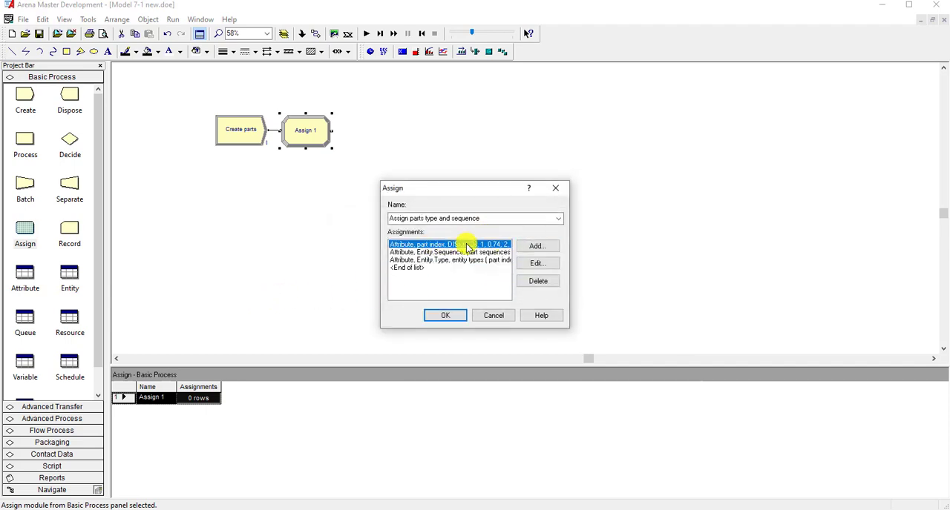
click(537, 263)
click(365, 270)
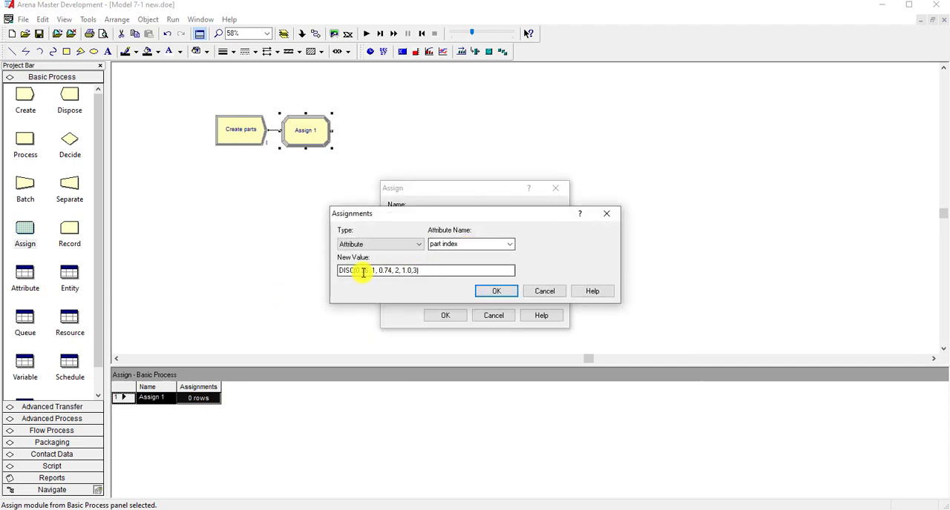
click(497, 291)
click(465, 252)
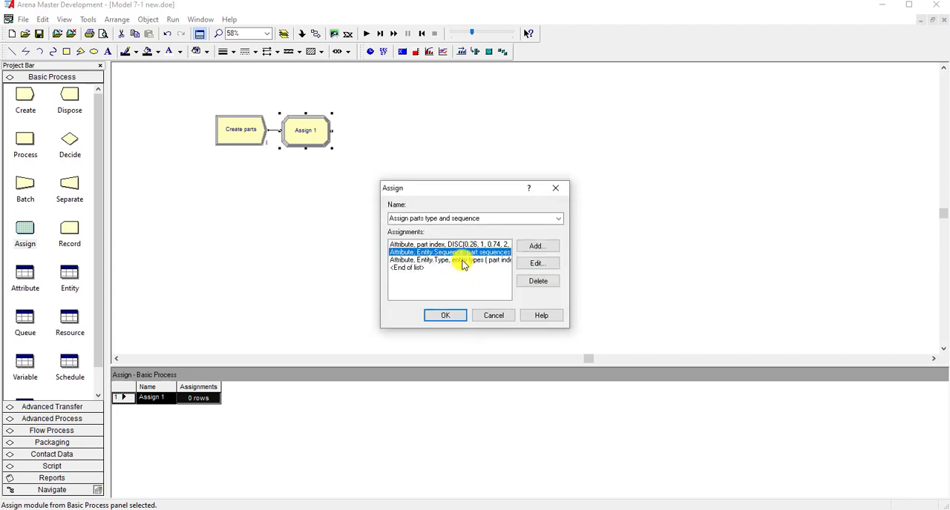
click(463, 261)
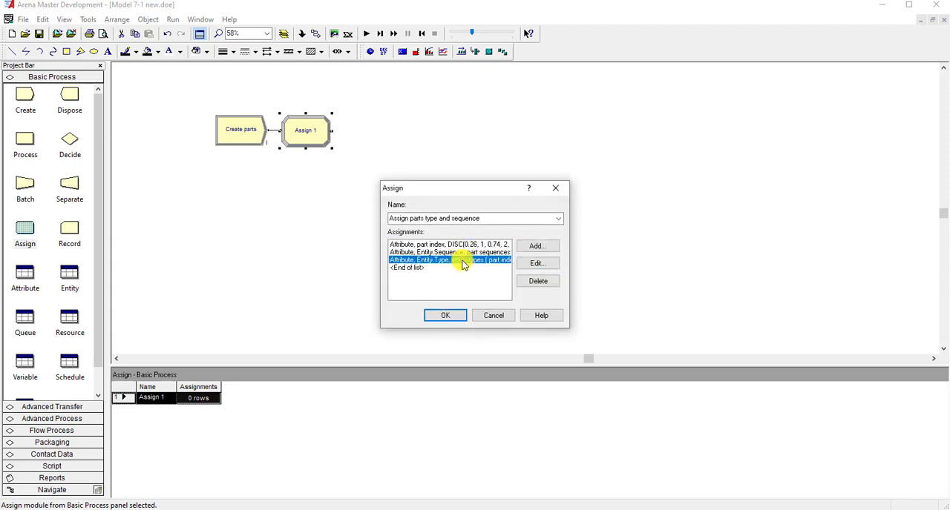
- Add a fourth assignment of type Attribute for Entity.Picture and open the Expression Builder for its new value
click(412, 267)
click(531, 247)
click(412, 245)
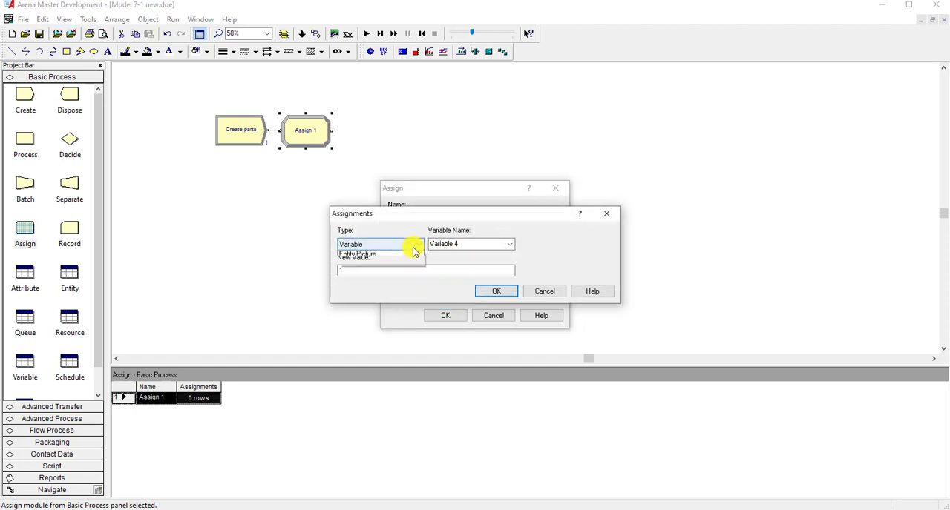
click(388, 275)
click(503, 244)
click(507, 244)
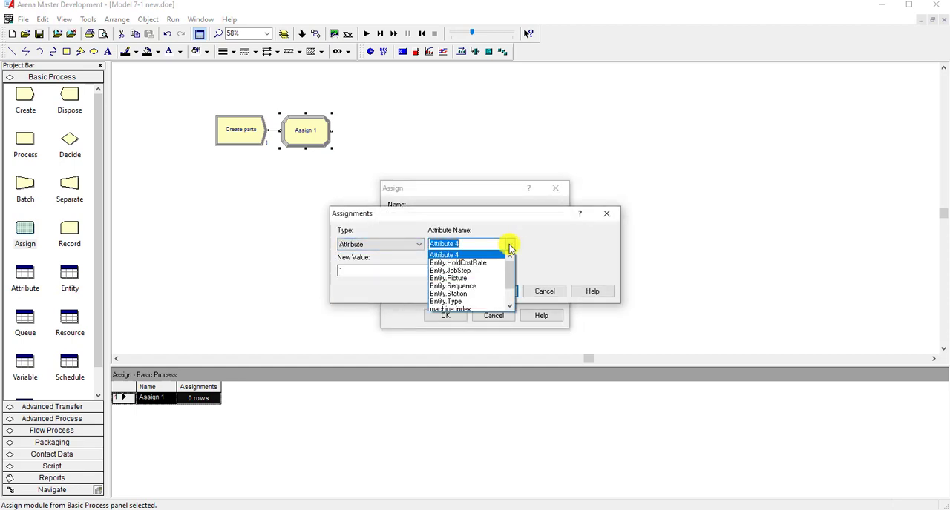
click(479, 279)
right_click(421, 272)
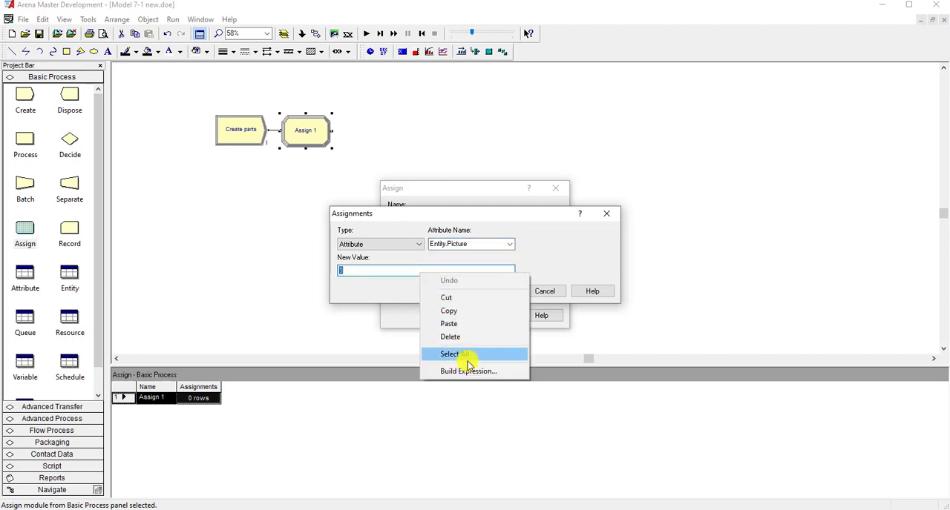
click(468, 371)
double_click(389, 151)
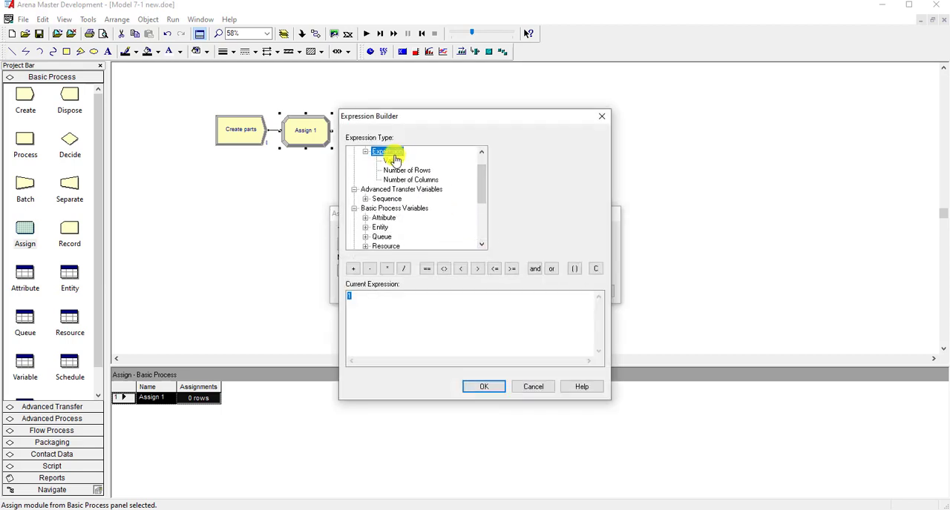
click(392, 160)
click(599, 152)
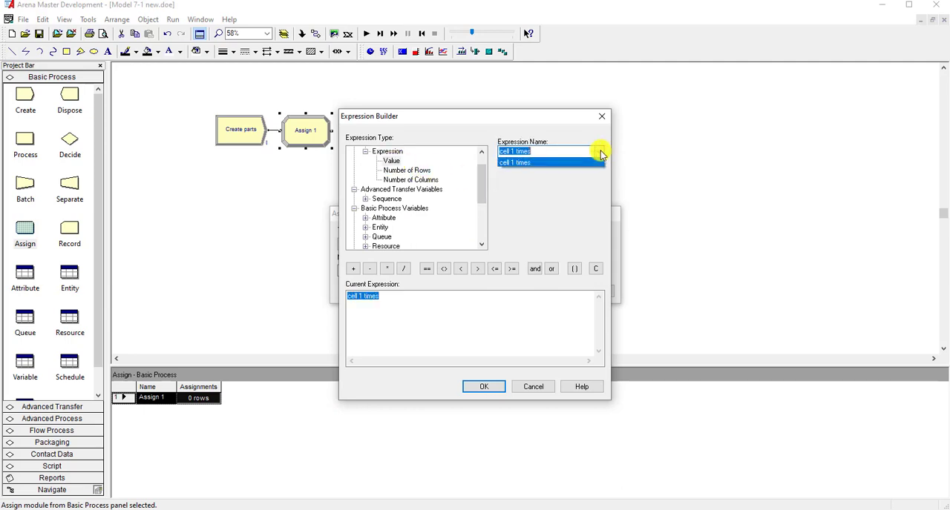
click(475, 182)
- Insert Number In Set for the part pictures set, and strip the NUMMEM function and parentheses to leave only part pictures
click(482, 152)
click(481, 151)
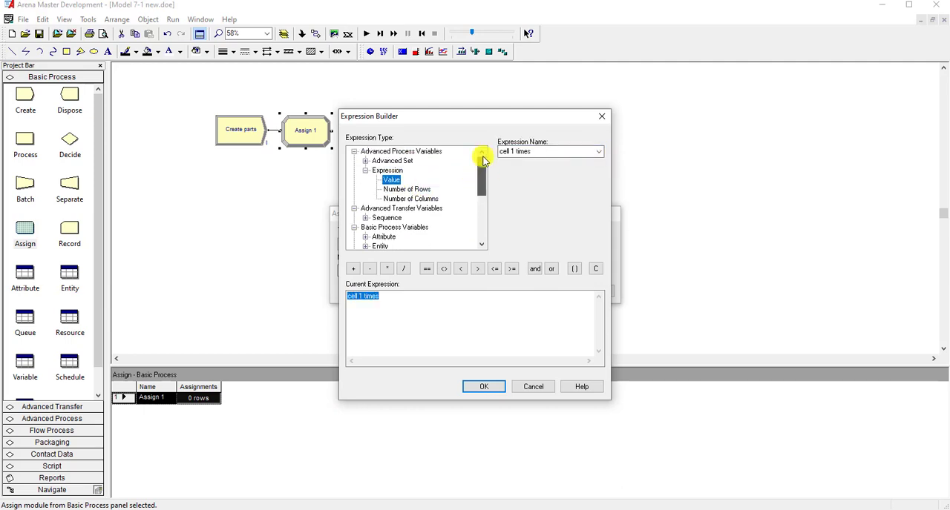
double_click(392, 161)
click(404, 170)
click(599, 152)
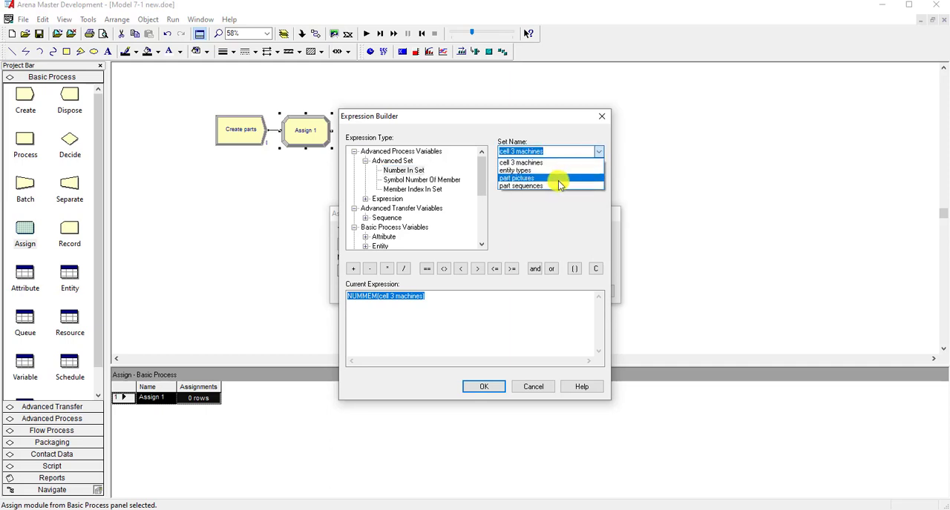
click(558, 178)
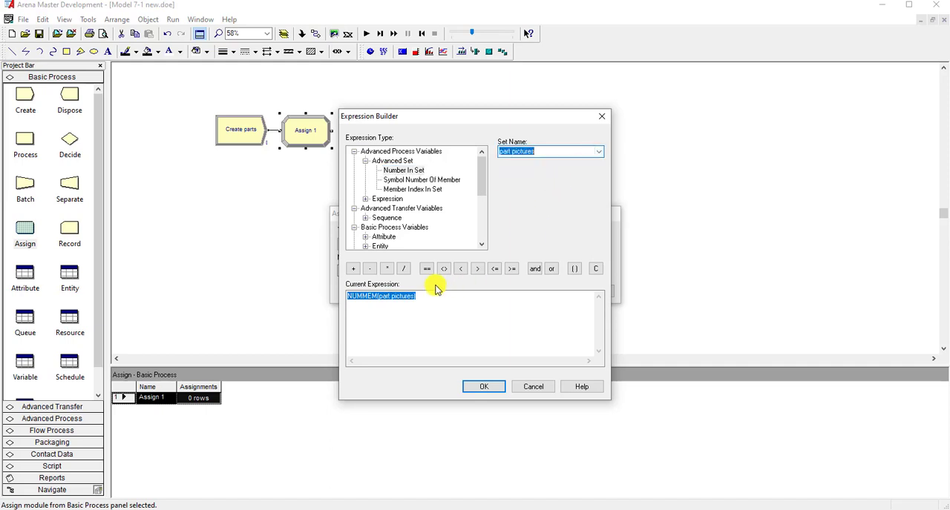
click(370, 295)
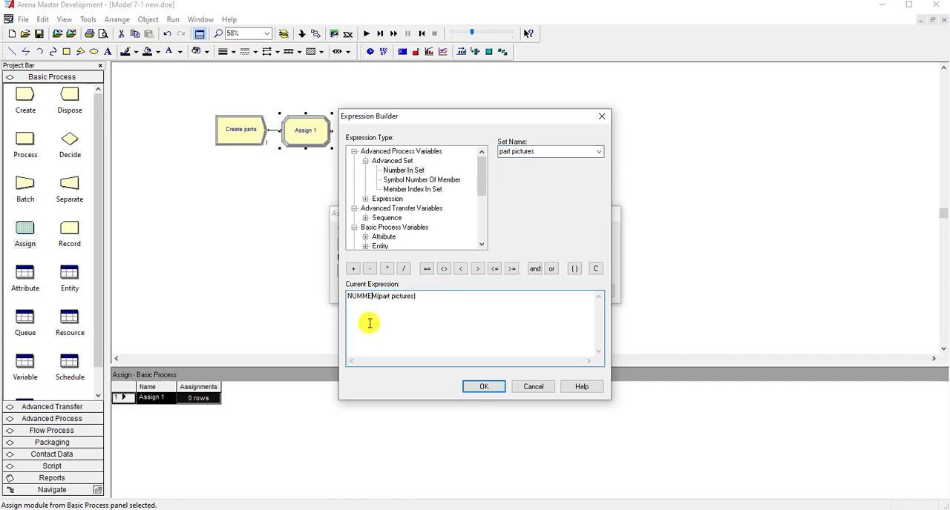
key(BackSpace)
key(BackSpace)
key(BackSpace)
key(BackSpace)
key(BackSpace)
key(Delete)
key(Delete)
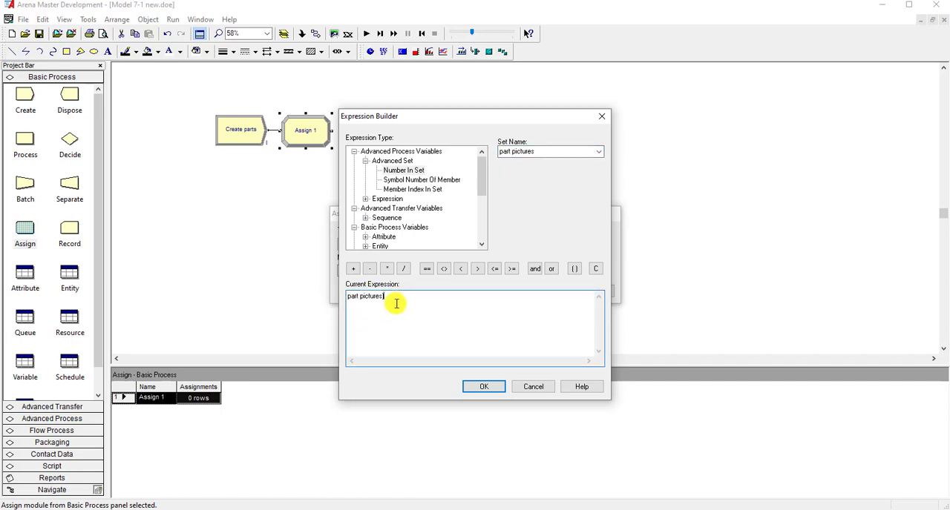
- Complete the Entity.Picture value as part pictures ( part index ), then accept the assignment and the Assign module
click(575, 269)
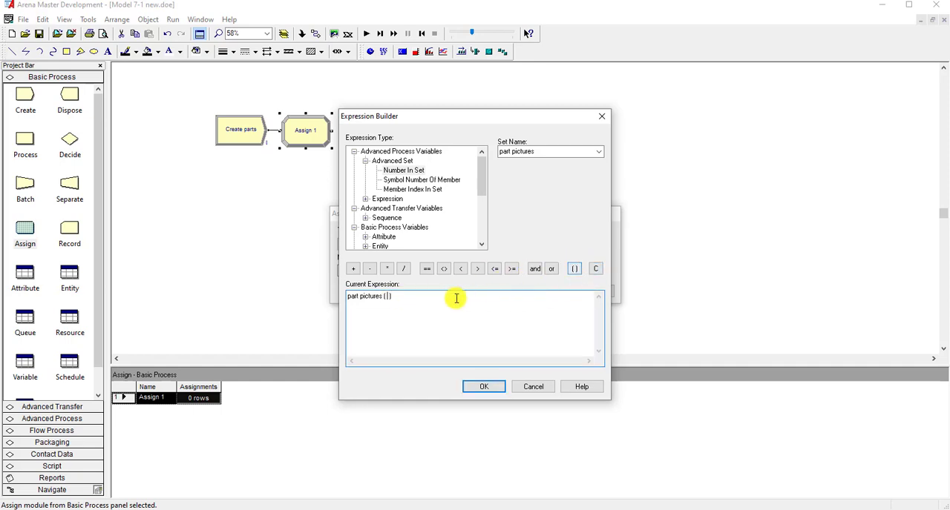
double_click(384, 237)
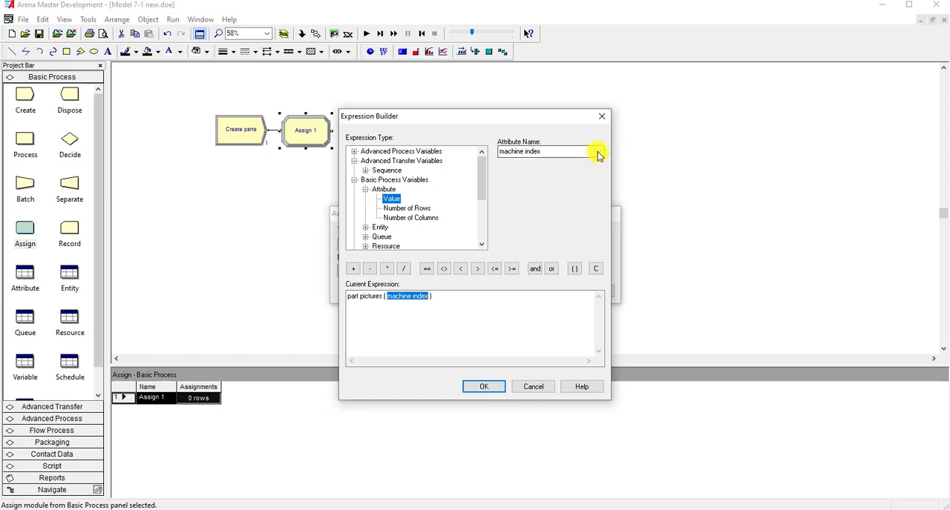
click(598, 152)
click(557, 184)
click(452, 311)
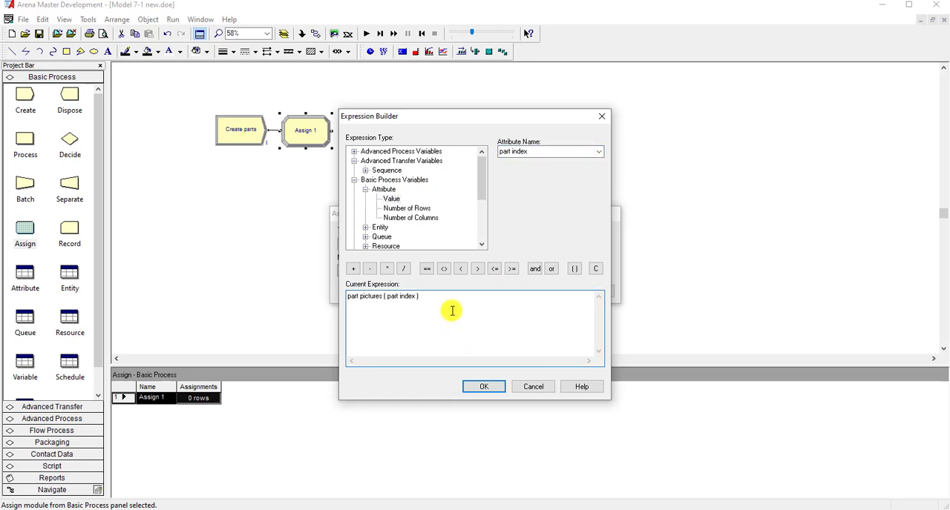
click(478, 387)
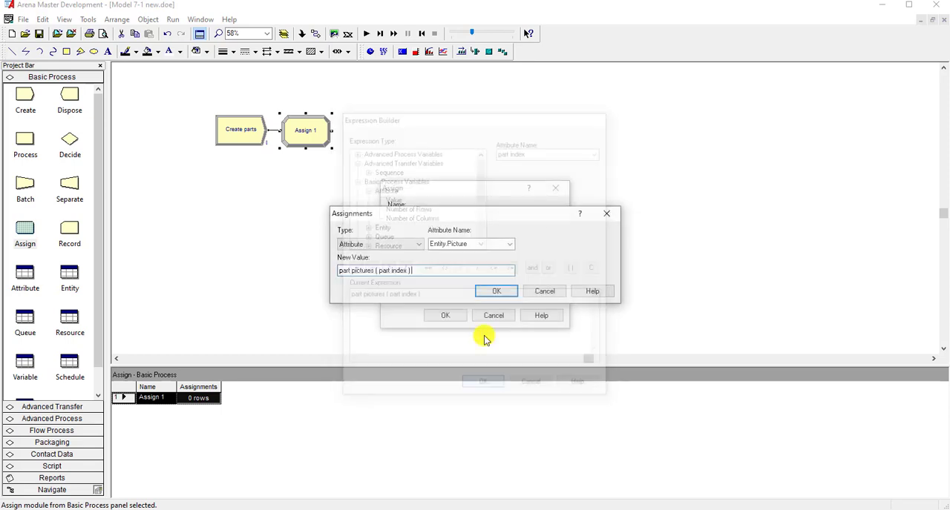
click(493, 291)
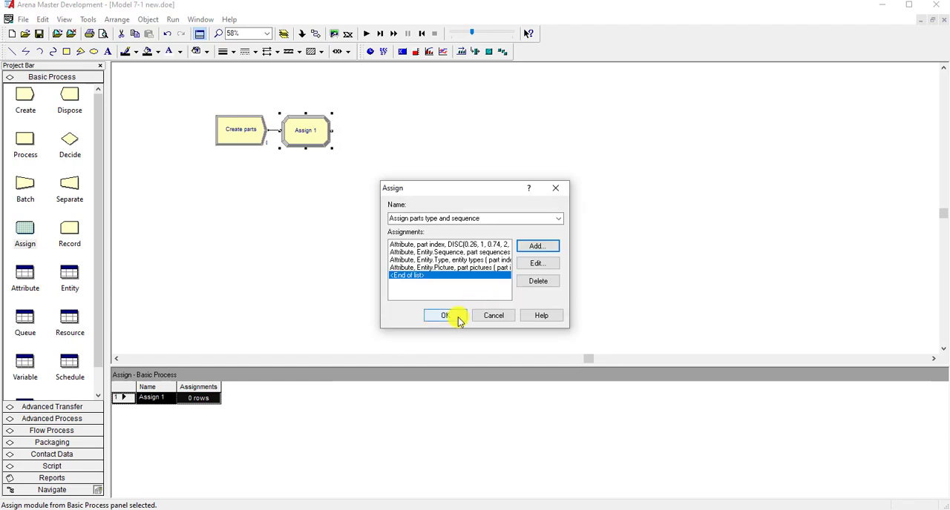
click(446, 316)
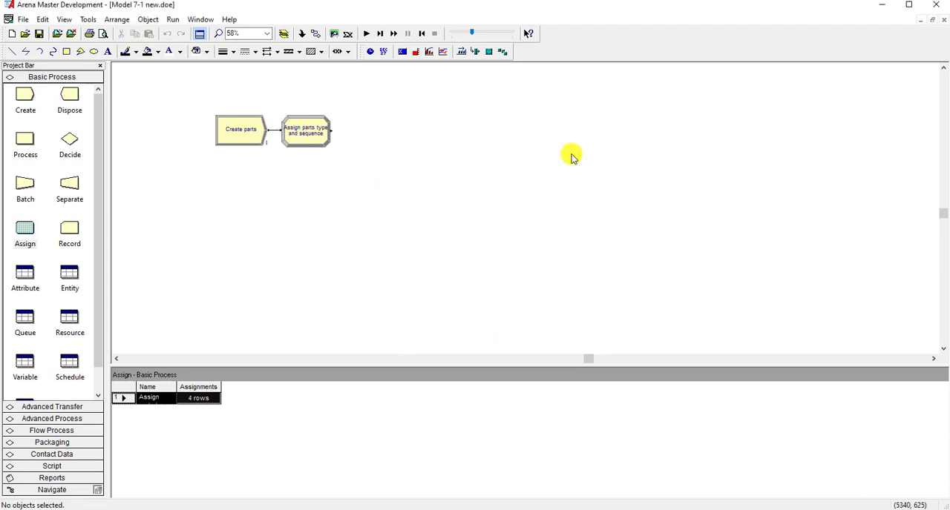
- Place an Advanced Transfer Station module connected after the Assign module and adjust the positions of both modules
click(63, 408)
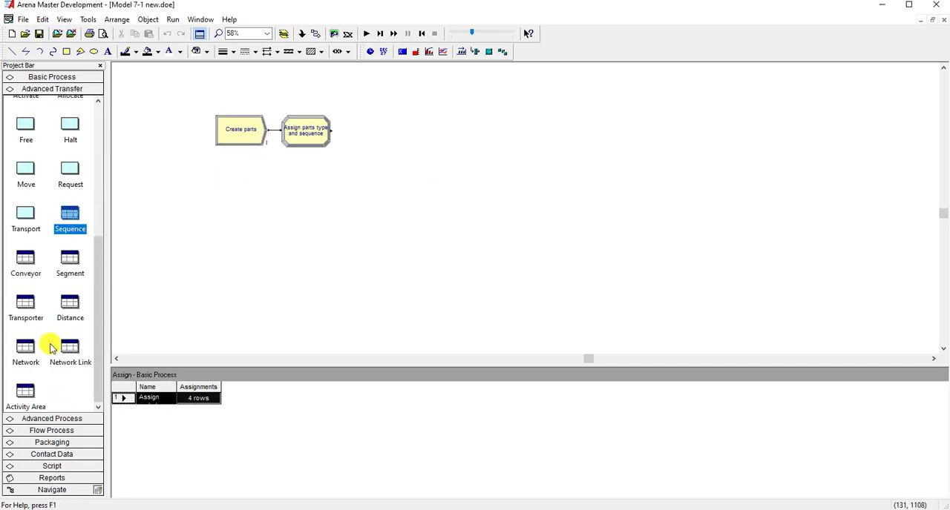
scroll(38, 296, up, 5)
click(25, 199)
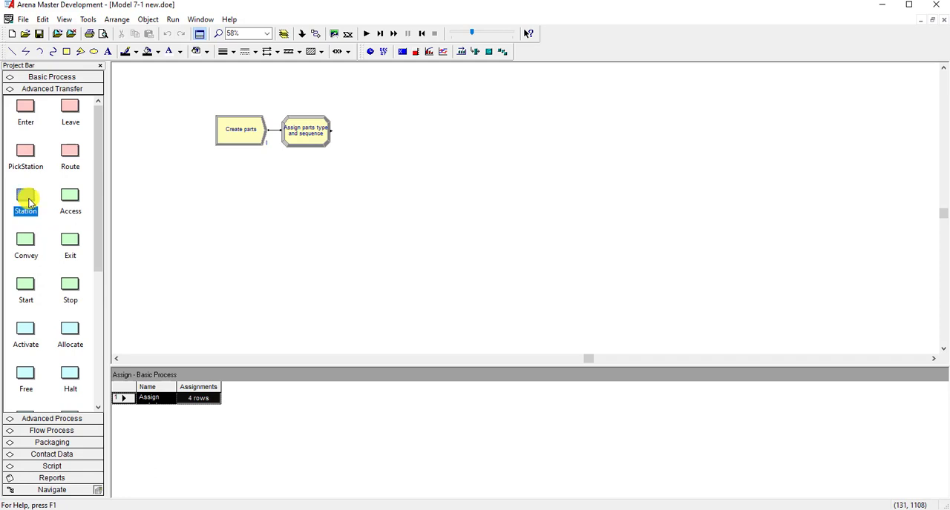
click(307, 131)
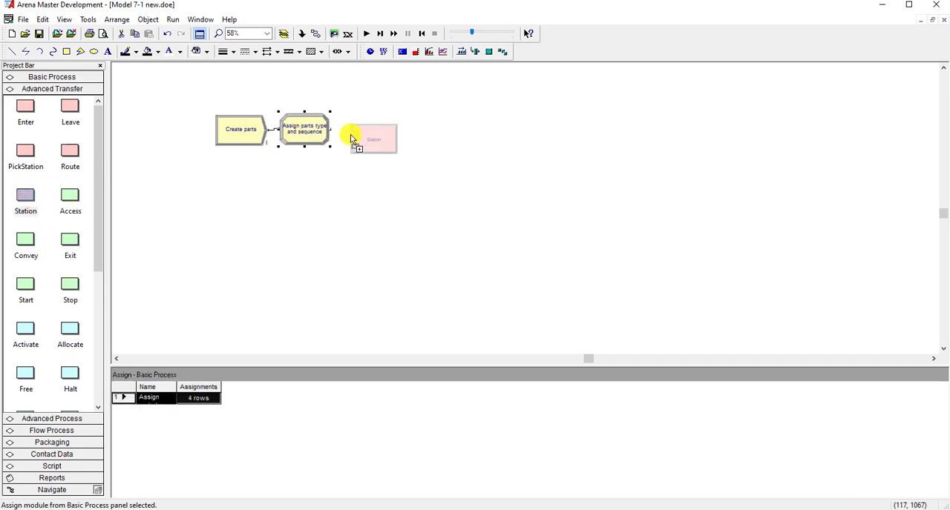
click(347, 132)
click(319, 137)
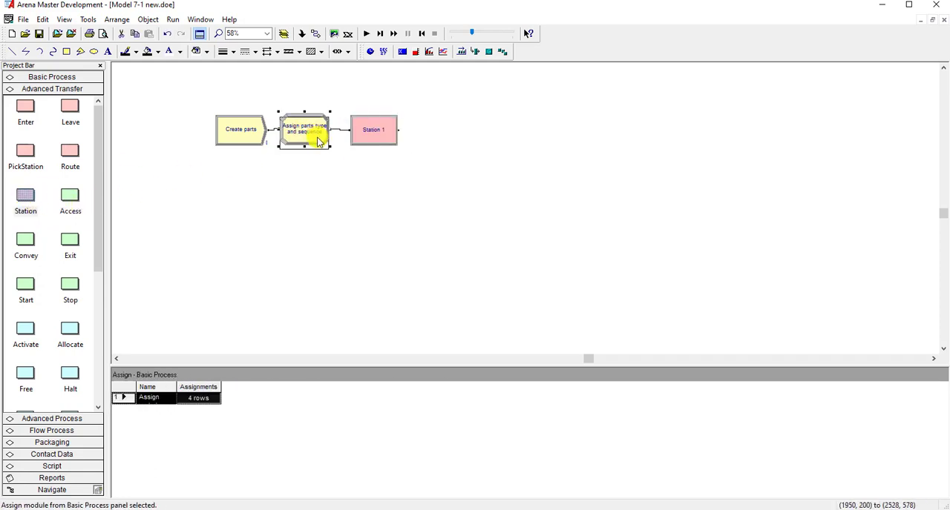
click(364, 139)
click(303, 143)
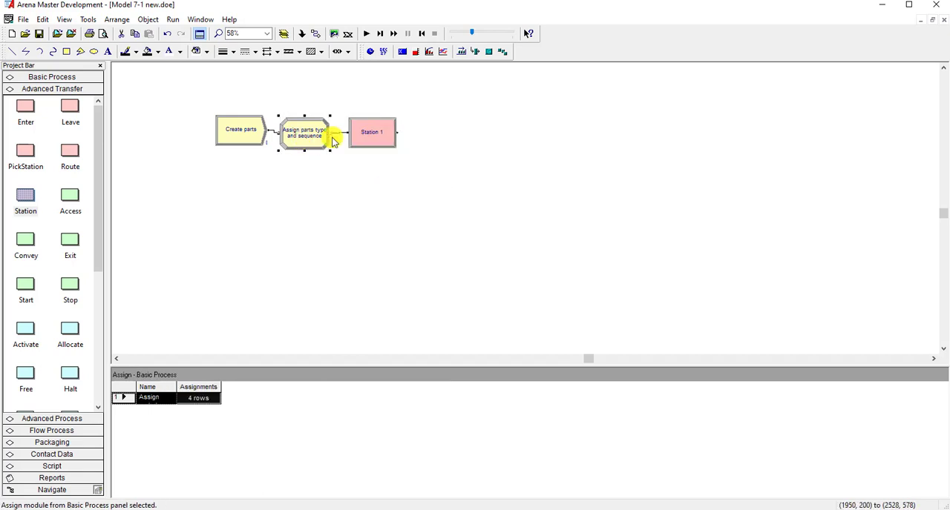
- Name the Station module order release Station and set its station name to Station release
double_click(367, 141)
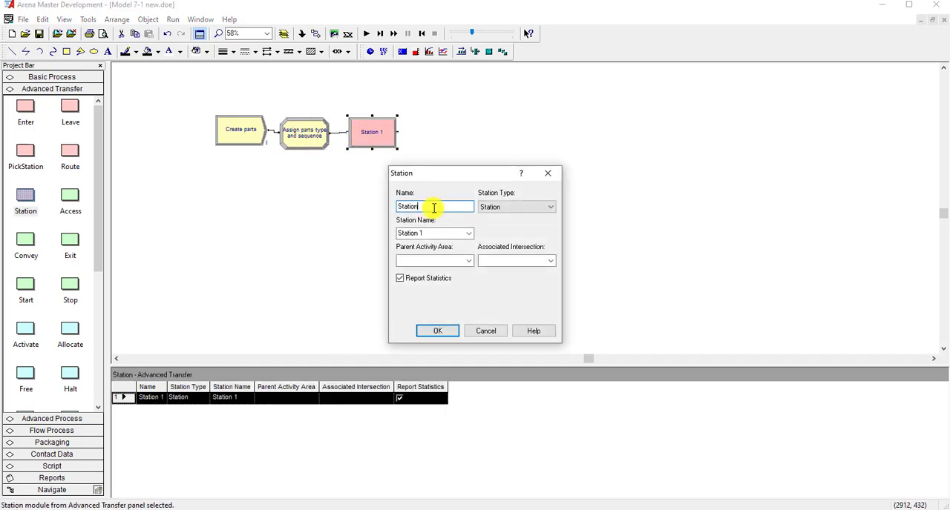
key(BackSpace)
key(BackSpace)
key(BackSpace)
key(BackSpace)
key(BackSpace)
key(BackSpace)
key(BackSpace)
click(401, 208)
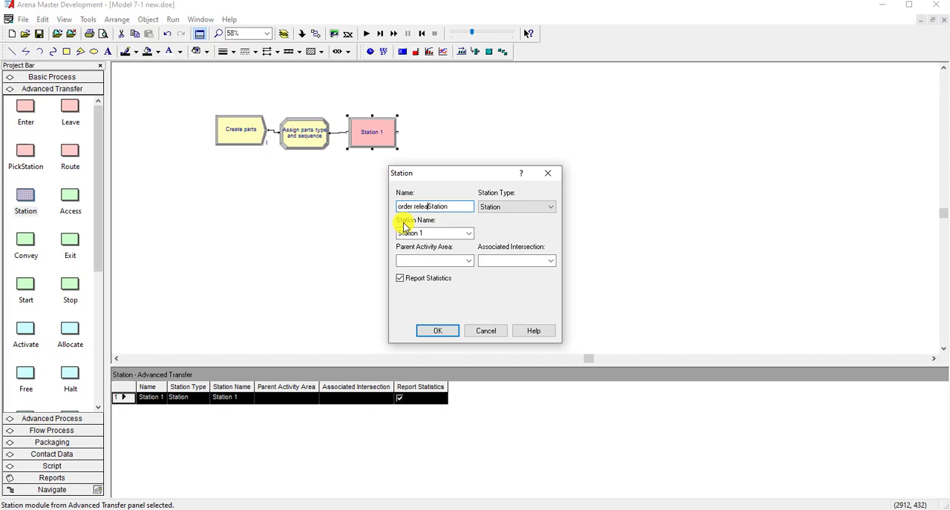
click(438, 233)
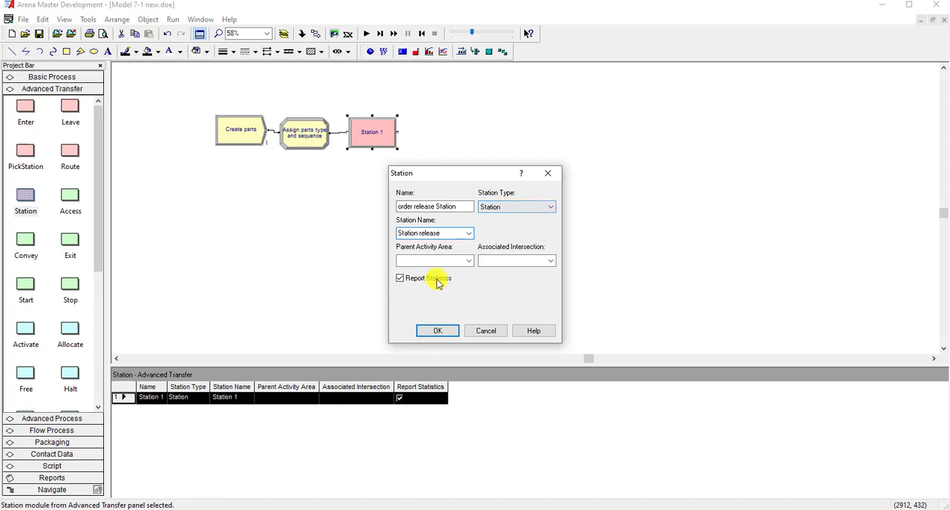
click(435, 331)
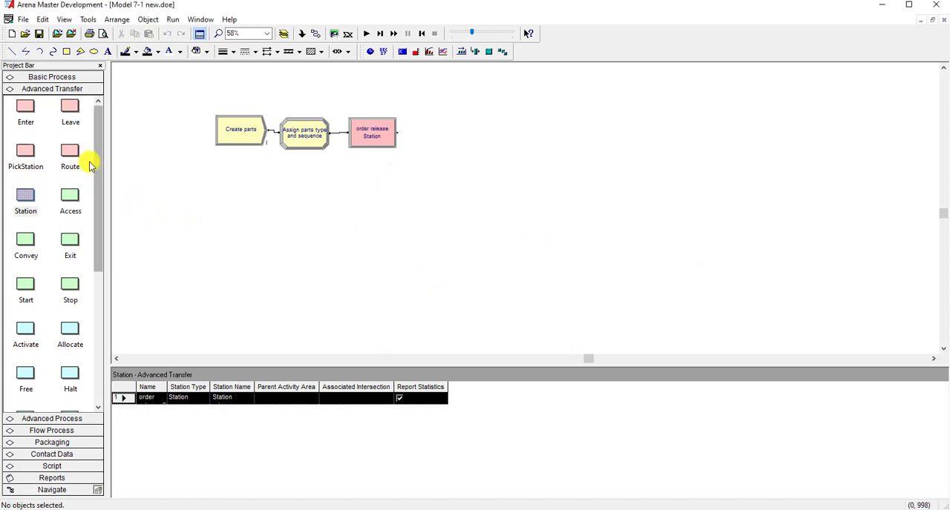
- Place a Route module connected after order release Station and name it start sequence
click(371, 138)
click(69, 151)
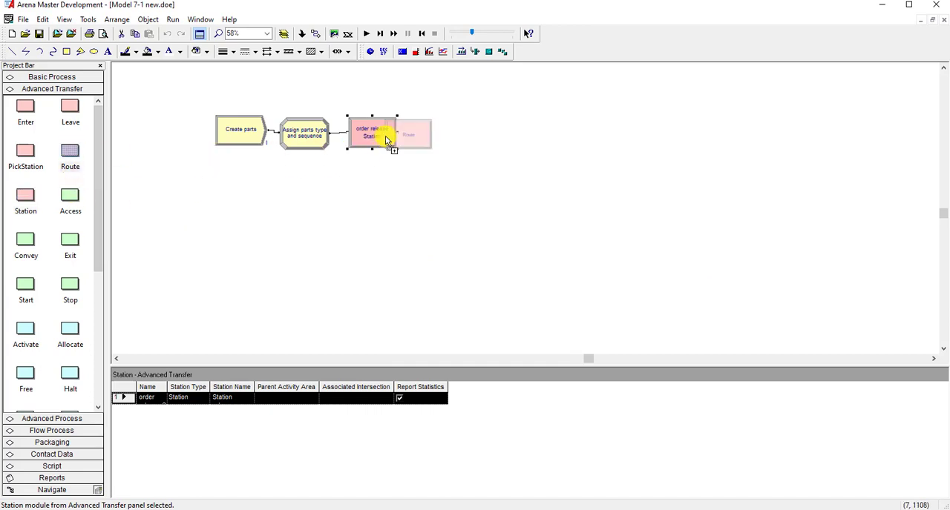
click(414, 142)
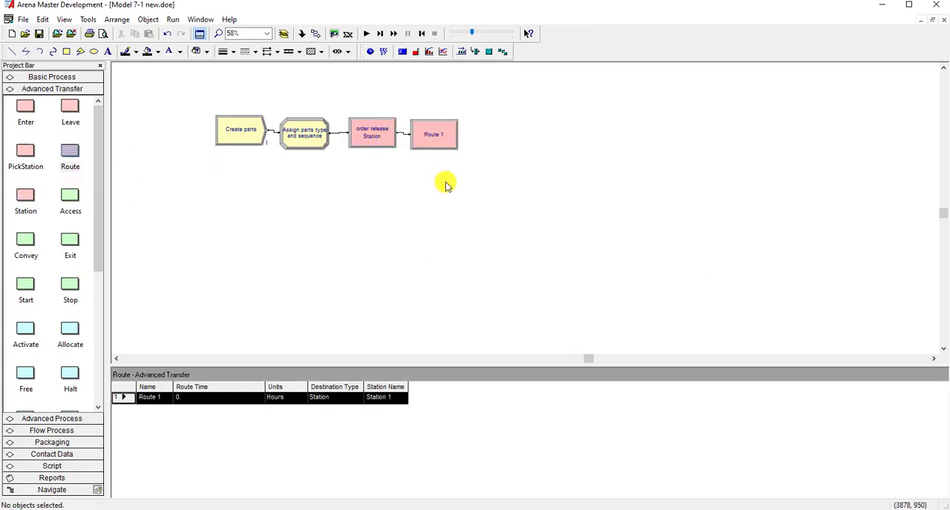
double_click(438, 144)
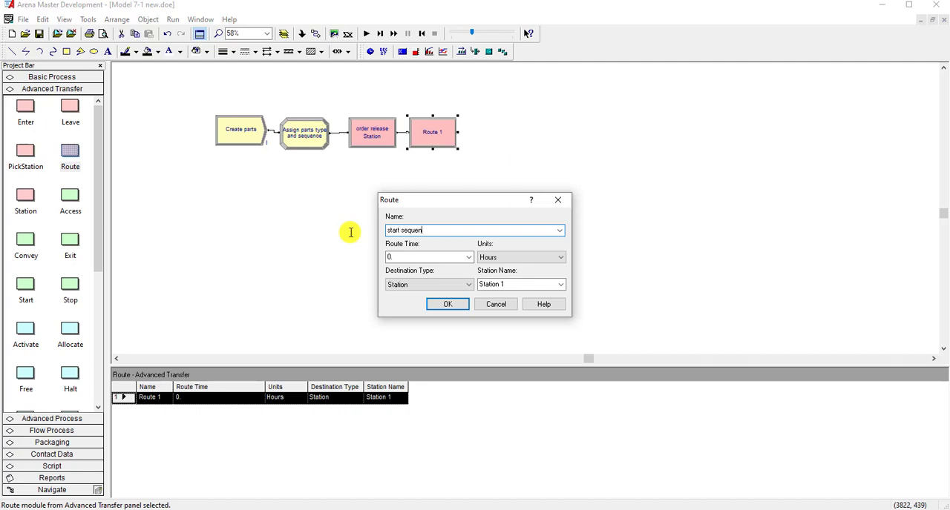
- Build the route time expression from the current value of the transfer time variable
drag(388, 257, 405, 258)
right_click(405, 259)
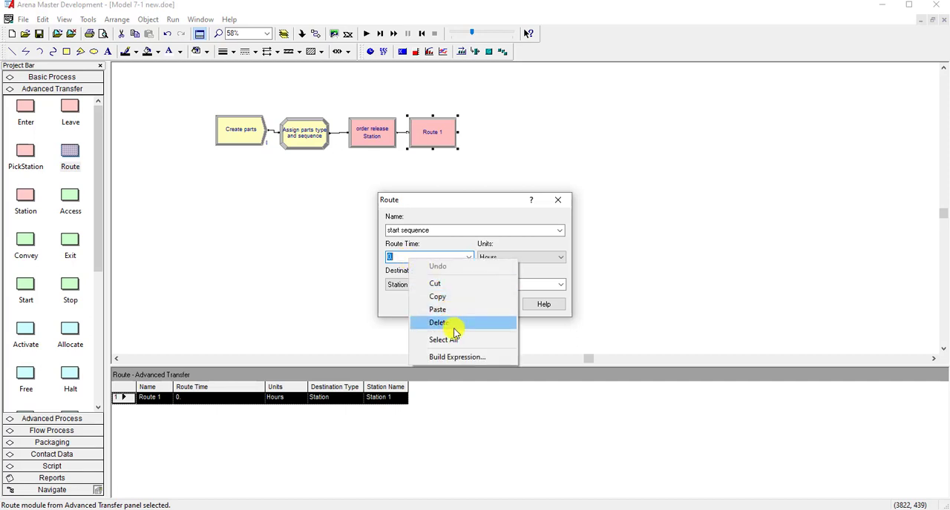
click(455, 357)
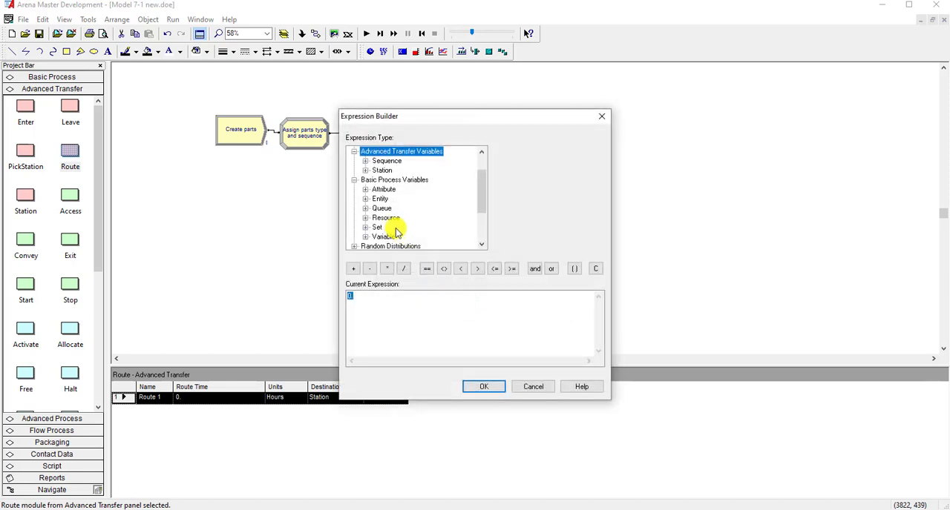
click(381, 192)
scroll(387, 225, down, 1)
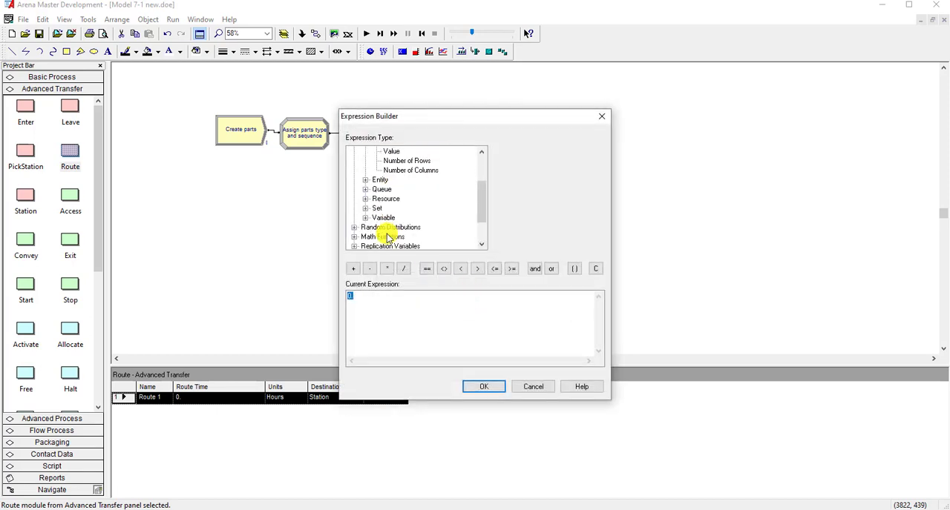
click(383, 217)
click(417, 189)
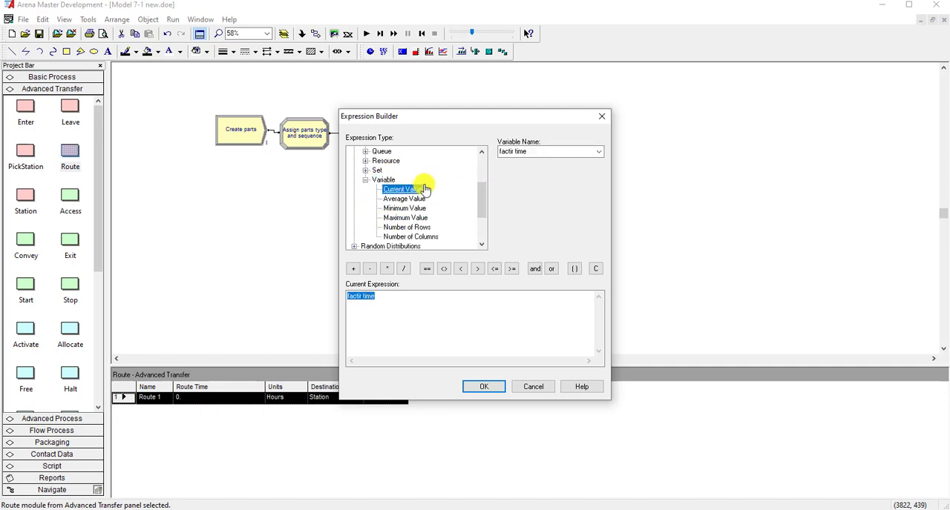
click(598, 151)
click(573, 171)
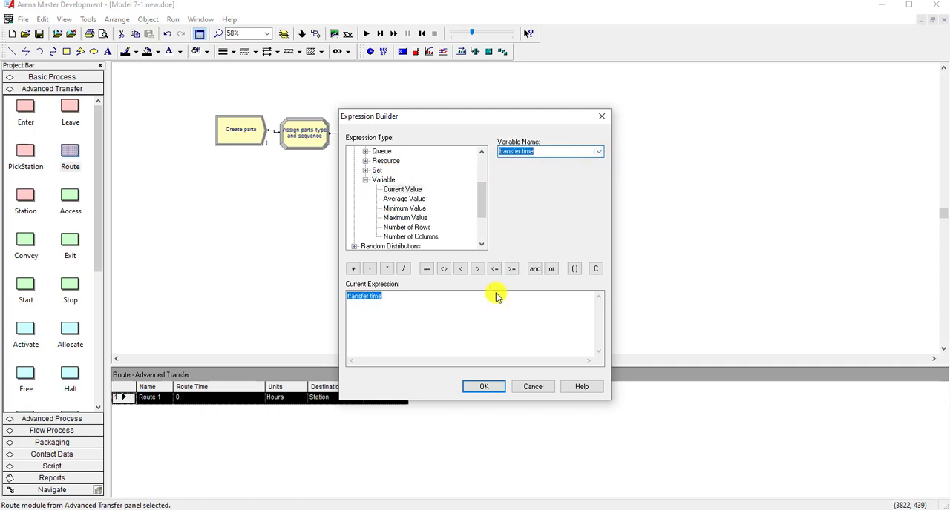
click(483, 386)
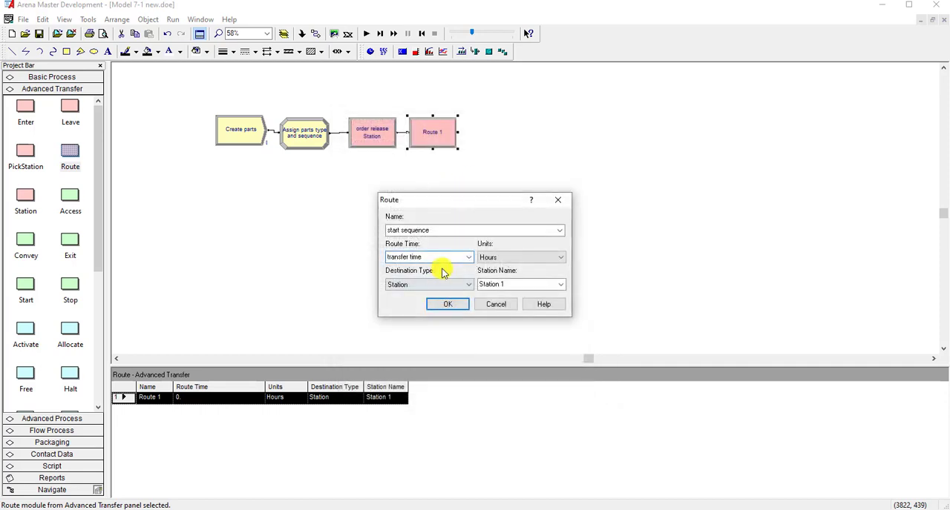
- Set the route time units to Minutes and the destination type to By Sequence, then accept the Route module
click(491, 257)
click(504, 276)
click(446, 285)
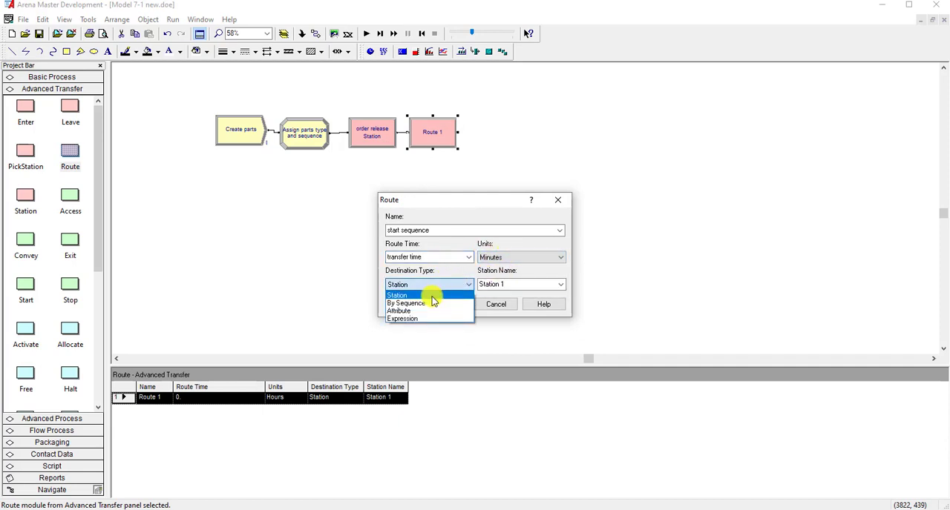
click(431, 304)
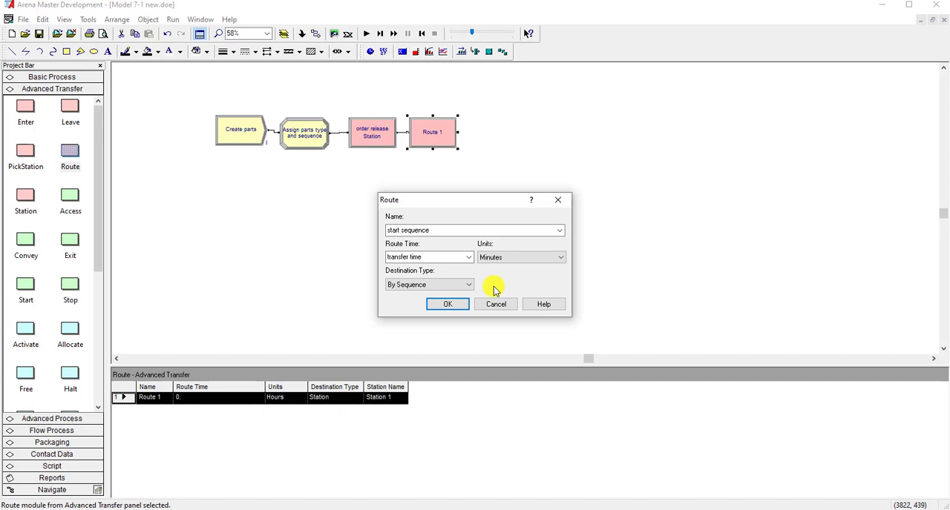
click(448, 306)
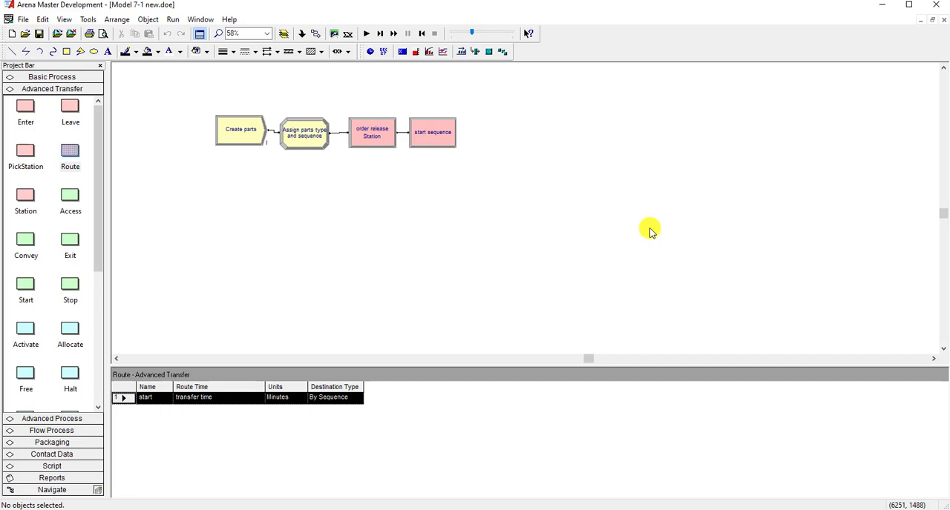
- Place a Station module below Create parts, name it cell 1 station and set its station name to cell 1
drag(29, 197, 216, 197)
double_click(233, 195)
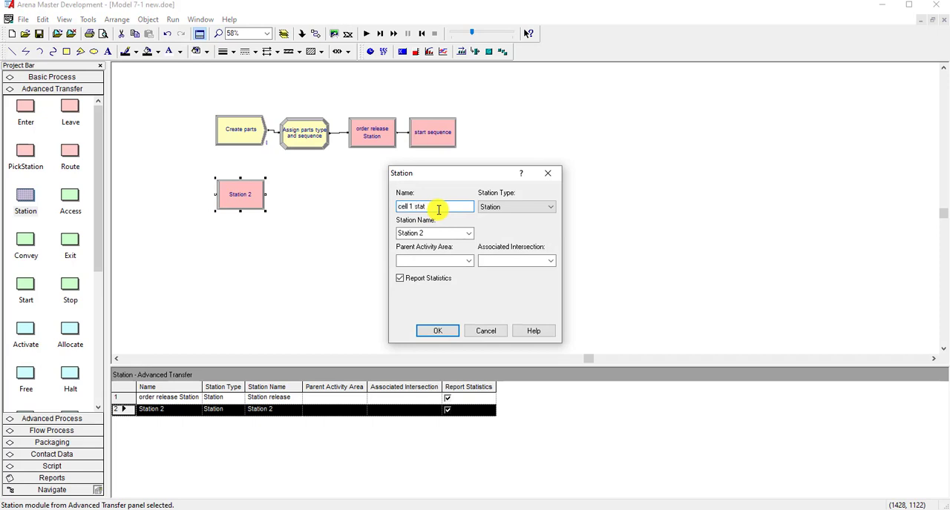
text(cell 1 station)
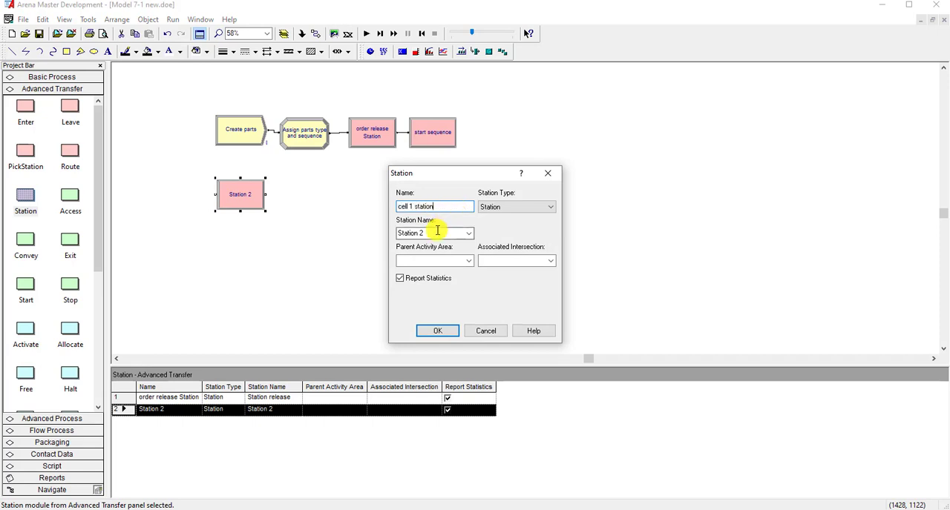
click(438, 233)
text(cell 1)
click(437, 331)
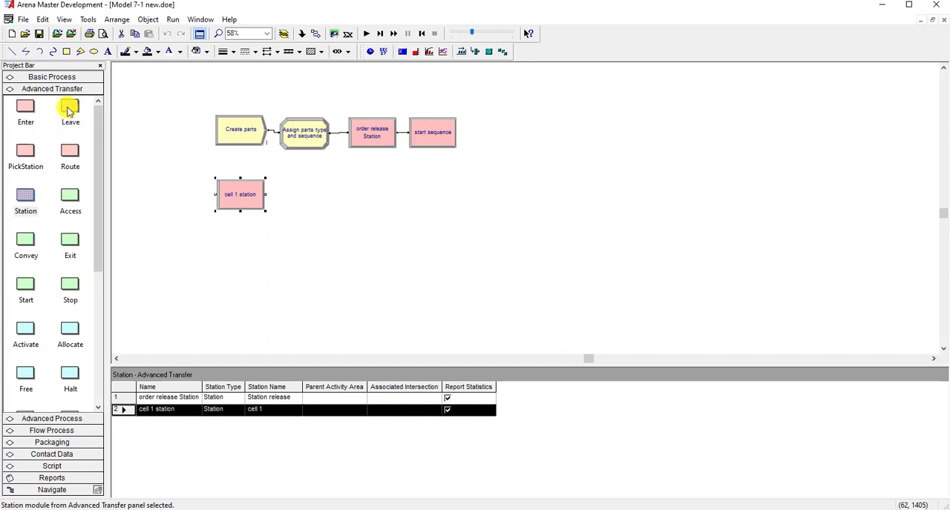
- Place a Process module connected after cell 1 station and name it cell 1 process
click(64, 76)
drag(28, 140, 283, 195)
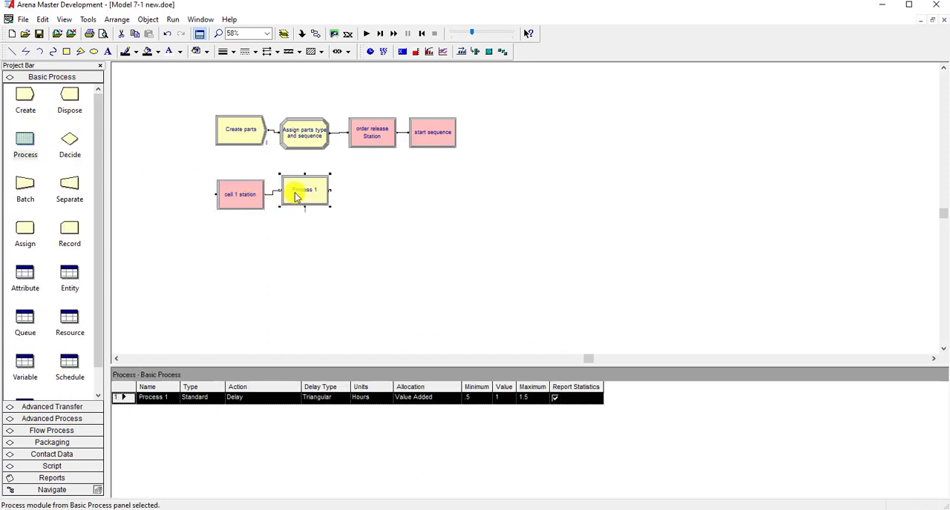
double_click(304, 190)
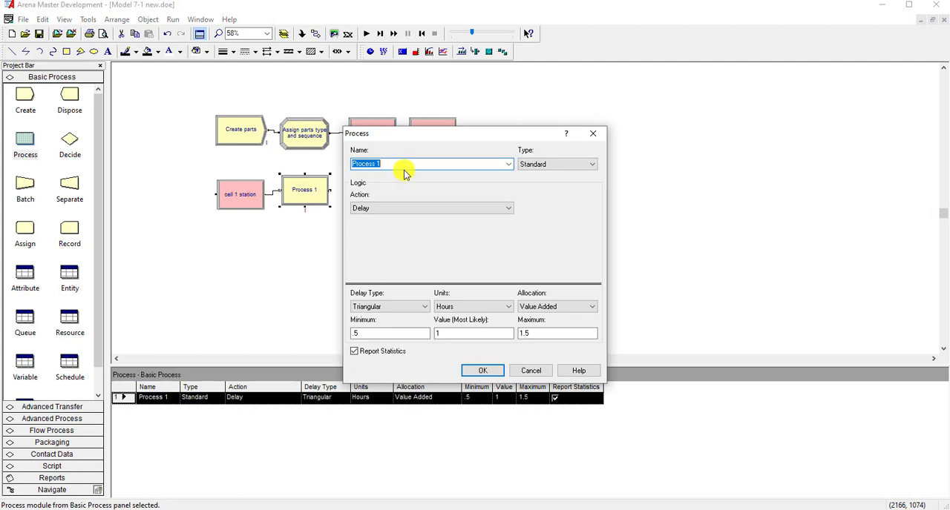
text(cell 1 p)
- Set the process action to Seize Delay Release and add the resource cell 1 machine
click(418, 208)
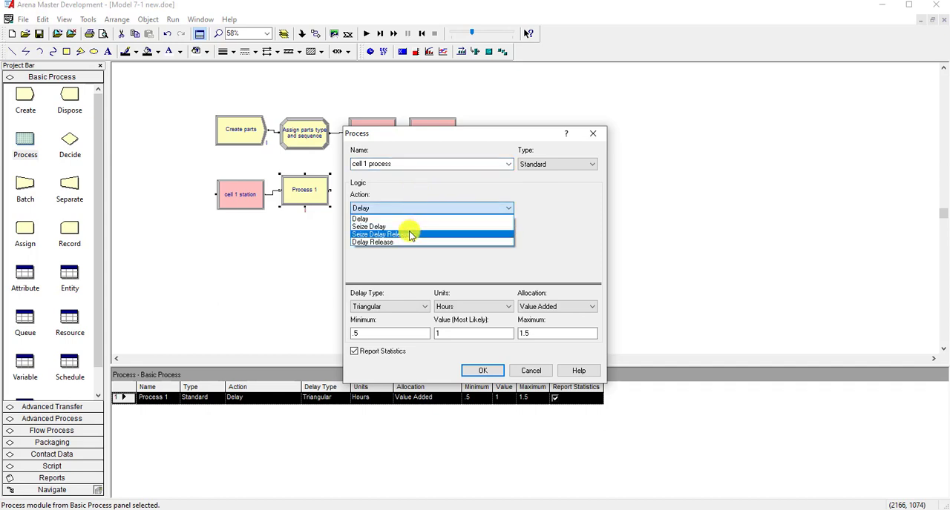
click(416, 226)
click(538, 236)
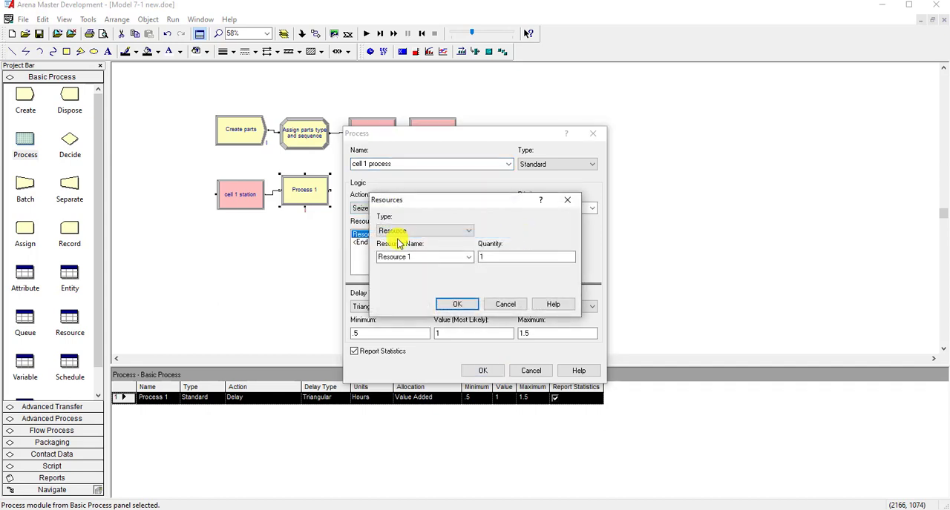
click(424, 255)
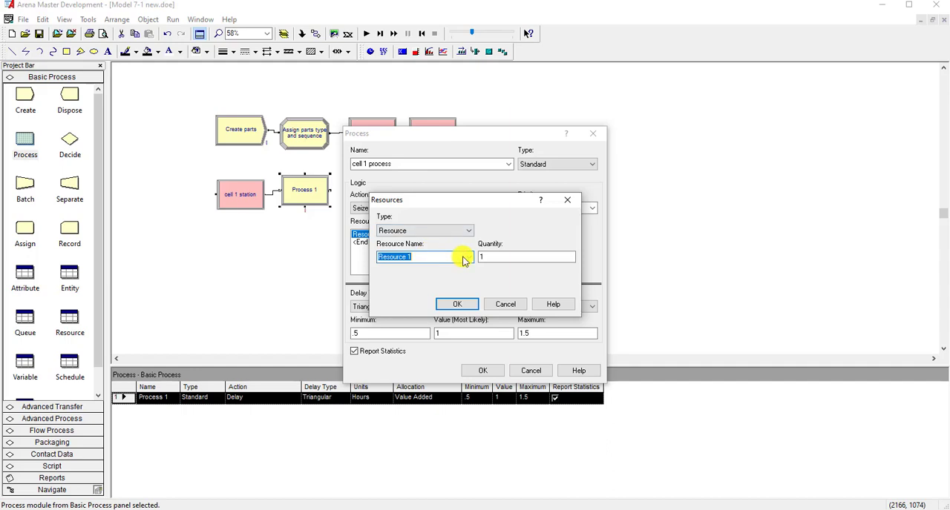
click(467, 258)
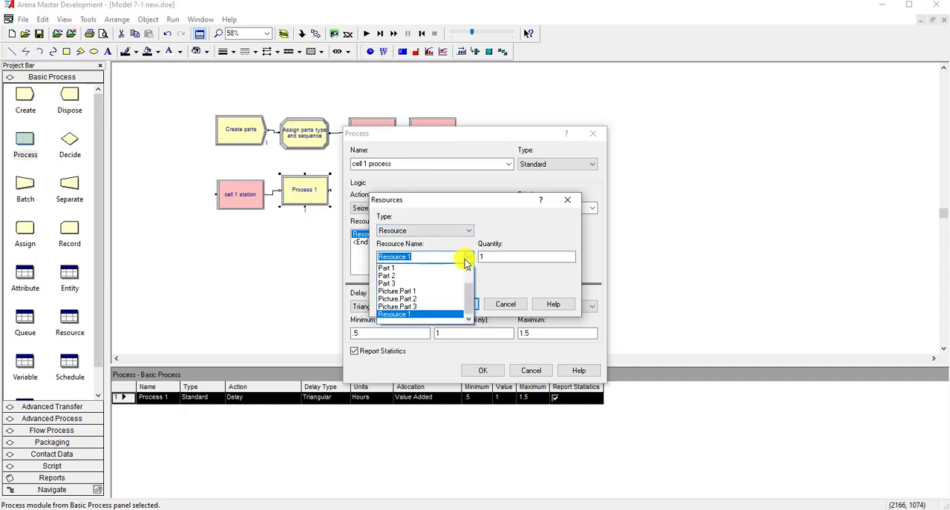
click(436, 259)
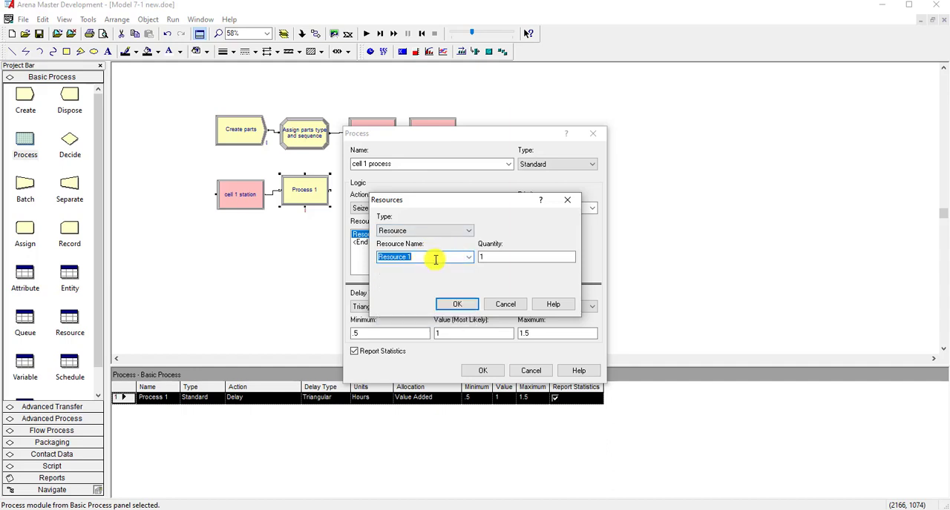
text(cell 1 machine)
click(457, 304)
- Set the delay units of cell 1 process to Minutes and the delay type to Expression
click(458, 307)
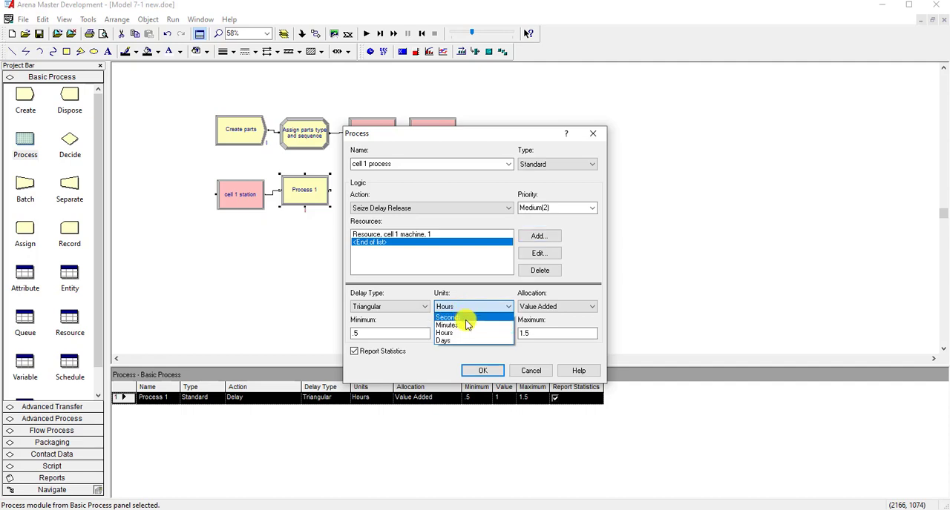
click(466, 323)
click(415, 309)
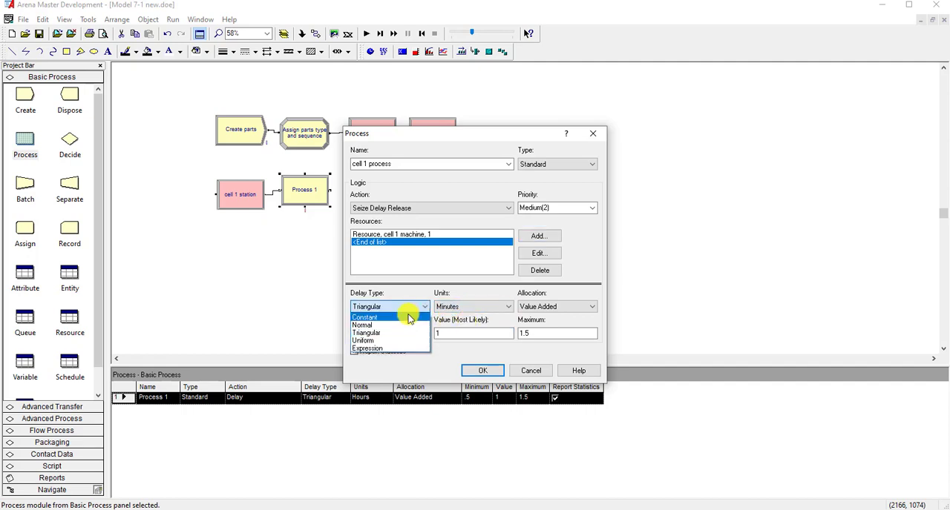
click(391, 351)
- Build the delay expression of cell 1 process, starting with the value of the cell 1 times expression
right_click(394, 335)
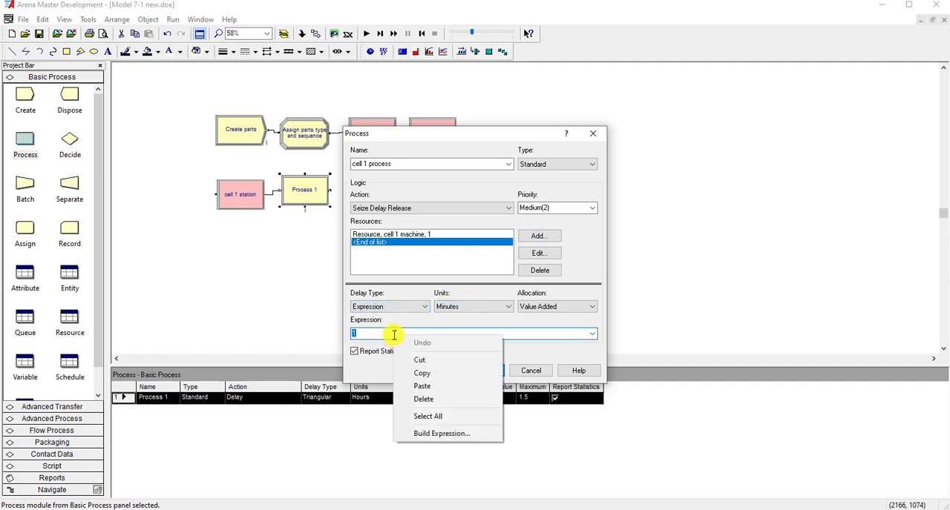
click(428, 434)
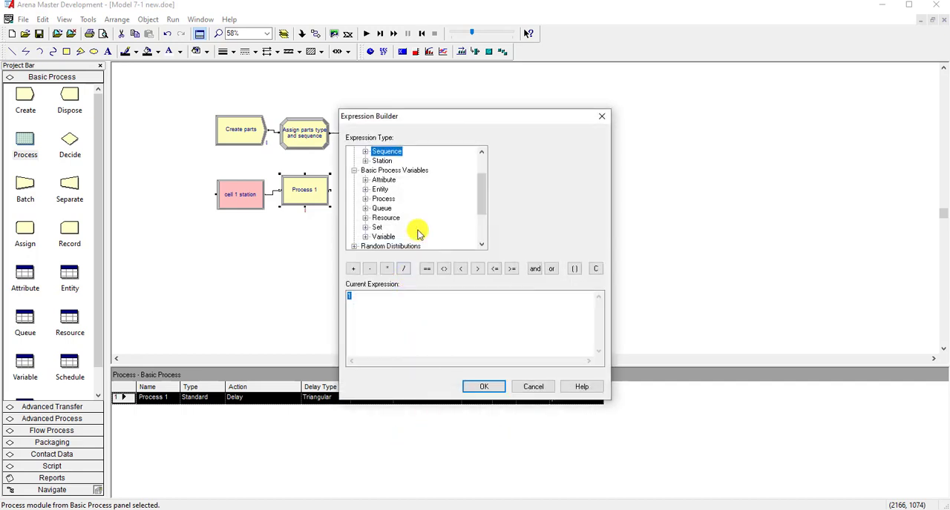
scroll(404, 195, up, 2)
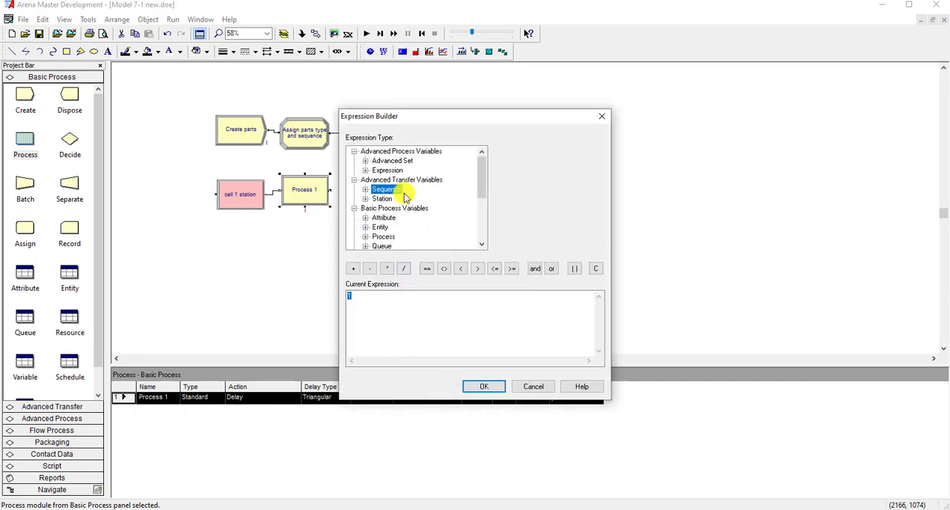
click(391, 171)
click(392, 180)
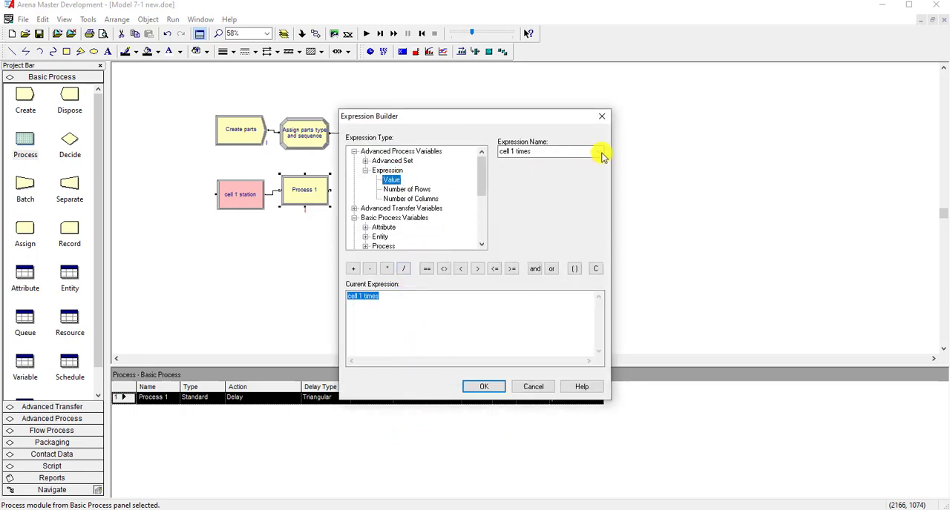
click(598, 152)
click(571, 164)
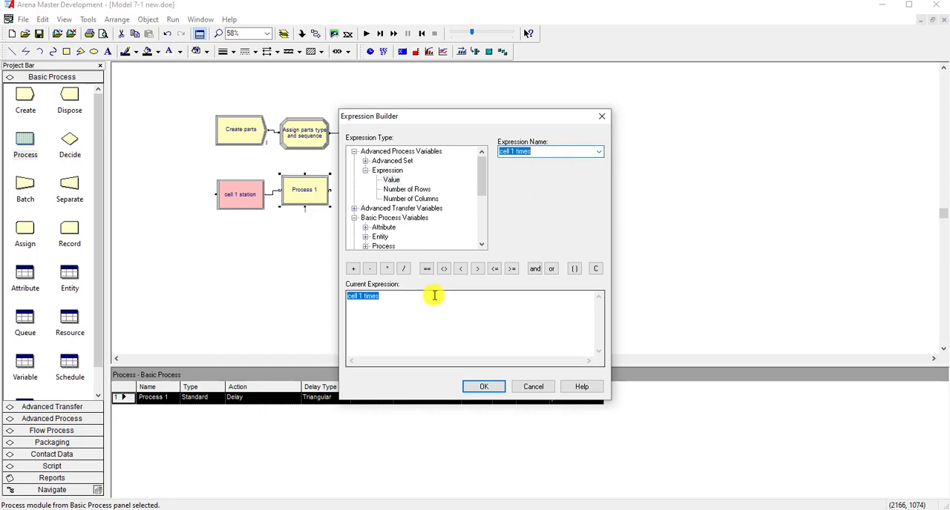
click(408, 301)
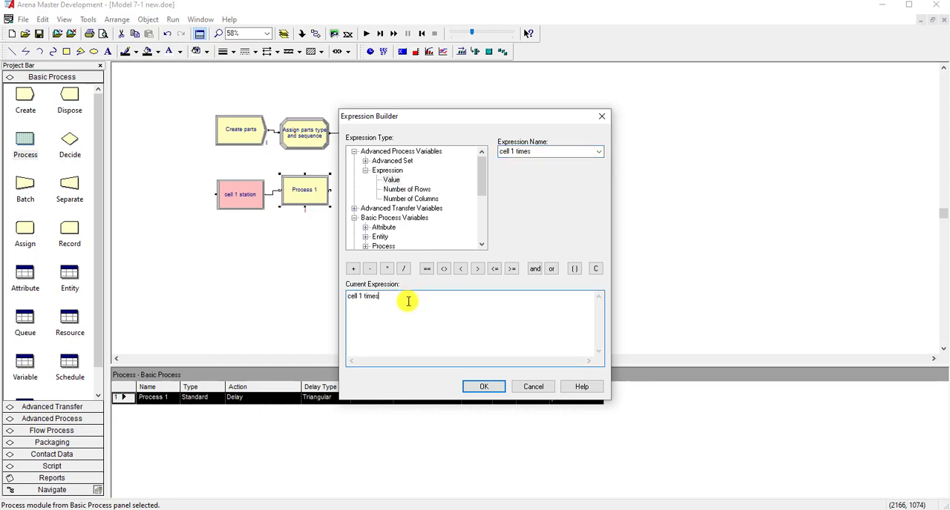
- Complete the delay expression of cell 1 process as cell 1 times ( part index ) and accept the module's settings
click(573, 269)
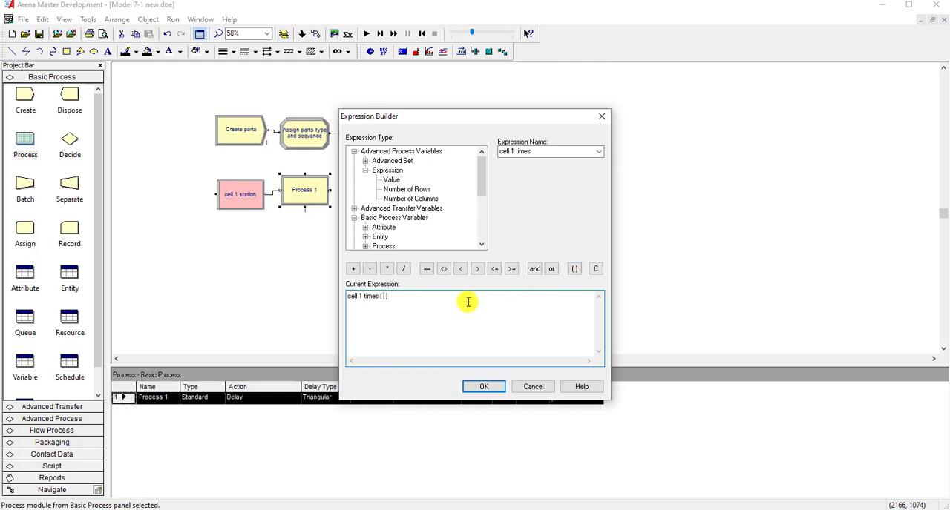
click(382, 227)
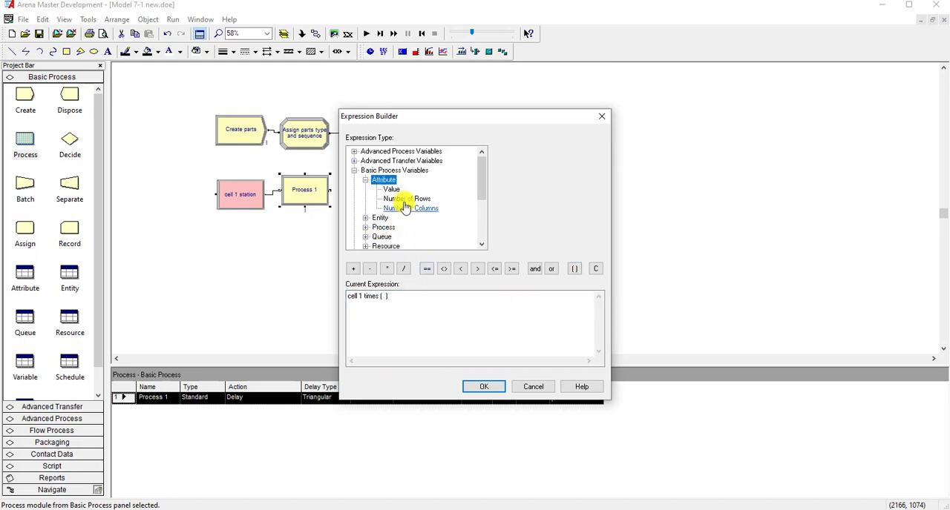
click(394, 190)
click(598, 151)
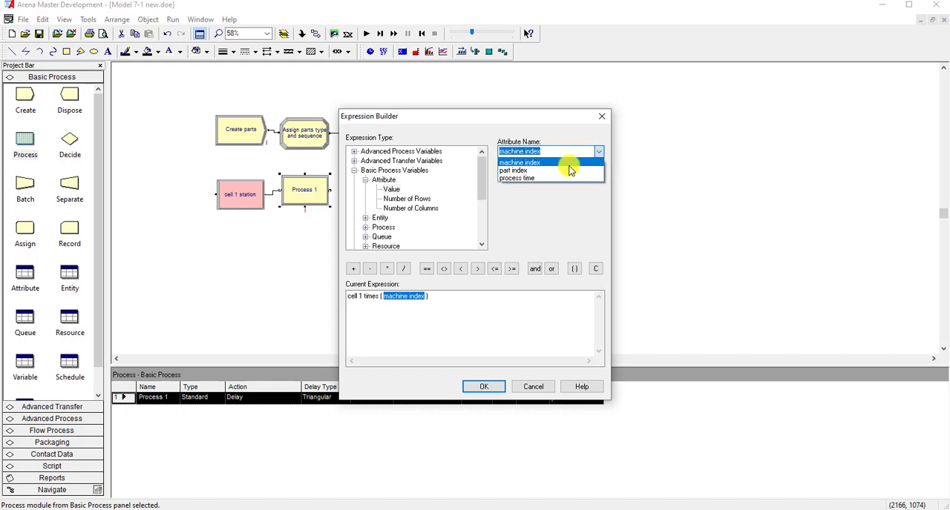
click(563, 170)
click(439, 298)
click(483, 386)
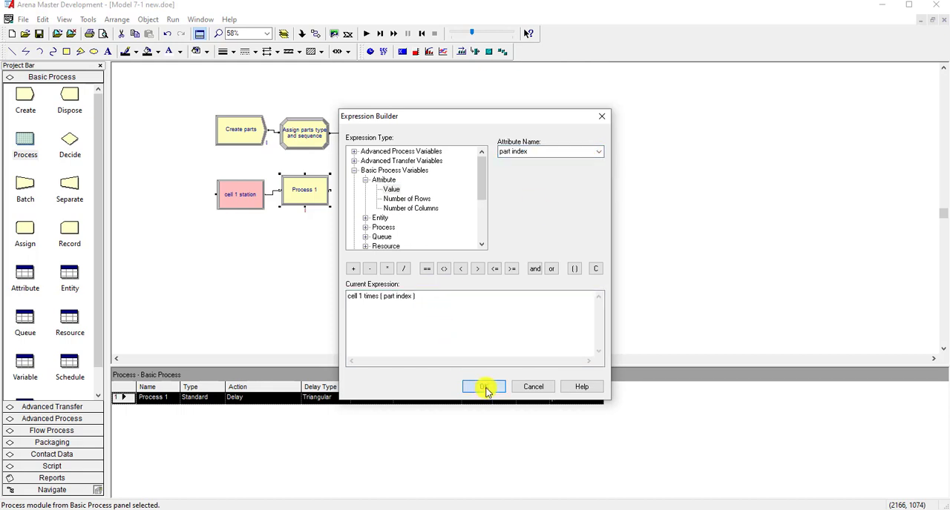
click(483, 371)
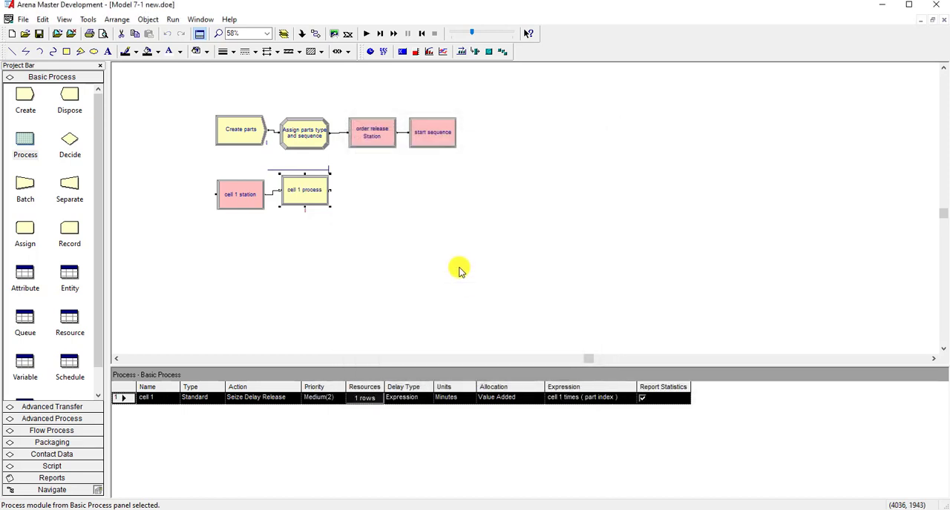
click(460, 269)
- Place a Route module connected after cell 1 process, nudging cell 1 station closer in line with the row
click(258, 208)
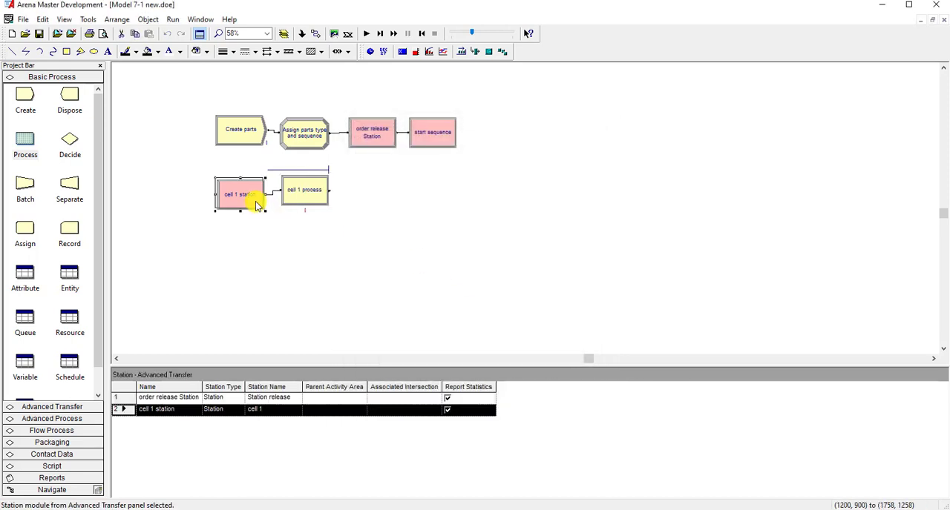
click(276, 223)
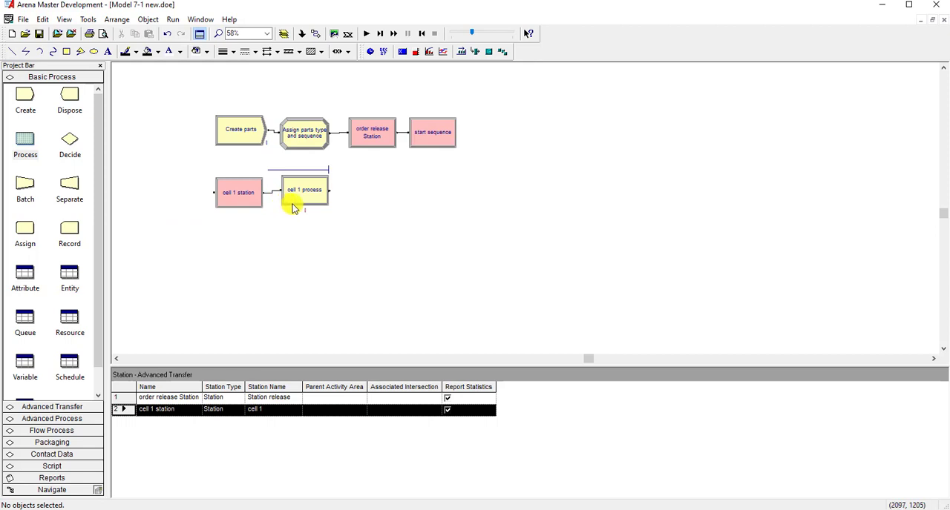
click(65, 407)
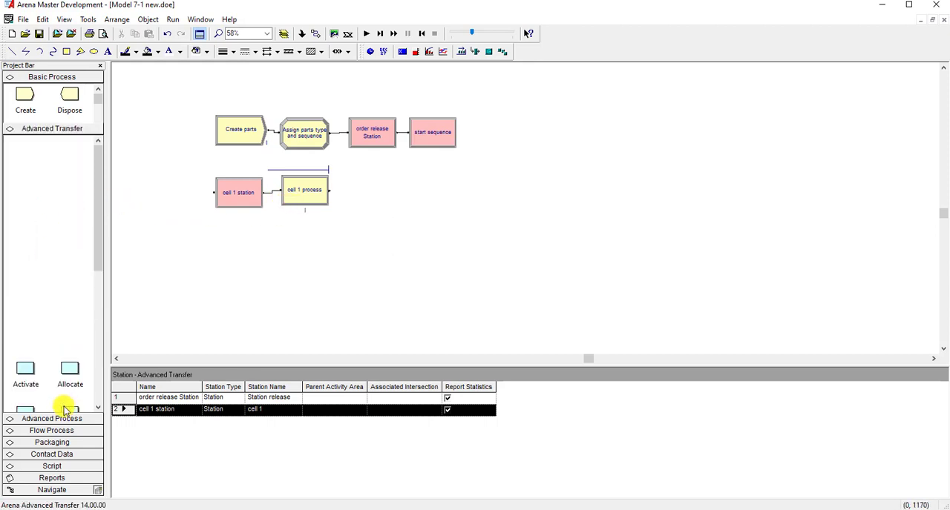
drag(69, 152, 348, 191)
click(312, 197)
click(322, 238)
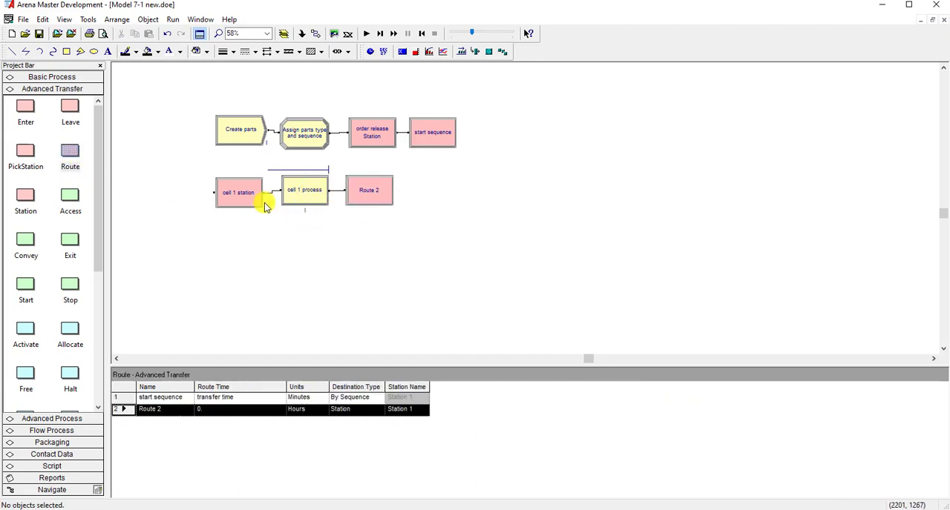
- Align the cell 1 station, cell 1 process and new Route modules in one straight row
drag(243, 199, 243, 194)
click(324, 244)
click(325, 198)
drag(324, 198, 357, 195)
click(328, 209)
click(367, 211)
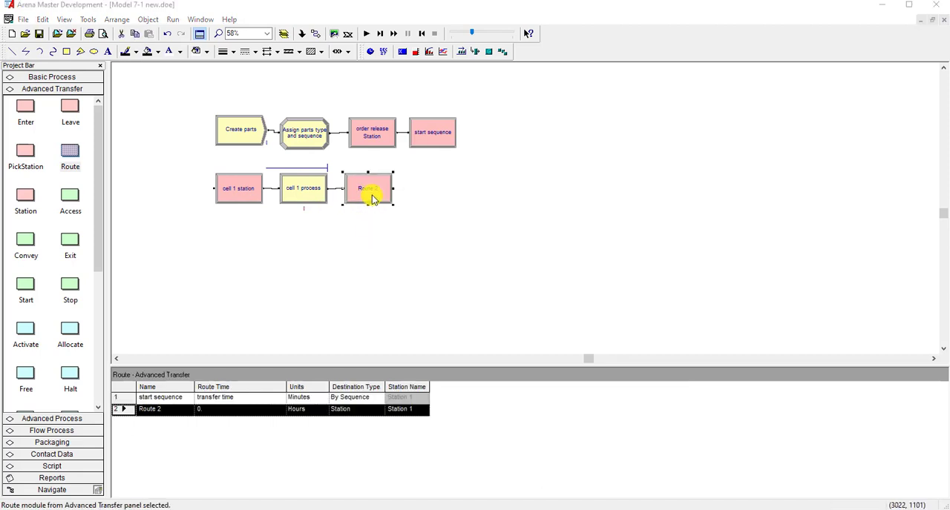
- Name the new Route module Route from cell 1 and set its route time to the current value of the transfer time variable
double_click(371, 191)
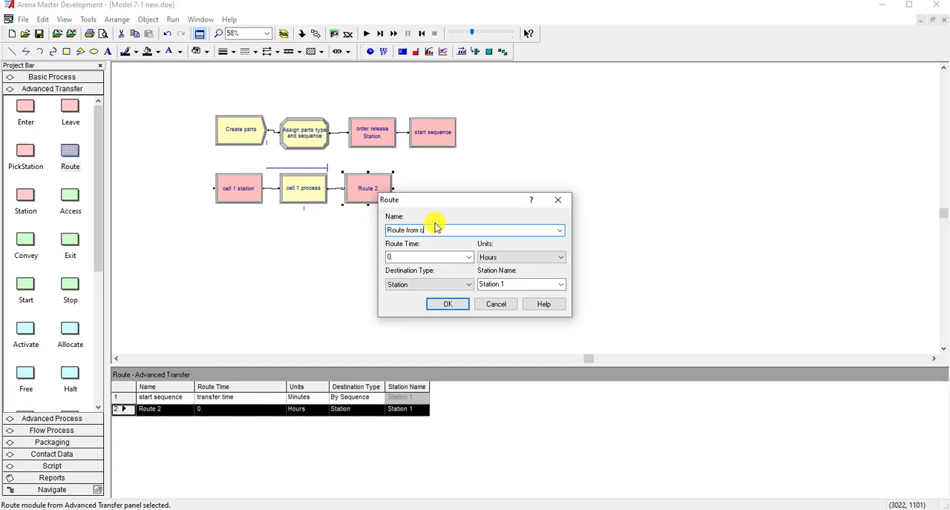
text(Route from cell 1)
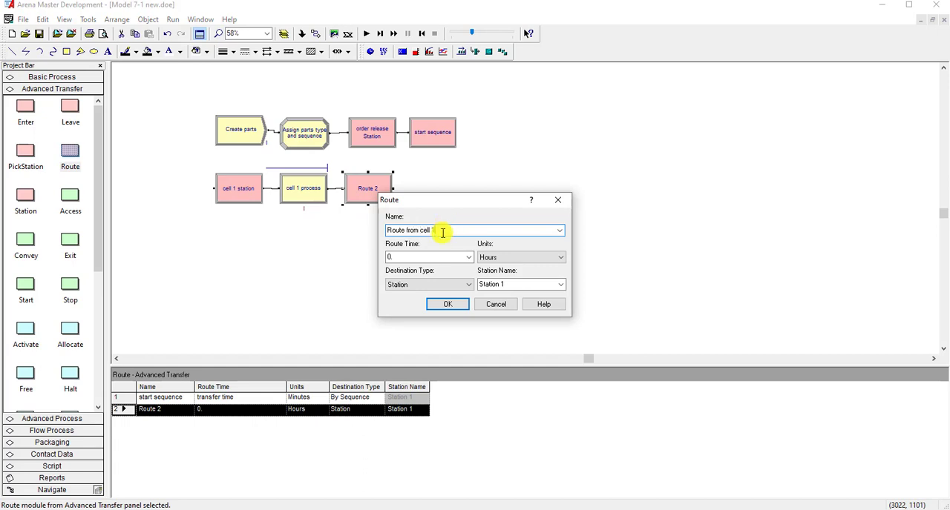
double_click(389, 257)
right_click(420, 258)
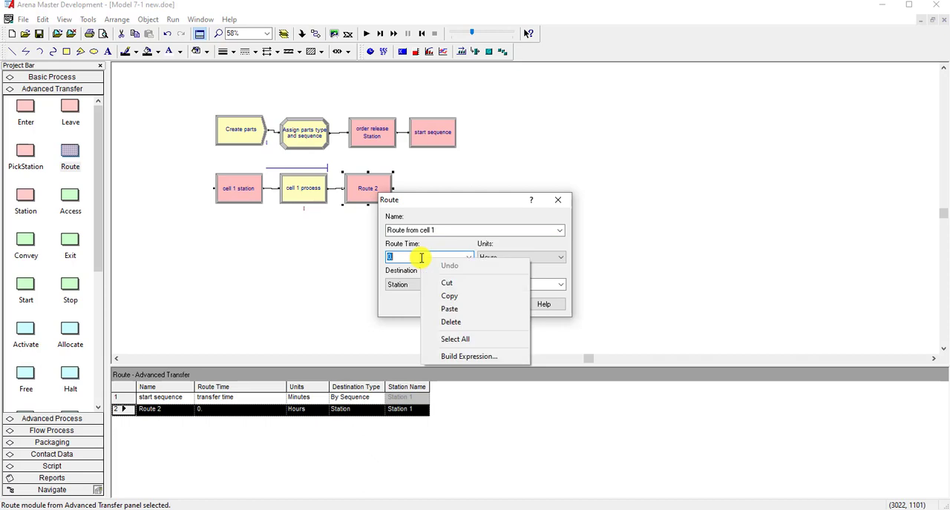
click(456, 357)
double_click(389, 239)
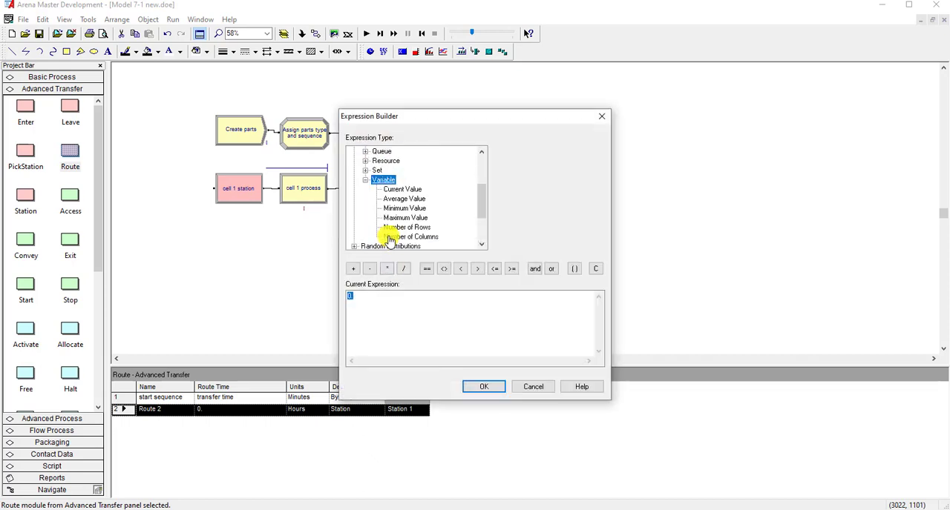
click(409, 189)
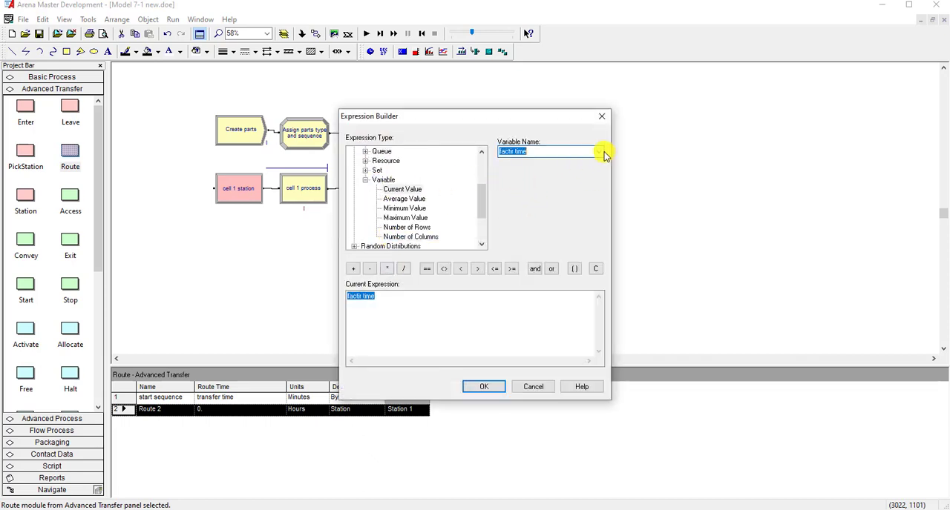
click(599, 151)
click(568, 169)
click(482, 387)
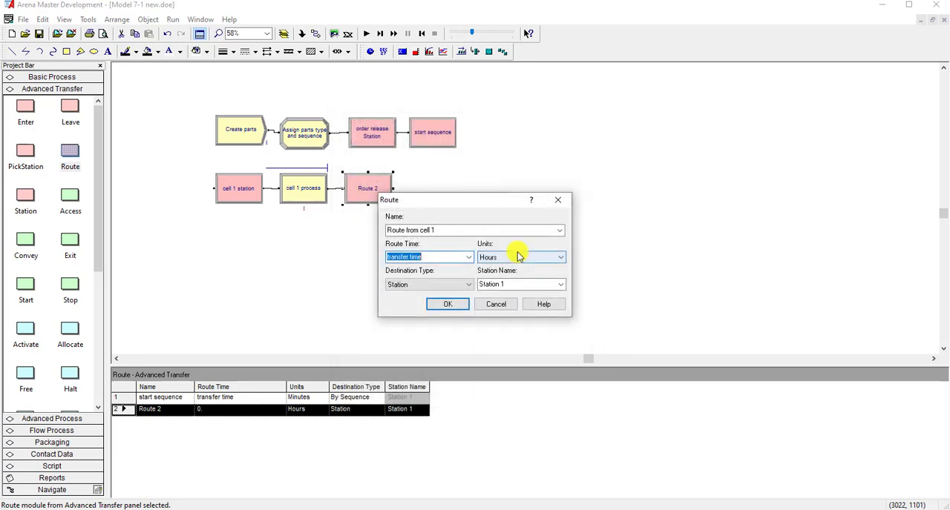
- Set the units of Route from cell 1 to Minutes and its destination type to By Sequence
click(517, 258)
click(512, 269)
click(510, 260)
click(511, 275)
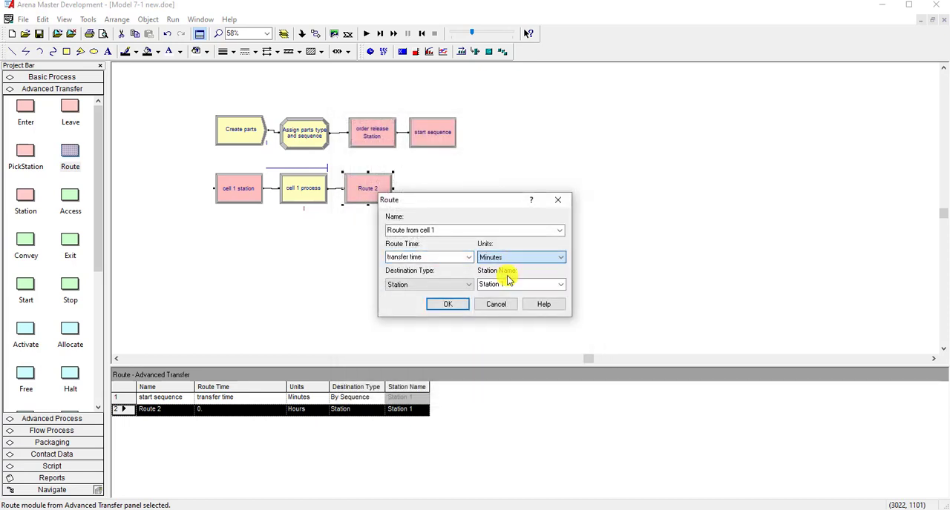
click(457, 291)
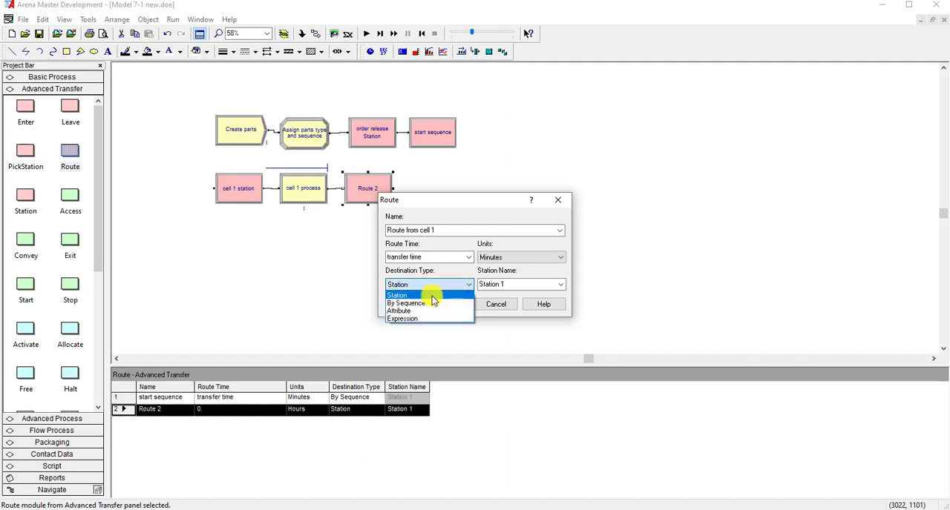
click(428, 302)
click(448, 306)
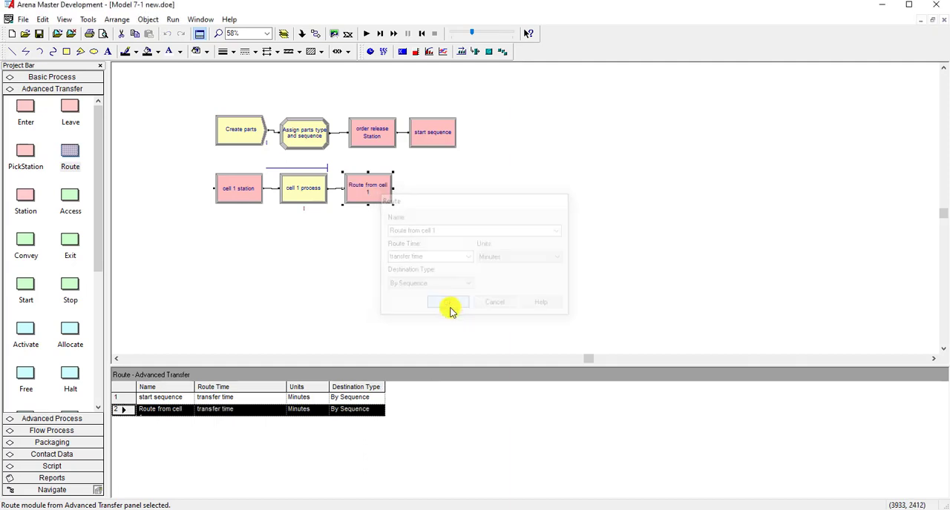
click(492, 275)
- Copy the cell 1 station, process and route group and paste three copies: one beside it and two in a row below
drag(215, 165, 319, 235)
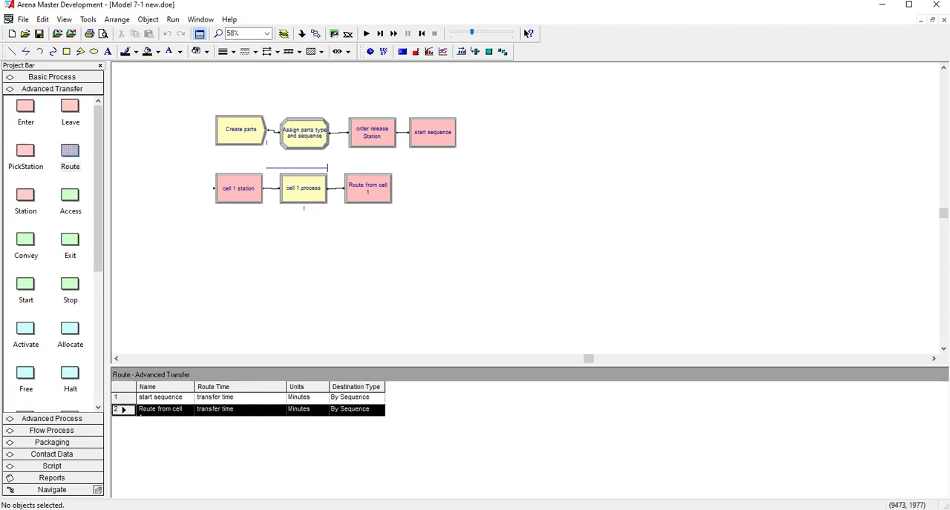
drag(487, 252, 194, 155)
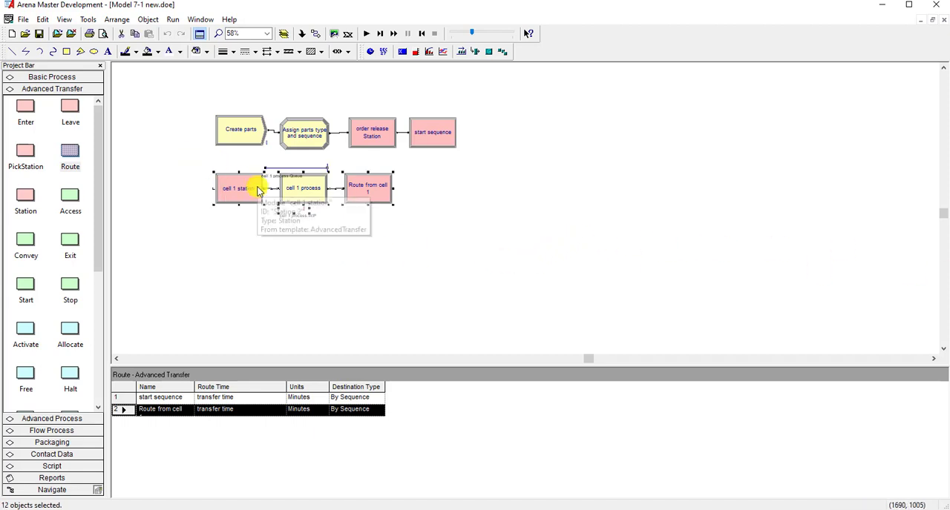
key(ctrl+c)
key(ctrl+v)
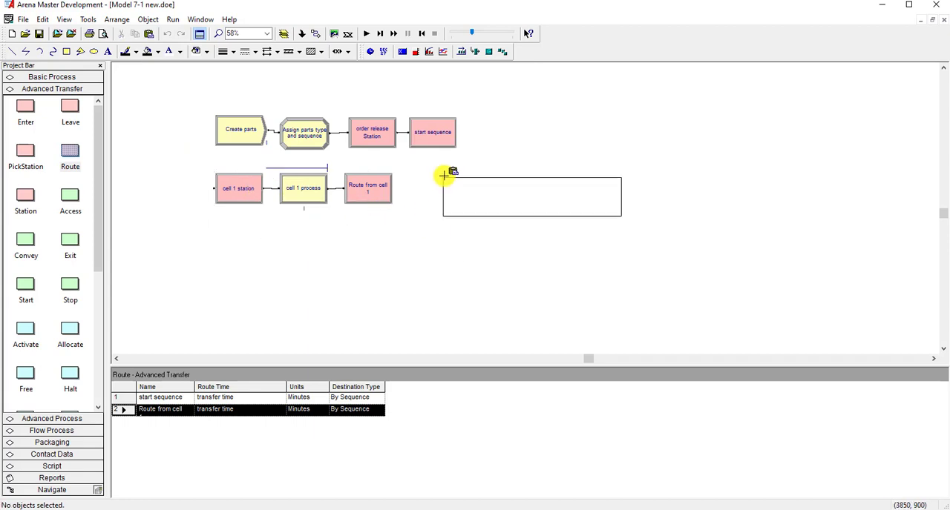
click(443, 175)
key(ctrl+v)
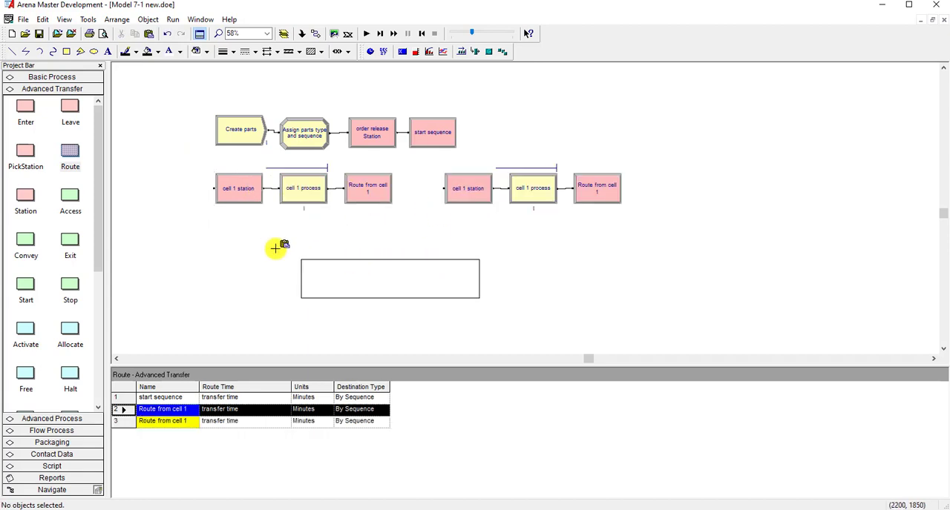
click(218, 237)
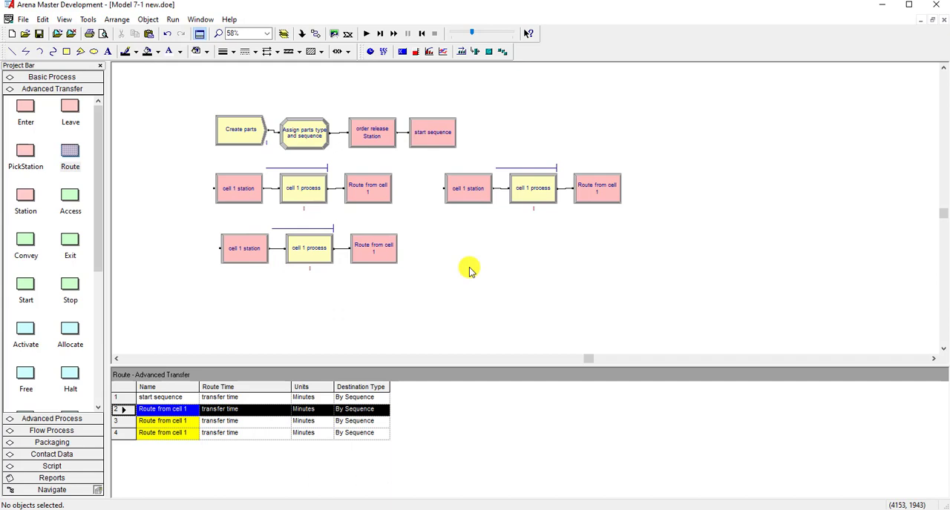
key(ctrl+v)
click(447, 225)
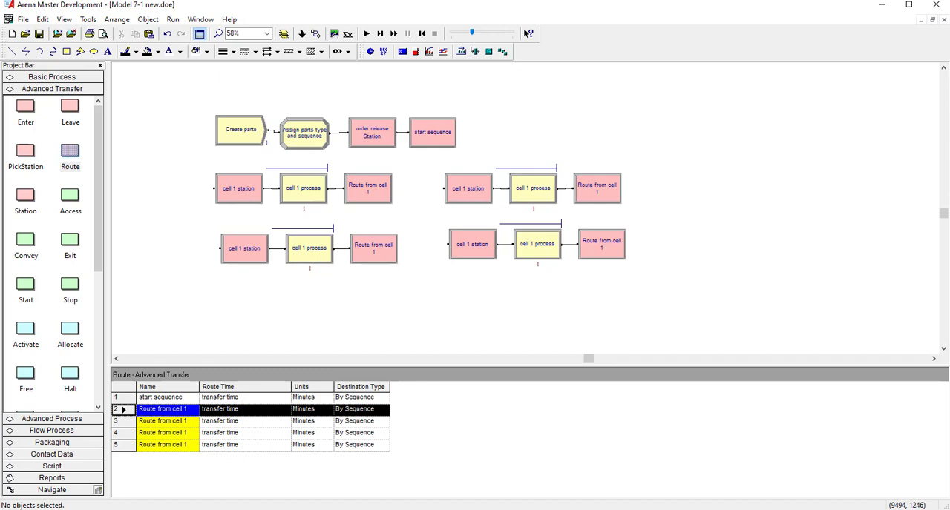
- Rename the station copy directly below cell 1 station as cell 2 station and set its station name to cell 2
double_click(233, 250)
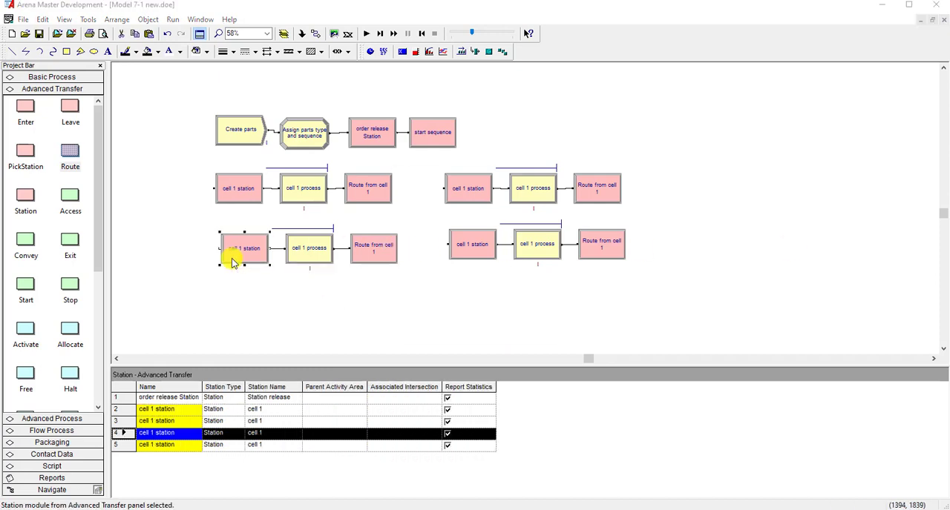
click(409, 207)
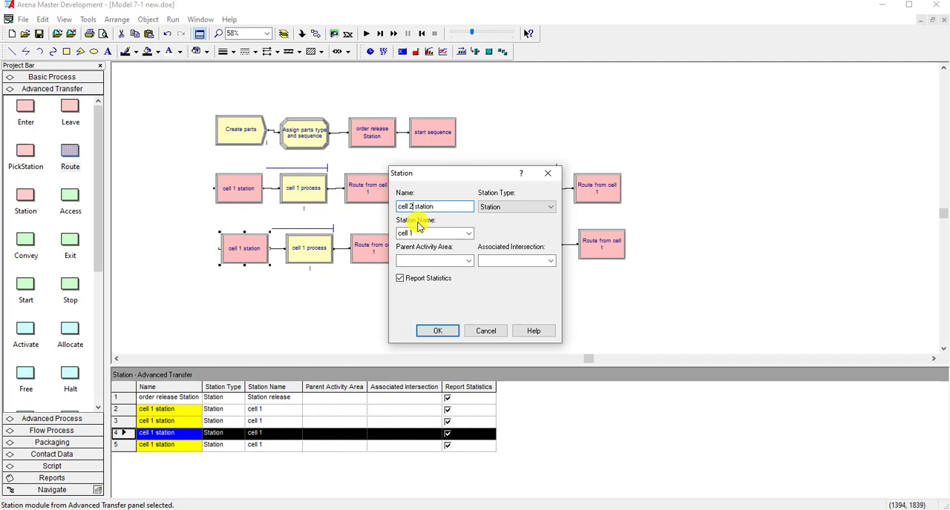
drag(397, 235, 418, 235)
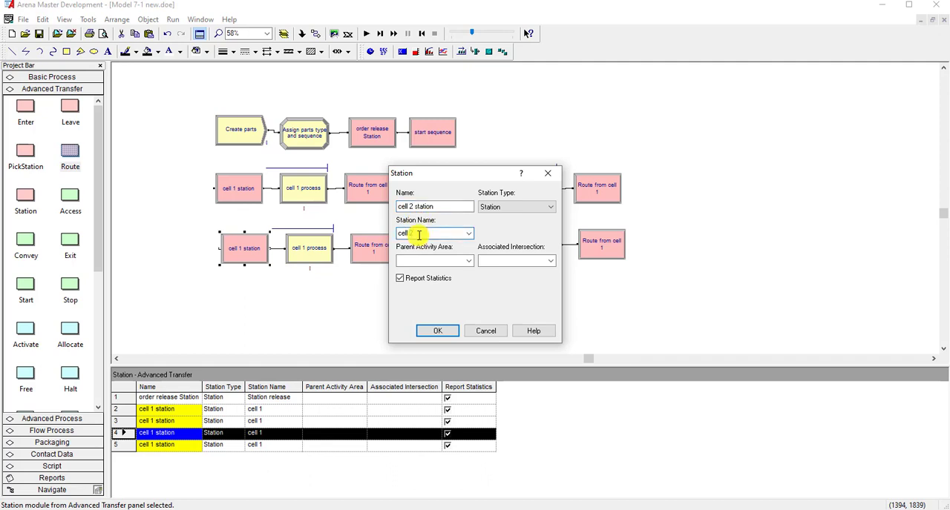
click(434, 331)
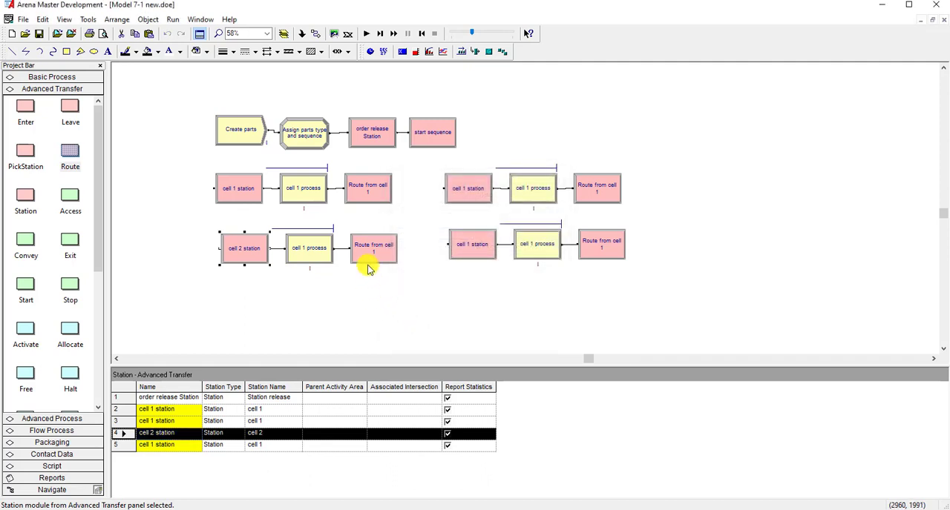
- Rename the route copy in the cell 2 station row as Route from cell 2
click(375, 264)
double_click(375, 263)
click(445, 230)
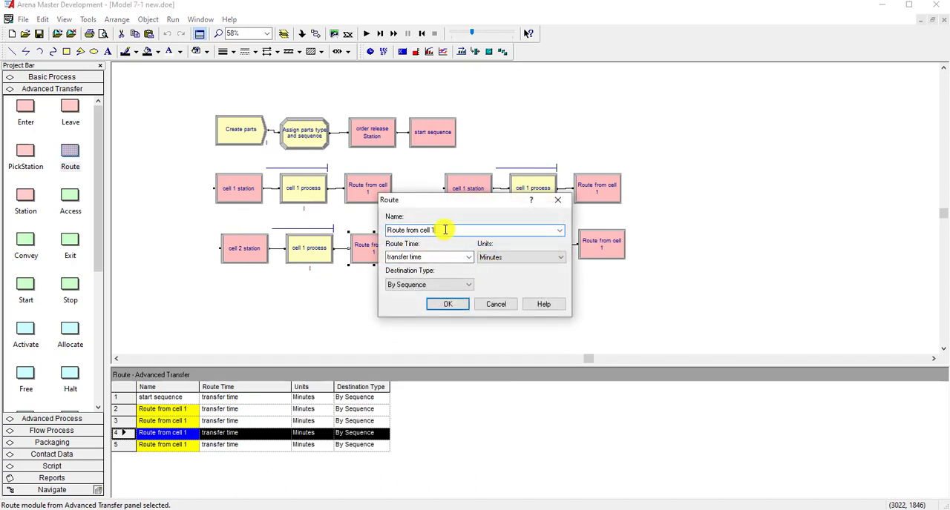
text(2)
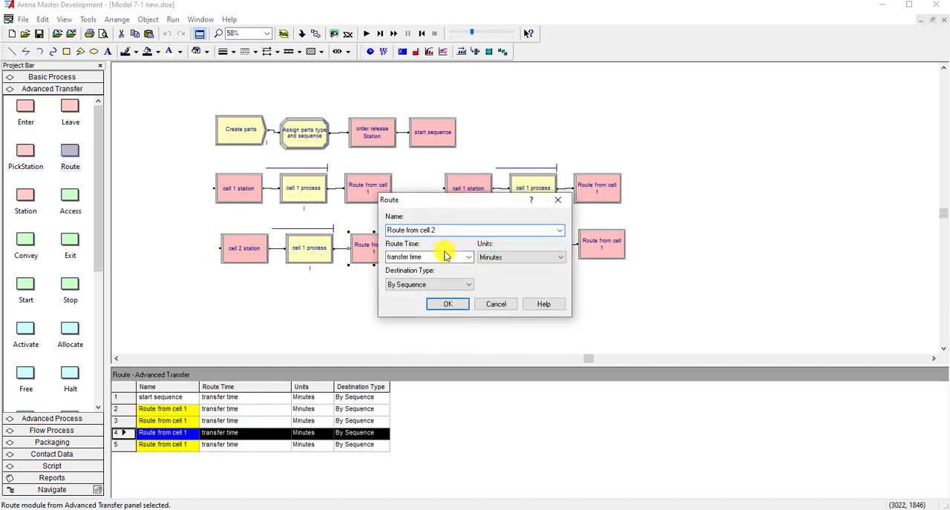
click(439, 303)
- Rename the process copy in the cell 2 row as cell 2 process and set its resource name to cell 2 machine
double_click(319, 261)
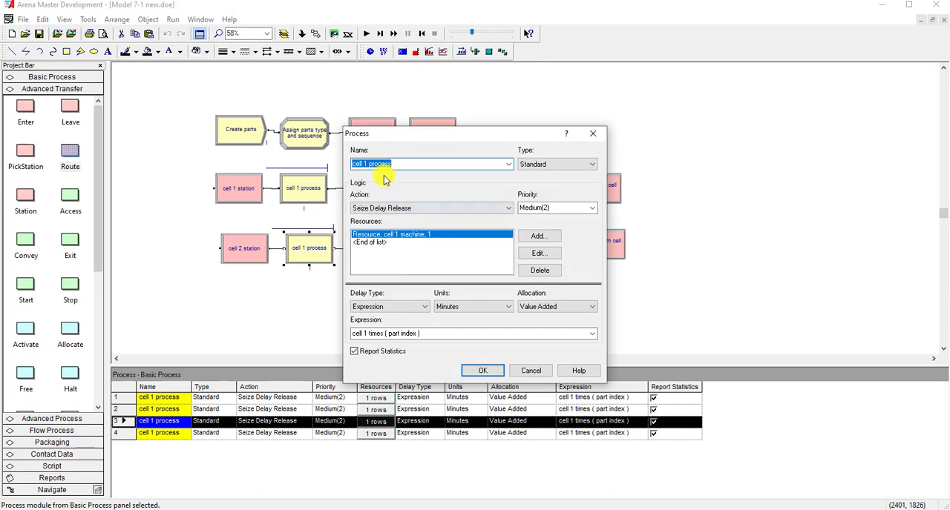
click(363, 164)
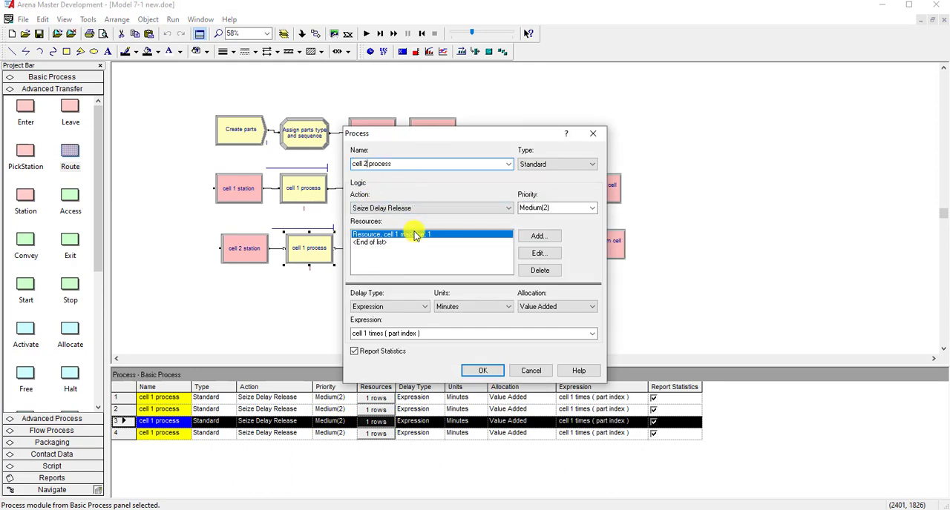
click(537, 253)
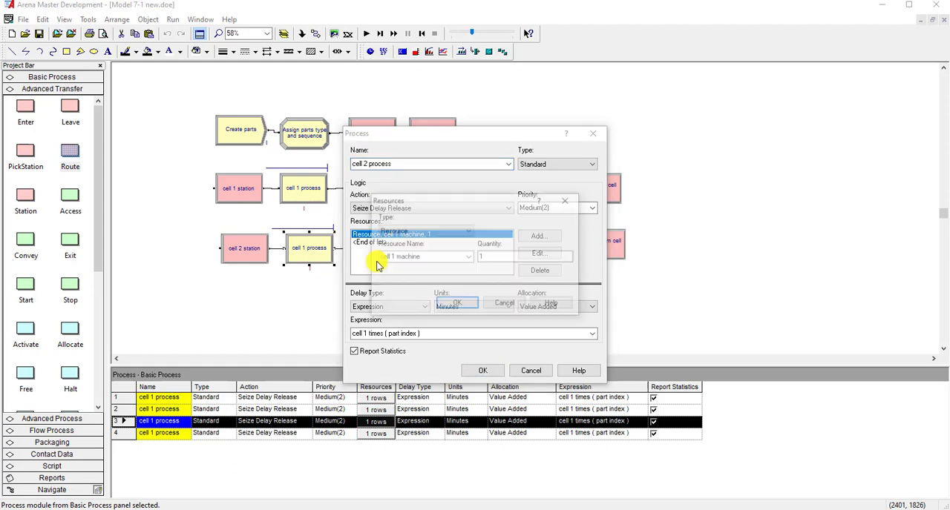
click(391, 258)
click(392, 259)
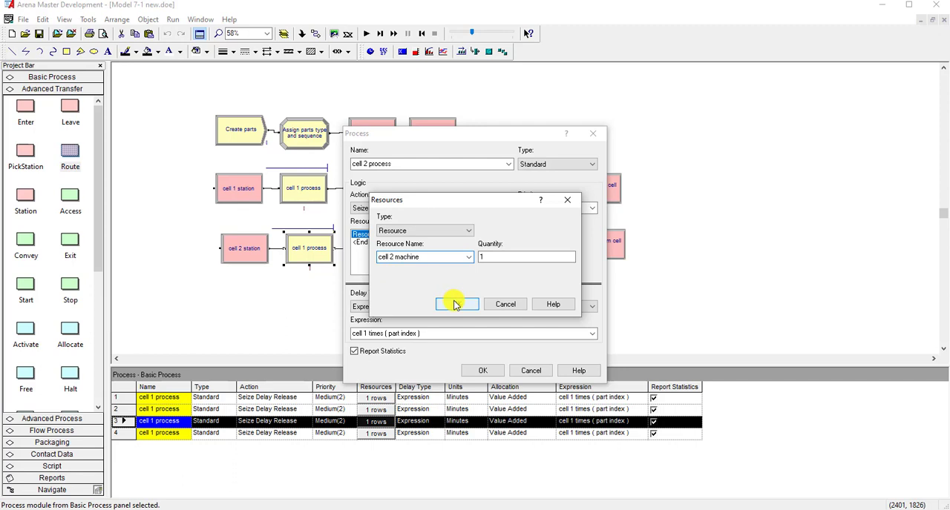
click(455, 305)
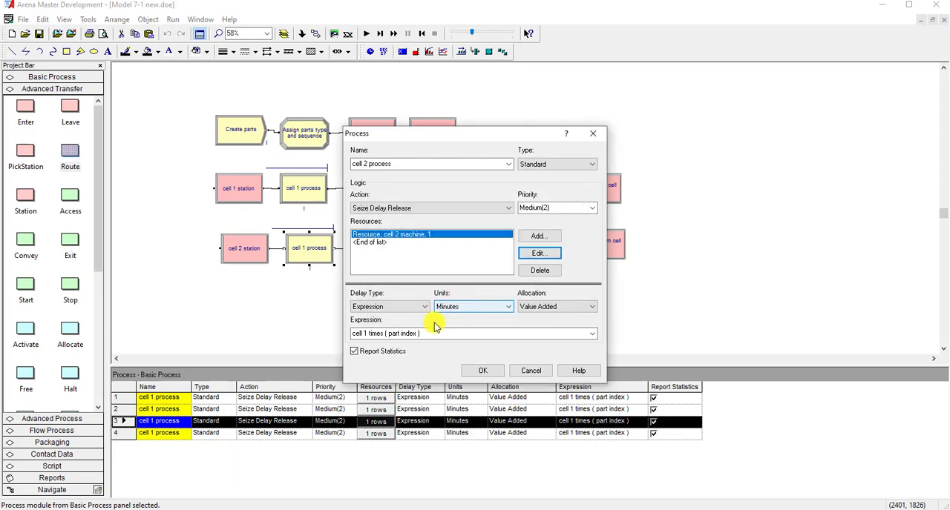
- Replace the delay expression of cell 2 process with the process time attribute using the Expression Builder
click(433, 335)
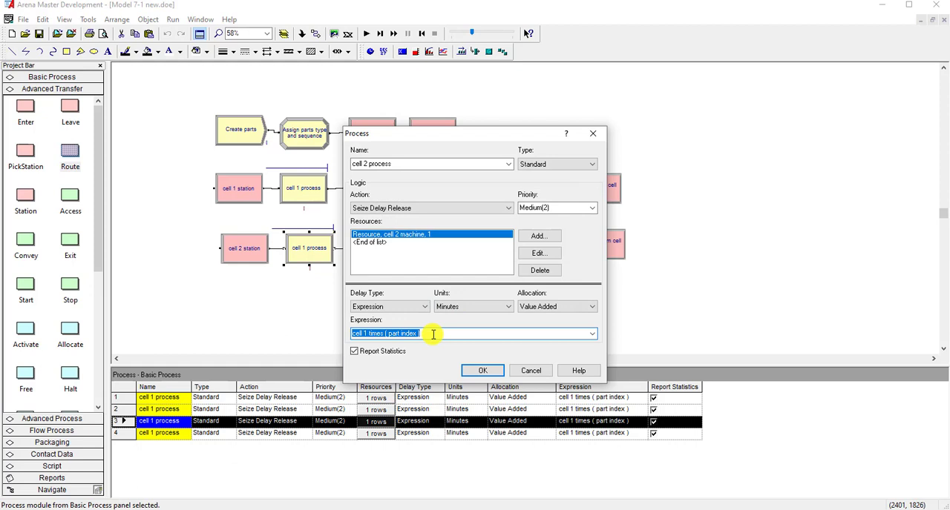
right_click(433, 334)
click(457, 433)
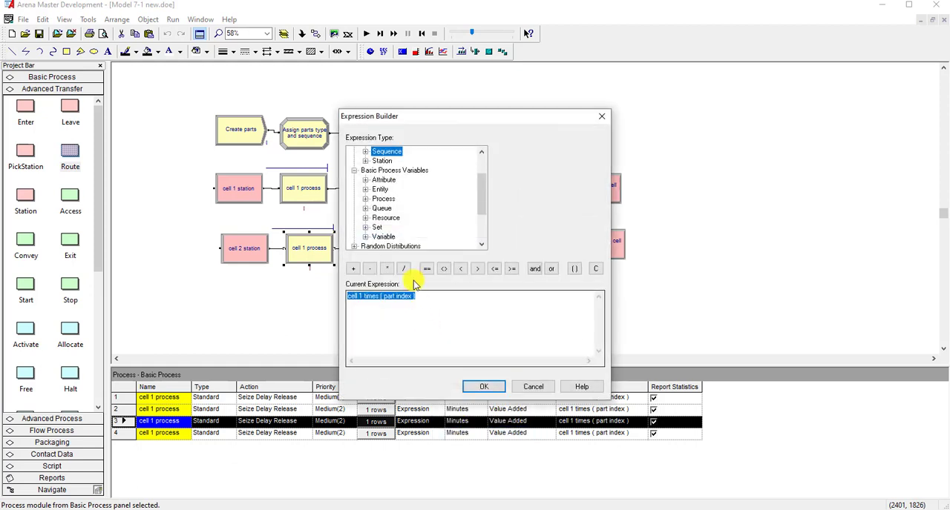
double_click(384, 182)
click(391, 181)
click(598, 151)
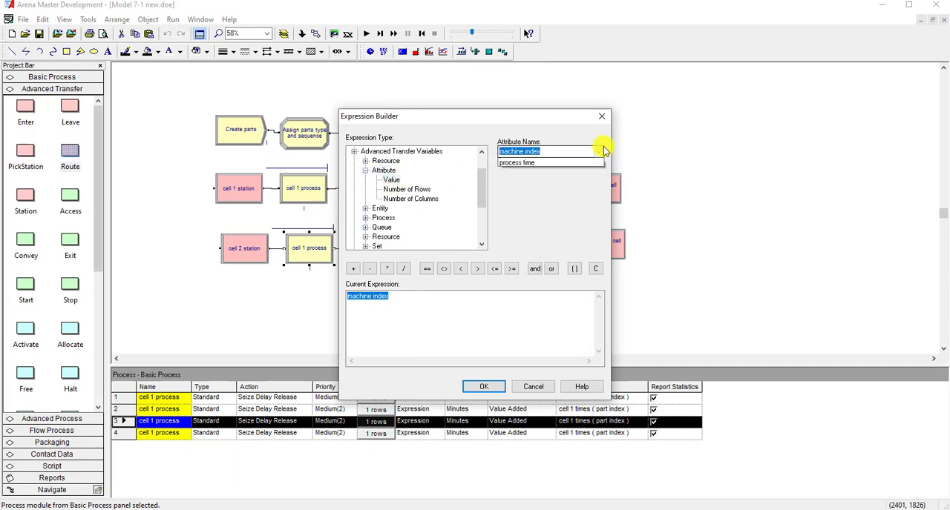
click(548, 173)
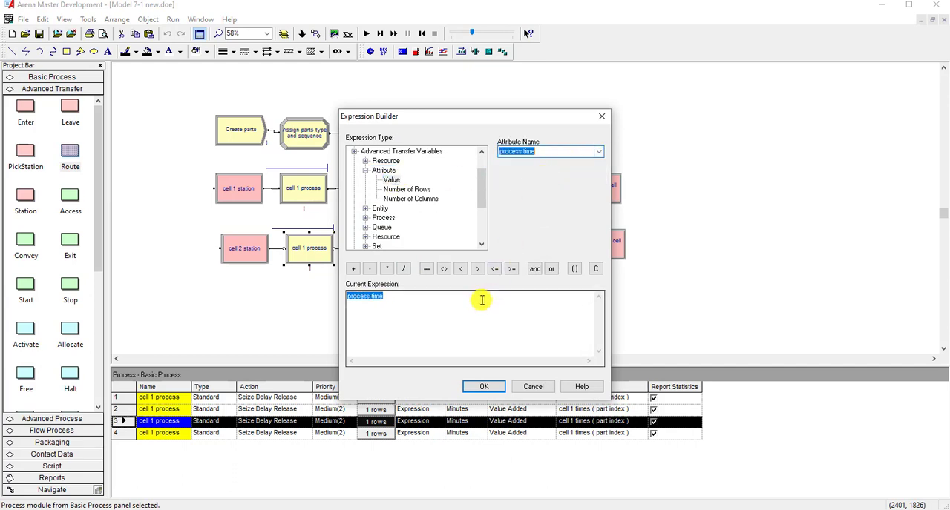
click(450, 302)
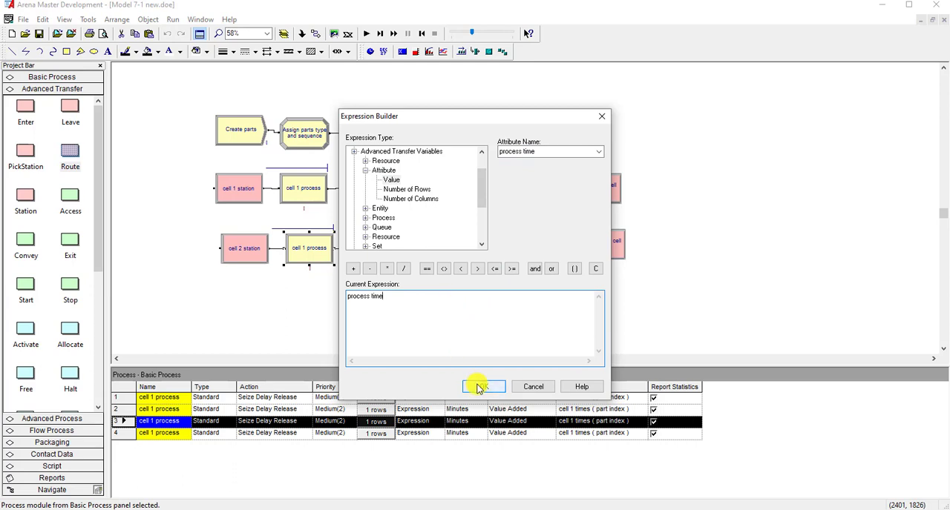
click(479, 387)
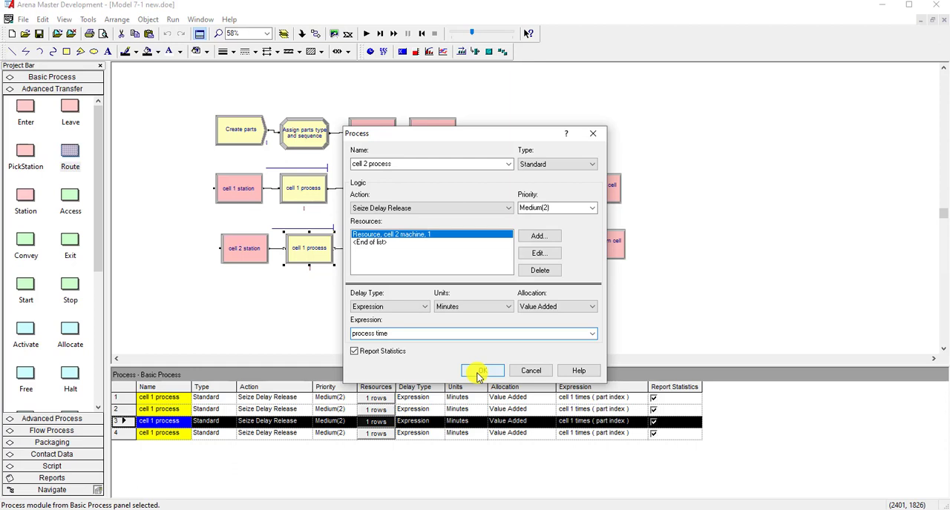
click(480, 371)
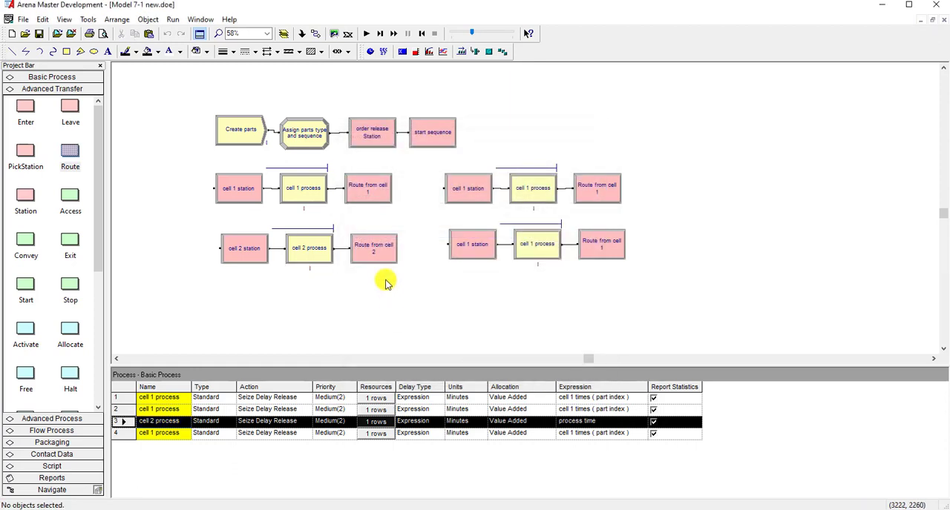
double_click(382, 250)
click(446, 305)
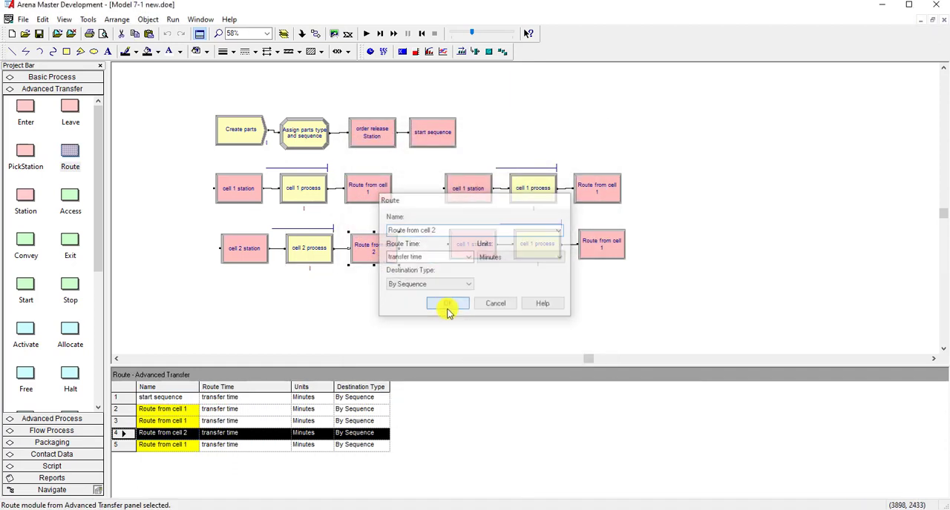
click(476, 251)
double_click(475, 251)
click(409, 206)
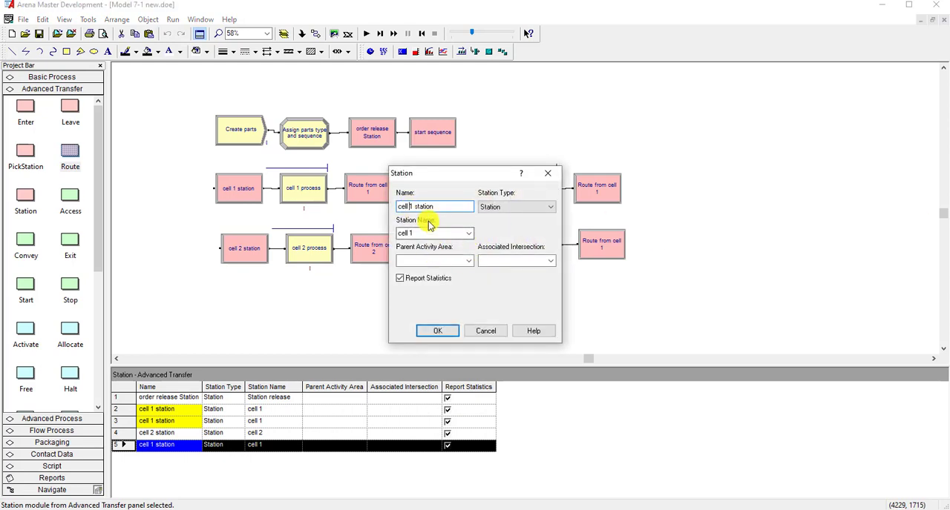
click(548, 173)
- Rename the station copy beside the cell 1 group as cell 3 station and set its station name to cell 3
double_click(477, 206)
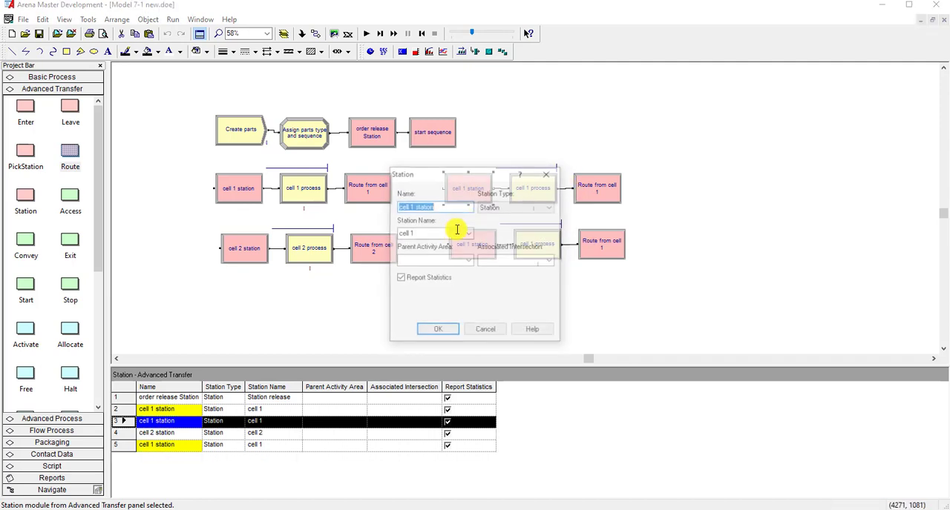
click(409, 206)
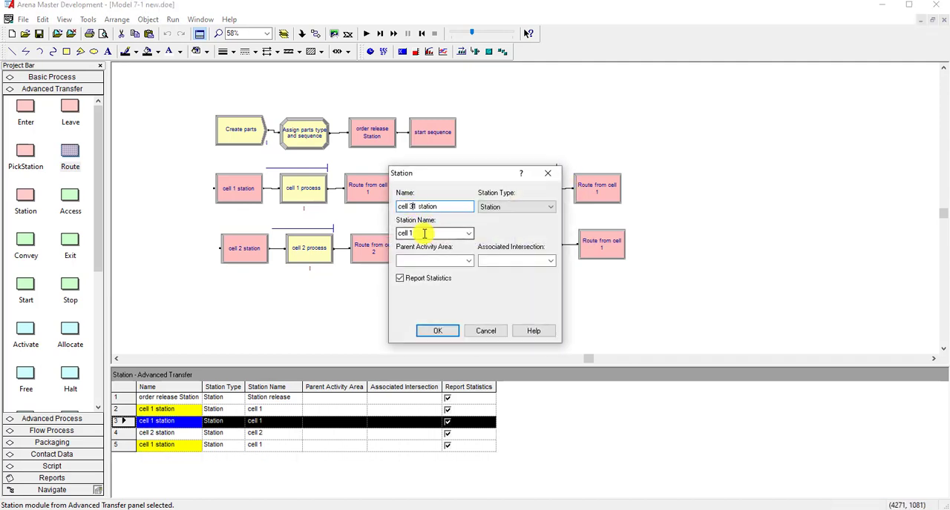
drag(397, 233, 420, 233)
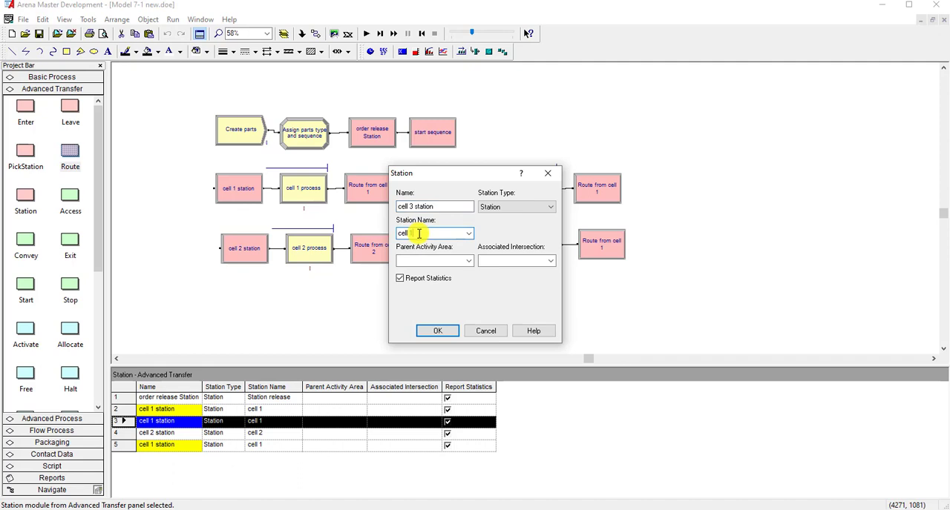
click(437, 330)
- Rename the process copy following cell 3 station as cell 3 process and change its resource to the set cell 3 machines
double_click(542, 203)
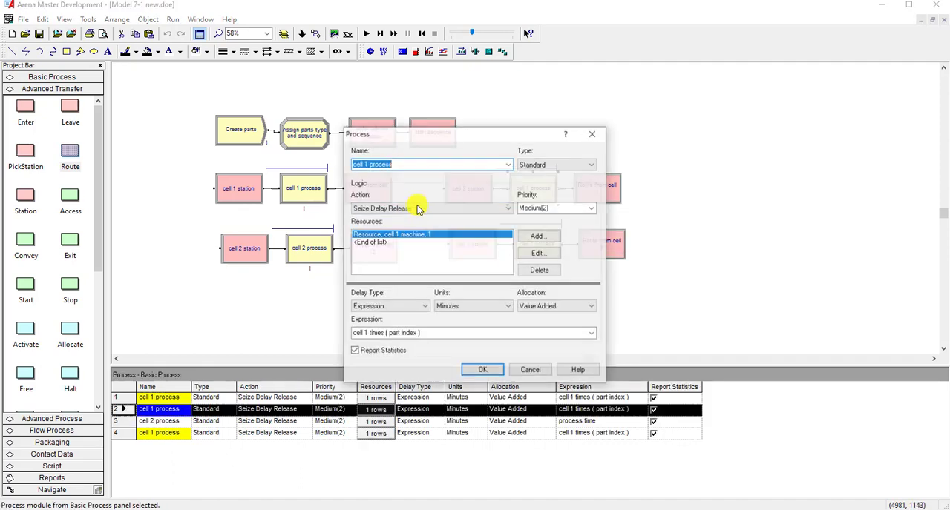
click(367, 167)
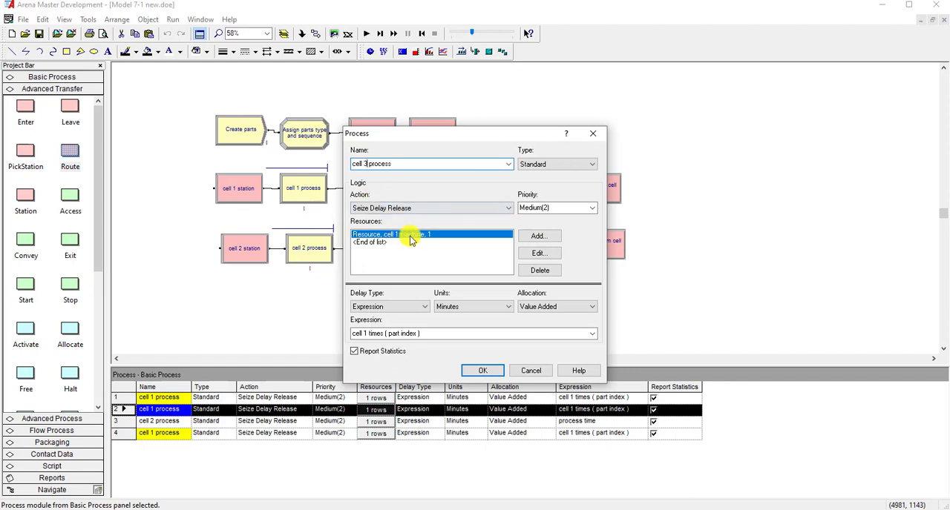
click(538, 253)
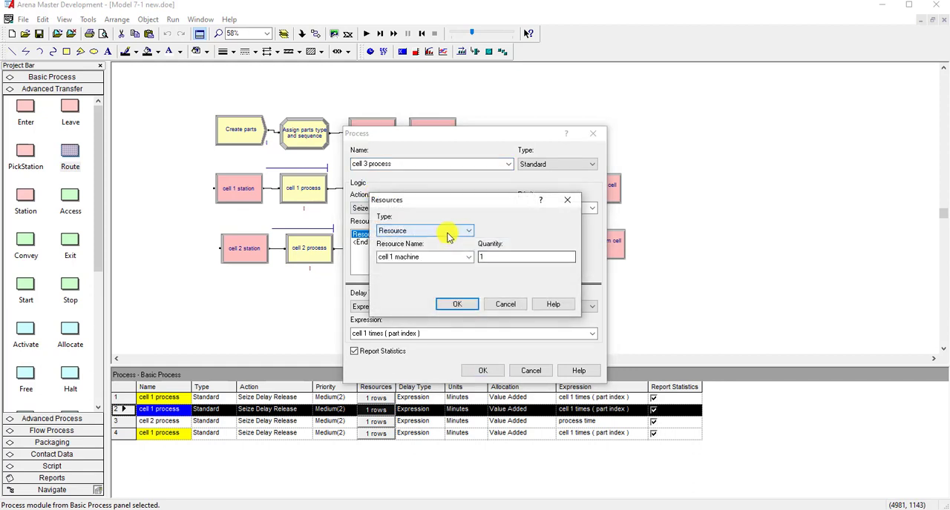
click(448, 234)
click(430, 250)
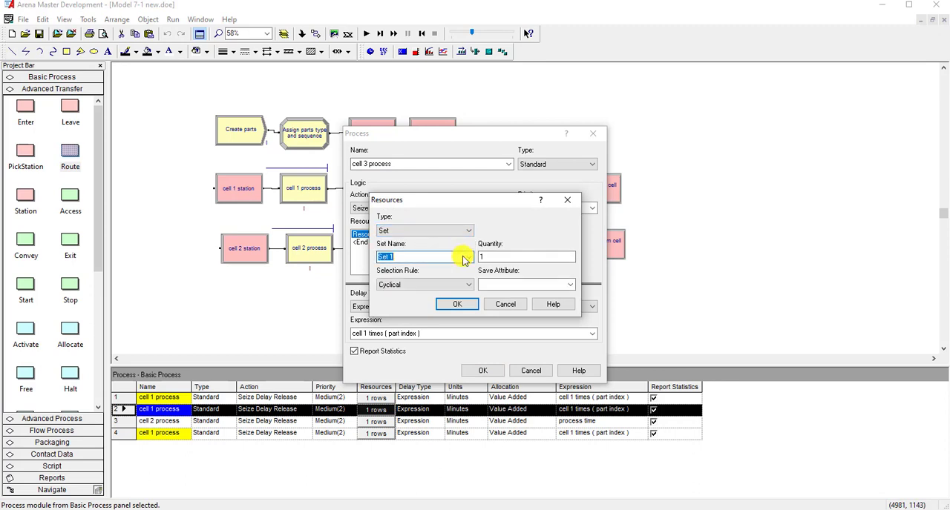
click(467, 257)
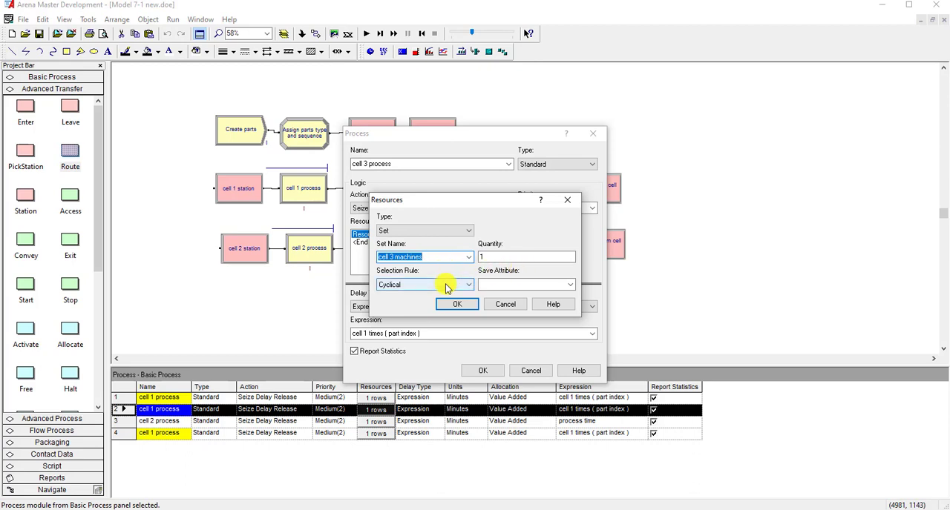
- Save the selected member of the cell 3 machines set in the machine index attribute
click(502, 285)
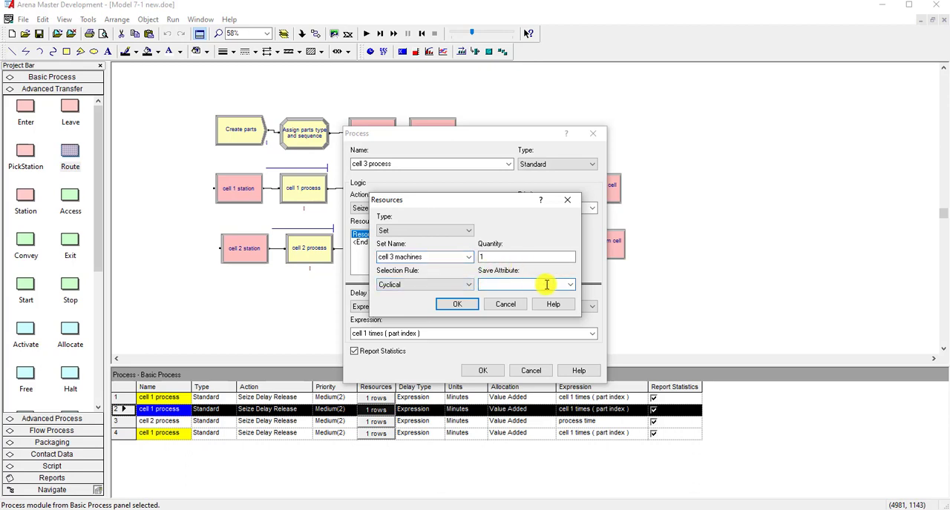
click(569, 285)
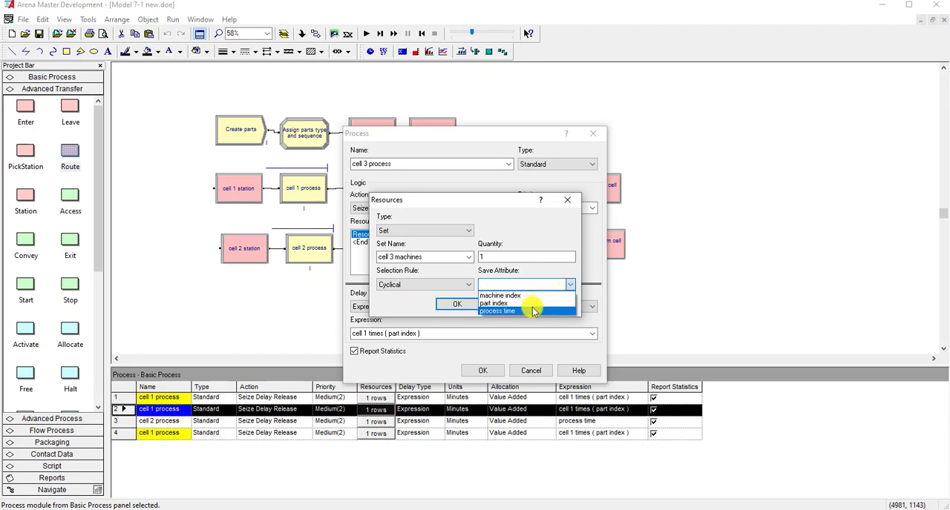
click(532, 296)
click(538, 289)
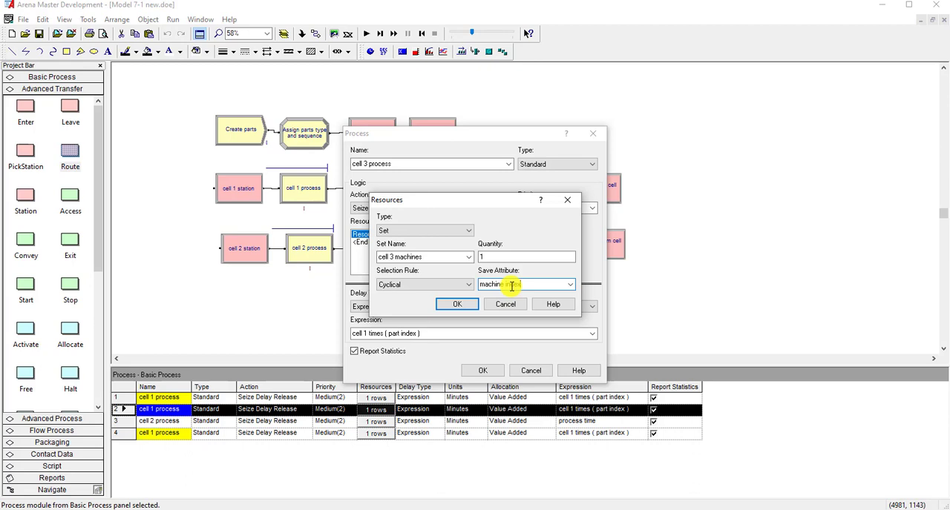
click(458, 304)
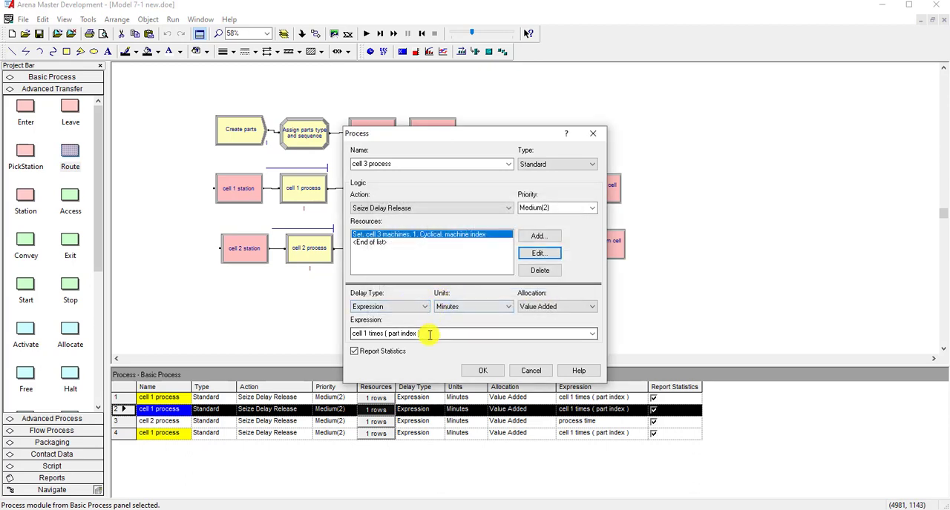
- Replace the delay expression of cell 3 process with the process time attribute in the Expression Builder
click(429, 334)
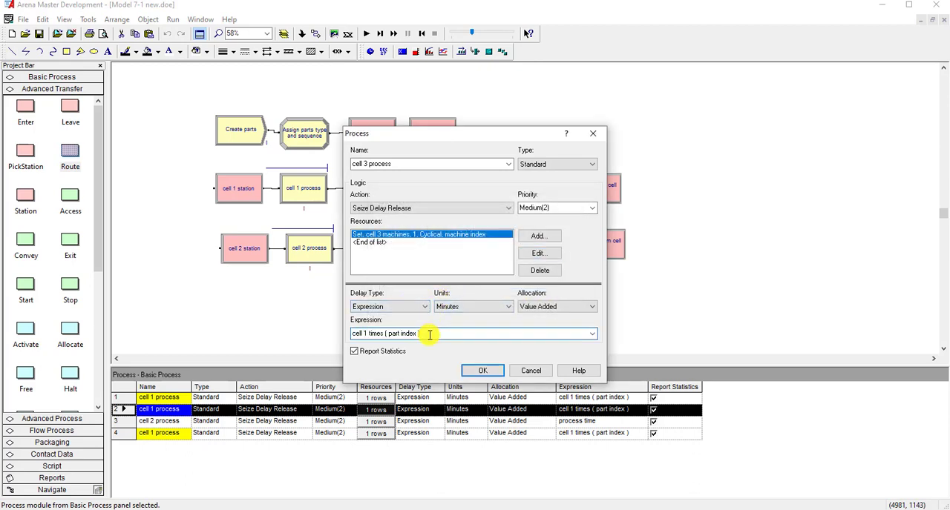
right_click(429, 335)
click(475, 433)
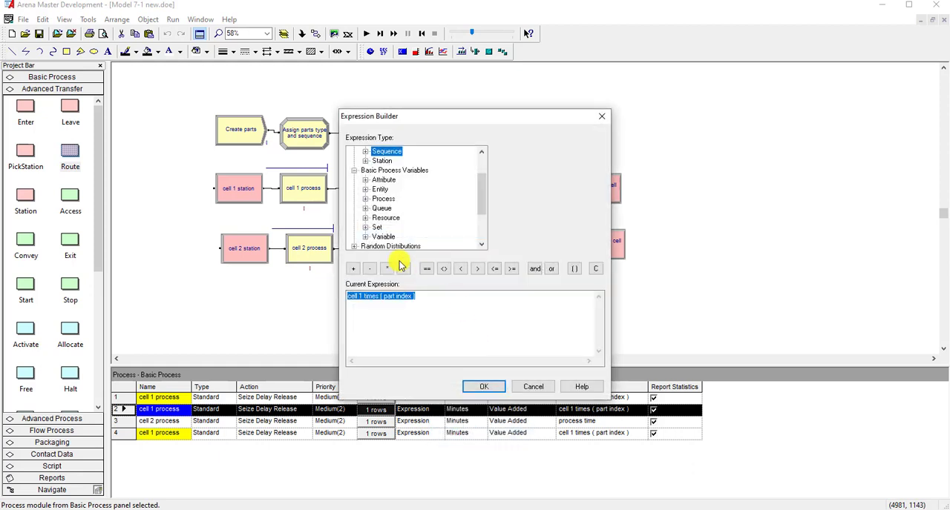
double_click(385, 181)
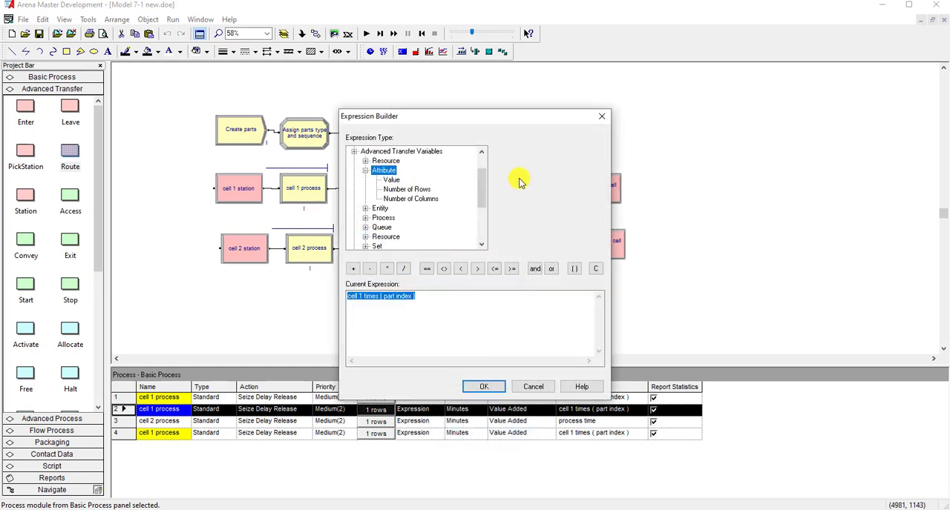
click(391, 179)
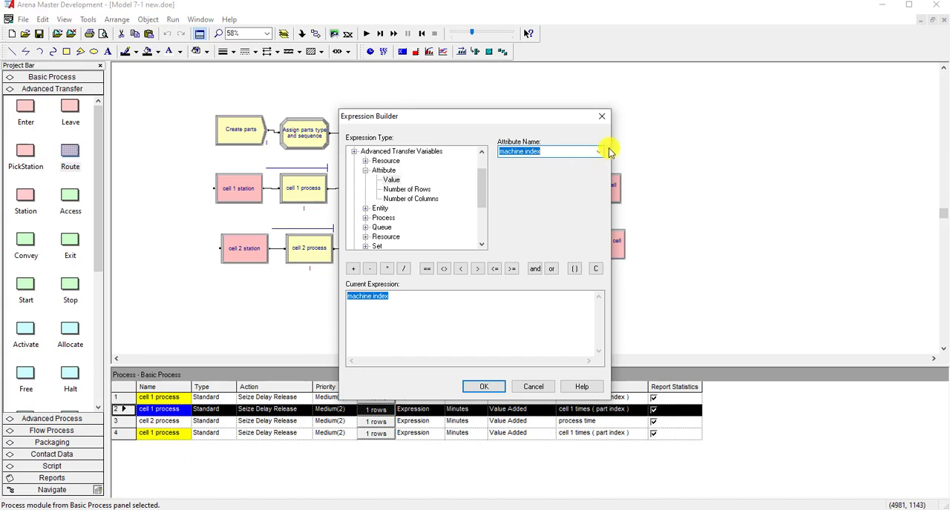
click(599, 151)
click(567, 179)
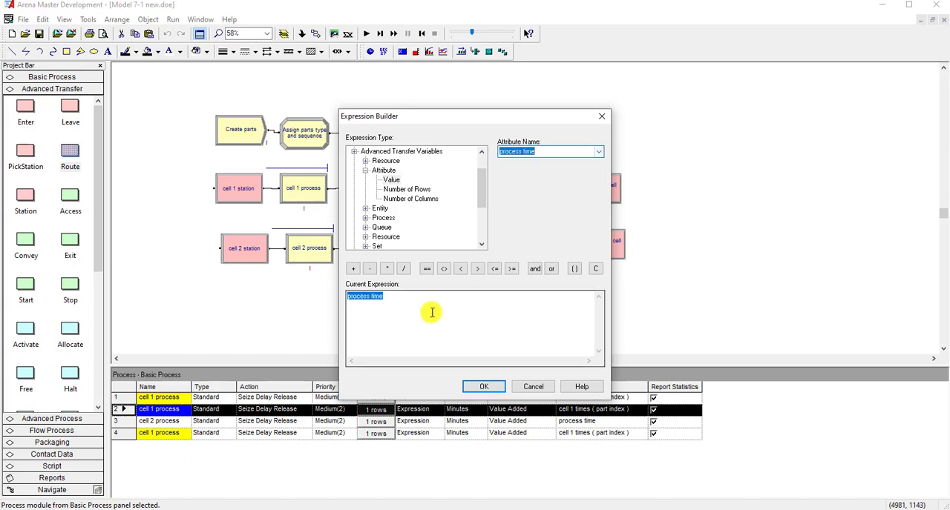
click(433, 302)
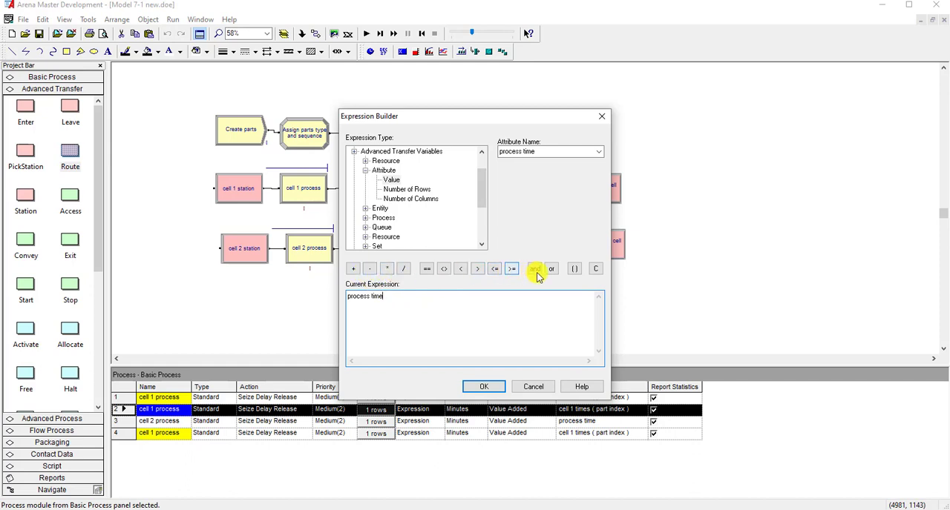
- Multiply the process time in the expression by the current value of the variable factir time
click(387, 268)
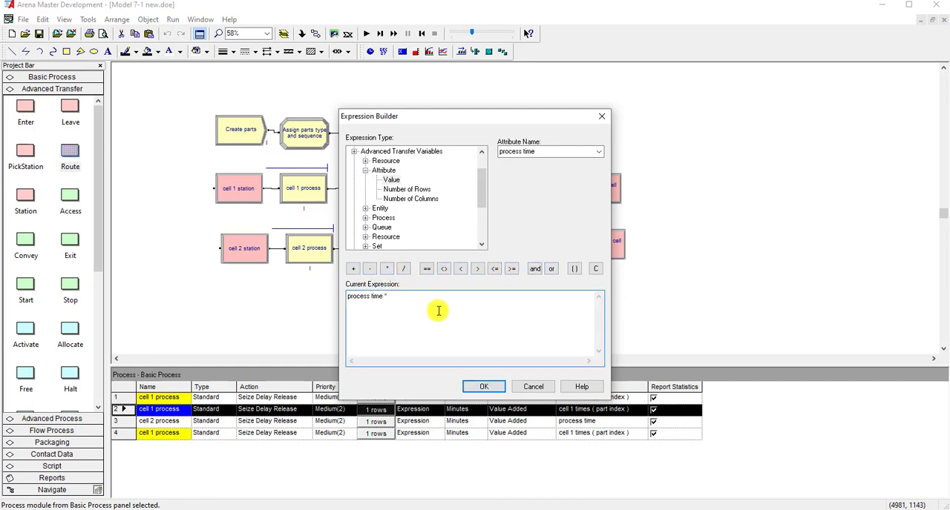
scroll(387, 235, down, 1)
double_click(386, 234)
click(404, 189)
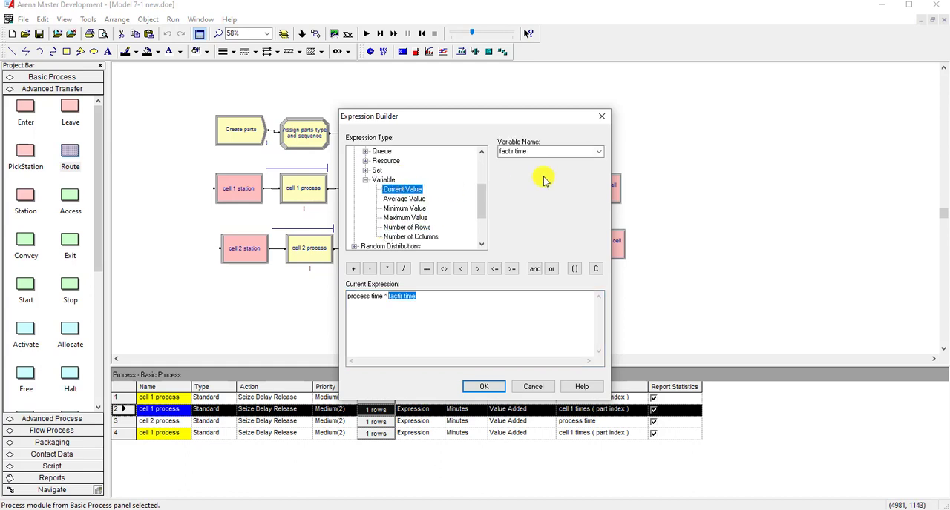
click(601, 152)
click(437, 297)
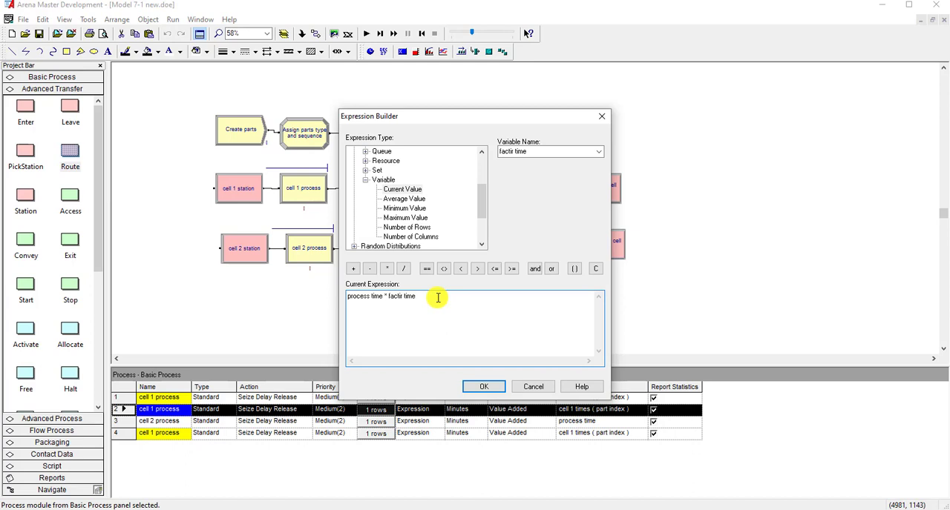
- Index the factir time variable by the machine index attribute in parentheses and accept the expression
click(573, 268)
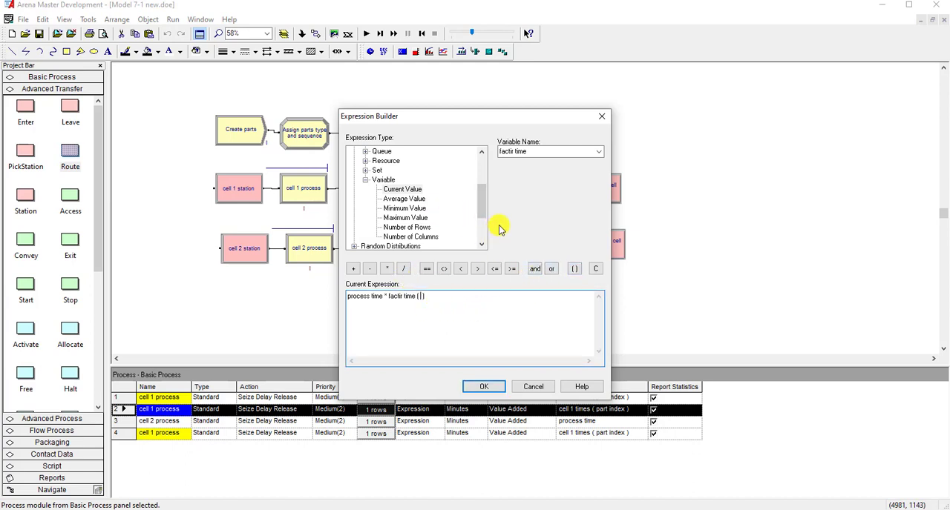
scroll(479, 198, up, 1)
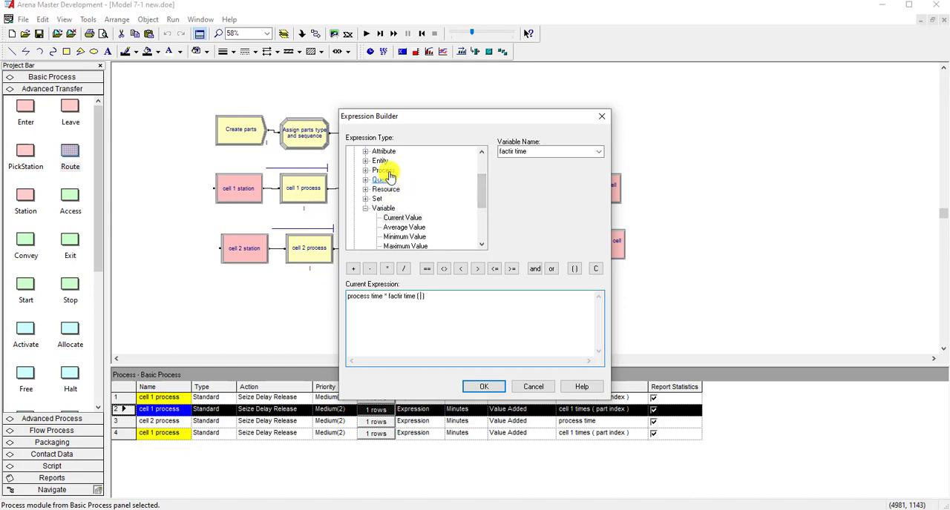
scroll(387, 178, up, 1)
double_click(384, 181)
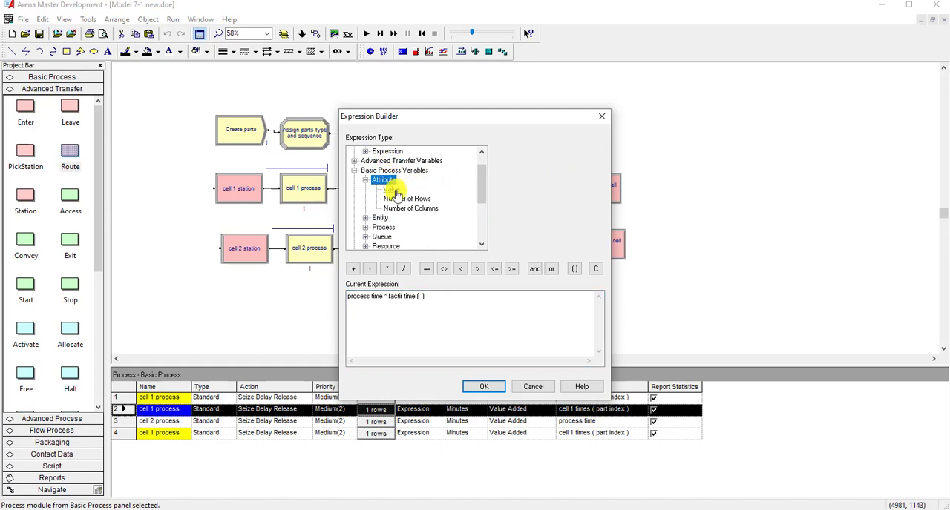
click(391, 190)
click(481, 303)
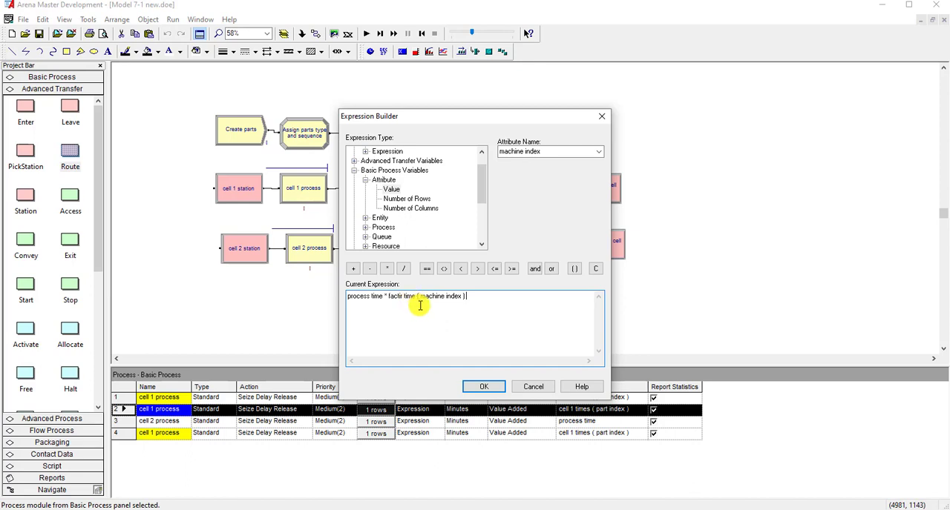
click(484, 385)
- Check the cell 3 process resource set and save attribute against its delay expression, and accept the process settings
click(538, 253)
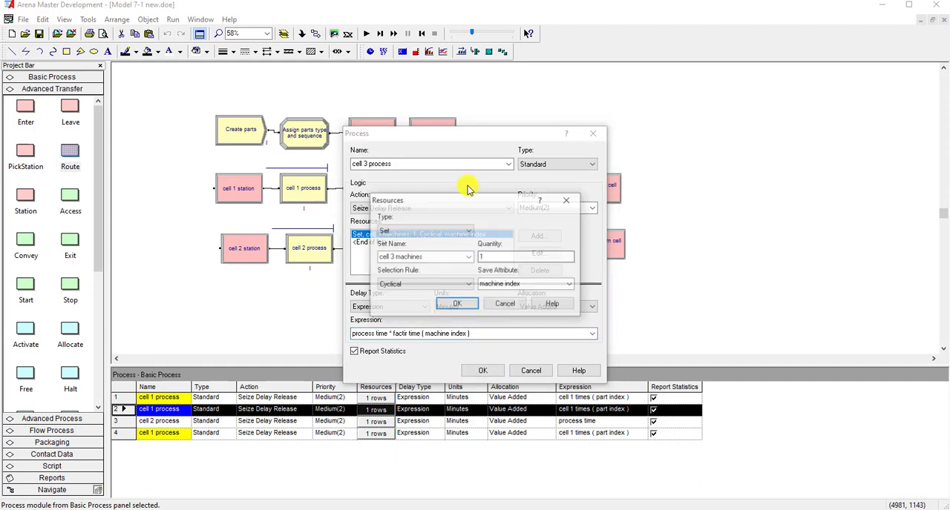
drag(535, 198, 783, 208)
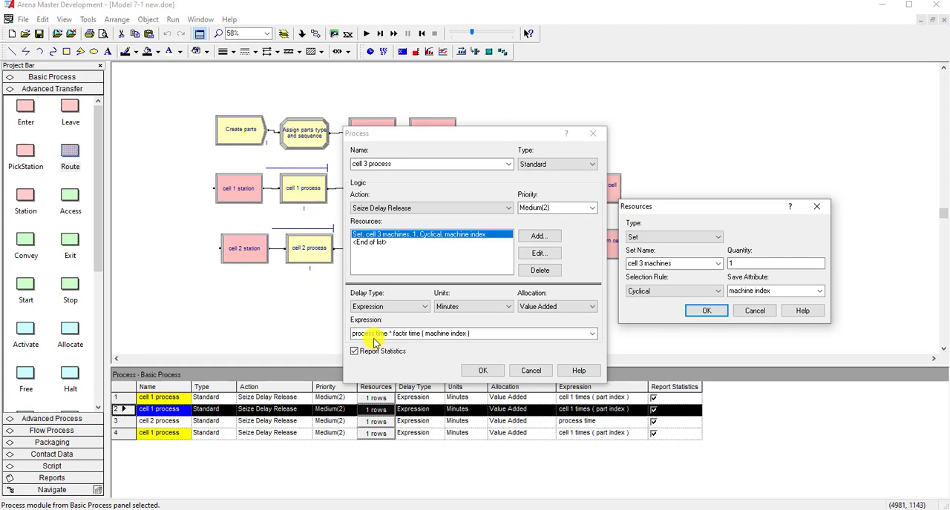
click(694, 311)
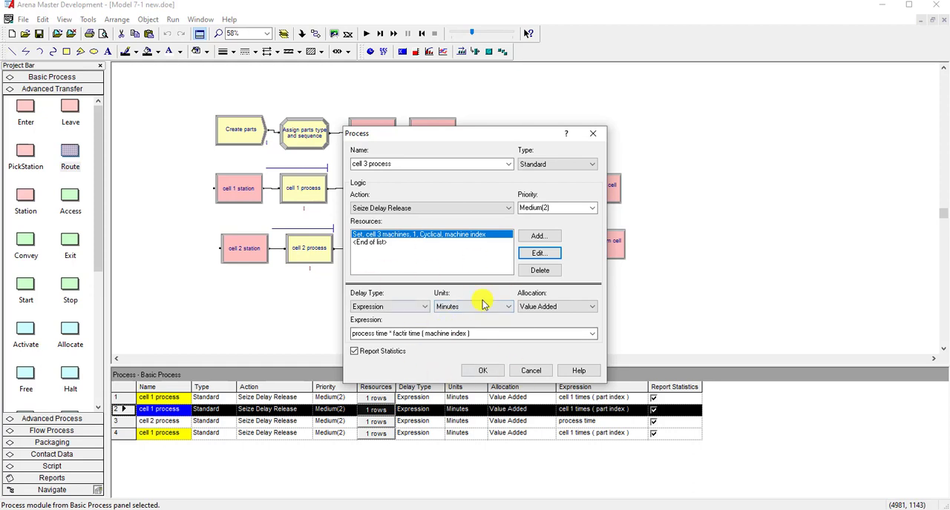
click(481, 371)
click(250, 329)
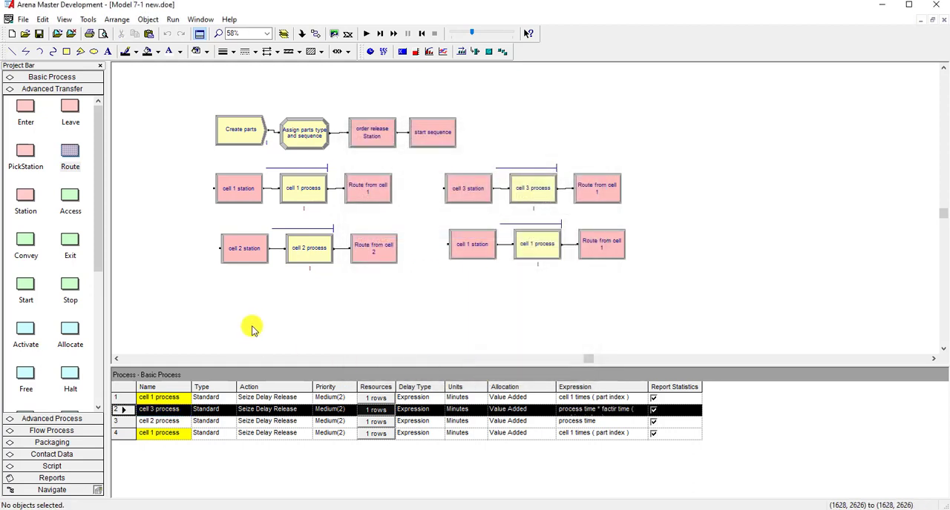
double_click(533, 189)
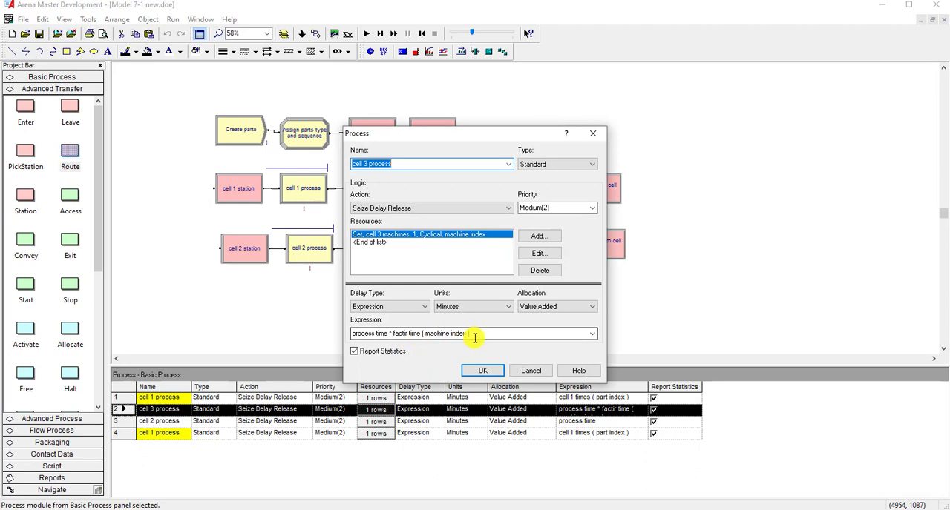
click(481, 370)
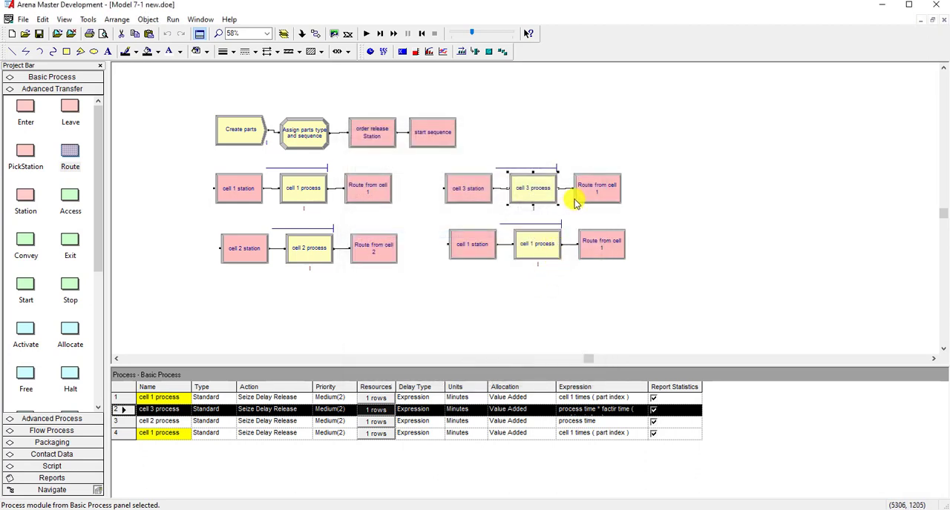
- Rename the route copy following cell 3 process as Route from cell 3
double_click(580, 198)
click(451, 230)
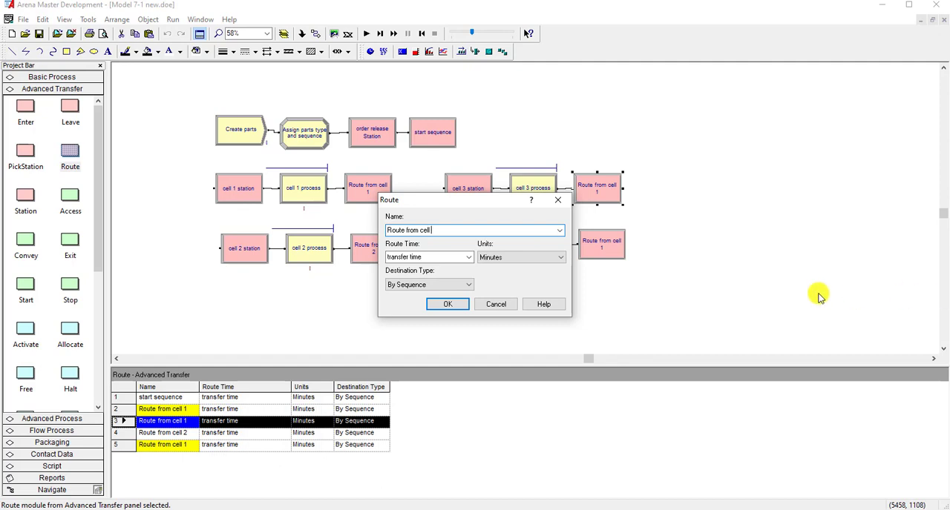
text(4)
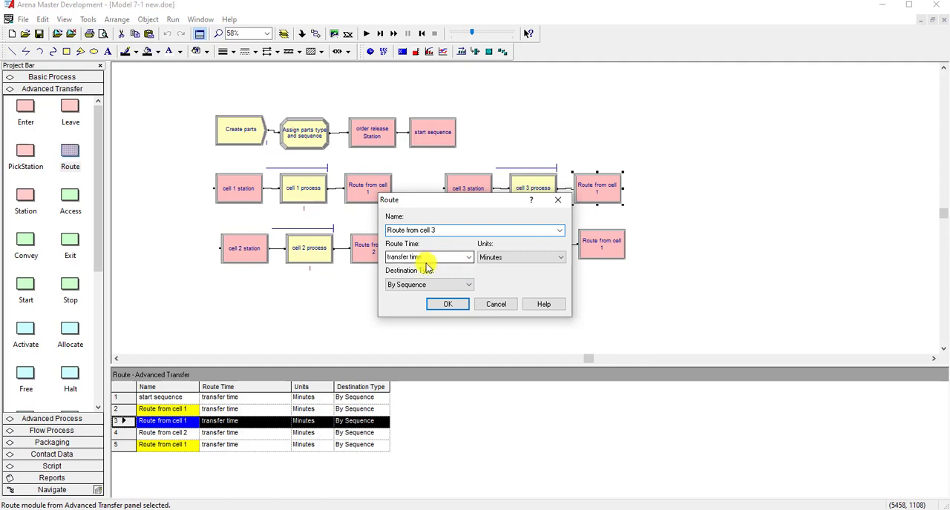
click(446, 302)
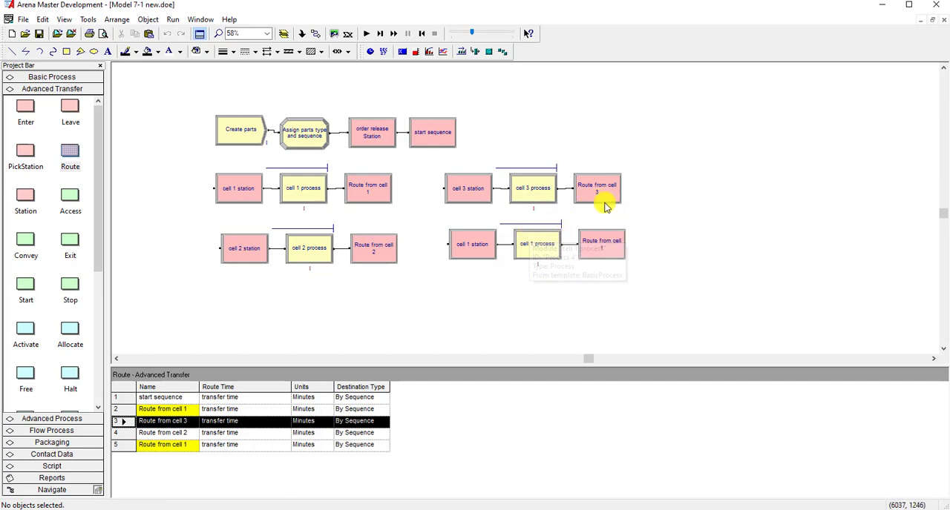
- Rename the remaining cell 1 station copy below cell 3 station as cell 4 station and set its station name to cell 4
double_click(472, 252)
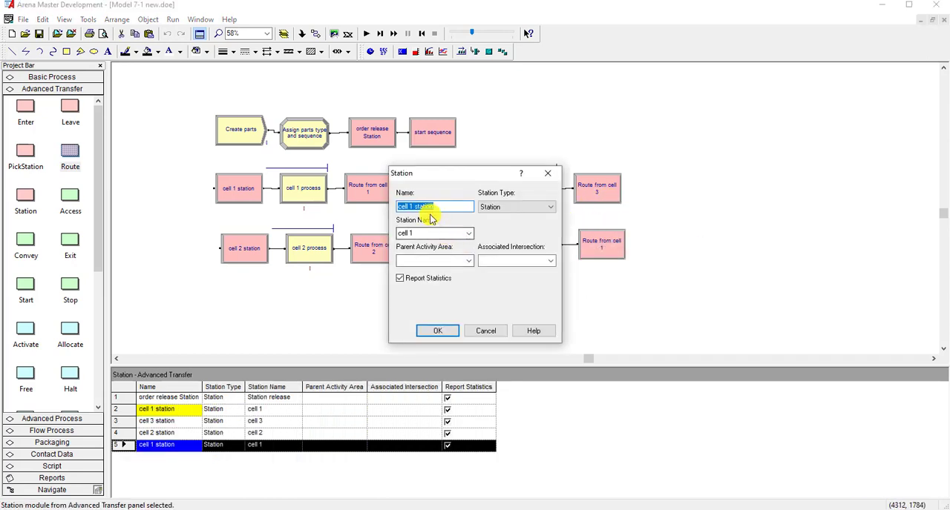
click(410, 208)
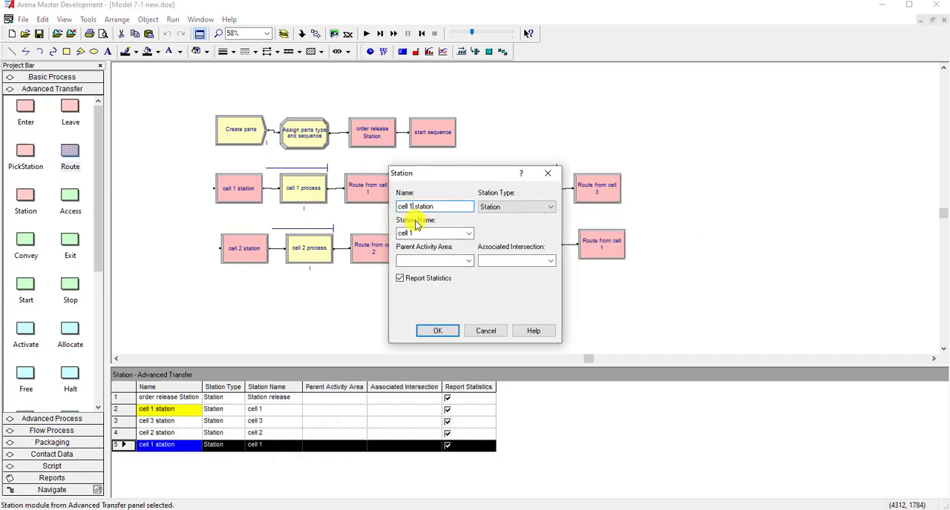
key(BackSpace)
text(4)
double_click(421, 235)
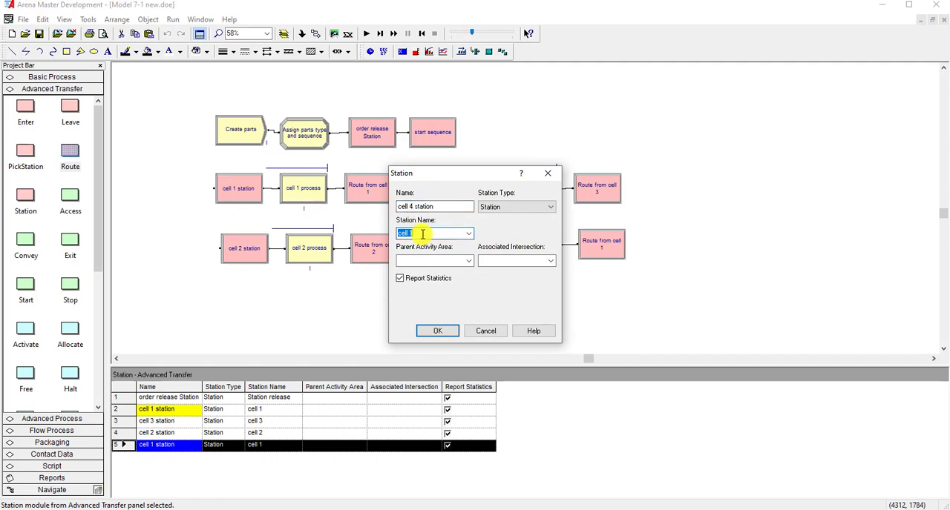
text(4)
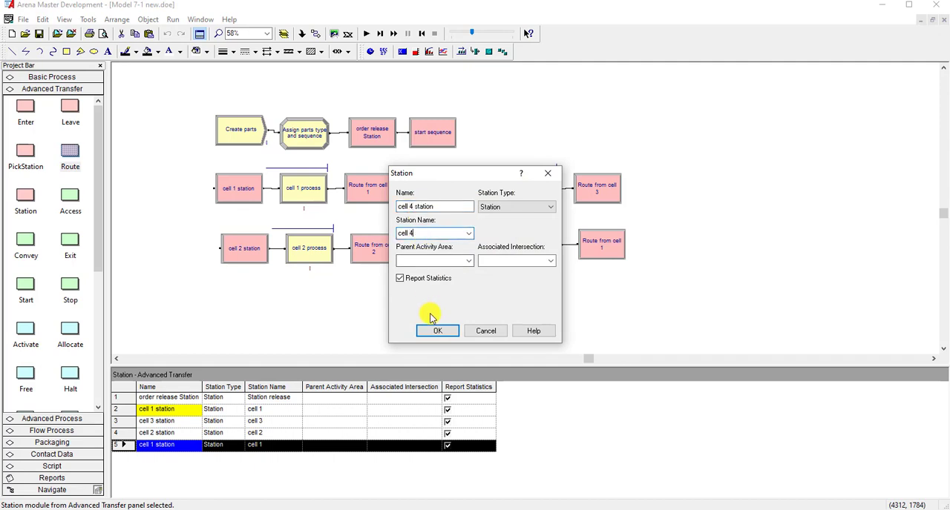
click(437, 331)
- Rename the route copy at the end of the cell 4 row as Route from cell 4
double_click(594, 246)
click(458, 233)
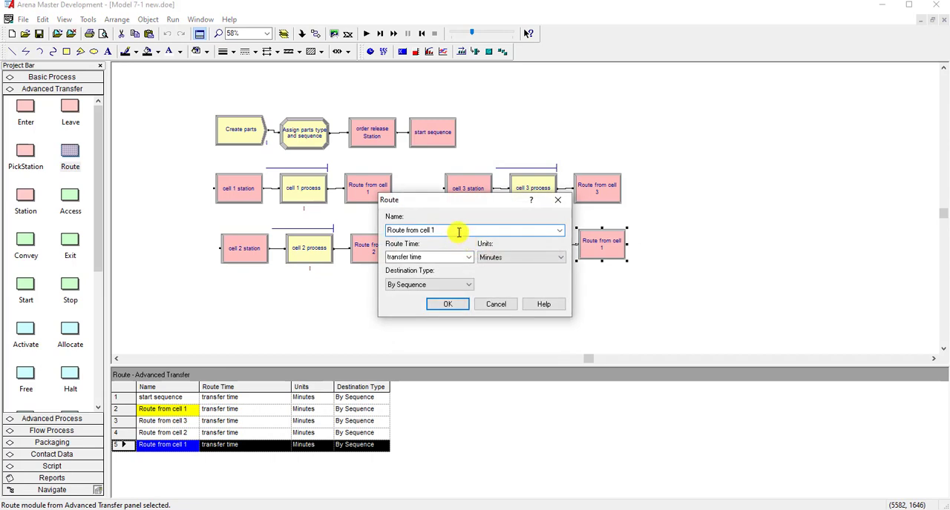
text(4)
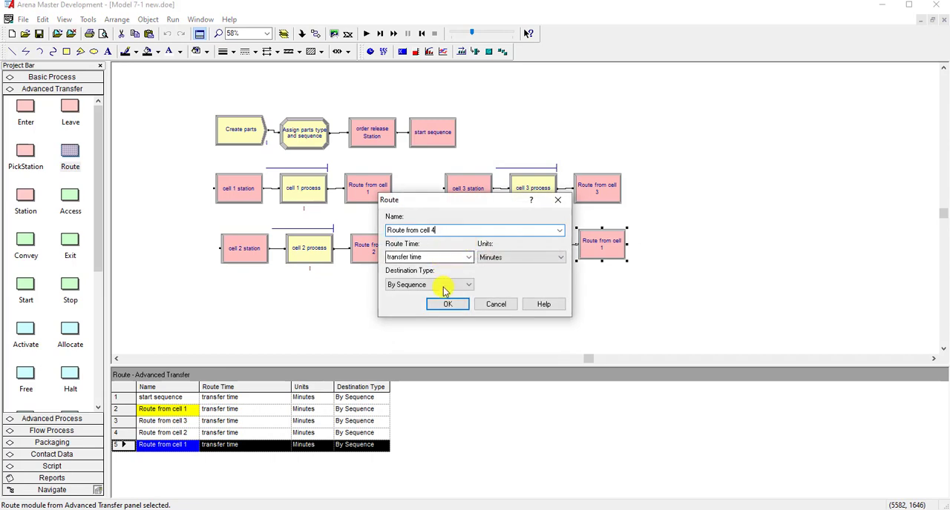
click(447, 304)
- Rename the process copy following cell 4 station as cell 4 process and change its resource to cell 4 machine
double_click(544, 248)
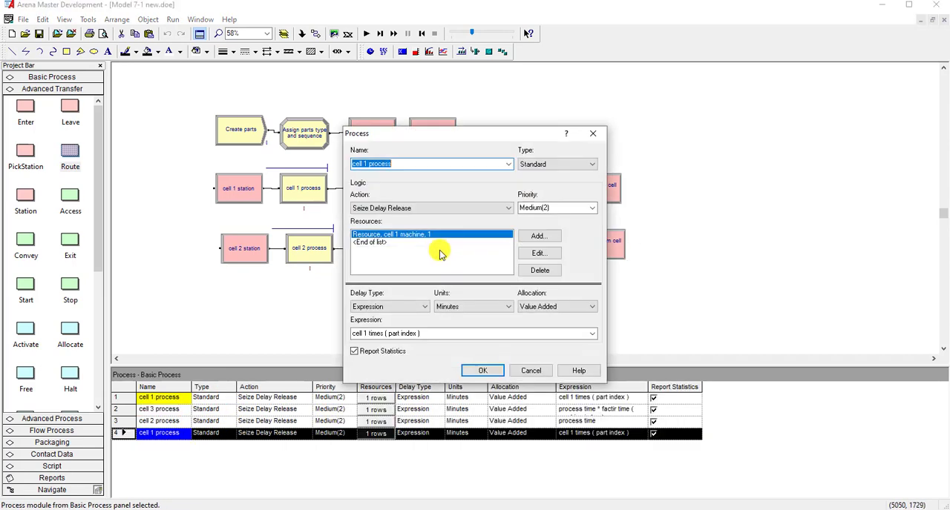
click(365, 163)
key(BackSpace)
text(4)
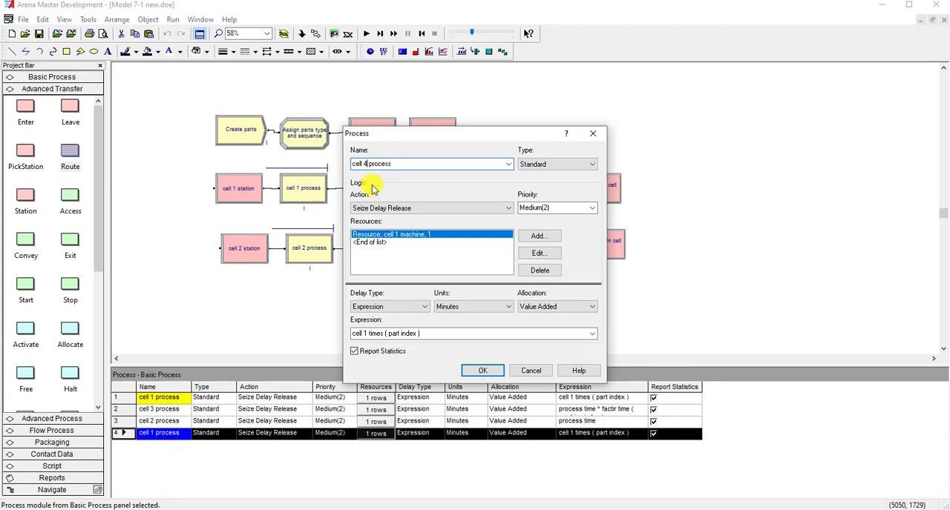
click(527, 257)
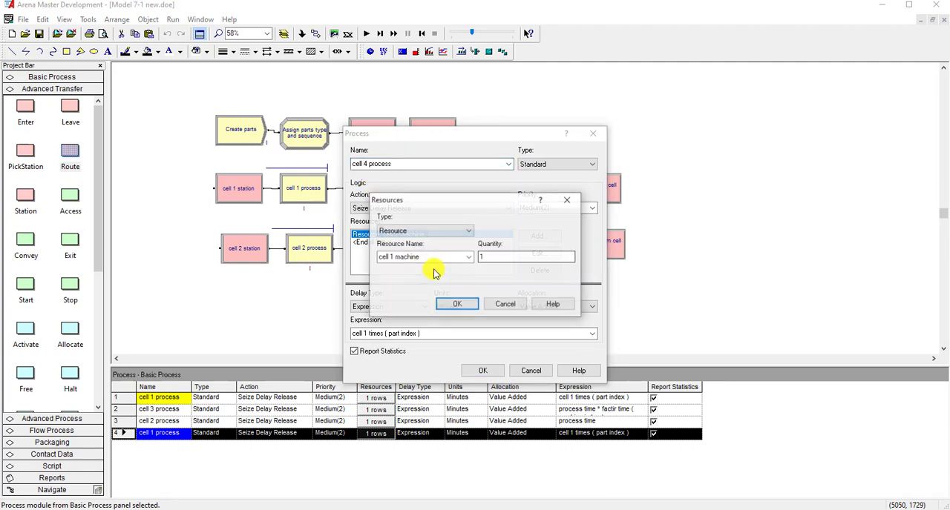
click(391, 259)
key(BackSpace)
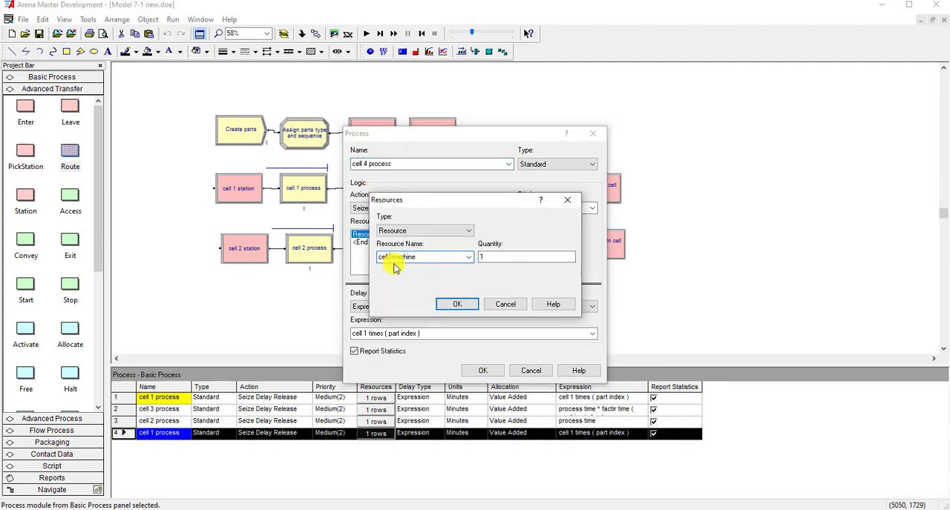
text(4)
click(457, 304)
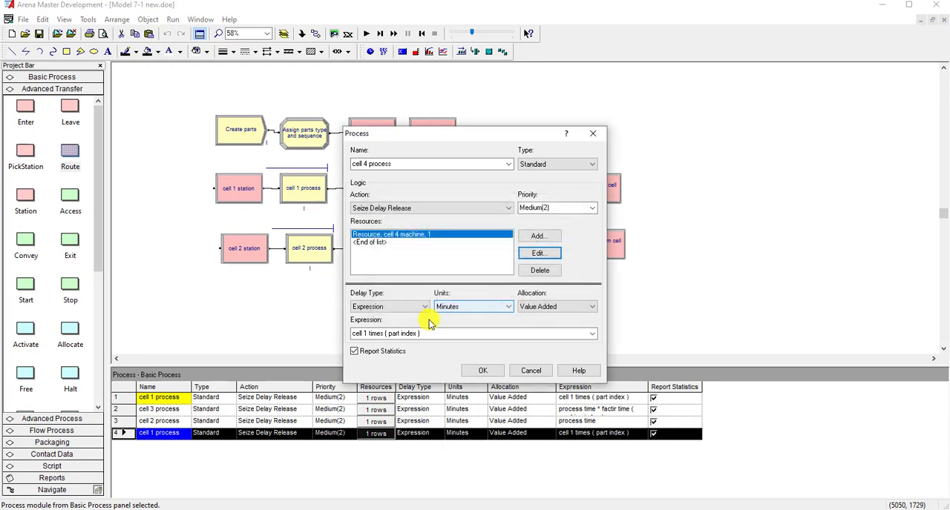
- Replace the delay expression of cell 4 process with the process time attribute in the Expression Builder and accept the process settings
drag(353, 334, 438, 333)
right_click(445, 333)
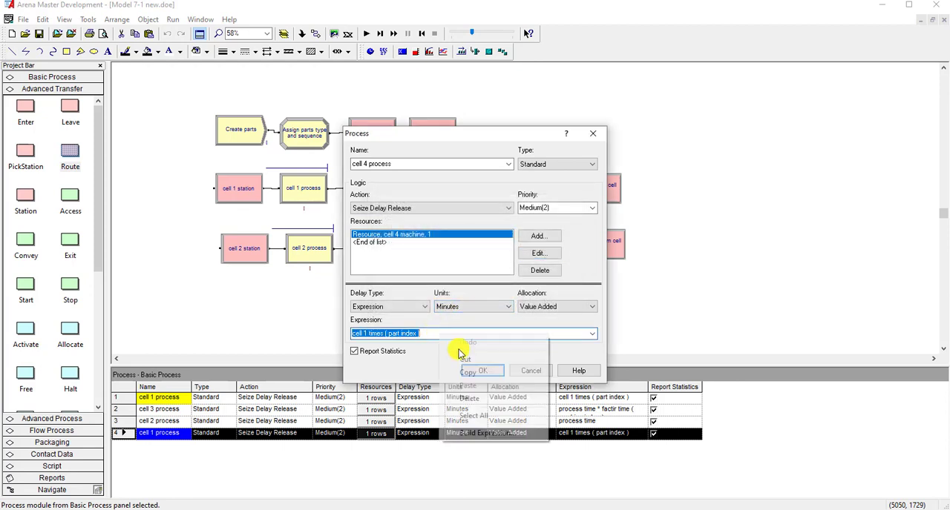
click(471, 432)
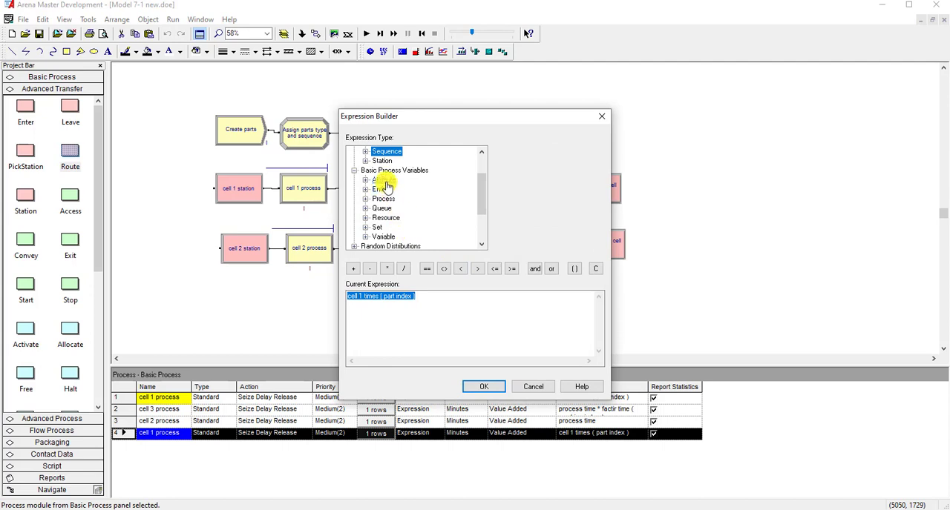
double_click(384, 180)
click(391, 180)
click(598, 152)
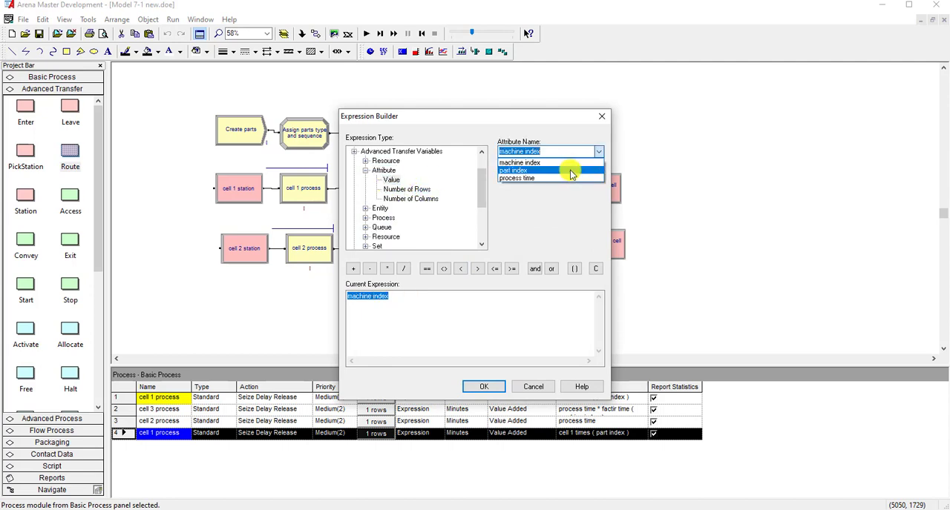
click(560, 178)
click(451, 297)
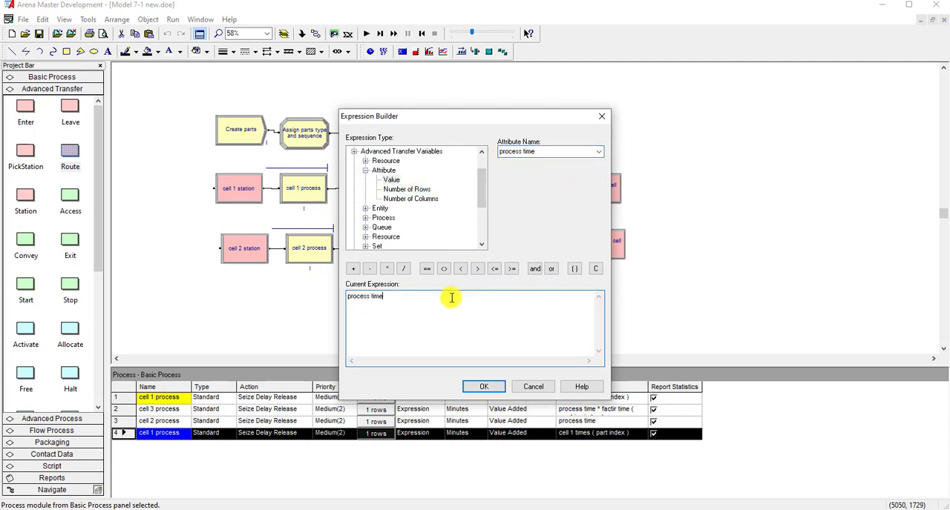
click(484, 387)
click(480, 367)
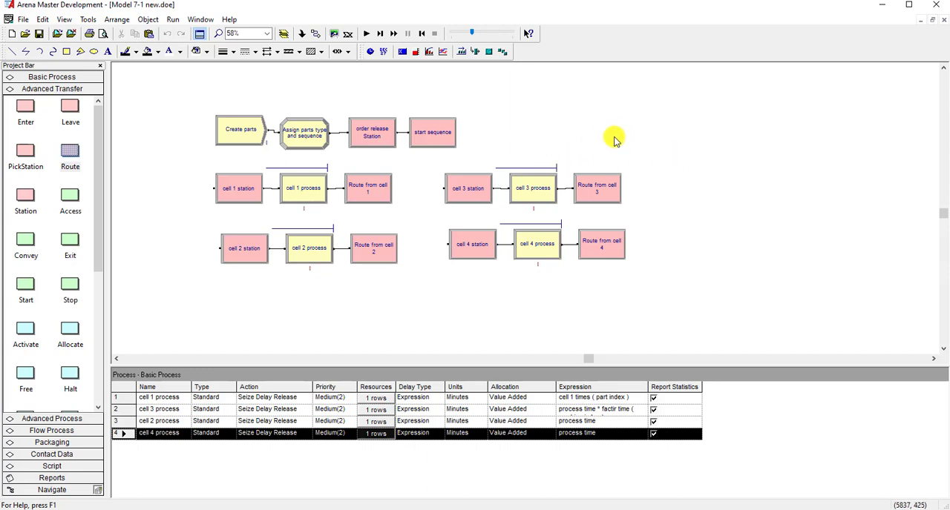
- Add a Station module beside start sequence, named exit system station with the station name exit Station
drag(25, 196, 482, 135)
double_click(484, 135)
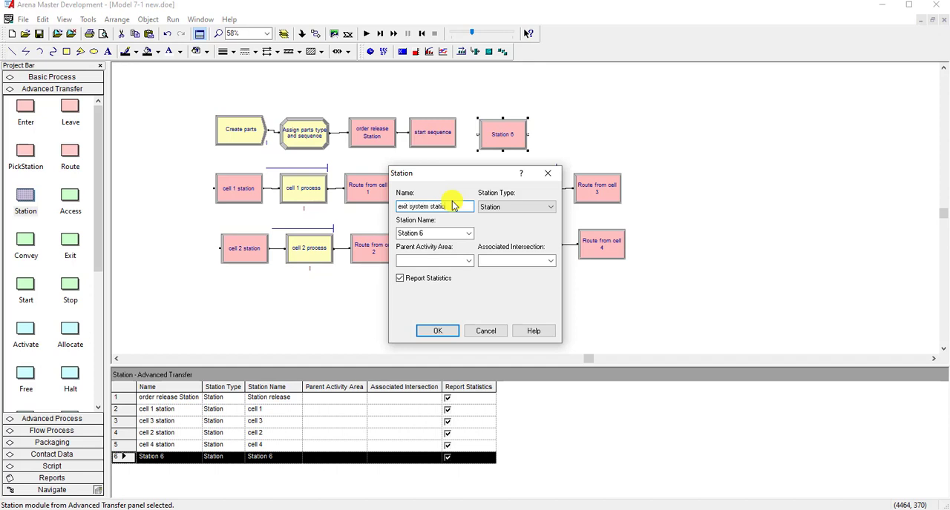
click(433, 233)
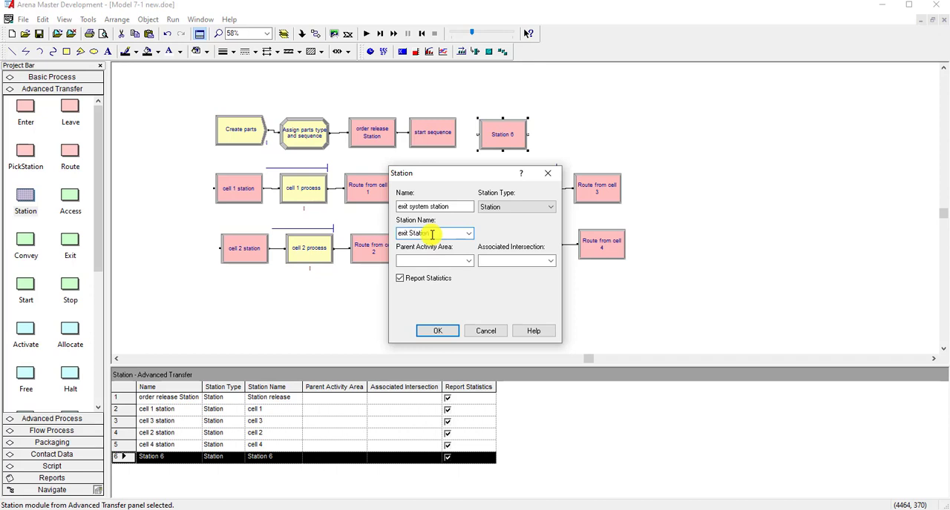
click(438, 331)
- Add a Dispose module beside exit system station and connect the station to it
drag(70, 156, 558, 138)
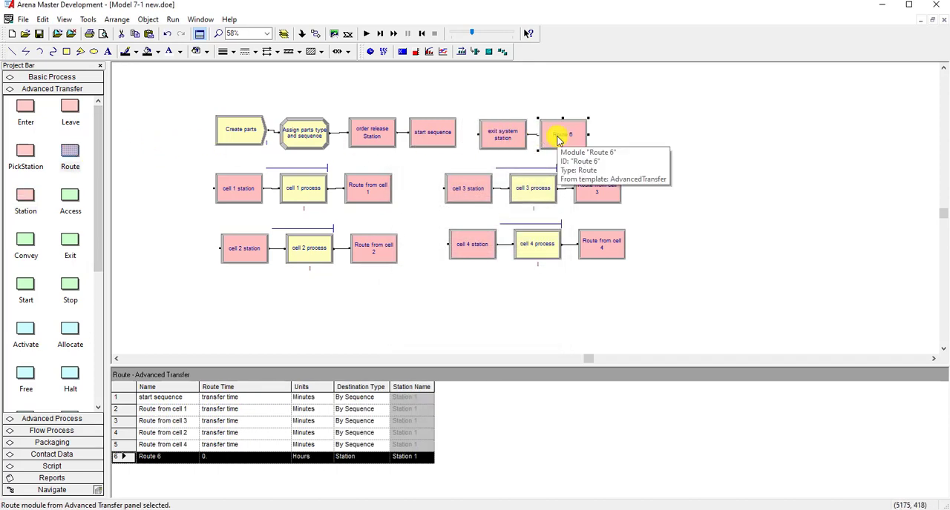
key(Delete)
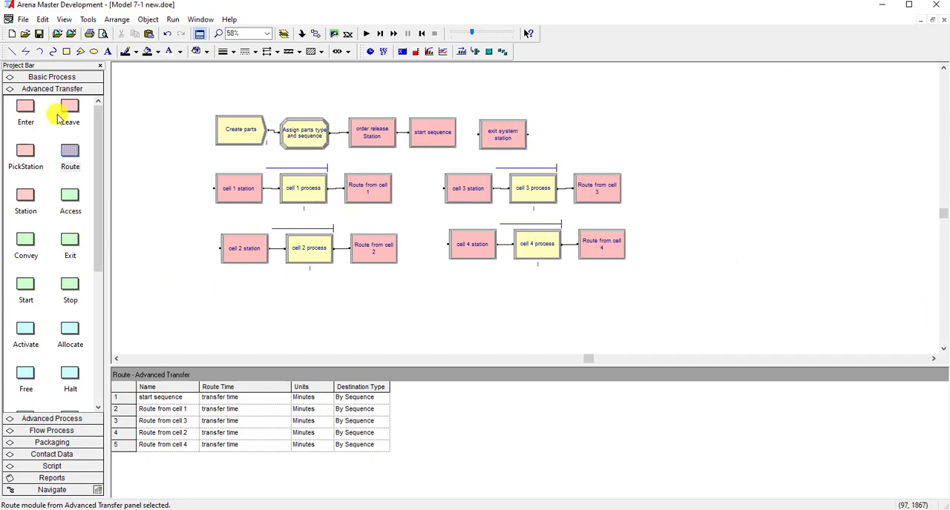
click(60, 78)
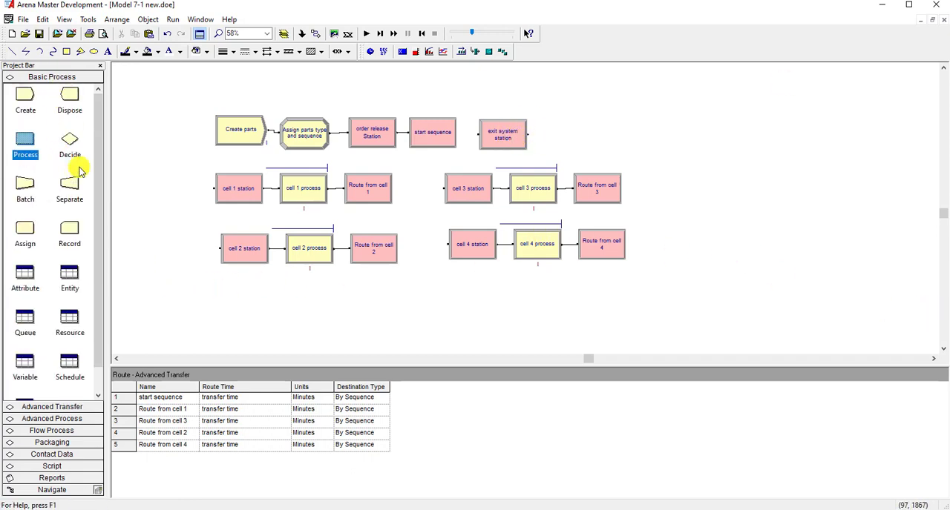
drag(70, 102, 544, 139)
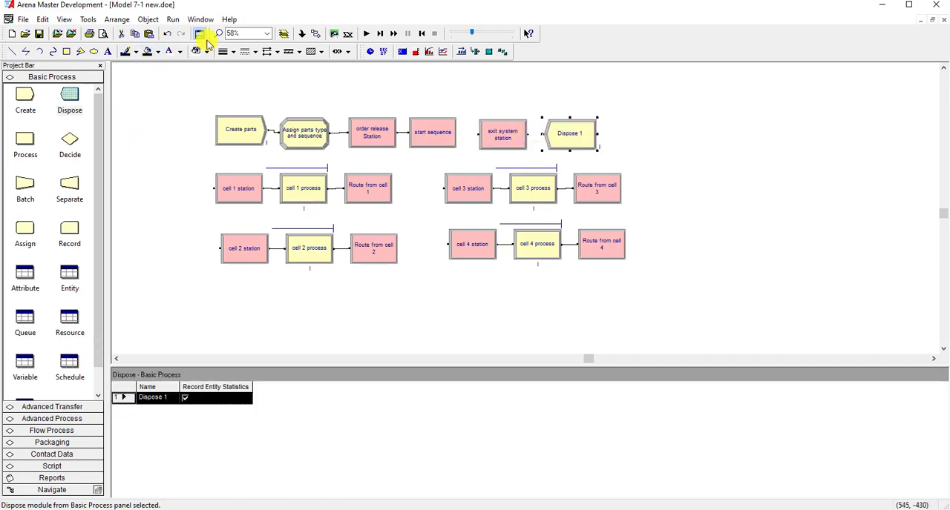
click(205, 37)
click(527, 135)
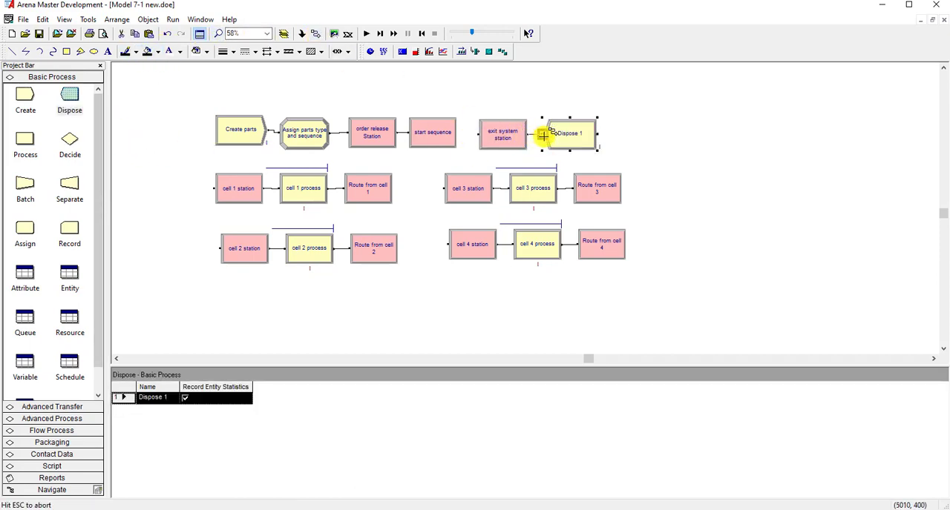
click(543, 136)
- Rename the new Dispose module as Dispose of parts and accept its settings
double_click(572, 142)
click(434, 251)
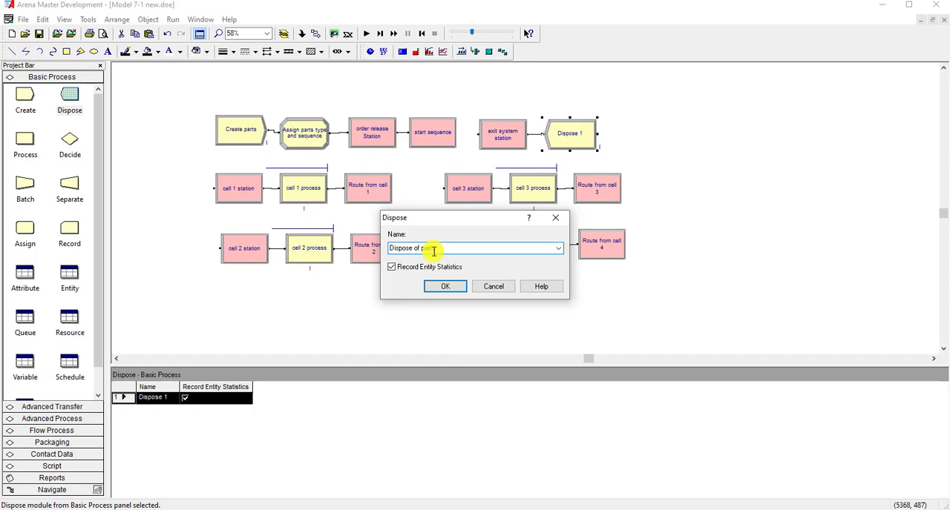
text(of parts)
click(445, 287)
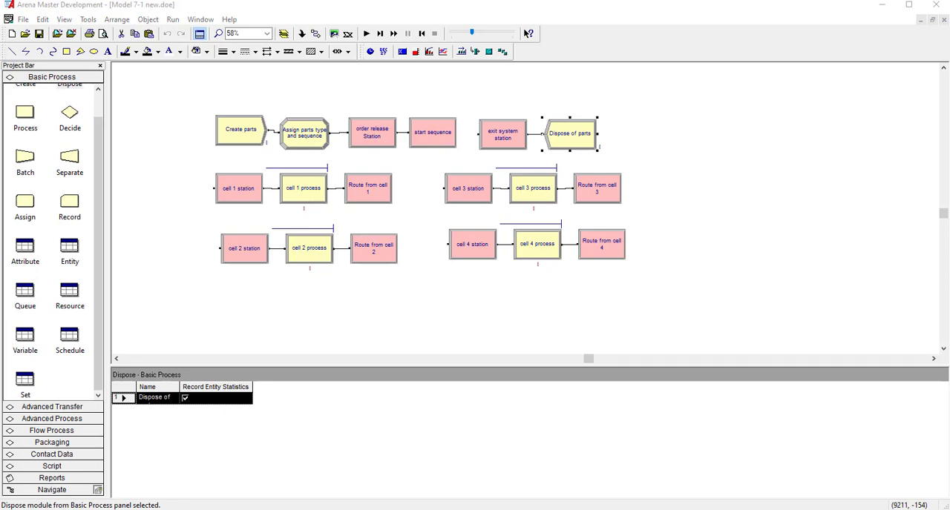
- Open the steps of part 1 process plan in the Sequence data and add a first row with station cell 1
click(84, 406)
scroll(52, 304, down, 3)
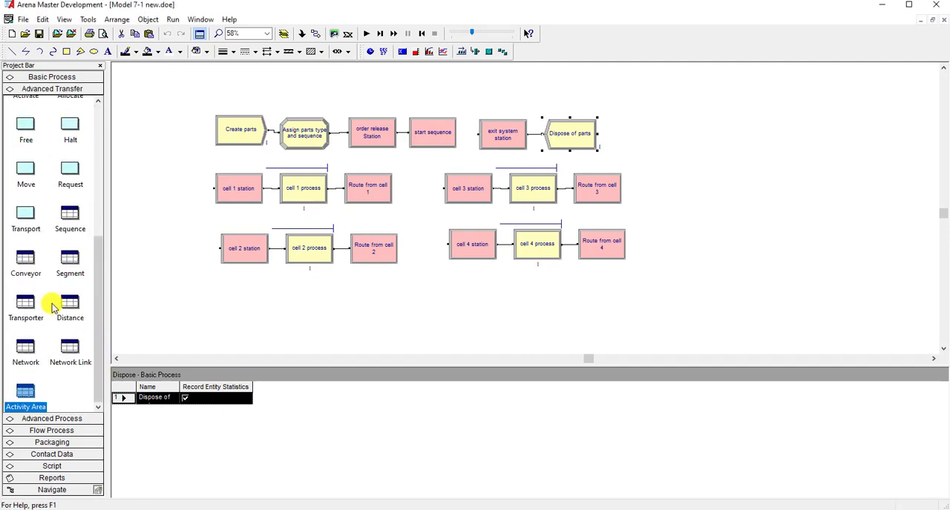
click(70, 215)
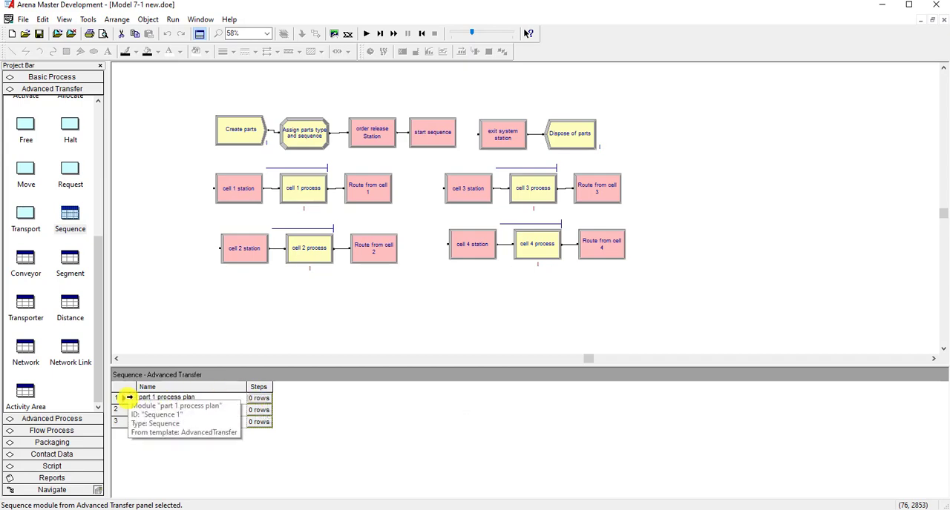
click(252, 399)
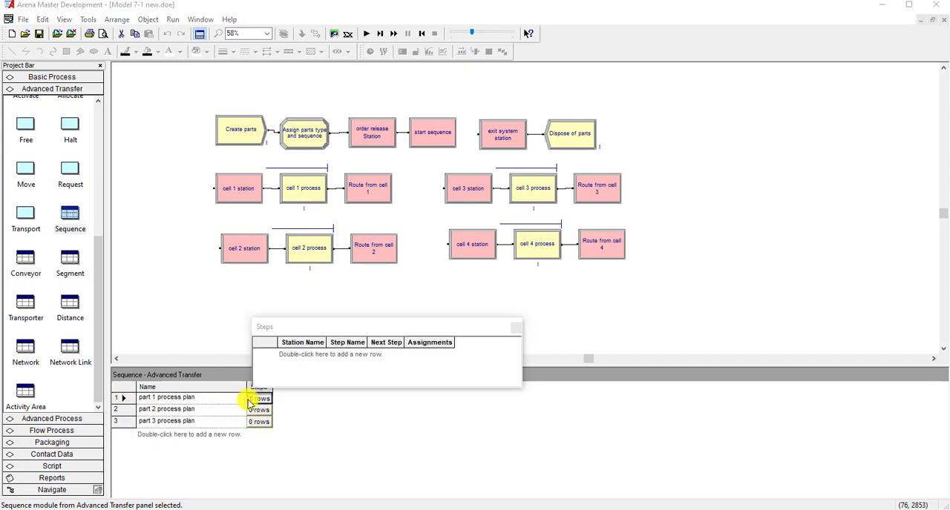
drag(343, 335, 346, 324)
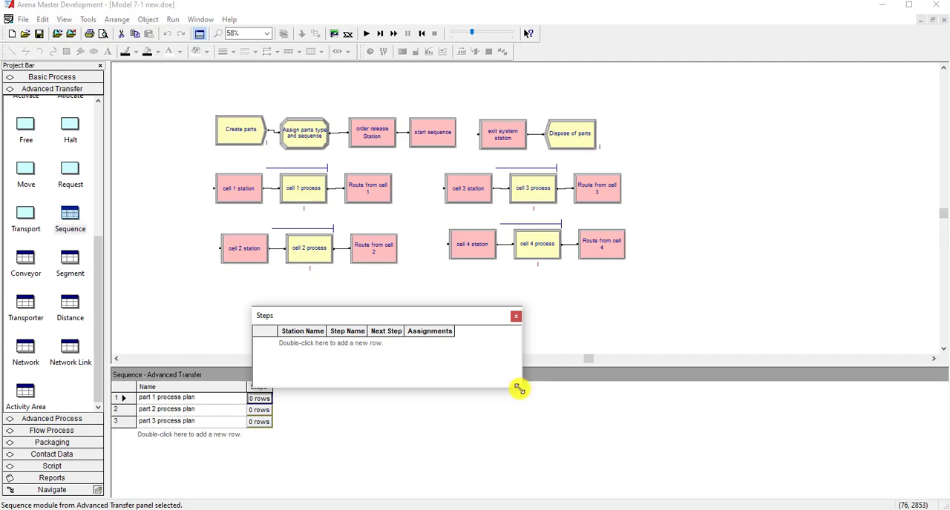
drag(521, 377, 611, 421)
drag(329, 310, 438, 319)
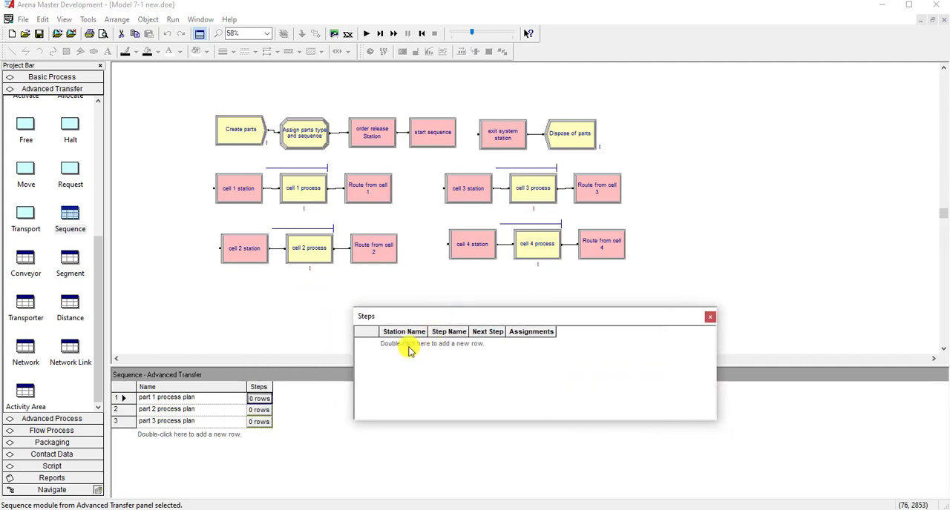
double_click(409, 344)
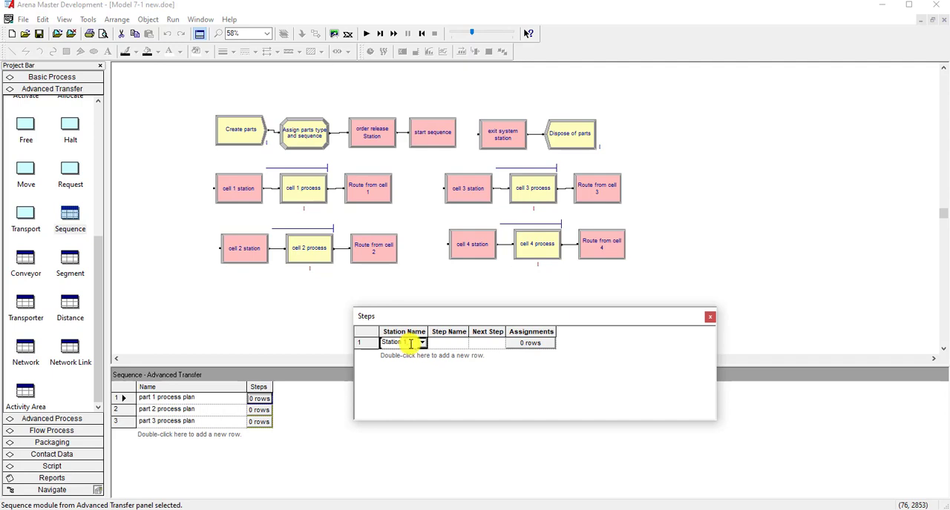
click(421, 344)
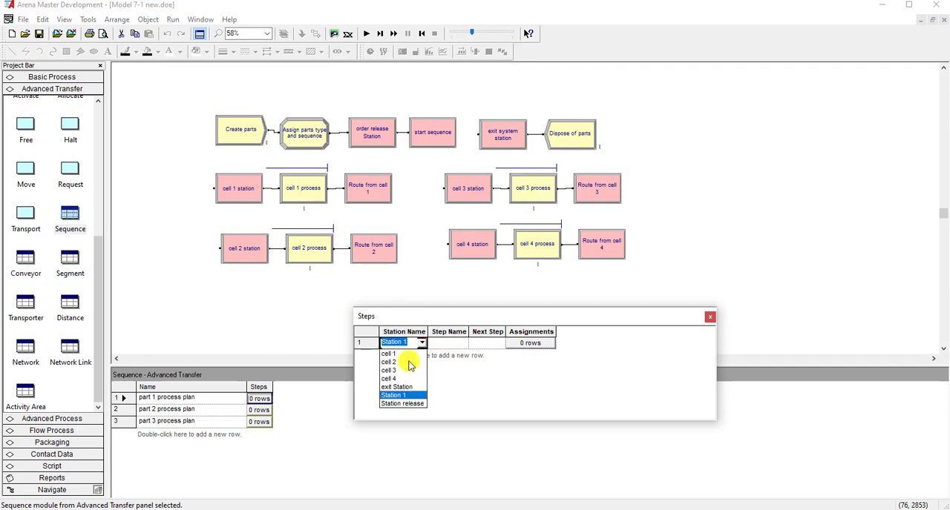
click(405, 361)
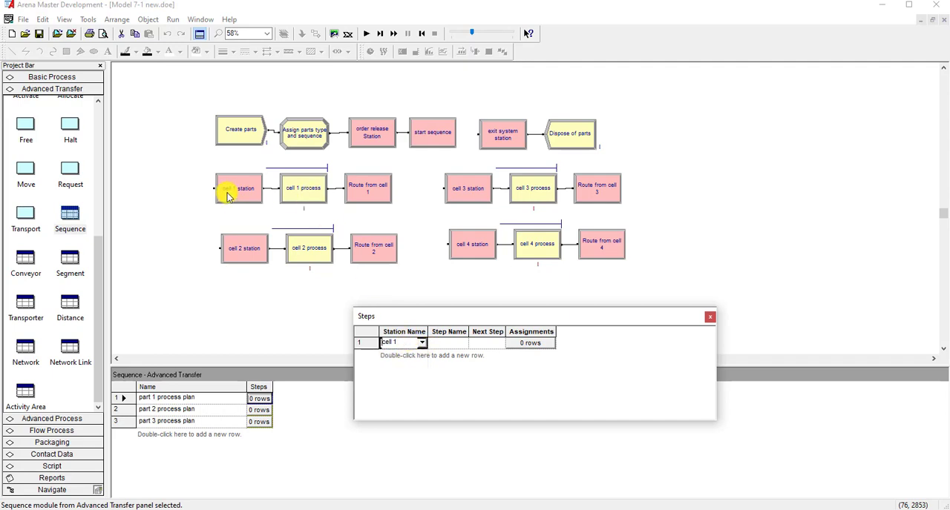
- Name the cell 1 row part 1 step 1 and set its next step to part 1 step 2
click(440, 344)
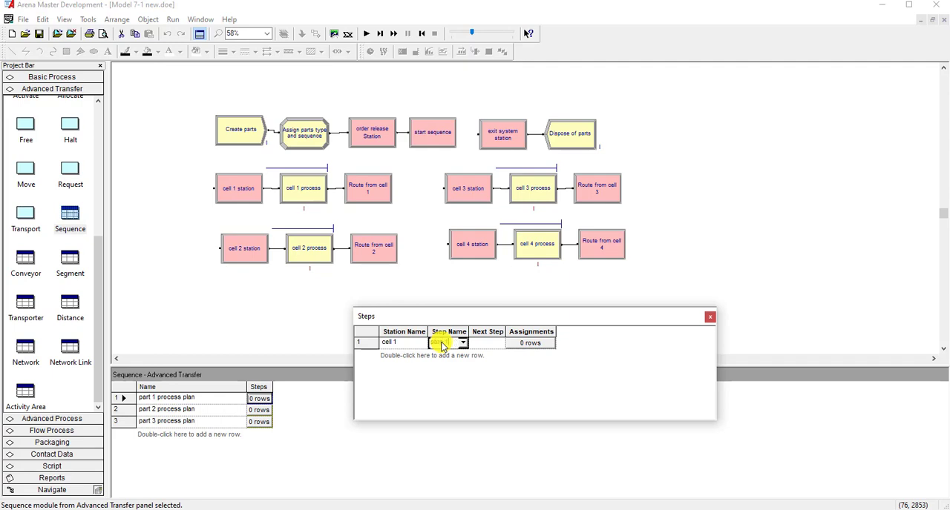
drag(468, 332, 565, 332)
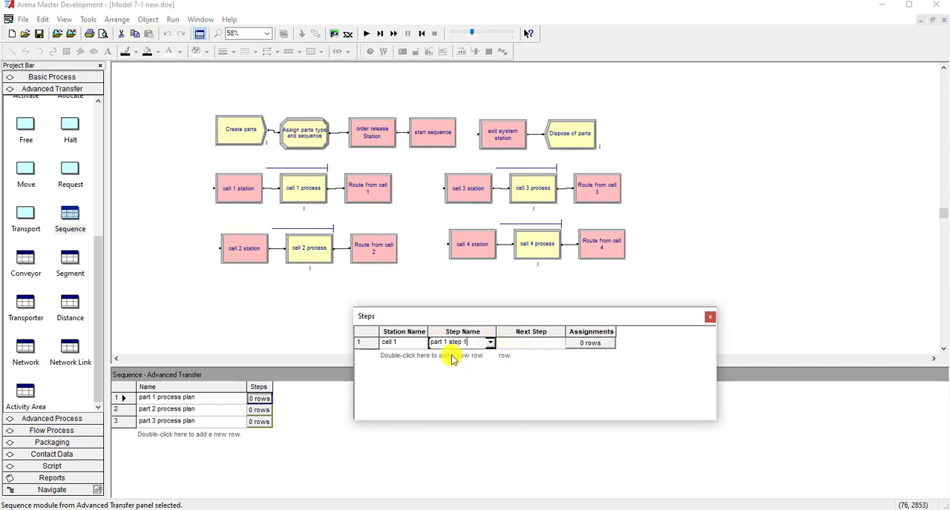
key(Tab)
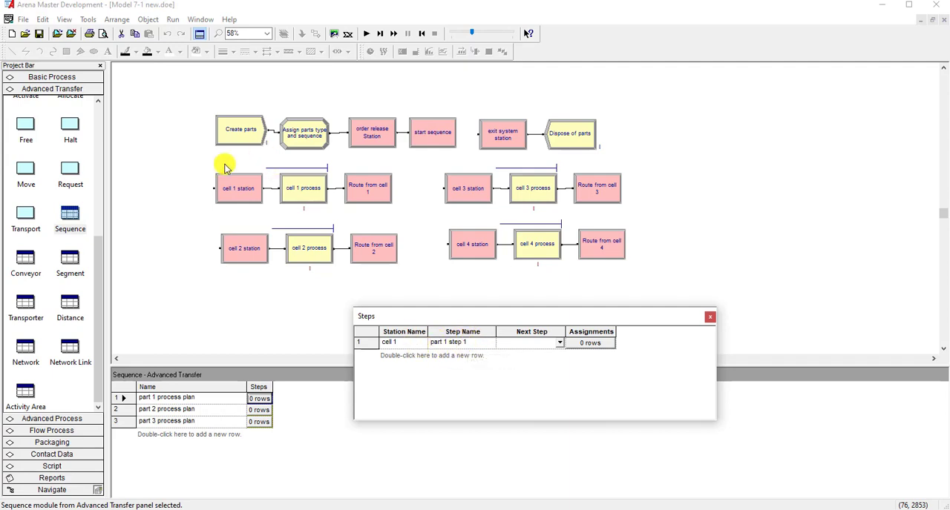
click(522, 345)
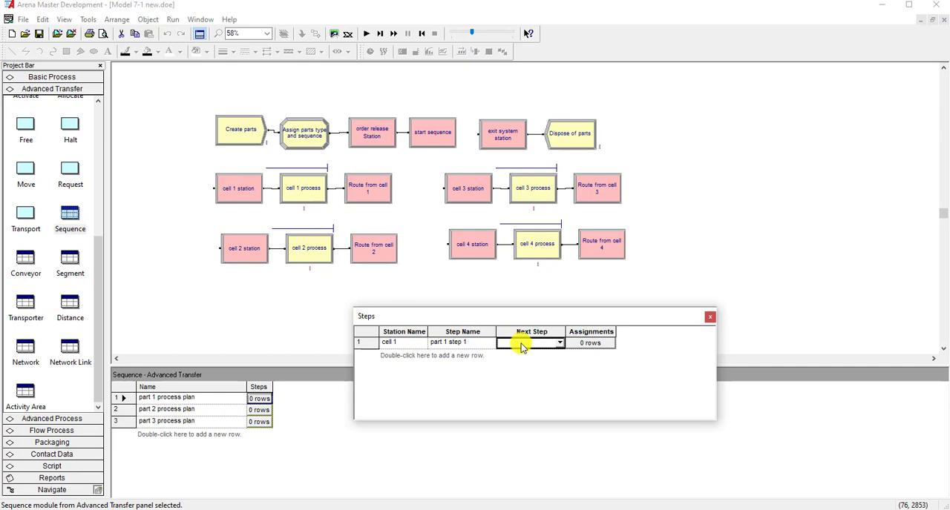
text(part 1 step 2)
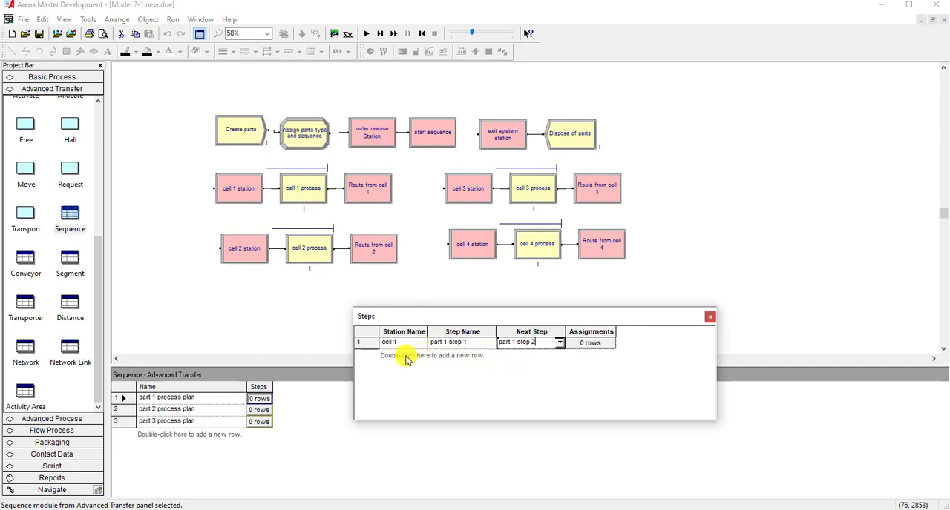
- Add four more rows to the part 1 steps with stations cell 2, cell 3, cell 4 and exit Station
double_click(406, 359)
click(421, 354)
click(400, 377)
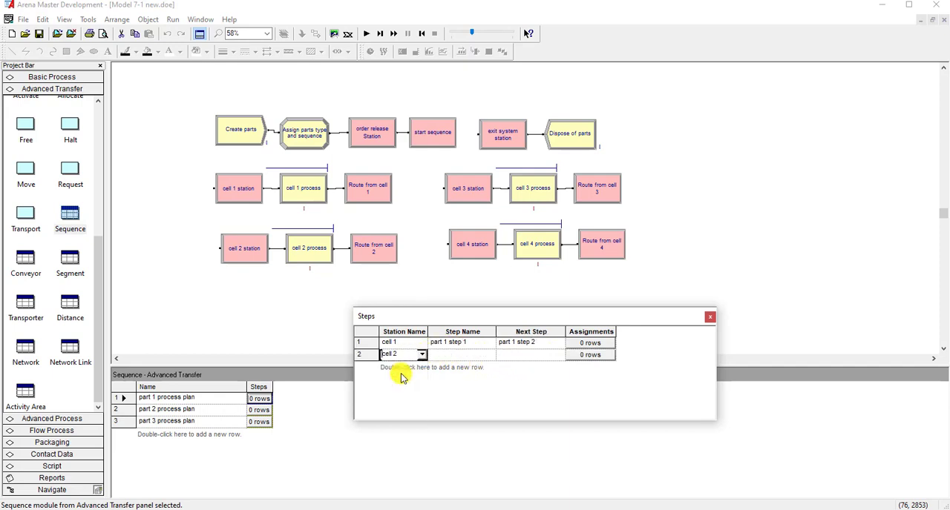
double_click(403, 368)
click(422, 366)
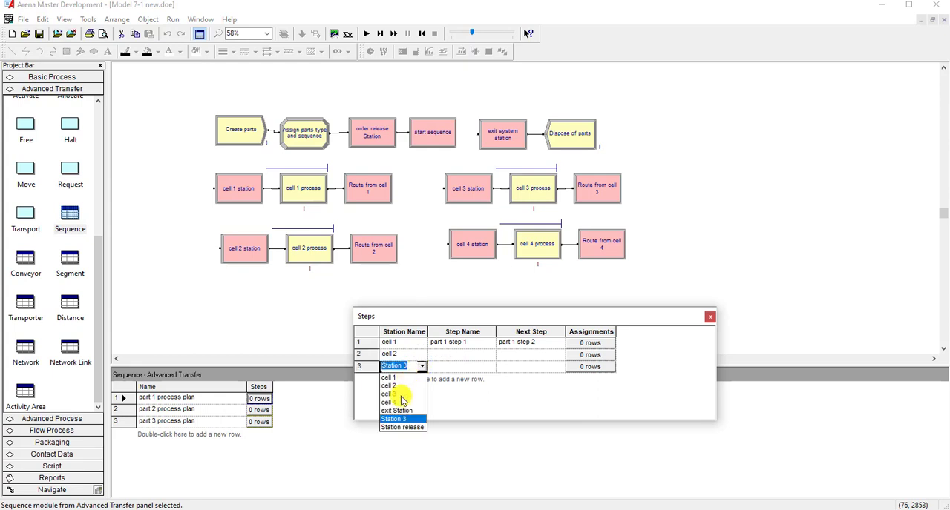
click(401, 394)
double_click(406, 379)
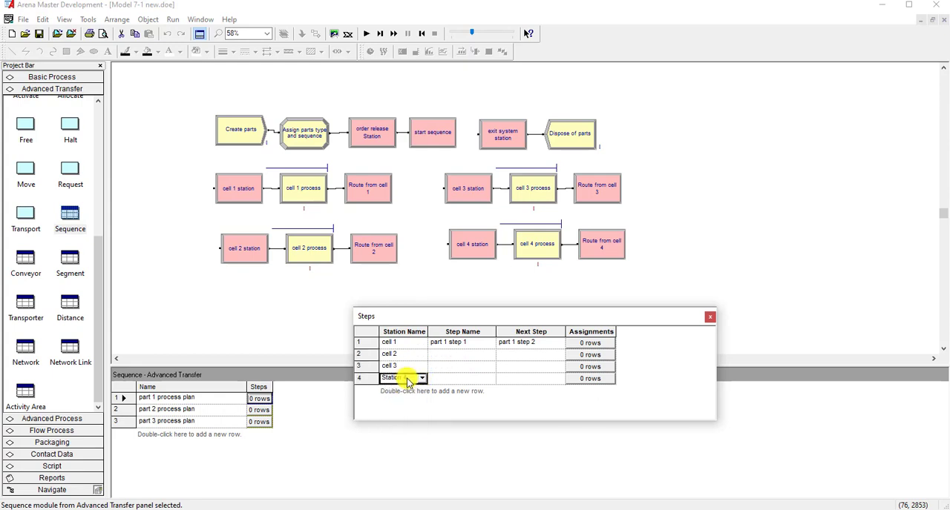
click(421, 378)
click(403, 414)
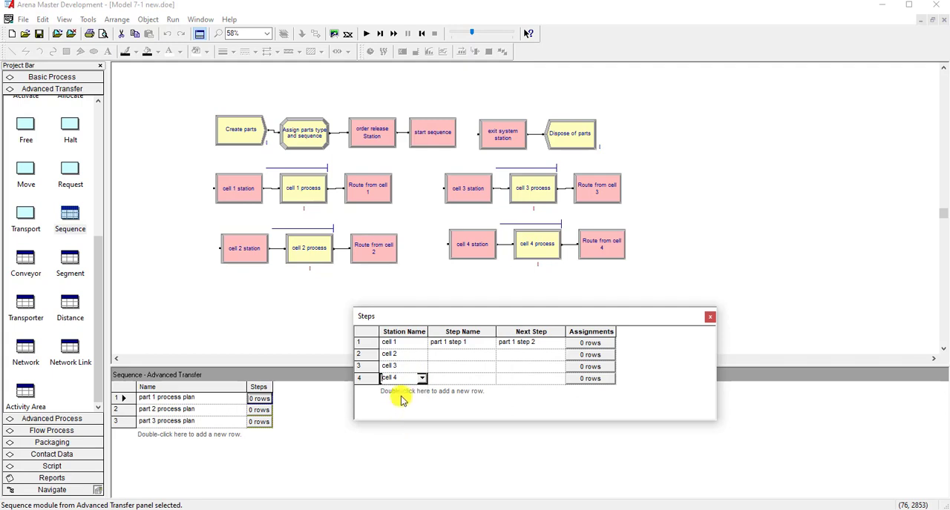
double_click(402, 401)
click(423, 390)
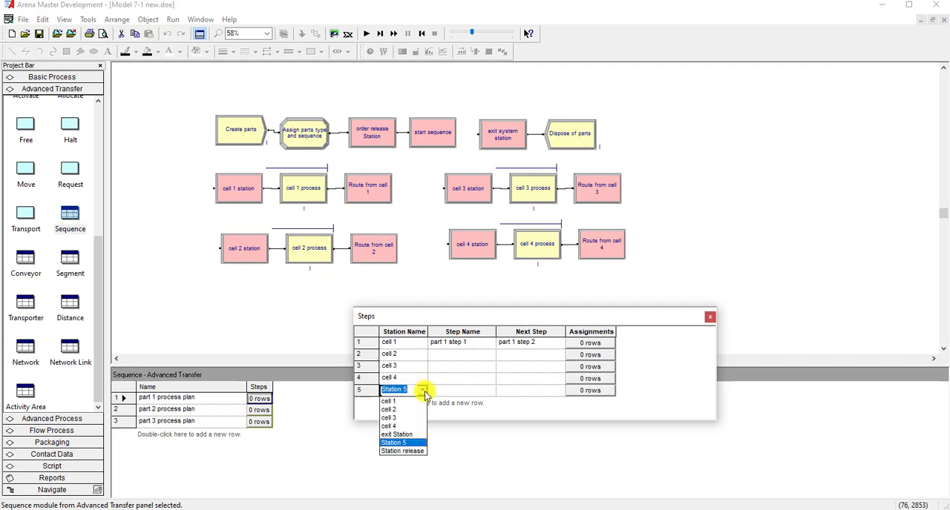
click(404, 434)
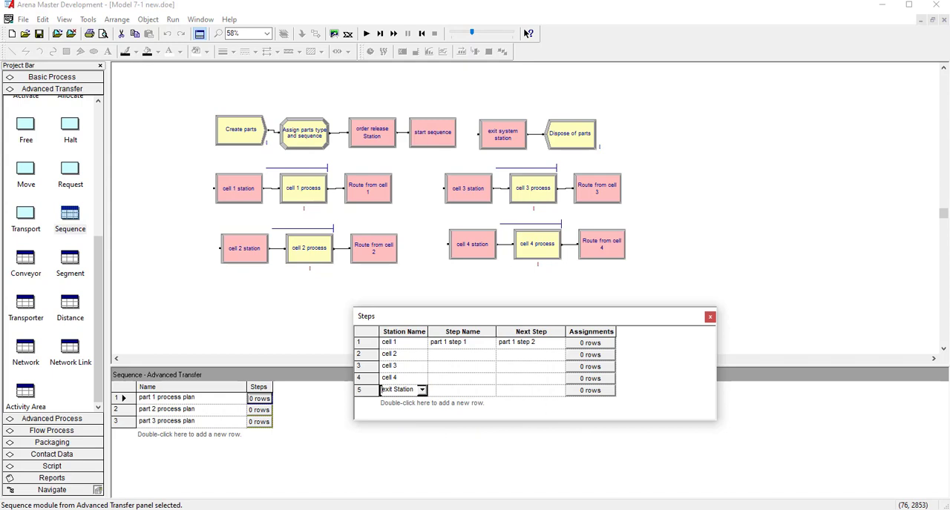
- Set the cell 2 row's step name to part 1 step 2 and its next step to part 1 step 3
click(487, 354)
click(491, 356)
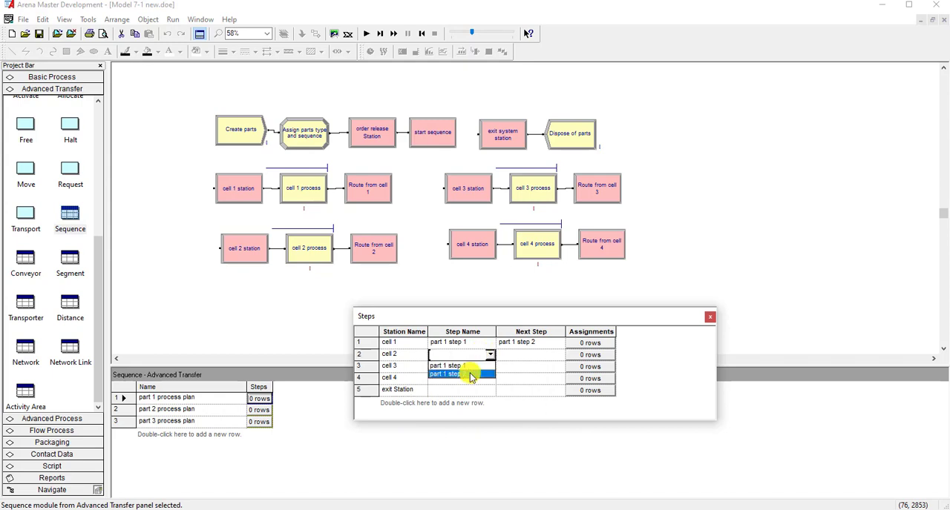
click(471, 375)
click(534, 355)
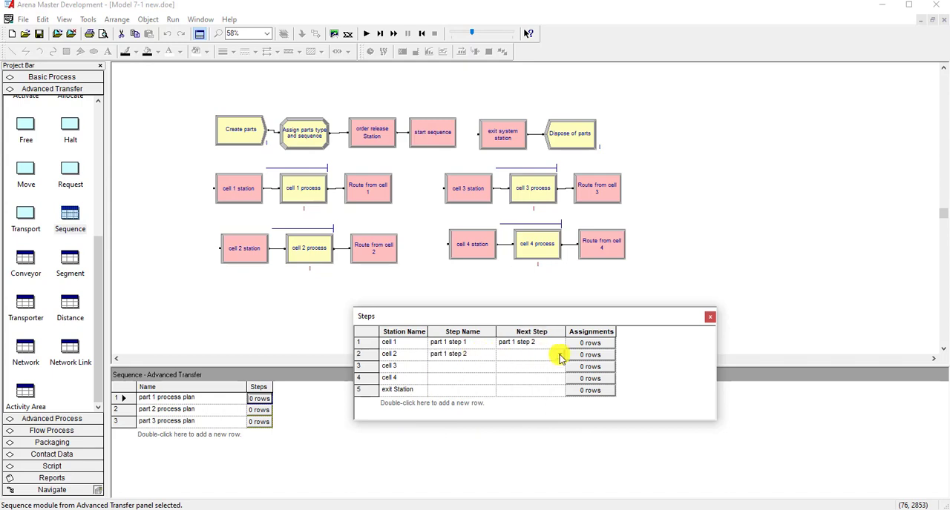
click(559, 355)
click(537, 365)
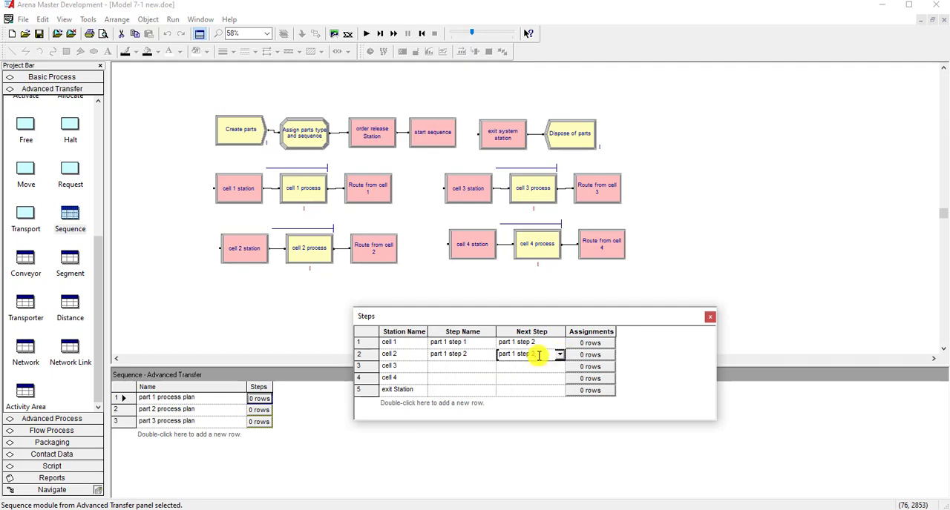
- Set the cell 3 row's step name to part 1 step 3 and its next step to part 1 step 4
click(482, 366)
click(490, 367)
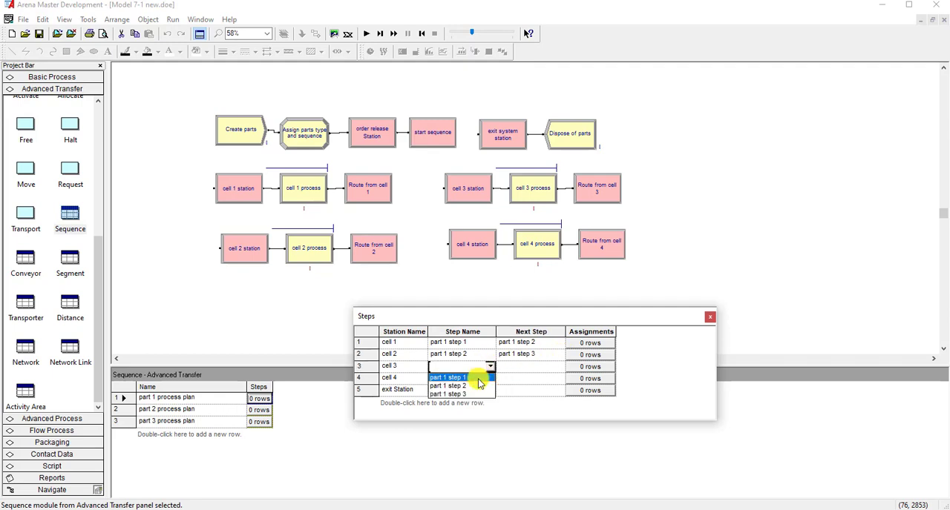
click(468, 394)
click(523, 366)
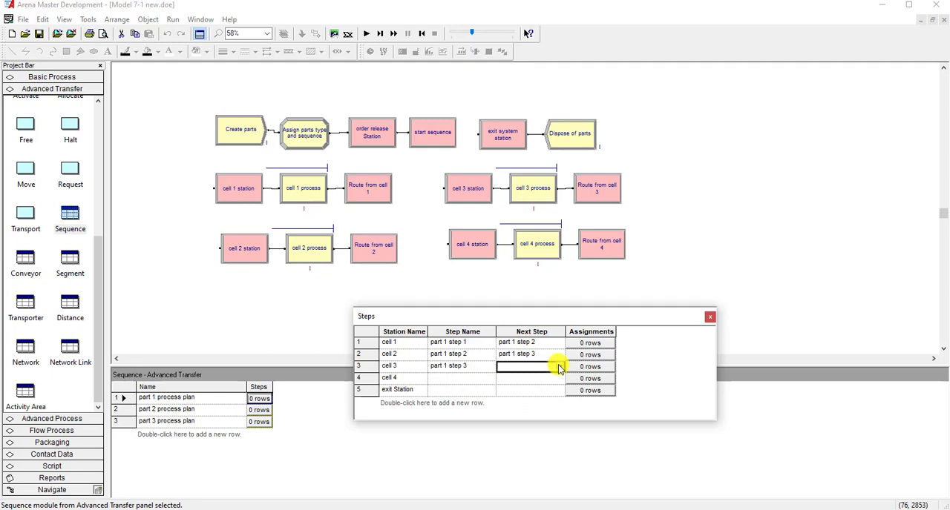
click(558, 367)
click(530, 394)
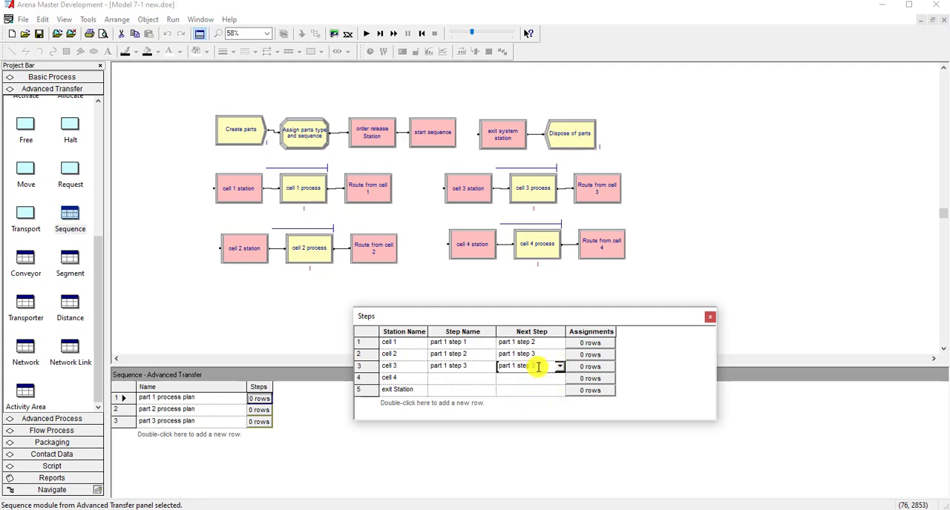
- Set the cell 4 row's step name to part 1 step 4 and its next step to part 1 step 5
click(475, 378)
click(489, 378)
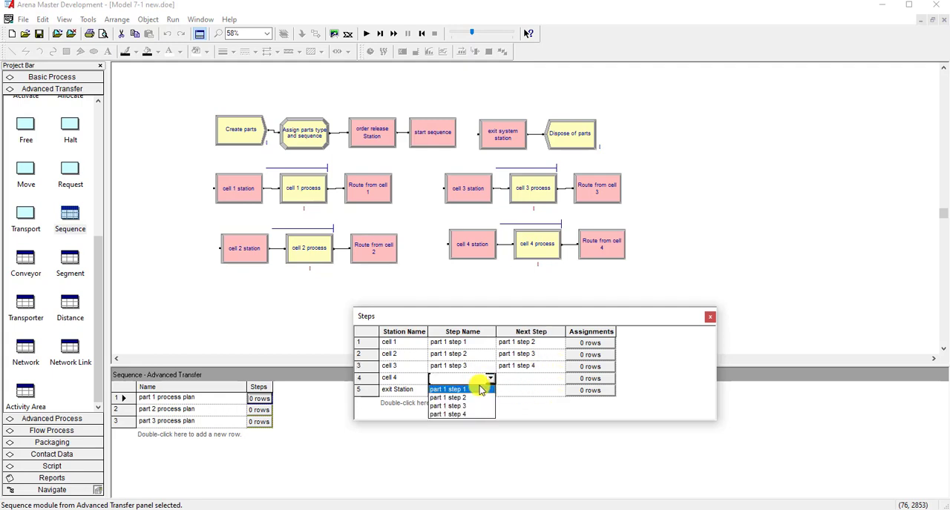
click(472, 414)
click(512, 379)
click(559, 378)
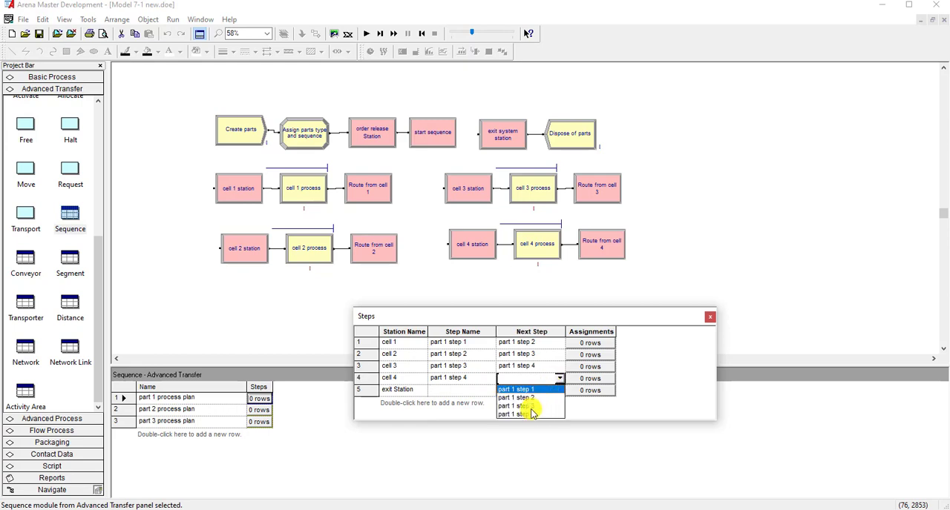
click(530, 411)
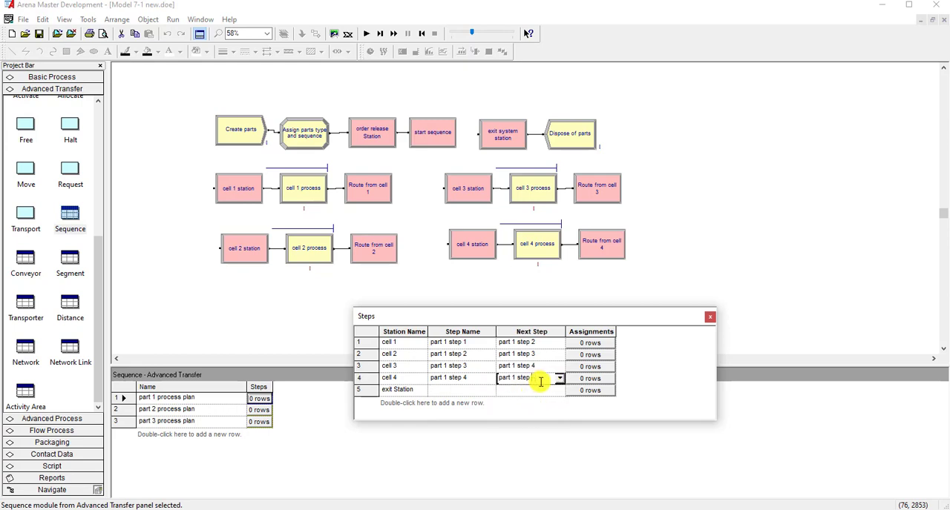
text(5)
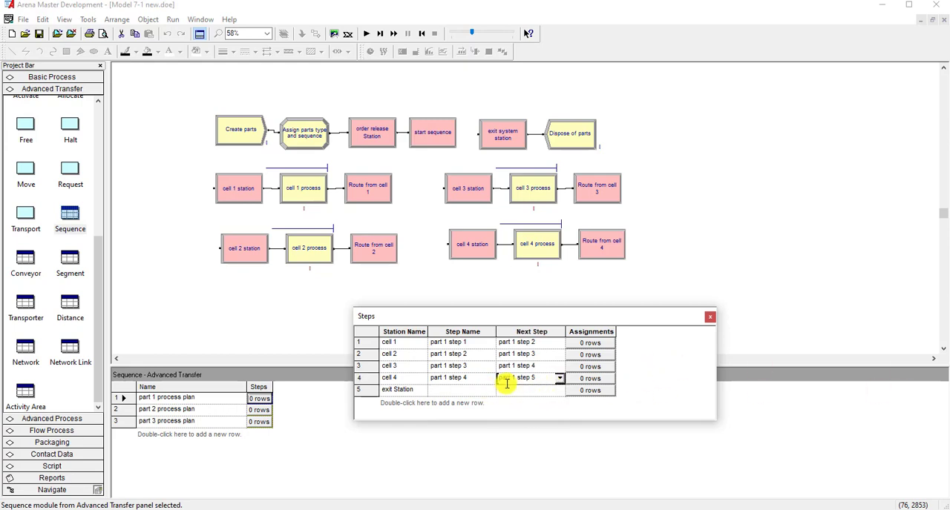
- Set the exit Station row's step name to part 1 step 5
click(482, 390)
click(490, 389)
click(472, 434)
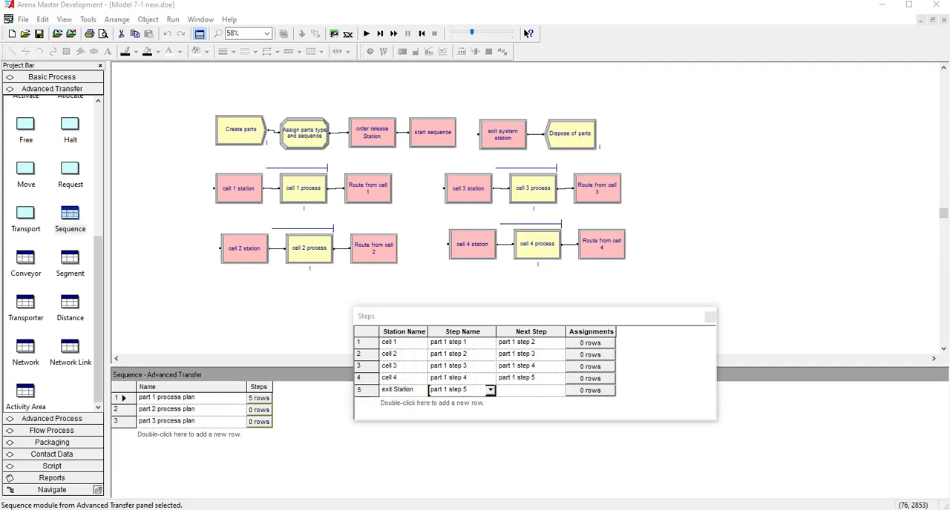
- Compare the part 1 steps with the Part Type and Cell/Time table on the Model Building slide in PowerPoint
drag(948, 55, 577, 55)
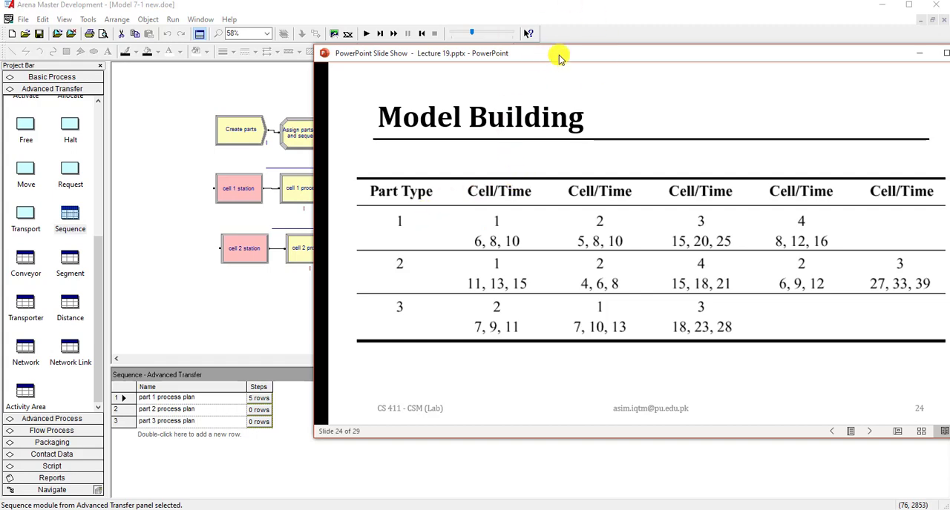
drag(561, 50, 472, 49)
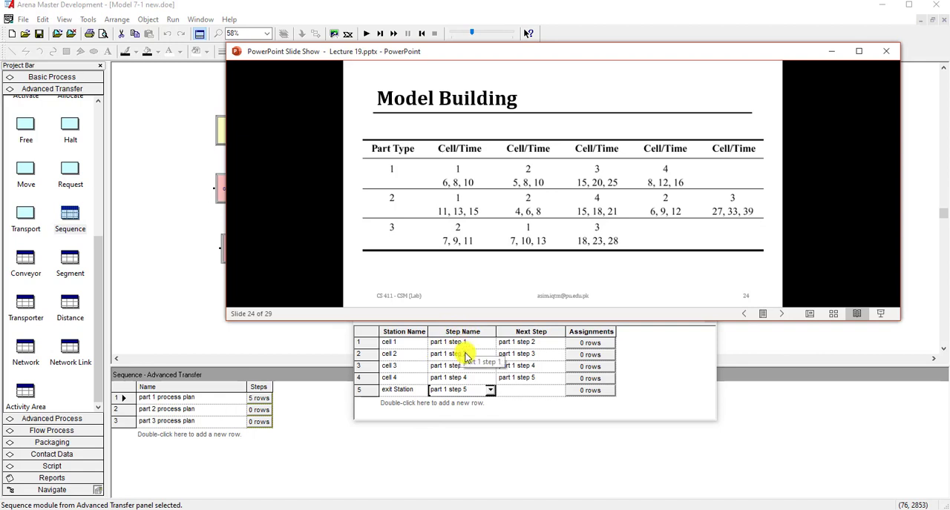
click(466, 393)
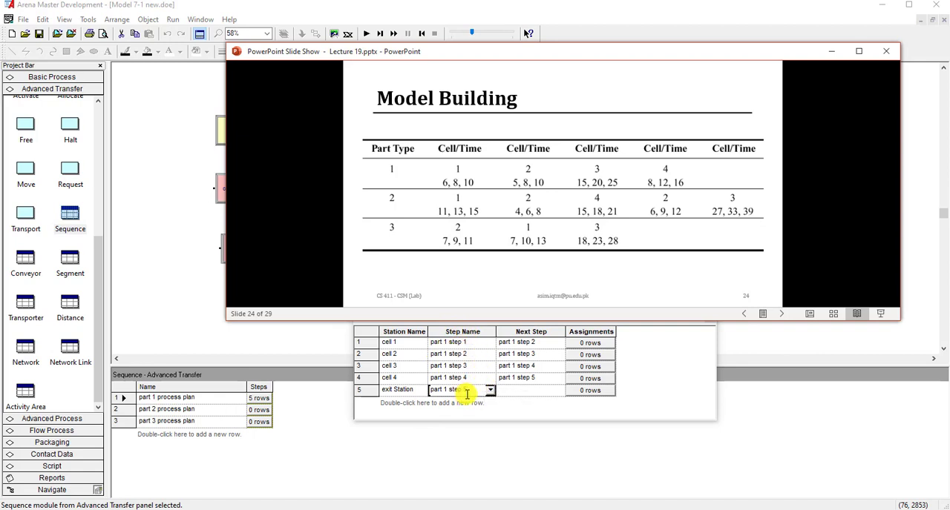
click(832, 51)
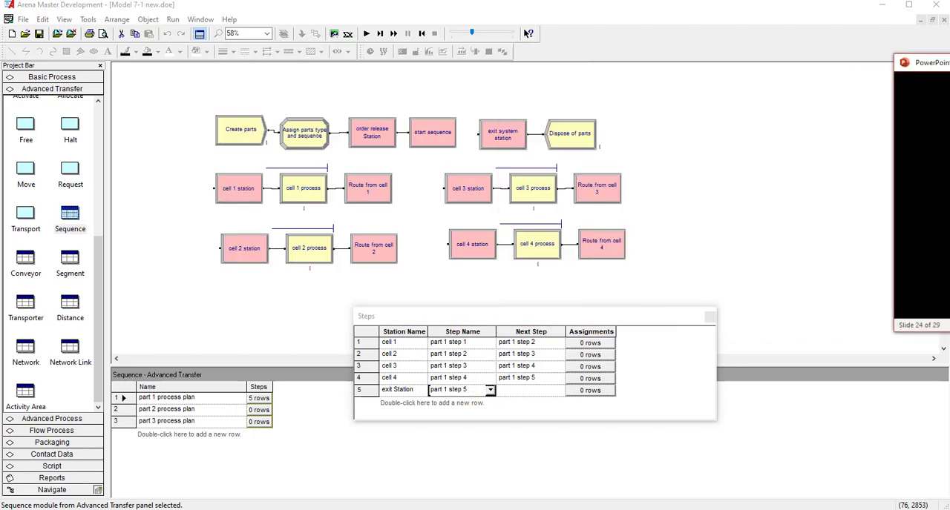
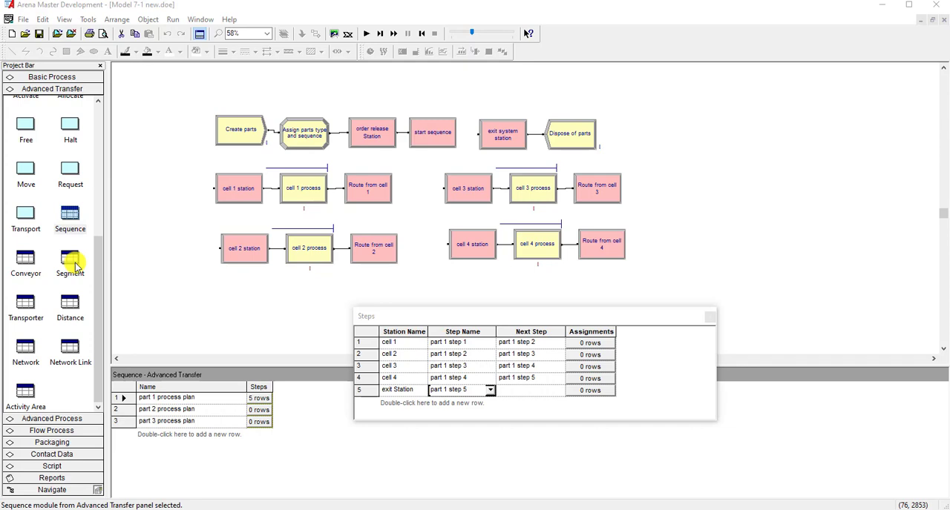
- Add an attribute assignment to the cell 2 row of the part 1 steps and set its attribute name to process time
click(581, 357)
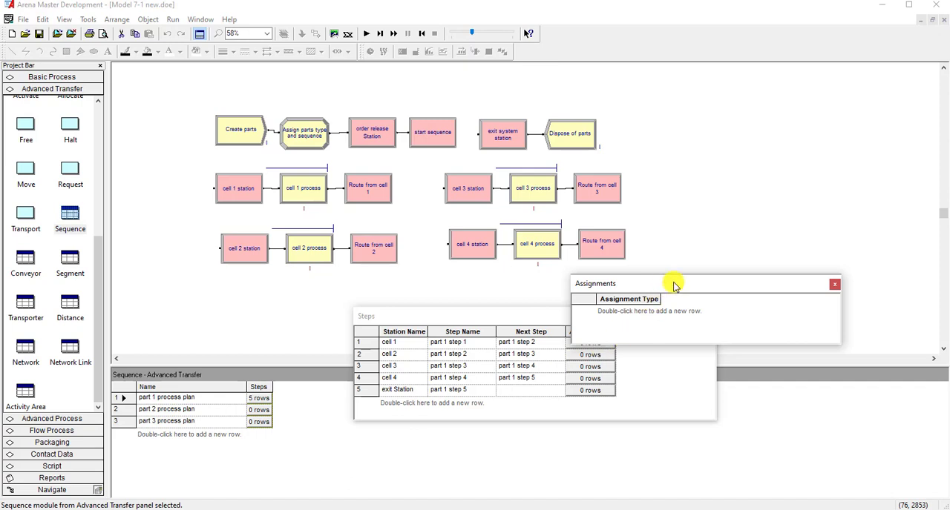
drag(674, 284, 711, 287)
double_click(666, 319)
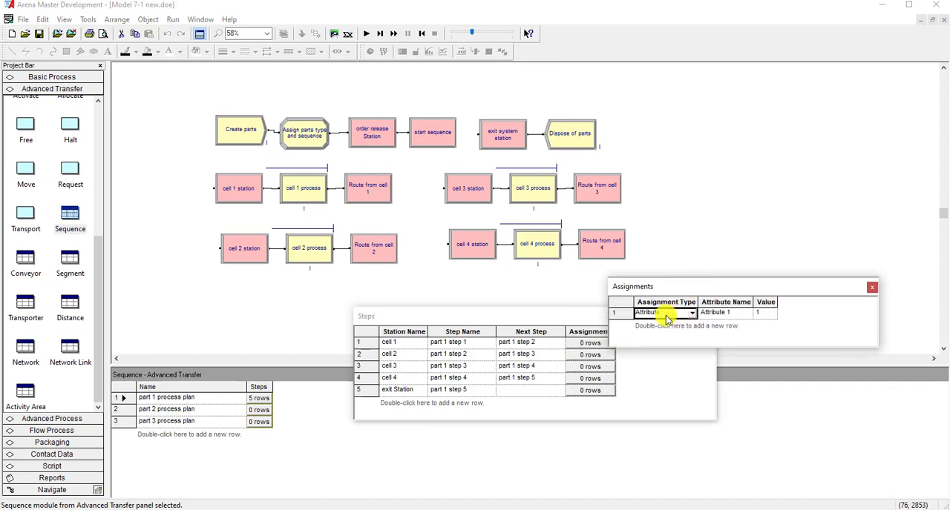
click(744, 314)
click(745, 316)
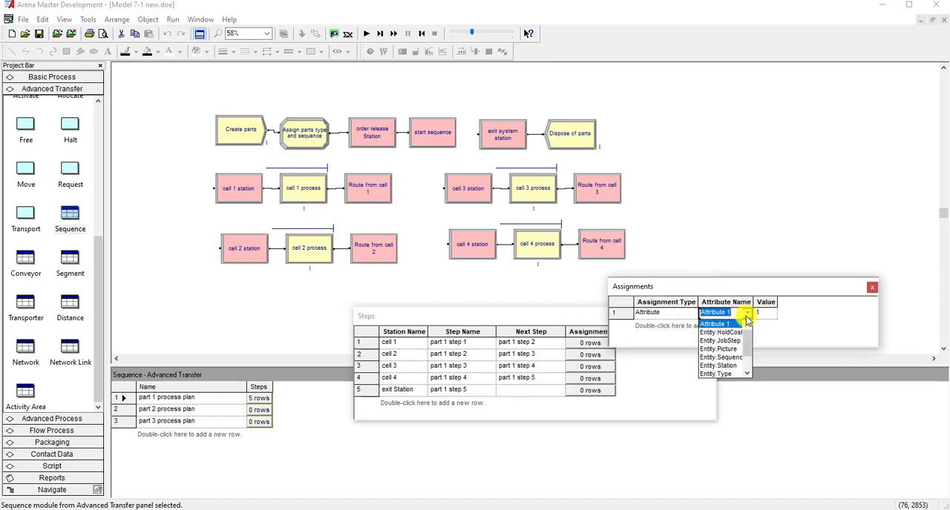
scroll(742, 356, down, 1)
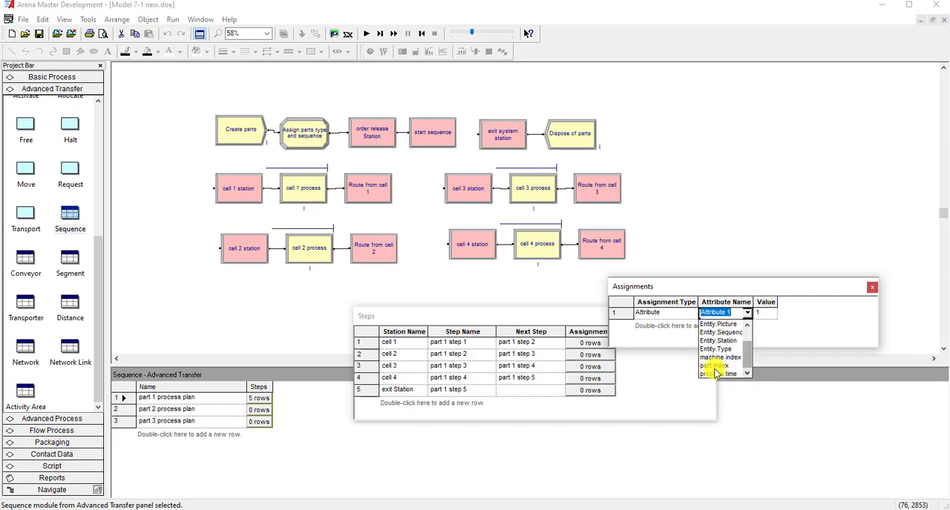
click(723, 375)
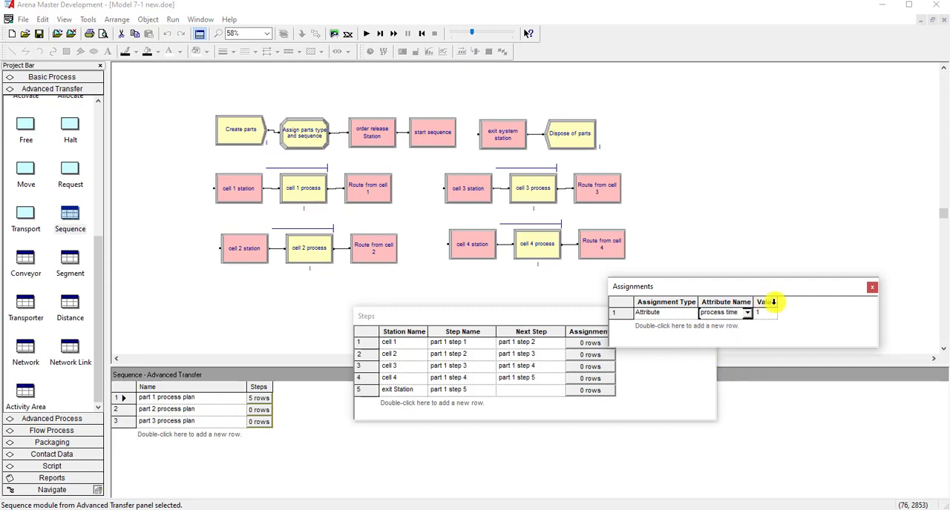
- Build the cell 2 process time value as a triangular distribution with minimum 5, most likely 8 and maximum 10, and close its assignments
drag(777, 302, 820, 303)
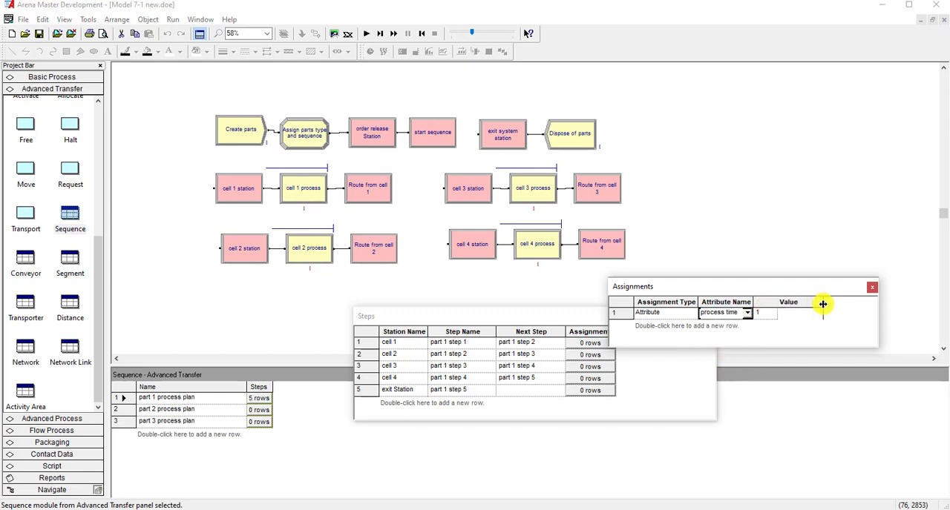
right_click(791, 313)
click(810, 357)
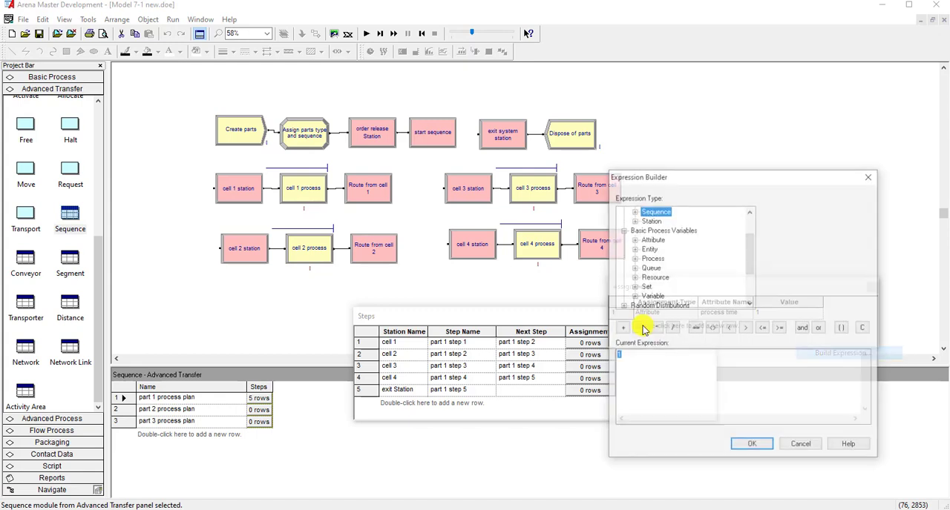
double_click(657, 307)
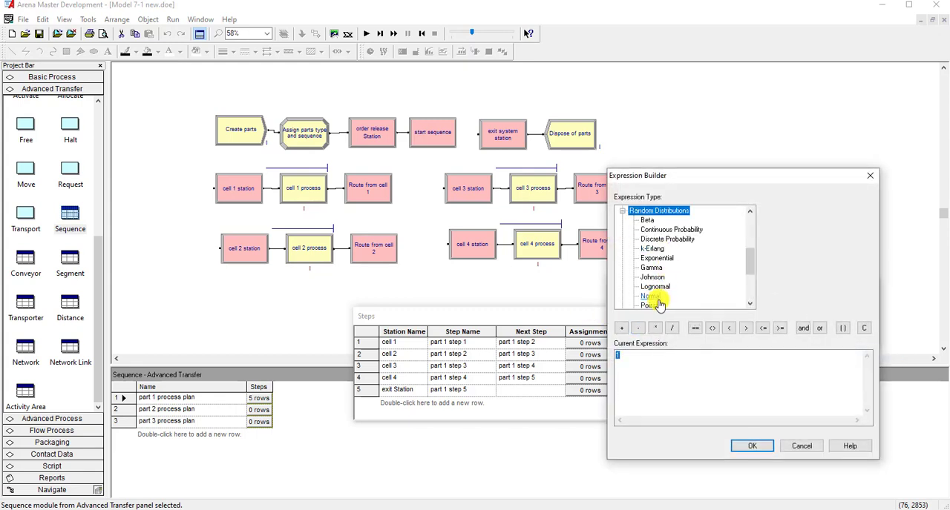
scroll(660, 297, down, 2)
scroll(664, 276, up, 1)
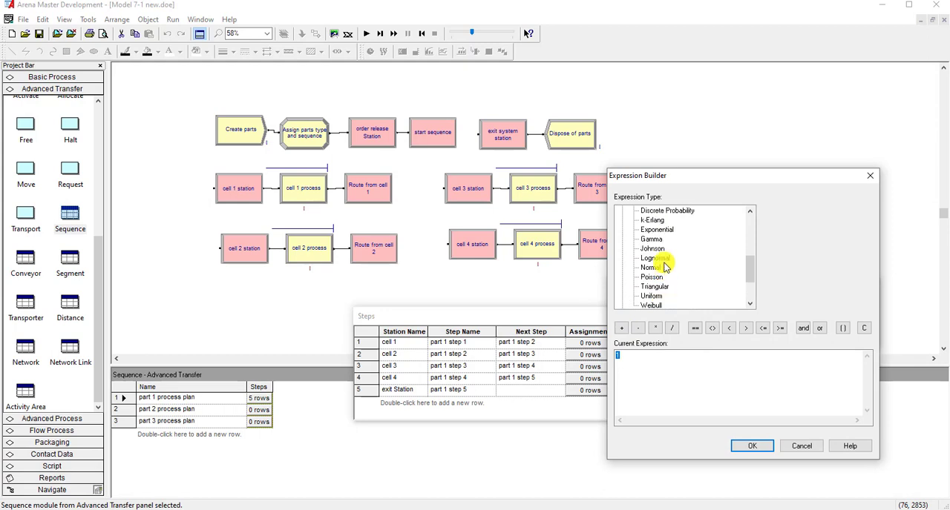
click(658, 289)
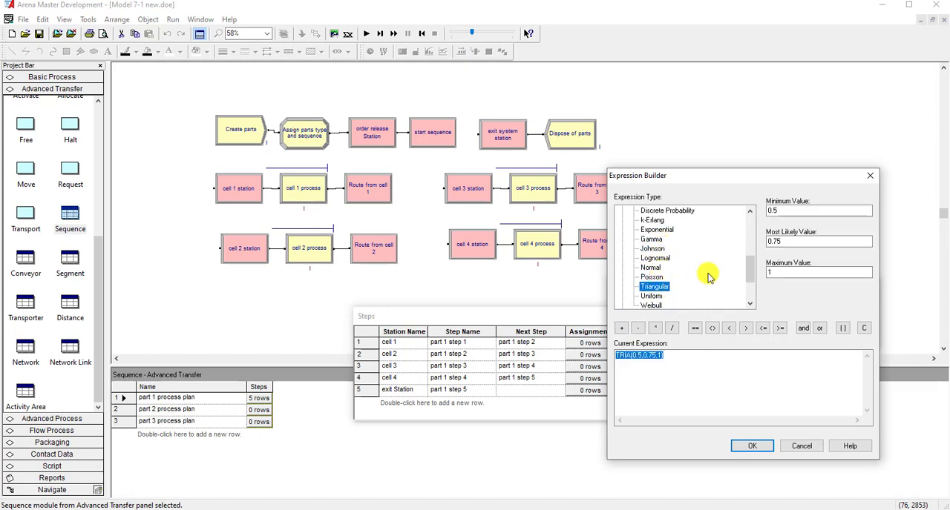
double_click(784, 209)
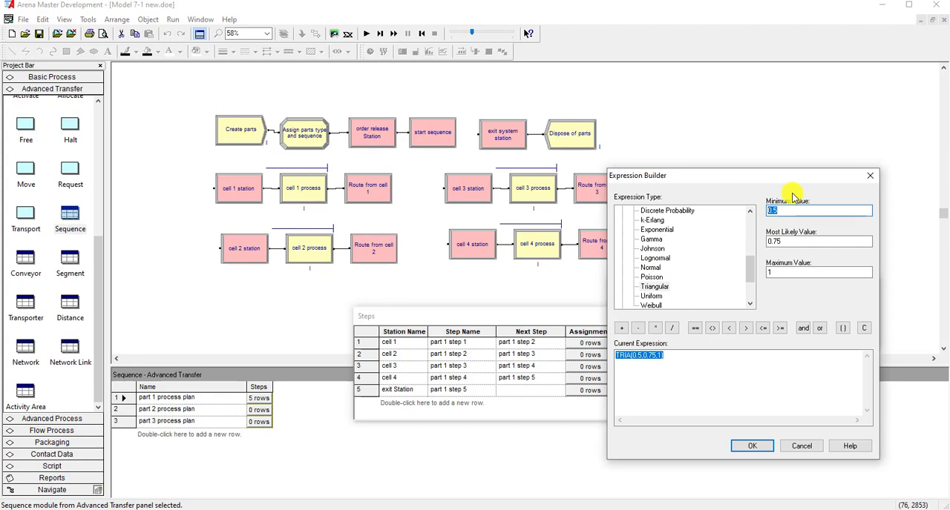
text(5)
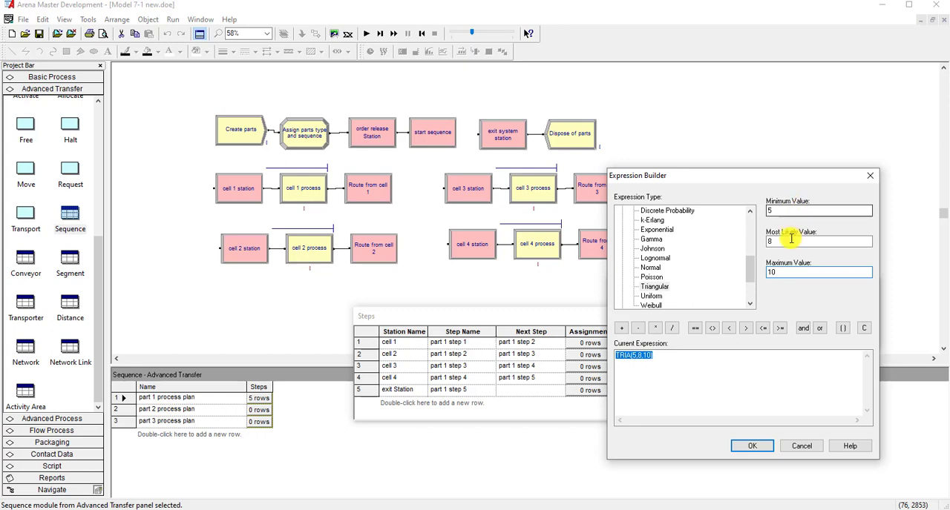
click(749, 446)
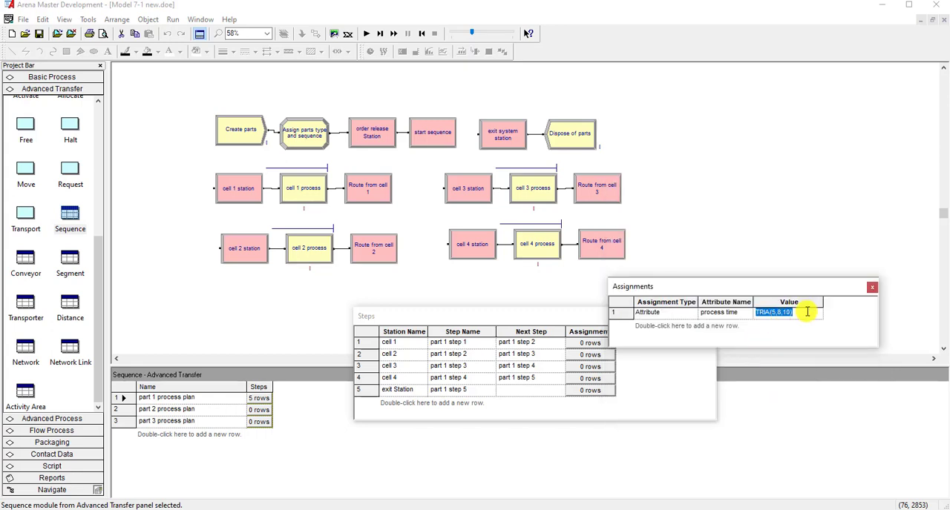
click(871, 287)
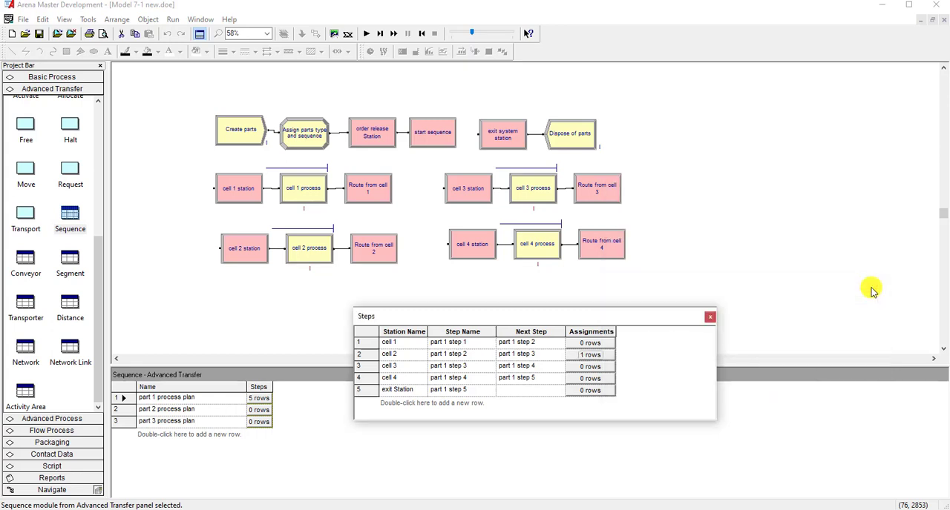
- Add an attribute assignment to the cell 3 row of the part 1 steps and set its attribute name to process time
click(600, 368)
double_click(634, 334)
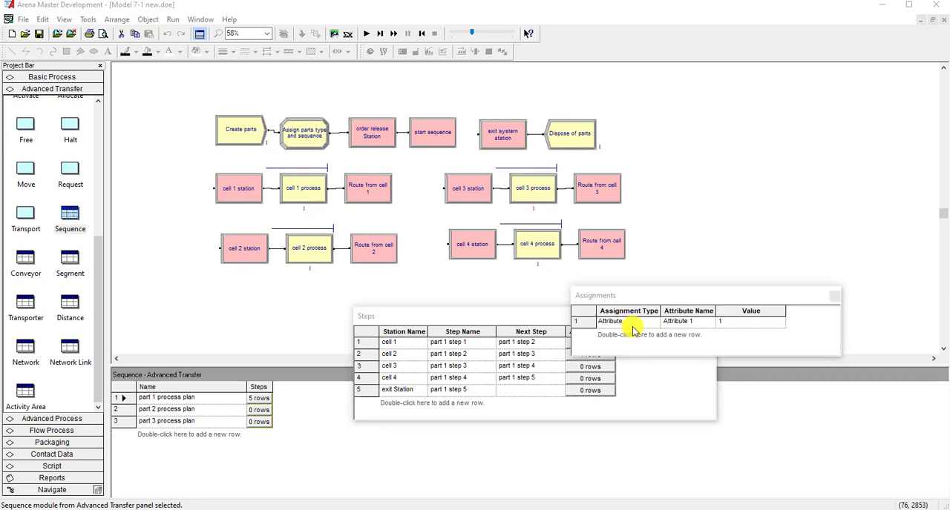
click(684, 326)
click(709, 322)
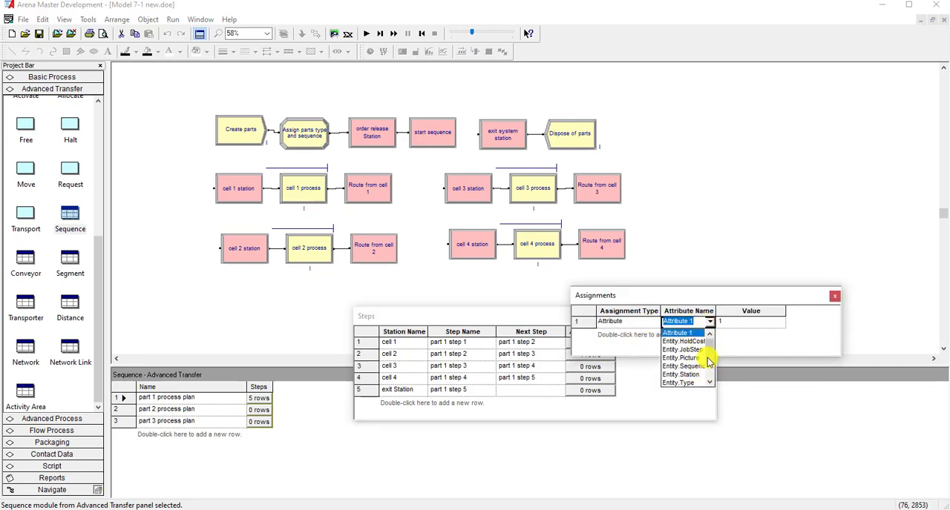
click(695, 383)
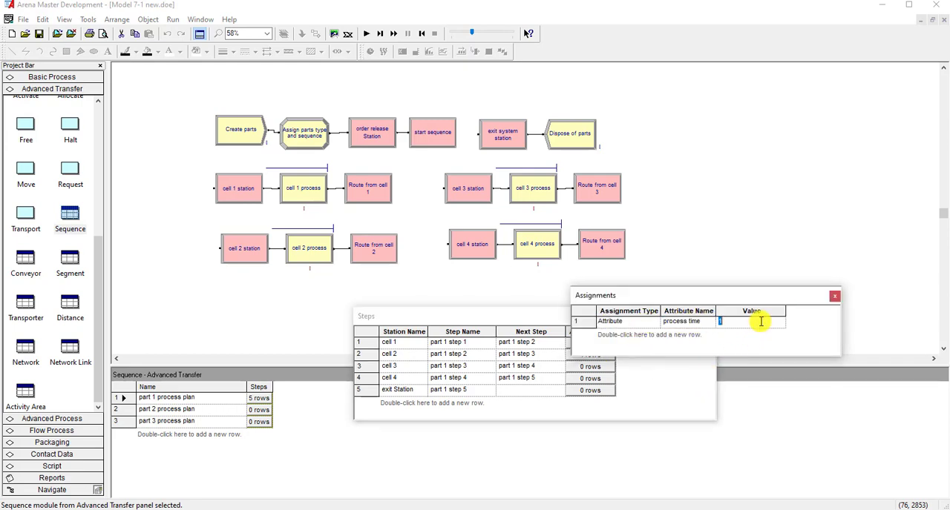
click(740, 312)
click(676, 325)
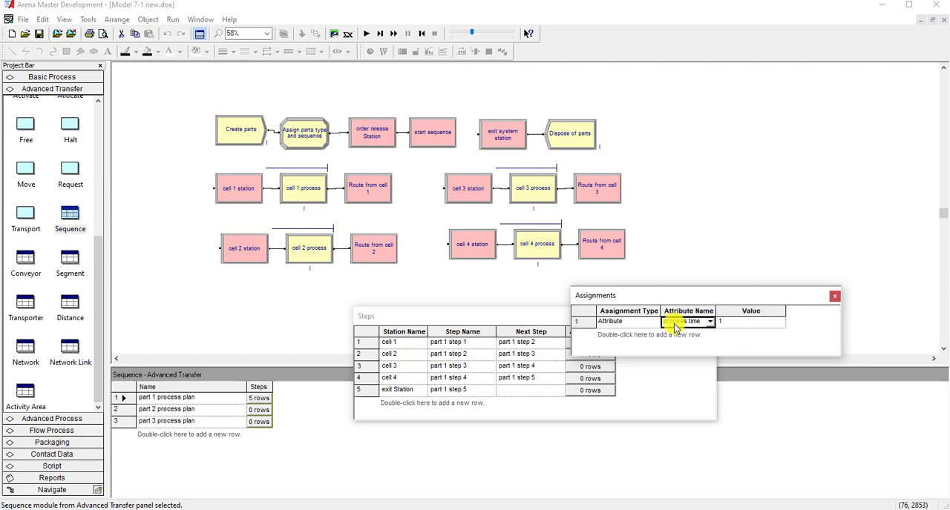
- Build the cell 3 process time value as a triangular distribution with minimum 15, most likely 20 and maximum 25, and close its assignments
right_click(736, 322)
click(754, 364)
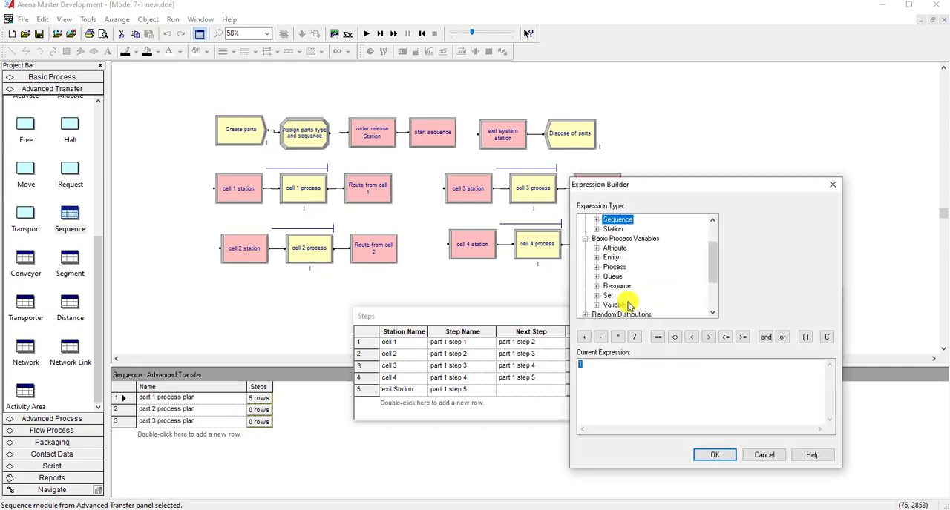
double_click(623, 315)
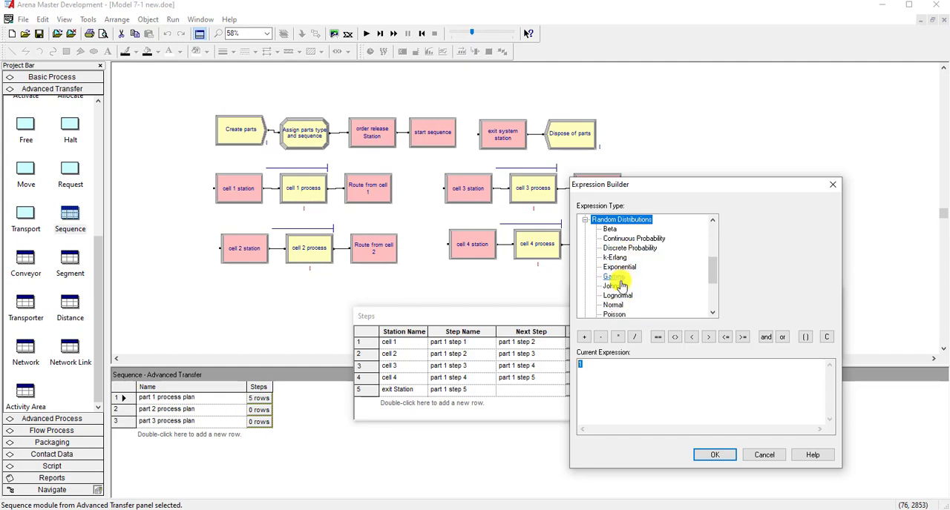
scroll(622, 286, down, 1)
click(616, 296)
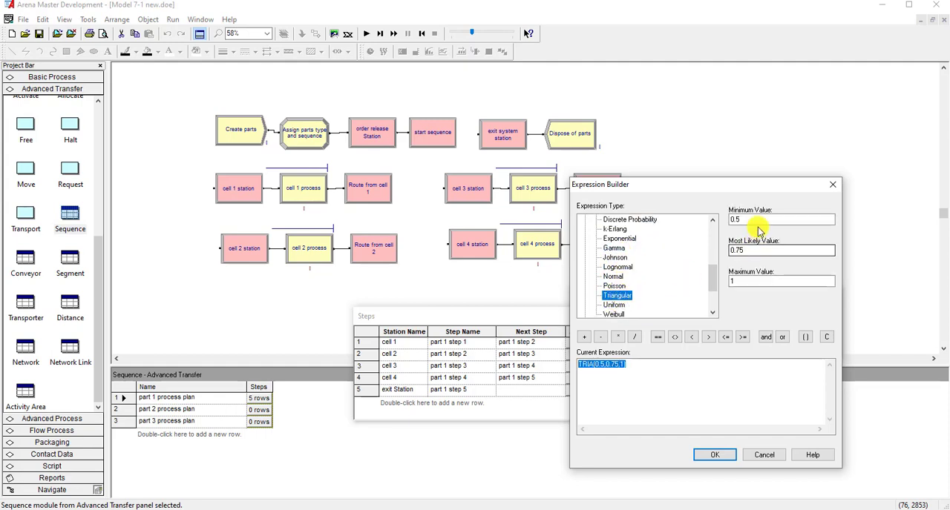
drag(757, 216, 713, 218)
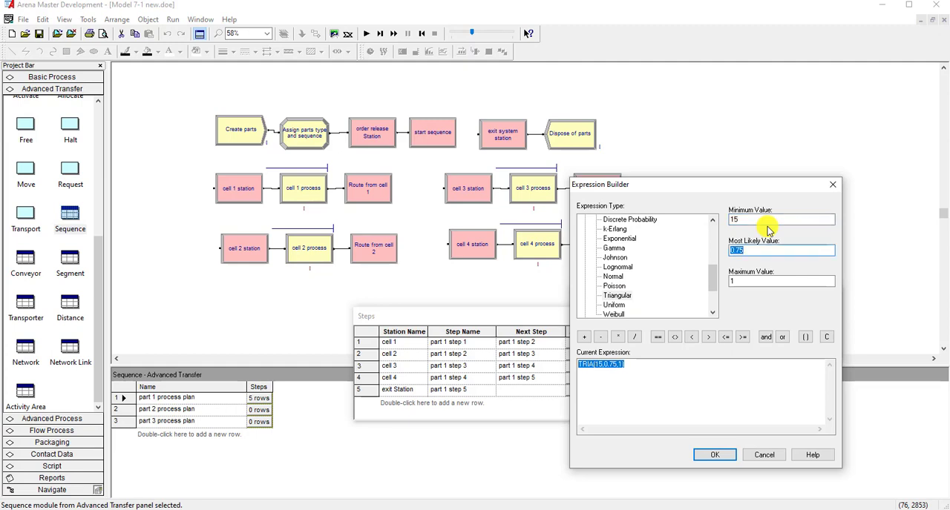
key(Tab)
text(2)
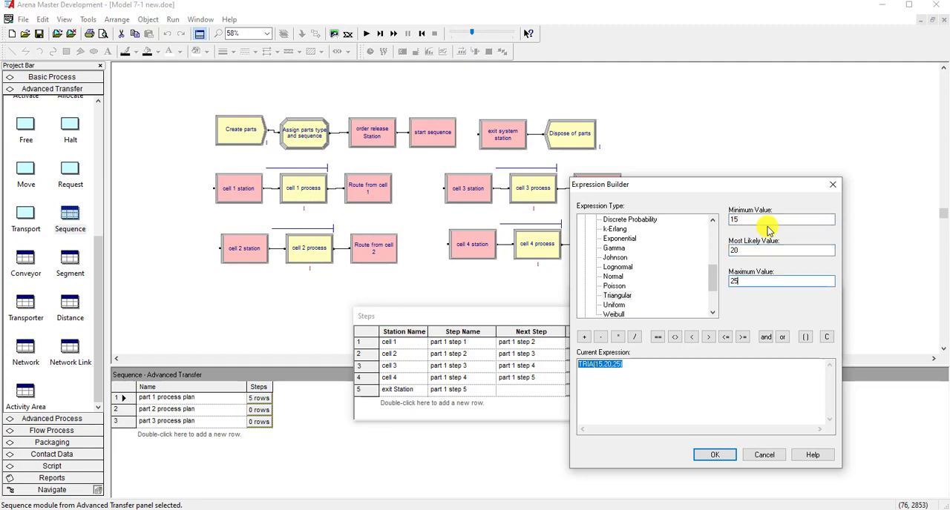
text(5)
click(716, 454)
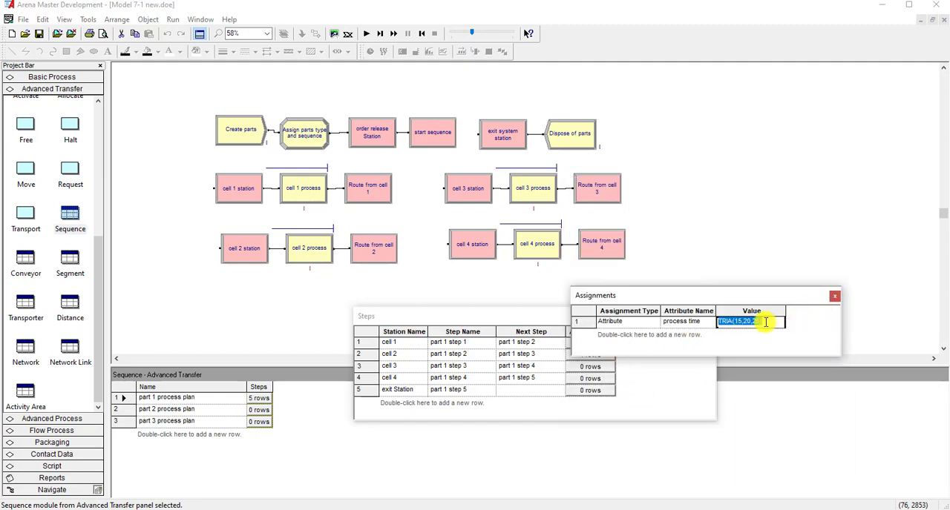
click(835, 296)
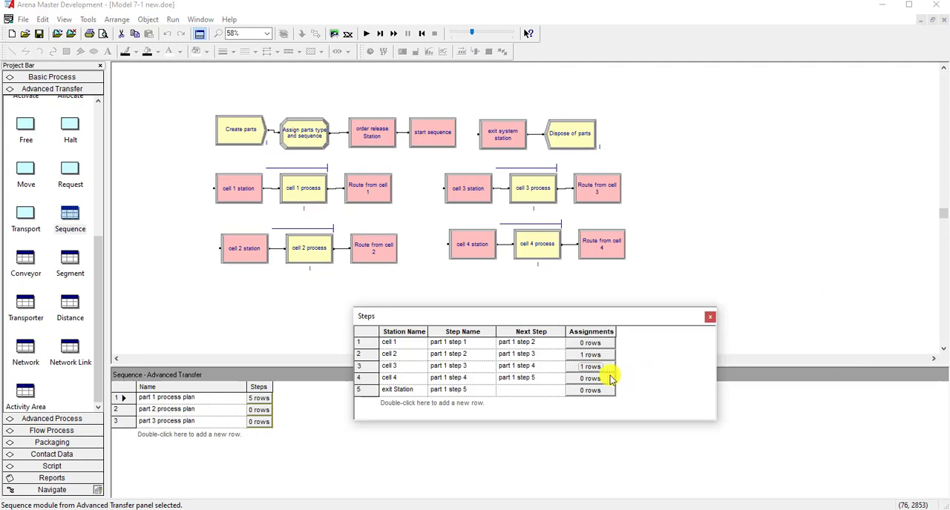
- Add an attribute assignment to the cell 4 row of the part 1 steps and set its attribute name to process time
click(594, 379)
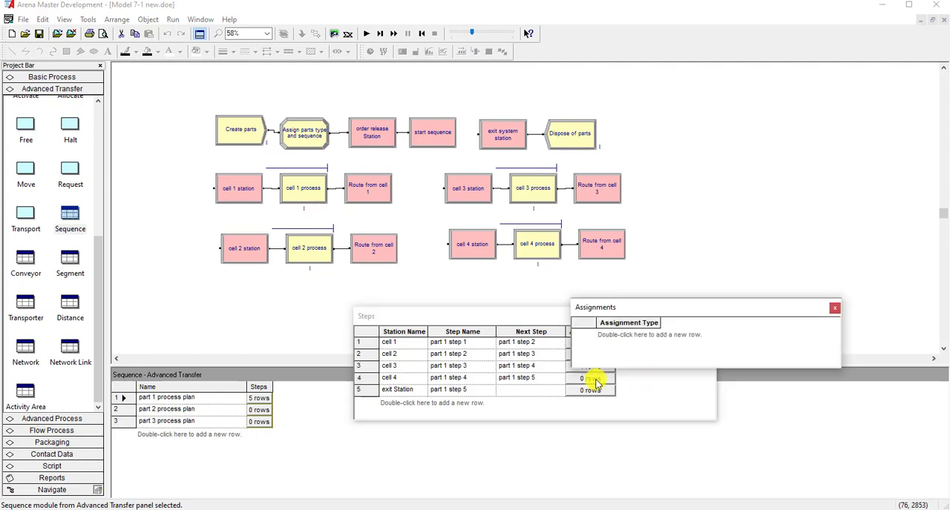
double_click(613, 339)
click(683, 335)
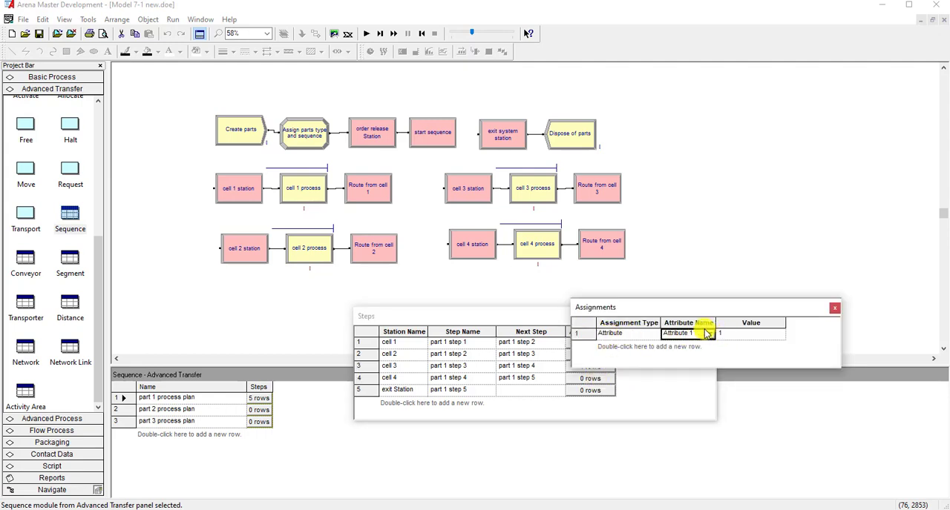
click(711, 336)
scroll(689, 386, down, 2)
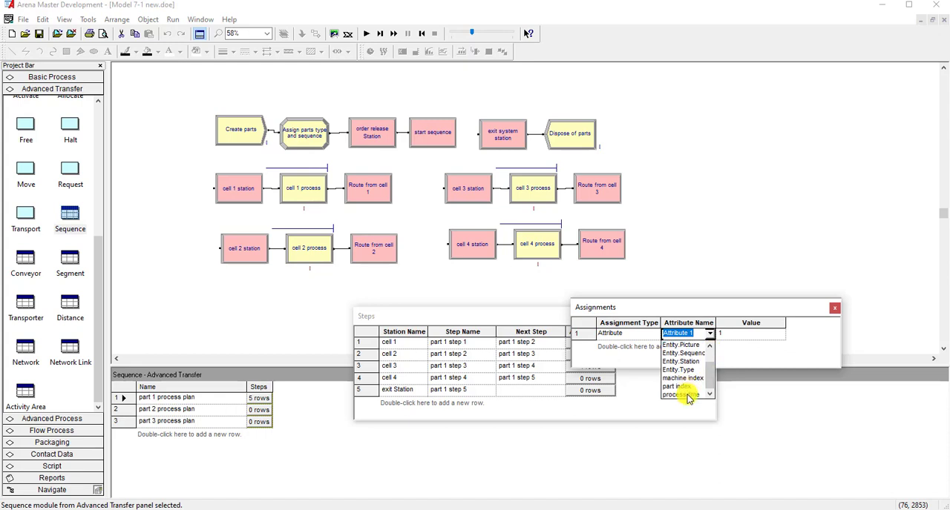
click(689, 390)
- Build the cell 4 process time value as a triangular distribution with minimum 8, most likely 12 and maximum 16, and close its assignments
click(738, 335)
right_click(742, 335)
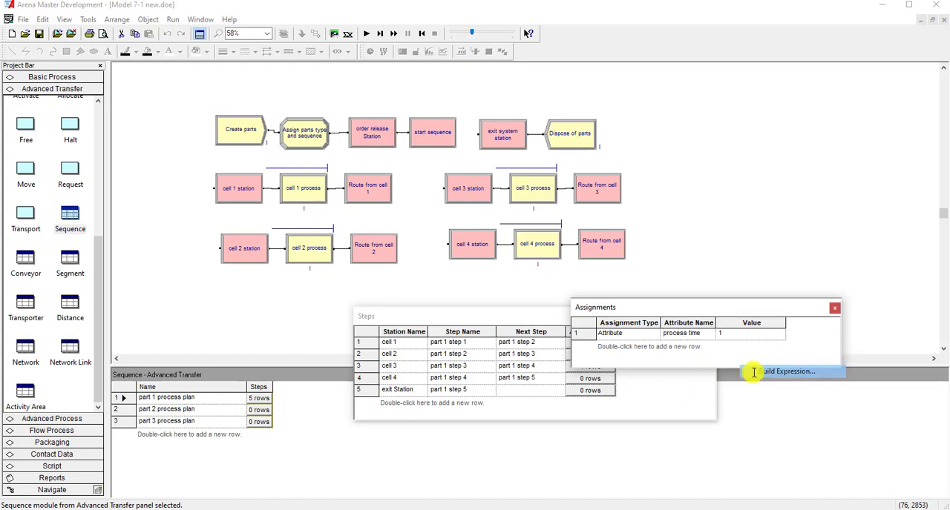
click(750, 373)
scroll(616, 319, down, 1)
double_click(617, 299)
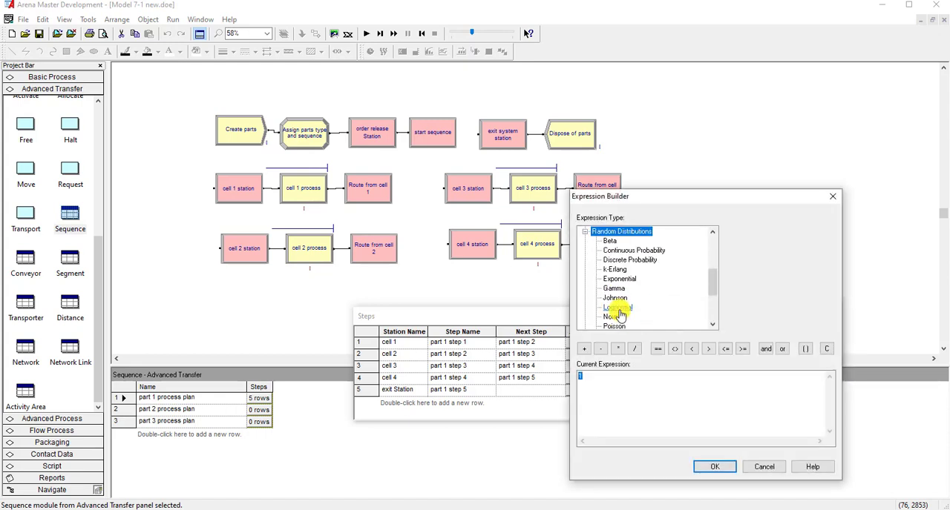
scroll(619, 318, down, 1)
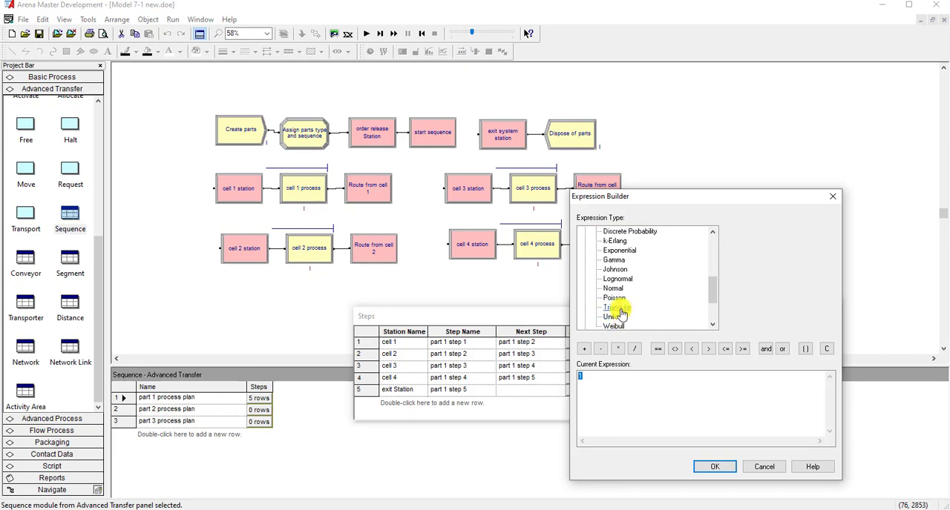
click(618, 307)
double_click(751, 232)
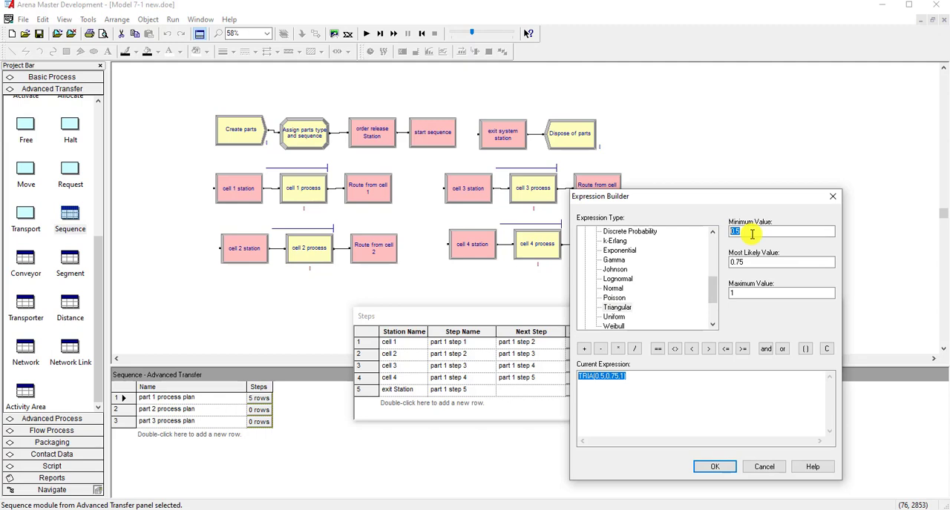
key(Tab)
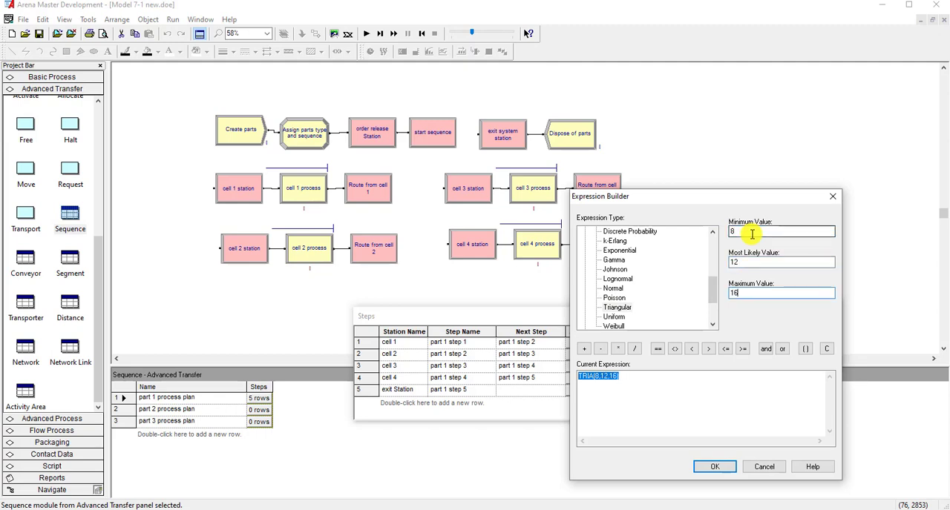
click(705, 467)
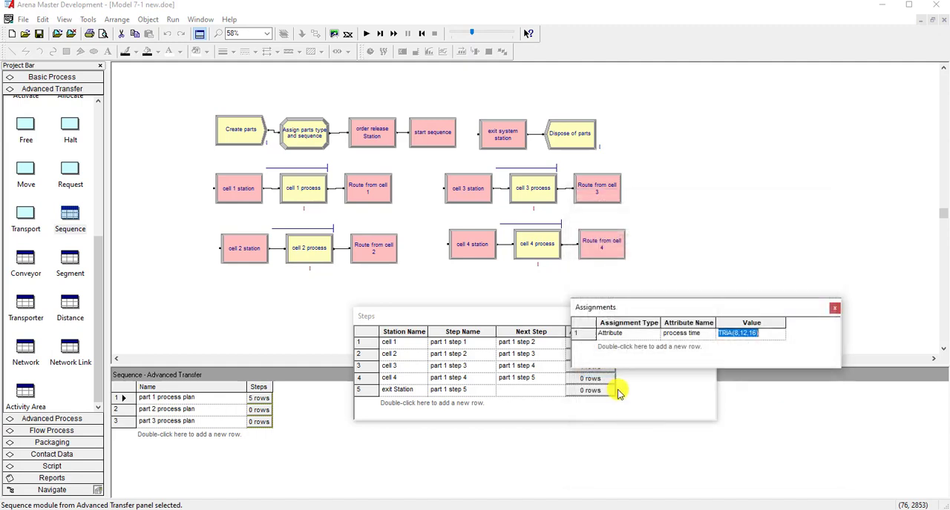
click(834, 307)
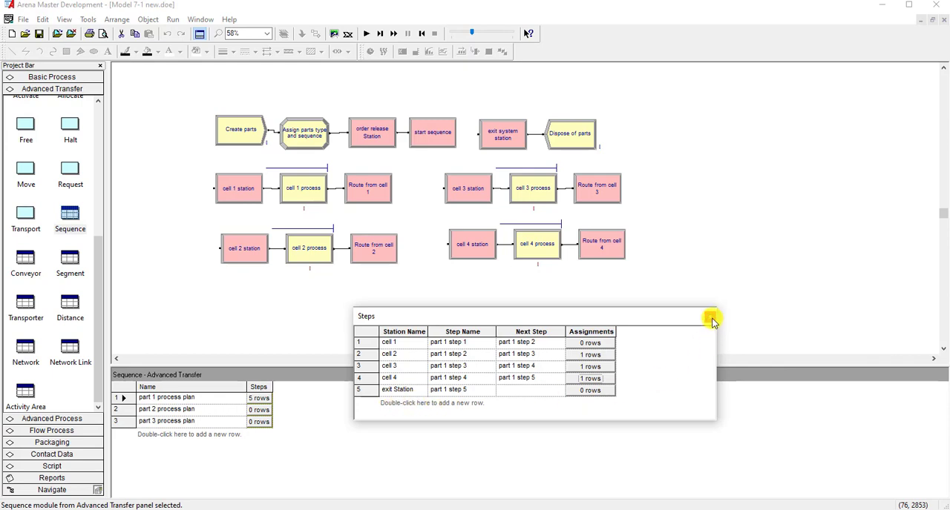
- Open the steps of the part 2 process plan and consult the lecture slide's table of cells and times per part type
click(710, 317)
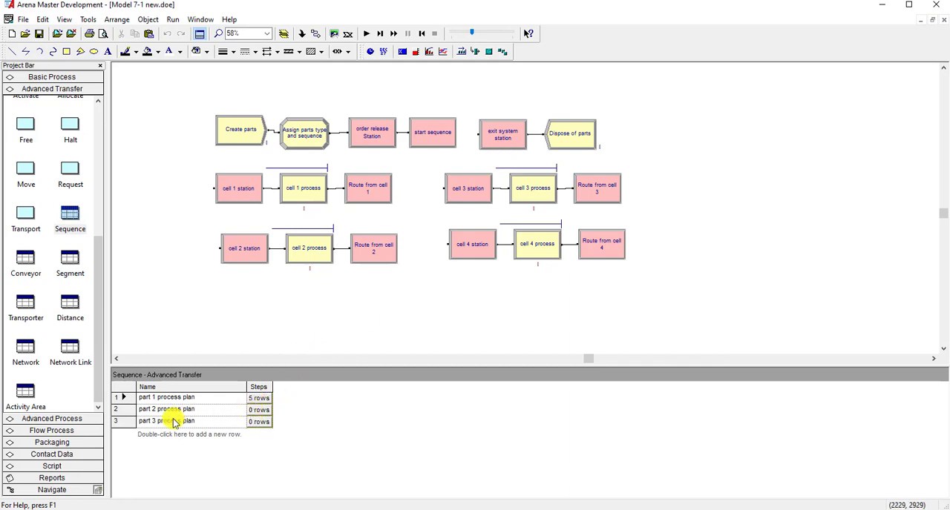
click(253, 412)
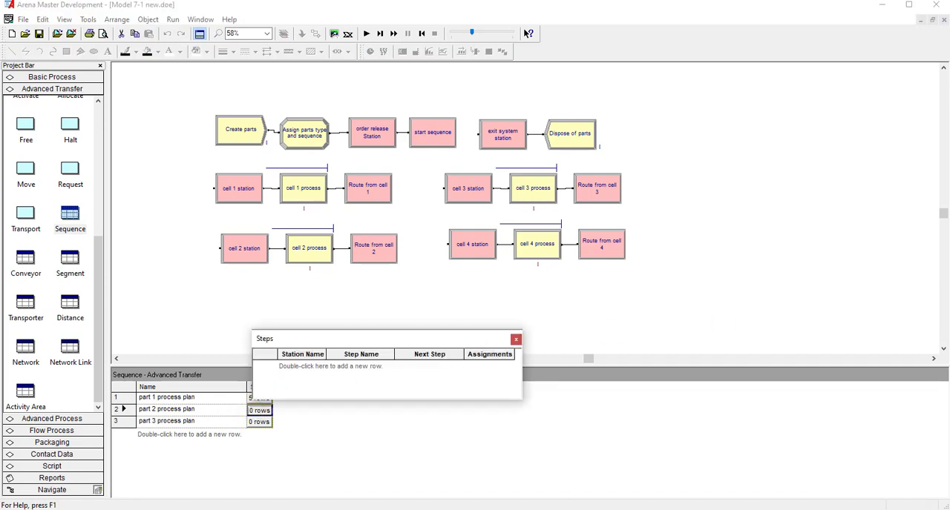
drag(949, 68, 483, 96)
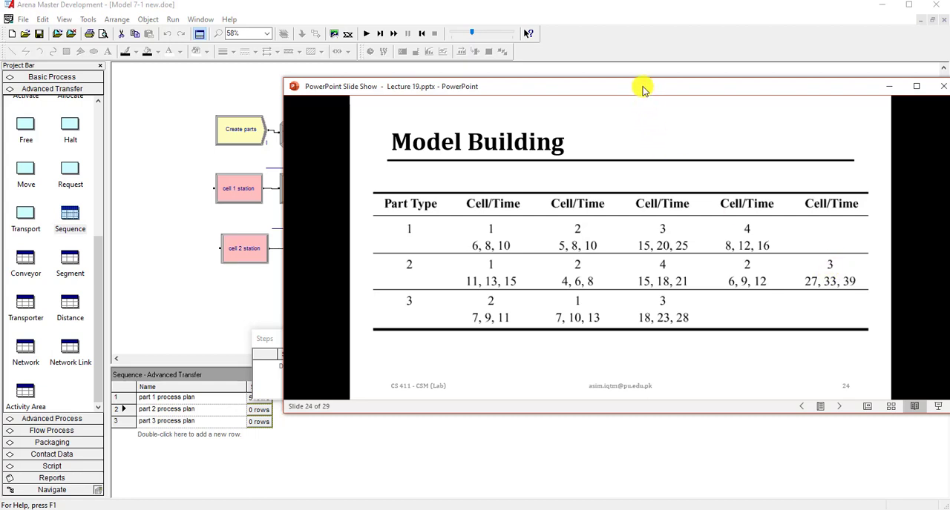
drag(643, 88, 949, 42)
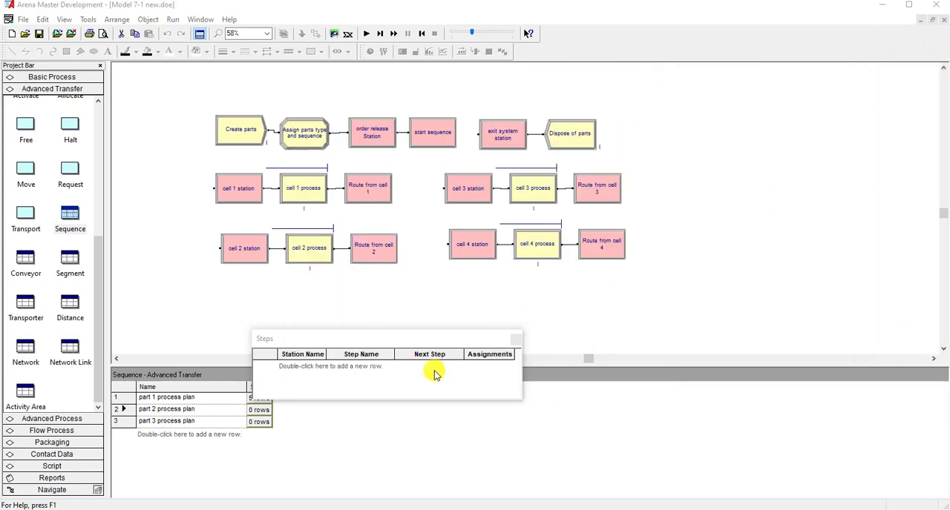
- Add the first two steps of the part 2 process plan with stations cell 1 and cell 2
double_click(324, 368)
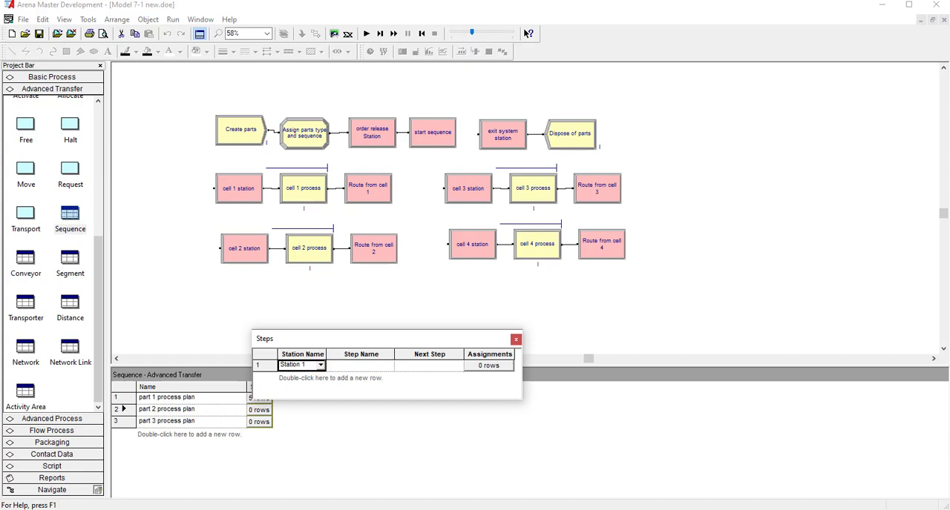
click(318, 365)
click(320, 365)
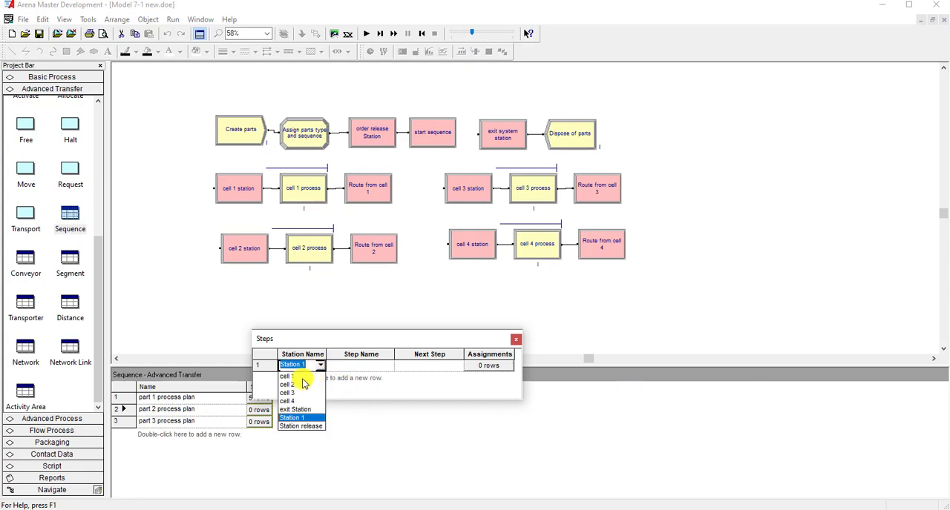
click(303, 377)
double_click(319, 380)
click(319, 377)
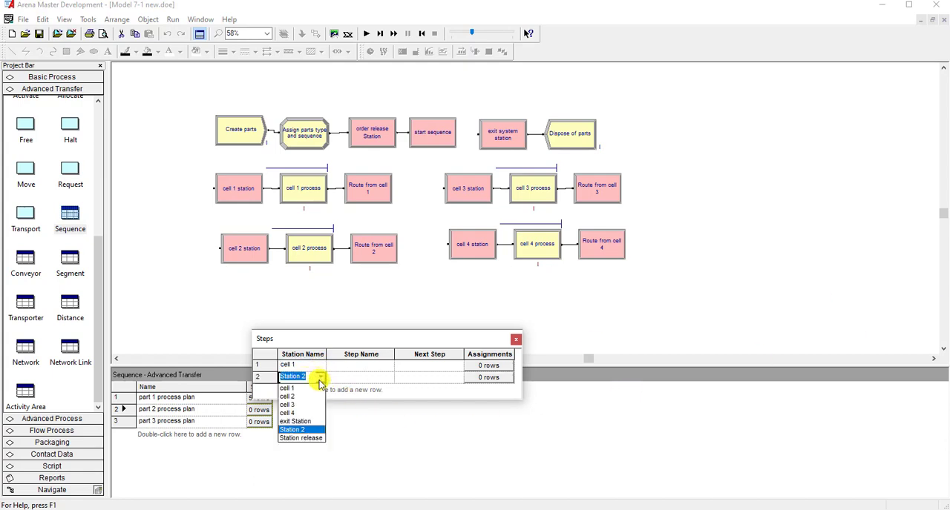
click(295, 397)
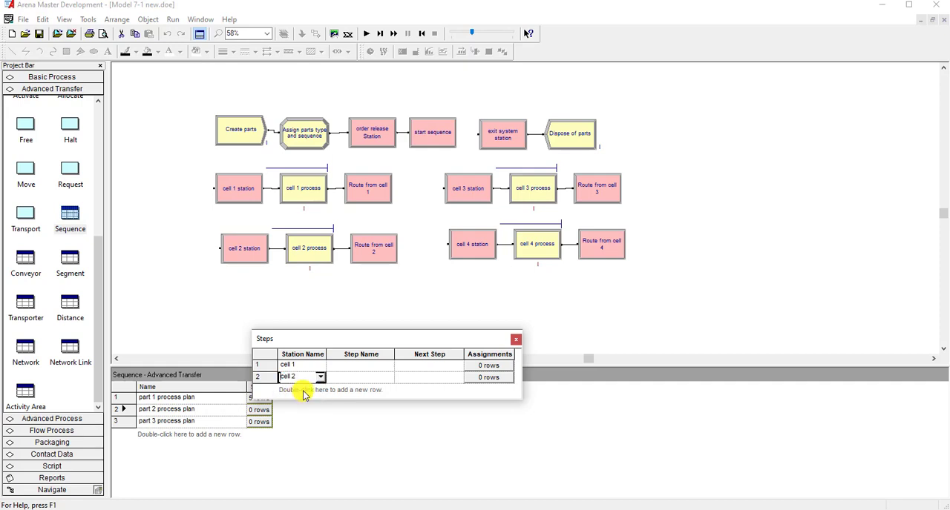
- Add a third part 2 step at station cell 4, and enlarge and reposition the Steps window to make room for more rows
double_click(304, 391)
click(320, 389)
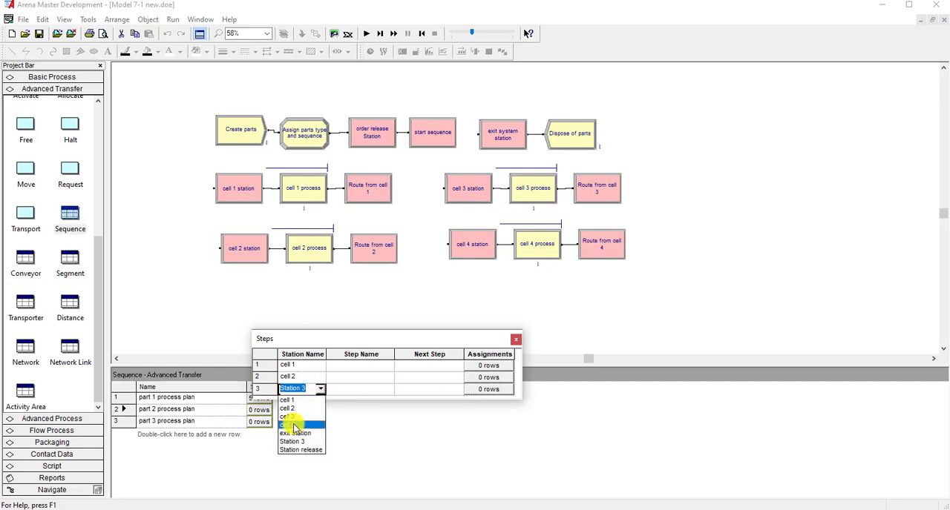
click(290, 424)
drag(333, 400, 312, 461)
drag(339, 339, 402, 331)
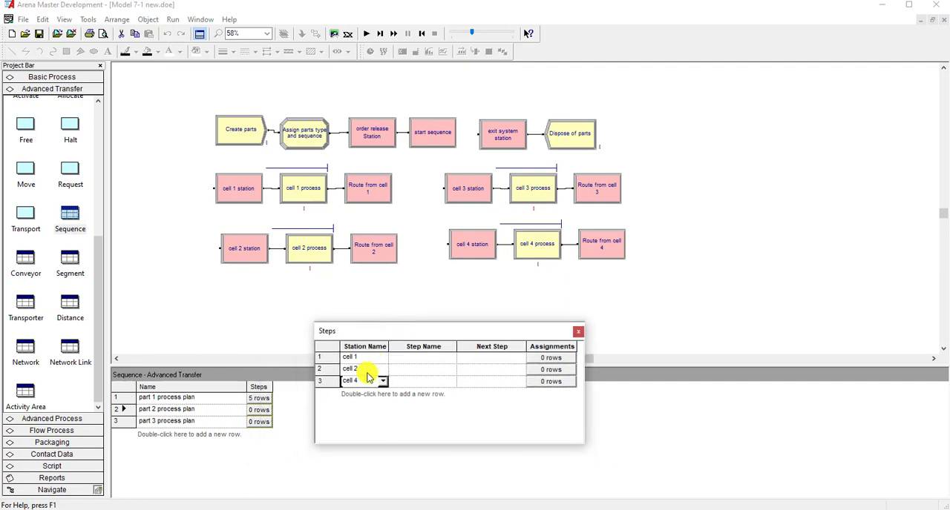
- Add three more part 2 steps with stations cell 2, cell 3 and exit Station, in that order
double_click(361, 397)
click(381, 394)
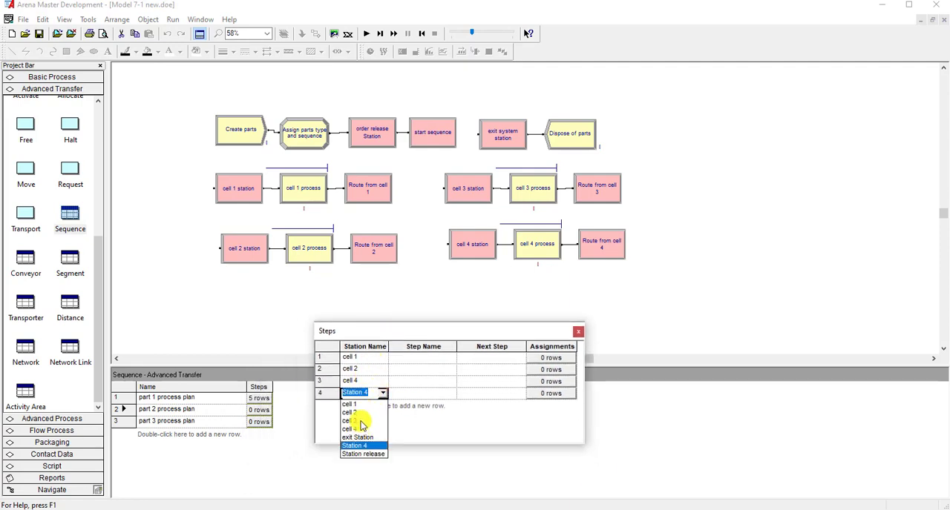
click(360, 413)
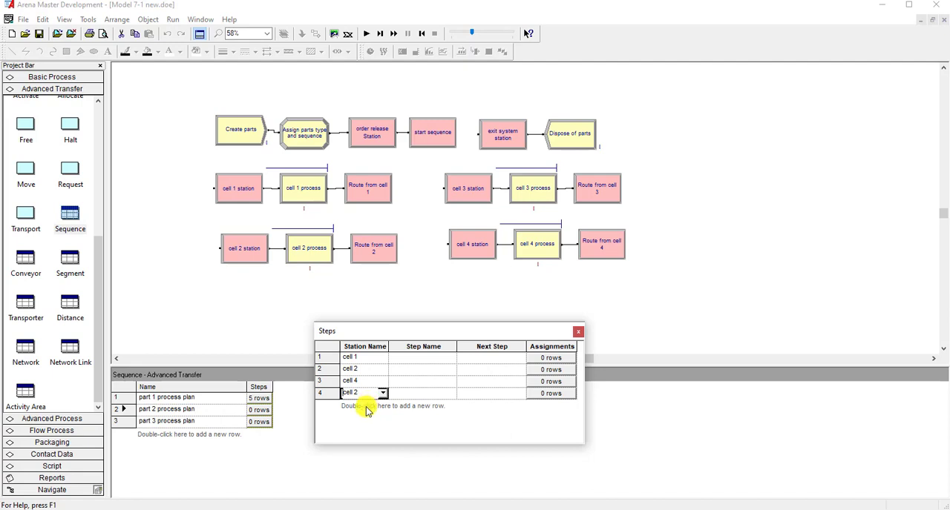
double_click(367, 411)
click(381, 405)
click(356, 433)
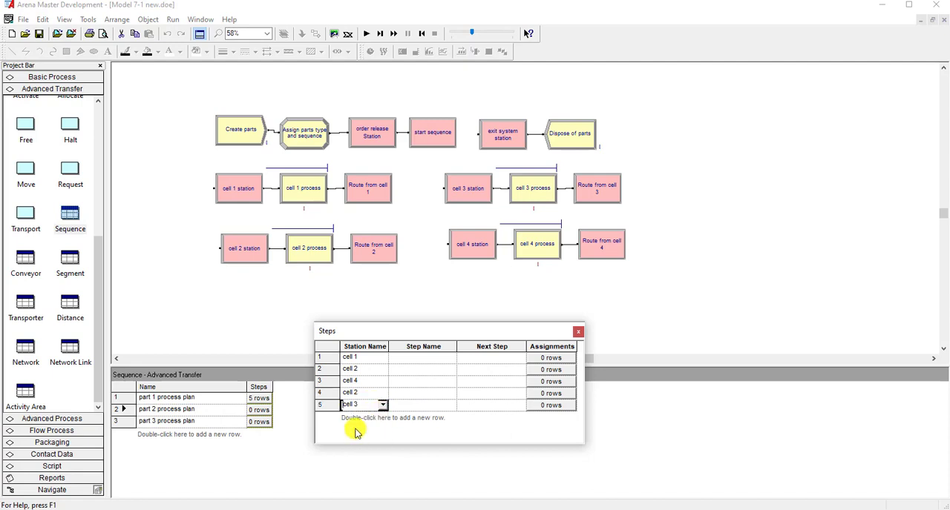
double_click(359, 420)
click(382, 416)
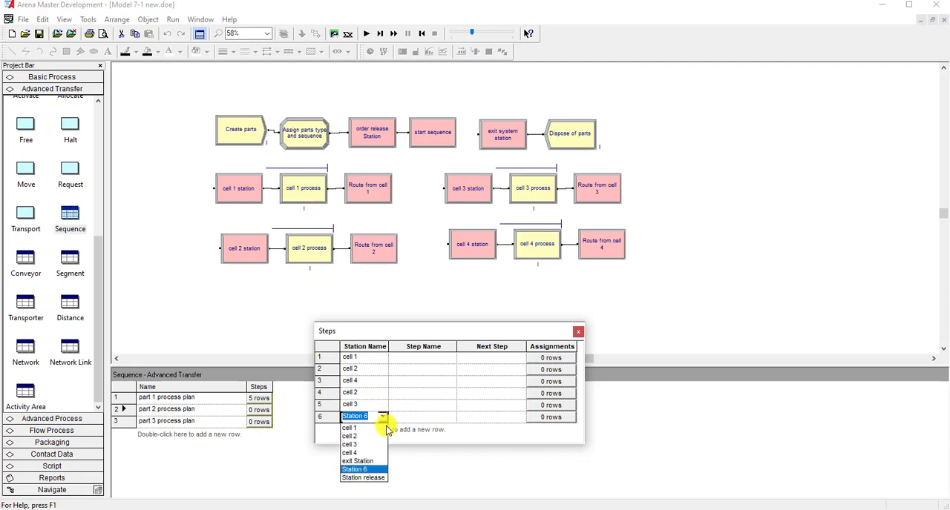
click(371, 461)
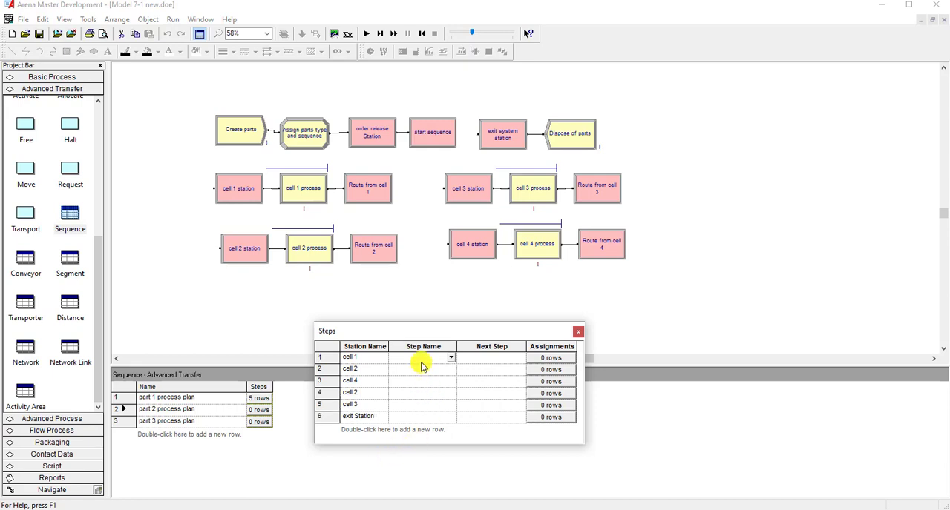
- Name the cell 1 row's step part 2 step 1 and set its next step to part 2 step 2
click(450, 358)
click(435, 369)
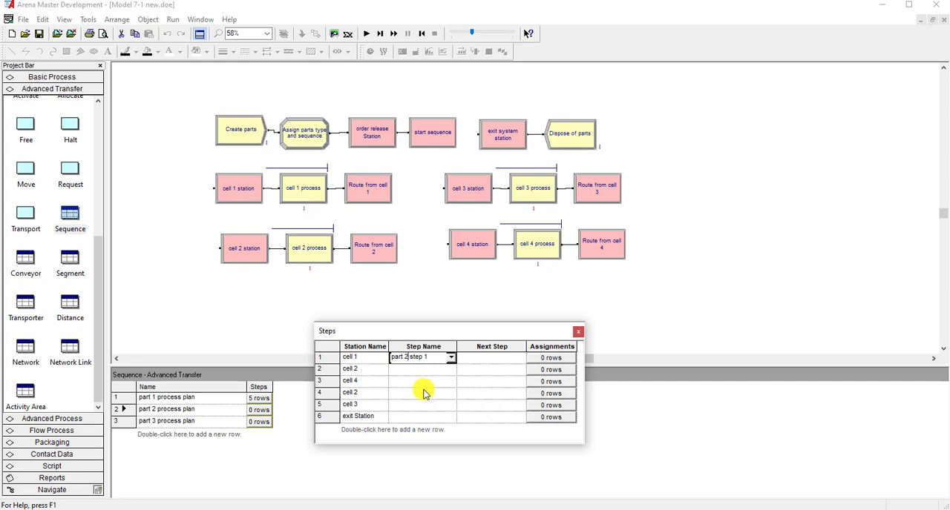
click(499, 357)
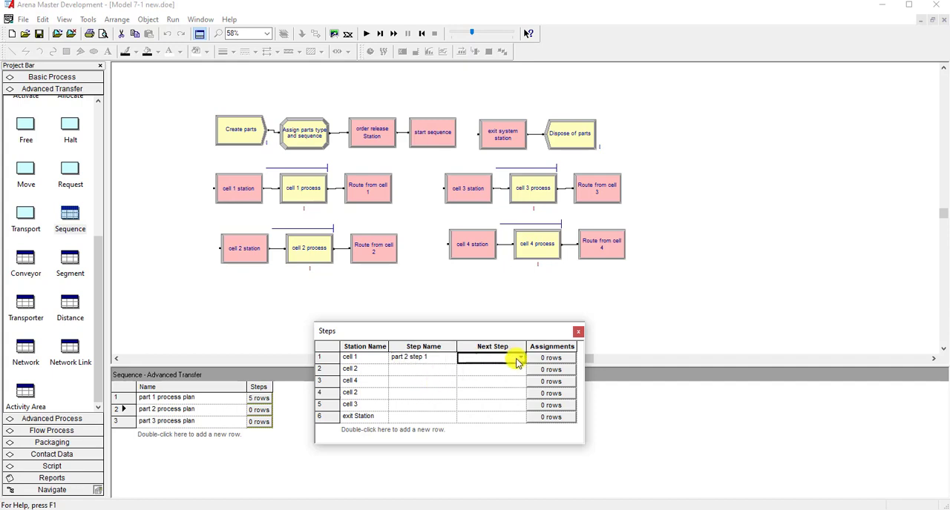
click(519, 362)
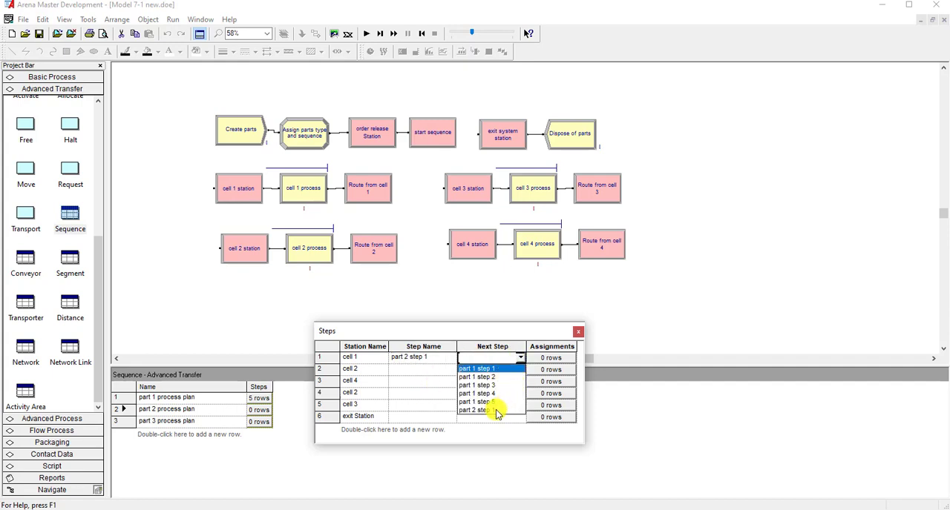
click(502, 380)
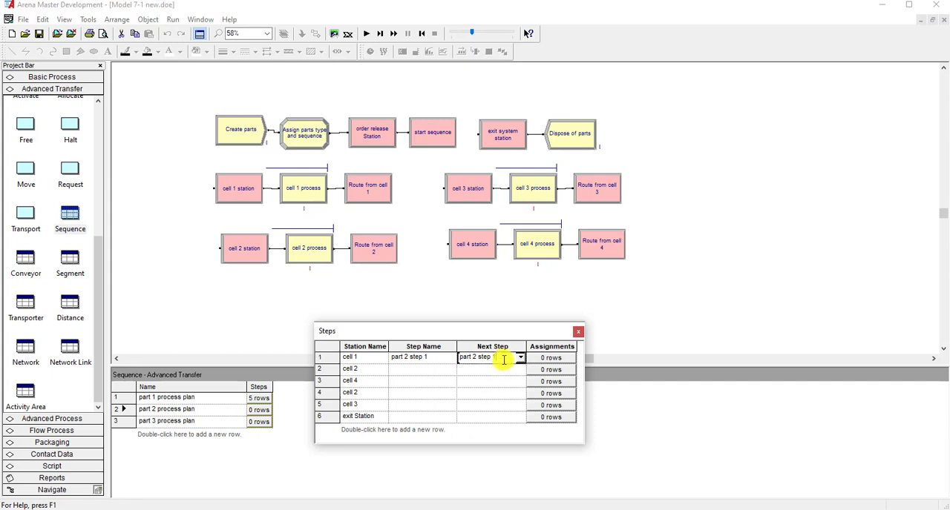
- Name the second row's cell 2 step part 2 step 2 and set its next step to part 2 step 3
click(447, 369)
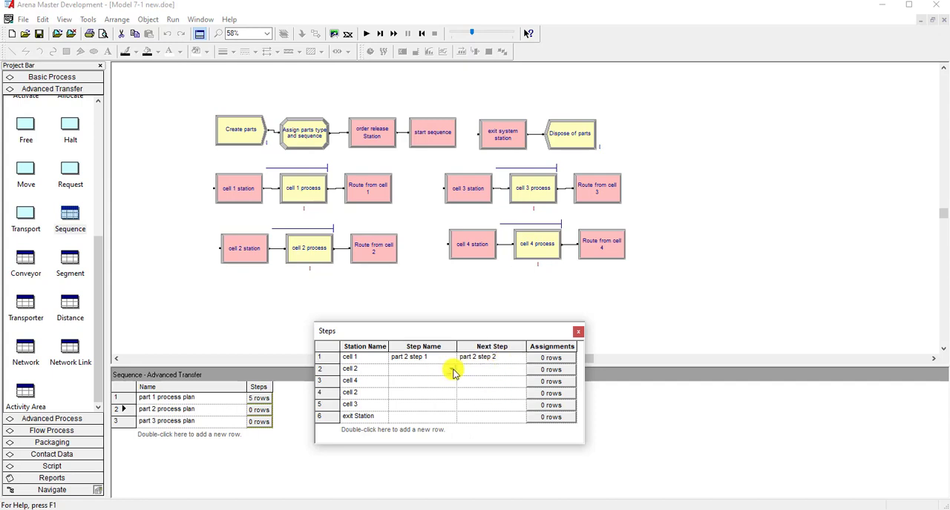
click(450, 368)
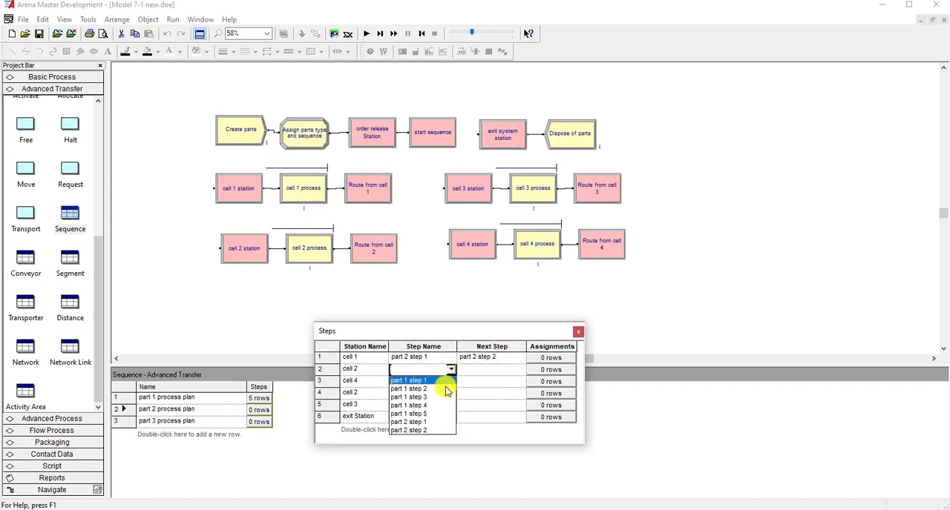
click(423, 425)
click(486, 369)
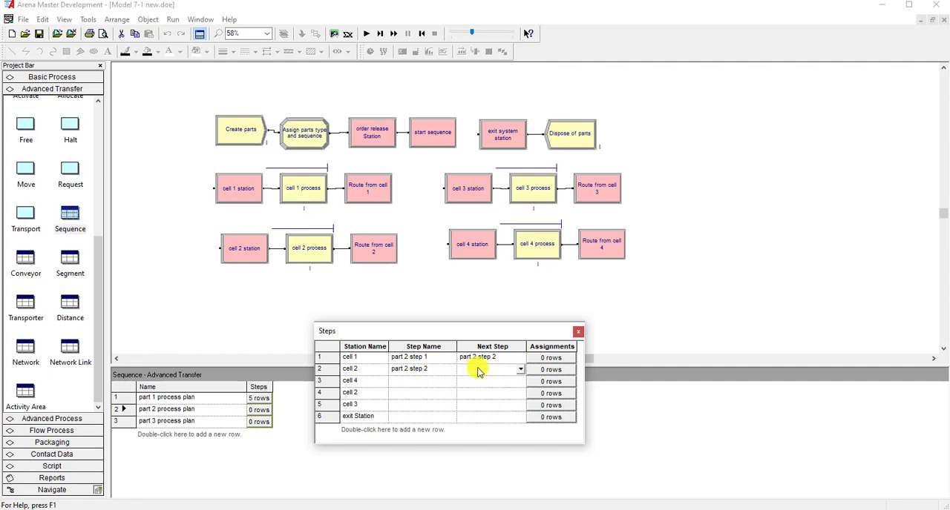
click(520, 368)
click(493, 408)
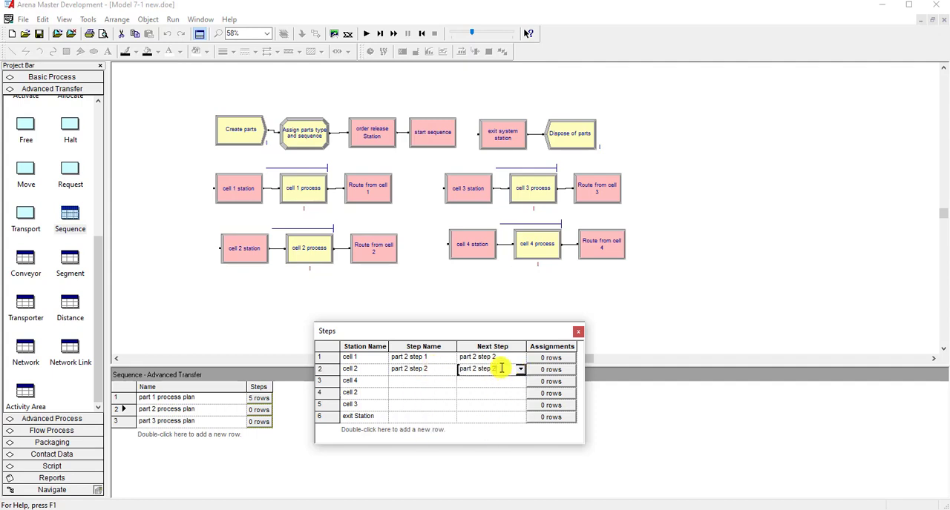
- Name the cell 4 row's step part 2 step 3 and set its next step to part 2 step 4
click(435, 380)
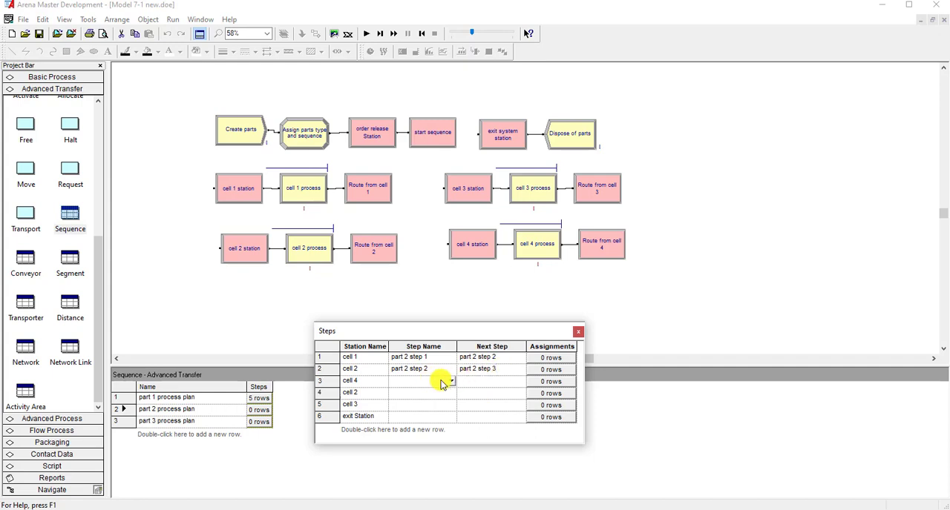
click(451, 381)
scroll(451, 421, down, 2)
click(438, 438)
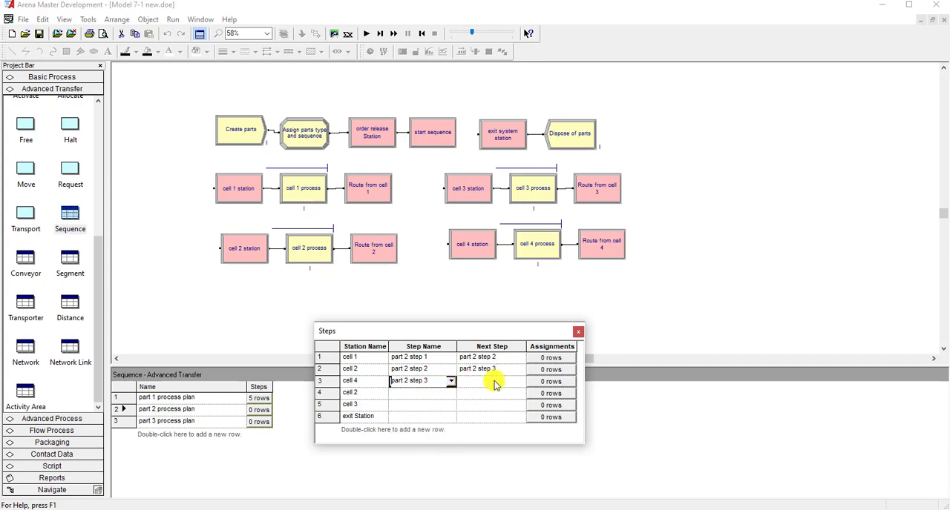
click(489, 380)
click(520, 381)
scroll(522, 423, down, 2)
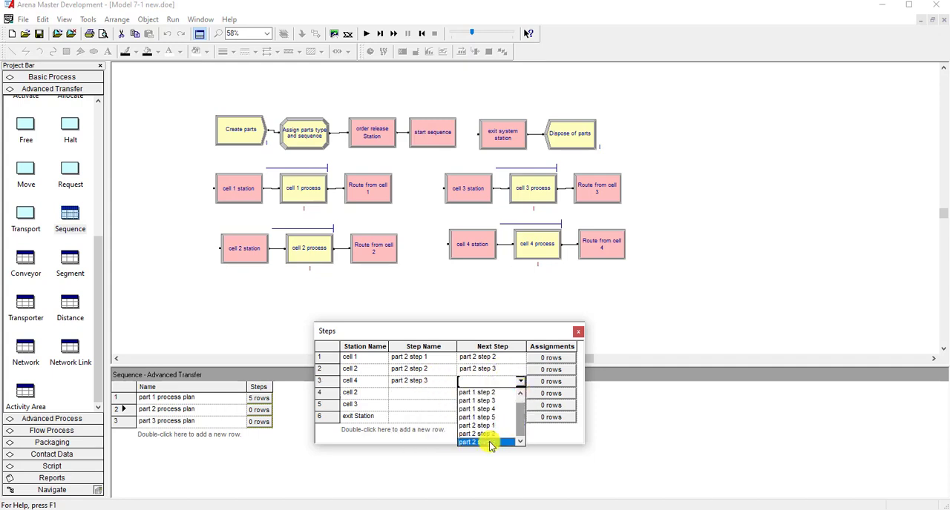
click(490, 443)
text(4)
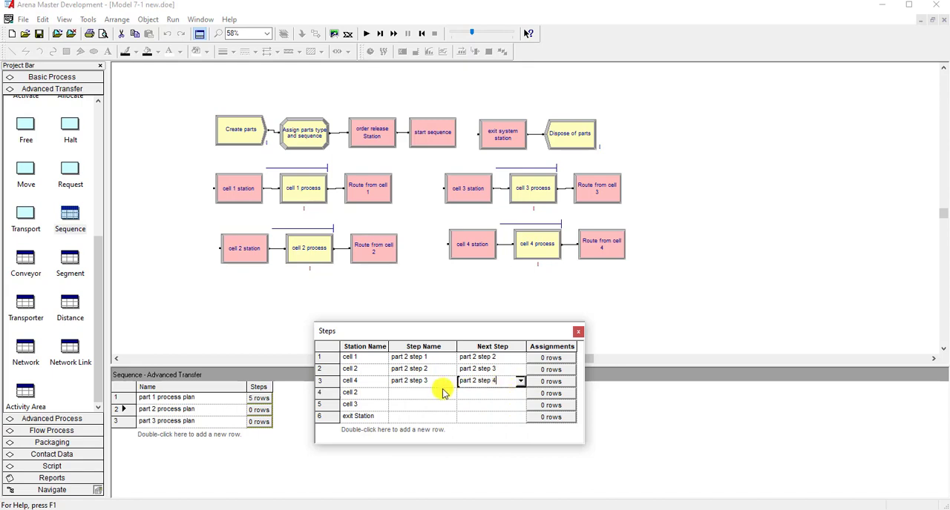
- Name the fourth row's cell 2 step part 2 step 4 and set its next step to part 2 step 5
click(441, 392)
click(451, 393)
scroll(445, 445, down, 2)
click(434, 454)
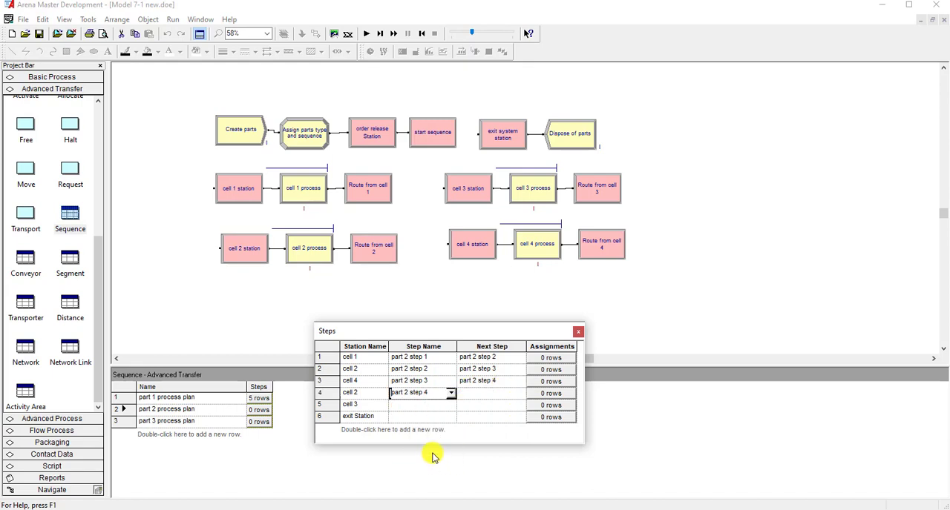
click(514, 393)
click(520, 392)
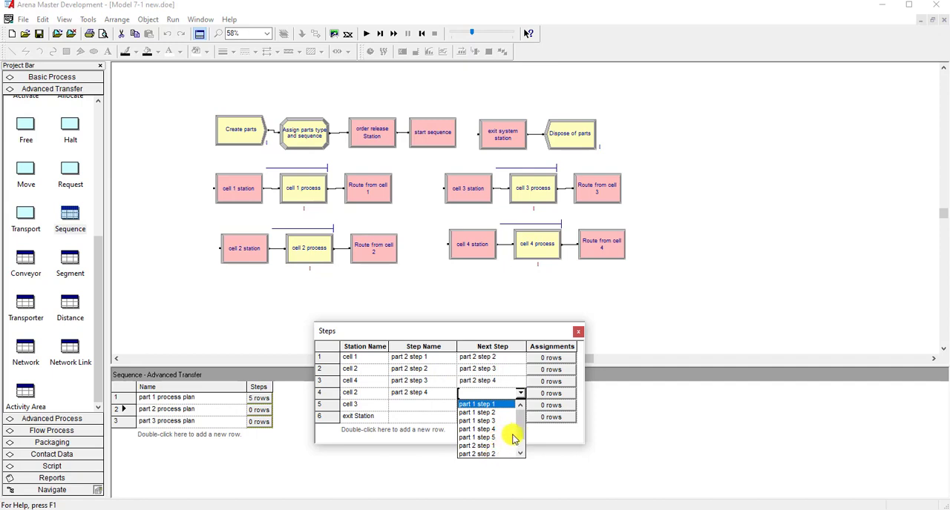
scroll(512, 445, down, 2)
click(511, 452)
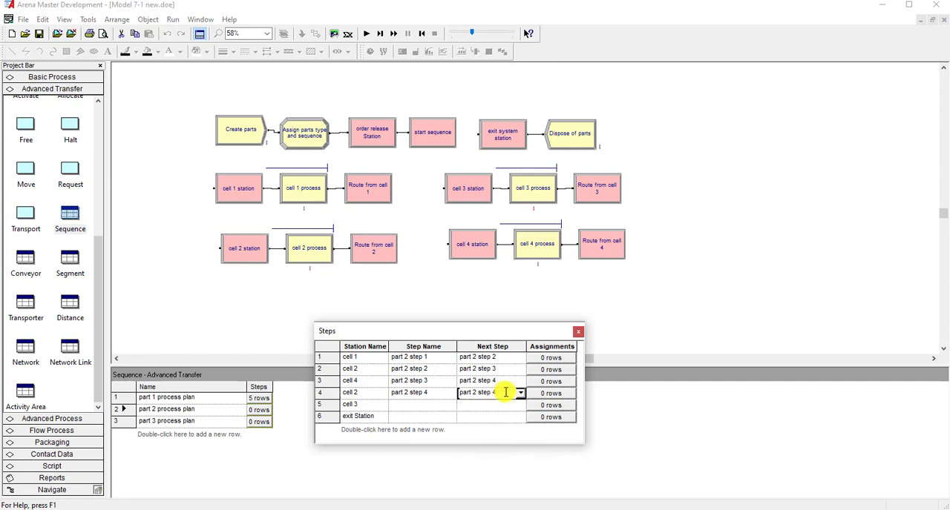
text(5)
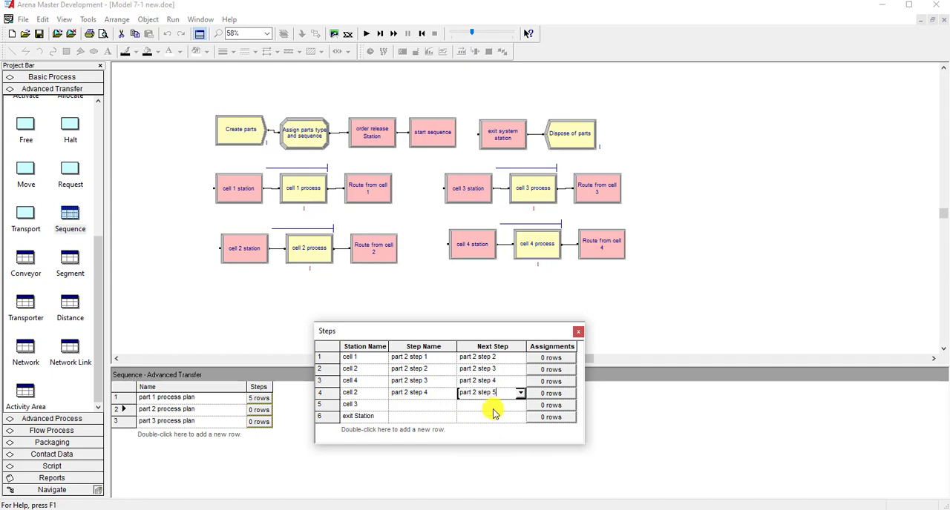
- Name the cell 3 row's step part 2 step 5 and set its next step to part 2 step 6
click(449, 407)
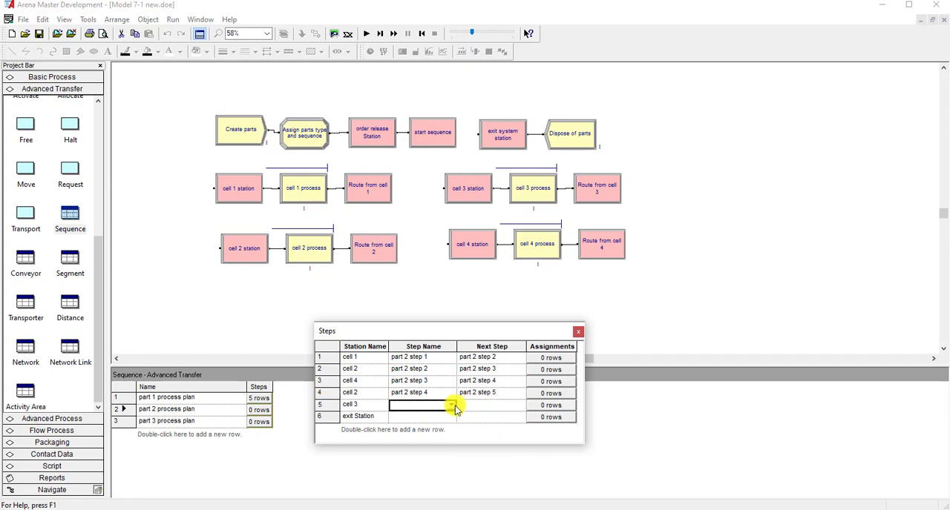
click(450, 406)
scroll(450, 451, down, 2)
click(432, 466)
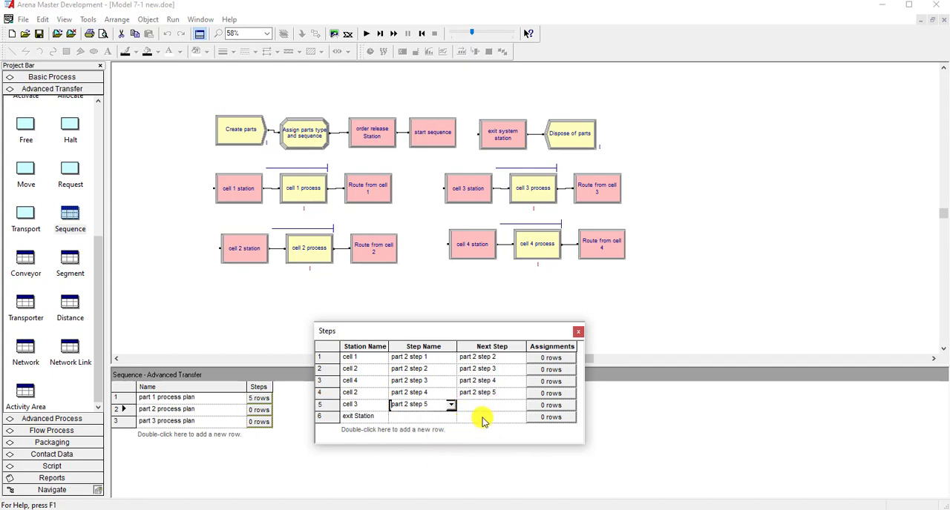
click(494, 405)
click(521, 405)
scroll(502, 445, down, 1)
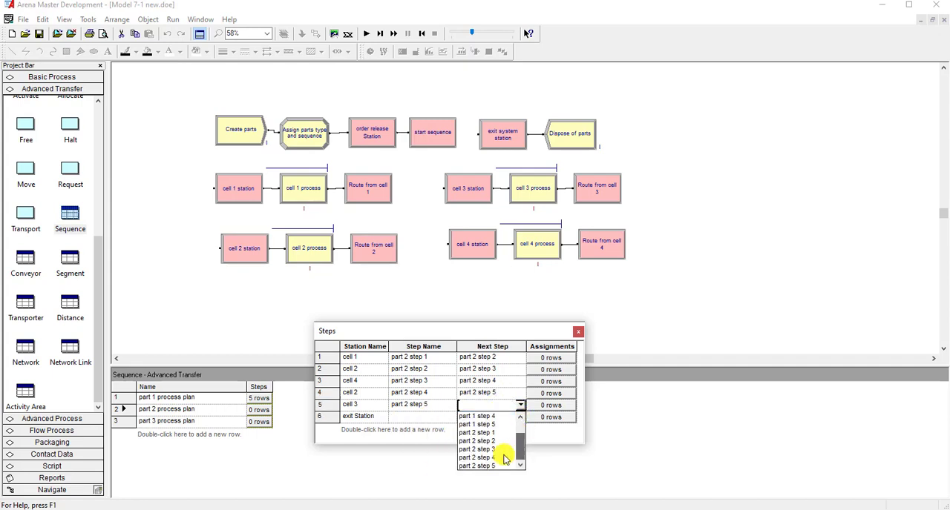
click(494, 444)
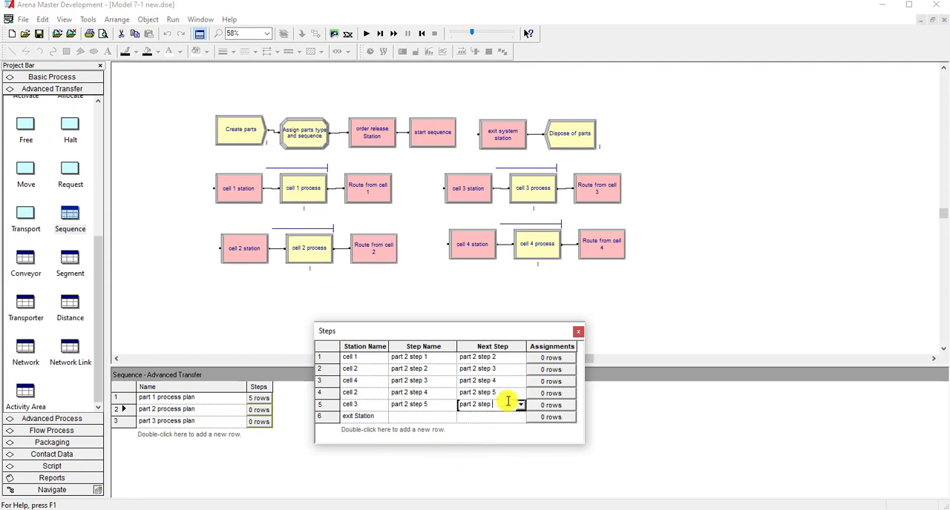
text(6)
- Name the exit Station row's step part 2 step 6
click(439, 417)
click(450, 417)
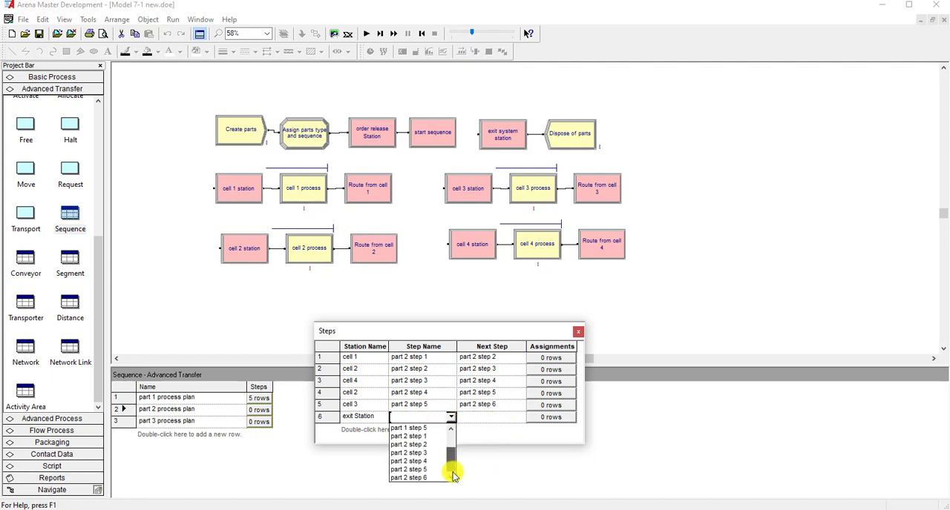
click(429, 478)
click(481, 417)
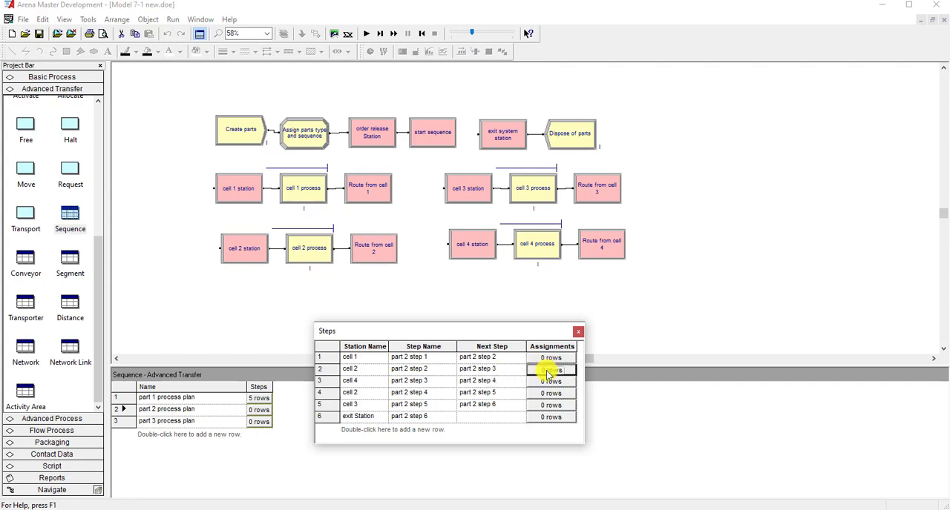
- Add an attribute assignment for process time to part 2 step 2 in the first cell 2 row
click(547, 372)
double_click(646, 335)
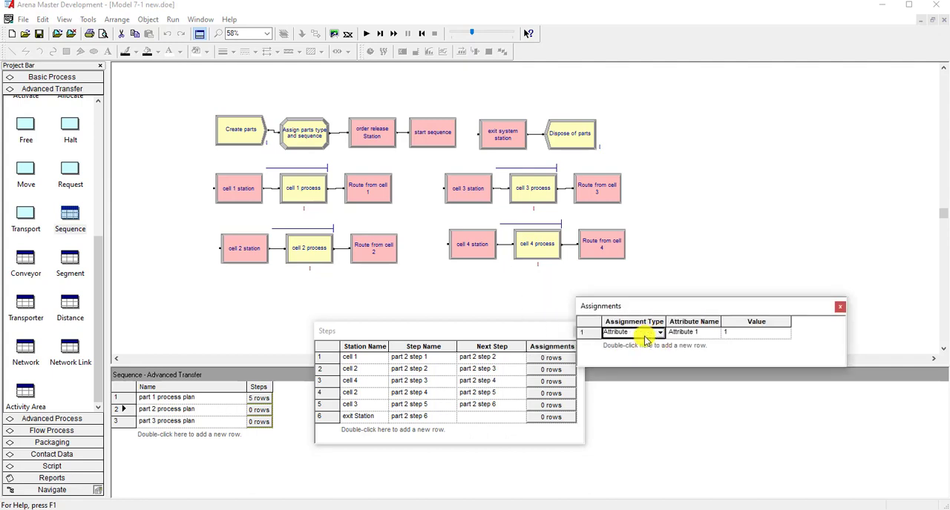
drag(647, 369, 661, 409)
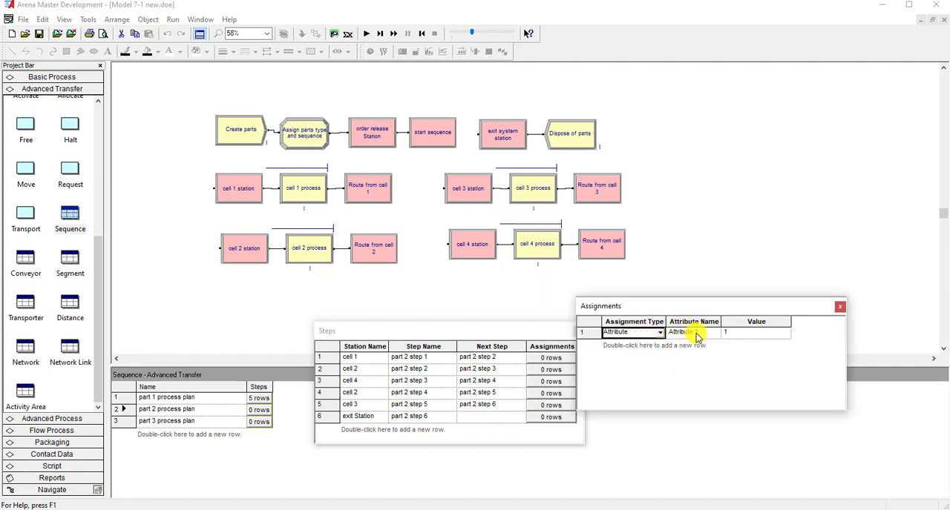
click(693, 333)
click(714, 333)
scroll(717, 364, down, 3)
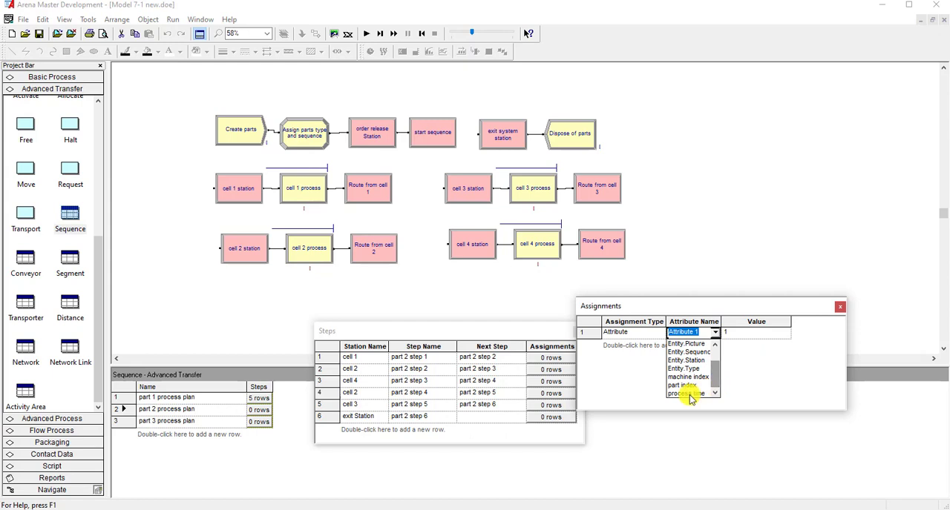
click(688, 393)
- Set the process time value of part 2 step 2 to the triangular distribution TRIA(4,6,8)
right_click(748, 339)
click(779, 373)
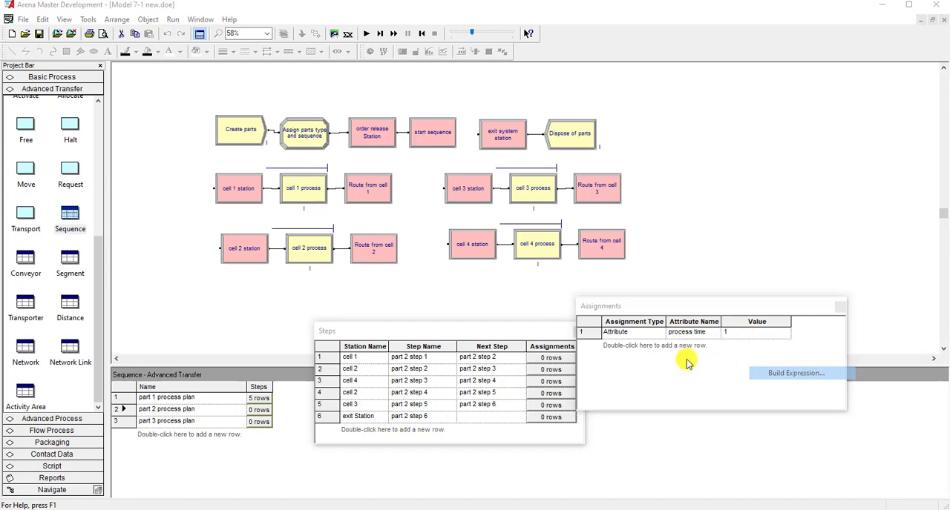
double_click(637, 346)
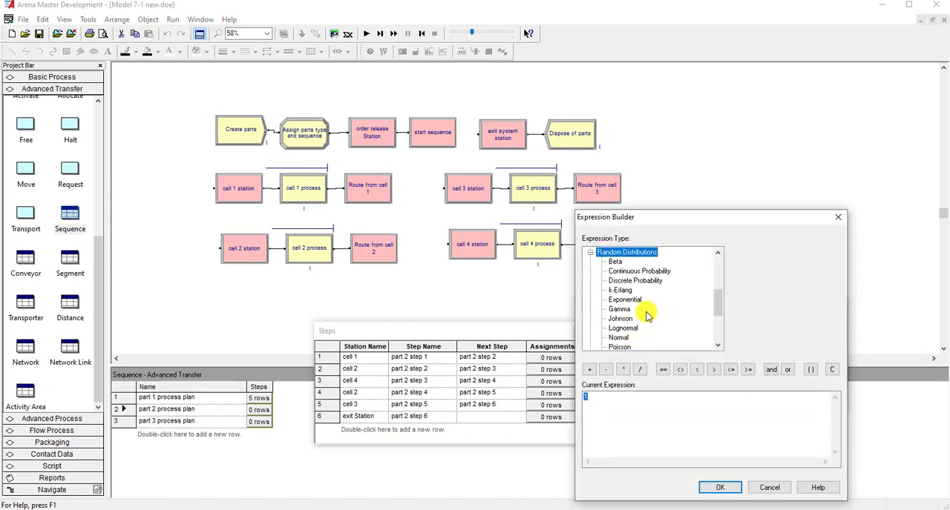
scroll(625, 338, down, 1)
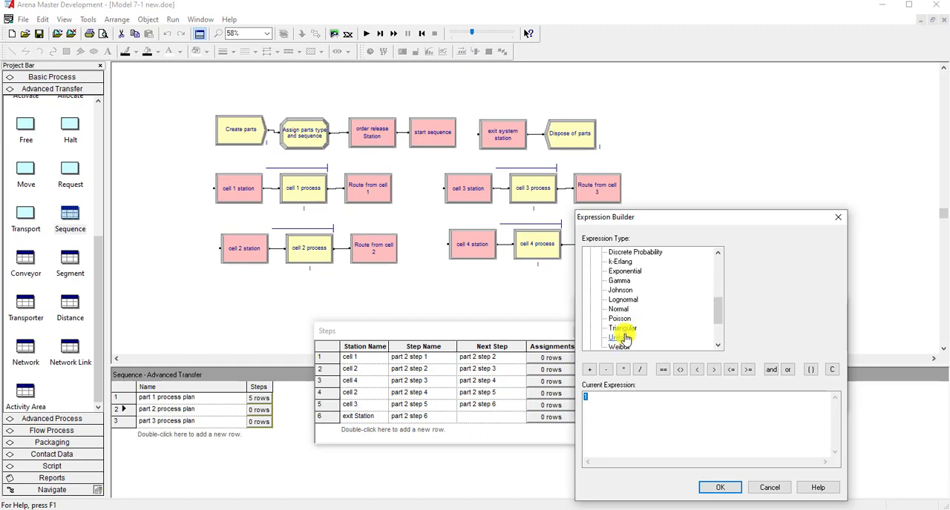
click(621, 329)
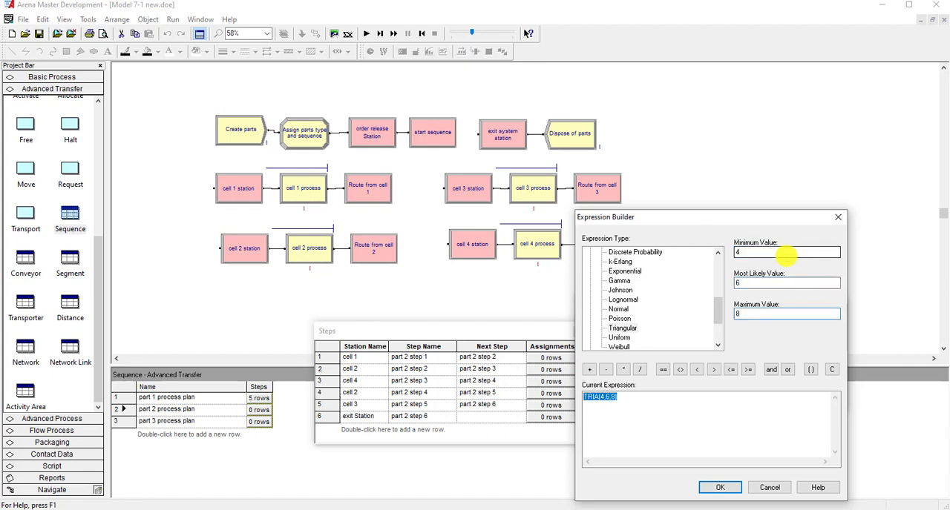
click(717, 487)
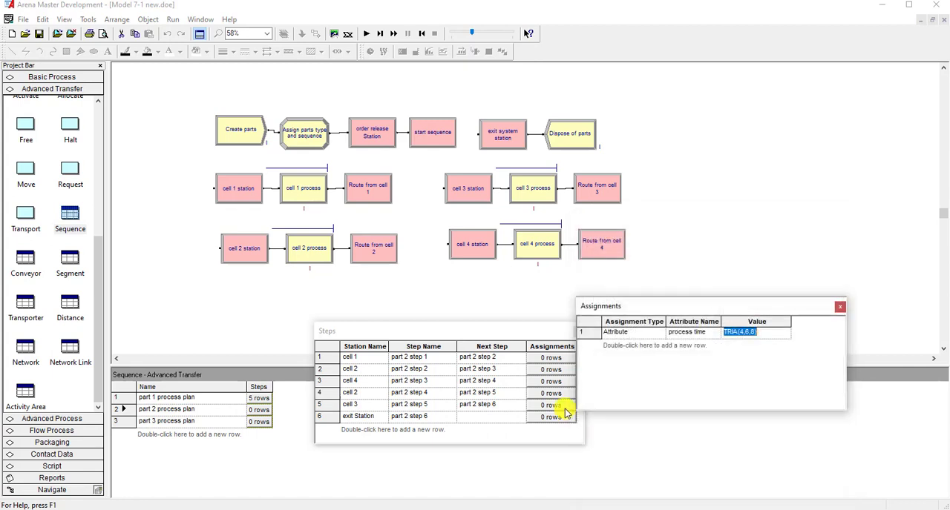
click(839, 307)
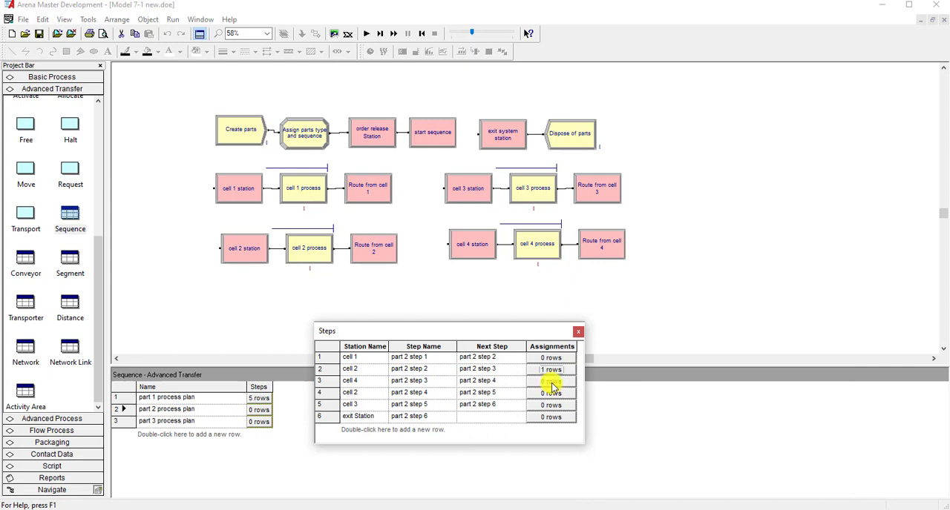
- Add an attribute assignment for process time to part 2 step 3 in the cell 4 row
click(551, 383)
double_click(563, 334)
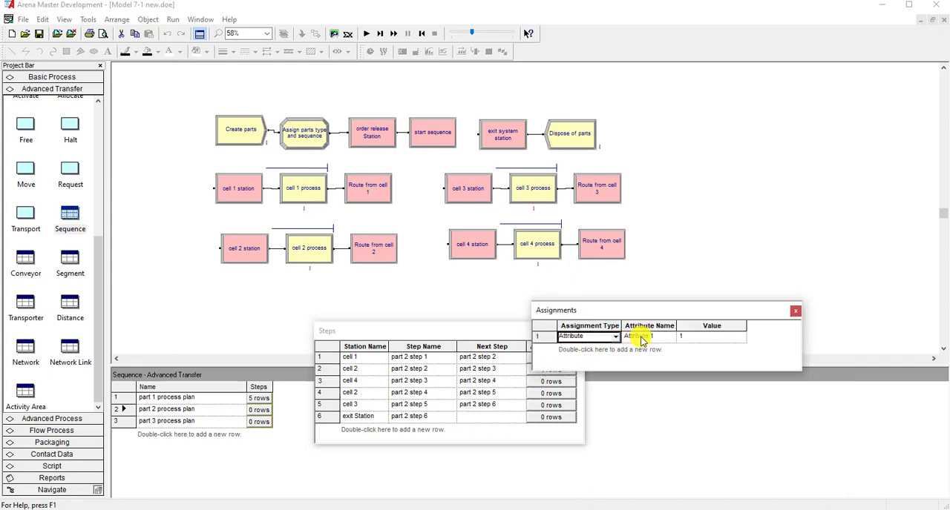
click(642, 340)
click(670, 337)
click(669, 372)
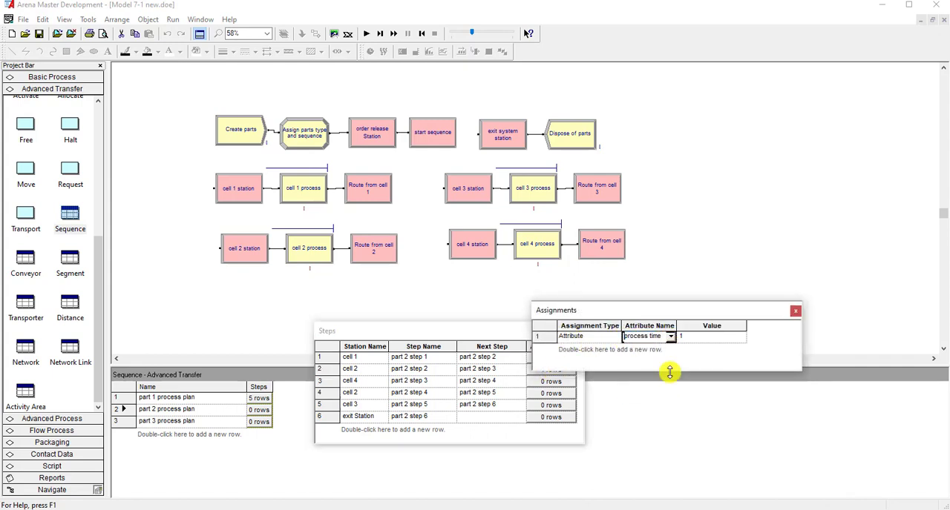
- Build the process time value of part 2 step 3 as a triangular distribution with minimum 15, most likely 18 and maximum 21
right_click(703, 338)
click(735, 375)
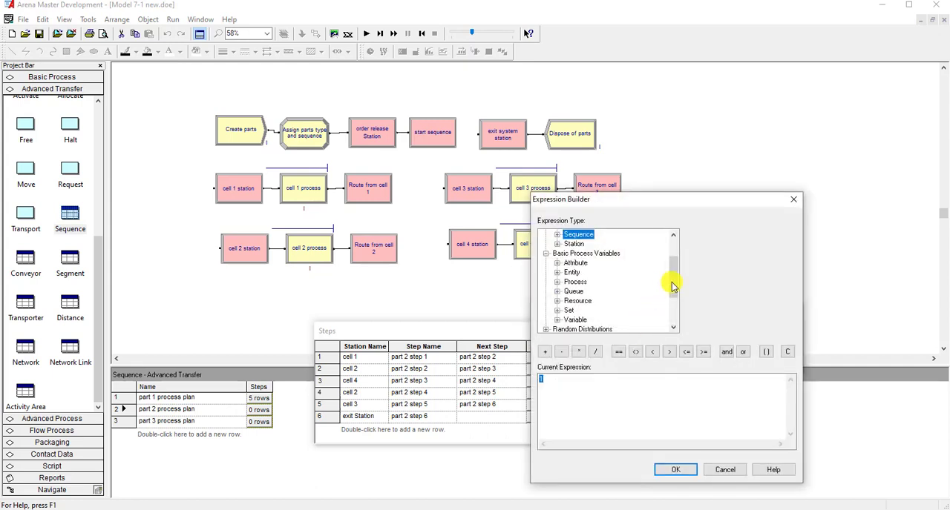
scroll(608, 289, down, 2)
double_click(597, 272)
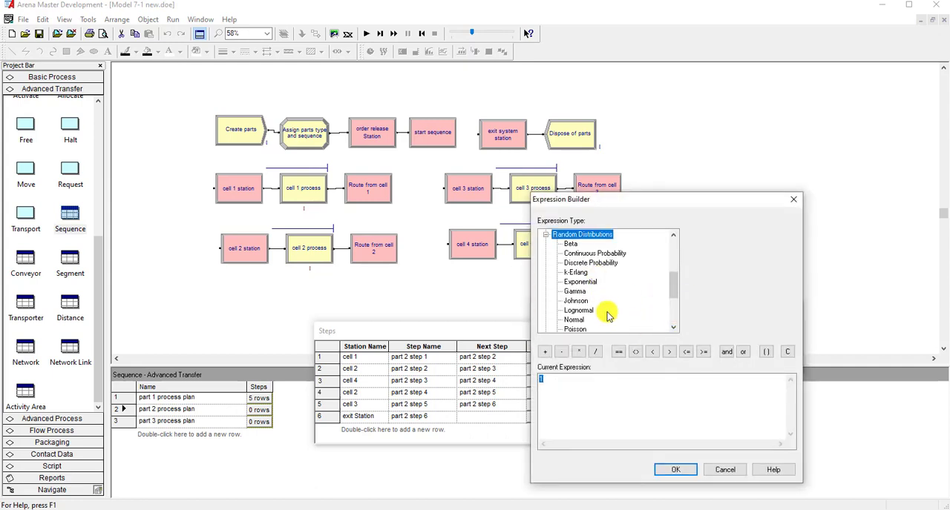
scroll(575, 305, down, 1)
click(578, 310)
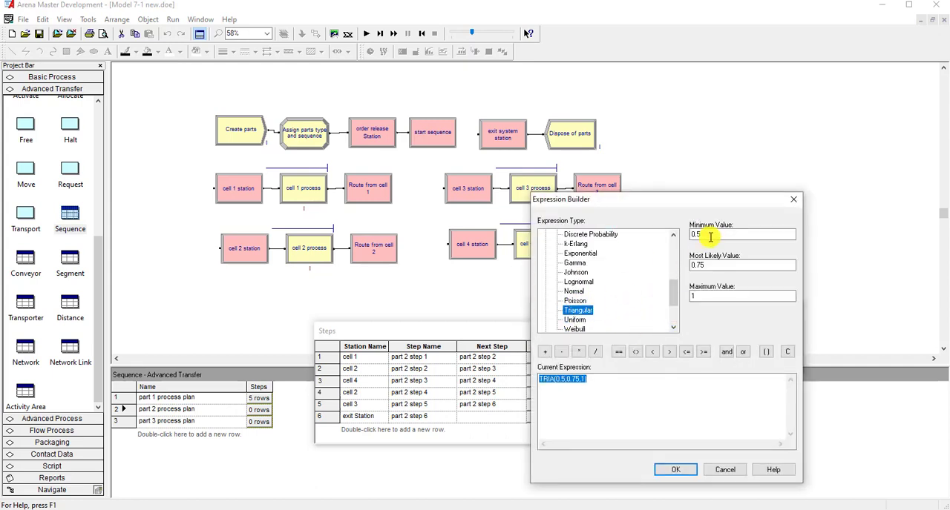
drag(710, 238, 696, 234)
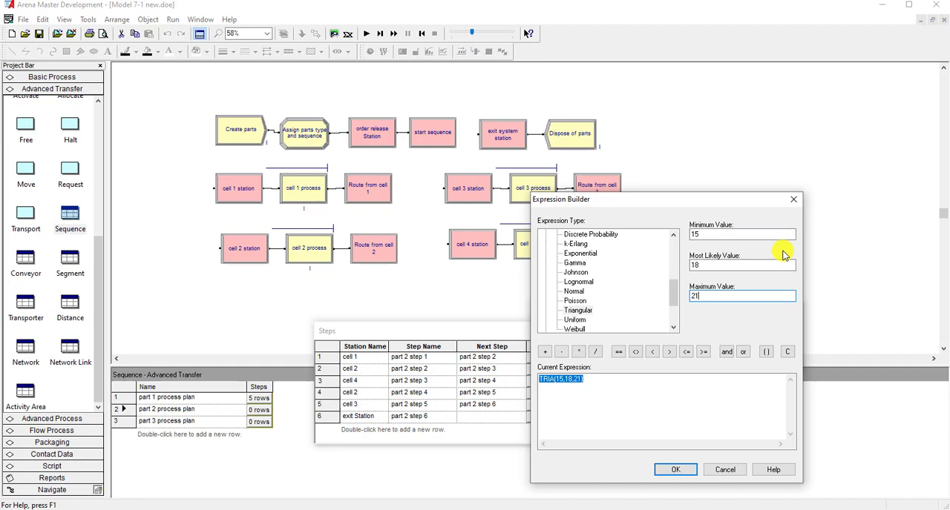
click(676, 469)
click(794, 312)
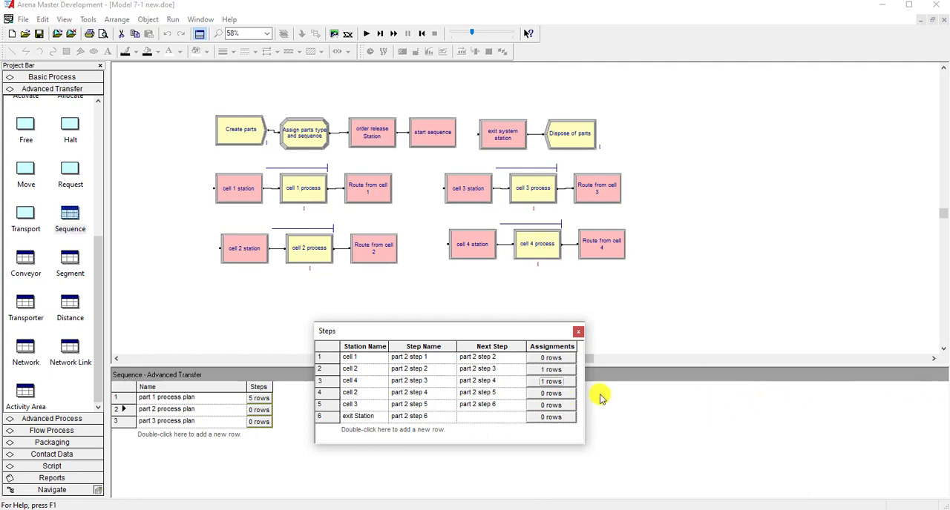
- Add an attribute assignment for process time to part 2 step 4 in the second cell 2 row
click(550, 397)
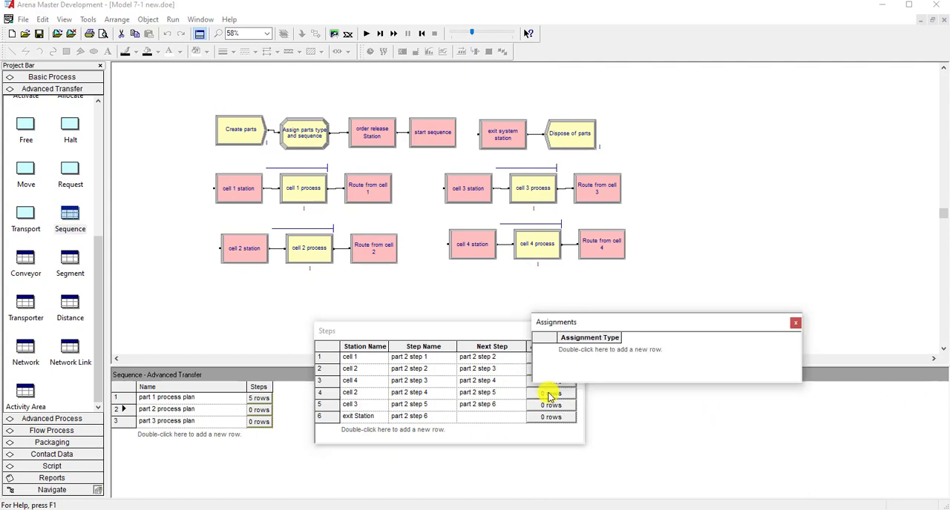
double_click(583, 351)
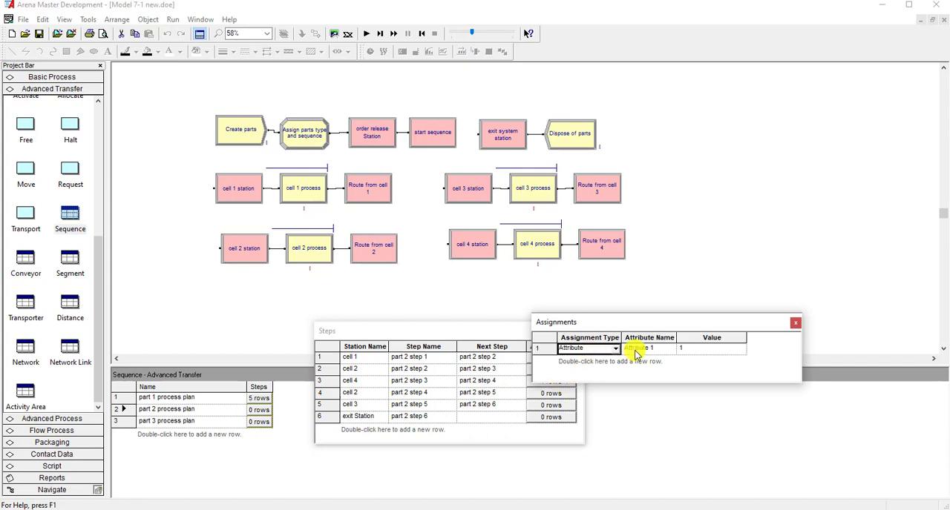
click(647, 348)
click(671, 349)
drag(672, 374, 669, 422)
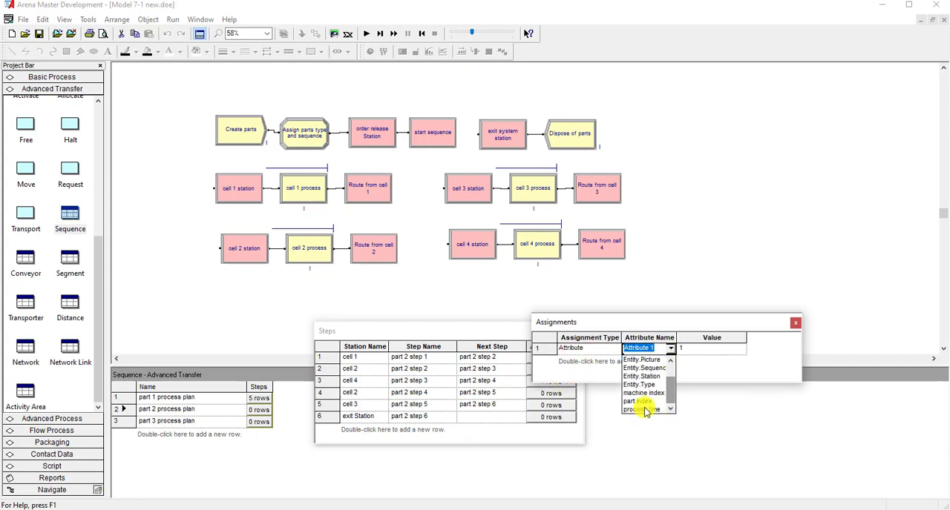
click(646, 410)
- Choose the triangular random distribution for the process time value of part 2 step 4
right_click(712, 352)
click(735, 385)
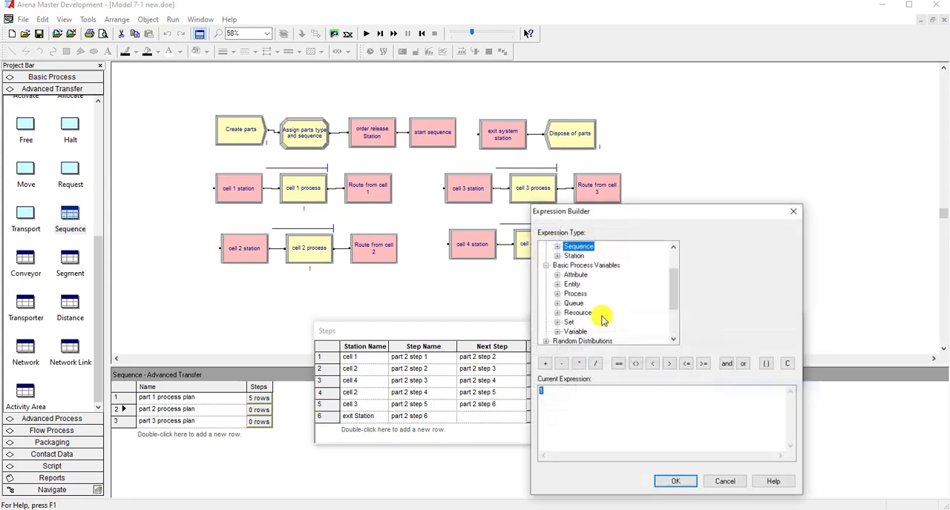
double_click(576, 335)
scroll(584, 339, up, 1)
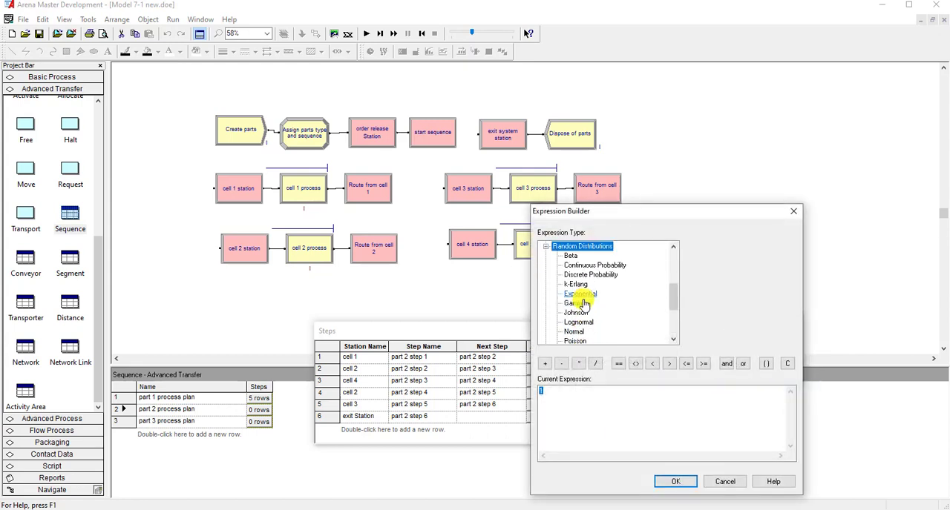
scroll(589, 319, down, 1)
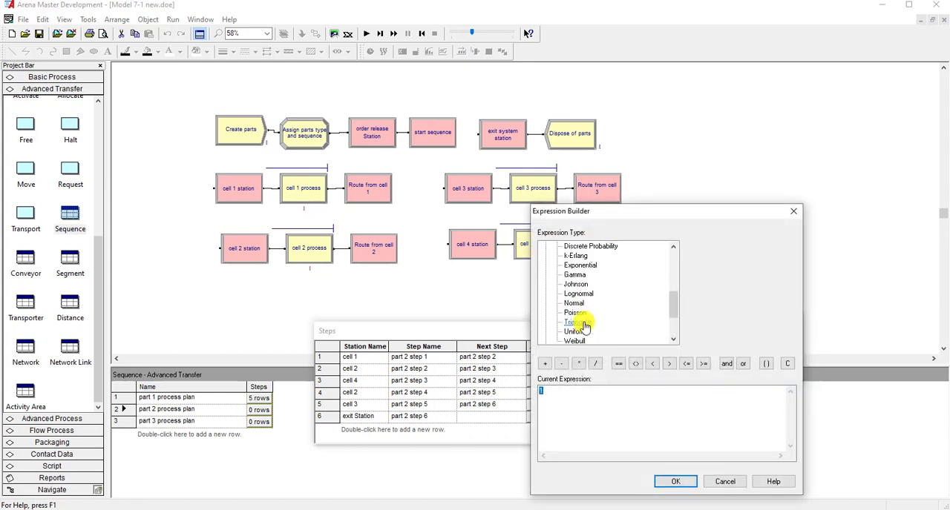
click(584, 323)
- Set the triangular distribution's minimum to 6, most likely to 9 and maximum to 12 for part 2 step 4
click(686, 246)
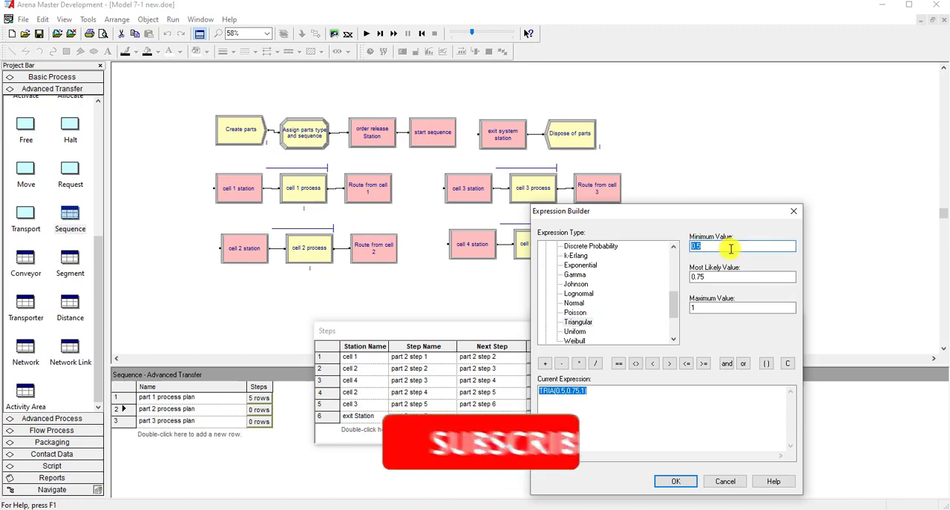
text(6)
key(Tab)
text(9)
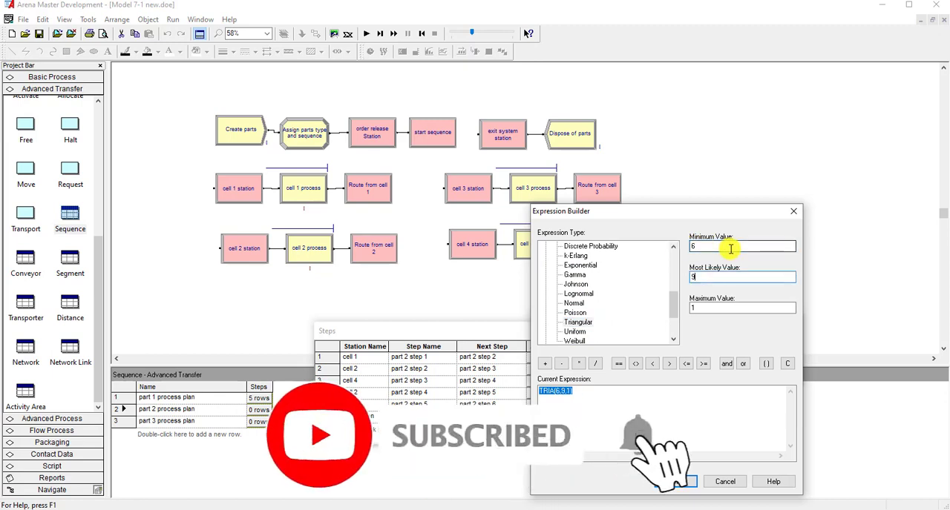
key(Tab)
text(12)
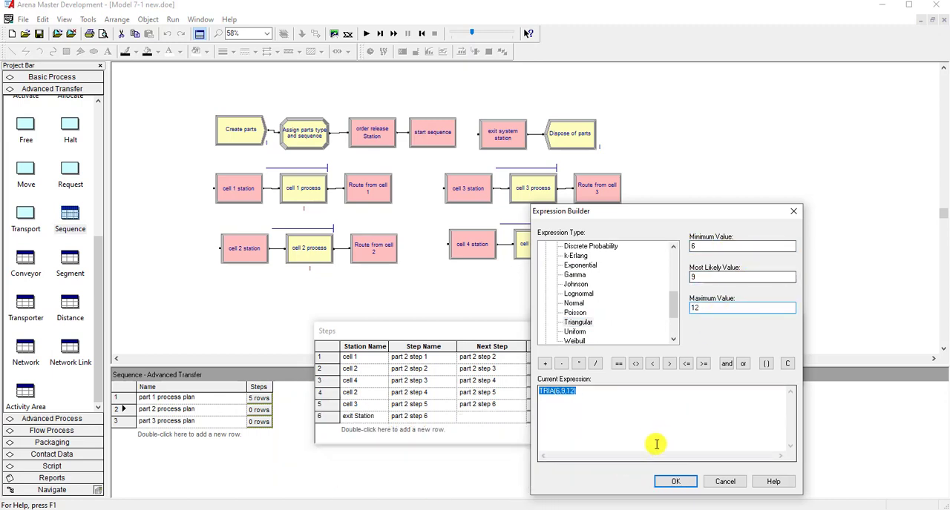
click(664, 482)
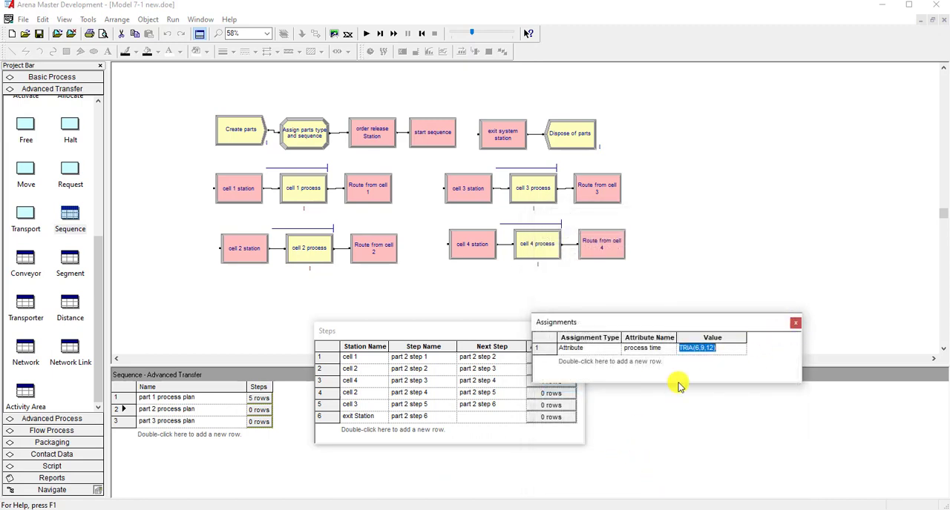
click(795, 323)
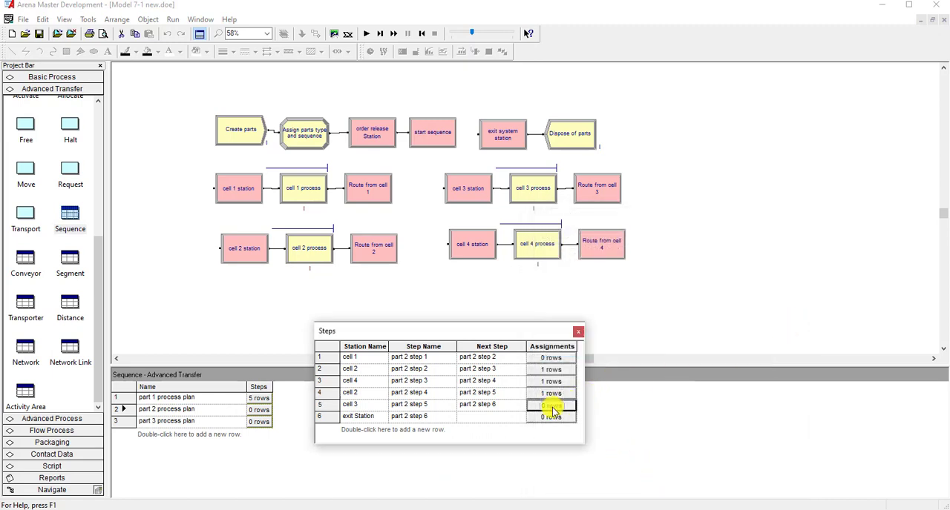
- Add an attribute assignment for process time to part 2 step 5 in the cell 3 row
click(553, 407)
double_click(636, 364)
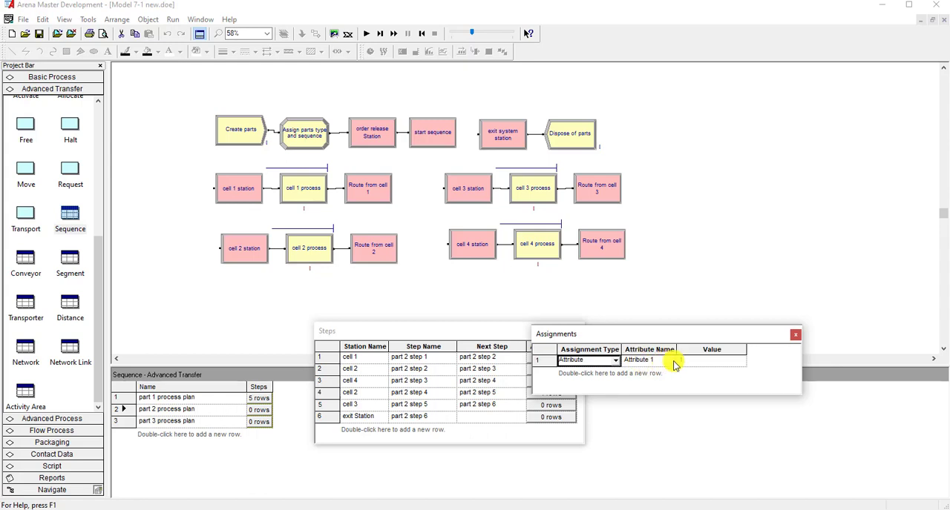
click(672, 361)
click(670, 361)
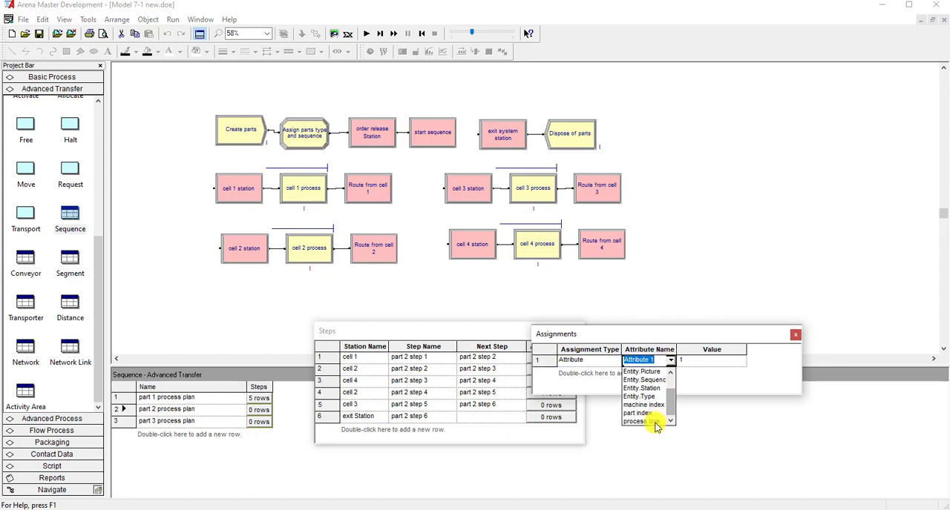
click(655, 422)
- Set the process time value of part 2 step 5 to a triangular distribution with minimum 27, most likely 33 and maximum 39, and close the part 2 steps
right_click(709, 361)
click(706, 398)
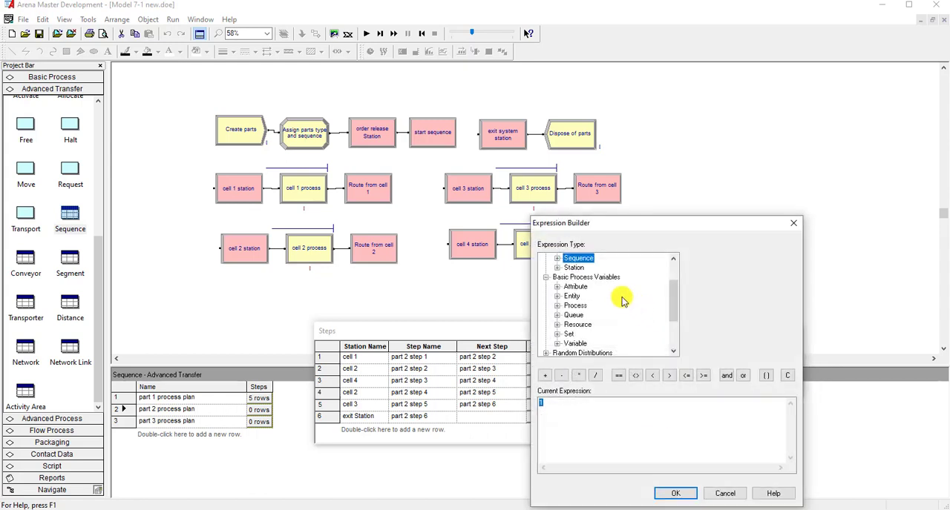
double_click(582, 343)
scroll(580, 330, down, 1)
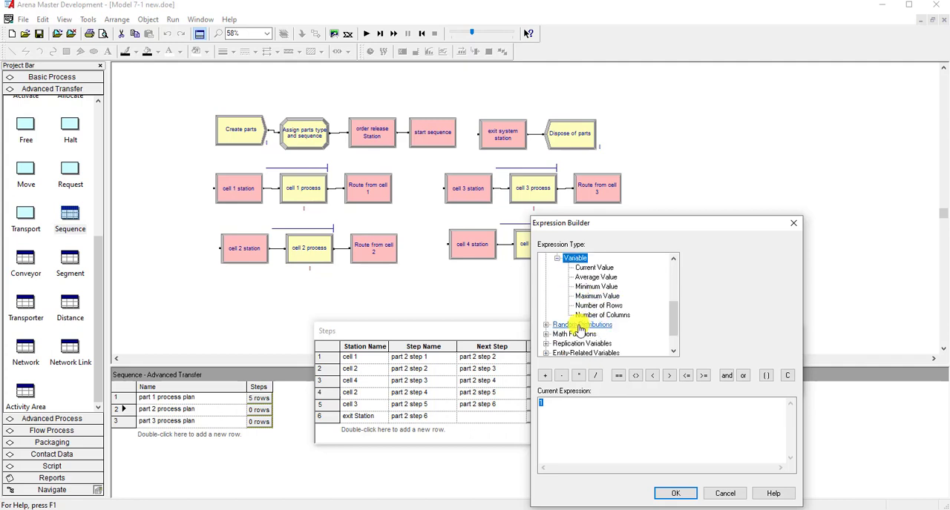
double_click(580, 330)
scroll(582, 337, down, 1)
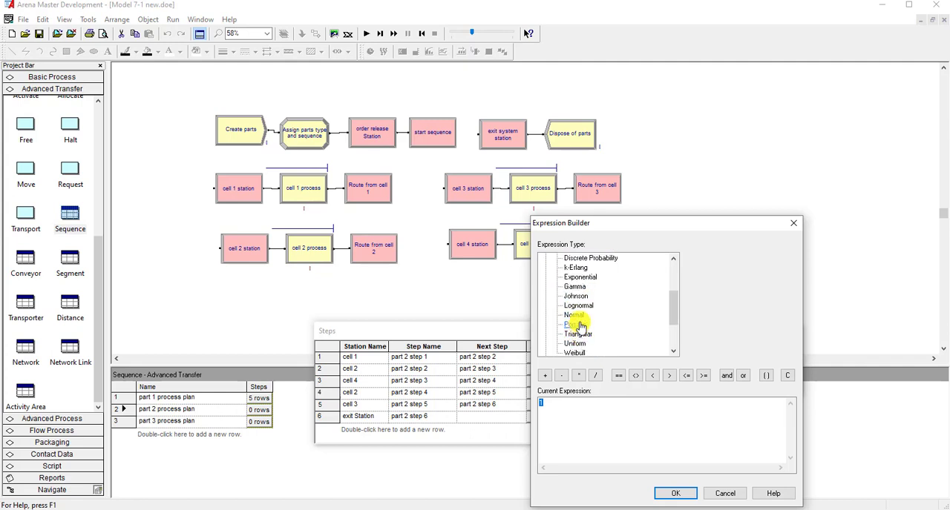
click(577, 334)
double_click(700, 257)
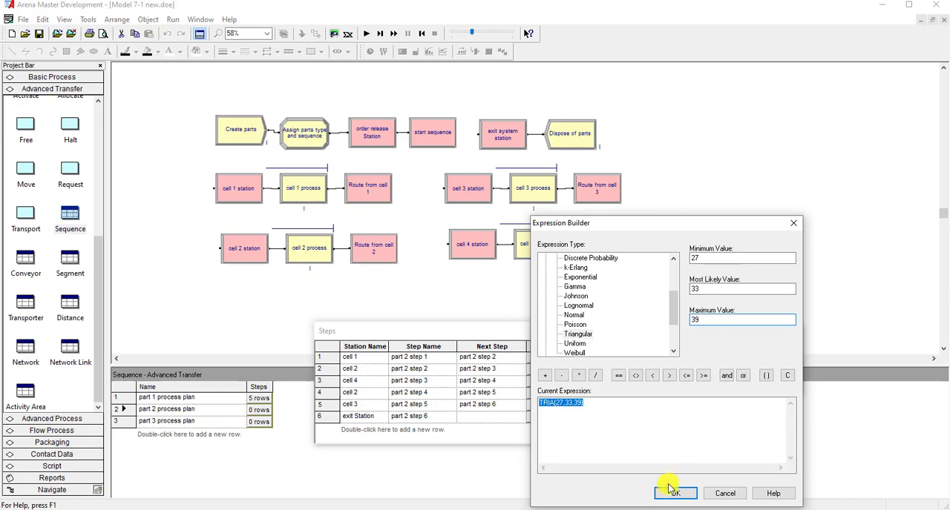
click(667, 494)
click(793, 338)
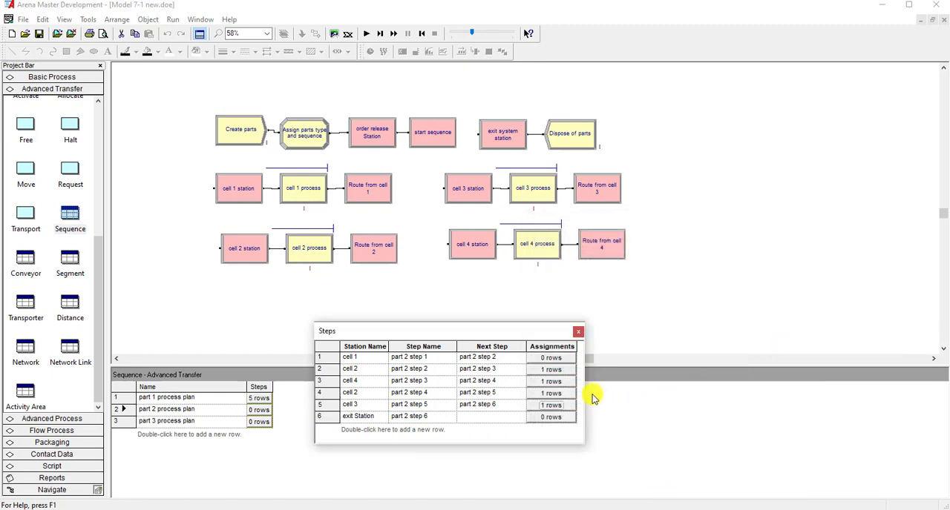
click(578, 331)
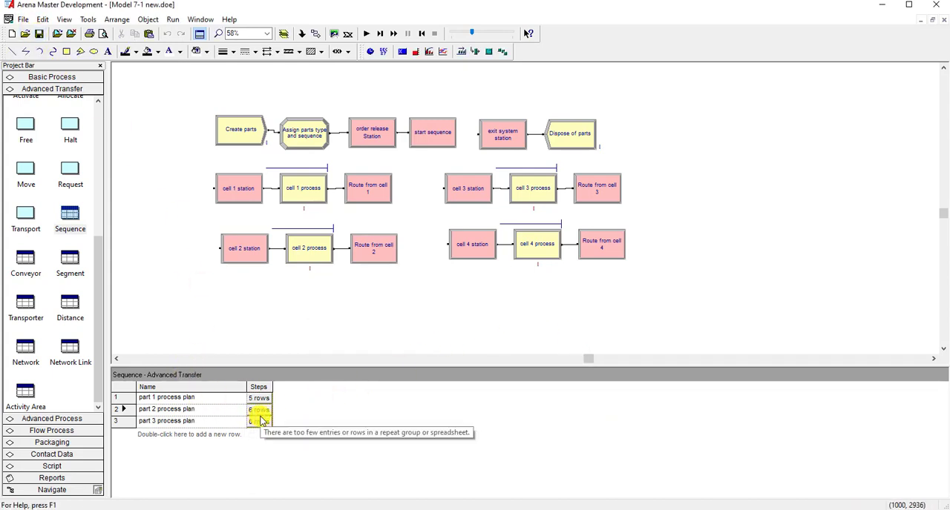
- Open the empty step list of the part 3 process plan and consult the lecture slide's cell and time table for part type 3
click(189, 420)
click(259, 422)
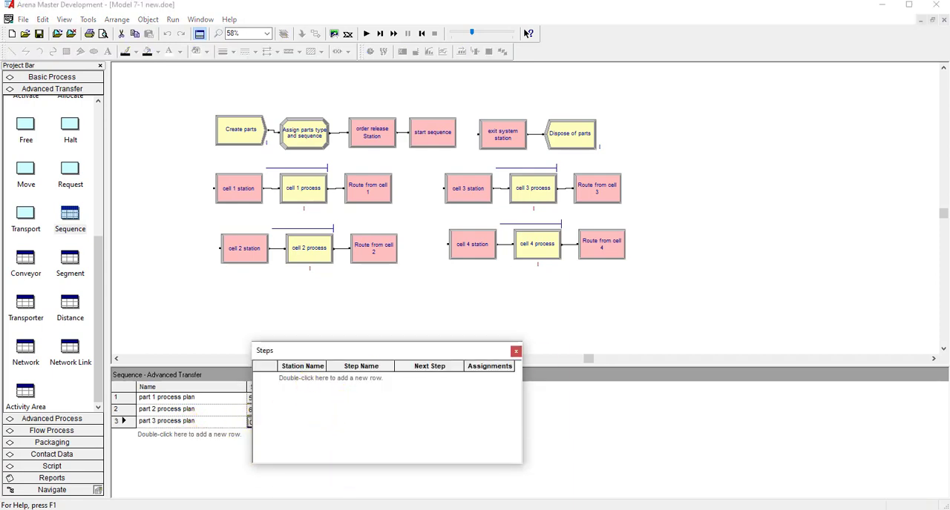
drag(949, 97, 486, 104)
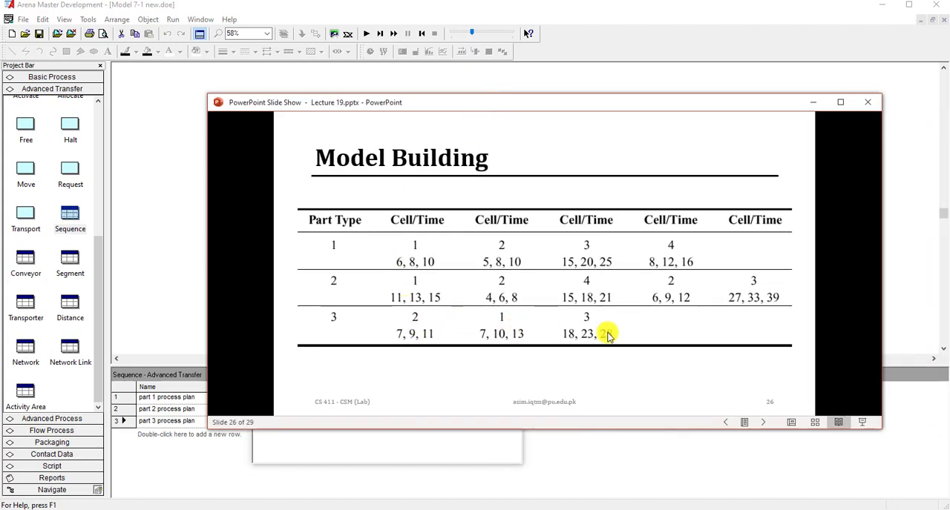
drag(551, 104, 949, 99)
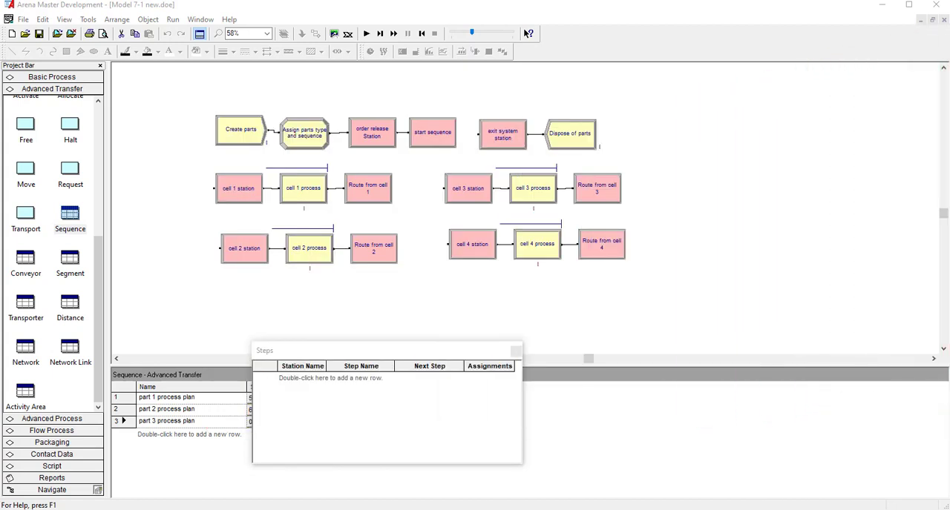
- Add three rows to the part 3 process plan with stations cell 2, cell 1 and cell 3 in that order
double_click(301, 379)
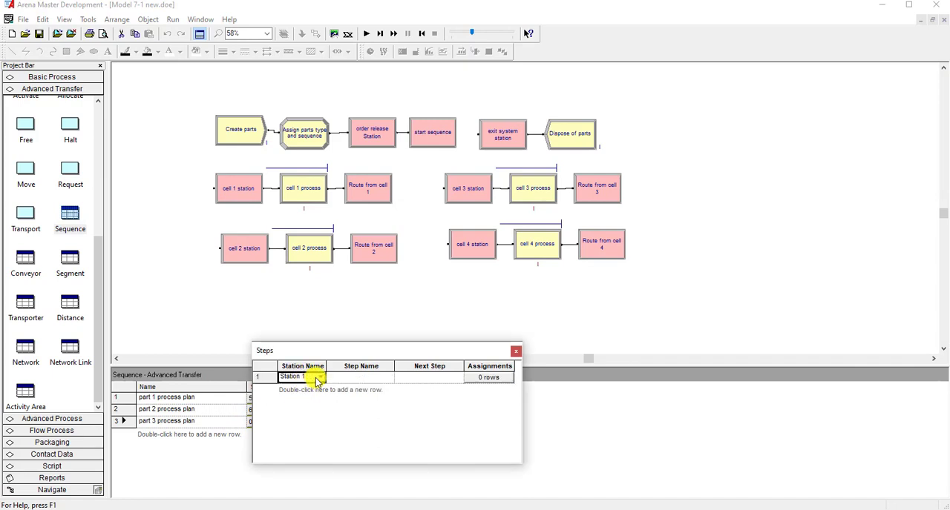
click(317, 379)
click(303, 396)
double_click(310, 390)
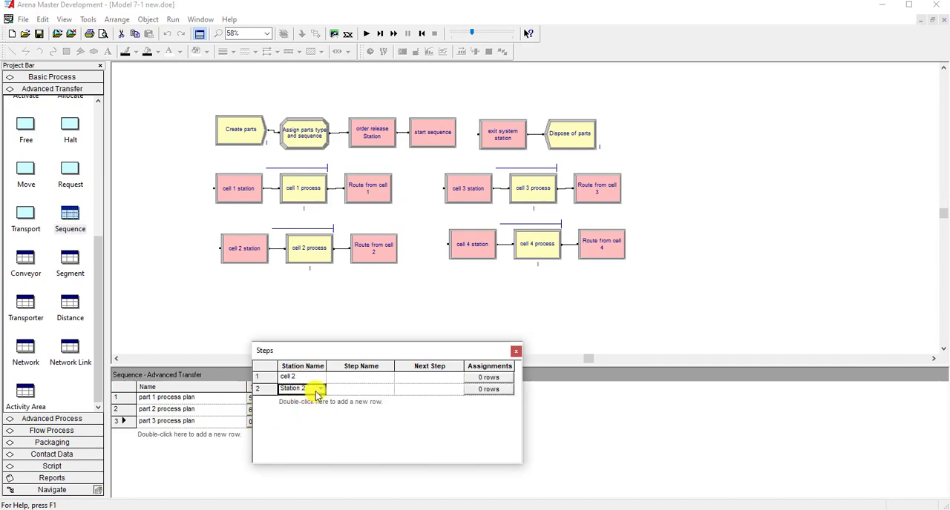
click(317, 389)
click(294, 417)
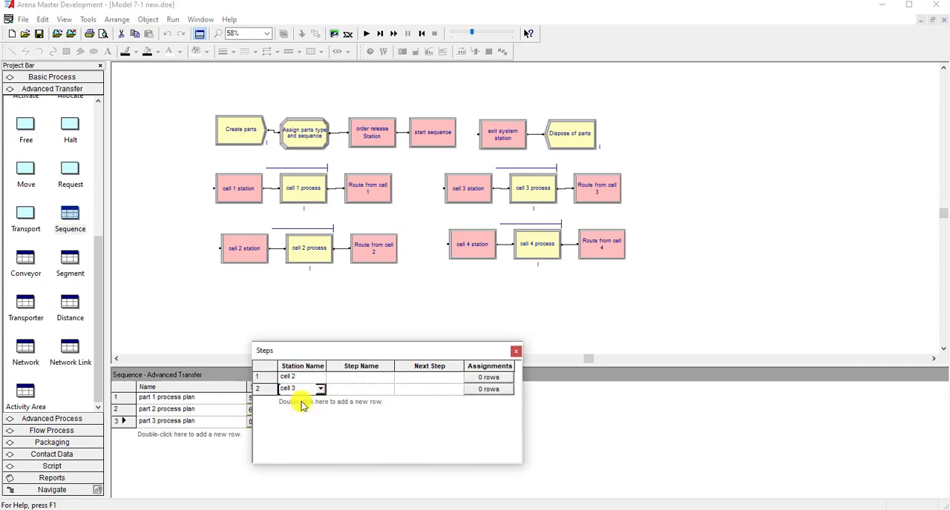
click(320, 389)
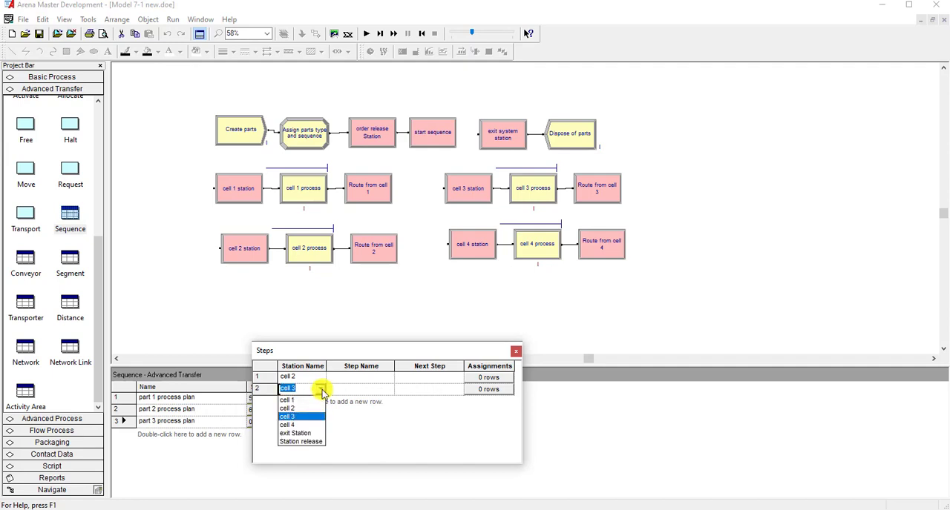
click(302, 398)
double_click(303, 405)
click(321, 400)
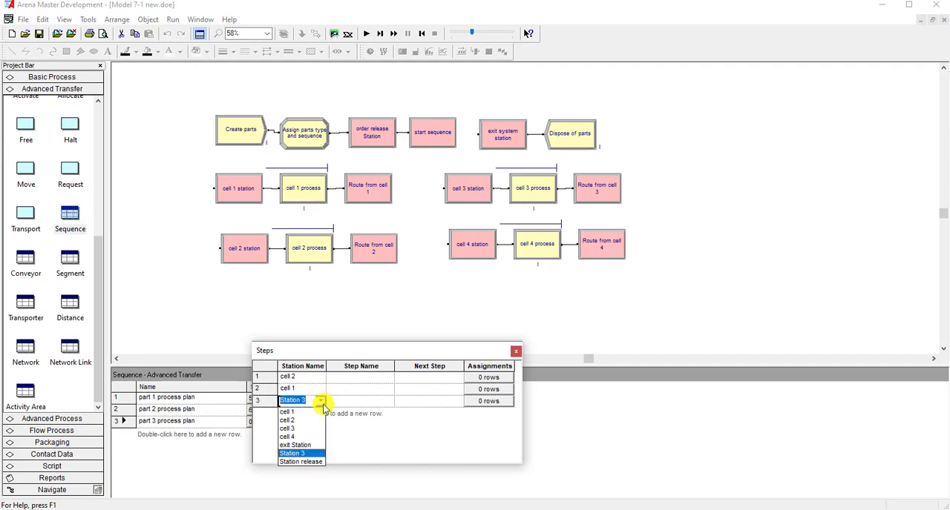
click(291, 428)
- Name the cell 2 row part 3 step 1 and set its next step to part 3 step 2
click(344, 393)
click(369, 379)
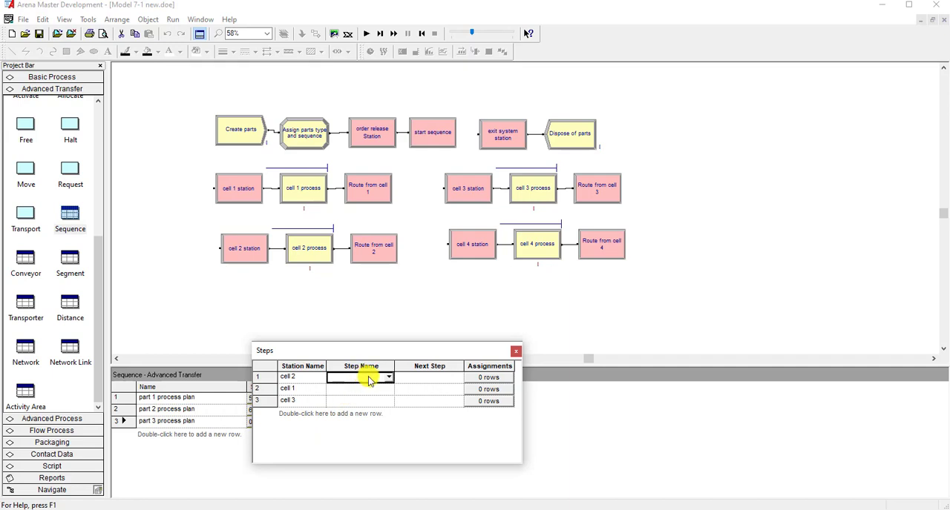
click(386, 378)
click(375, 387)
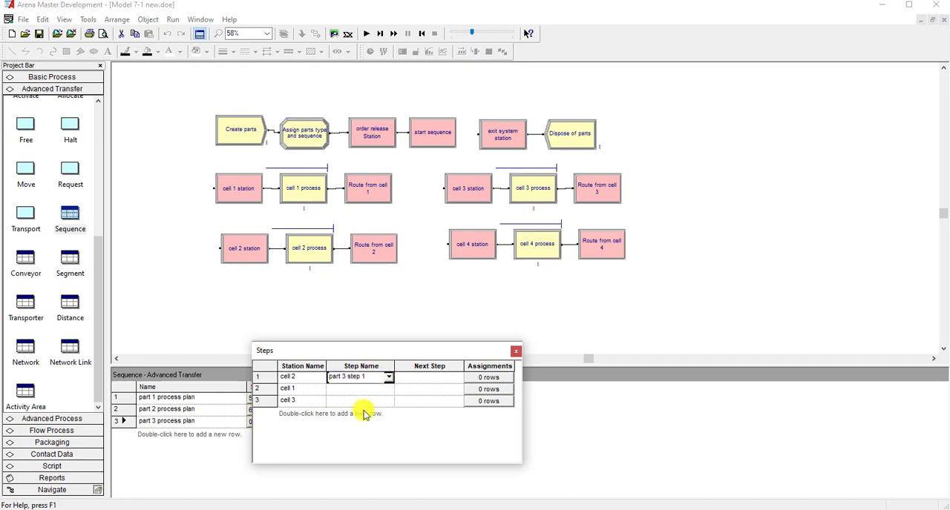
click(417, 377)
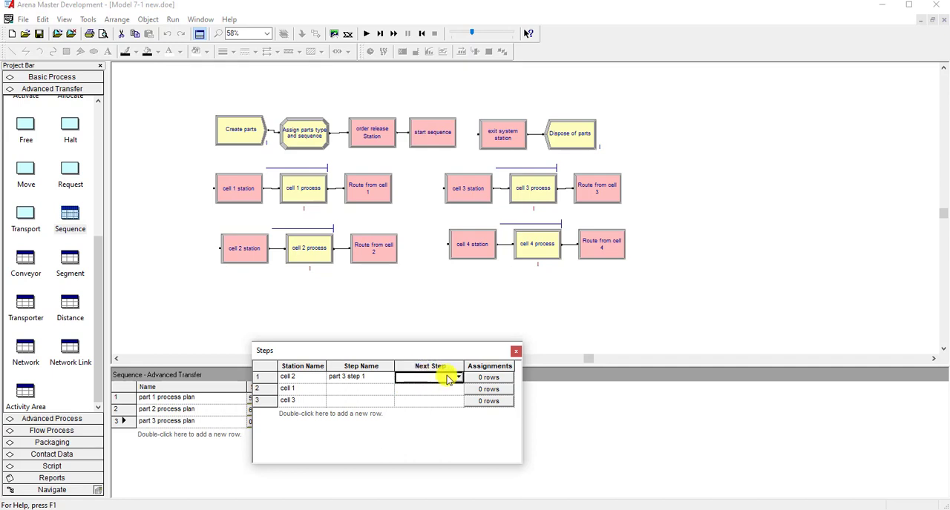
click(458, 378)
scroll(458, 441, down, 3)
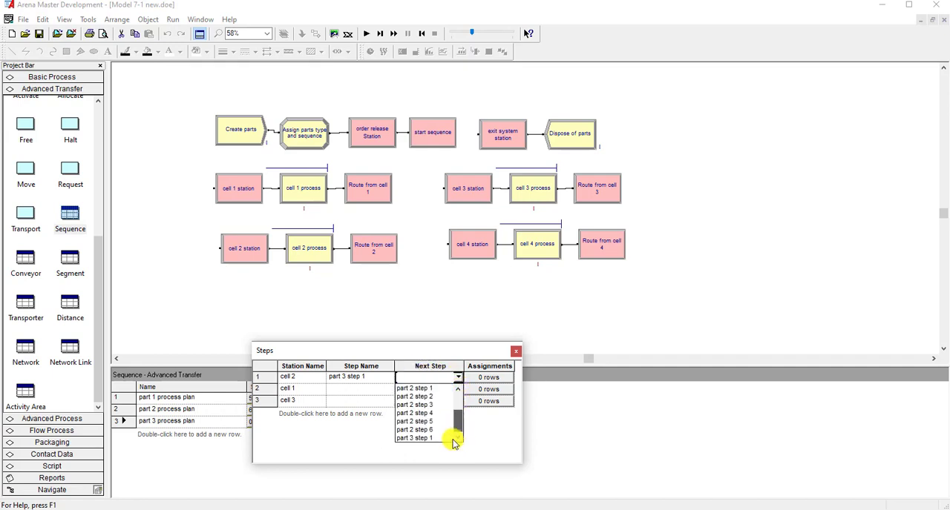
click(438, 399)
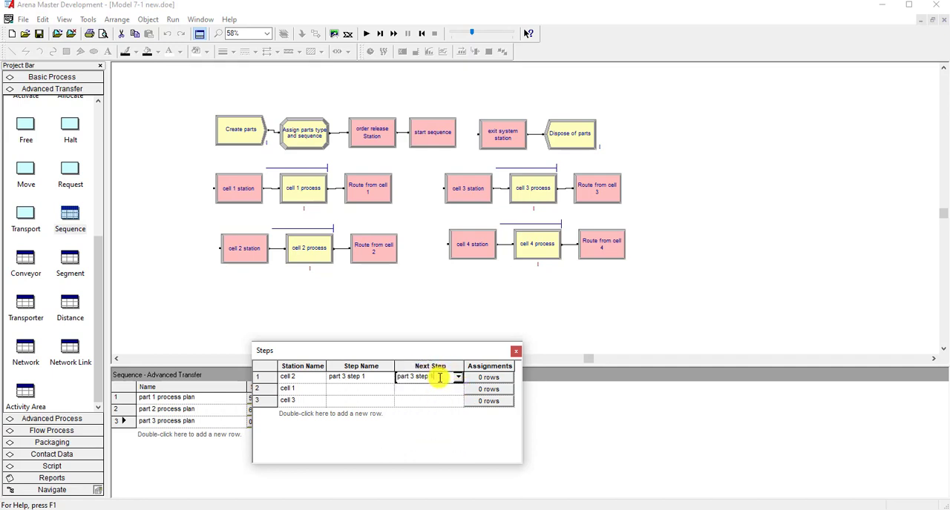
click(431, 378)
text(22)
- Name the cell 1 row part 3 step 2 and set its next step to part 3 step 3
click(364, 389)
click(388, 390)
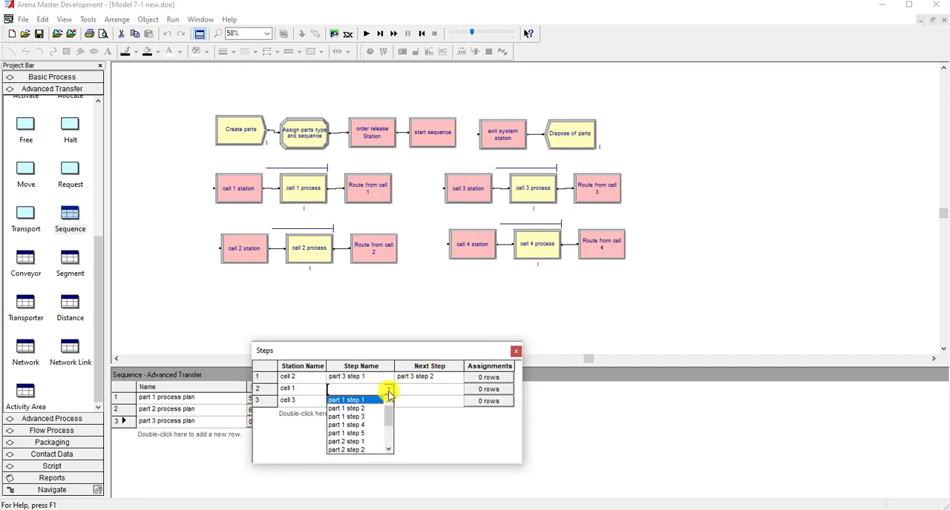
scroll(388, 419, down, 3)
click(366, 449)
click(450, 389)
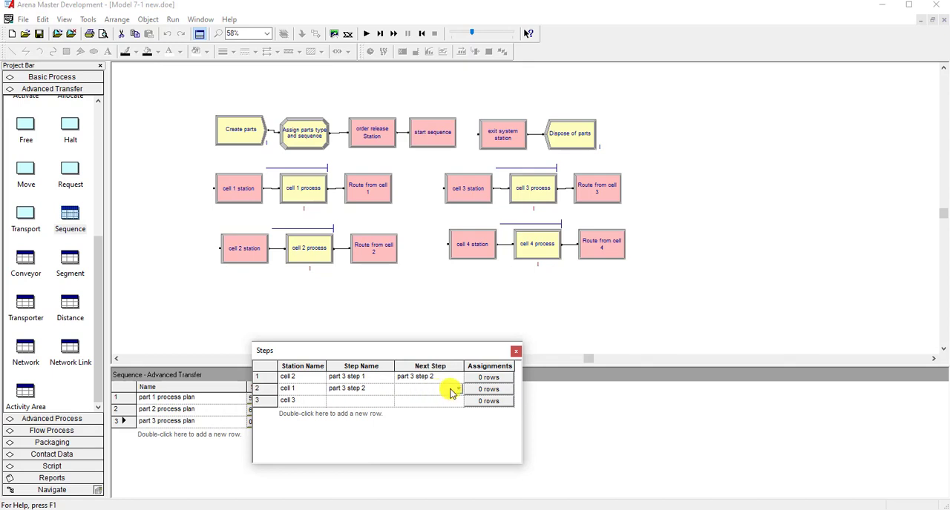
click(458, 388)
scroll(456, 441, down, 3)
click(431, 449)
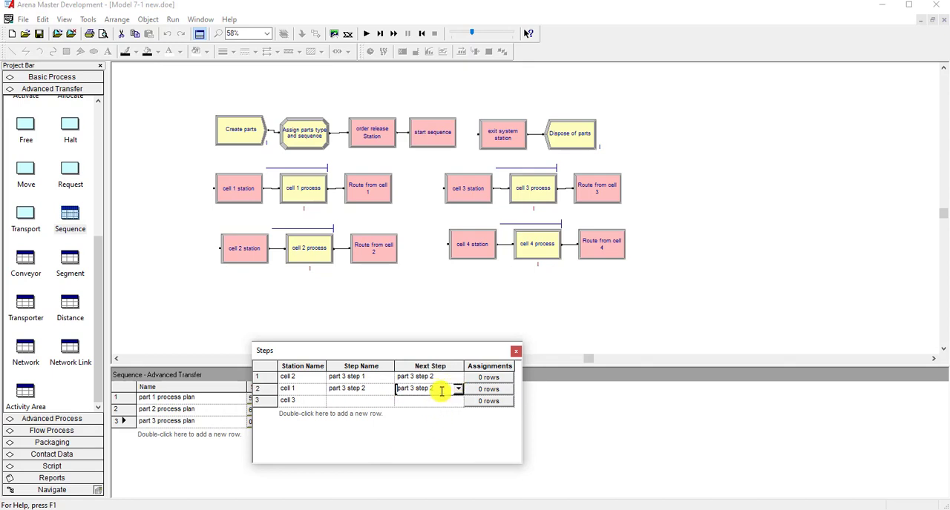
text(3)
- Name the cell 3 row part 3 step 3 and set its next step to part 3 step 4
click(375, 400)
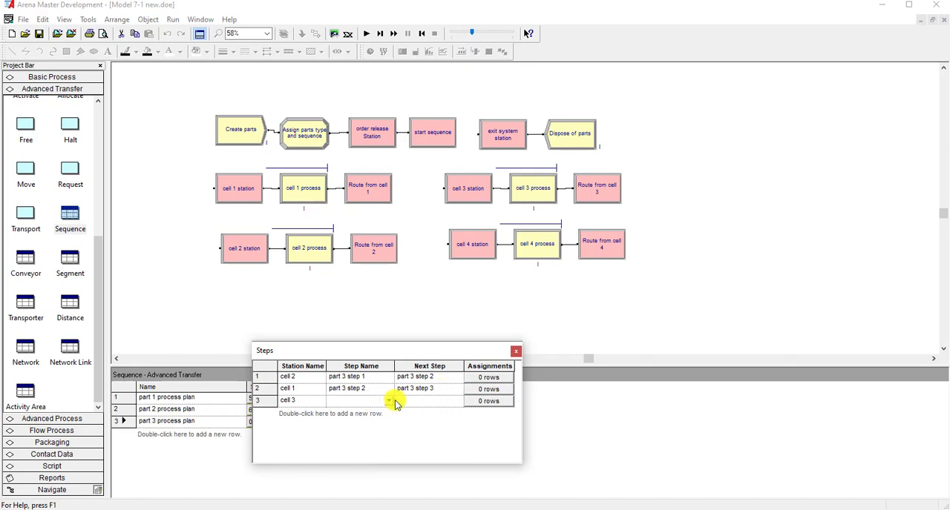
click(388, 401)
click(379, 445)
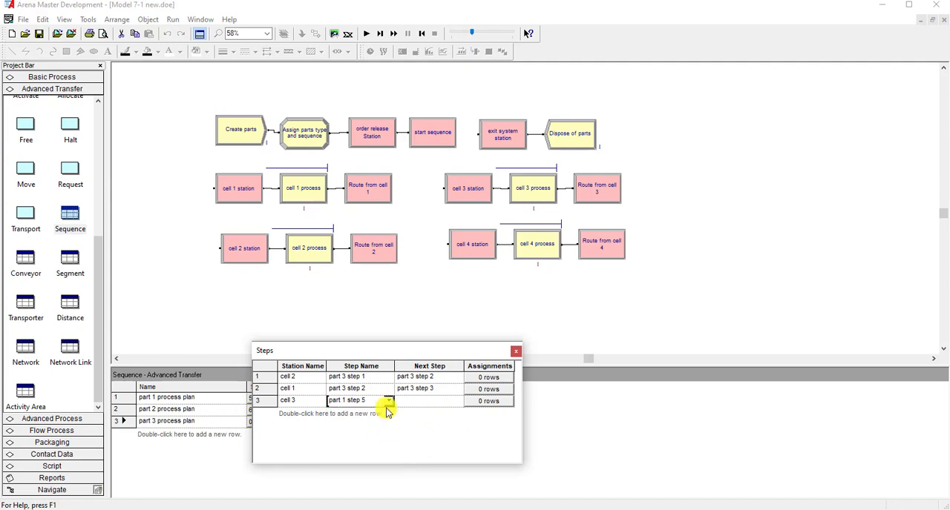
click(388, 401)
scroll(371, 438, down, 4)
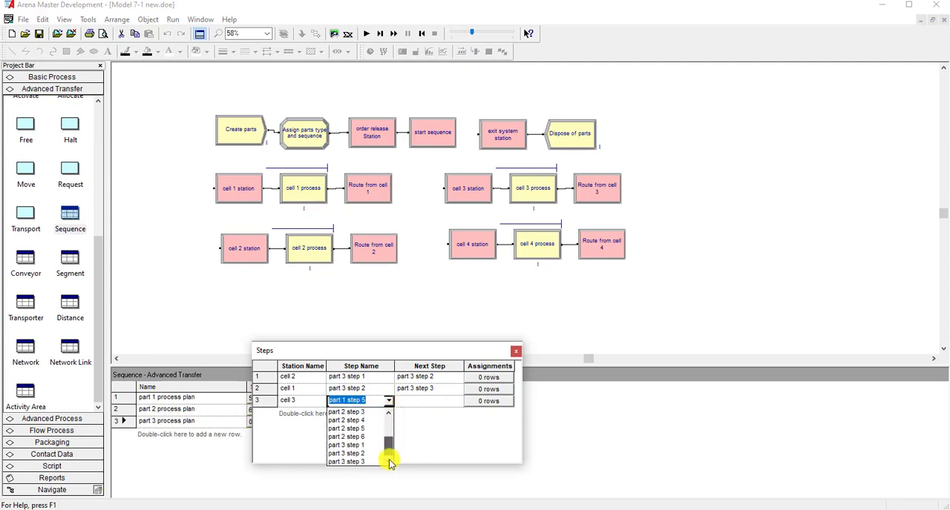
click(356, 462)
click(458, 401)
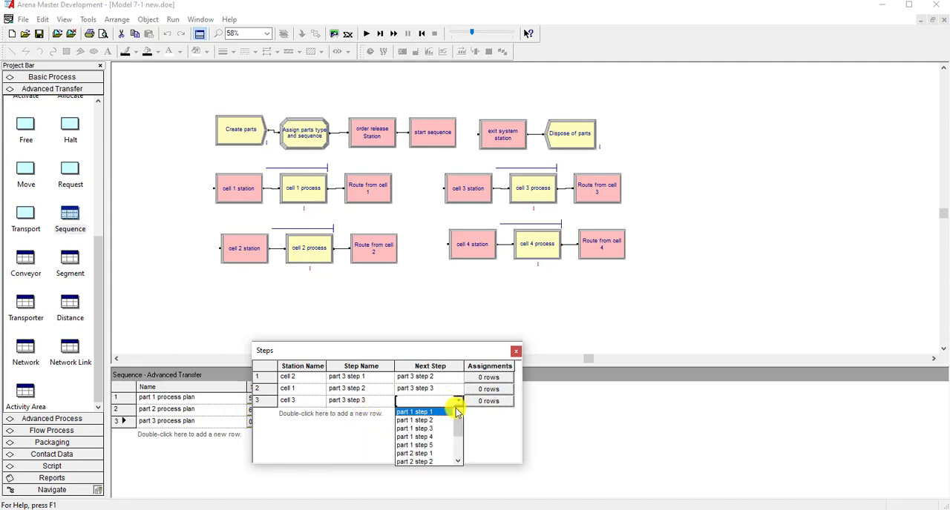
scroll(458, 434, down, 4)
click(424, 461)
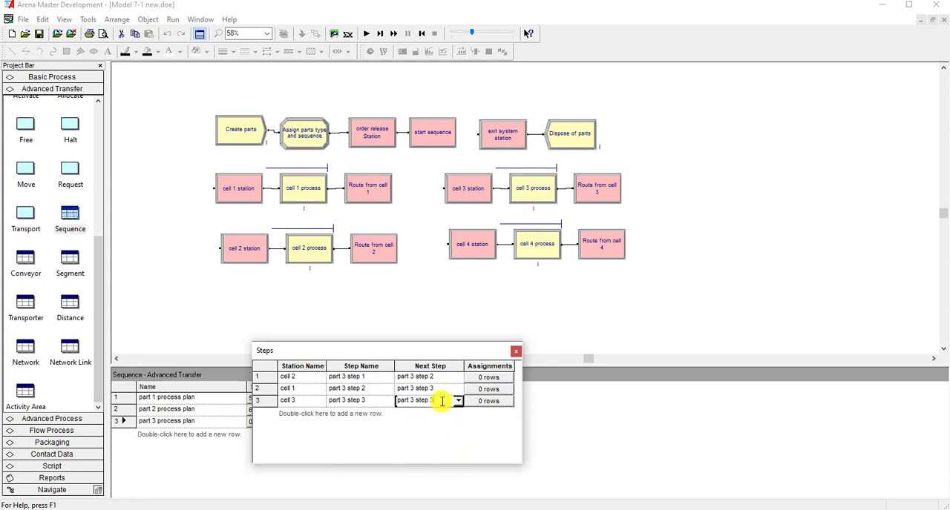
text(4)
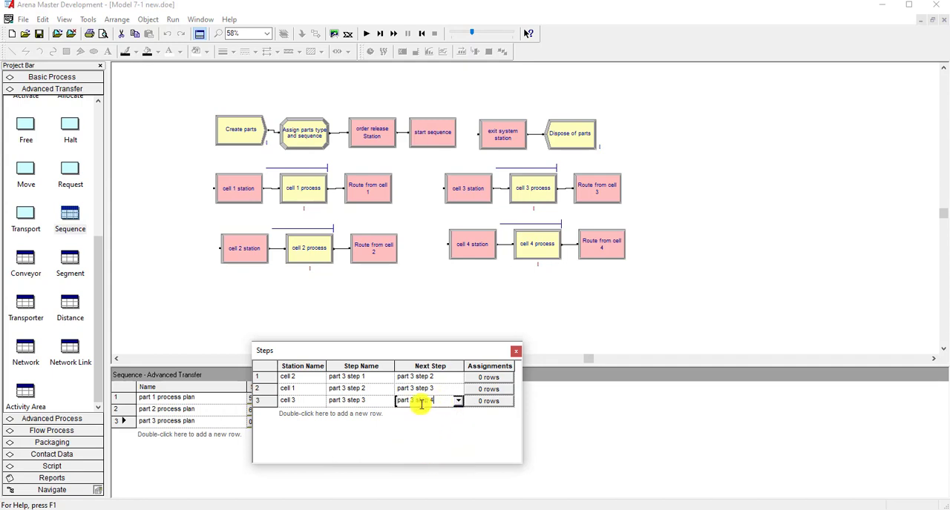
- Add a fourth row with exit Station as its station and part 3 step 4 as its step name
double_click(334, 419)
click(319, 412)
click(313, 458)
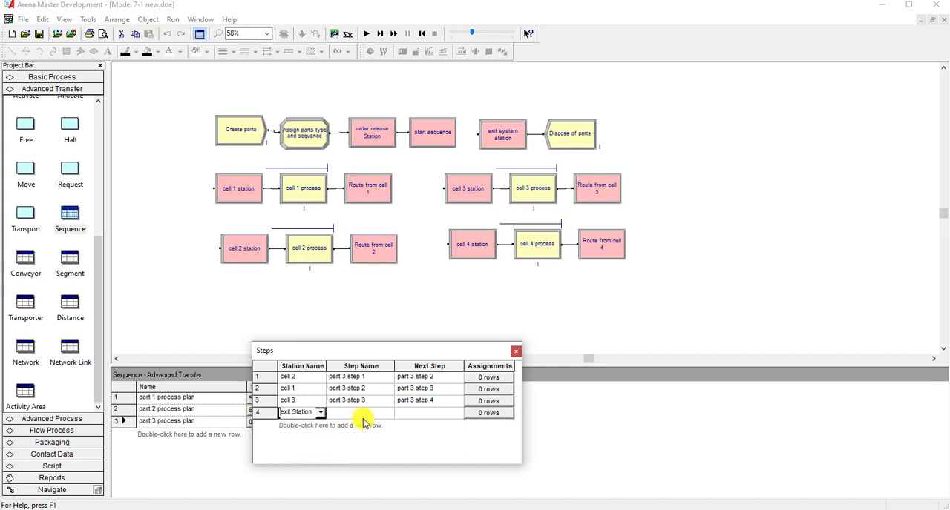
click(387, 414)
click(388, 414)
drag(390, 439, 382, 469)
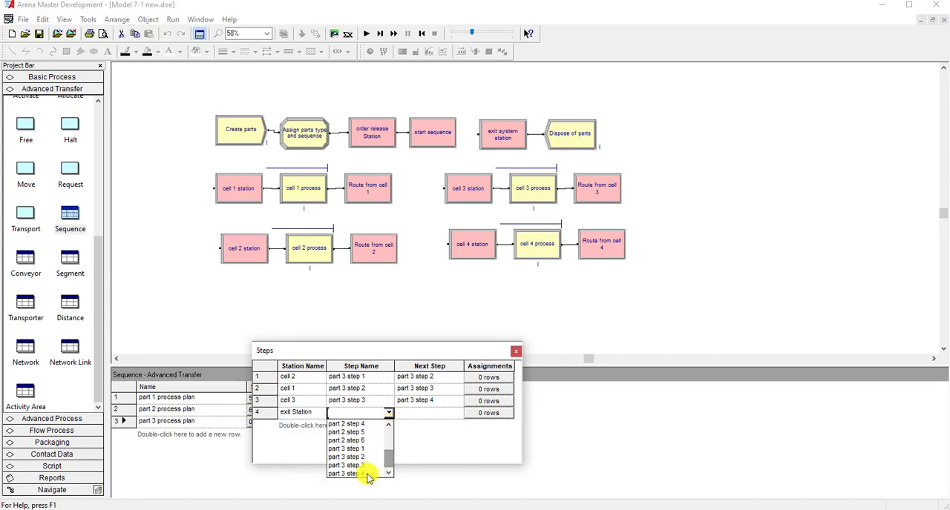
click(366, 474)
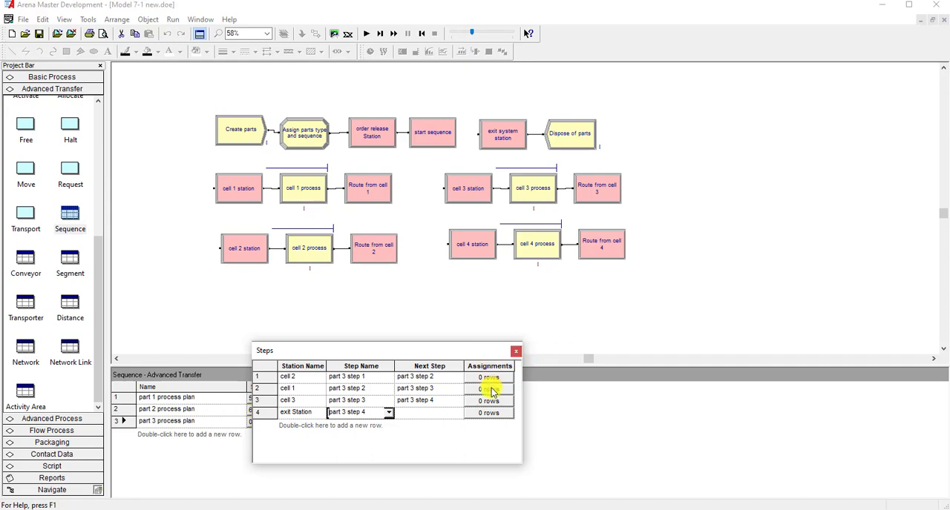
- Add an Attribute assignment for process time to the cell 2 row of the part 3 process plan
click(495, 380)
double_click(530, 342)
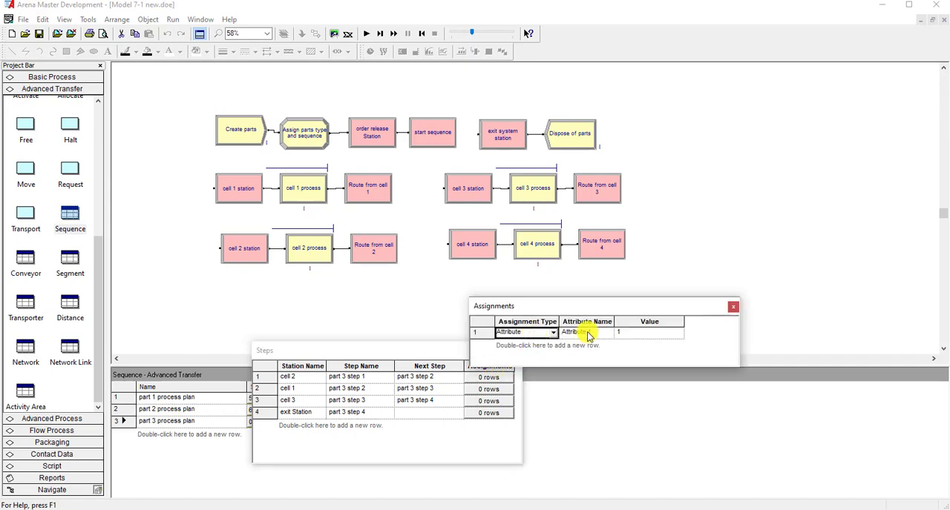
click(582, 332)
click(609, 333)
drag(610, 362, 608, 395)
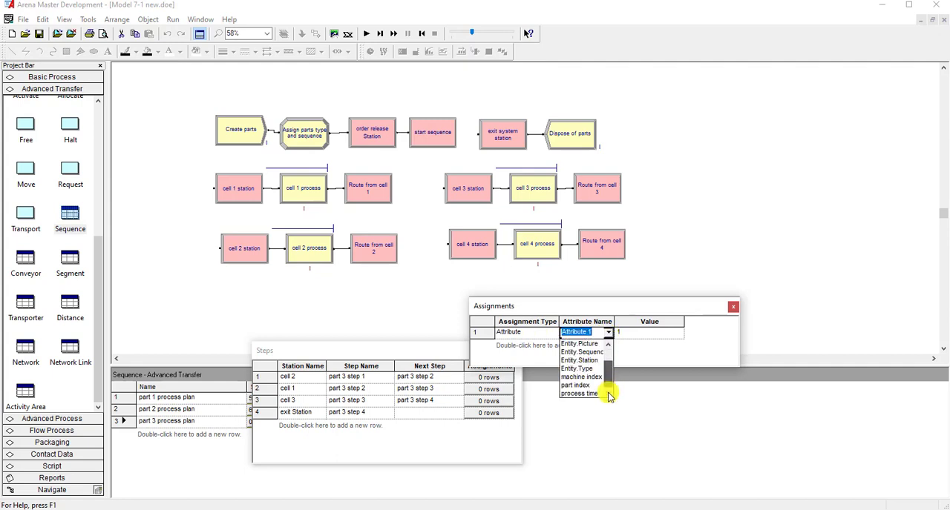
click(593, 393)
- Build the cell 2 process time value as a triangular distribution with minimum 7, most likely 9 and maximum 11
right_click(642, 334)
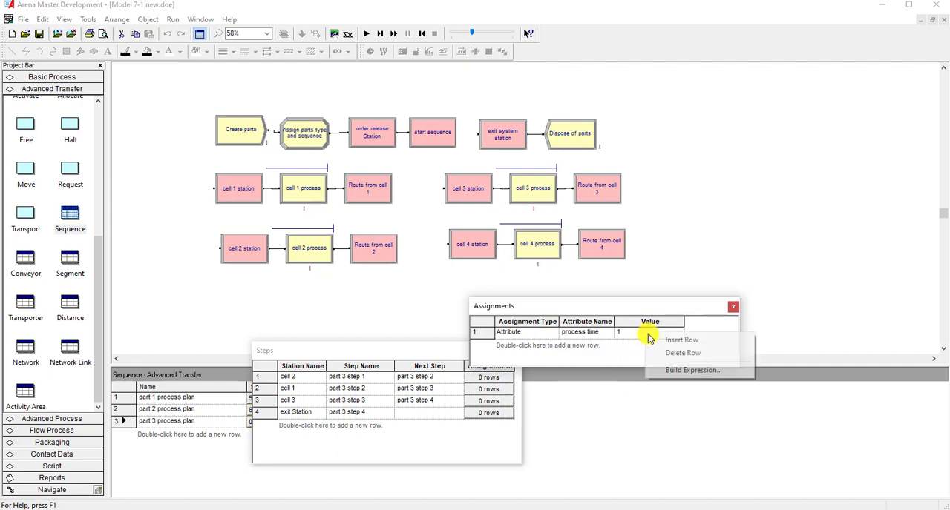
click(661, 371)
double_click(519, 325)
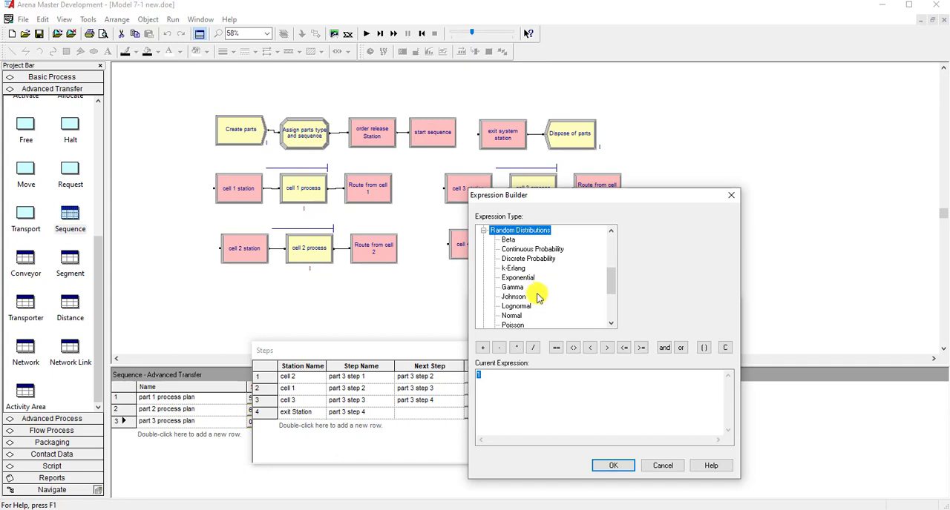
scroll(519, 316, down, 1)
click(523, 307)
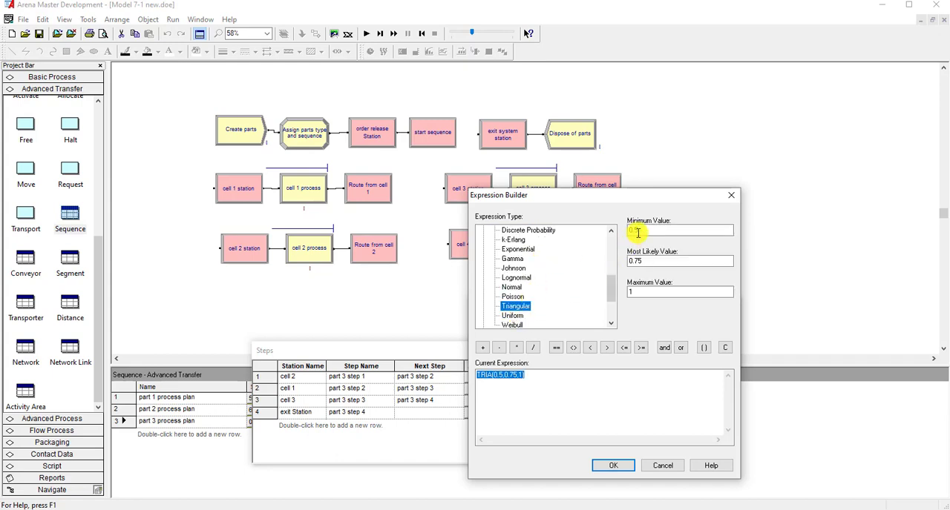
double_click(633, 231)
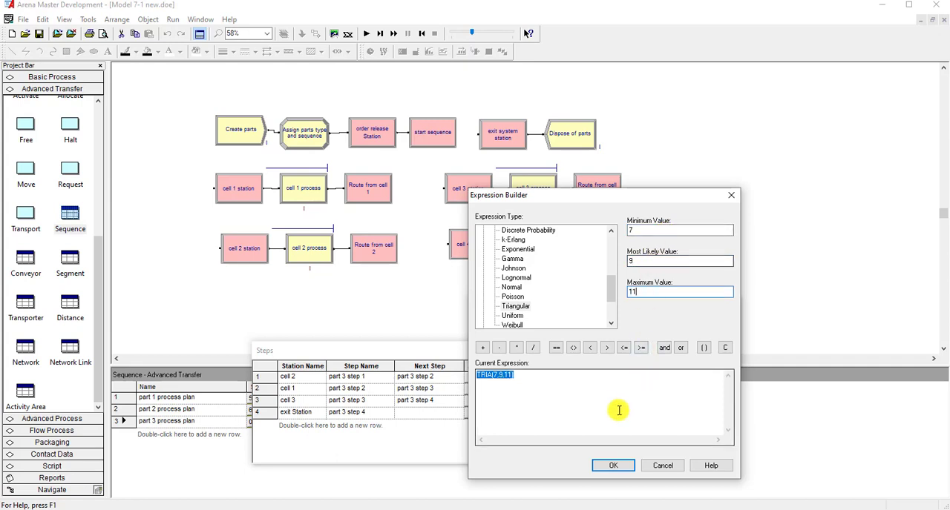
click(613, 465)
click(733, 307)
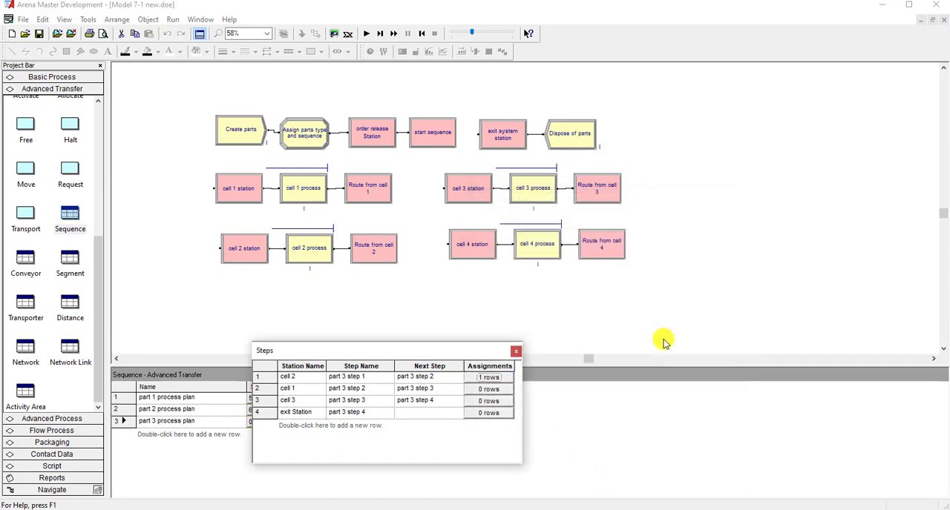
- Add an Attribute assignment for process time to the cell 3 row of the part 3 process plan
click(486, 390)
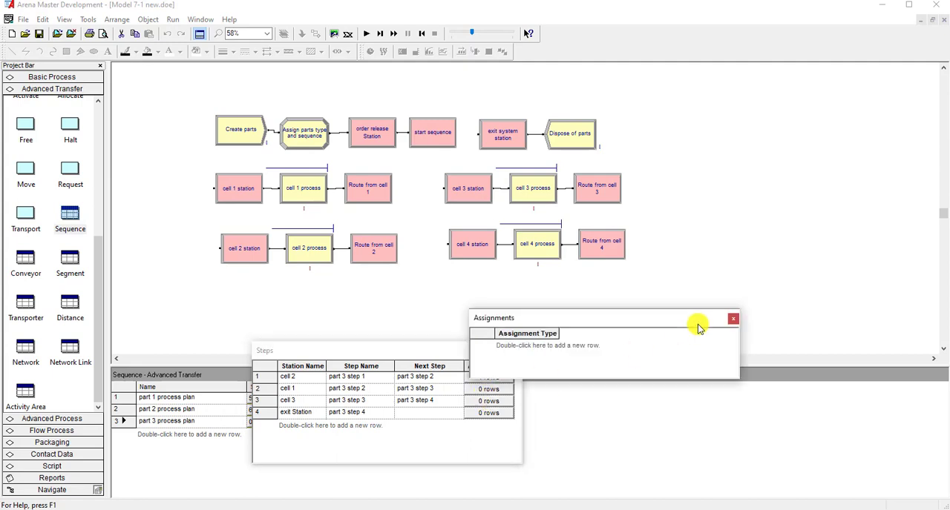
click(732, 319)
click(490, 401)
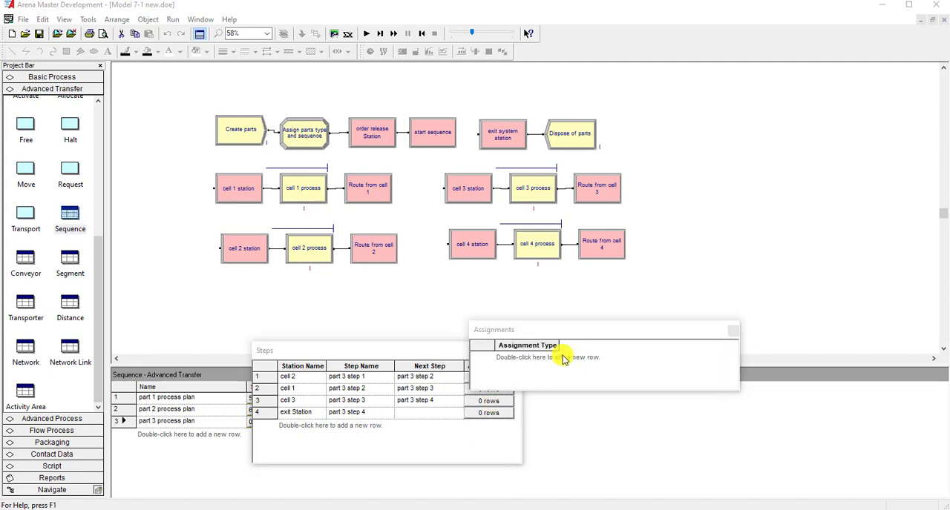
double_click(539, 357)
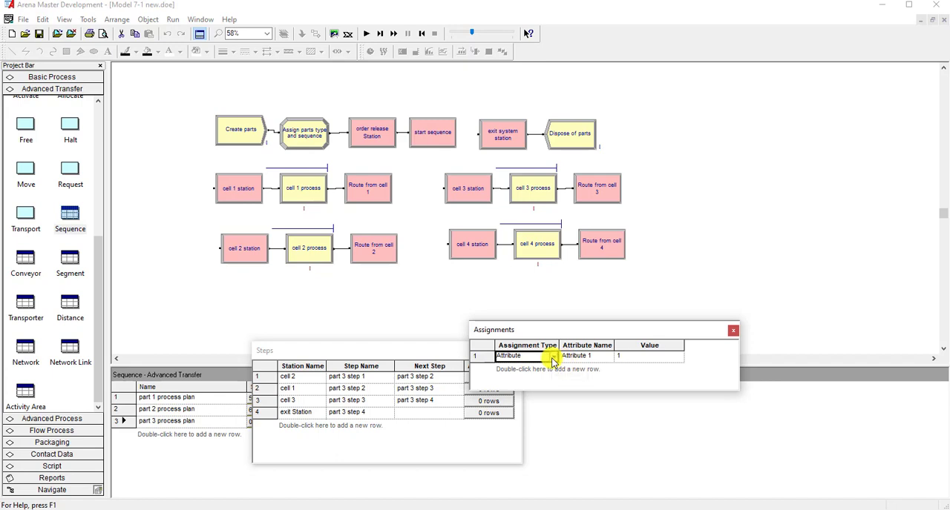
click(553, 357)
click(586, 356)
click(608, 356)
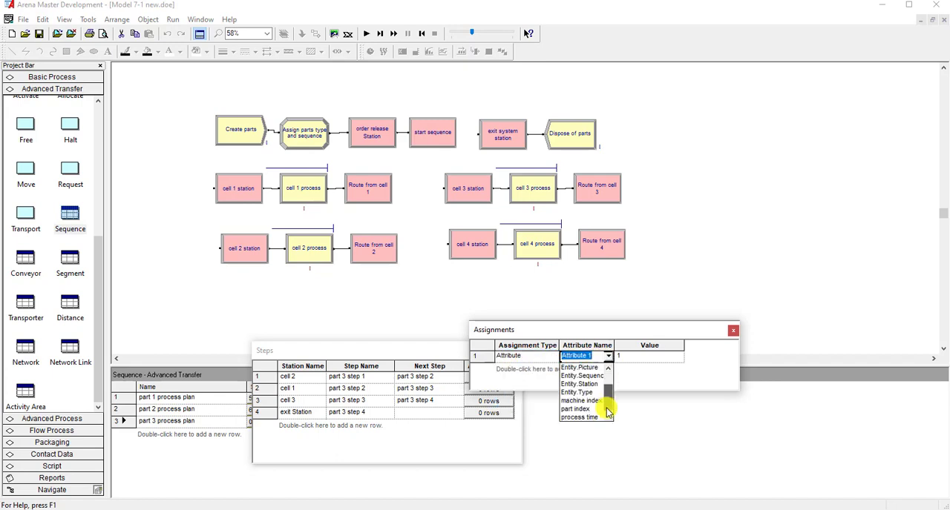
click(582, 417)
- Build the cell 3 process time value as a triangular distribution with minimum 18, most likely 23 and maximum 28, and close the part 3 steps
right_click(646, 359)
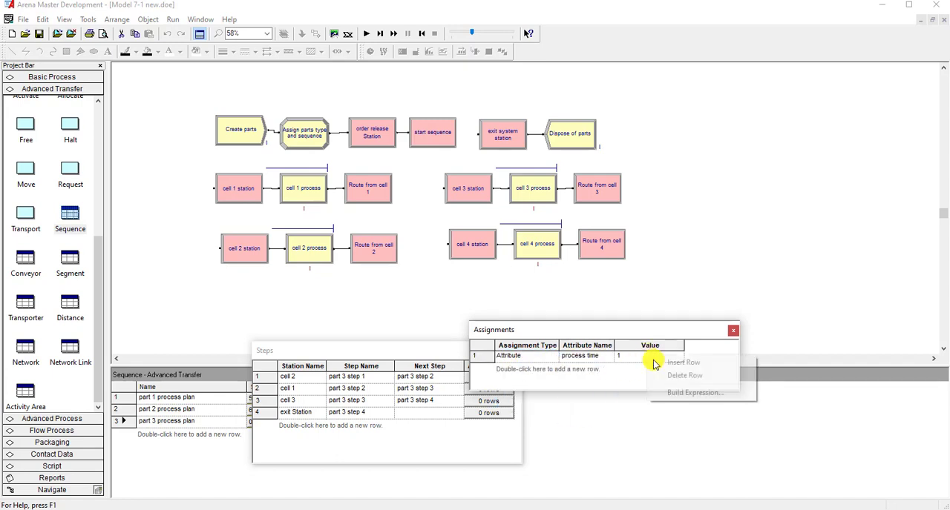
click(668, 398)
scroll(603, 298, down, 2)
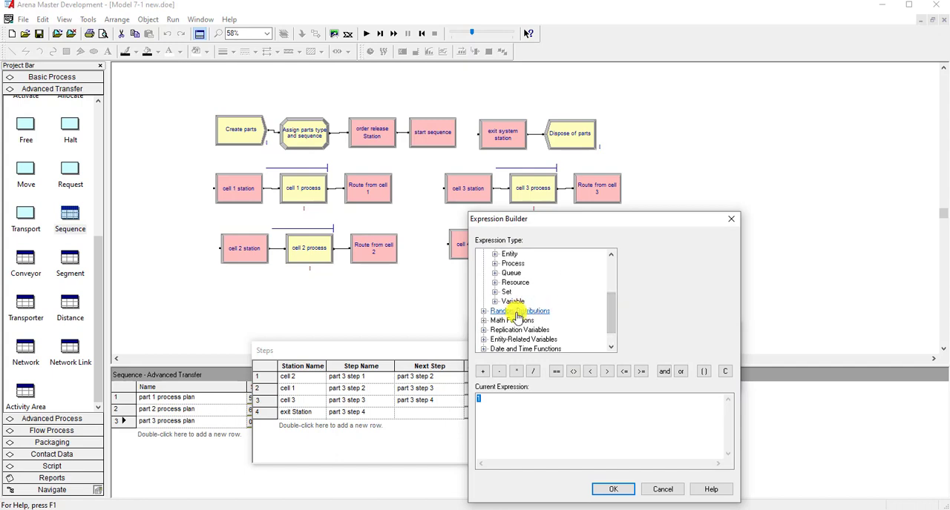
double_click(517, 312)
scroll(522, 334, down, 1)
click(519, 339)
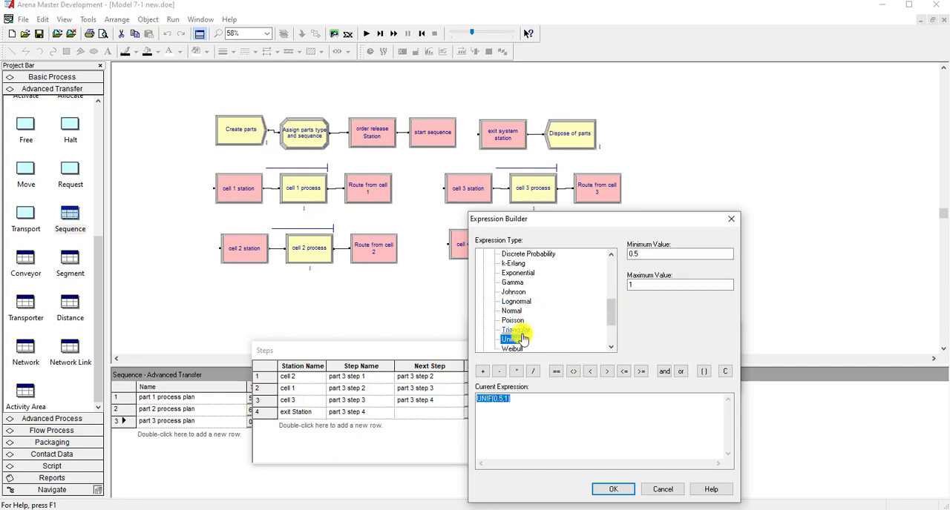
click(516, 329)
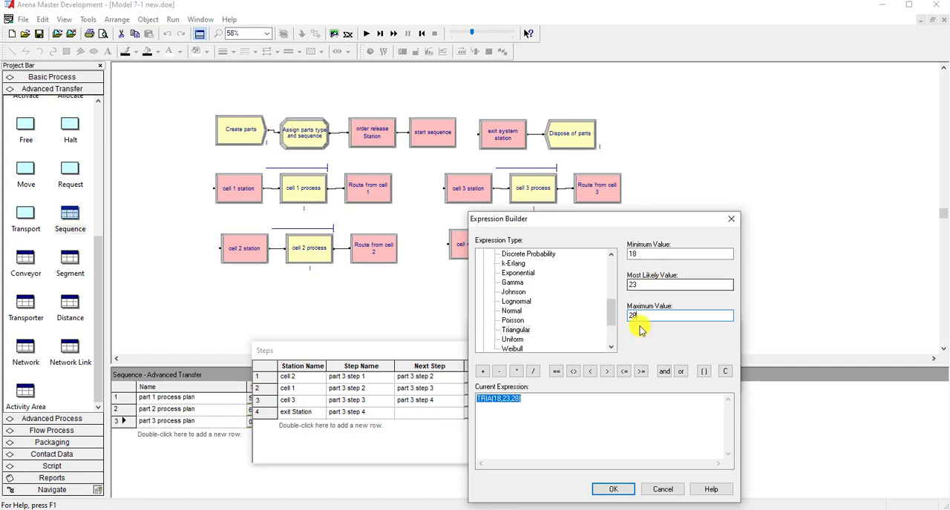
click(613, 489)
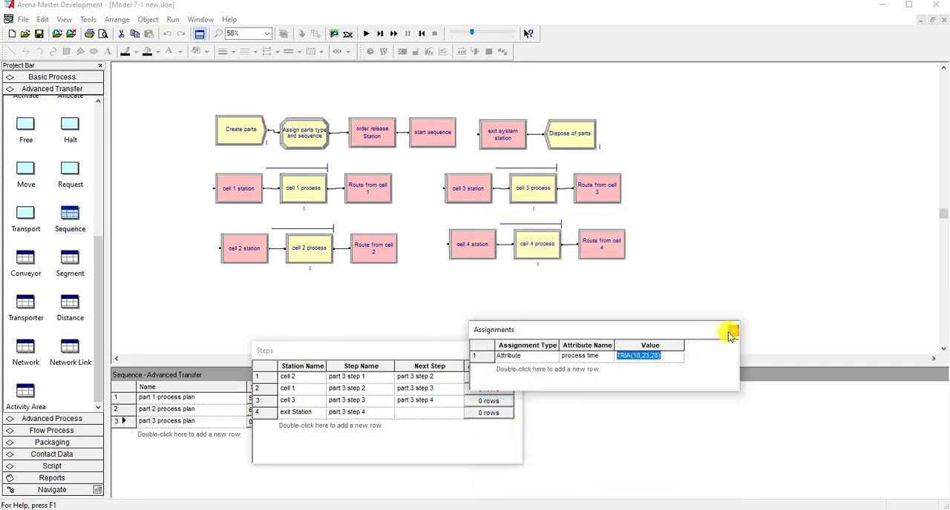
click(732, 330)
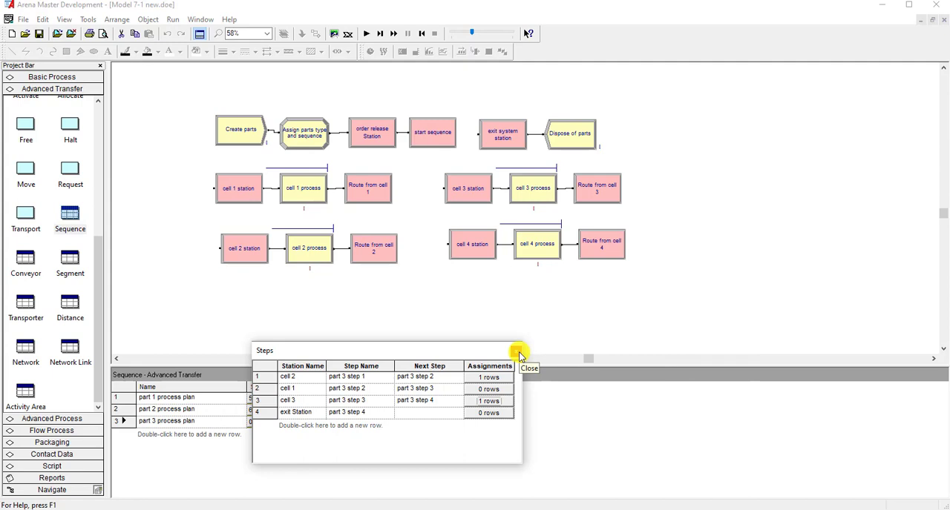
click(517, 352)
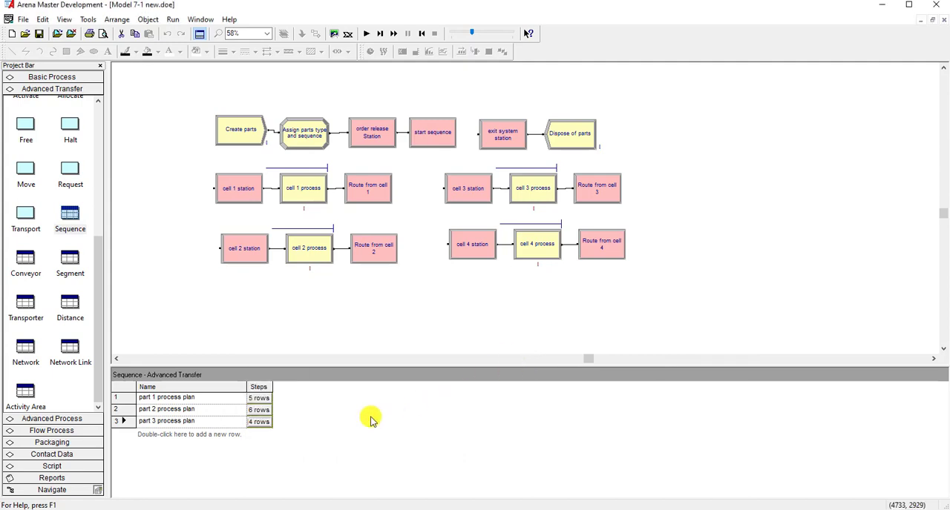
- Review the model's station, attribute, entity, queue, resource, variable and schedule definitions
click(222, 184)
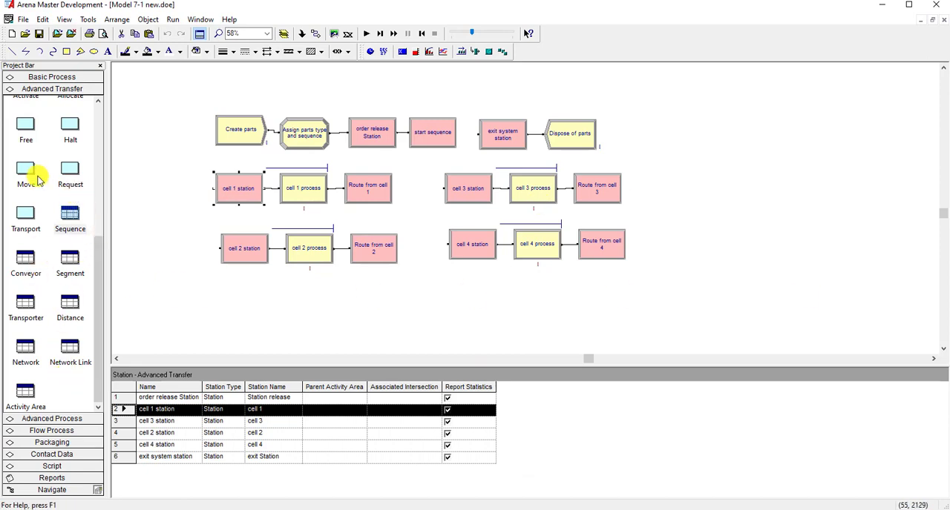
click(49, 78)
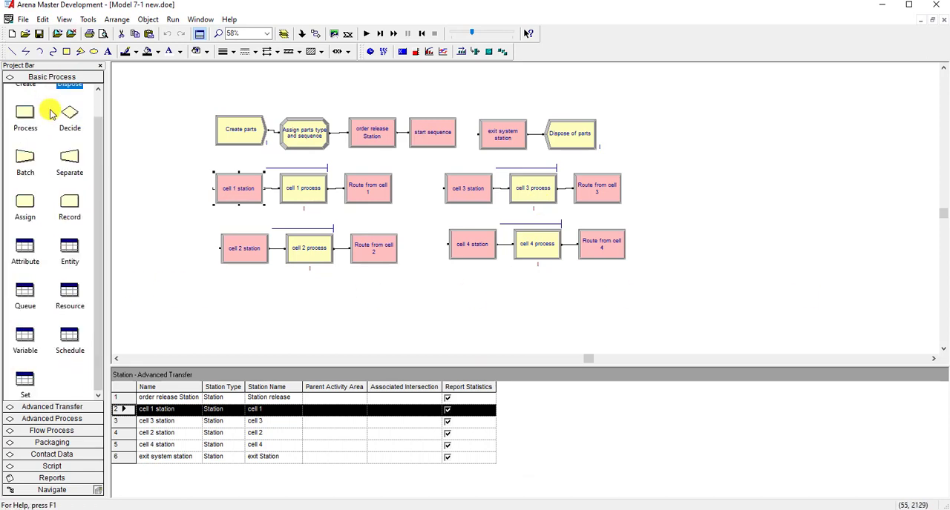
click(28, 253)
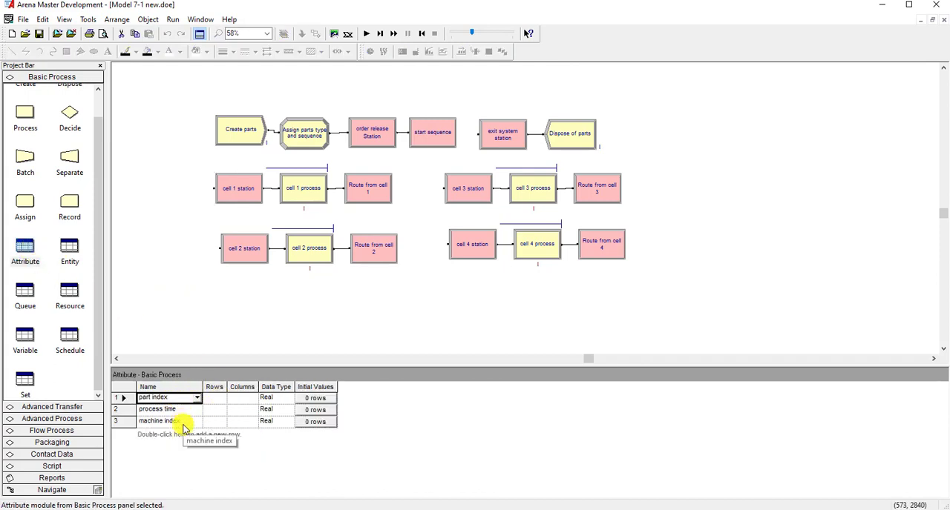
click(68, 256)
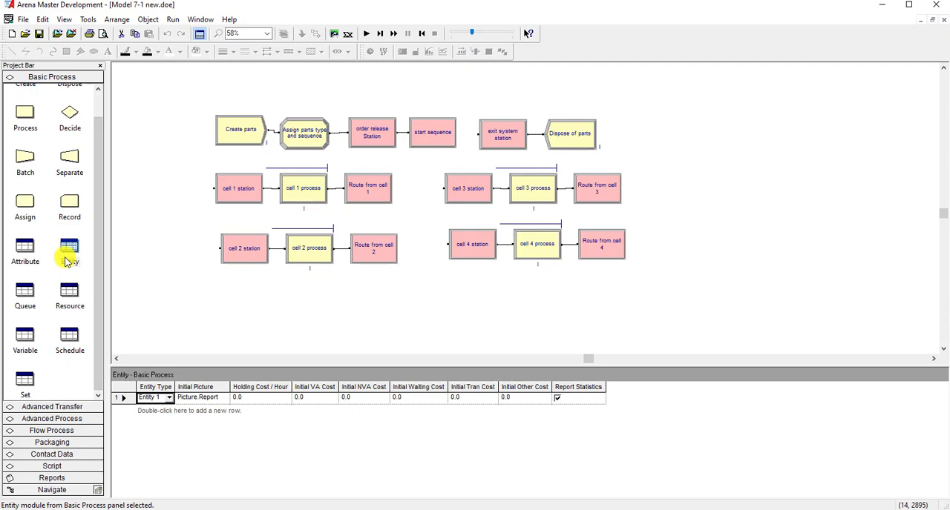
click(28, 298)
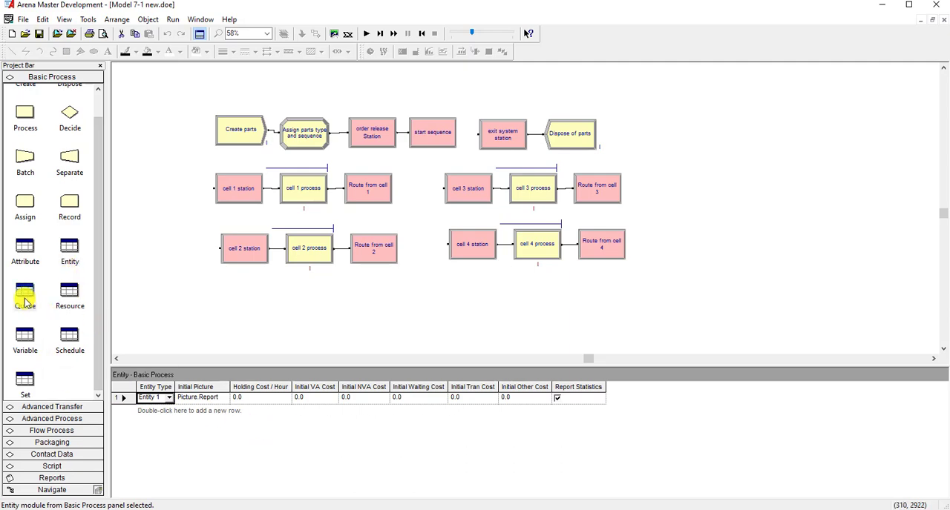
click(65, 297)
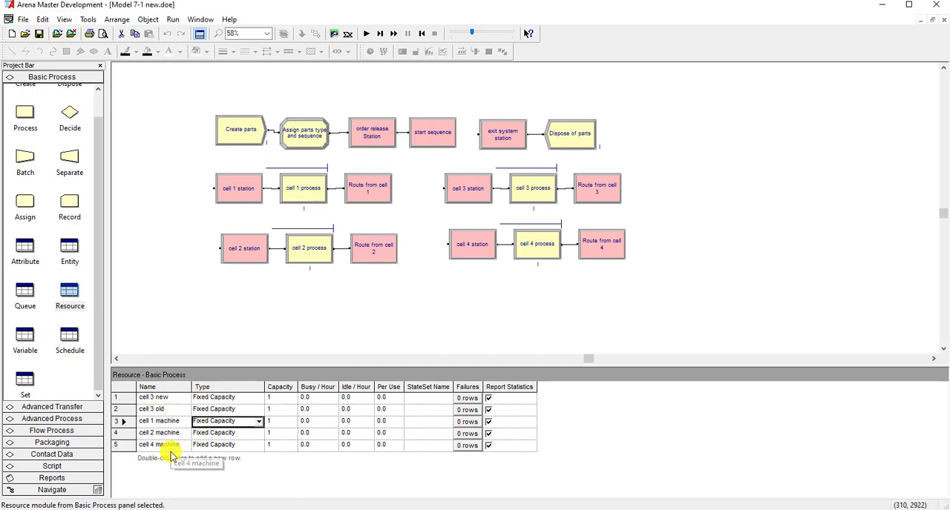
click(25, 341)
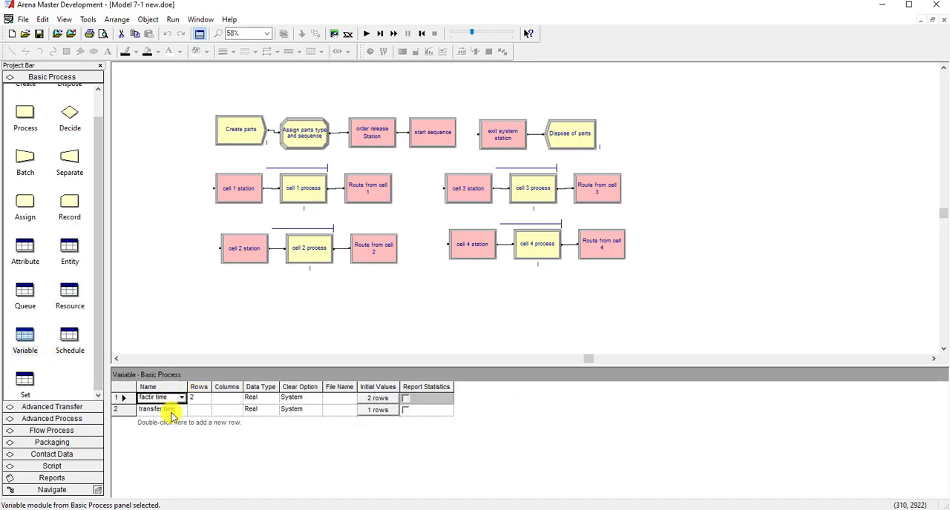
click(75, 343)
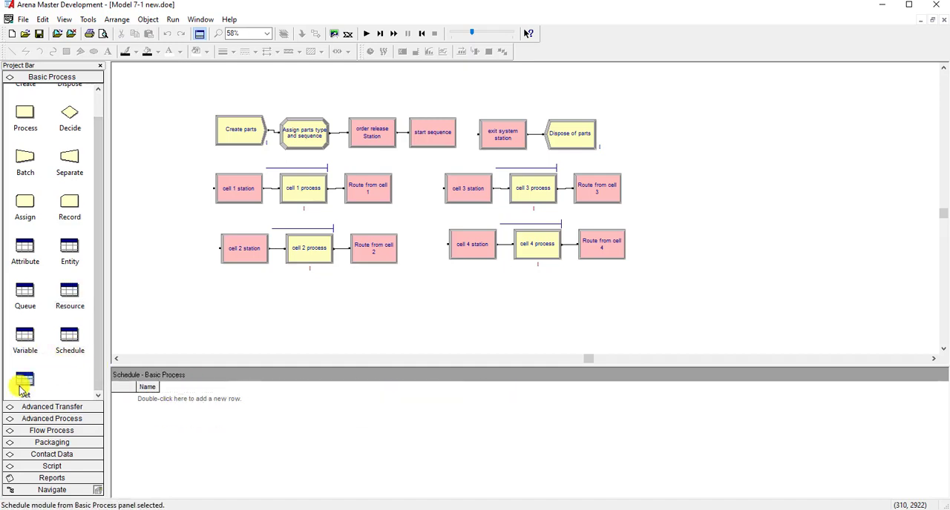
- Change the type of the part pictures set to Entity Picture
click(23, 382)
click(204, 397)
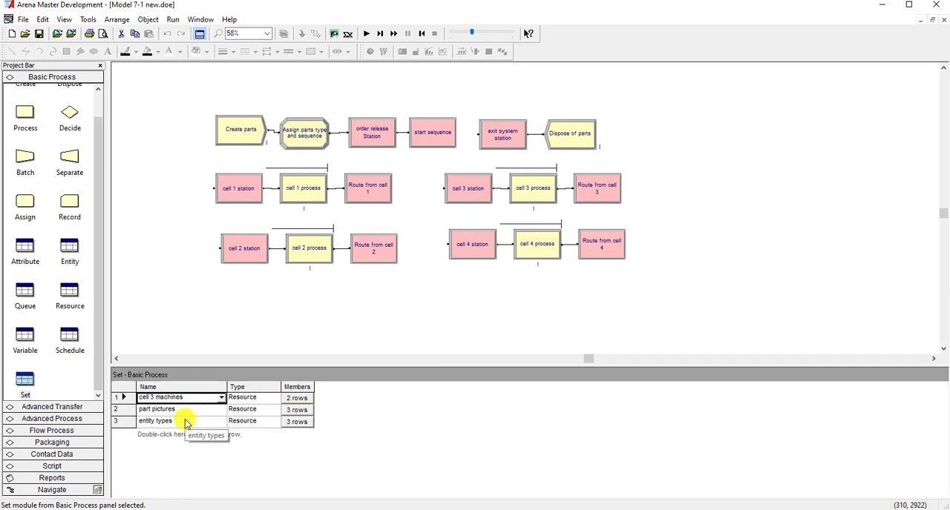
click(208, 410)
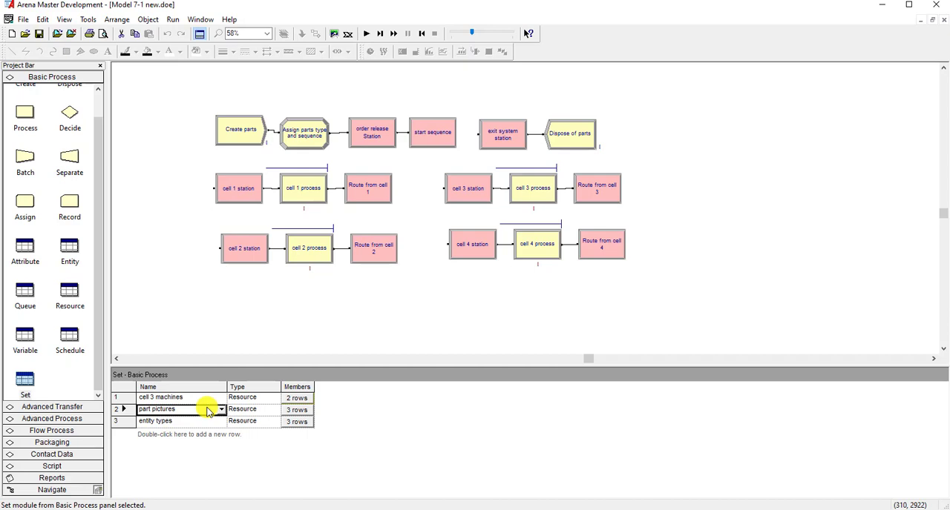
click(246, 410)
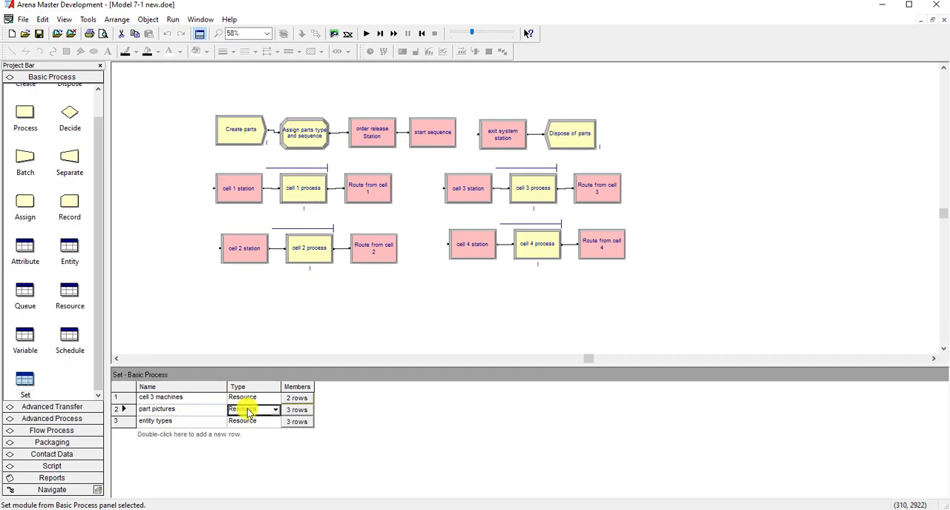
click(275, 412)
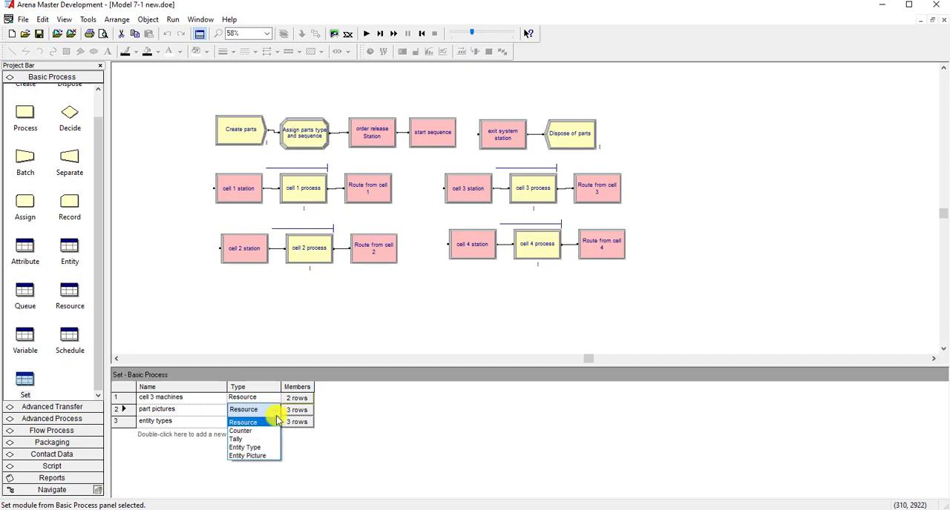
click(266, 455)
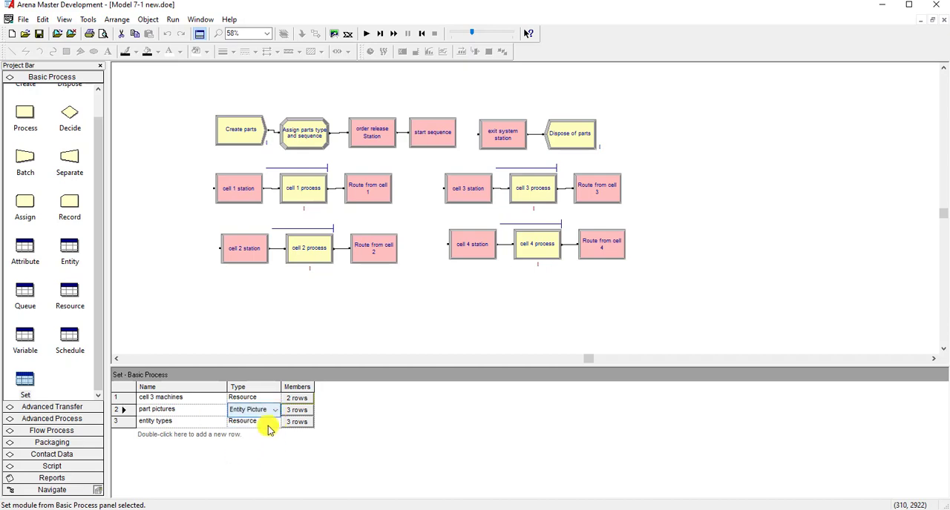
- Change the type of the entity types set to Entity Type
click(269, 421)
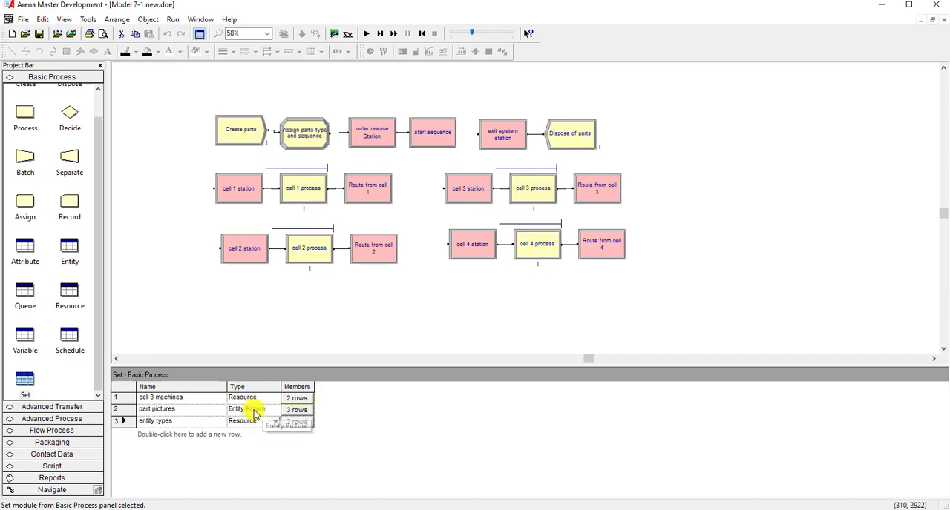
click(275, 423)
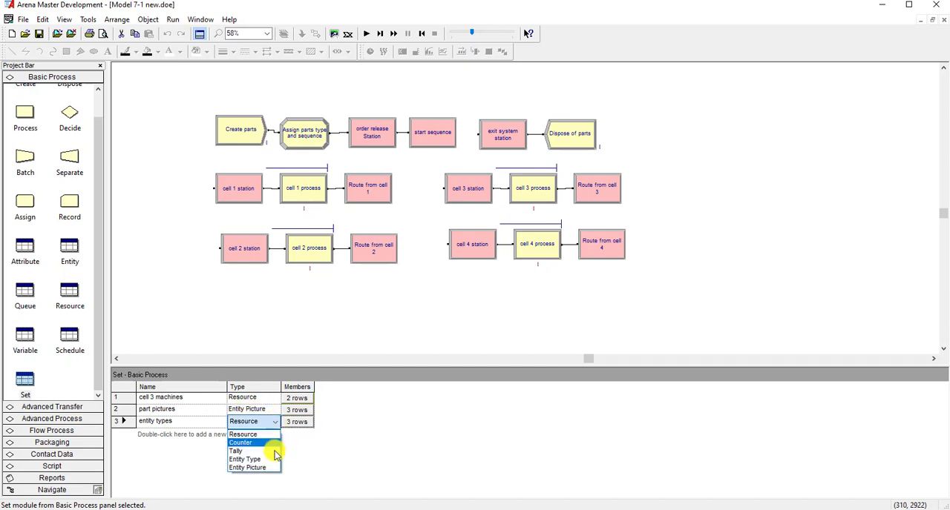
click(272, 460)
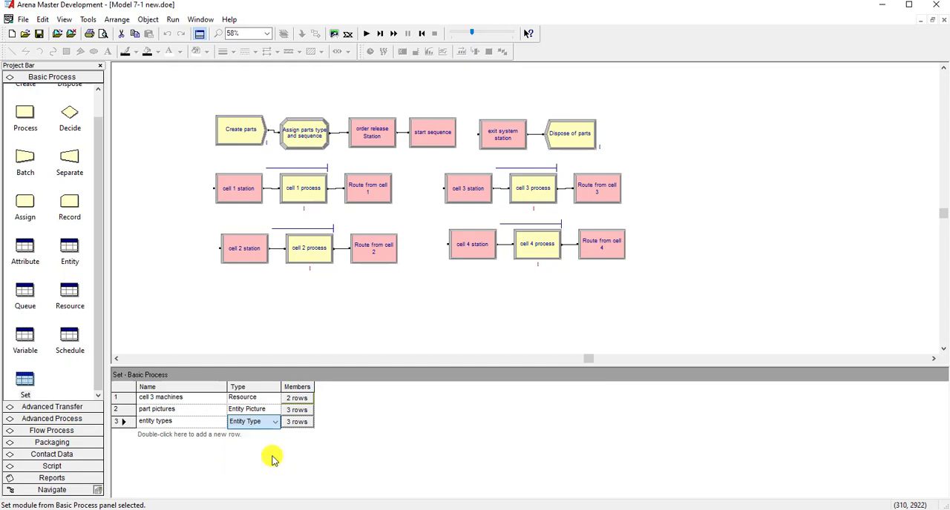
click(259, 410)
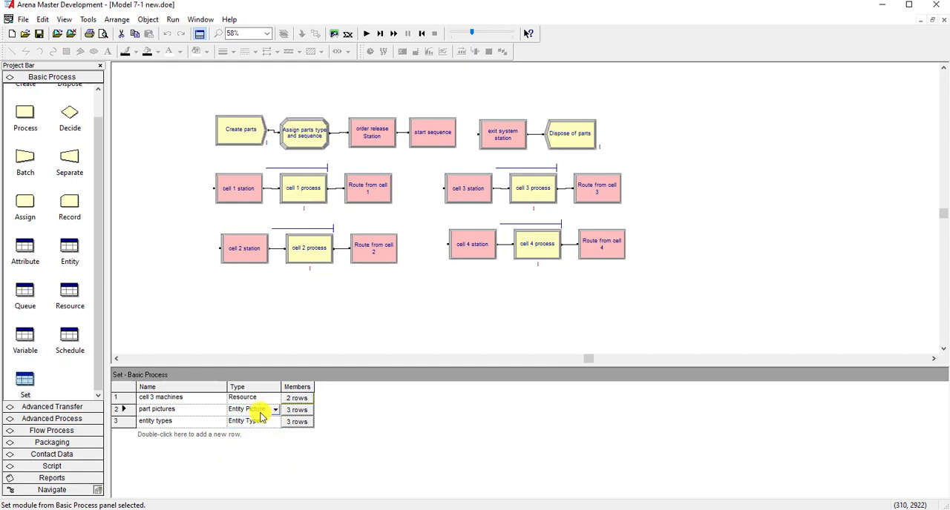
- Review the set, sequence, advanced set and expression definitions of the model
click(259, 423)
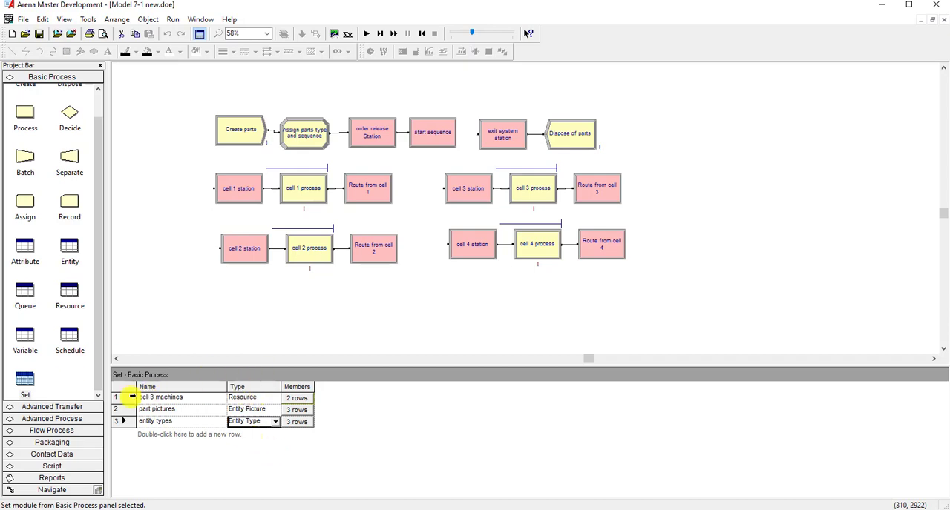
click(237, 351)
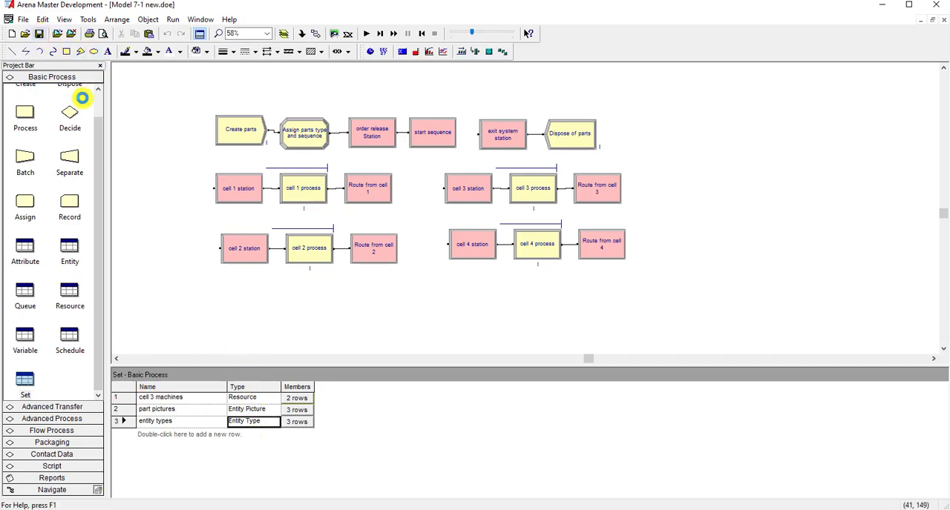
click(58, 407)
click(69, 216)
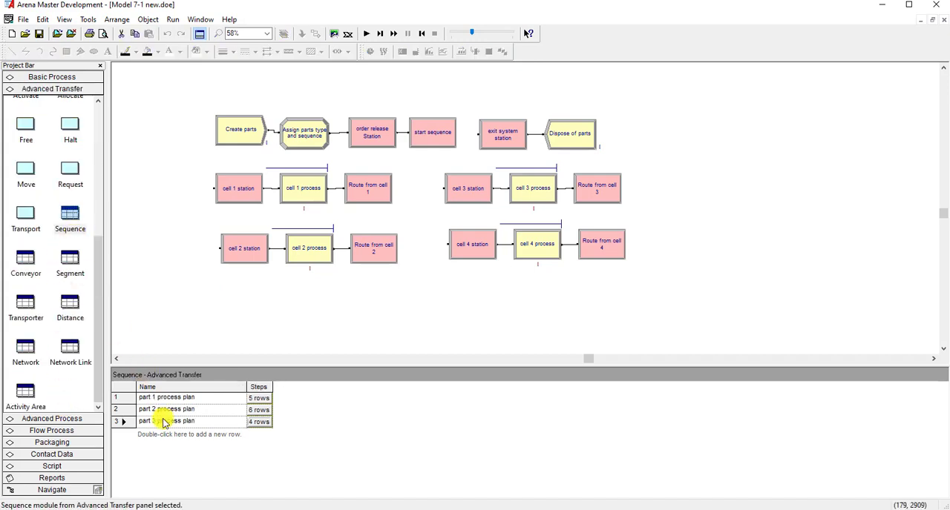
click(45, 419)
click(28, 275)
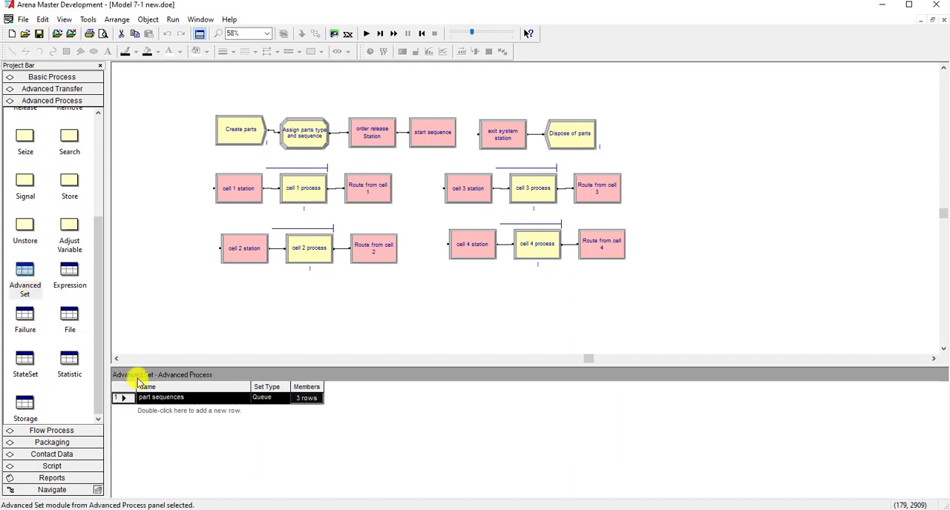
click(69, 275)
click(166, 317)
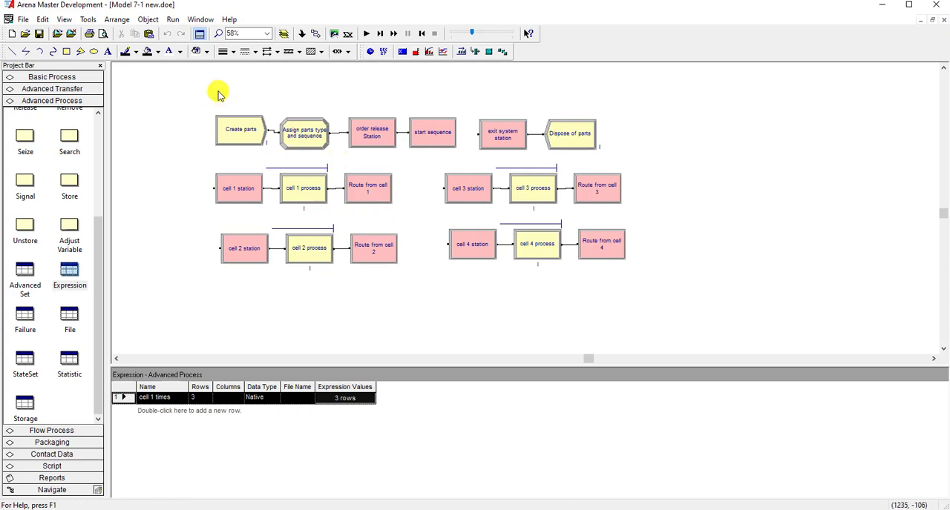
- Check the model for errors and open the definition behind the reported undefined identifier for editing
click(170, 20)
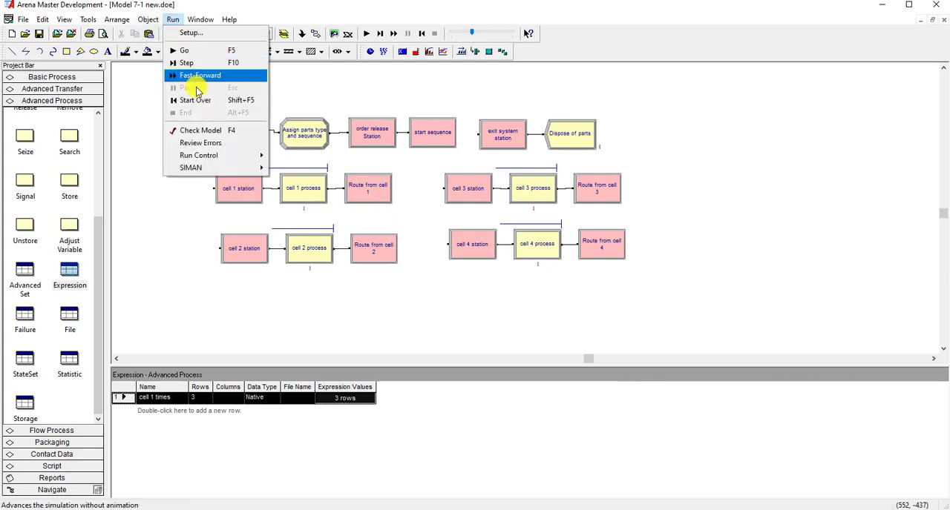
click(207, 133)
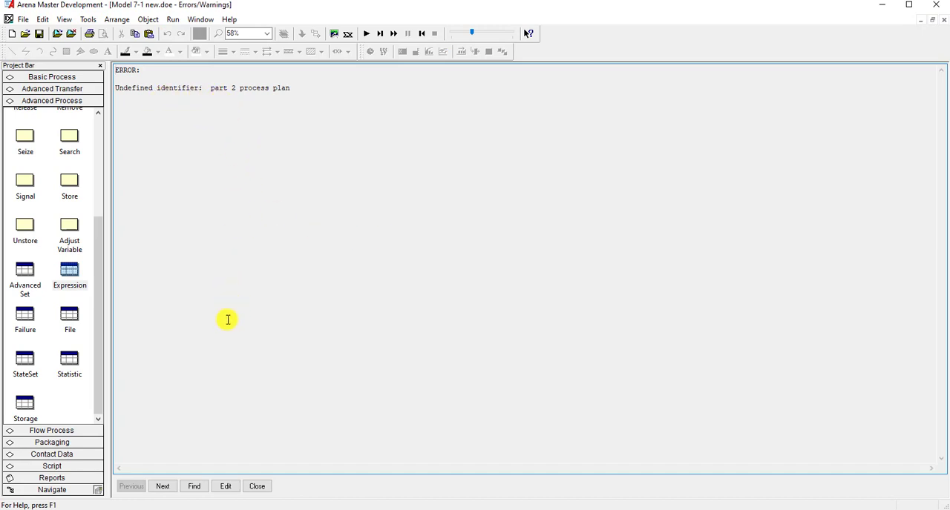
click(225, 487)
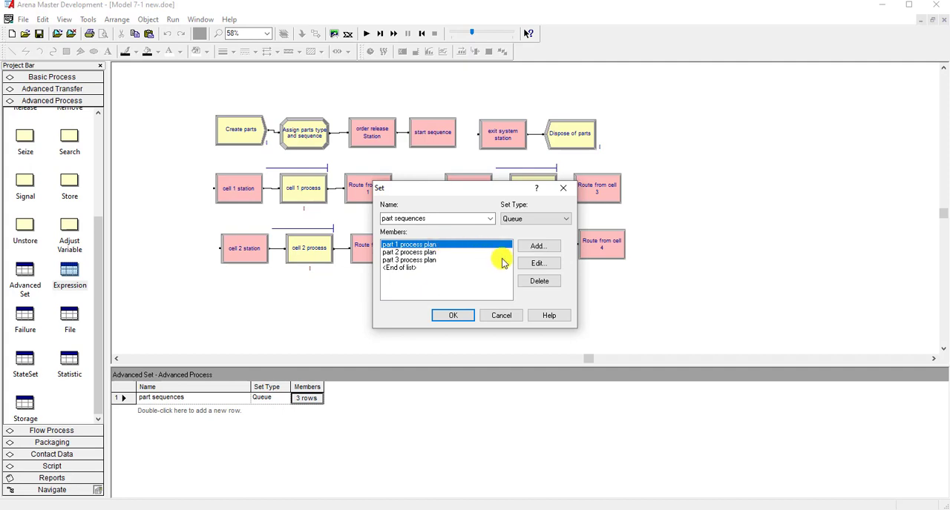
- Inspect the three process plan members of the part sequences advanced set without changing them
click(531, 264)
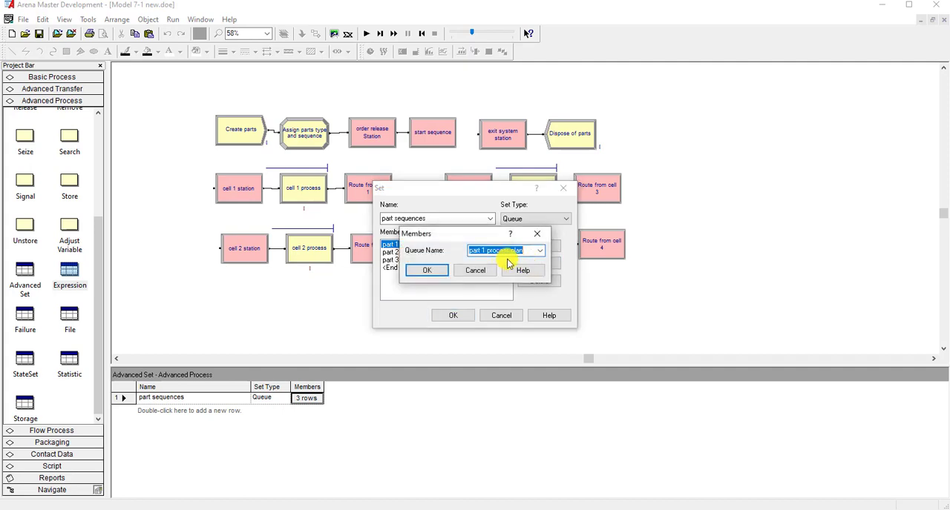
click(529, 252)
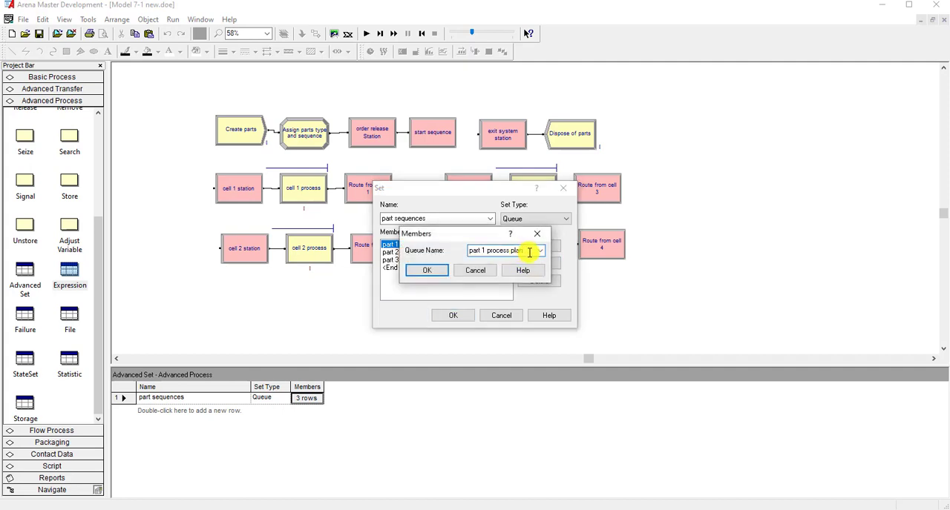
click(481, 272)
click(443, 254)
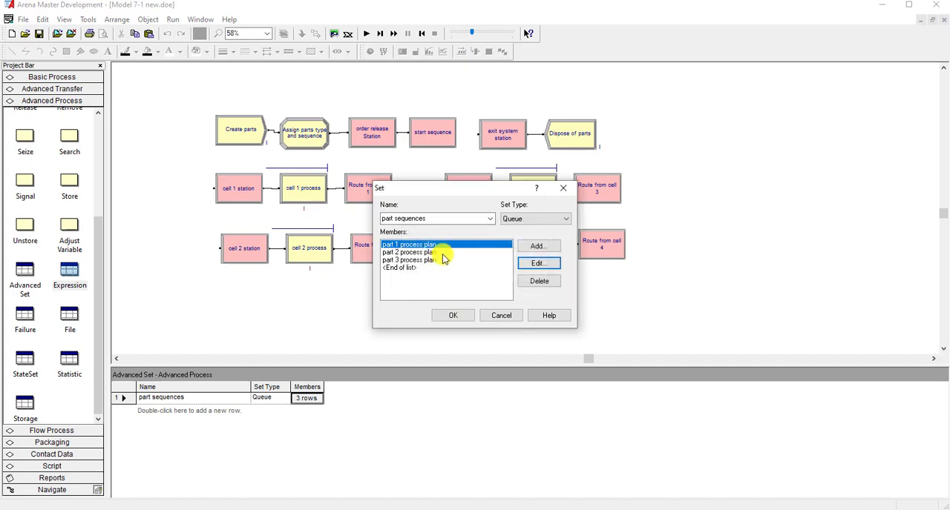
click(539, 264)
click(482, 272)
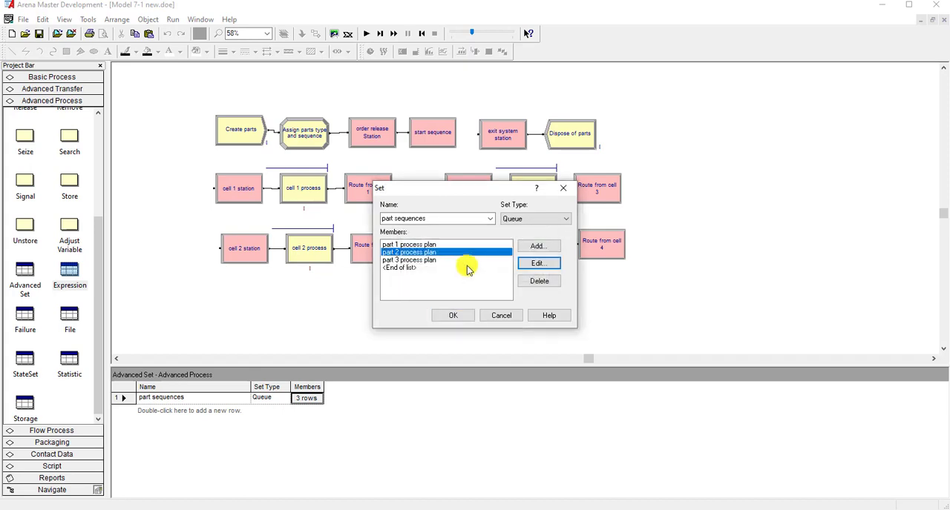
click(446, 260)
click(535, 264)
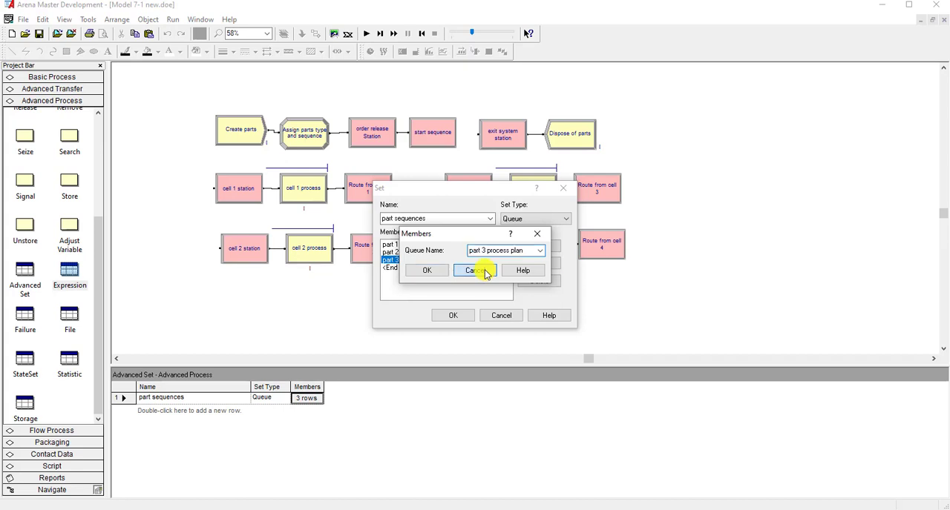
click(486, 272)
click(500, 315)
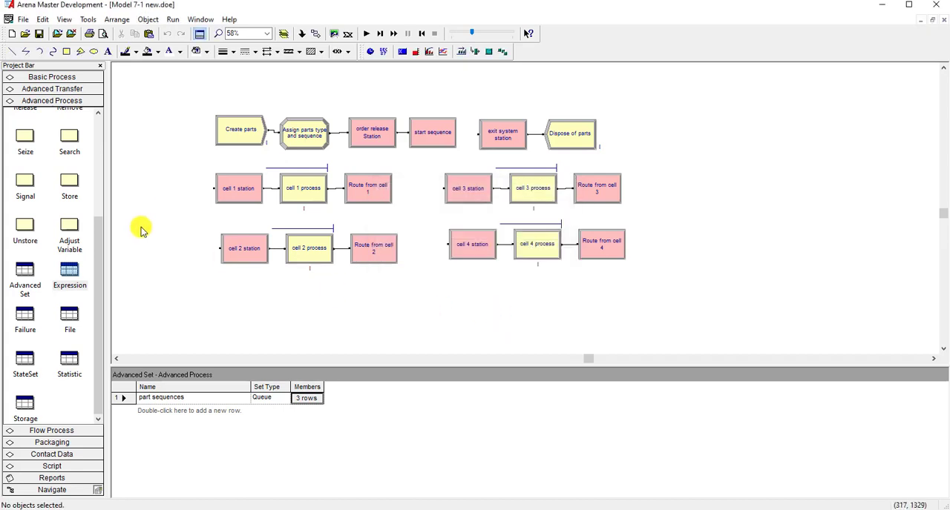
click(306, 398)
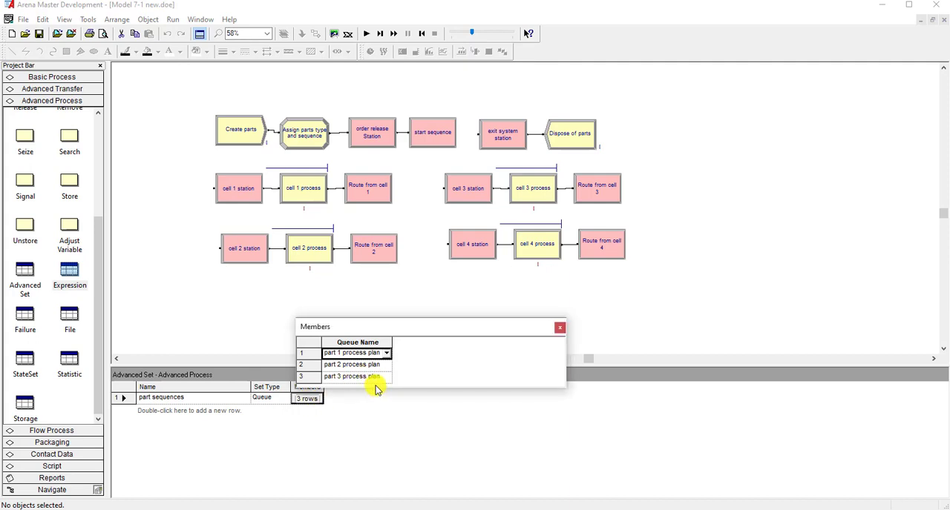
drag(374, 391, 379, 437)
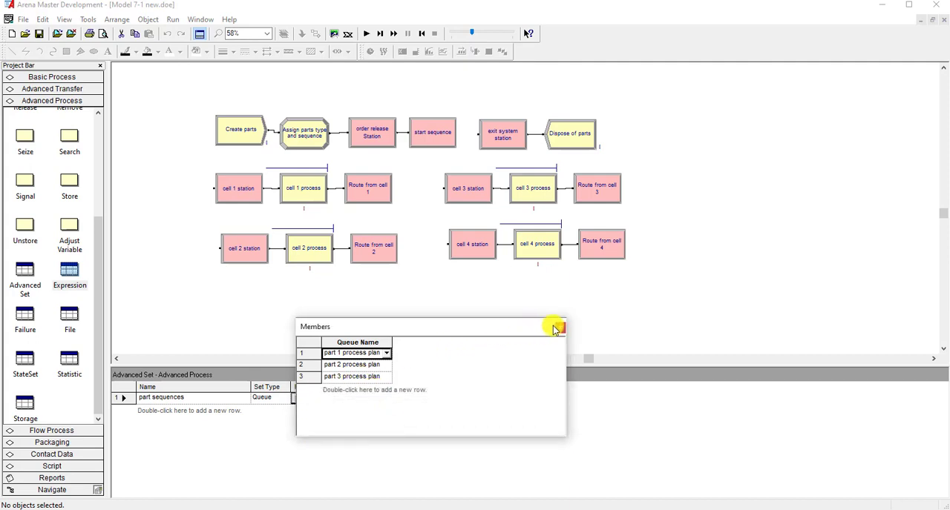
click(560, 330)
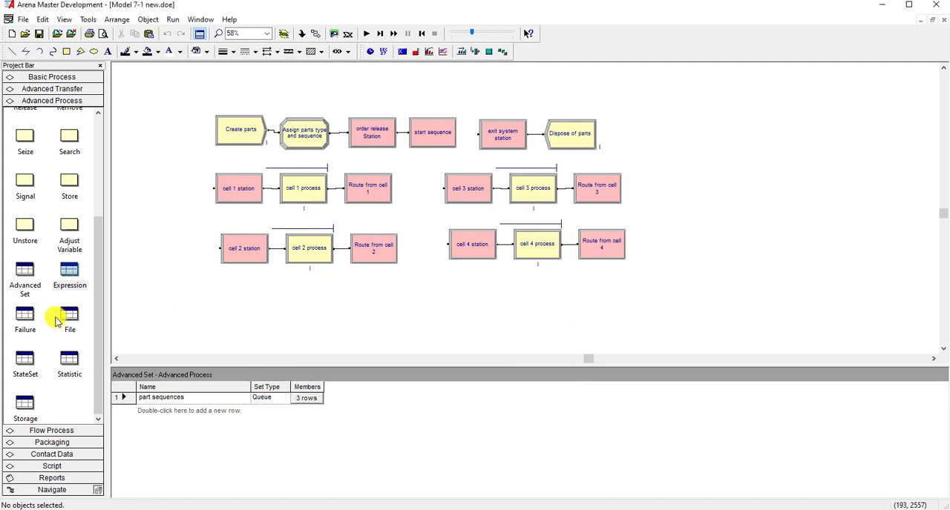
- Change the set type of the part sequences advanced set to Other
click(270, 398)
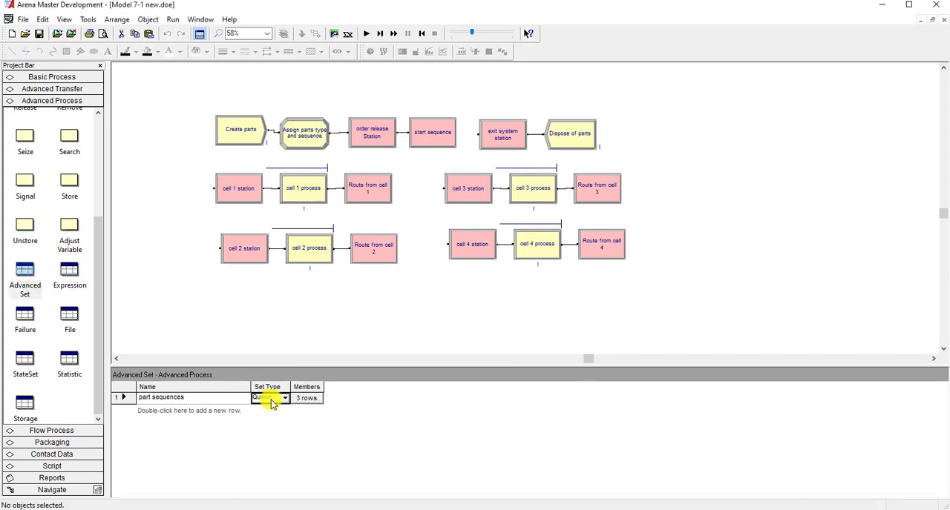
click(282, 399)
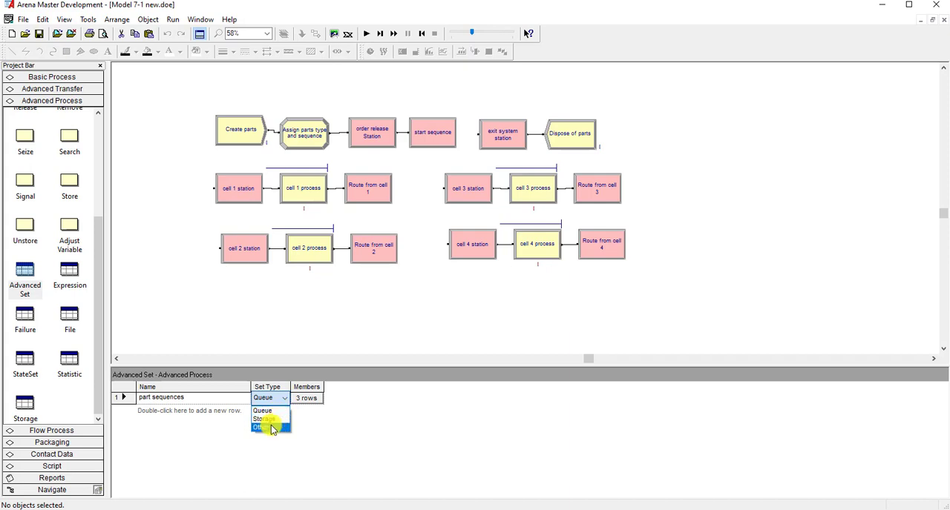
click(267, 427)
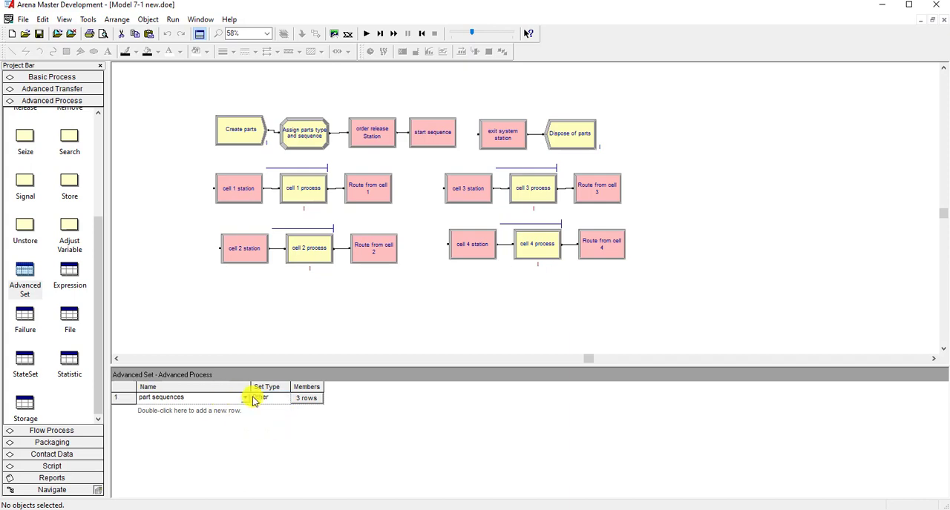
click(275, 399)
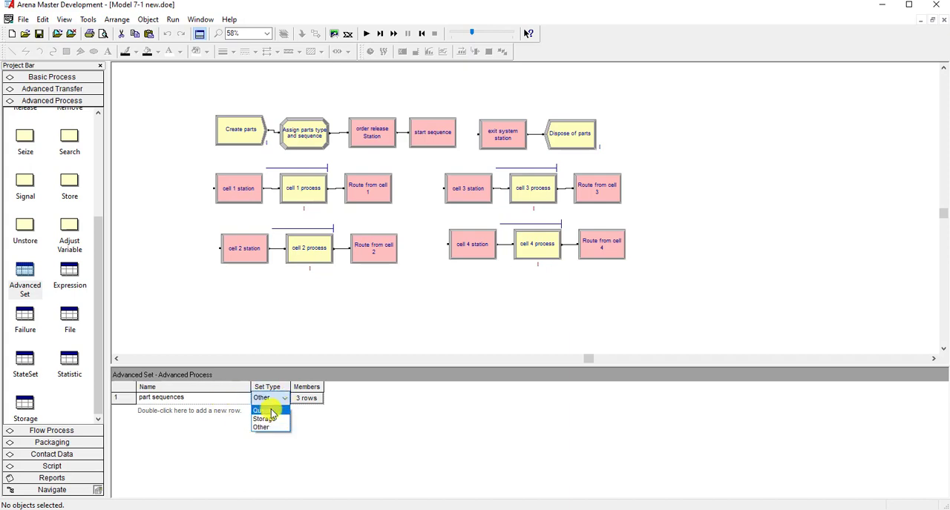
click(280, 428)
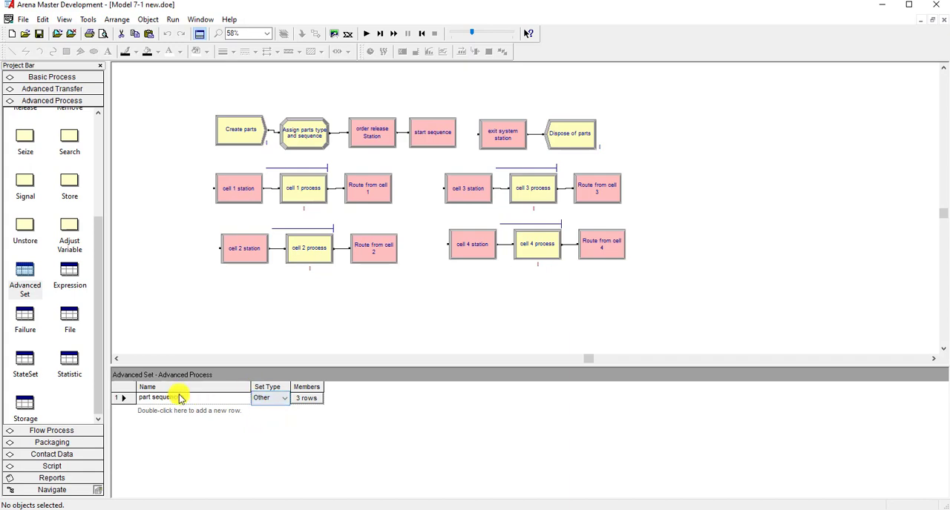
click(159, 243)
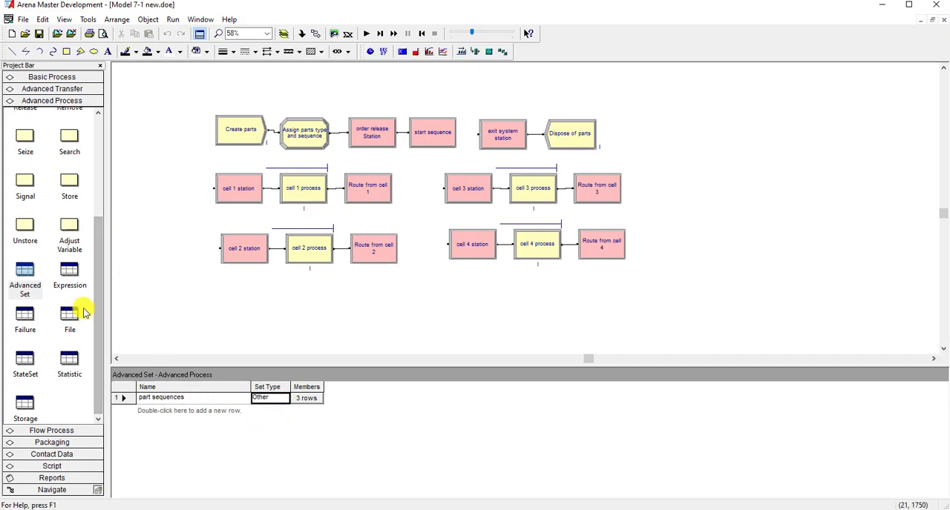
- Examine the names of the three part process plans in the sequence definitions
click(70, 88)
click(77, 230)
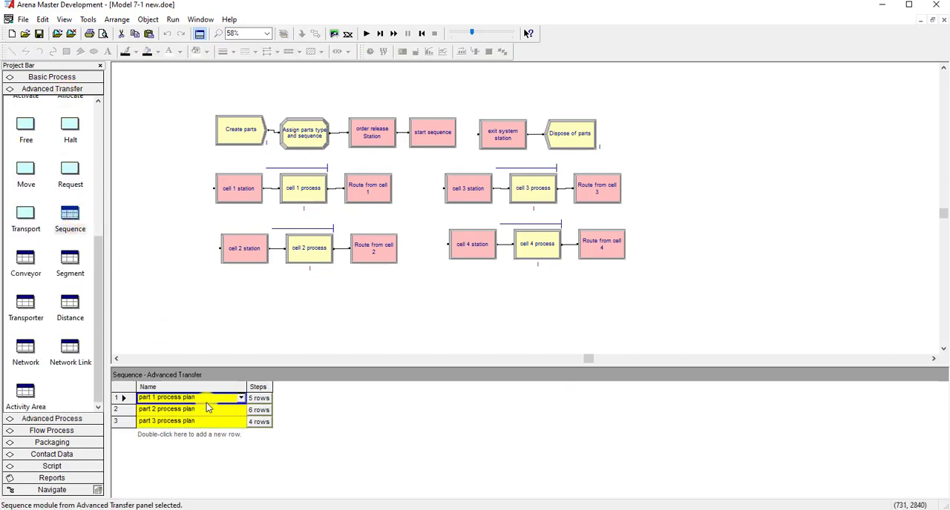
click(211, 397)
click(210, 410)
click(220, 399)
click(241, 399)
click(227, 399)
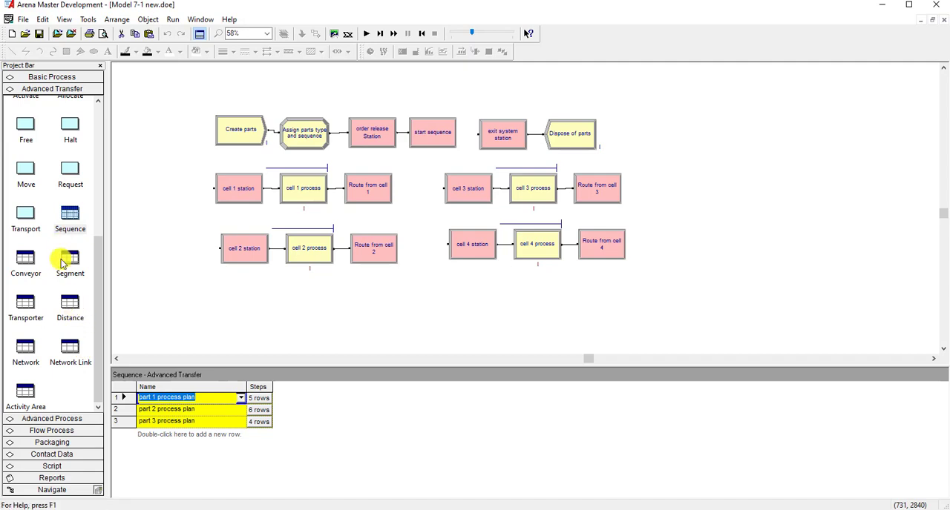
- Delete the part 1 process plan entry from the queue definitions
click(57, 77)
click(25, 298)
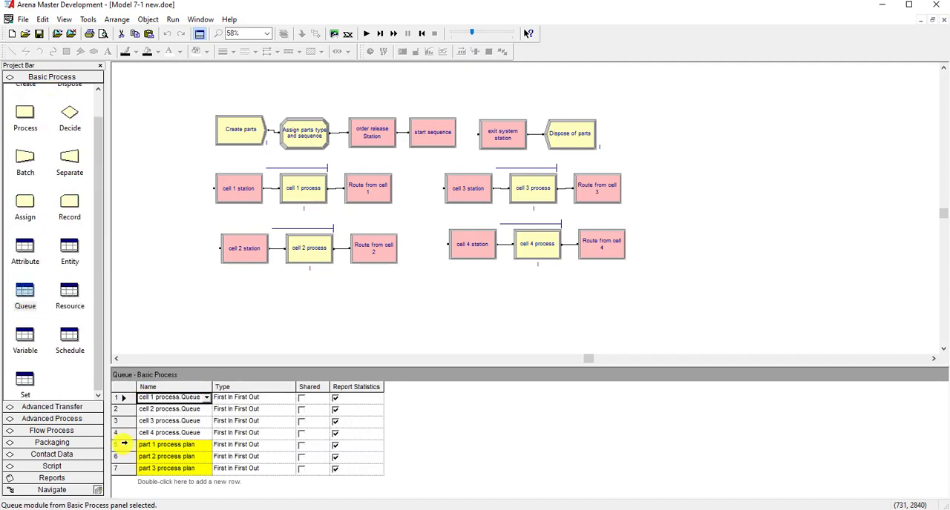
click(122, 444)
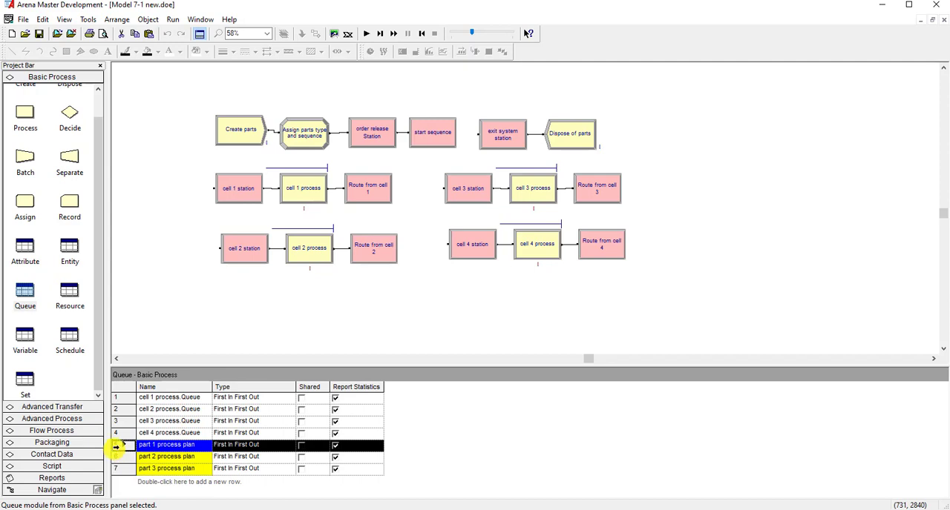
right_click(116, 447)
click(141, 394)
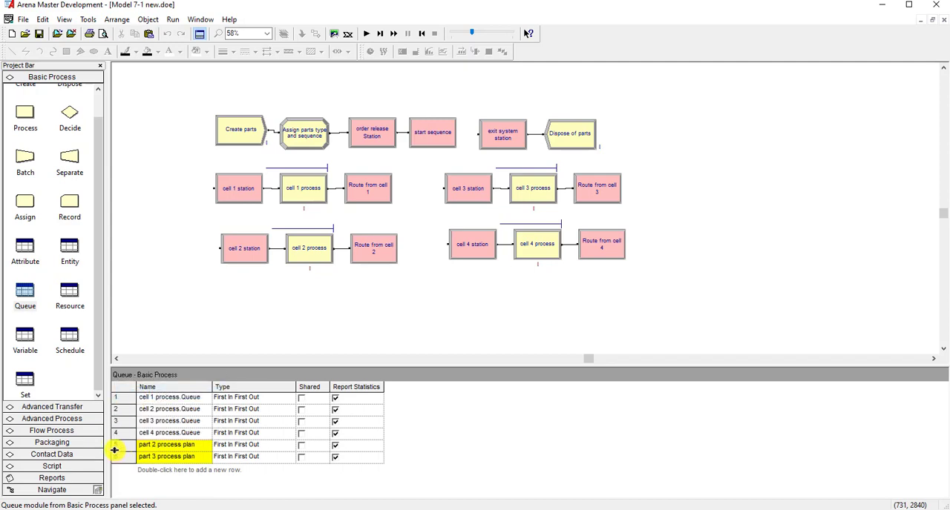
- Delete the part 2 process plan and part 3 process plan entries from the queue definitions
double_click(116, 446)
click(491, 303)
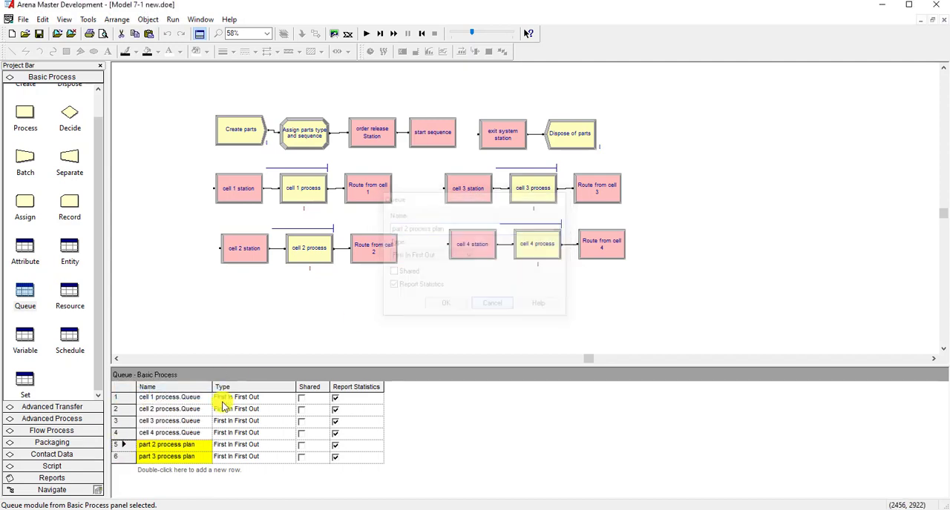
click(117, 445)
right_click(118, 446)
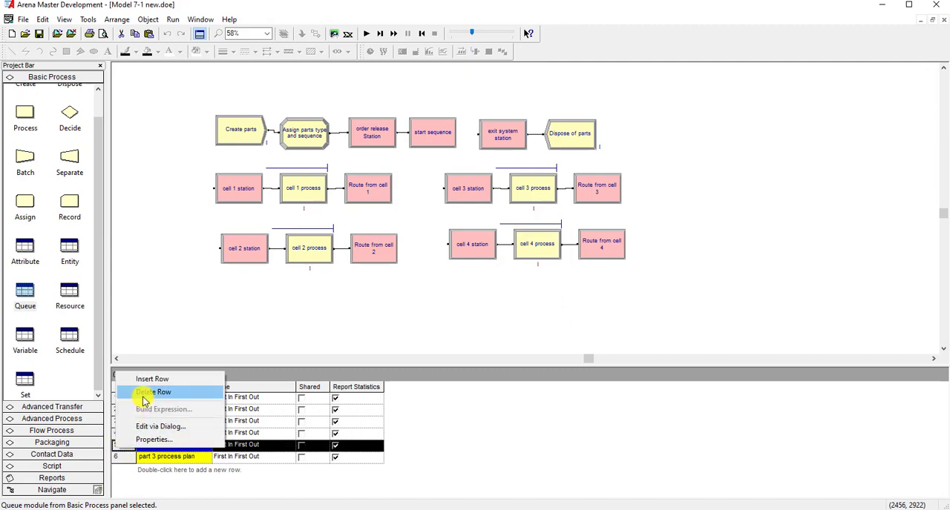
click(144, 397)
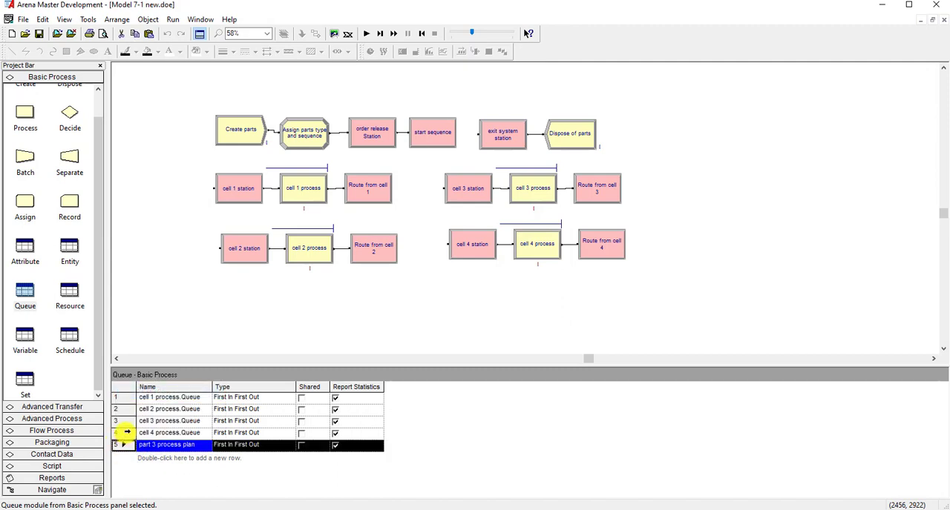
right_click(120, 445)
click(152, 391)
click(153, 216)
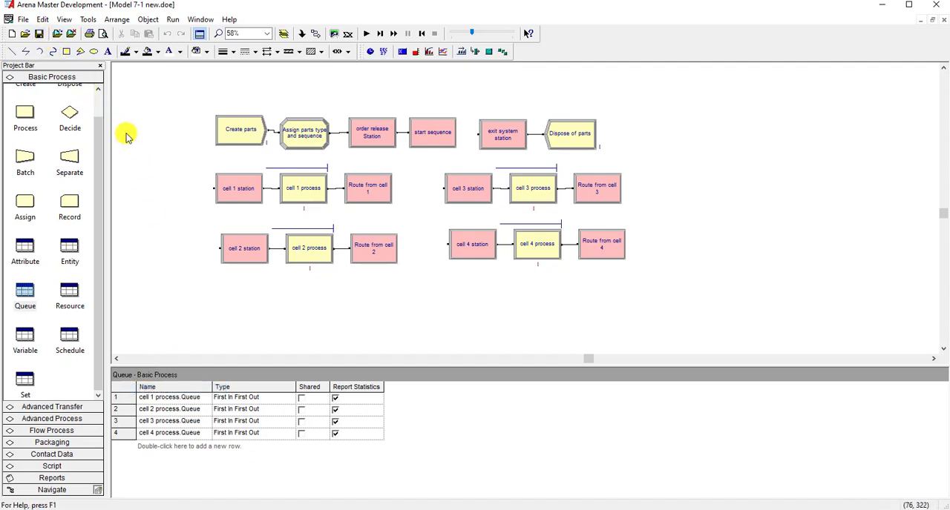
- Run the model check again and dismiss its report
click(173, 19)
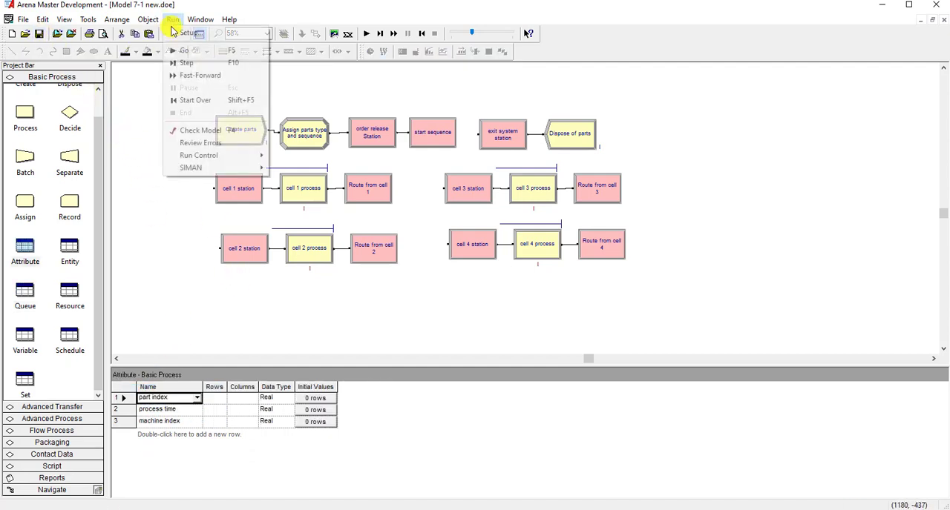
click(209, 131)
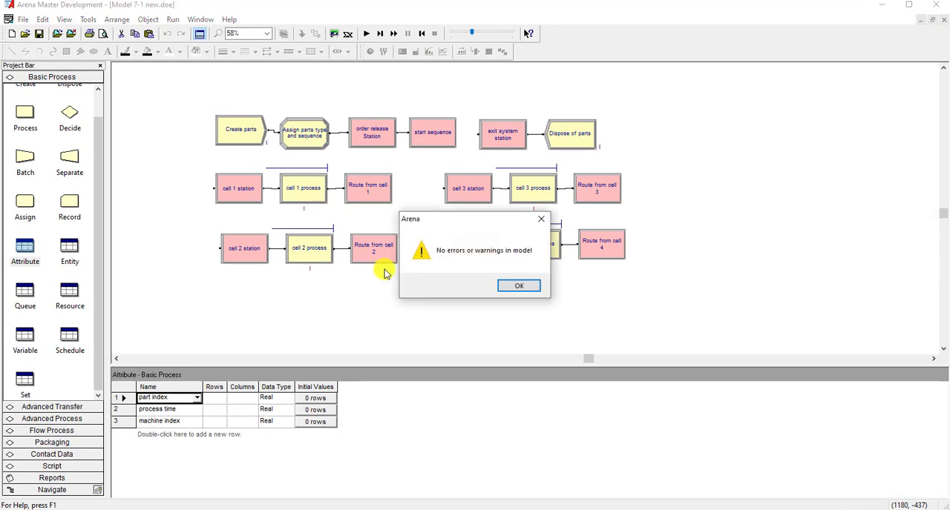
click(510, 288)
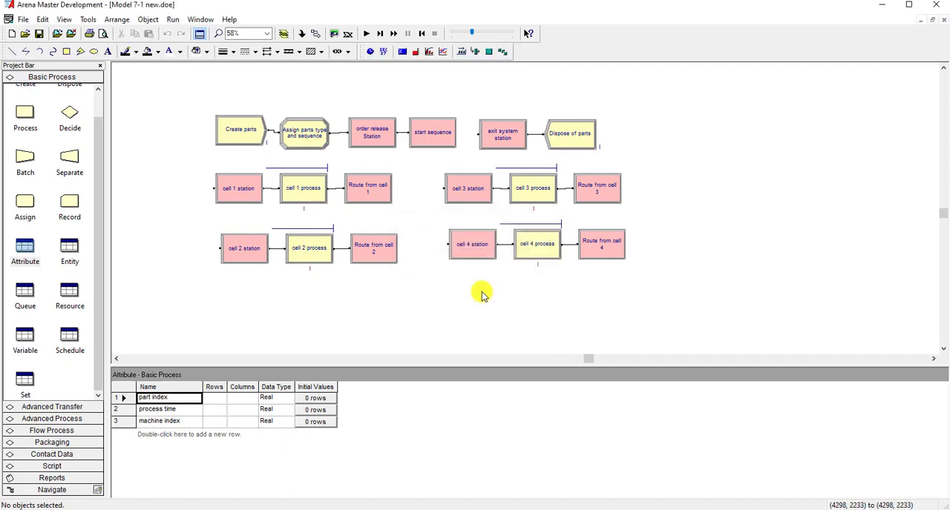
- Recheck the model for errors after the queue cleanup and close the report
click(172, 19)
click(189, 129)
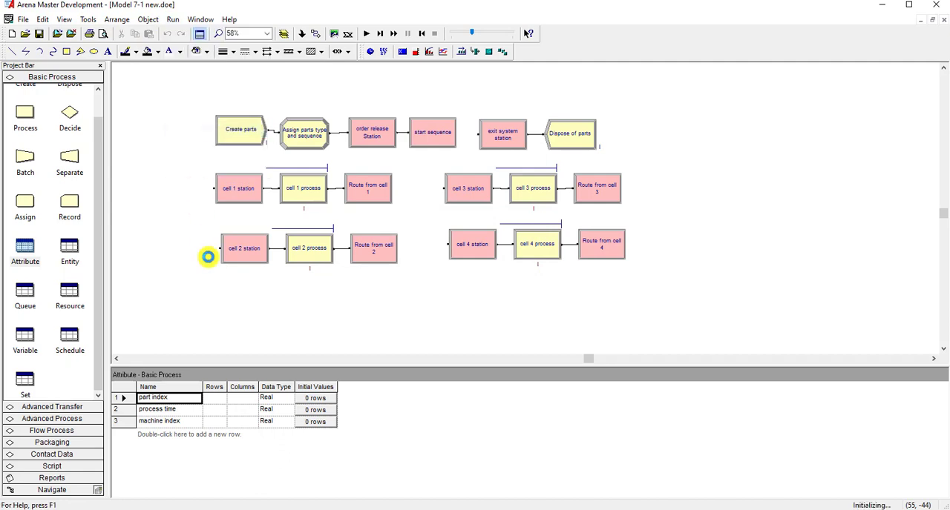
click(506, 287)
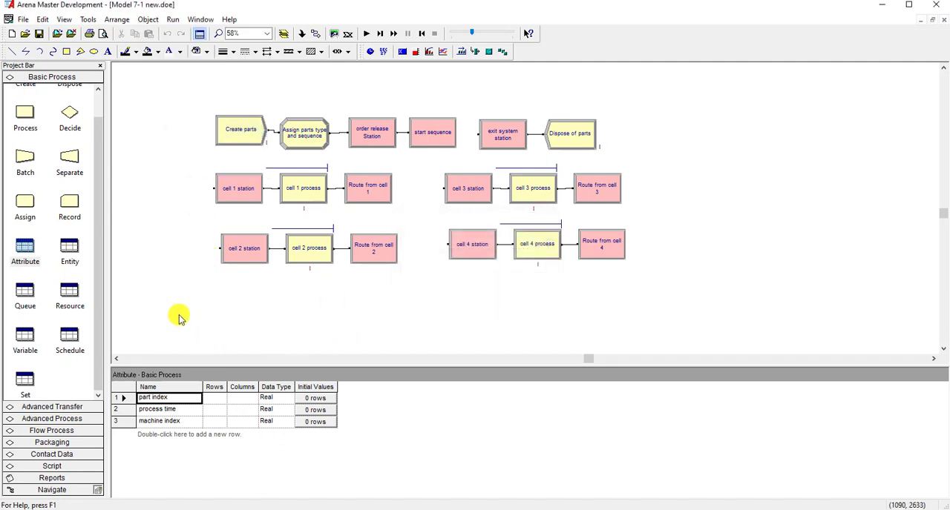
- Review the schedule, sequence and advanced set definitions, including the set type options for part sequences
click(71, 343)
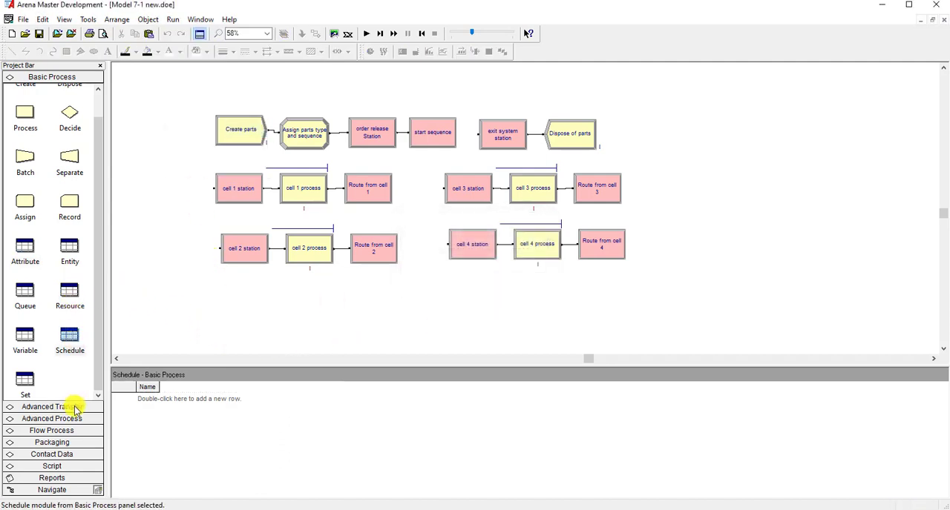
click(74, 408)
click(80, 223)
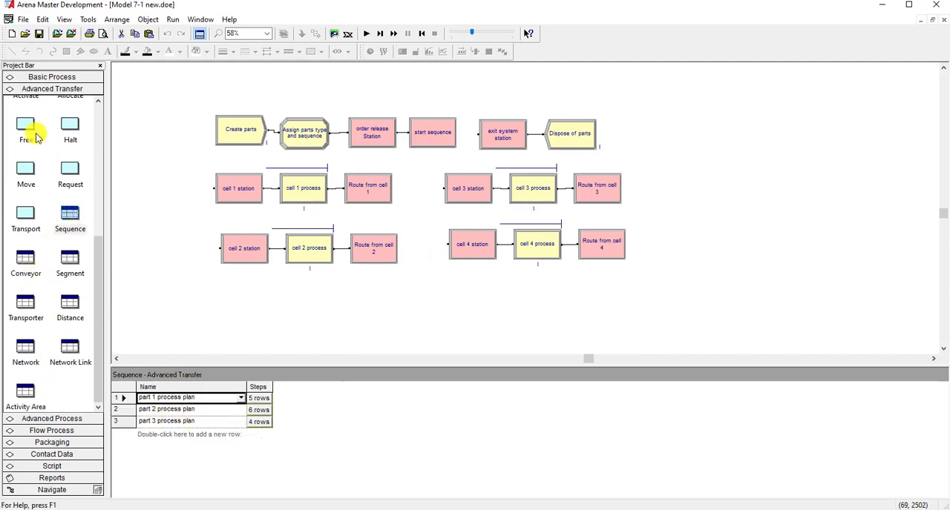
click(52, 419)
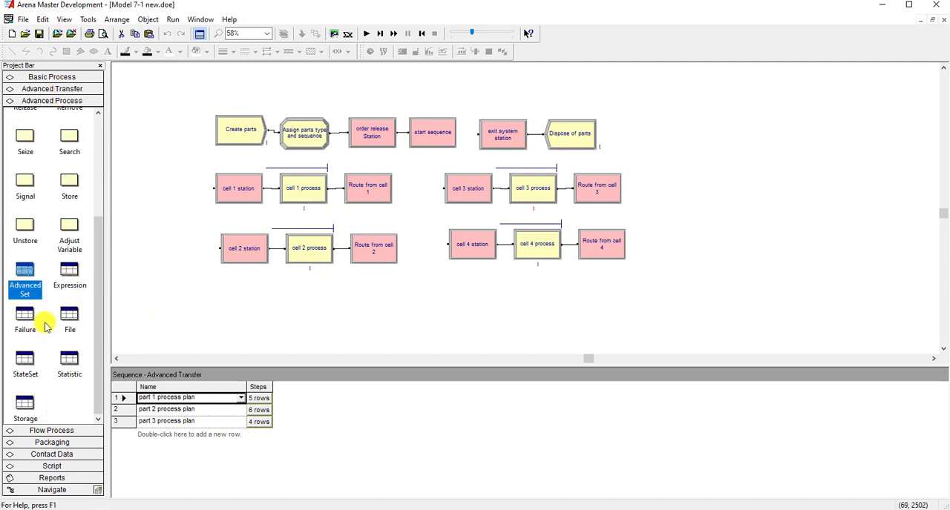
click(26, 282)
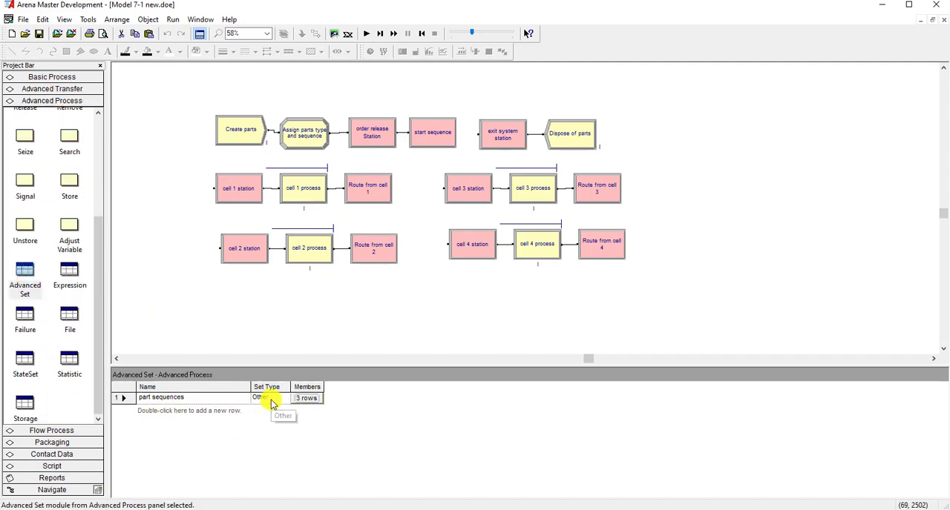
click(271, 398)
click(282, 399)
click(288, 349)
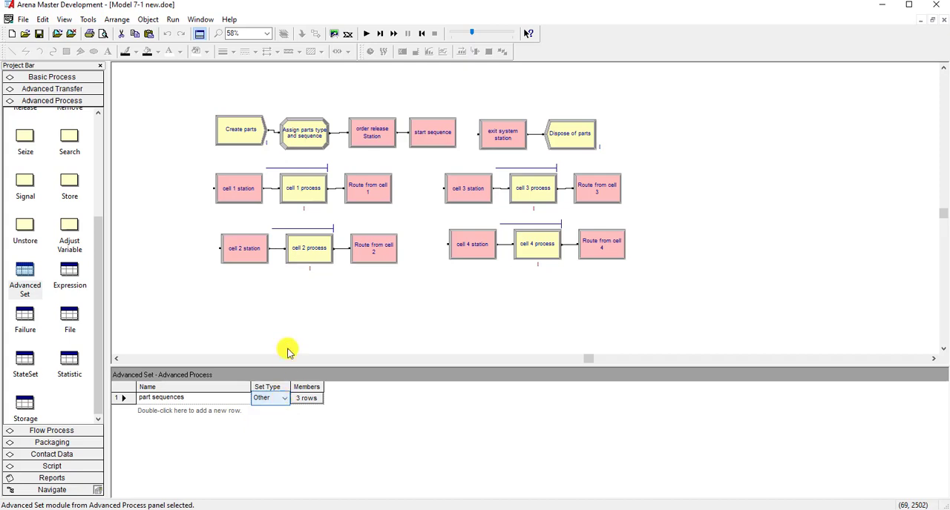
click(294, 338)
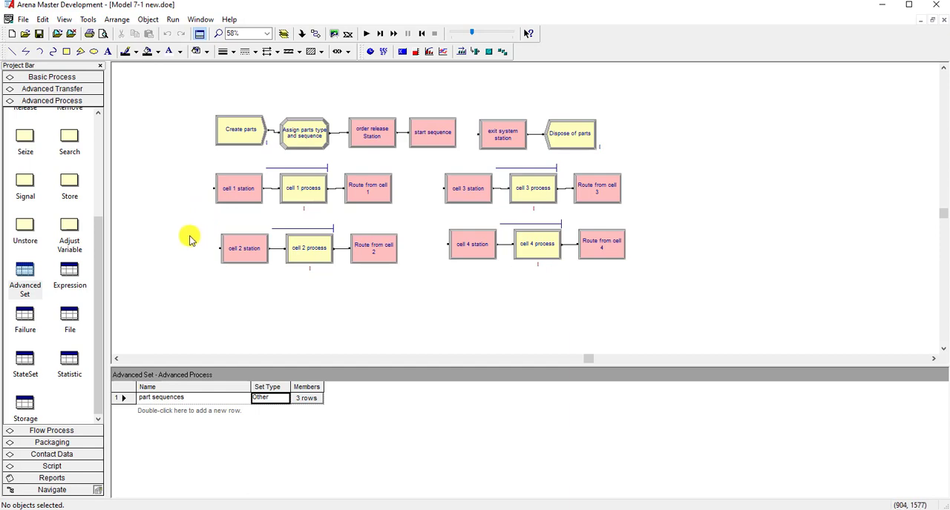
- Import the DXF drawing Model 07-01.dxf and place it in the empty area above the flowchart modules
scroll(185, 241, up, 3)
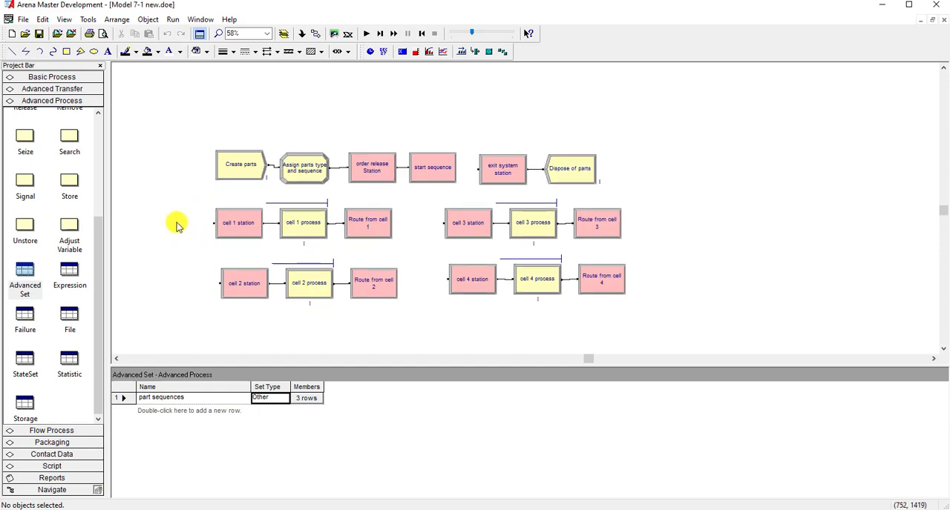
scroll(177, 225, down, 2)
scroll(177, 225, up, 5)
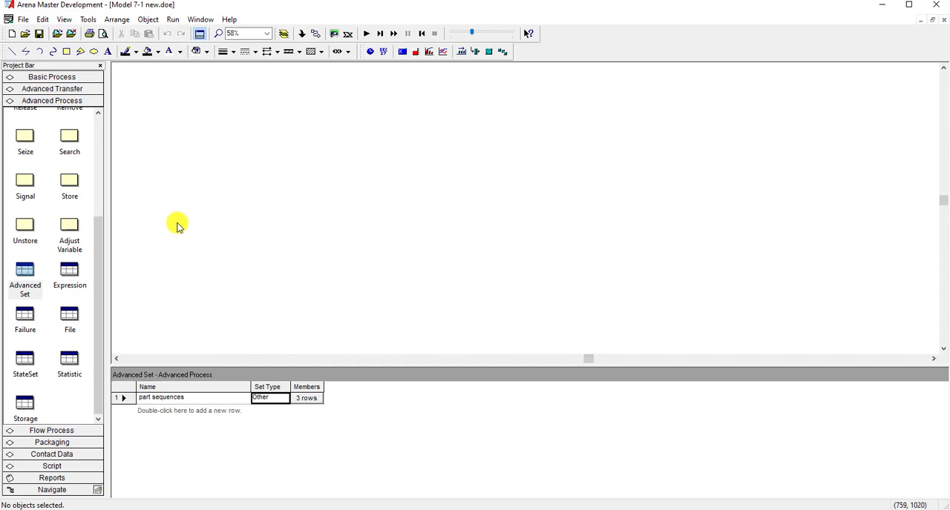
scroll(177, 226, down, 1)
scroll(177, 225, up, 1)
click(23, 20)
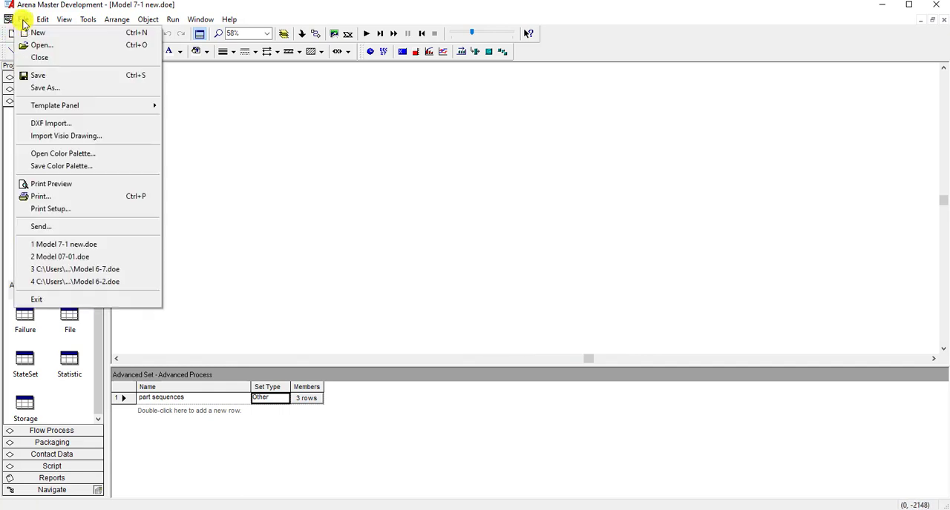
click(59, 123)
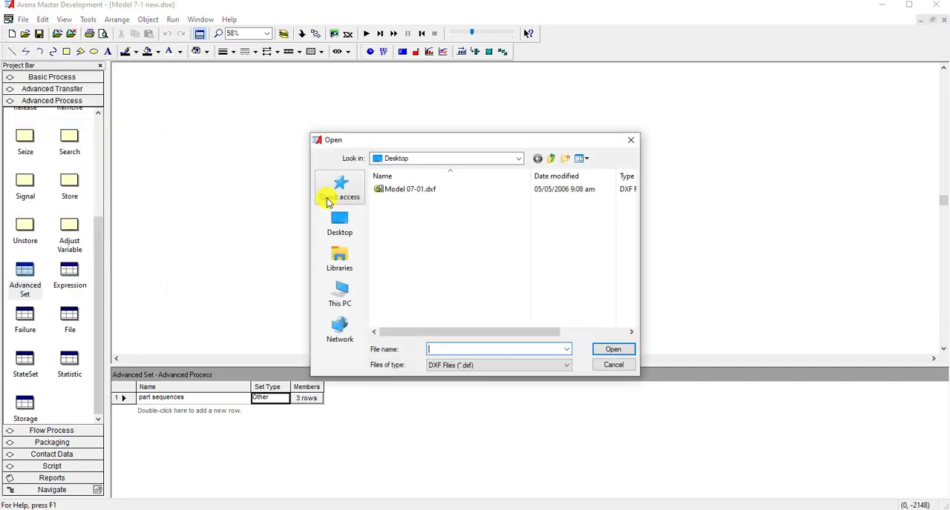
click(408, 189)
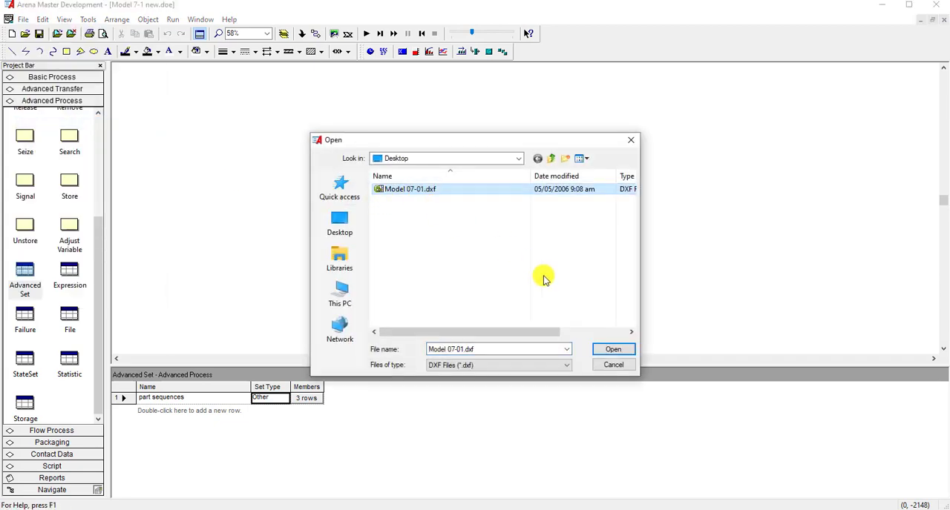
click(607, 350)
click(353, 133)
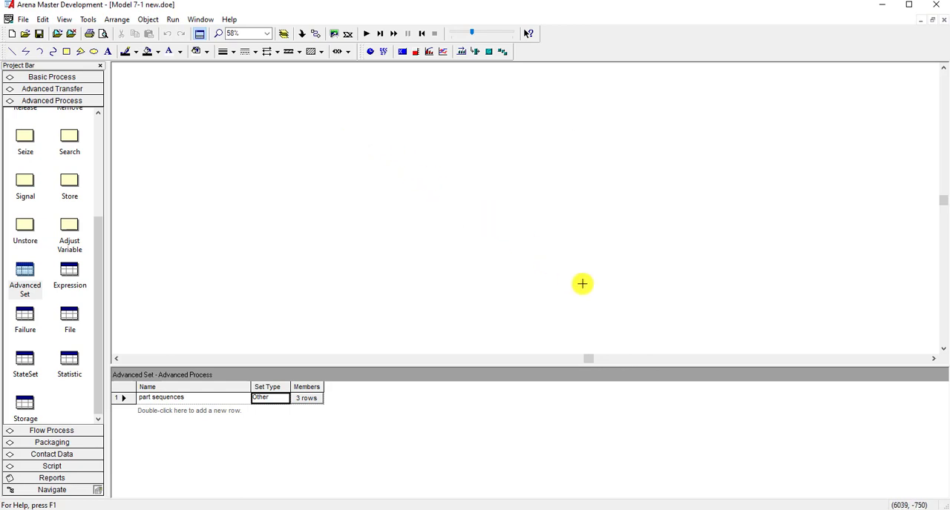
click(617, 314)
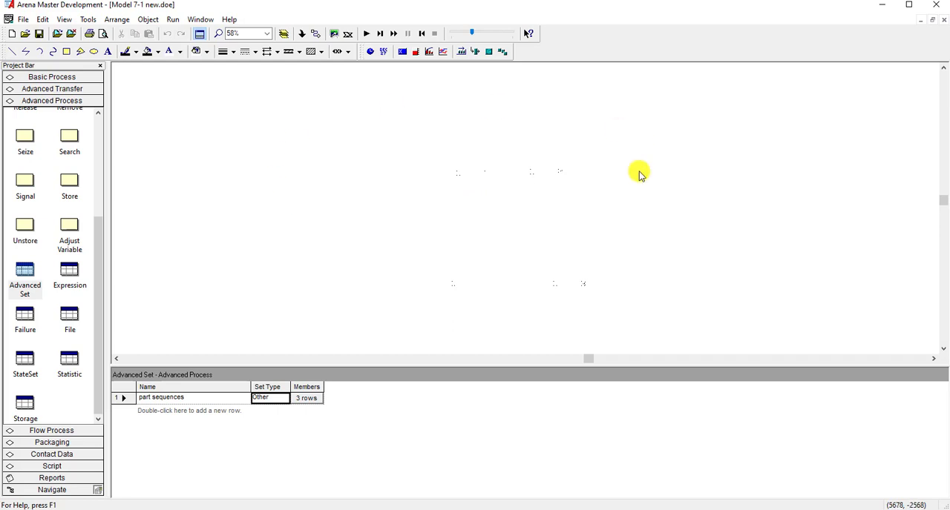
- Recolor the imported drawing's lines black, switching the window background to black for selecting it and back to white
click(200, 55)
click(199, 65)
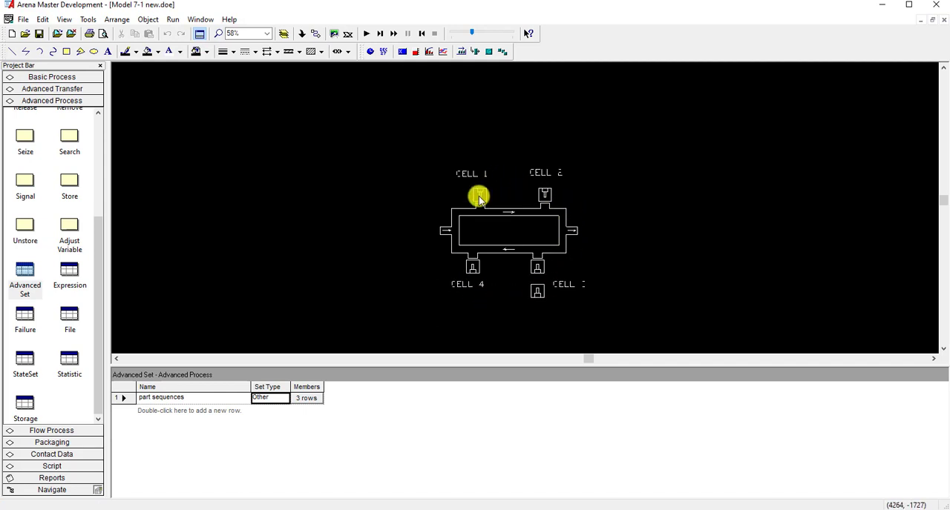
click(180, 56)
click(173, 63)
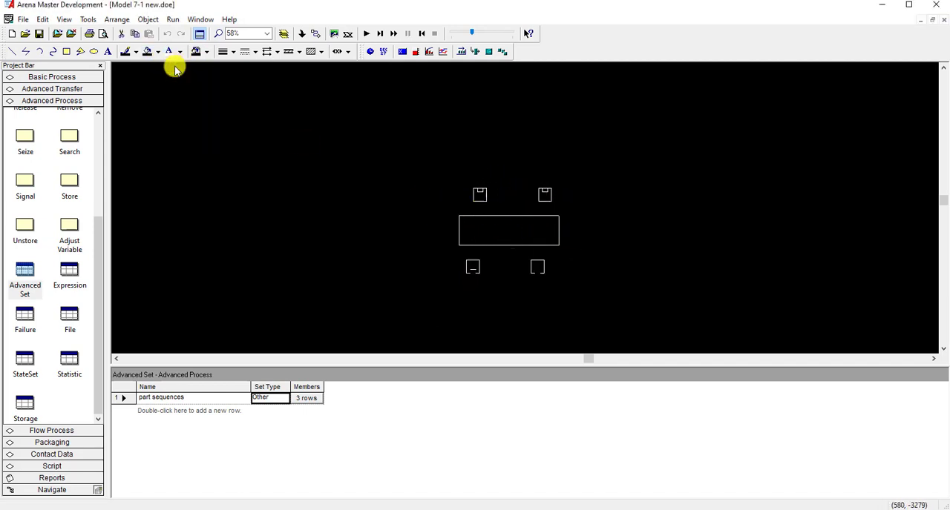
click(136, 52)
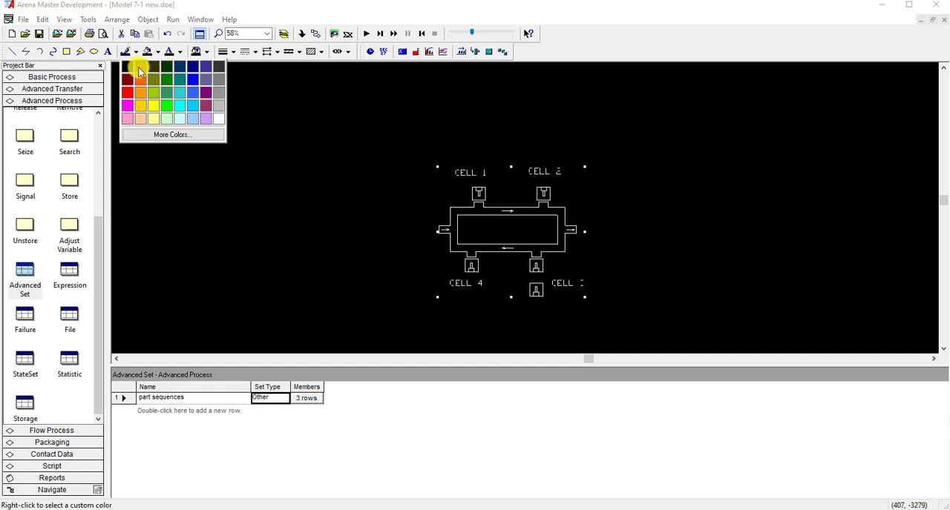
click(126, 64)
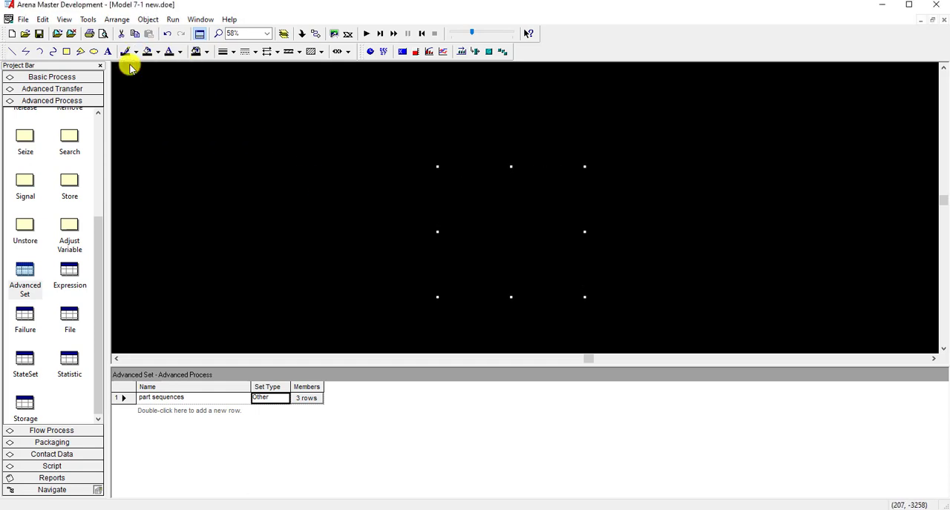
click(206, 51)
click(290, 121)
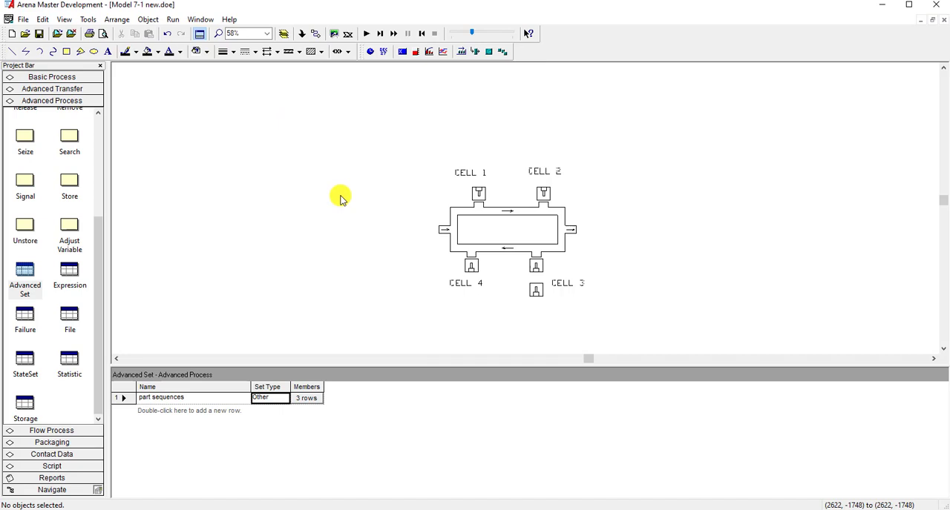
- Enlarge and reposition the cell layout drawing, make the flowchart view taller, and save the model
click(516, 253)
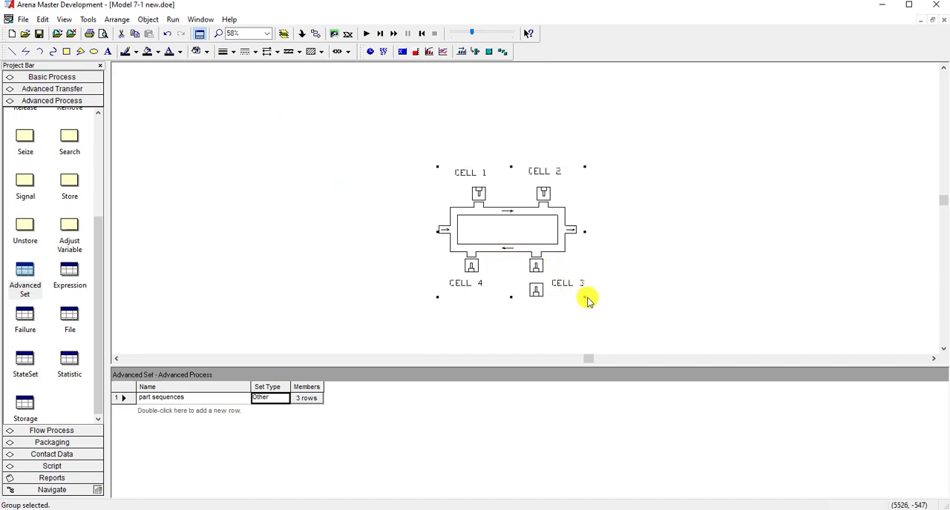
drag(584, 297, 637, 334)
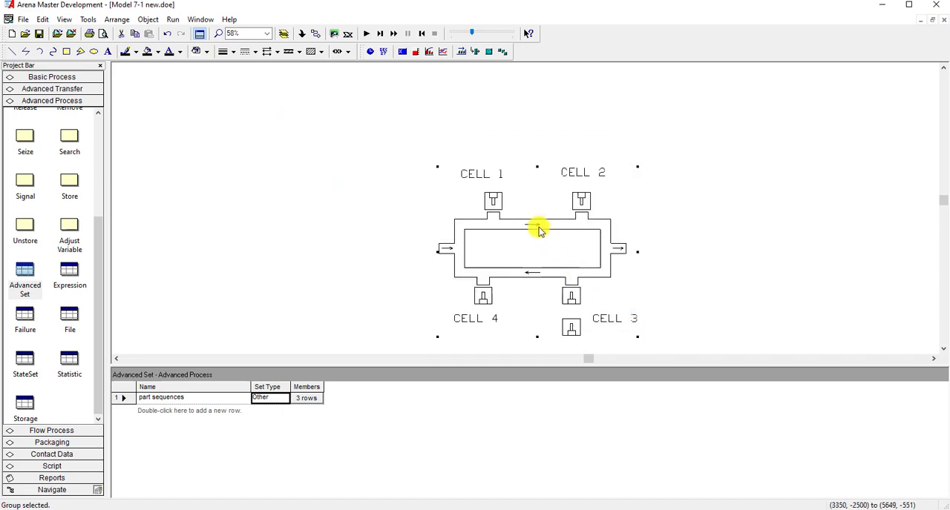
drag(536, 227, 498, 186)
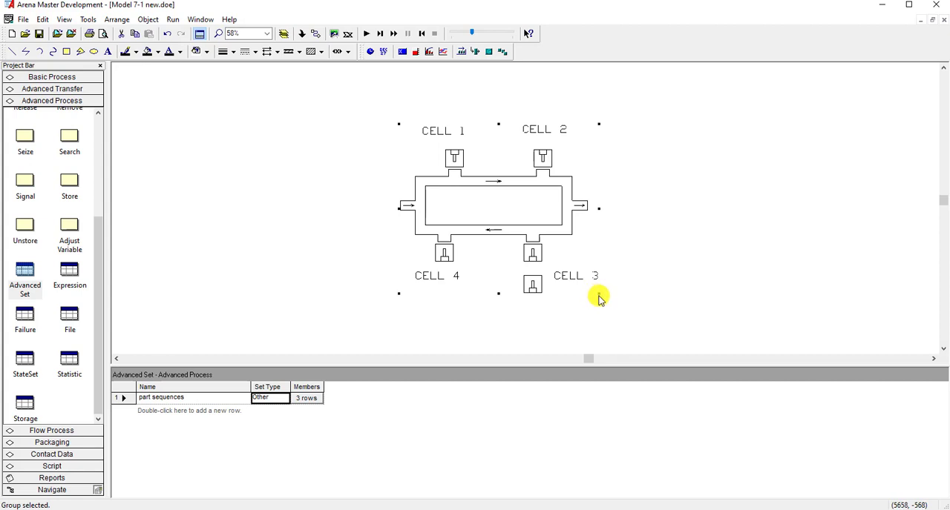
drag(598, 294, 655, 327)
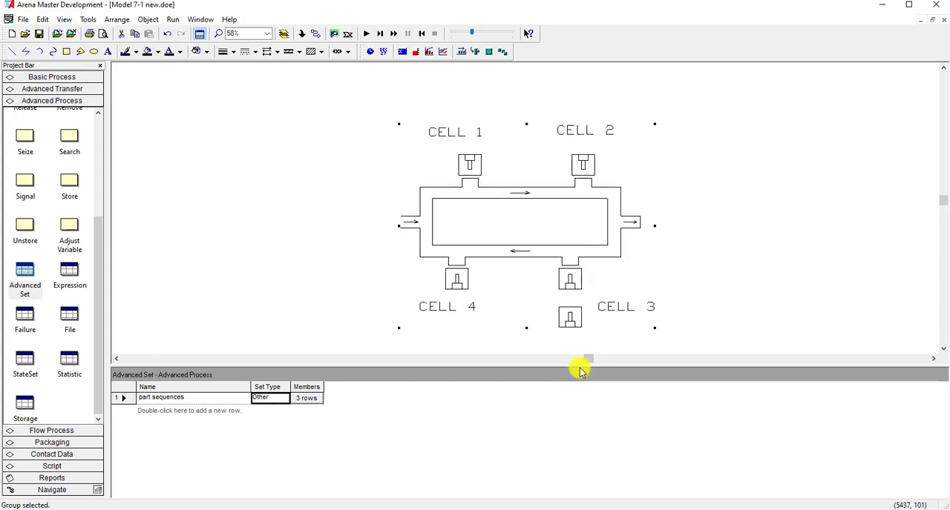
drag(580, 371, 587, 445)
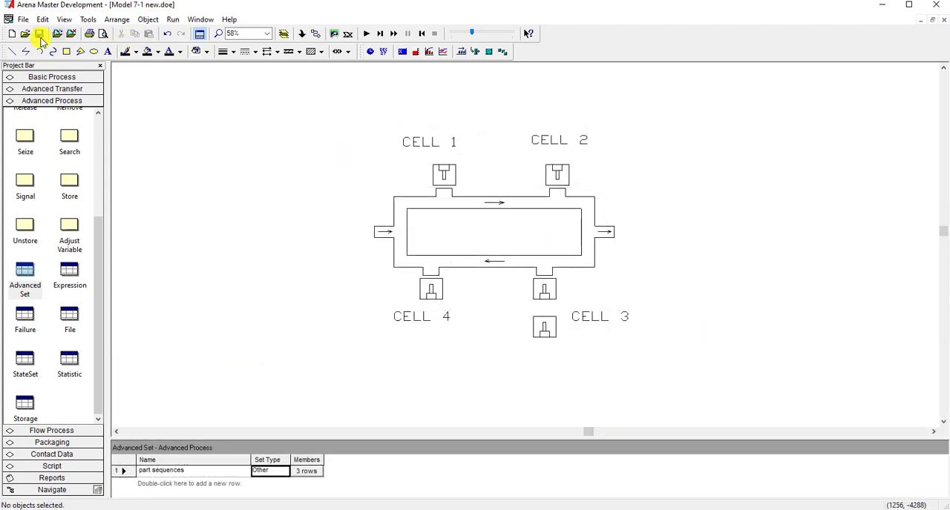
click(39, 34)
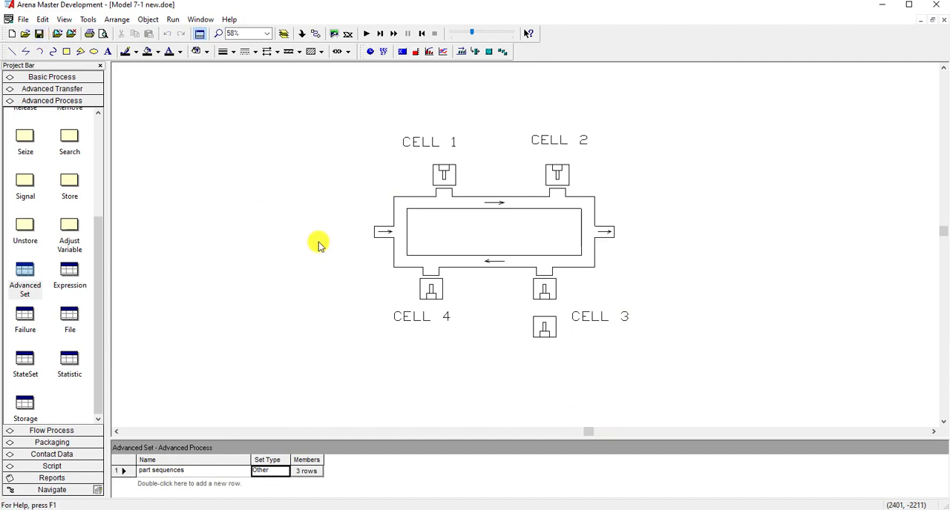
- Move the cell 1 process queue from its module to the left side of the Cell 1 machine in the layout drawing
scroll(321, 257, down, 5)
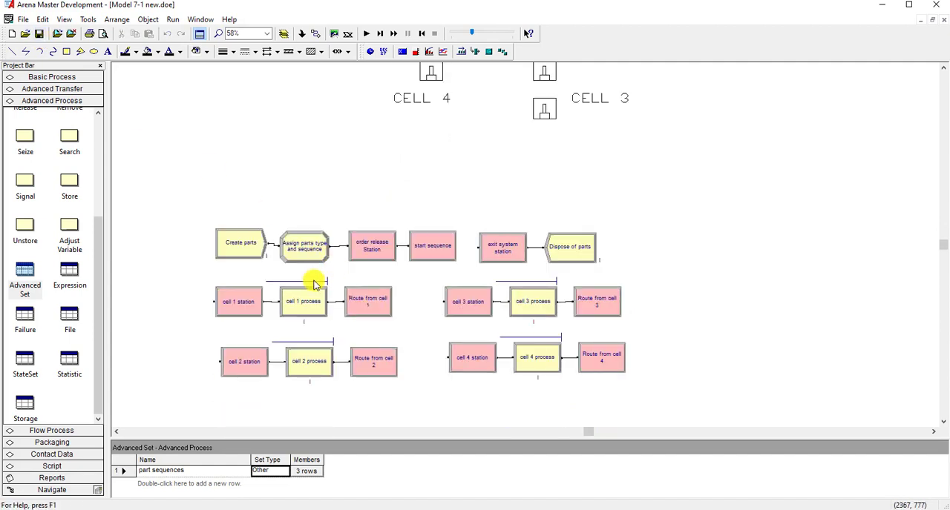
click(314, 284)
scroll(319, 297, up, 1)
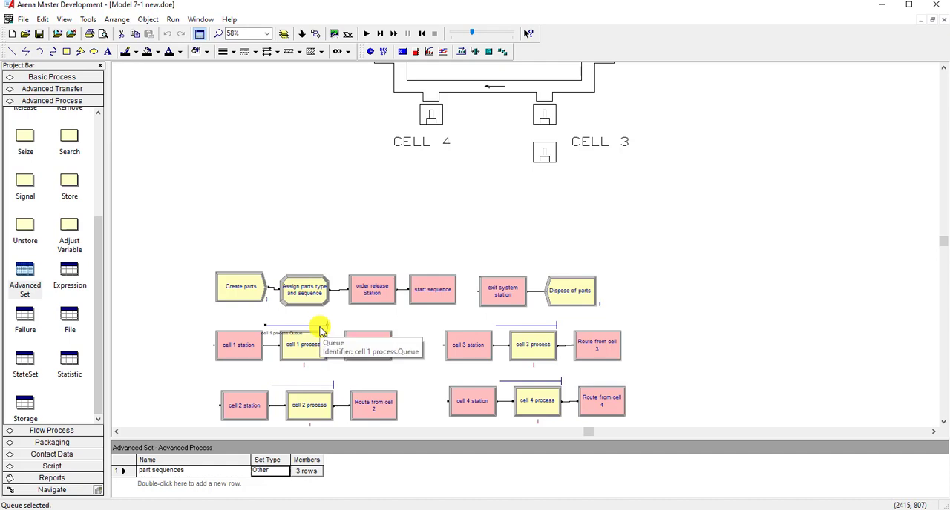
drag(320, 326, 357, 153)
scroll(371, 222, up, 3)
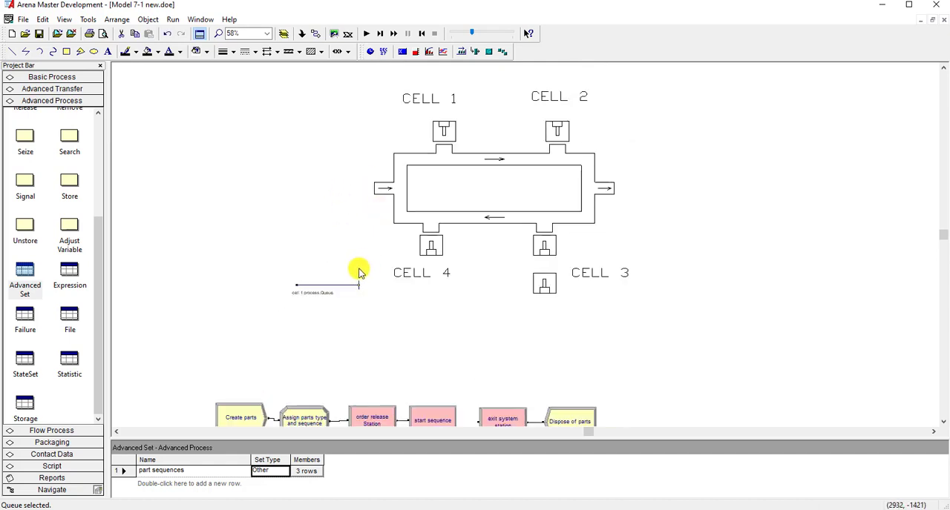
drag(349, 288, 413, 142)
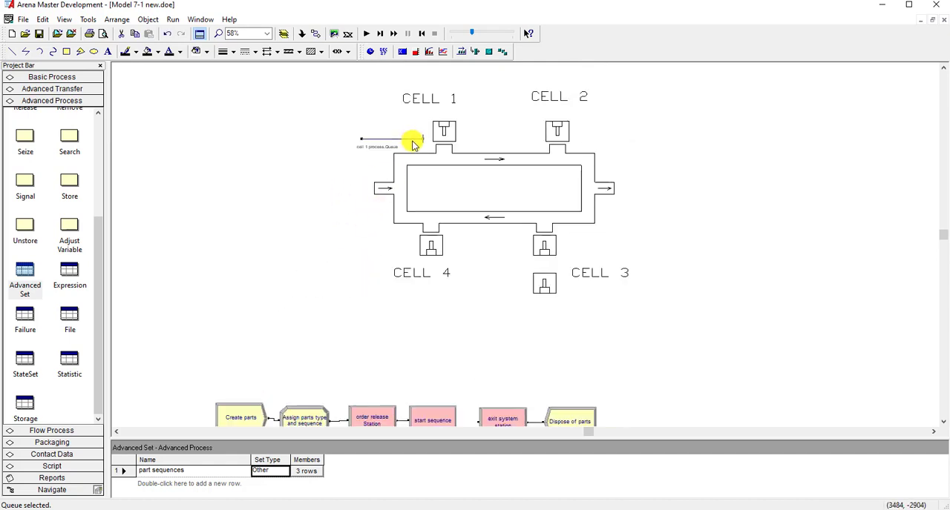
- Move the cell 2 process queue from its module to the left side of the Cell 2 machine in the layout drawing
scroll(364, 343, down, 3)
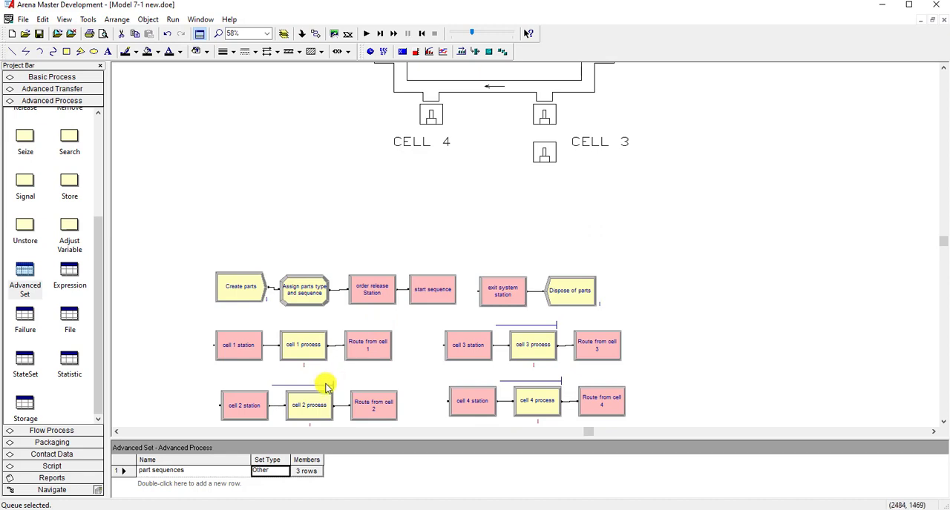
drag(329, 387, 506, 184)
scroll(502, 212, up, 4)
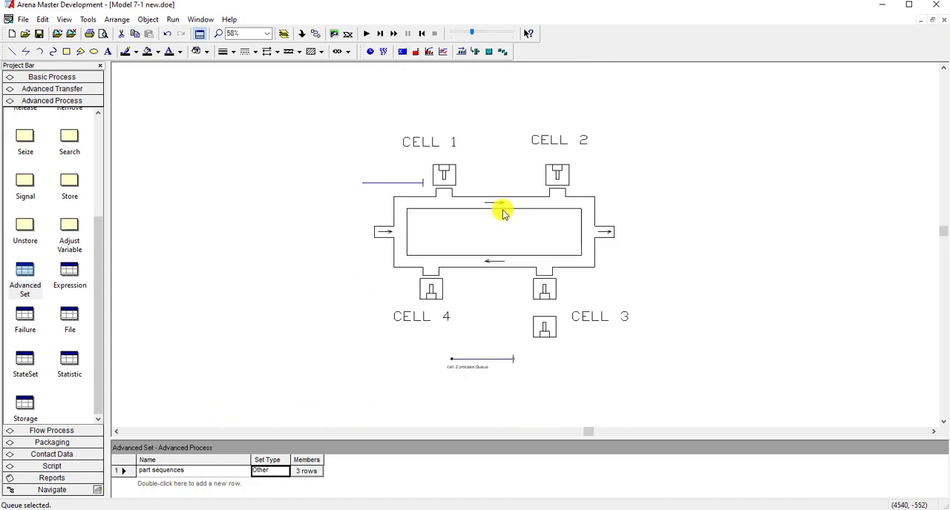
drag(496, 365, 525, 185)
- Move the cell 3 process queue from its module to the right side of the Cell 3 machines, with its head facing them
scroll(658, 290, down, 5)
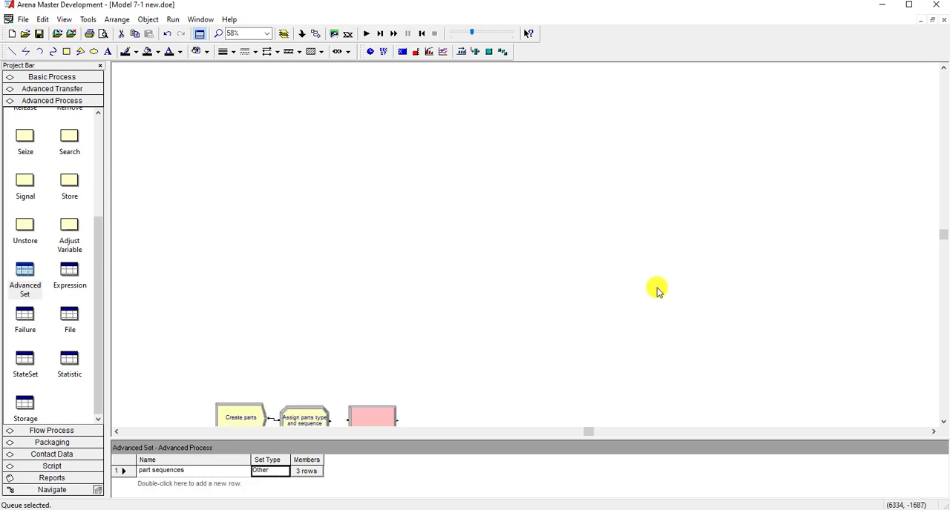
click(547, 278)
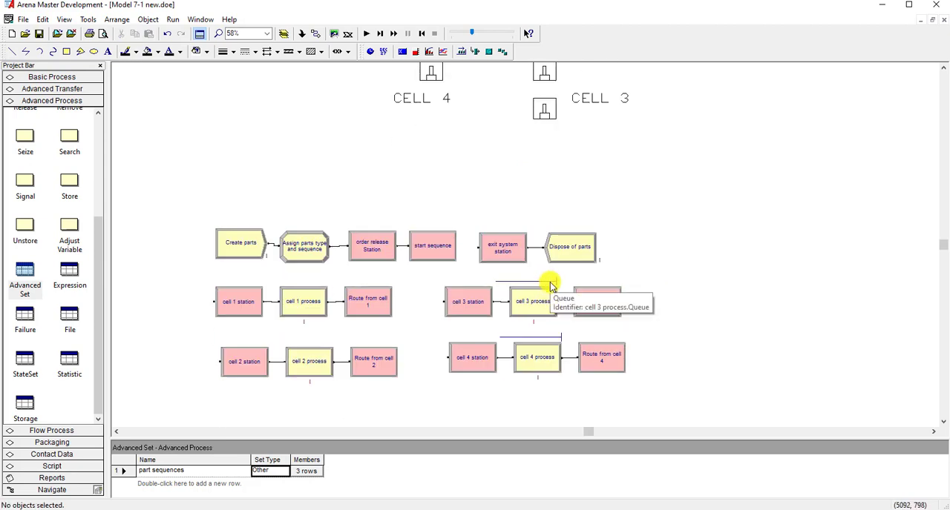
click(547, 282)
drag(568, 110, 561, 90)
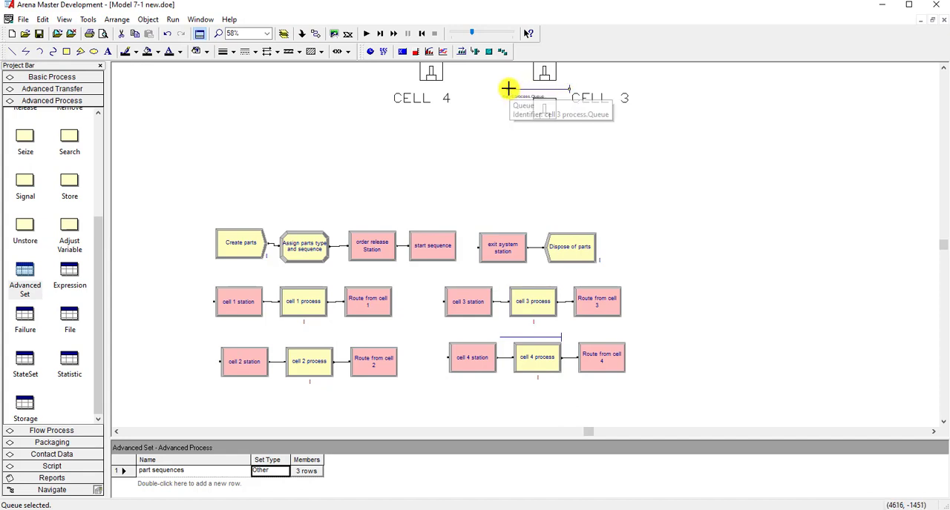
drag(509, 89, 645, 86)
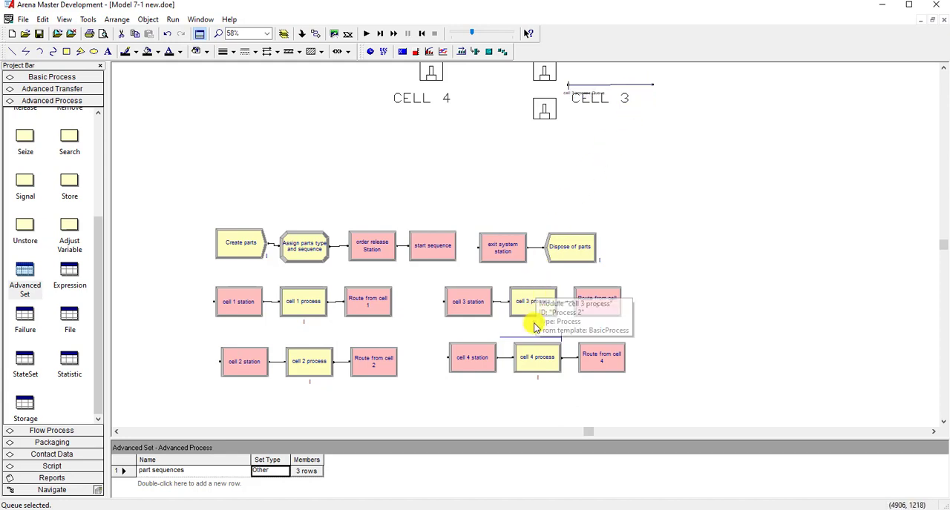
- Move the cell 4 process queue to the right side of the Cell 4 machine, with its head facing it, and save the model
drag(557, 337, 445, 120)
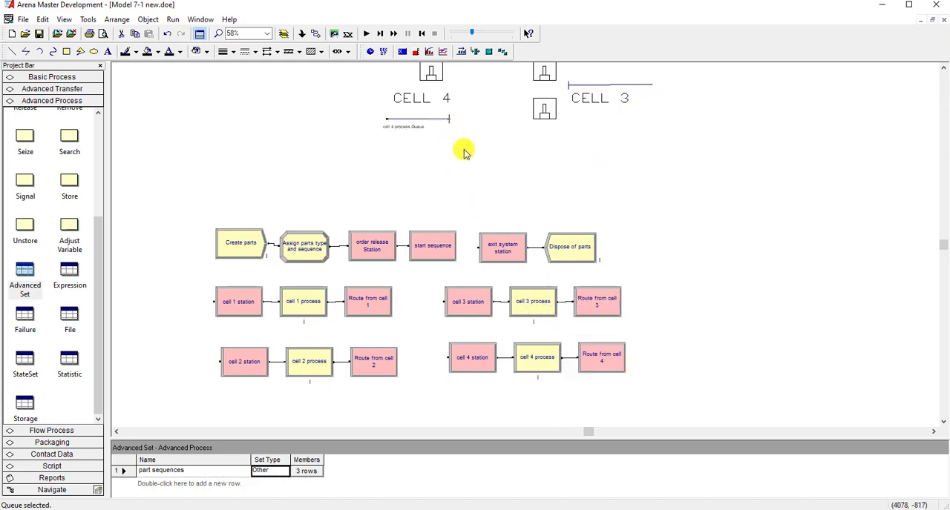
scroll(464, 155, up, 3)
drag(438, 250, 508, 207)
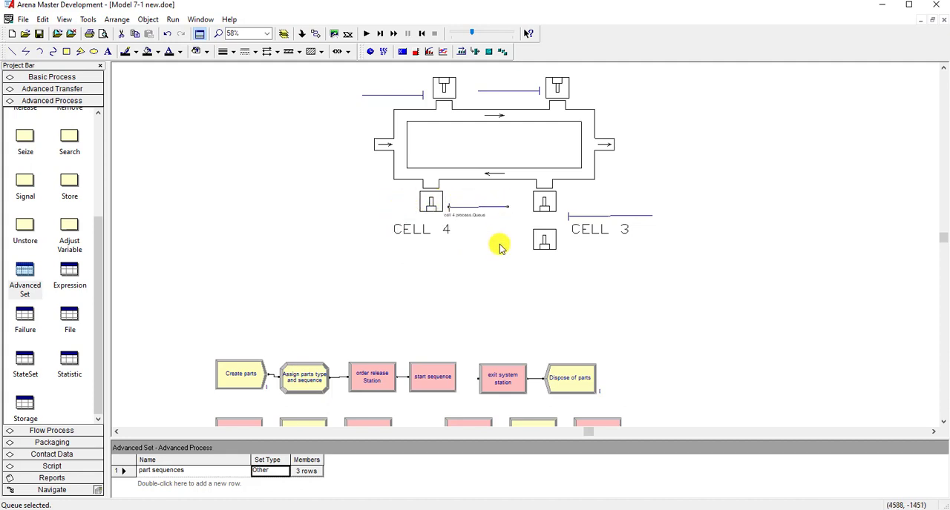
click(492, 267)
scroll(519, 295, up, 3)
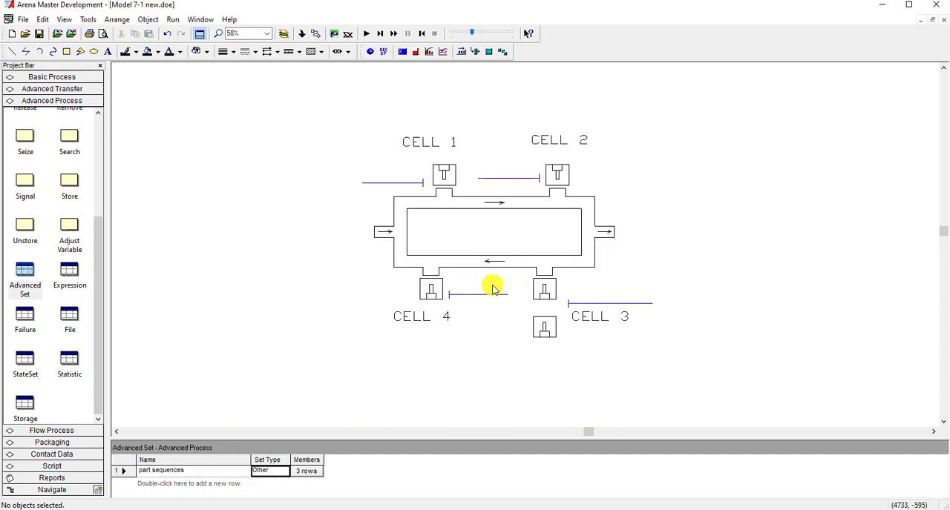
click(38, 34)
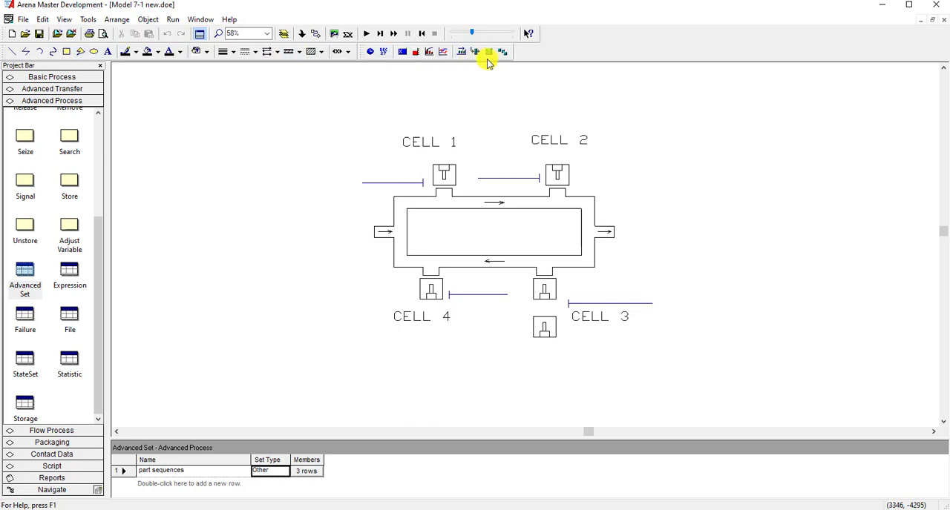
- Display the Animate Transfer toolbar and dock it beside the Animate toolbar
right_click(532, 56)
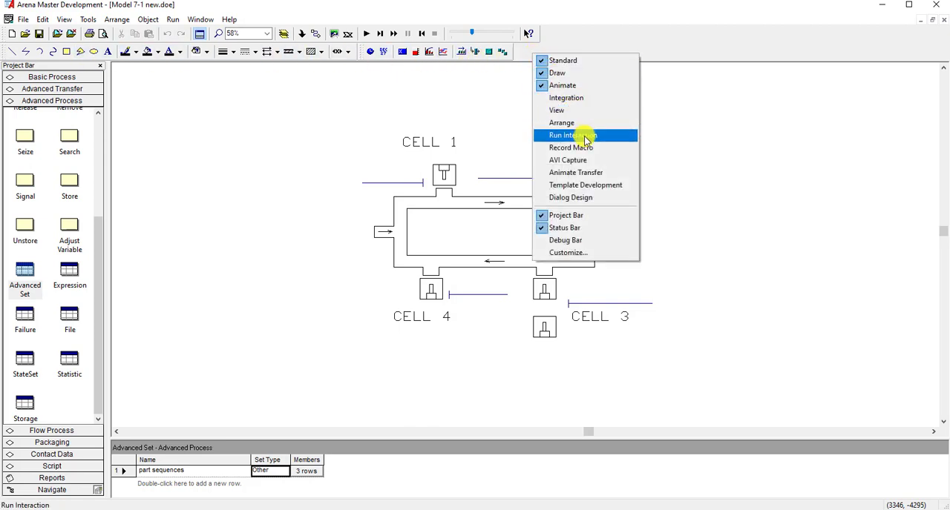
click(598, 172)
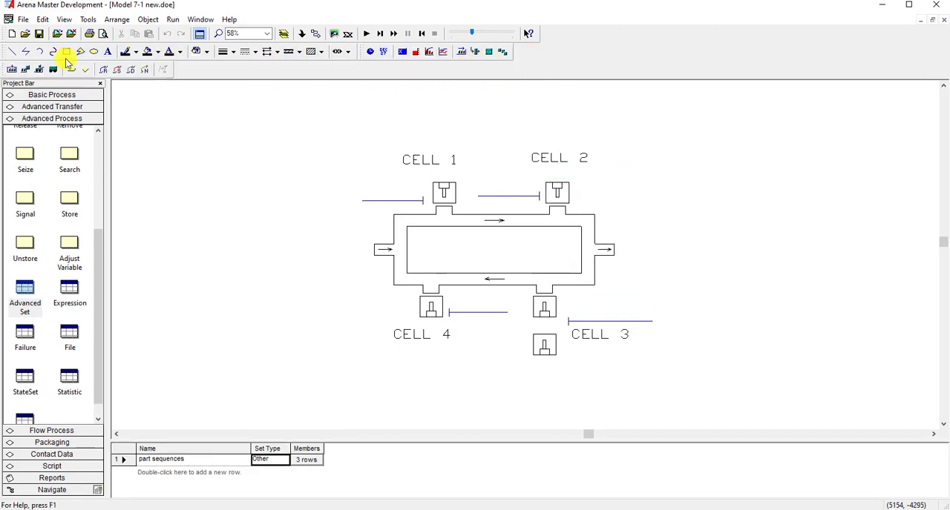
drag(6, 72, 521, 59)
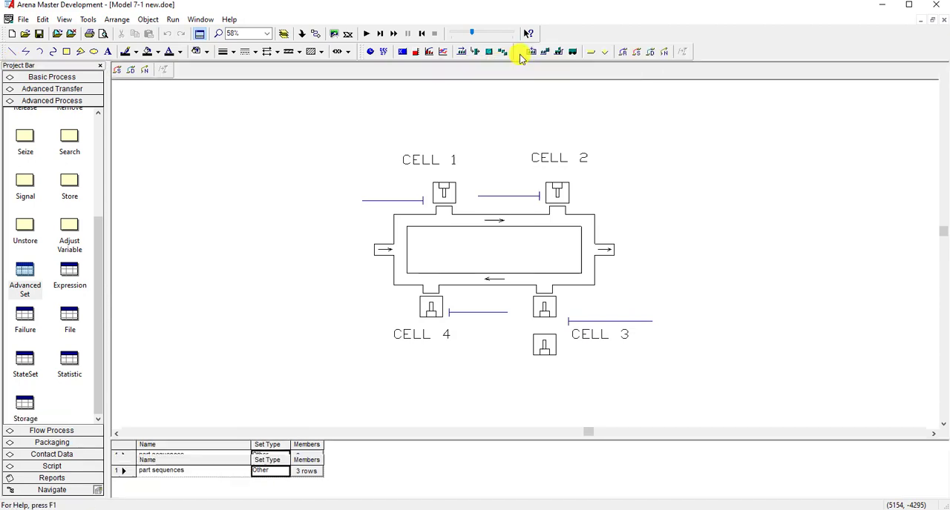
- Add an animation station for Station release at the entry arrow of the layout drawing
click(598, 53)
drag(790, 422, 713, 191)
click(774, 215)
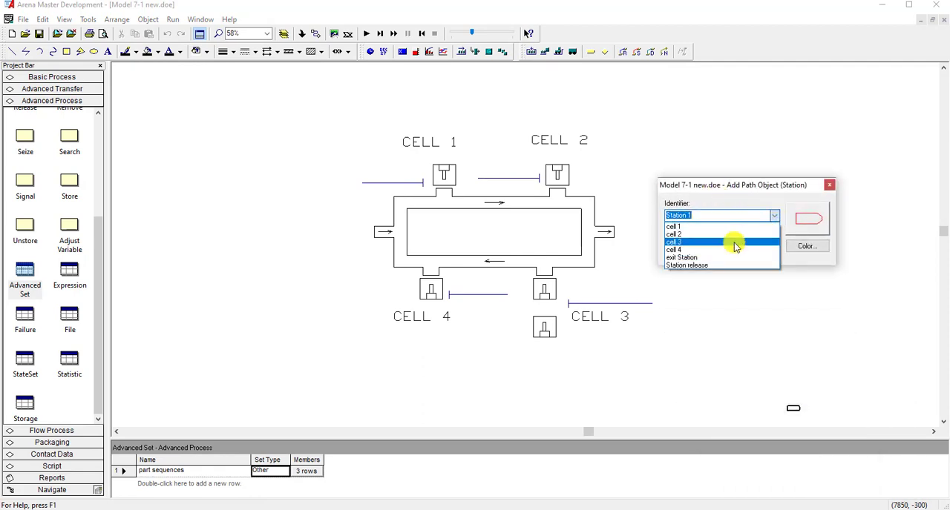
click(722, 265)
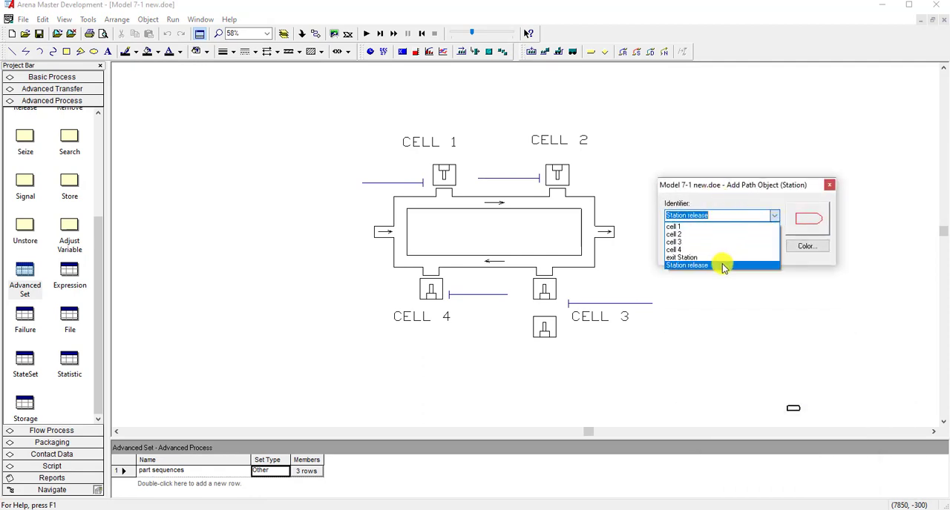
click(365, 230)
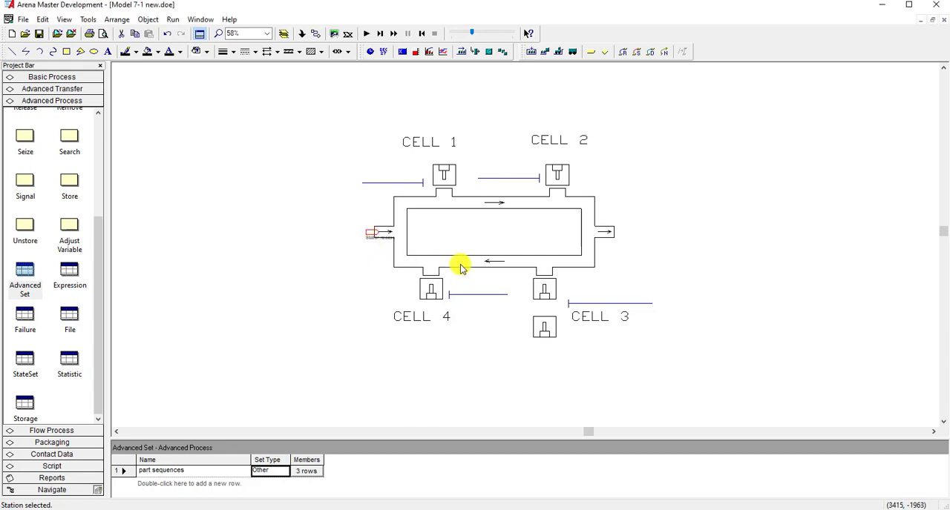
- Add an animation station for cell 1 at the loop opening below the Cell 1 machine
click(588, 54)
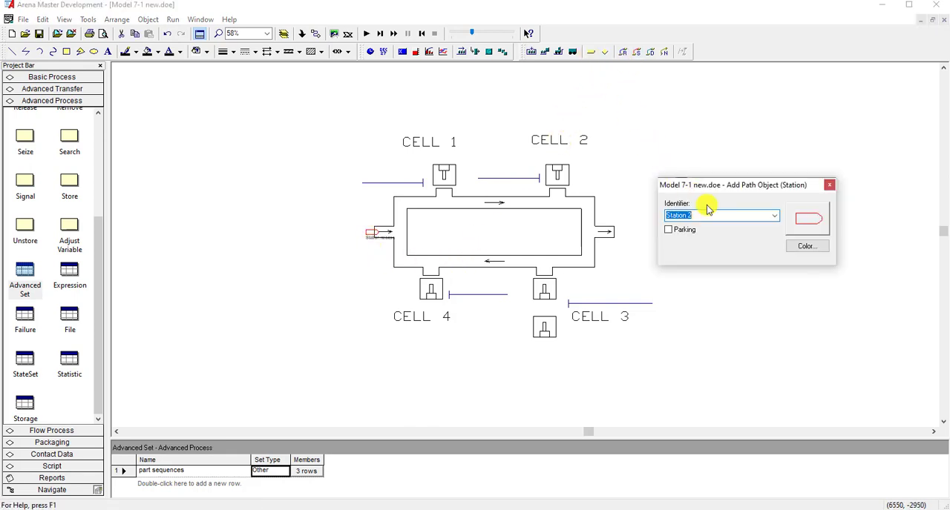
click(774, 215)
click(747, 235)
click(774, 216)
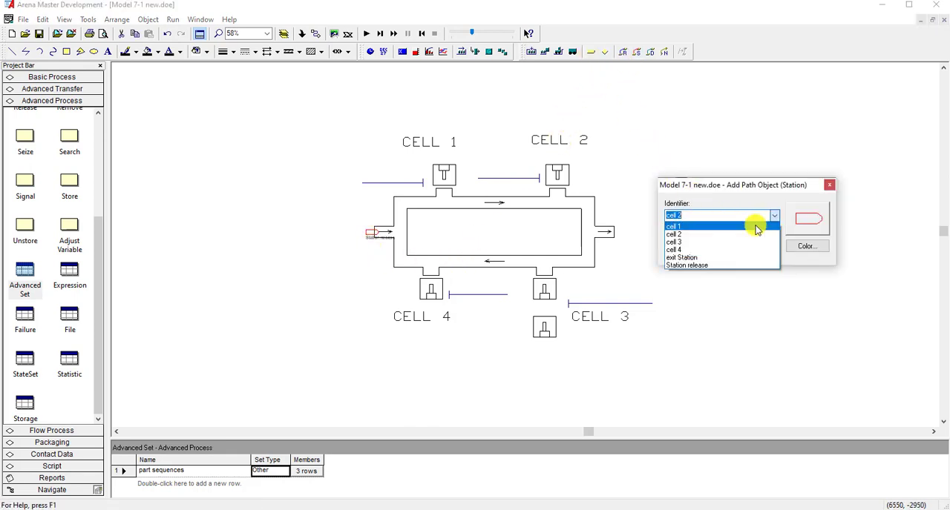
click(749, 226)
click(440, 189)
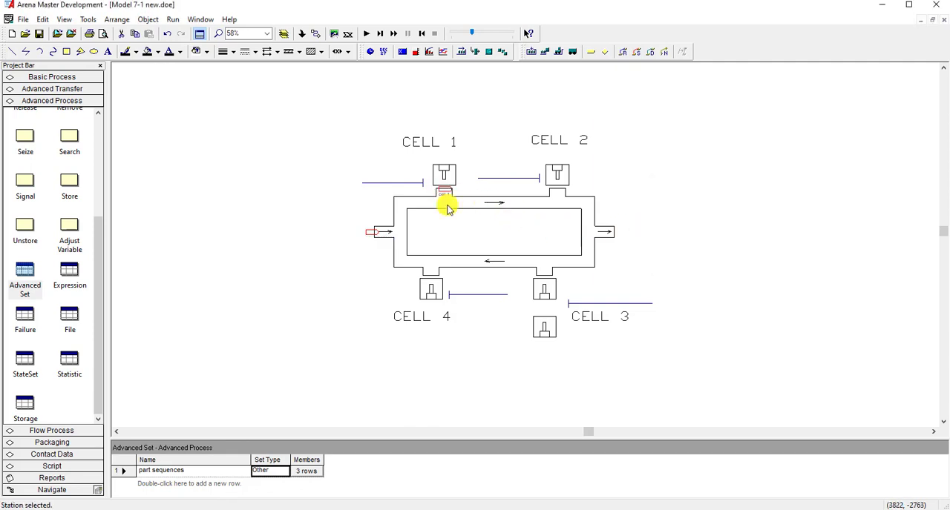
- Add an animation station for cell 2 at the loop opening below the Cell 2 machine
click(599, 56)
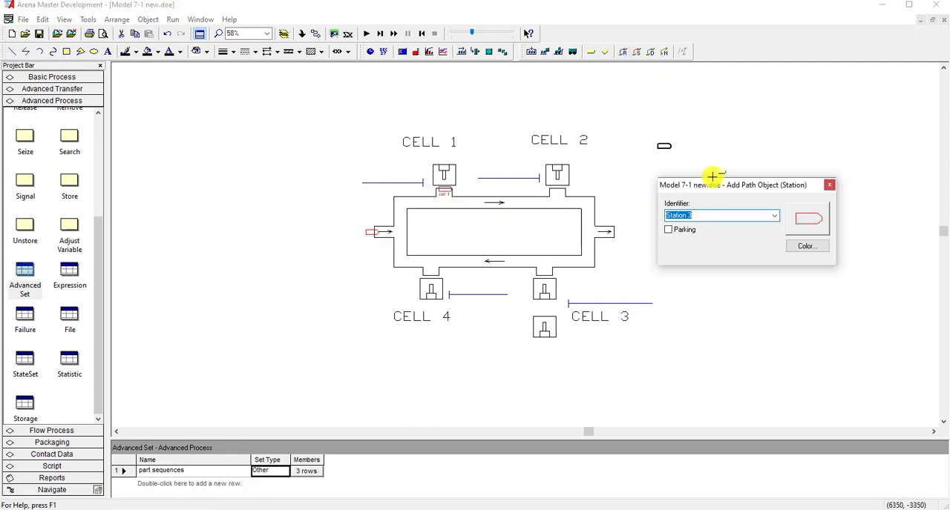
click(772, 215)
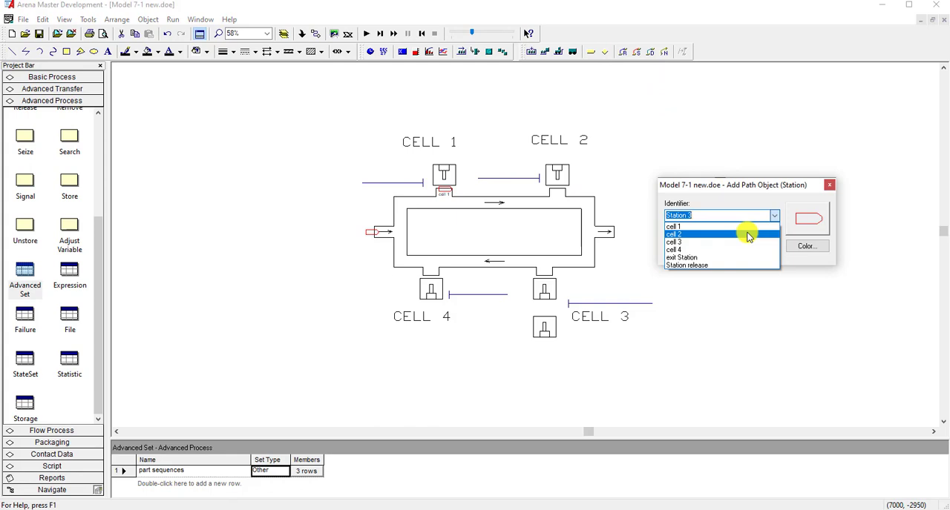
click(748, 234)
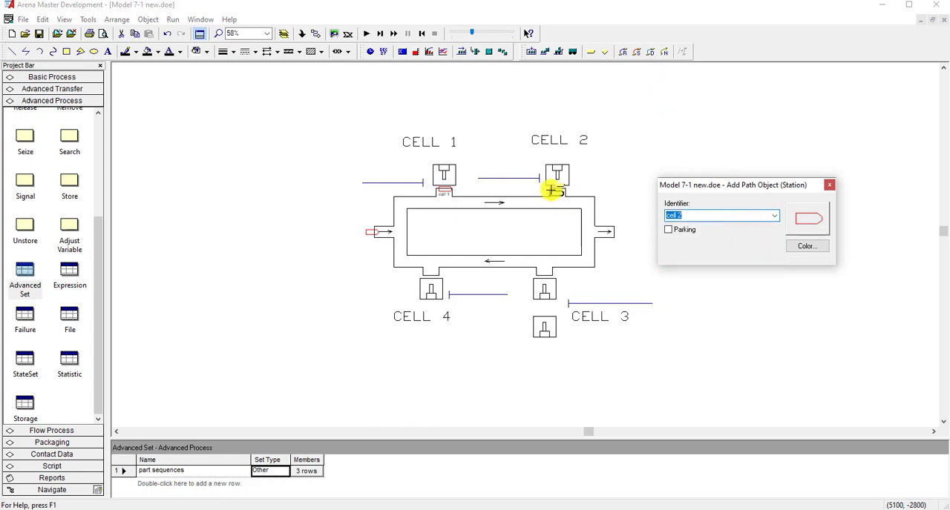
click(552, 190)
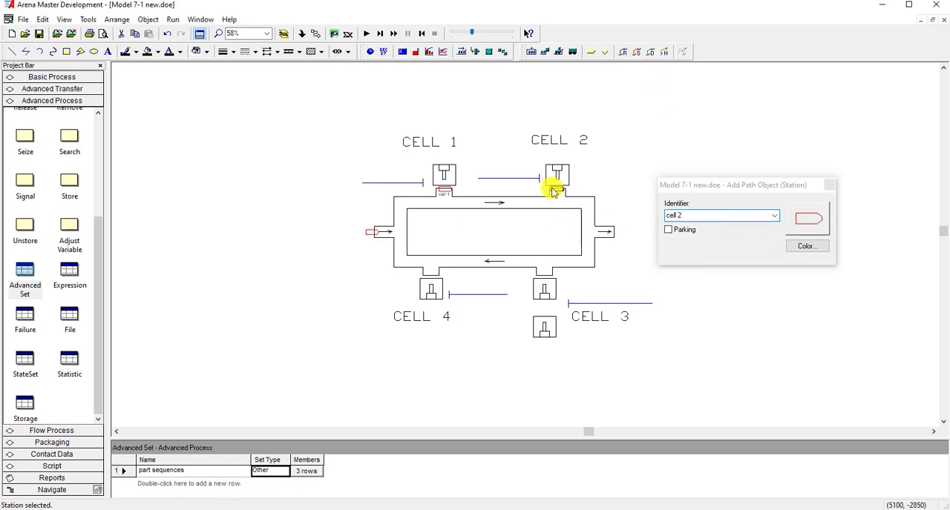
- Add an animation station for cell 3 at the loop opening above the Cell 3 machines
click(589, 56)
click(774, 216)
click(731, 240)
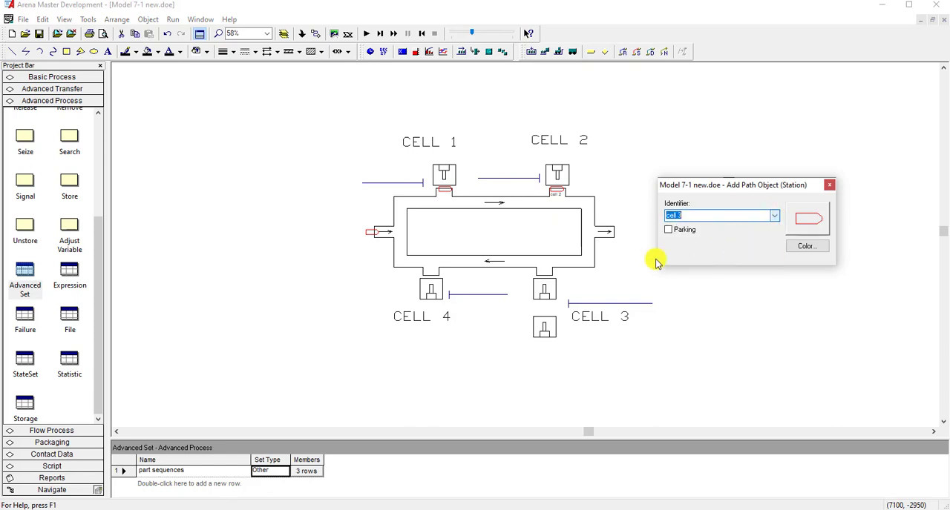
click(539, 268)
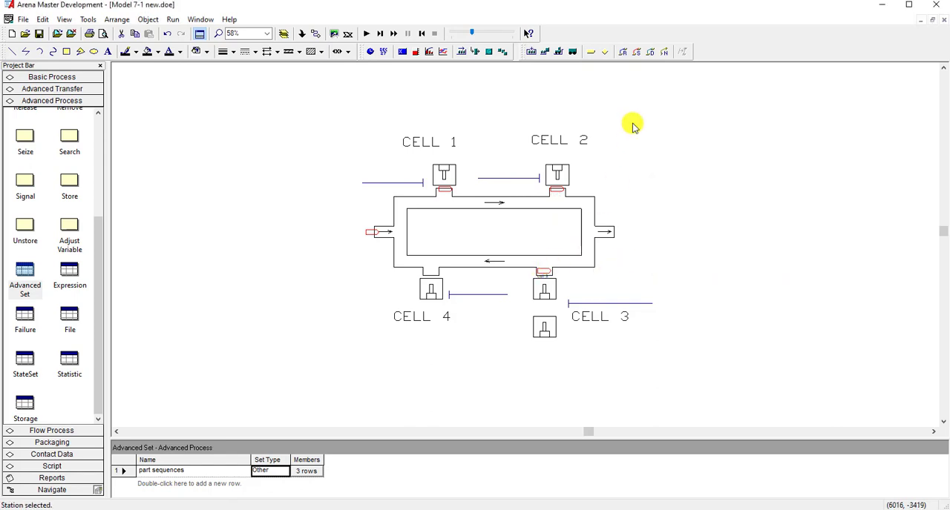
- Add an animation station for cell 4 at the loop opening above the Cell 4 machine
click(592, 53)
click(774, 216)
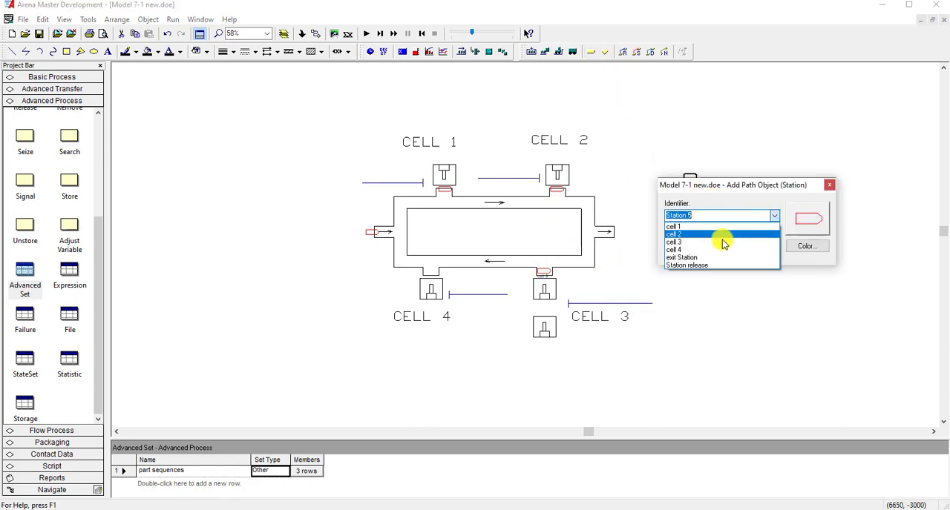
click(665, 247)
click(423, 268)
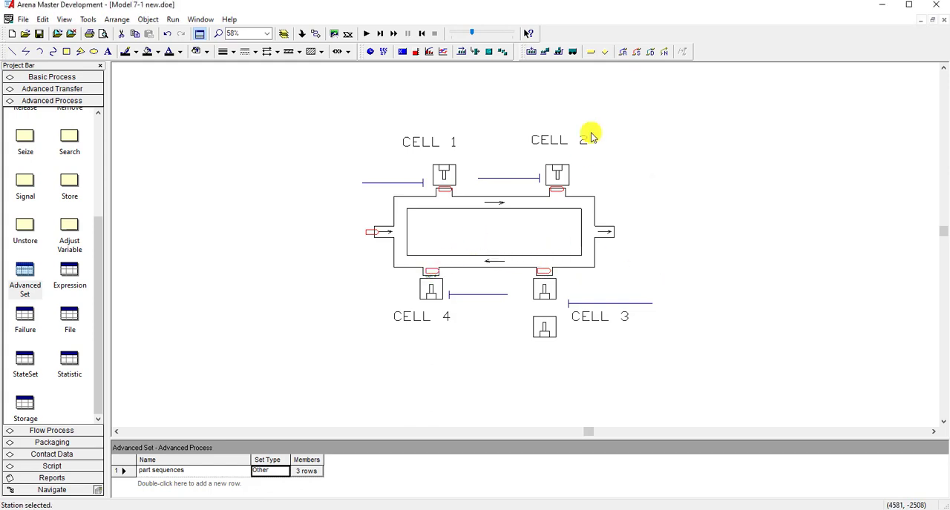
- Add an animation station for exit Station at the exit arrow of the layout drawing
click(592, 54)
click(772, 216)
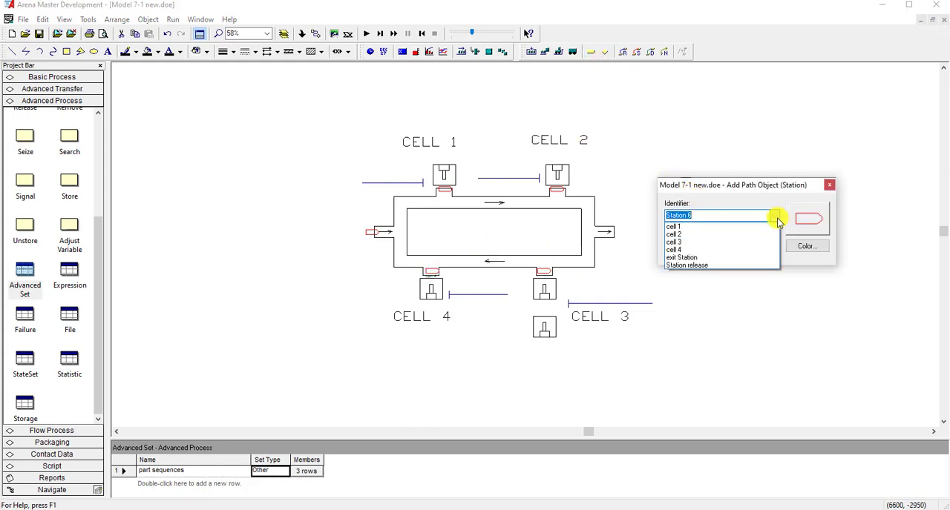
click(684, 259)
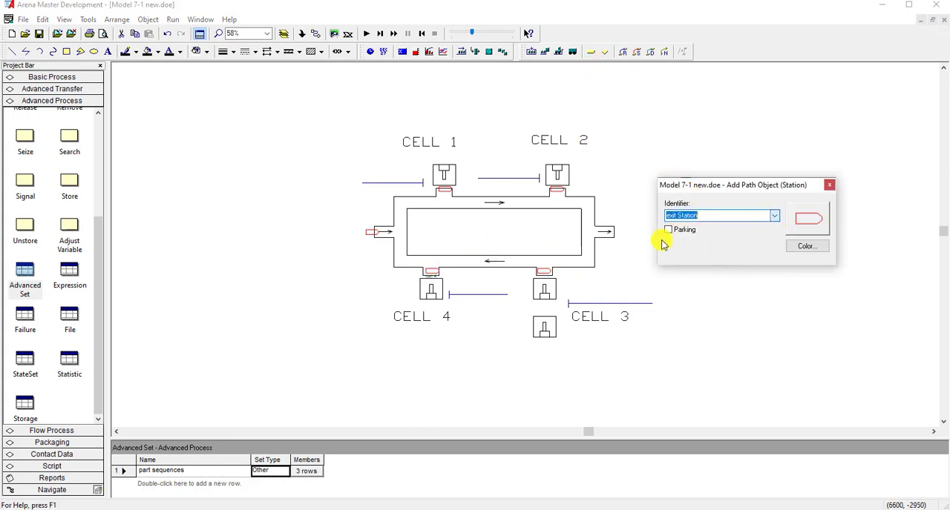
click(605, 231)
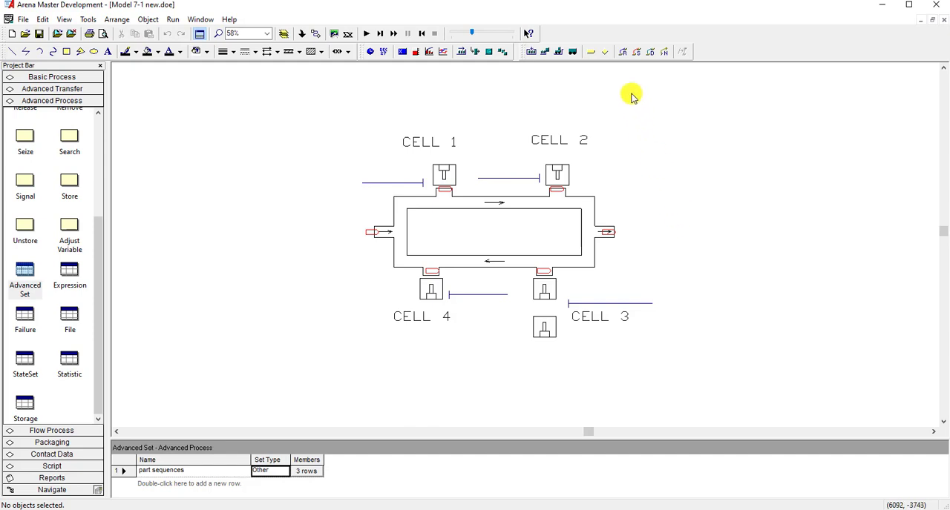
- Consult the part routing table in the lecture slides and draw a route along the aisle from Station release to cell 1
click(623, 51)
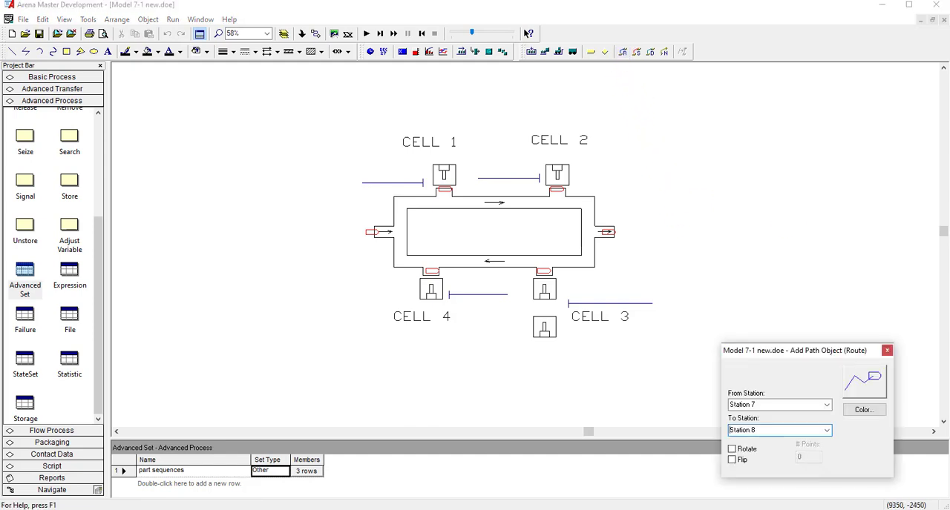
drag(949, 74, 530, 108)
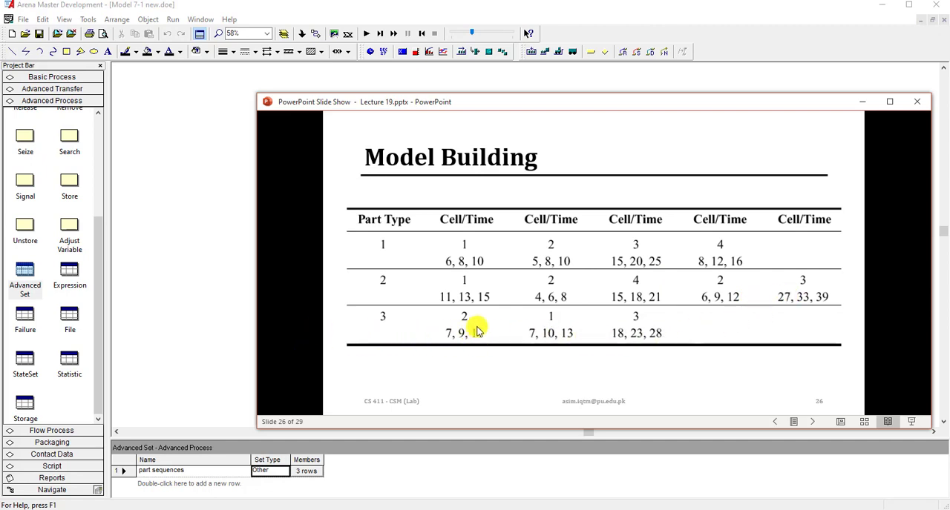
drag(587, 103, 949, 103)
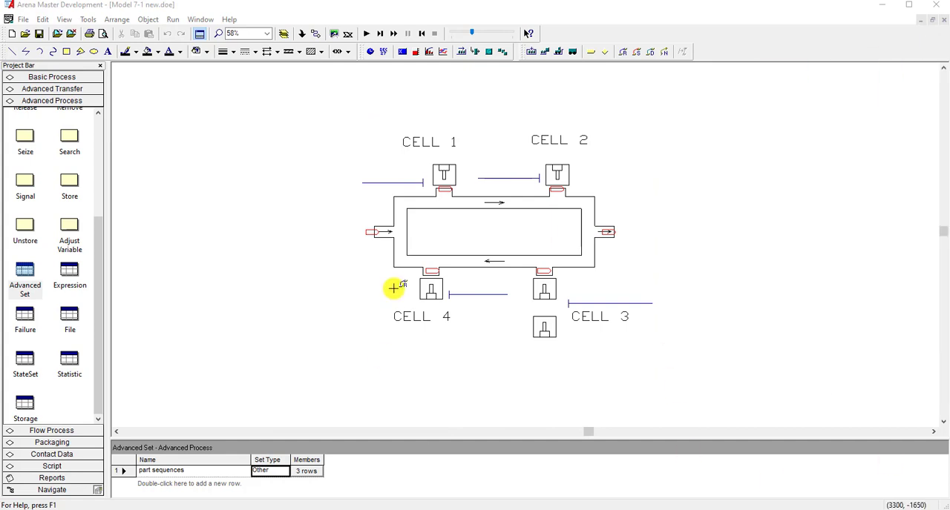
click(369, 232)
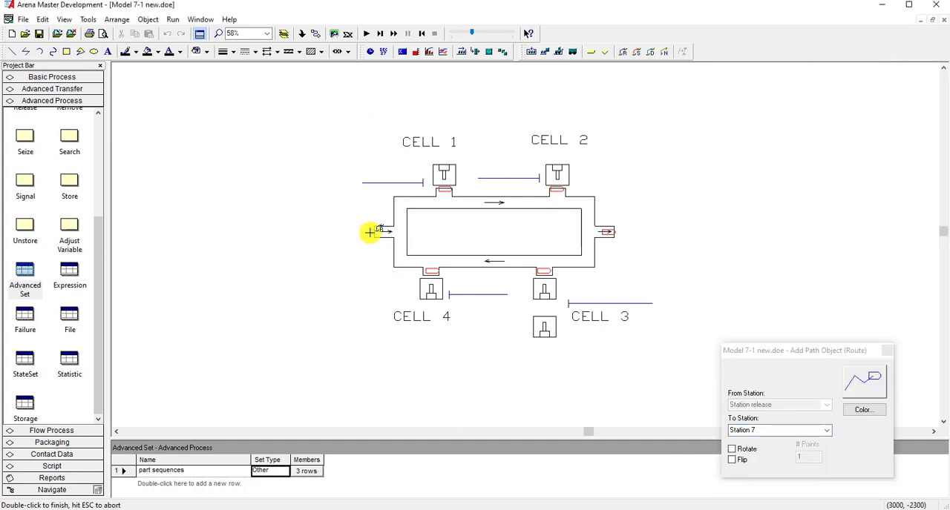
click(400, 203)
click(440, 202)
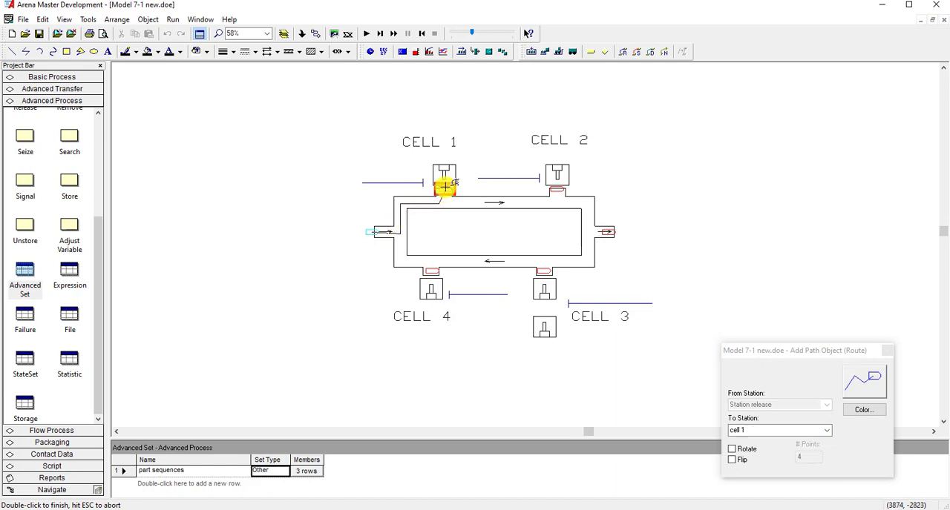
double_click(445, 189)
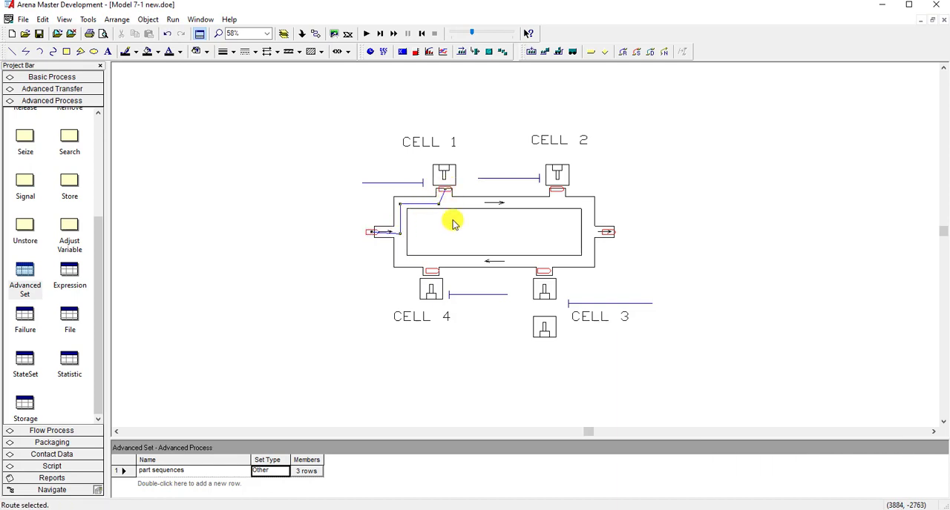
- Draw a route along the upper aisle from the cell 1 station to the cell 2 station
click(624, 53)
click(445, 190)
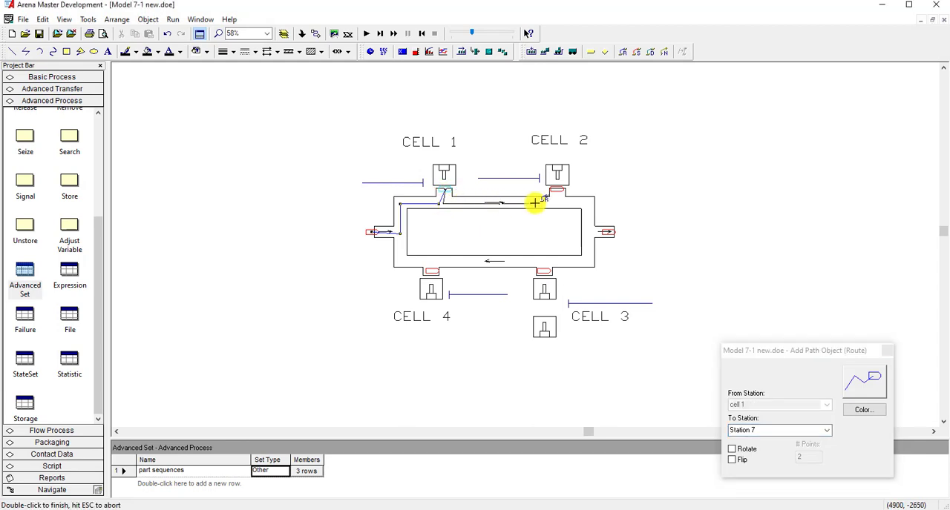
click(556, 186)
double_click(557, 186)
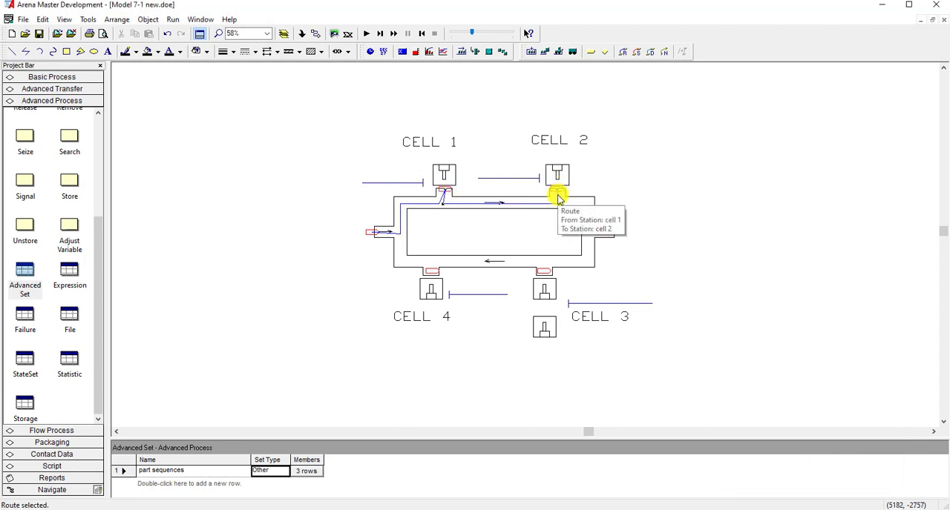
- Draw a route from the cell 2 station around the right end of the loop to the cell 3 station
click(623, 51)
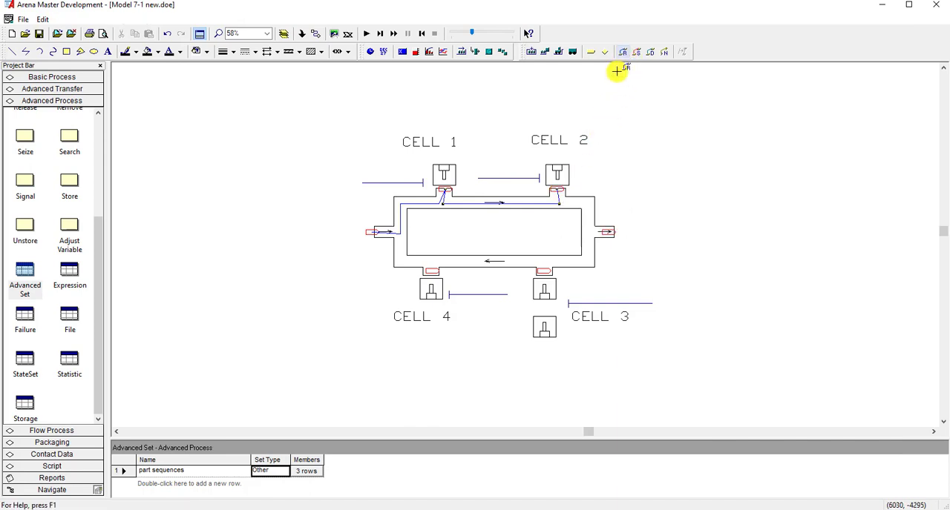
click(557, 187)
click(558, 203)
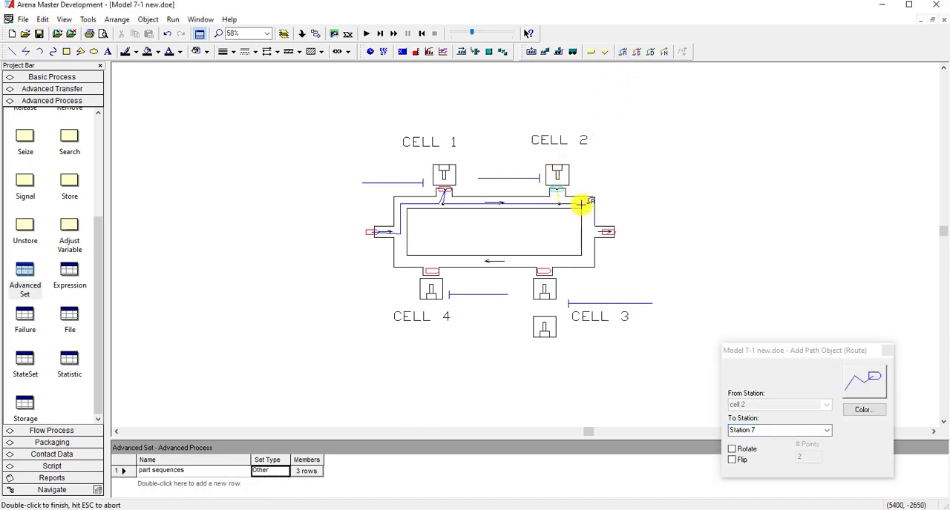
click(586, 266)
click(543, 266)
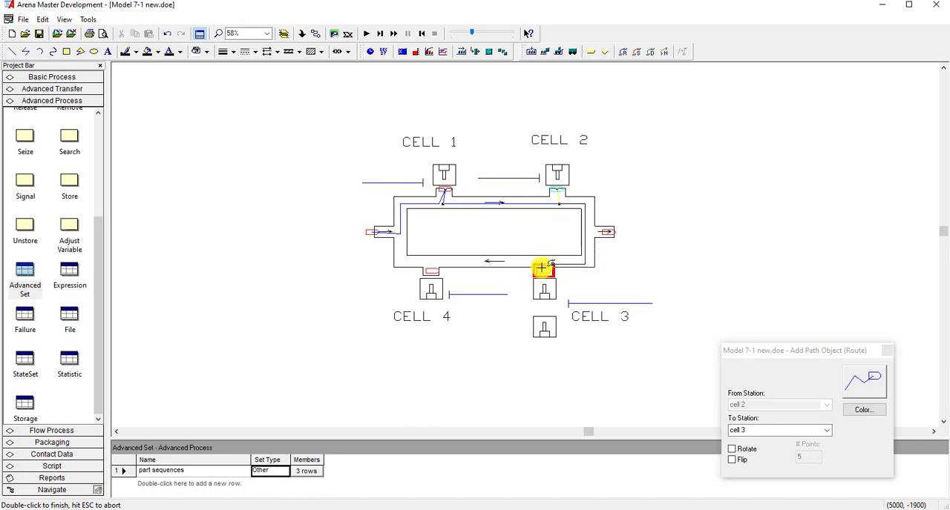
- Draw a route along the lower aisle from the cell 3 station to the cell 4 station
click(625, 52)
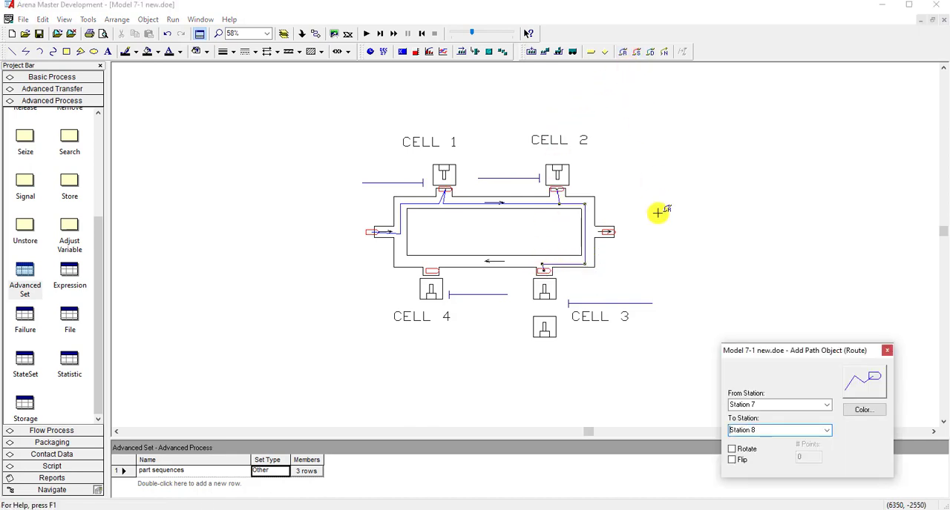
click(542, 272)
click(543, 262)
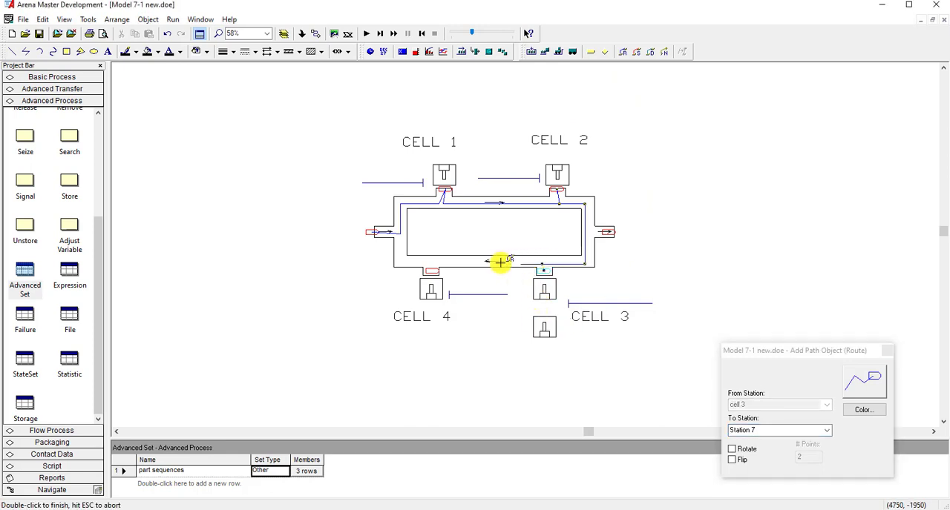
click(431, 269)
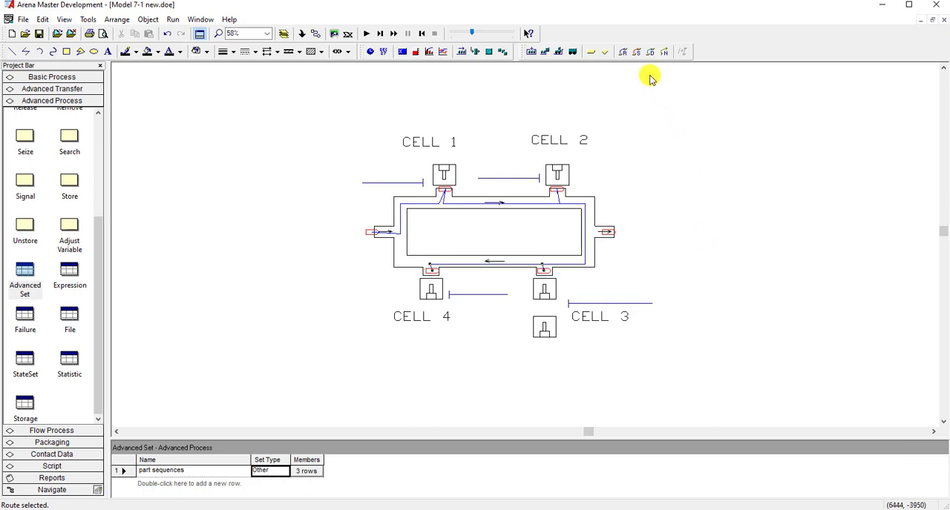
- Draw a route from the cell 4 station clockwise around the loop, through the left and upper aisles, to exit Station
click(623, 52)
click(431, 267)
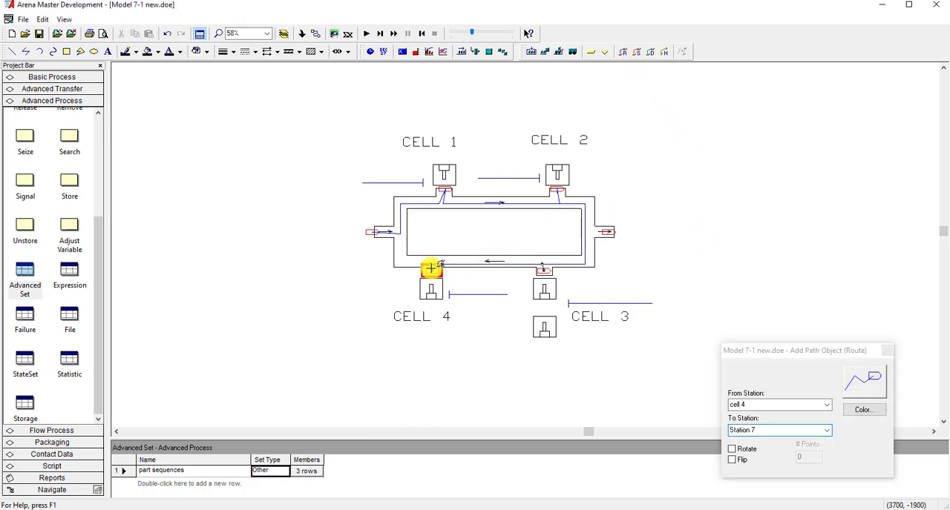
click(431, 262)
click(402, 259)
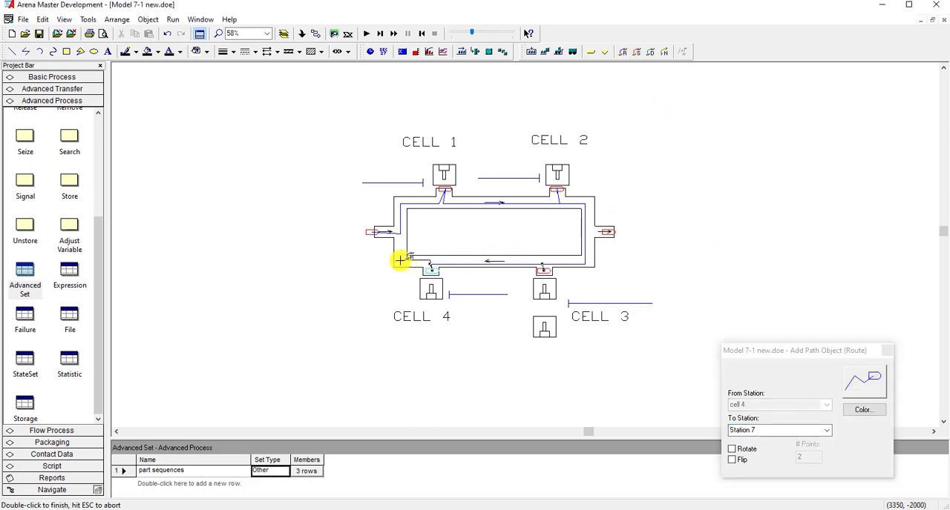
click(400, 200)
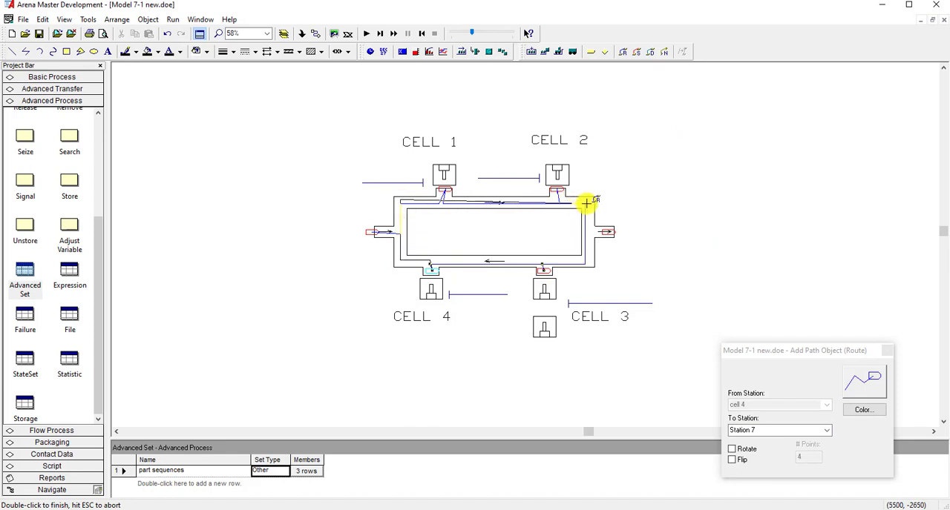
click(585, 202)
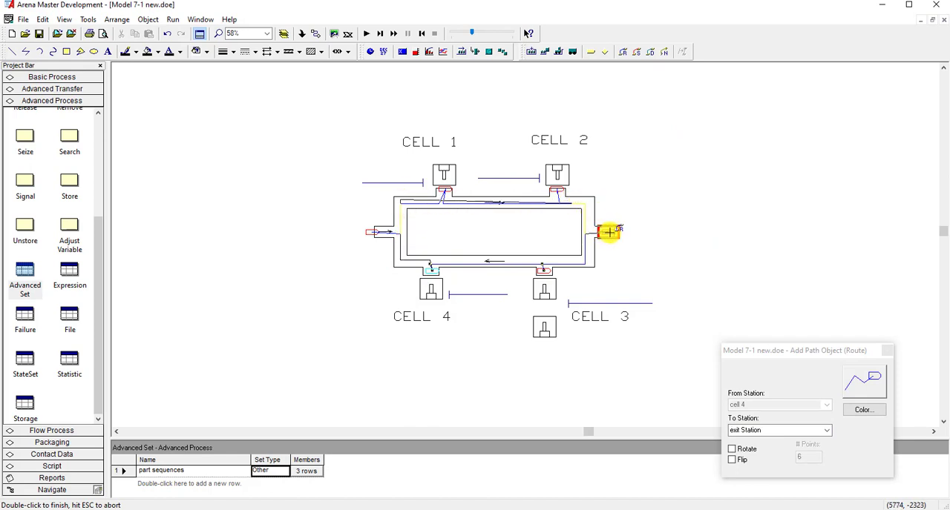
click(611, 232)
click(702, 242)
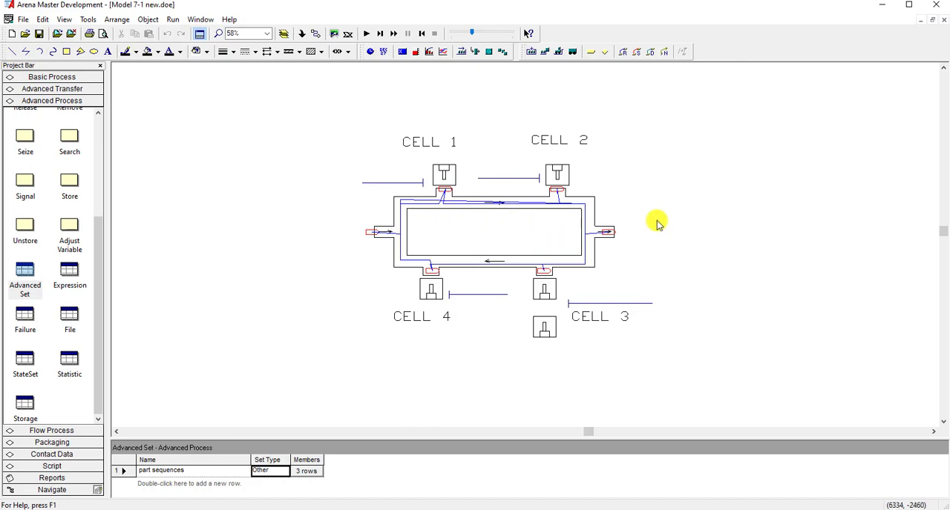
- Consult the part routing table in the PowerPoint lecture slides for the cell sequence of each part type
drag(949, 35, 640, 58)
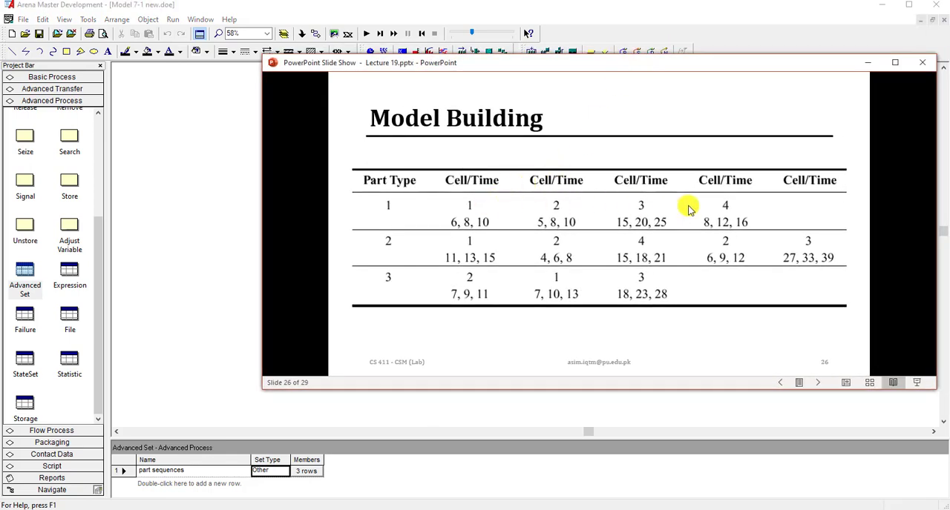
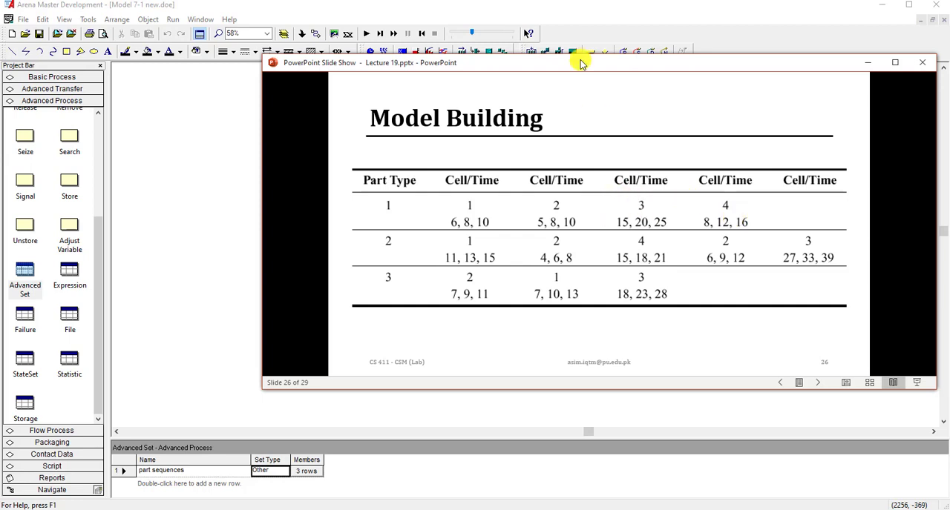
- Draw a route path from the cell 2 station clockwise around the loop's right side to the cell 4 station
drag(585, 69, 949, 59)
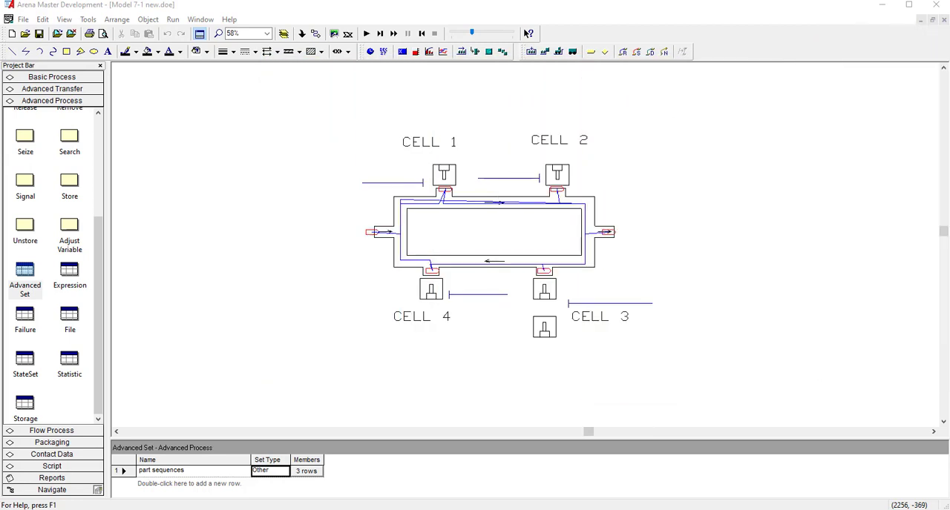
click(621, 53)
click(556, 189)
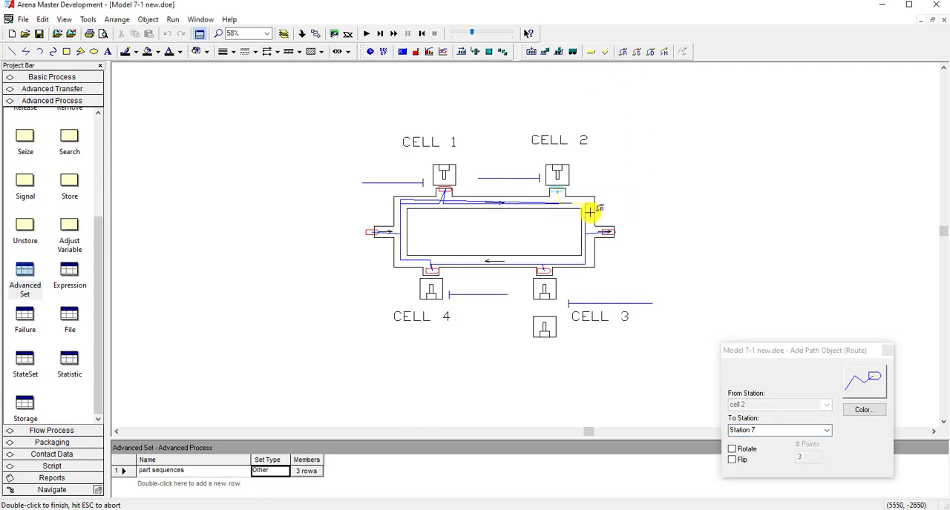
click(588, 262)
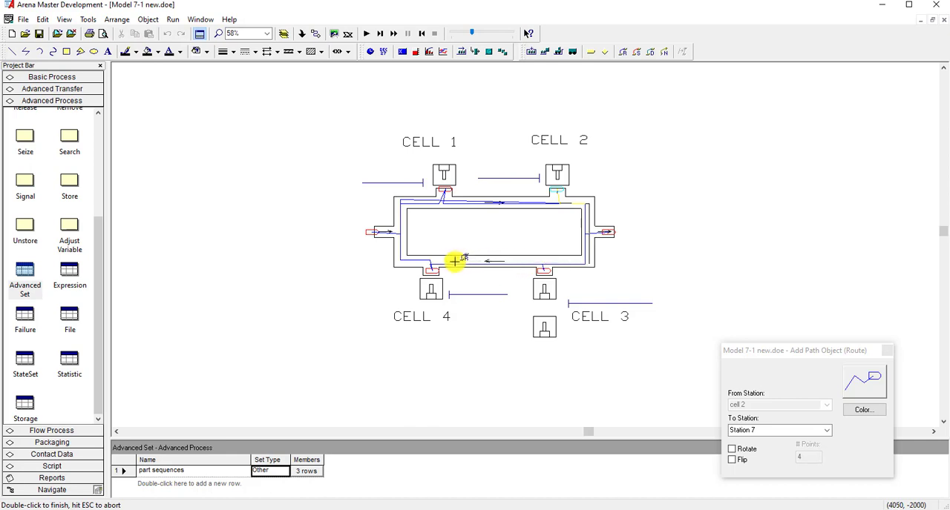
double_click(429, 267)
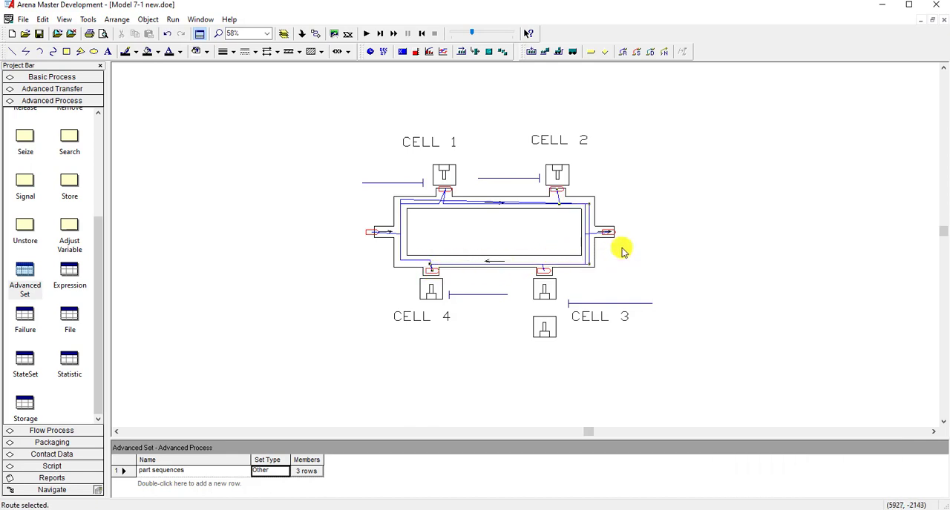
- Draw a route path from the cell 4 station up the loop's left side and along its upper lane to the cell 2 station
click(623, 51)
click(430, 265)
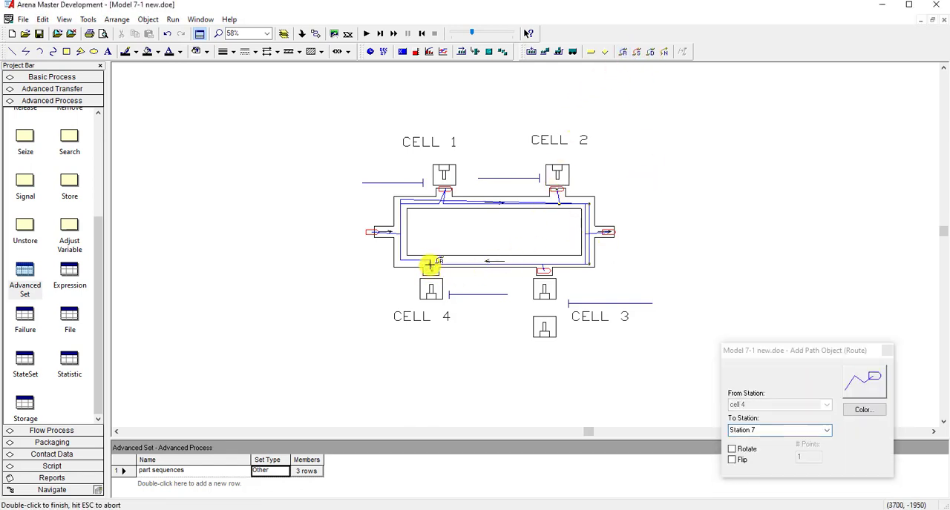
click(429, 261)
click(396, 260)
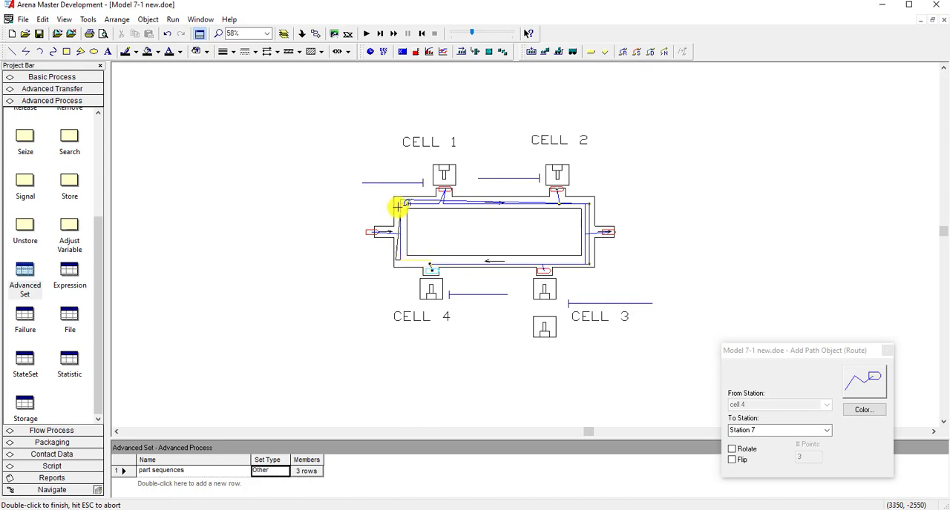
double_click(558, 194)
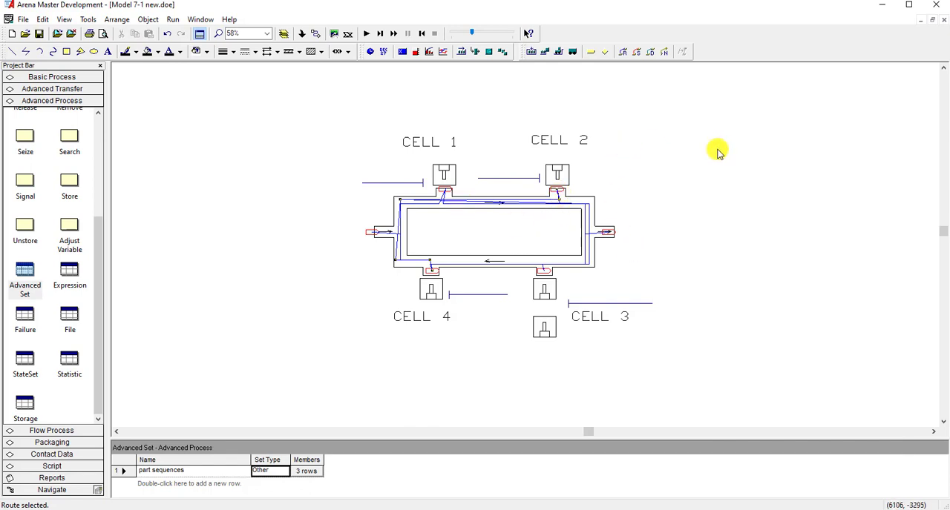
- Consult the part sequence table and draw a route path from cell 2 clockwise around the loop to the cell 1 station
drag(949, 49, 425, 67)
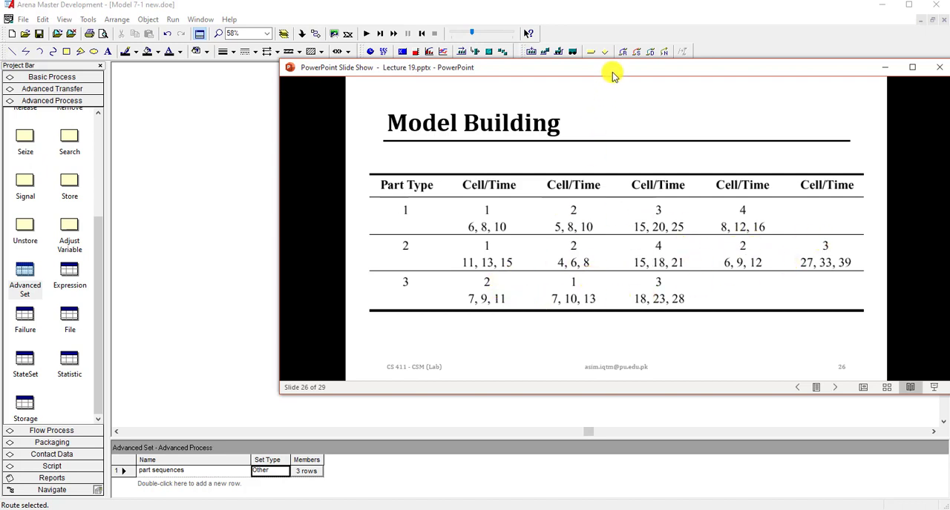
drag(610, 68, 949, 69)
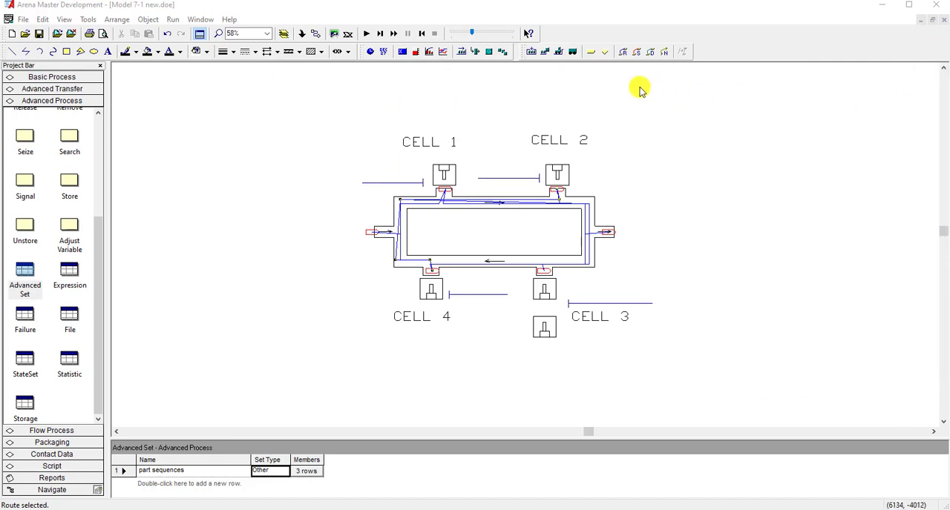
click(625, 51)
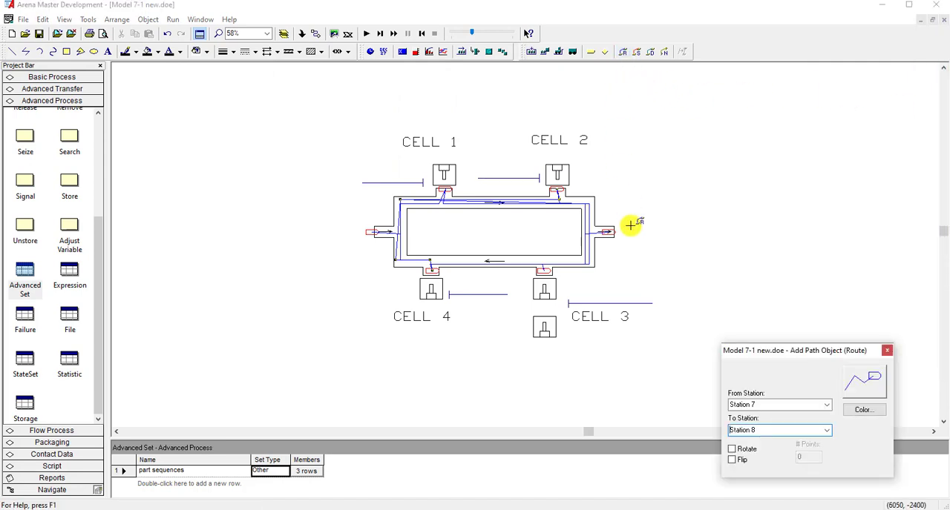
click(557, 191)
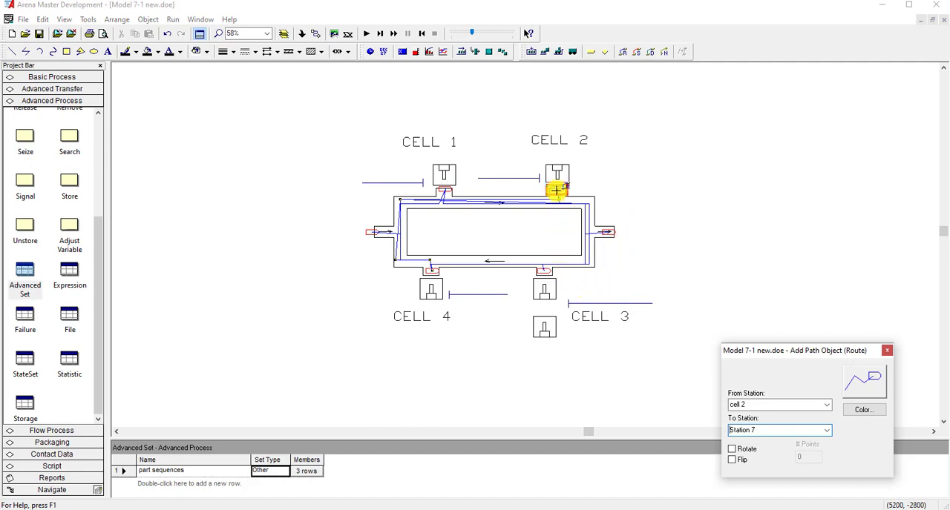
click(557, 199)
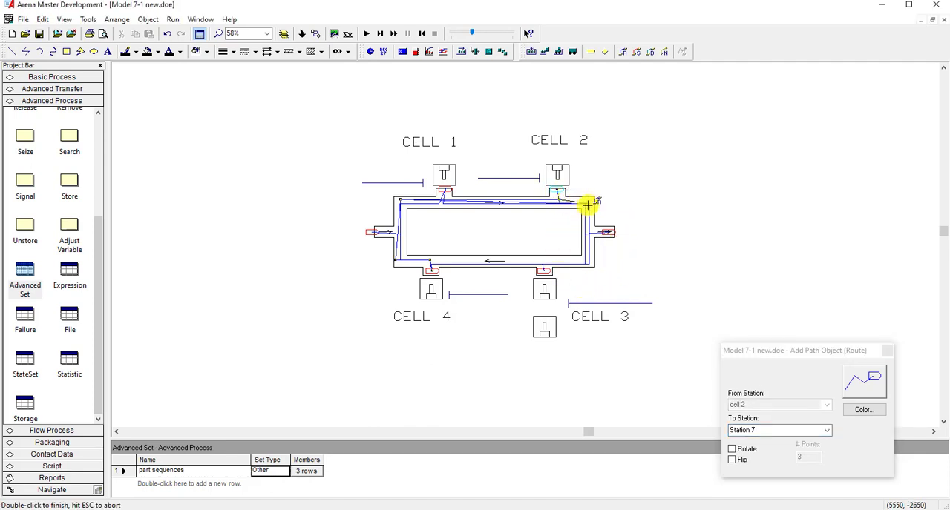
click(588, 261)
click(396, 263)
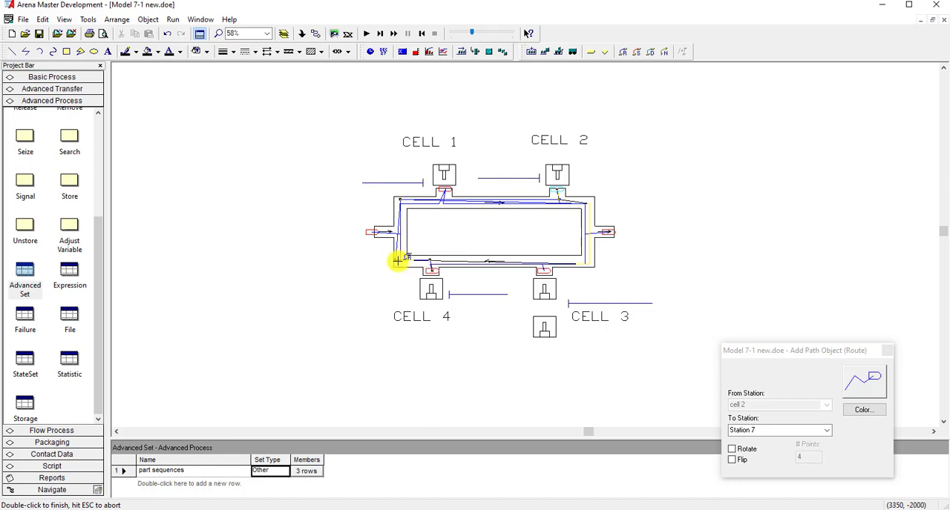
click(400, 201)
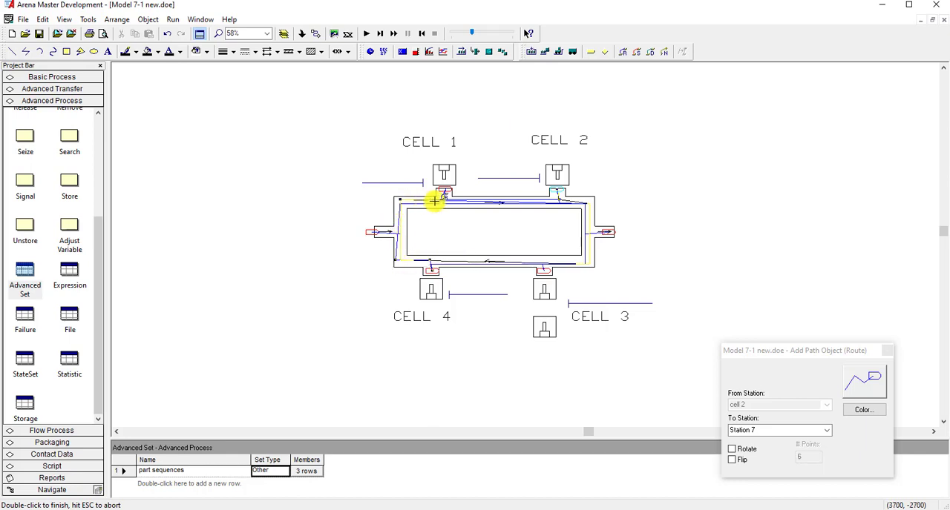
click(444, 189)
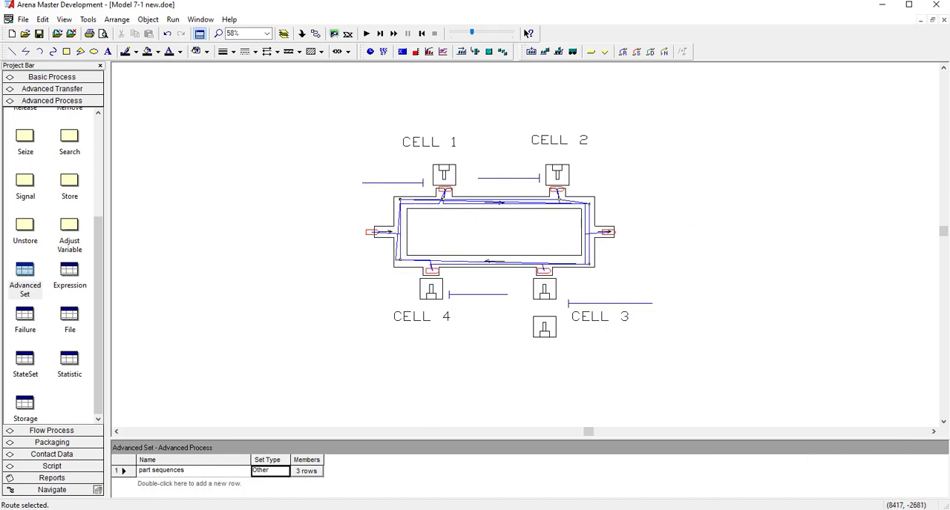
- Consult the part sequence table and draw a route path from cell 1 clockwise along the loop to the cell 3 station
drag(949, 54, 451, 75)
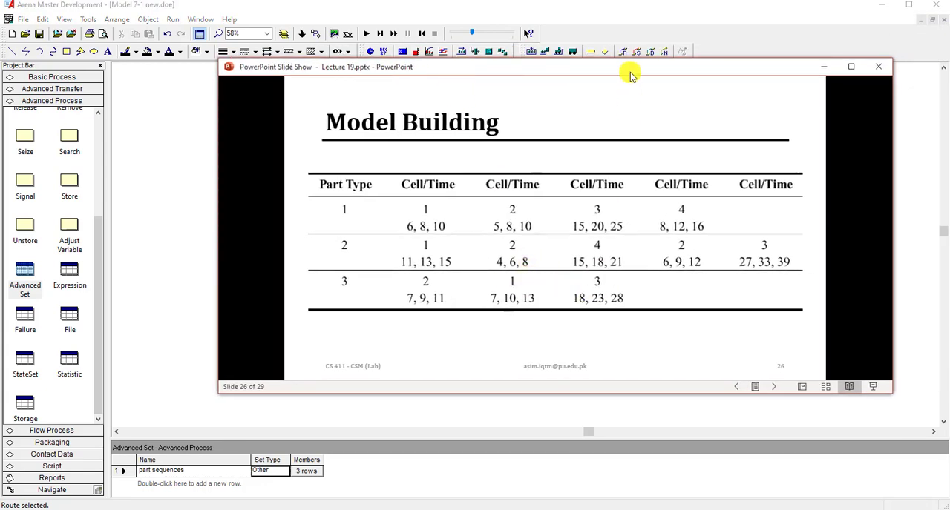
drag(630, 75, 647, 91)
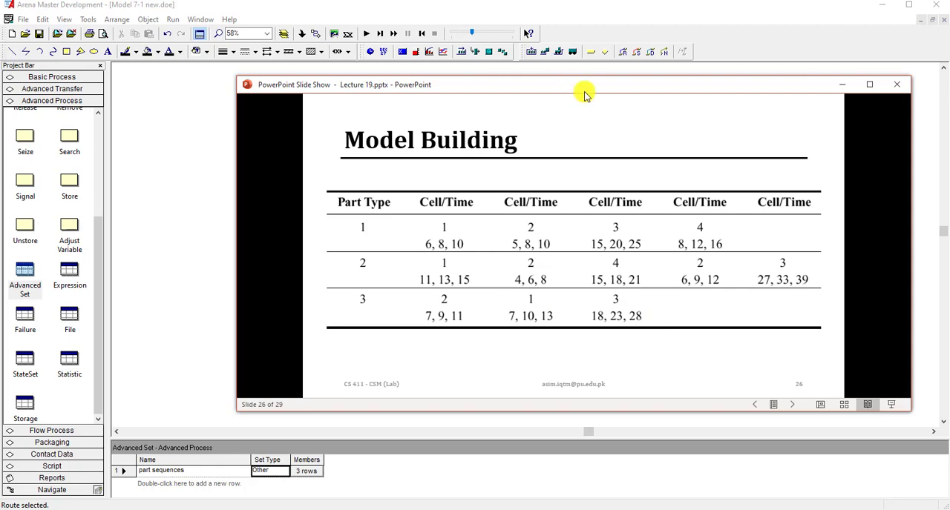
drag(583, 91, 948, 99)
click(622, 52)
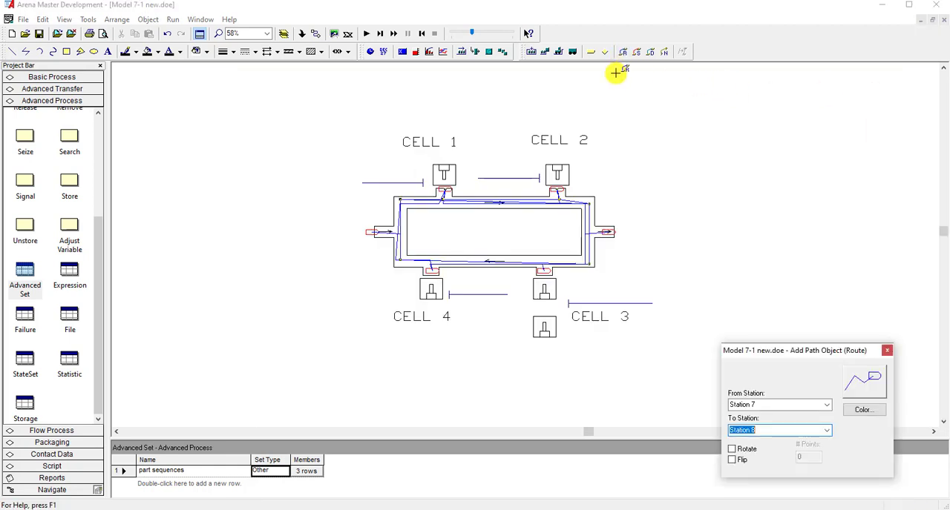
click(448, 191)
click(441, 203)
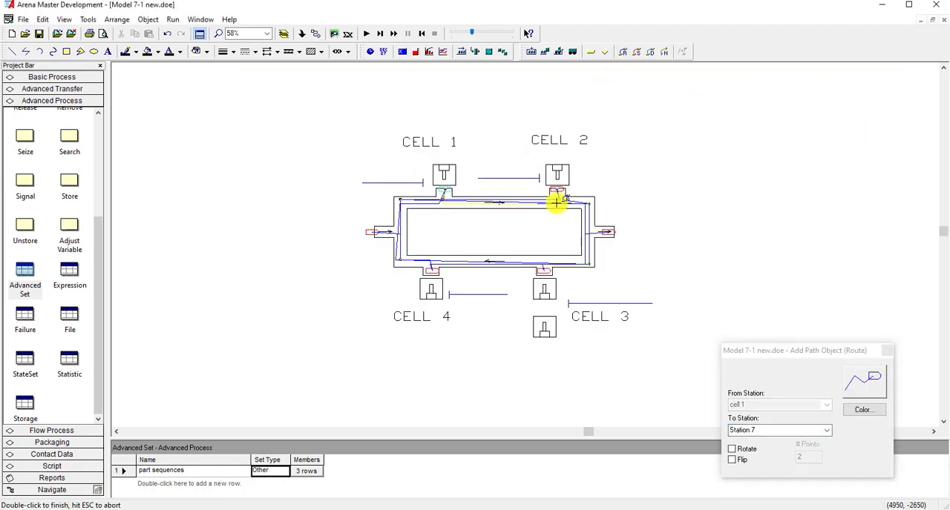
click(587, 203)
click(589, 262)
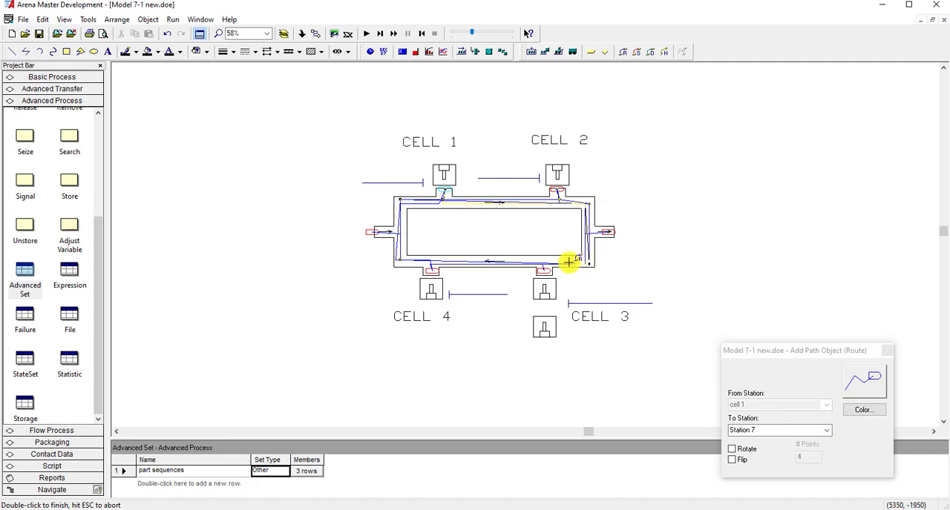
click(545, 265)
double_click(546, 270)
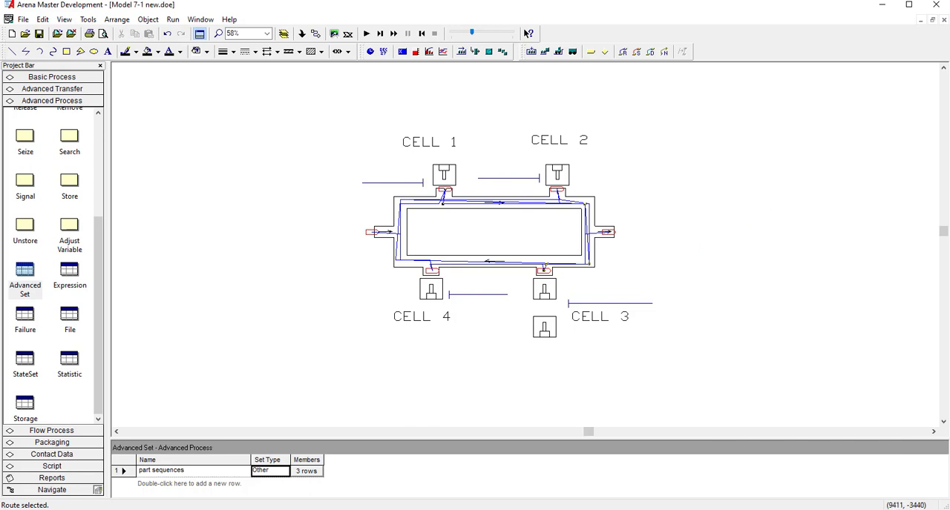
- Draw a route path from cell 3 clockwise around the loop to the exit station on the right, and save the model
drag(949, 67, 333, 79)
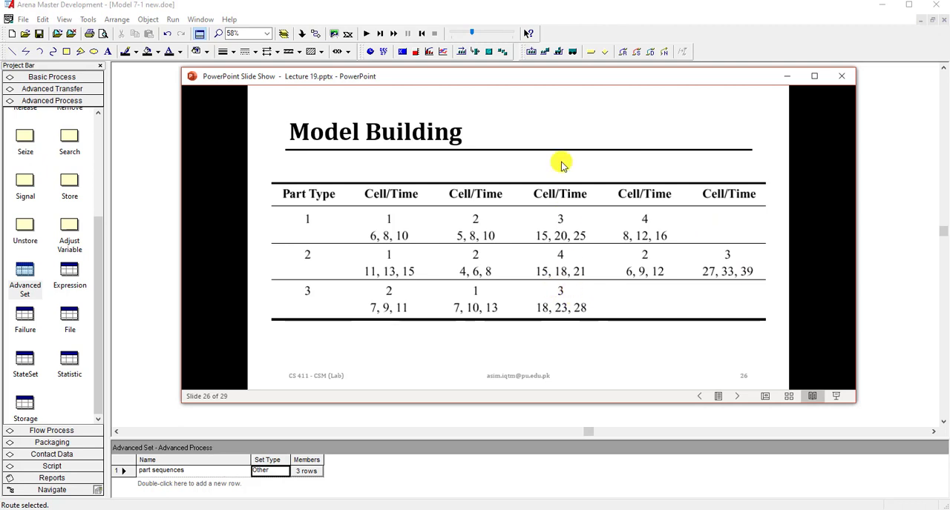
drag(562, 79, 949, 79)
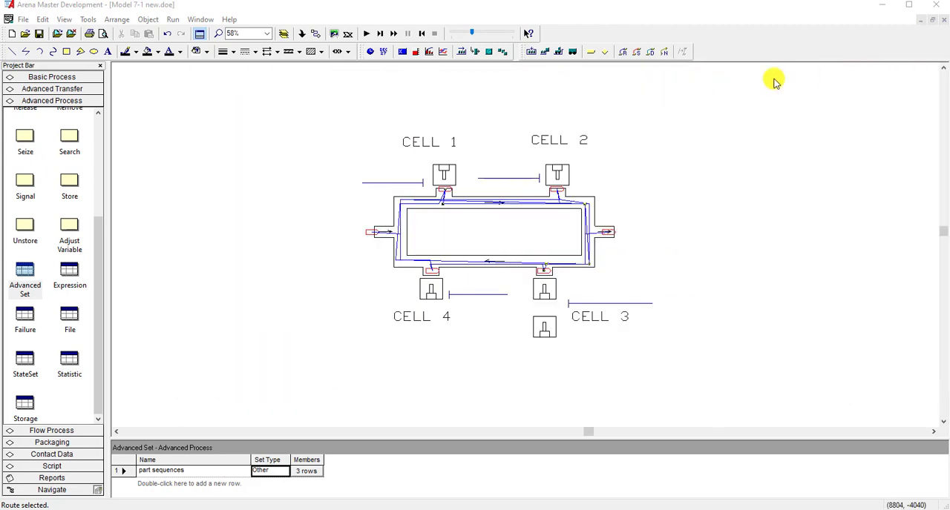
click(623, 53)
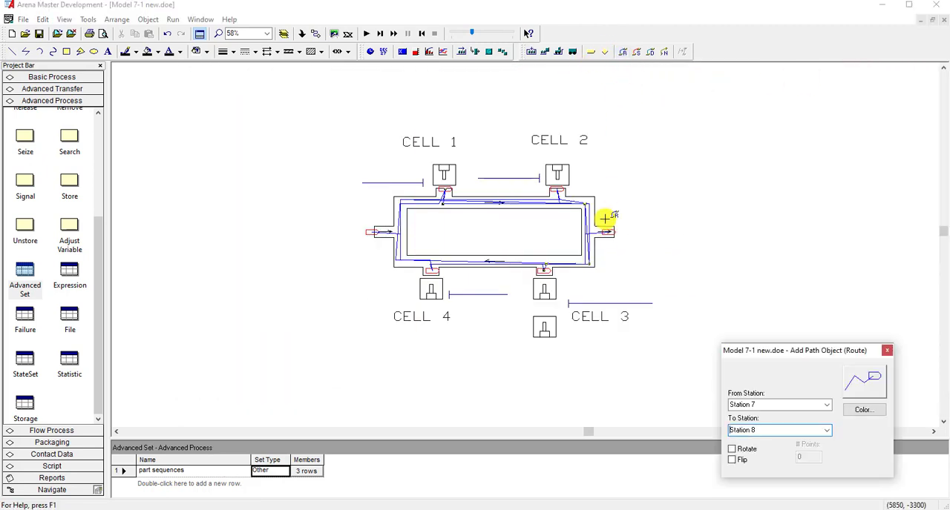
click(544, 269)
click(544, 261)
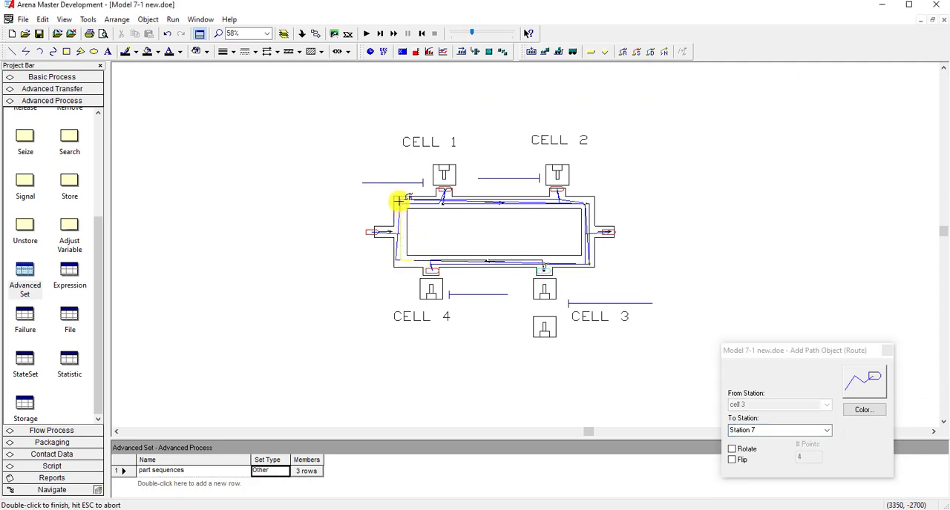
click(585, 201)
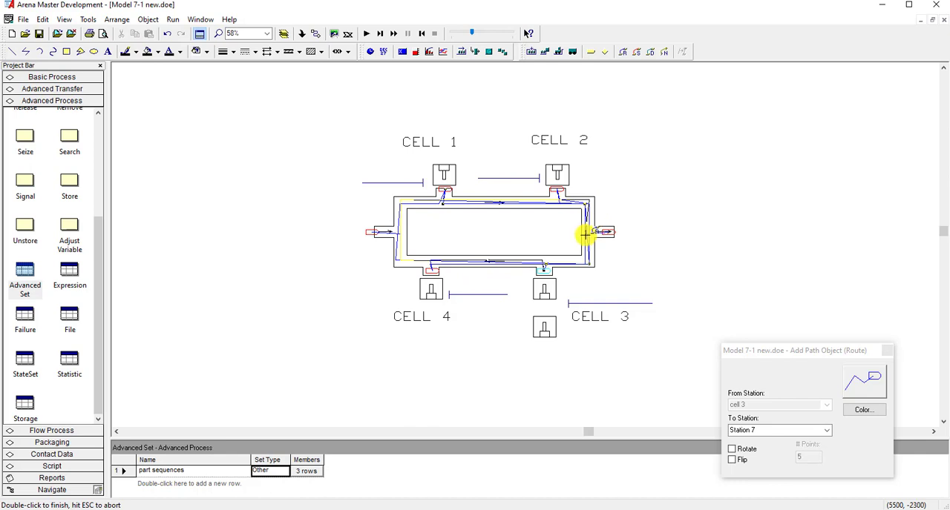
click(608, 231)
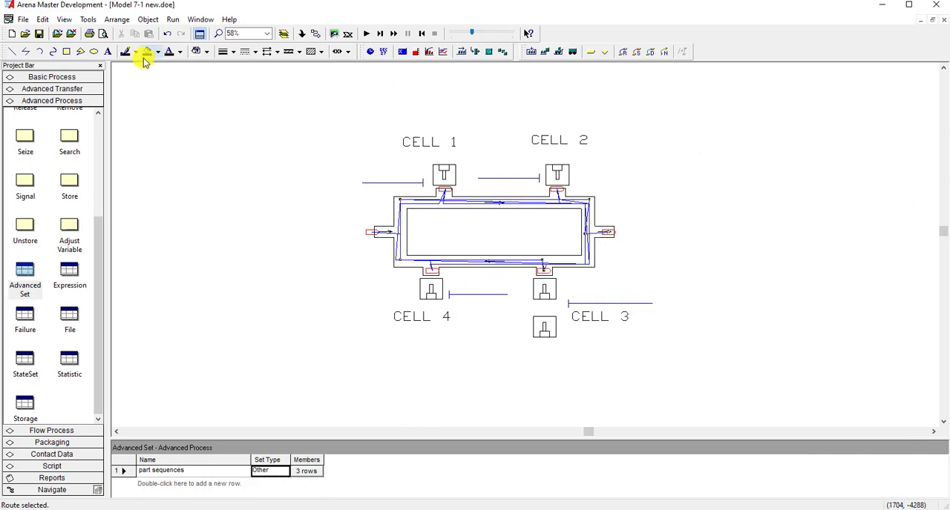
click(42, 36)
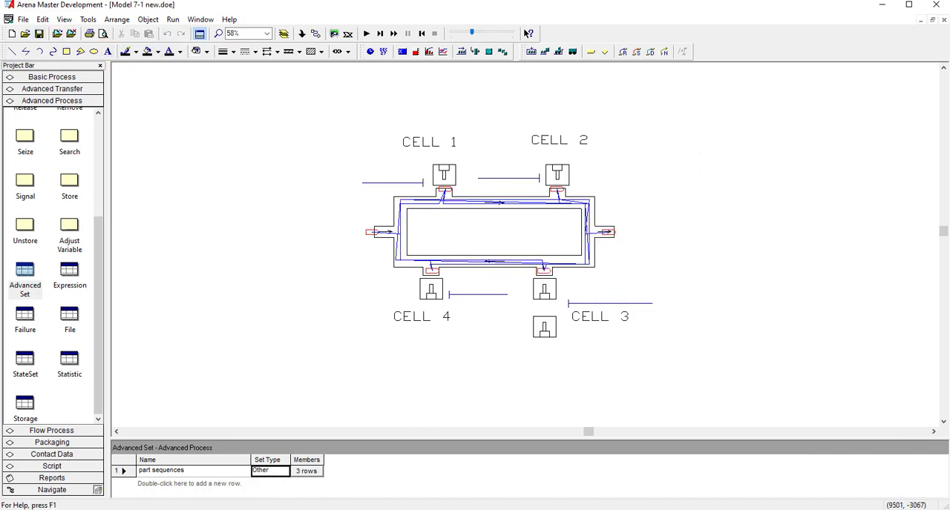
- Draw a route path from the Station release marker up the loop's left side and along its upper lane to cell 2, then recheck the sequence table
drag(948, 71, 328, 83)
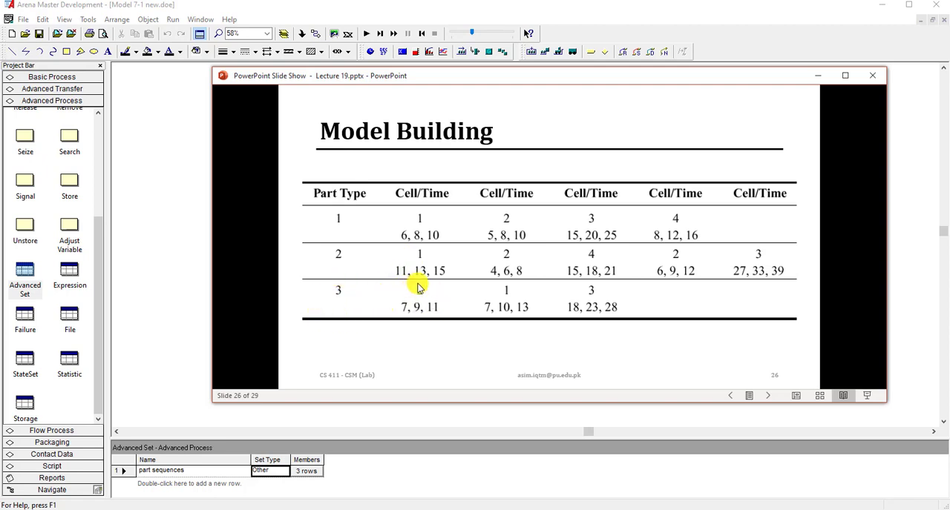
drag(487, 83, 949, 74)
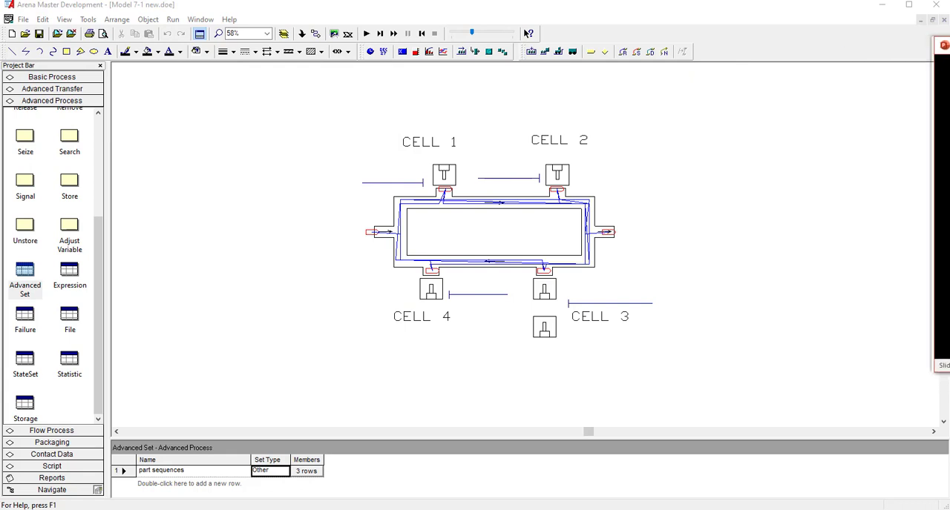
click(625, 52)
click(368, 233)
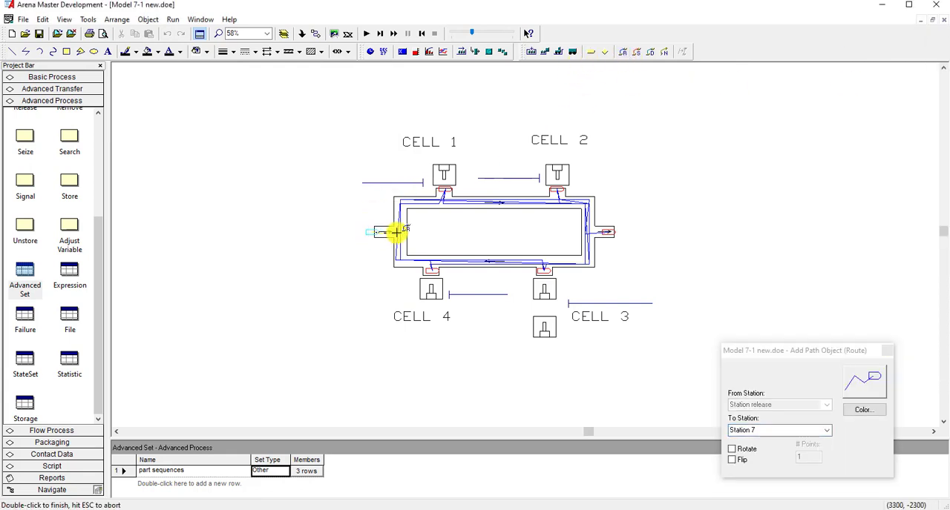
click(397, 232)
click(398, 199)
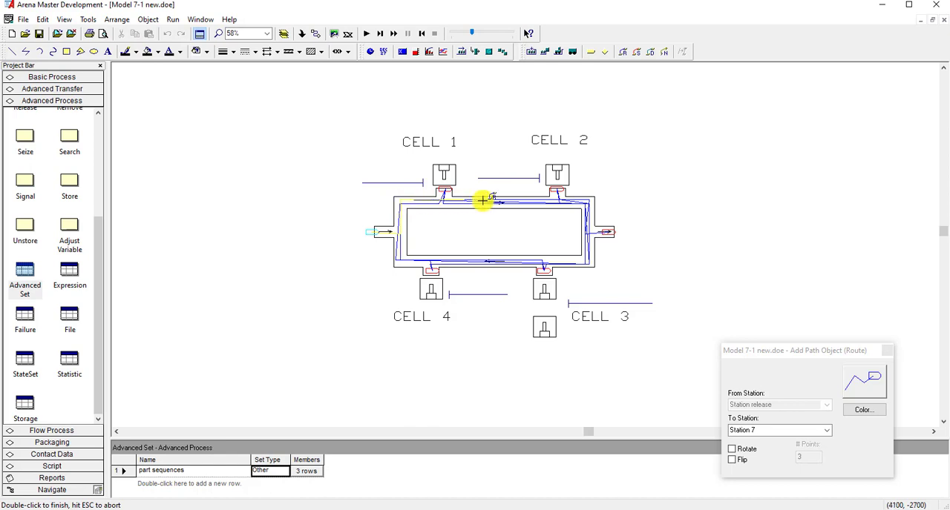
click(557, 196)
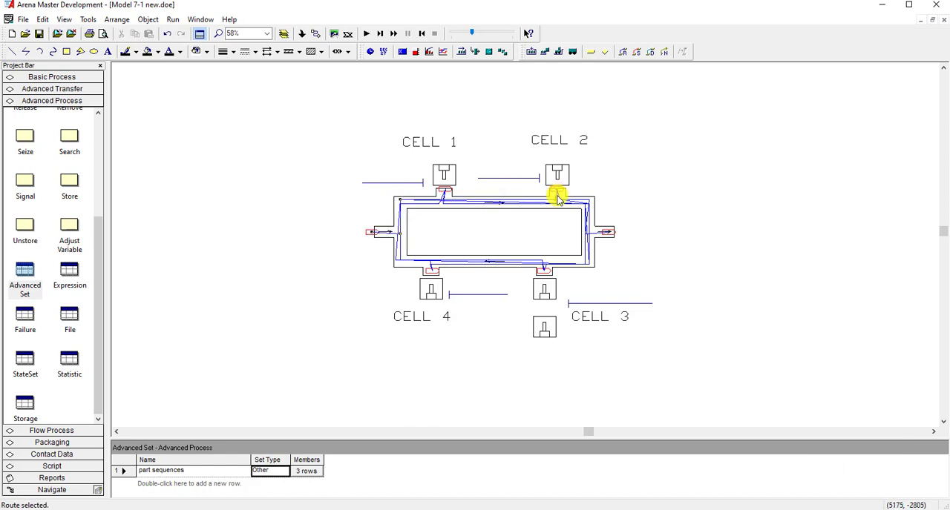
drag(948, 65, 386, 67)
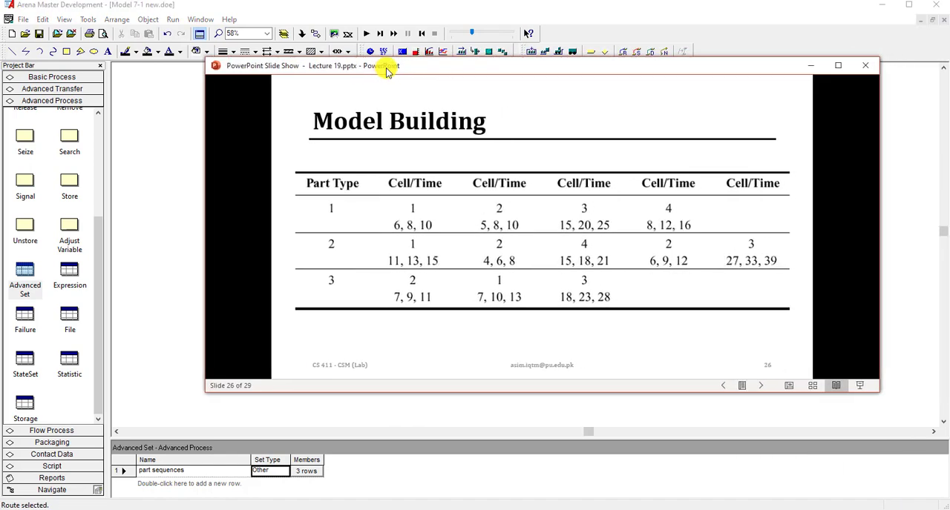
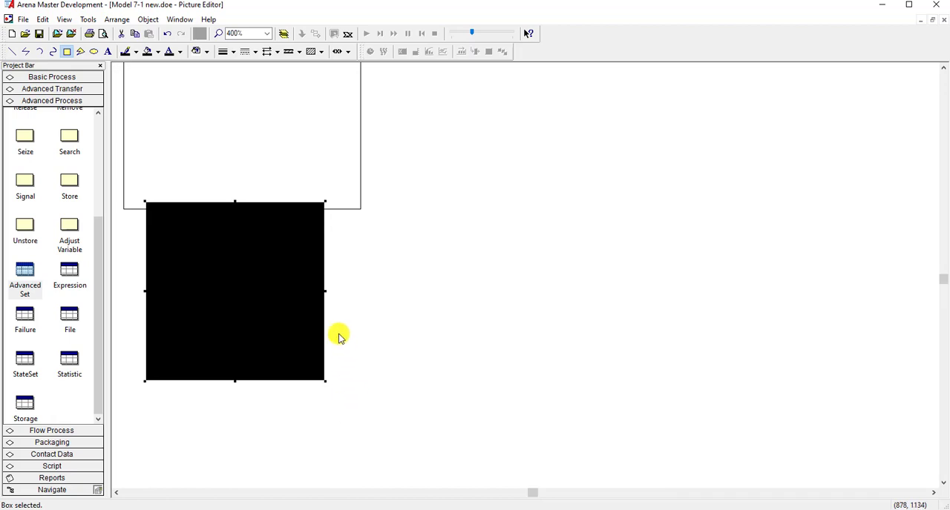
scroll(339, 335, down, 3)
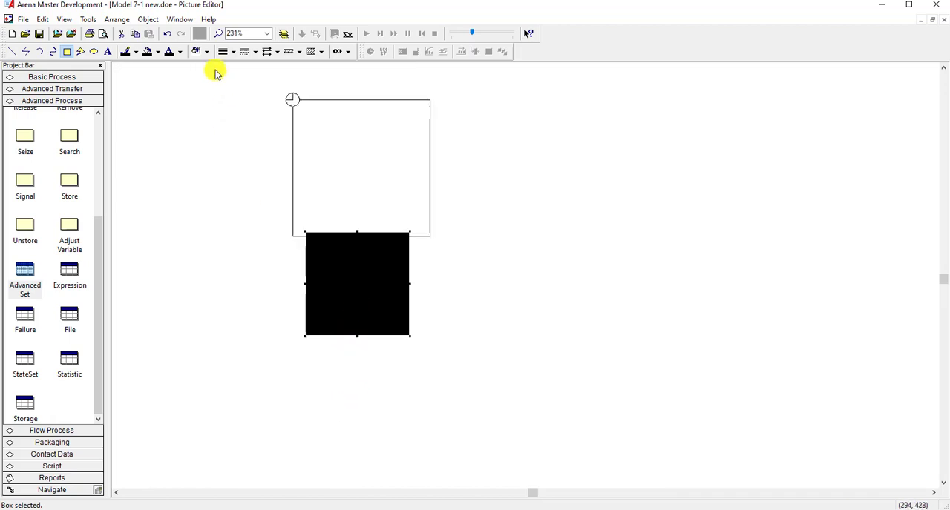
- Fill the small black lower box of the Idle picture with white
click(159, 52)
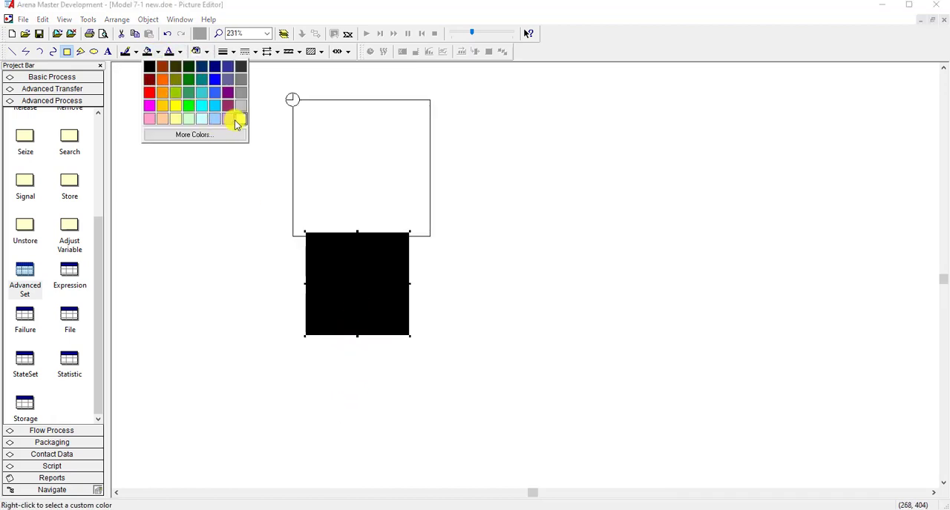
click(236, 121)
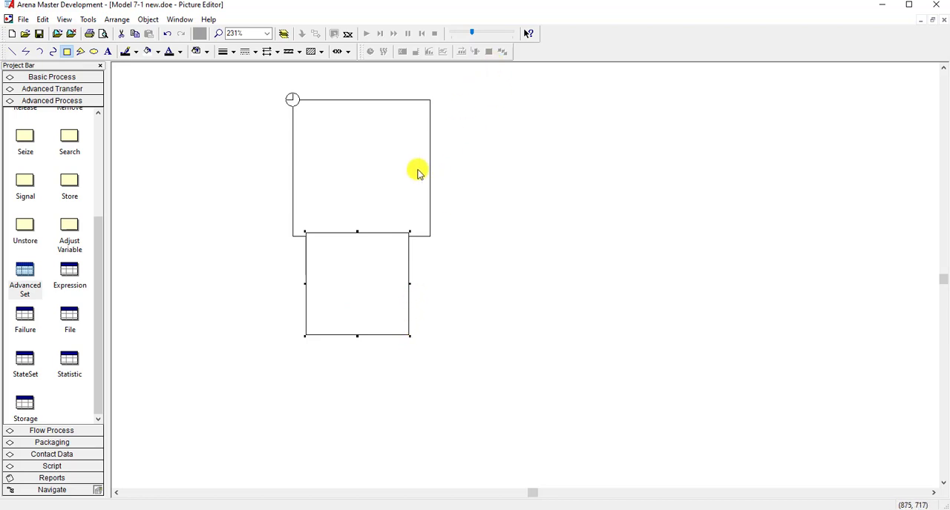
- Show the toolbar with the grid and snap tools, then fit the small box flush beneath the large square and lengthen it downward
right_click(556, 56)
click(589, 107)
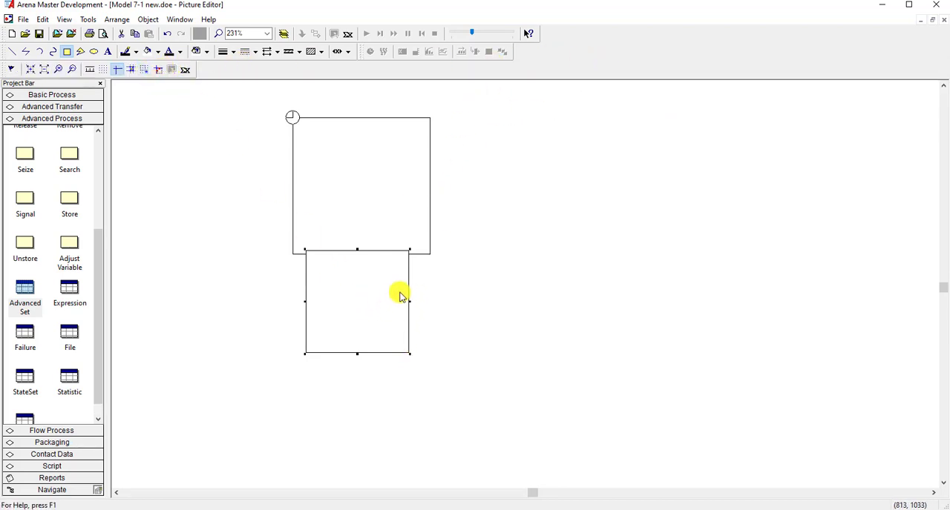
drag(408, 284, 412, 289)
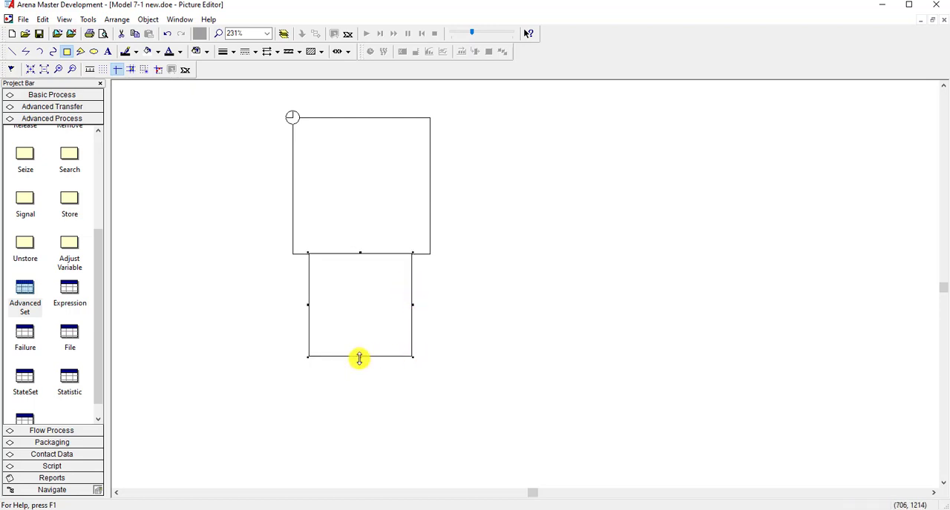
drag(360, 358, 356, 393)
click(450, 368)
key(minus)
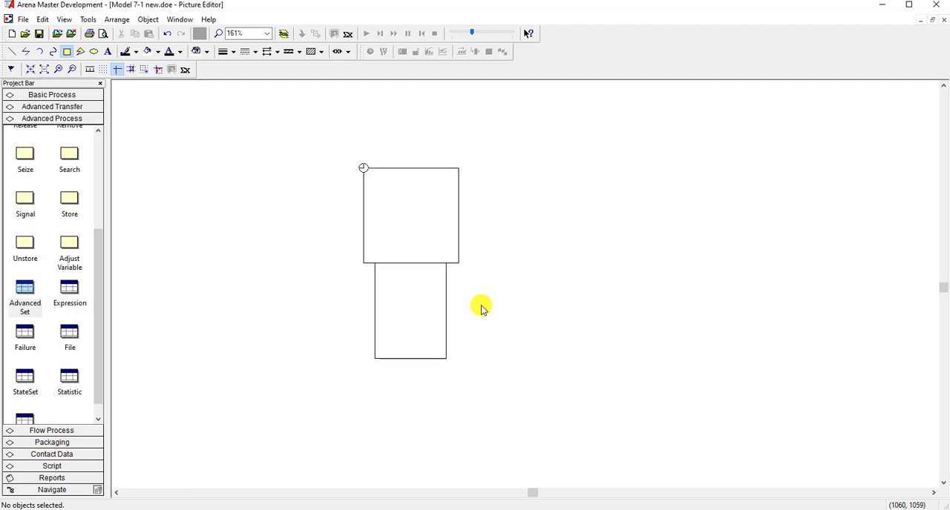
- Copy the lower box from the Idle picture and paste it beneath the green square in the Busy picture
drag(498, 391, 342, 161)
click(428, 348)
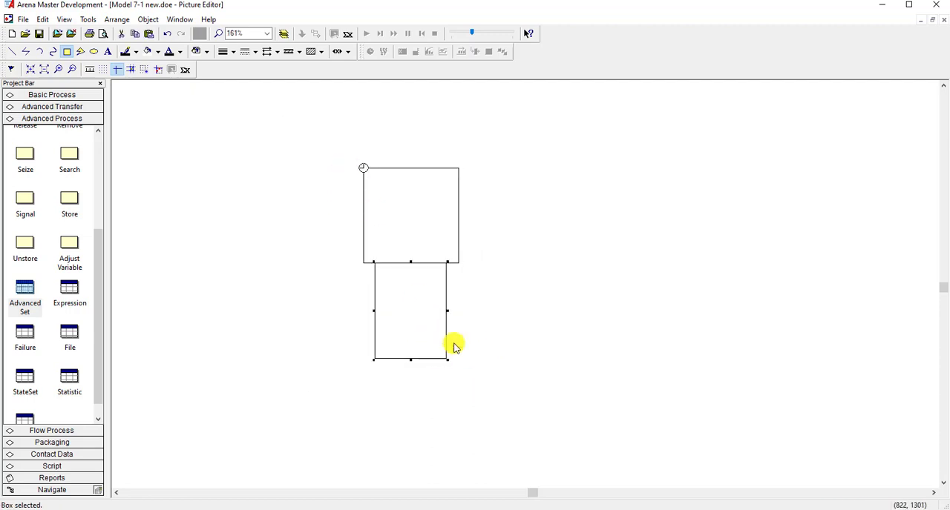
click(572, 296)
click(943, 23)
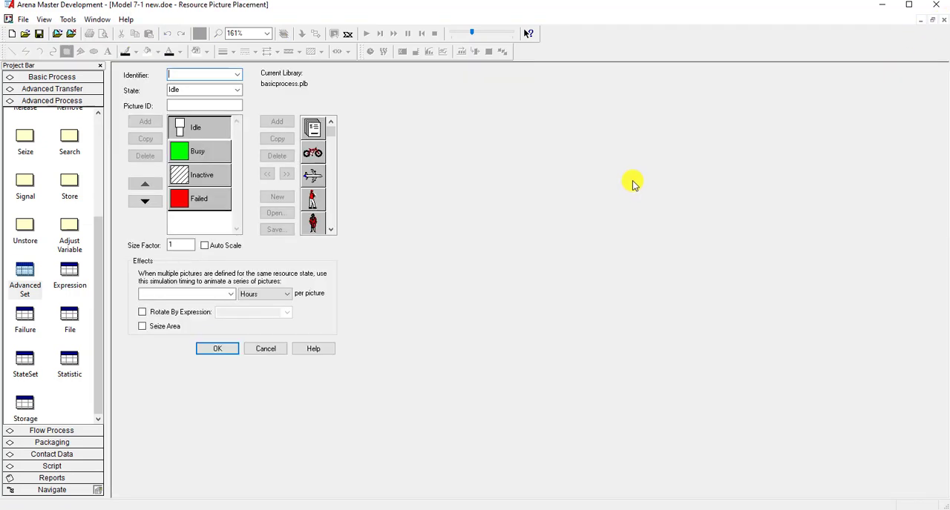
double_click(196, 155)
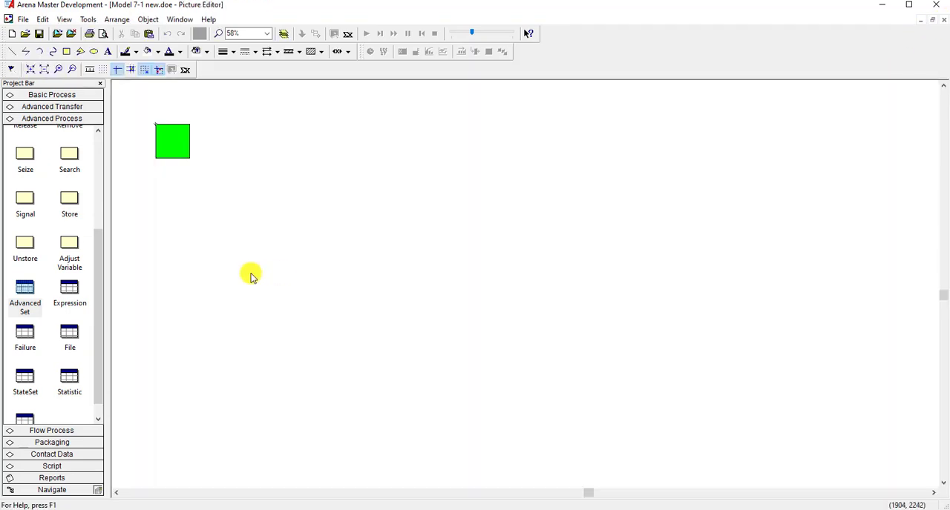
drag(203, 250, 159, 158)
click(216, 221)
- Fill the Busy picture's green square with white
click(189, 148)
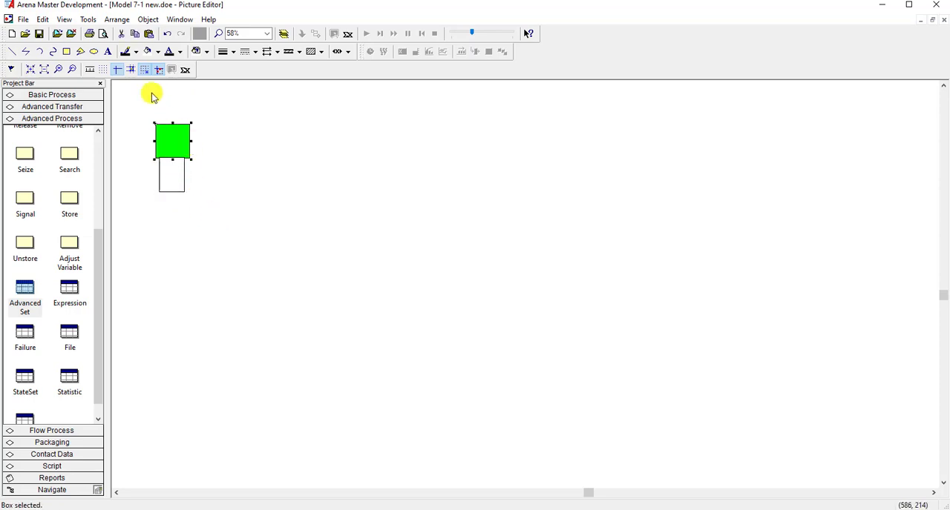
click(148, 52)
click(311, 170)
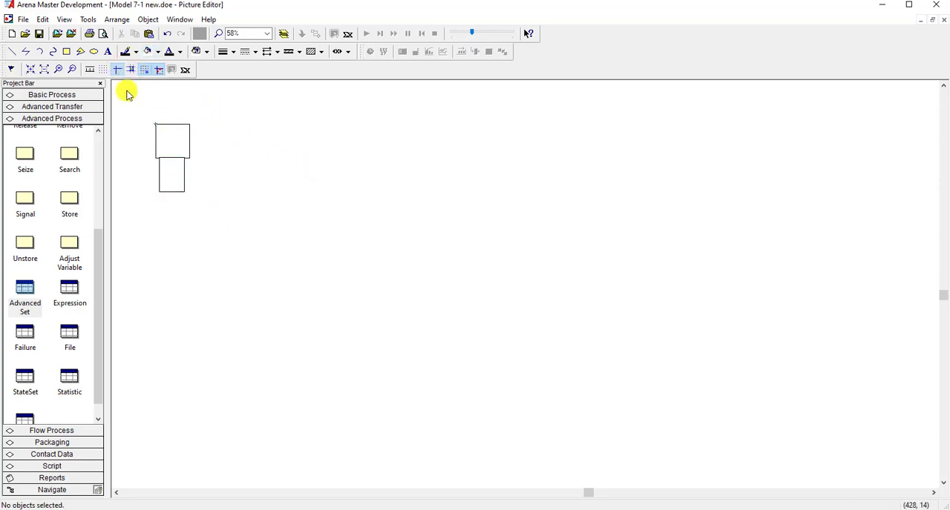
- Turn off snapping, move the Busy picture's lower box flush beneath the square, and return to the resource picture settings
click(256, 34)
click(240, 117)
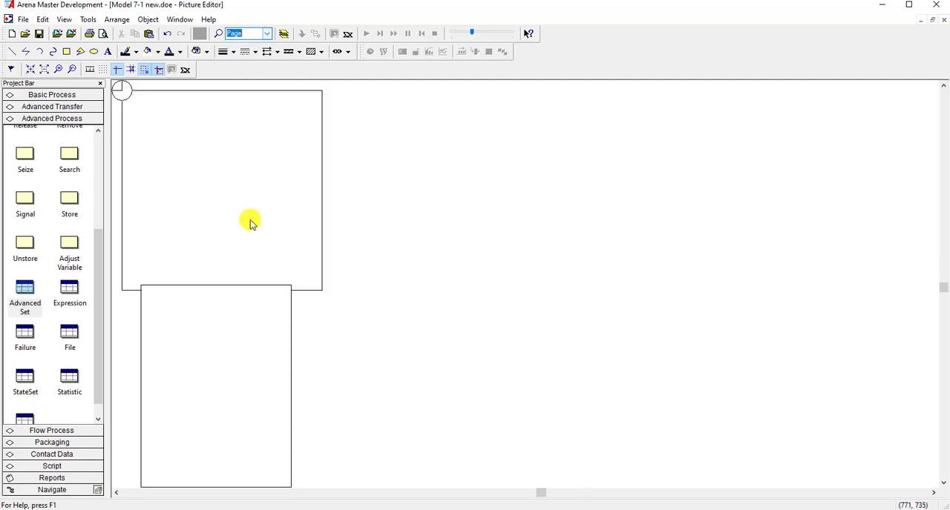
click(292, 328)
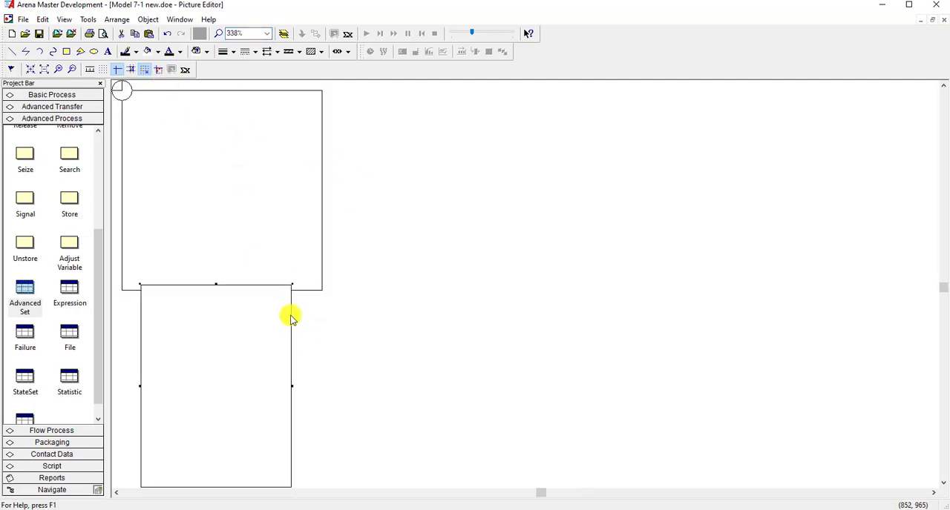
drag(289, 311, 290, 320)
click(291, 311)
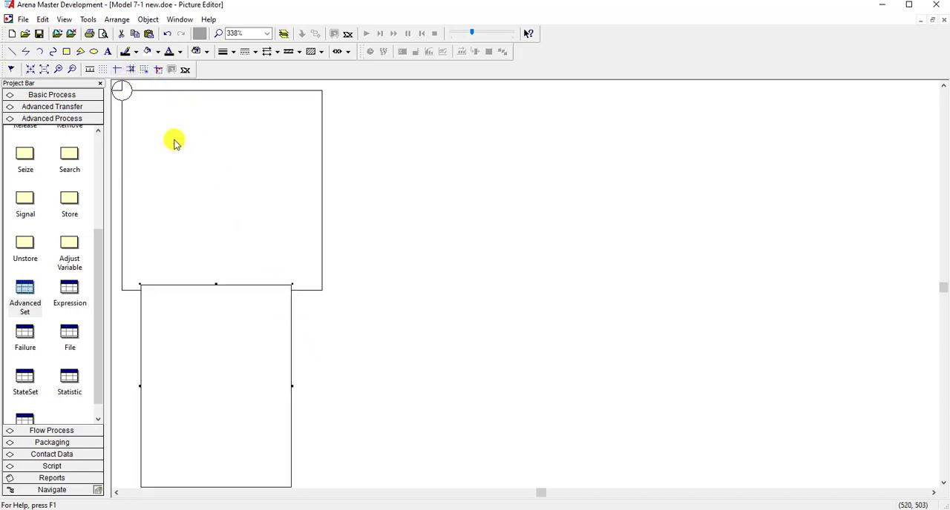
drag(290, 307, 295, 312)
click(389, 342)
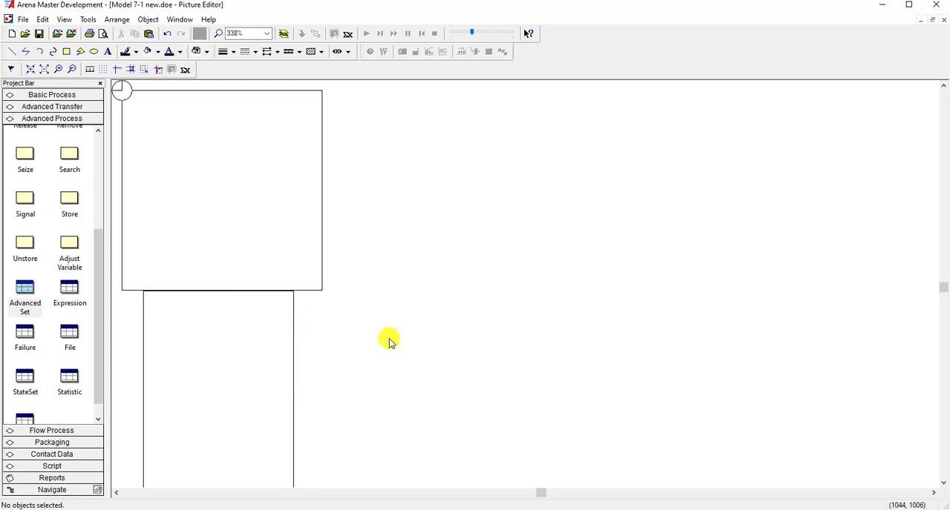
key(ctrl+s)
click(613, 364)
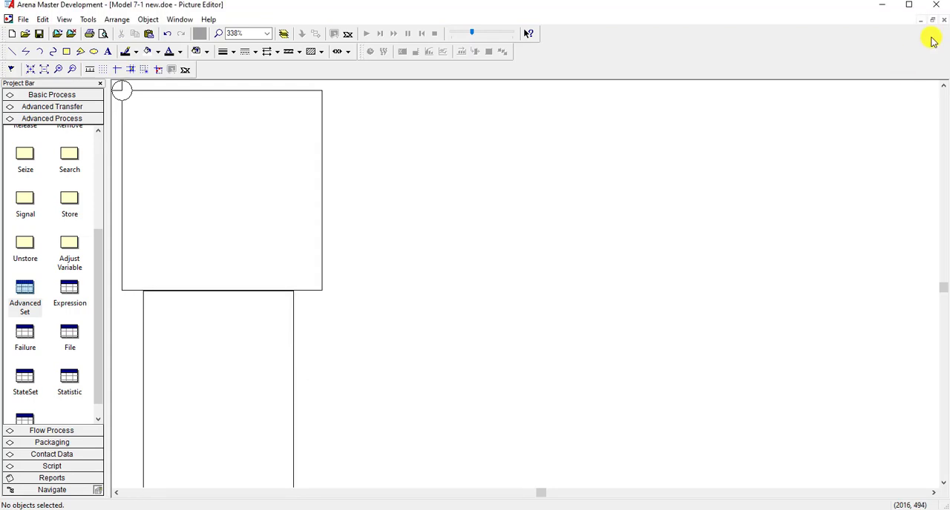
click(943, 22)
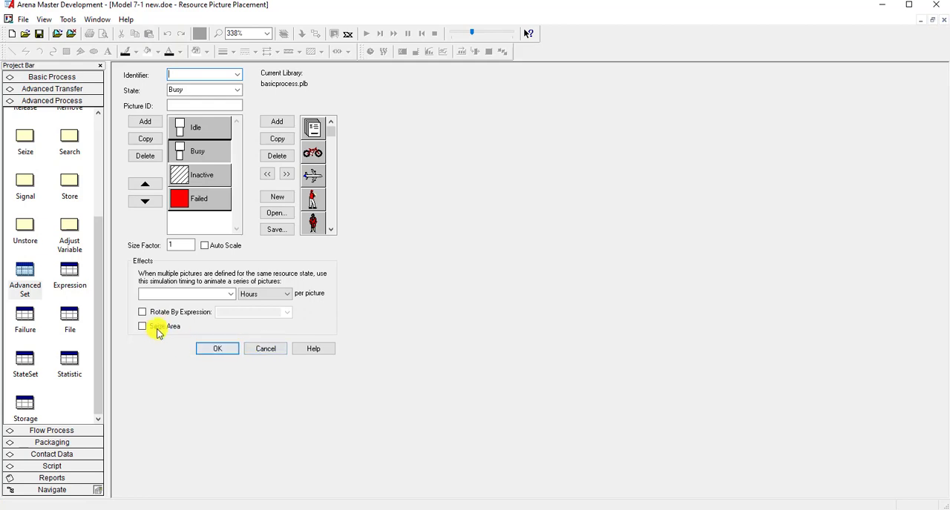
- Enable Seize Area, set the identifier to cell 1 machine, and place the resource picture near the Cell 1 station
click(238, 74)
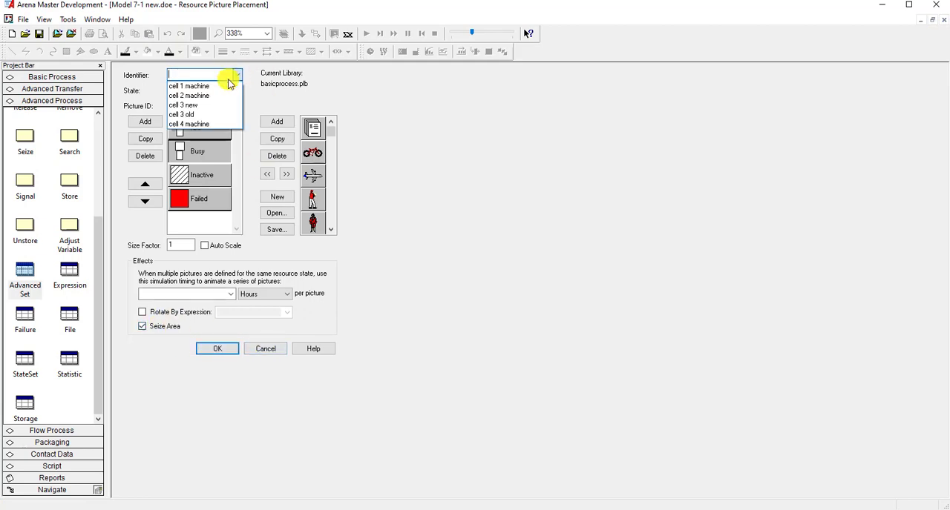
click(218, 83)
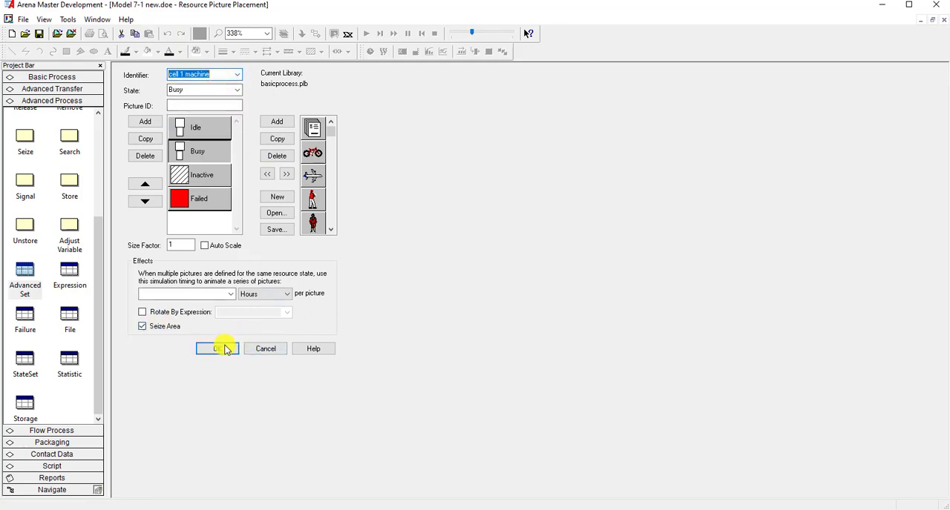
click(223, 349)
click(395, 161)
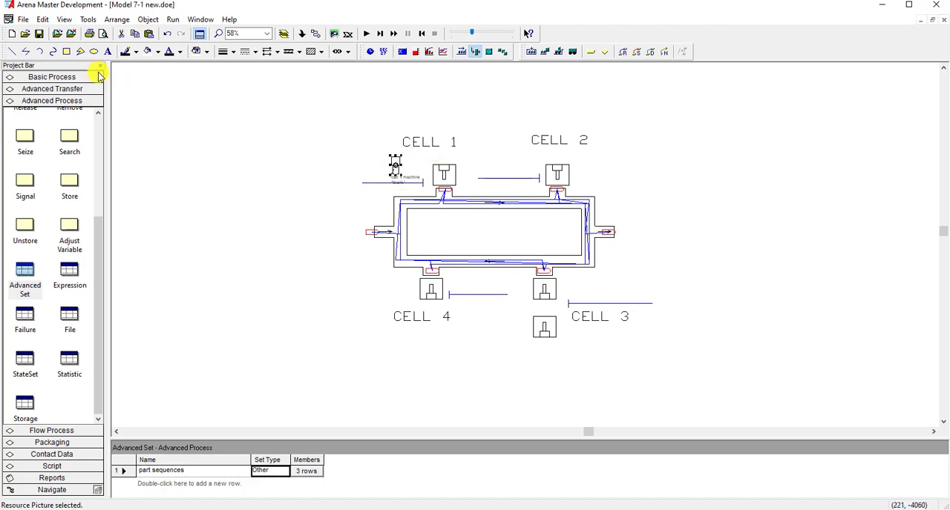
click(295, 199)
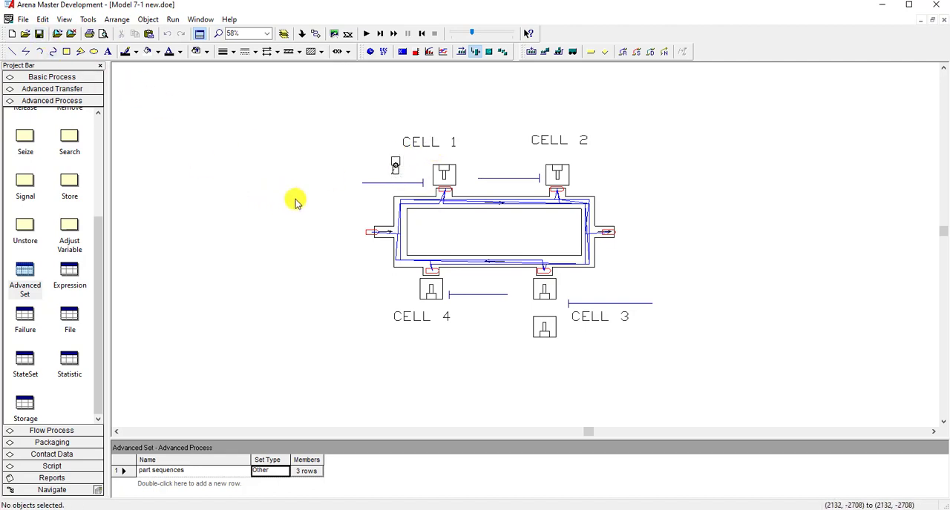
- Move the cell 1 machine picture onto the machine drawing at Cell 1 and copy it
click(395, 165)
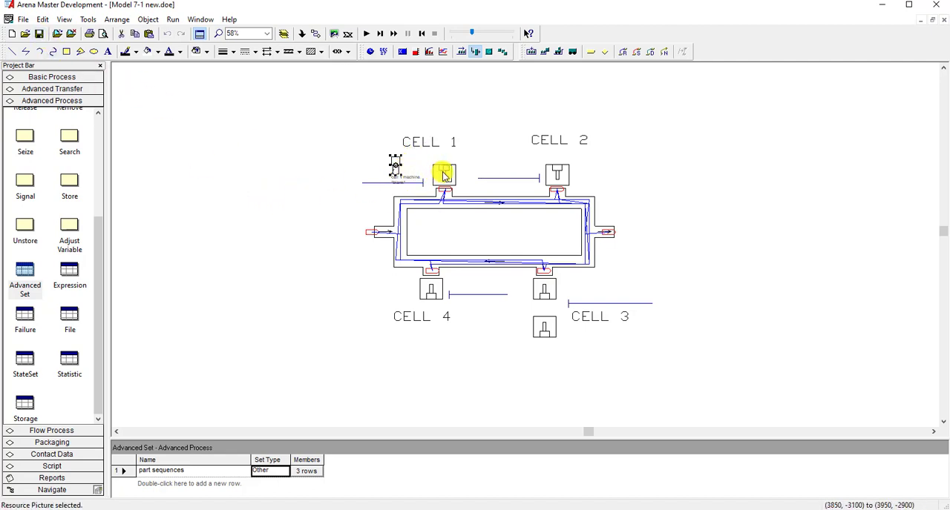
drag(443, 174, 445, 174)
click(353, 160)
click(448, 173)
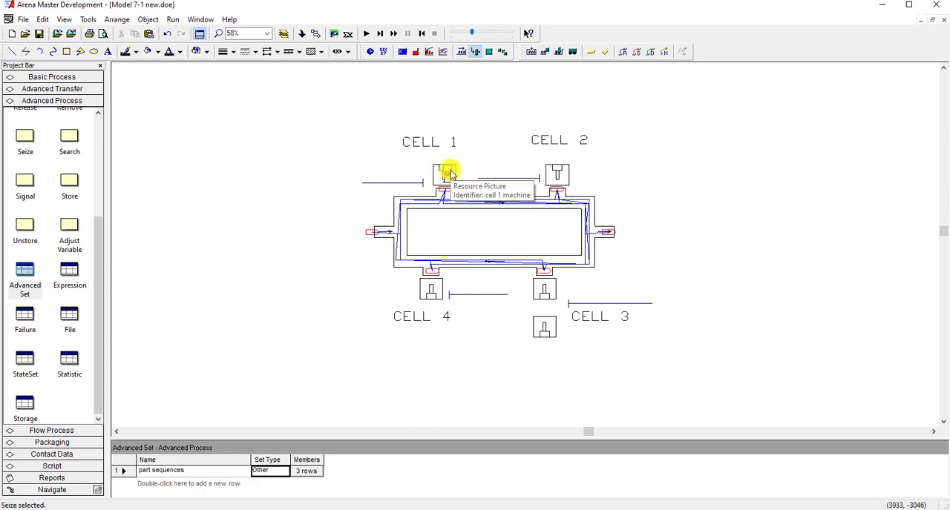
click(448, 173)
click(356, 168)
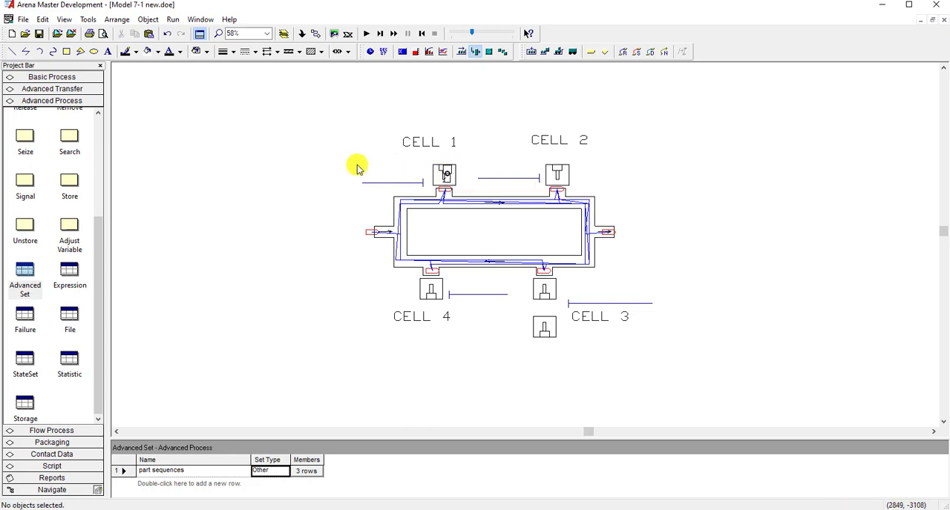
- Paste the resource picture onto the Cell 2 machine drawing and set its identifier to cell 2 machine
key(ctrl+v)
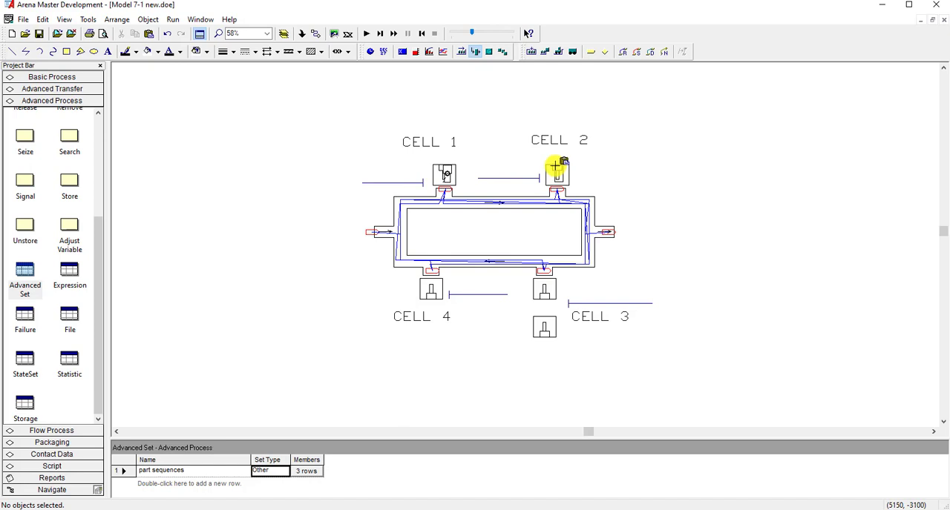
click(553, 164)
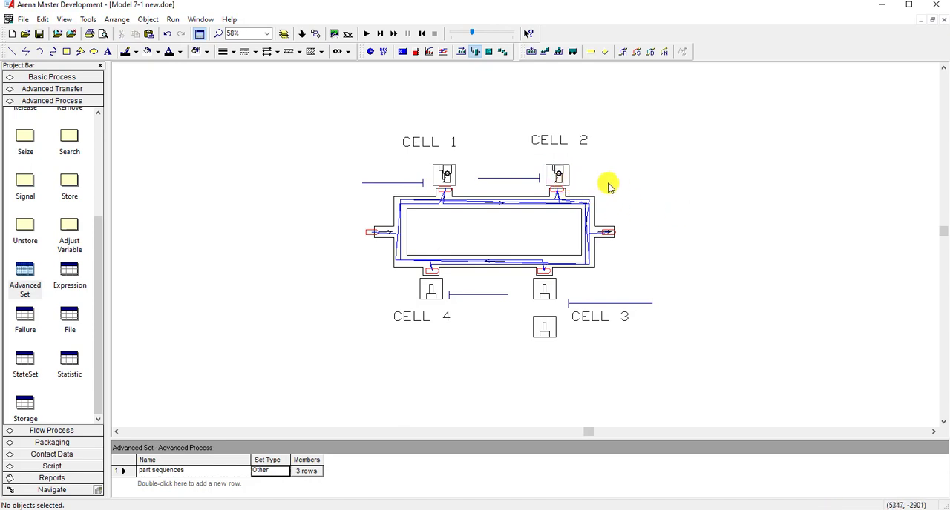
double_click(561, 173)
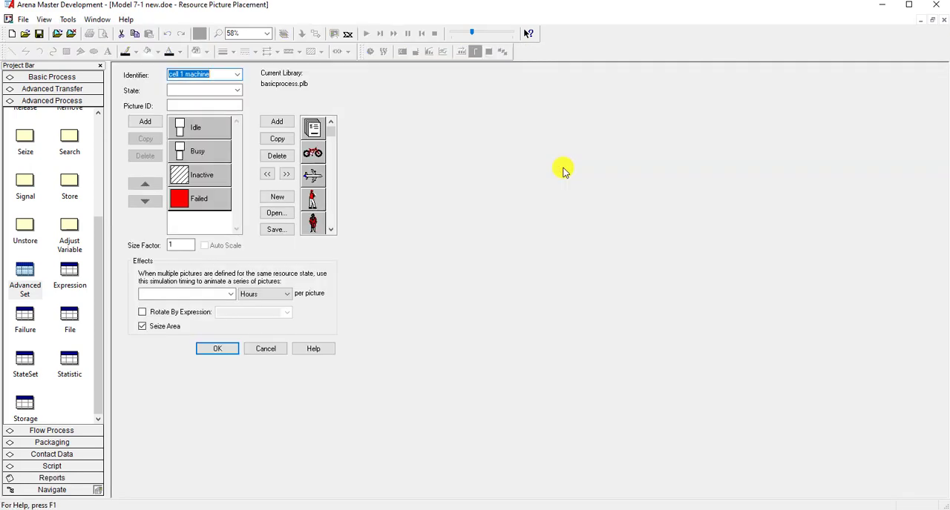
click(237, 74)
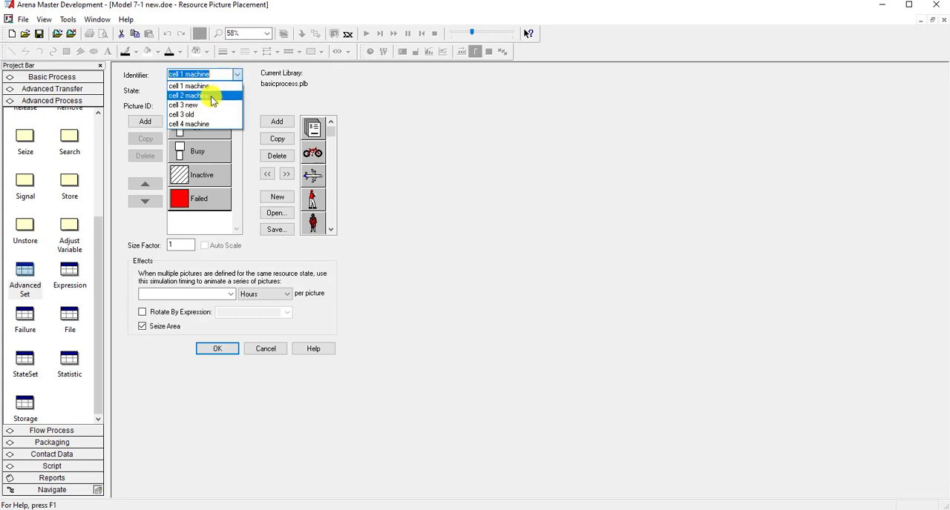
click(207, 94)
click(218, 349)
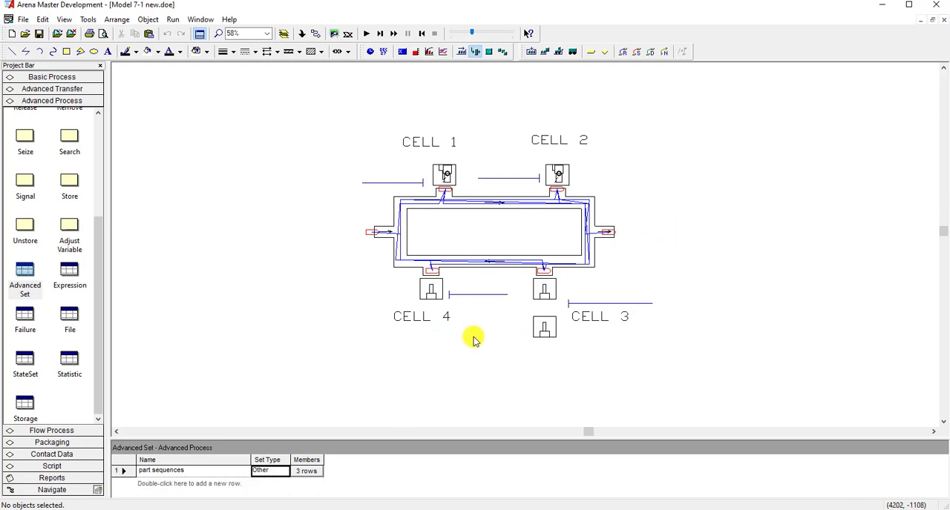
- Paste another copy of the resource picture in the empty space beside Cell 4 and open its settings
key(ctrl+v)
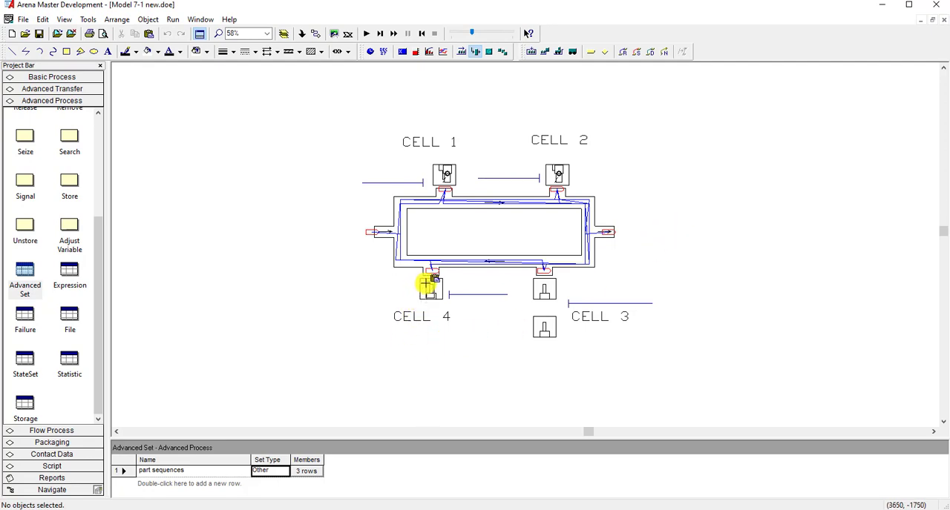
click(335, 302)
double_click(345, 302)
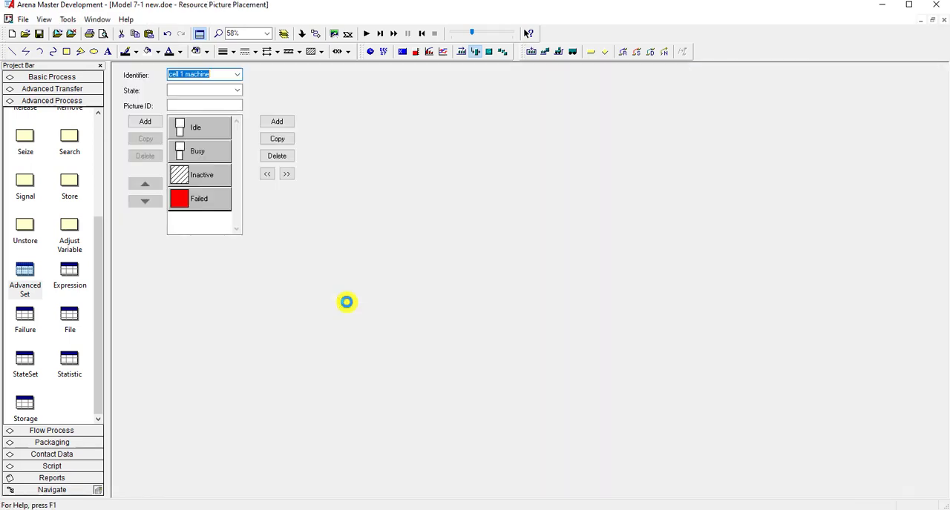
- In the new copy's Idle picture, move the narrow box from below the square to directly above it
click(194, 131)
double_click(194, 131)
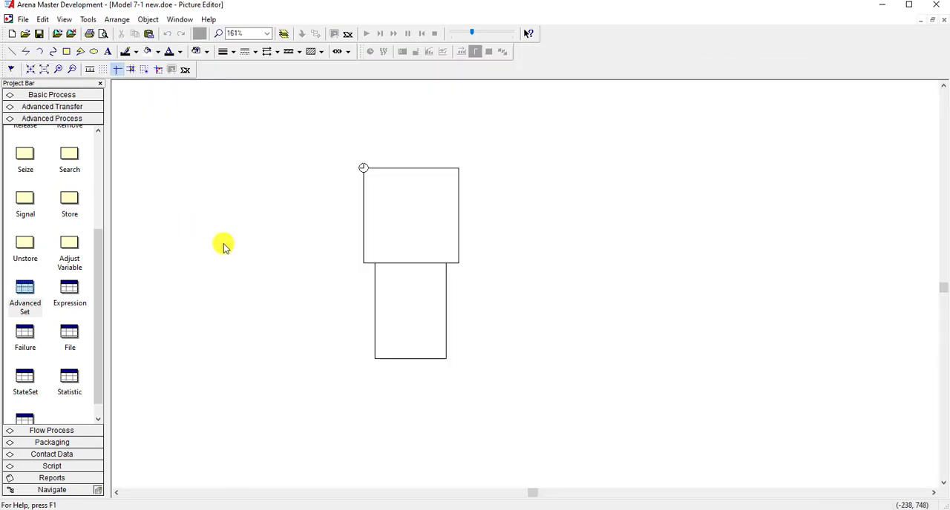
click(395, 360)
drag(396, 221, 399, 175)
click(568, 290)
scroll(566, 315, up, 2)
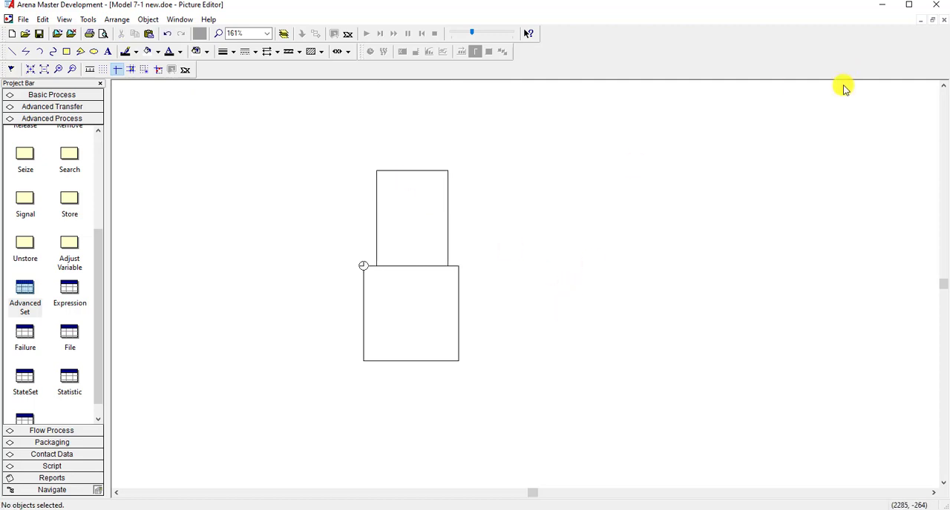
click(937, 23)
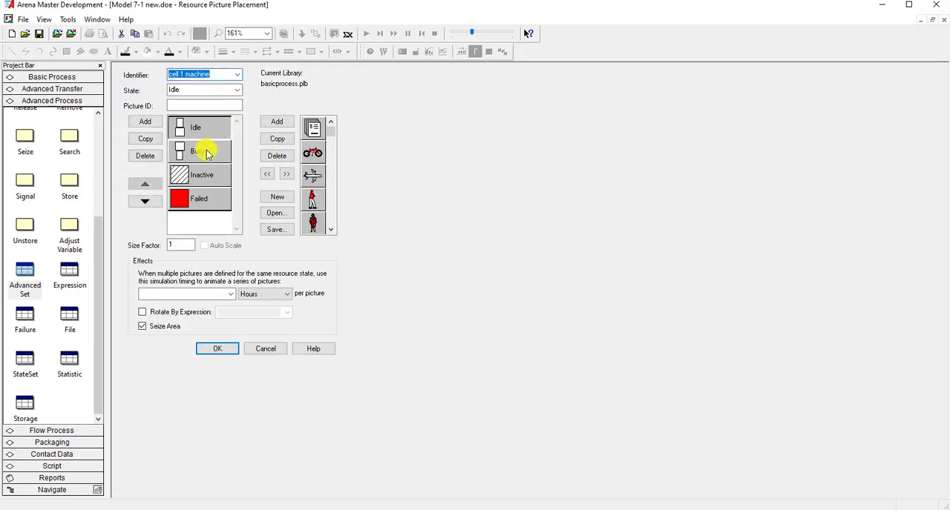
- In the copy's Busy picture, move the narrow box from below the square to directly above it, aligned flush with its edge
double_click(206, 154)
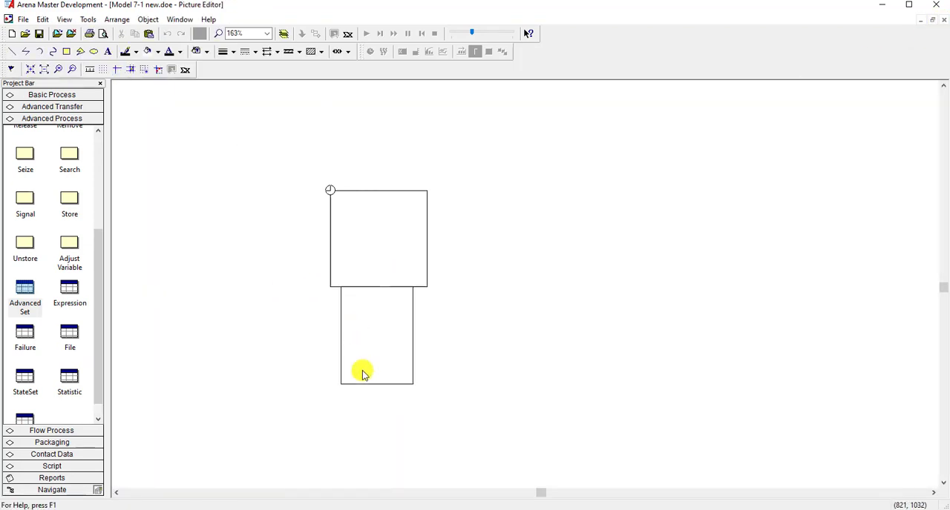
drag(364, 387, 366, 199)
click(610, 267)
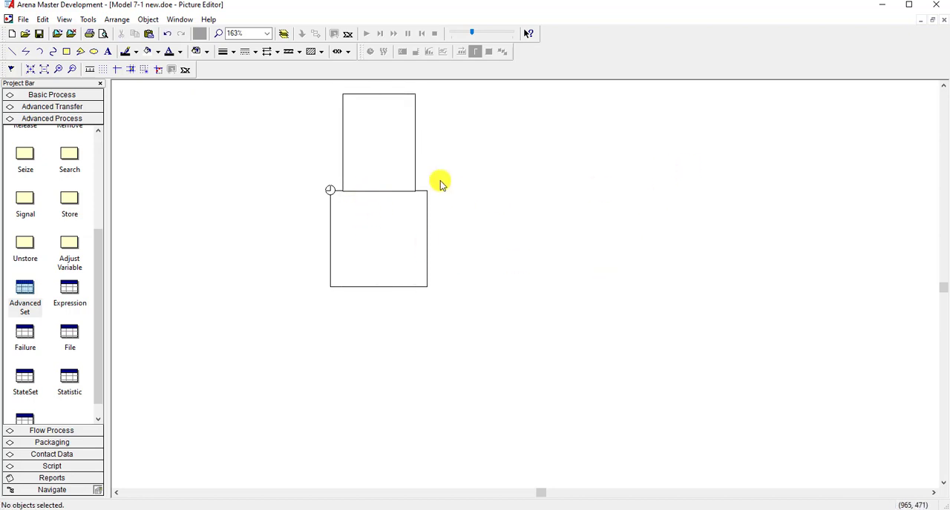
scroll(328, 186, up, 3)
scroll(292, 169, up, 1)
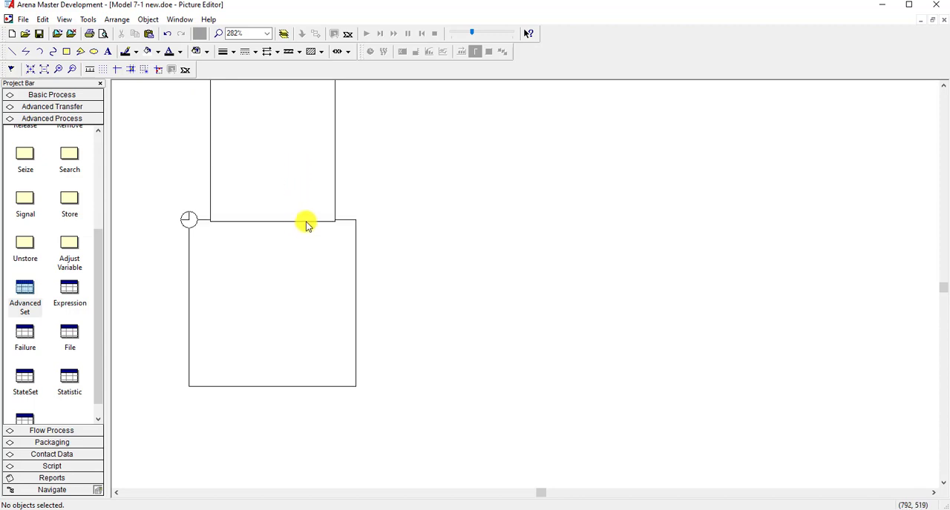
click(307, 223)
drag(306, 221, 308, 219)
click(417, 243)
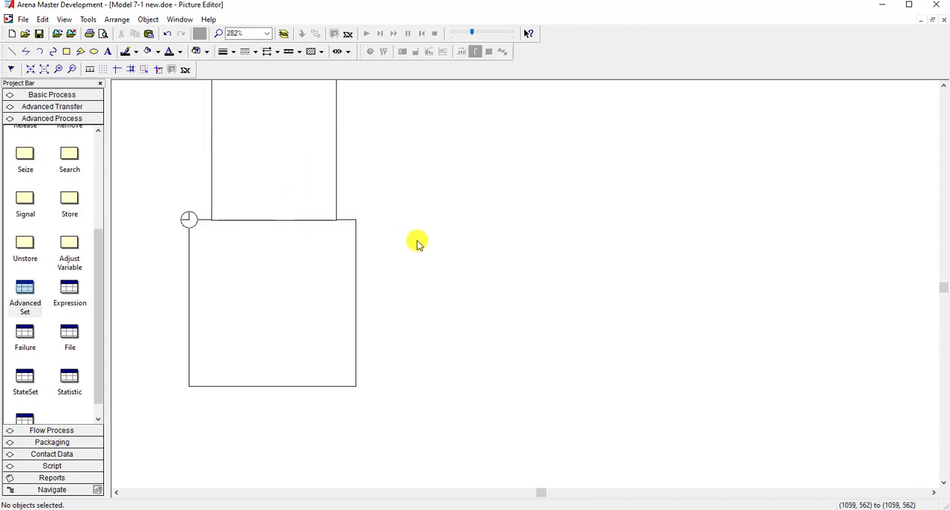
click(943, 19)
- Set the copied picture's identifier to cell 4 machine and place it on the machine drawing at Cell 4
click(236, 74)
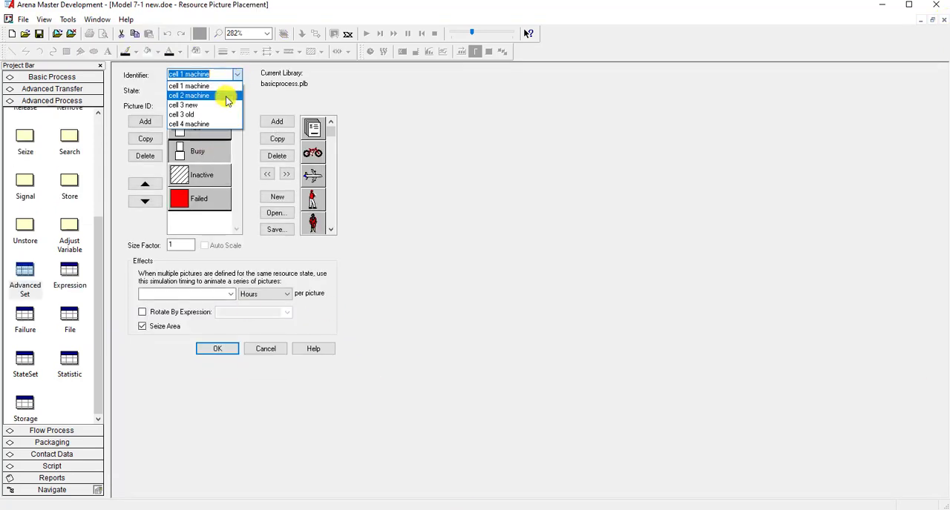
click(212, 124)
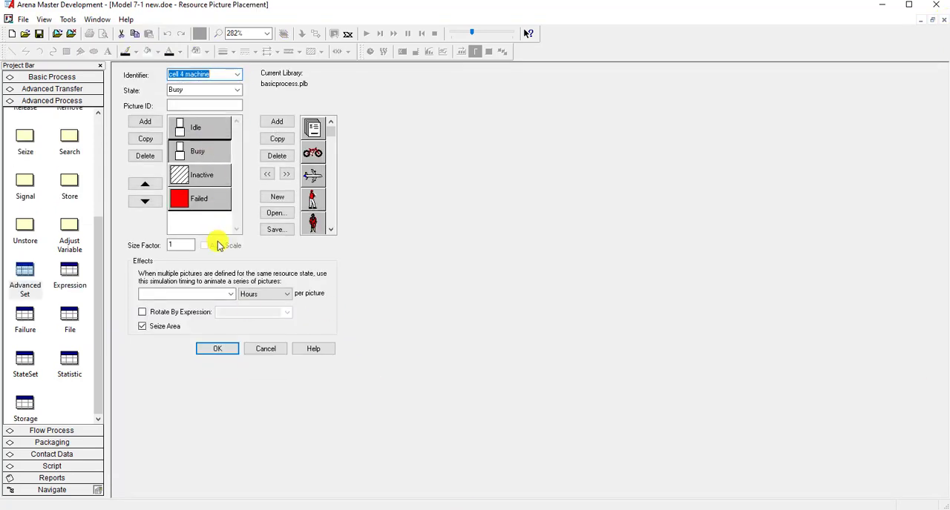
click(217, 350)
click(344, 299)
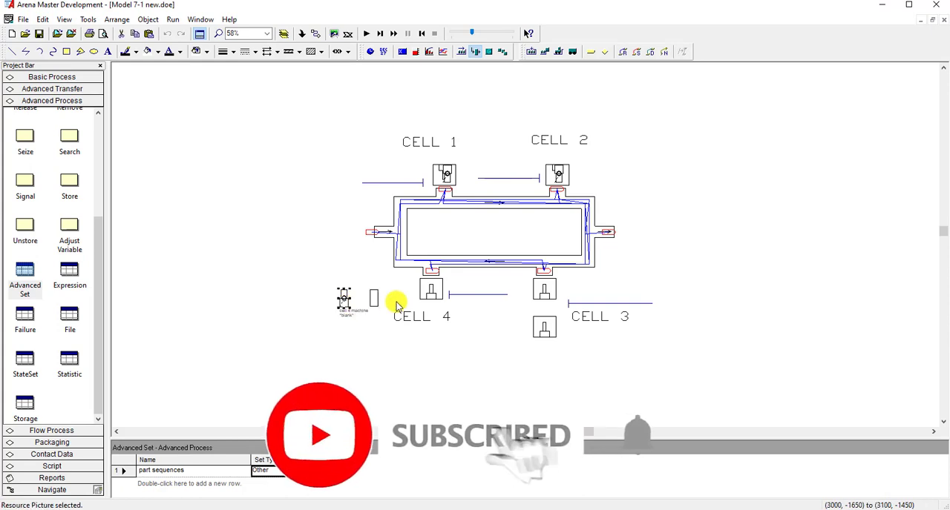
drag(343, 298, 430, 291)
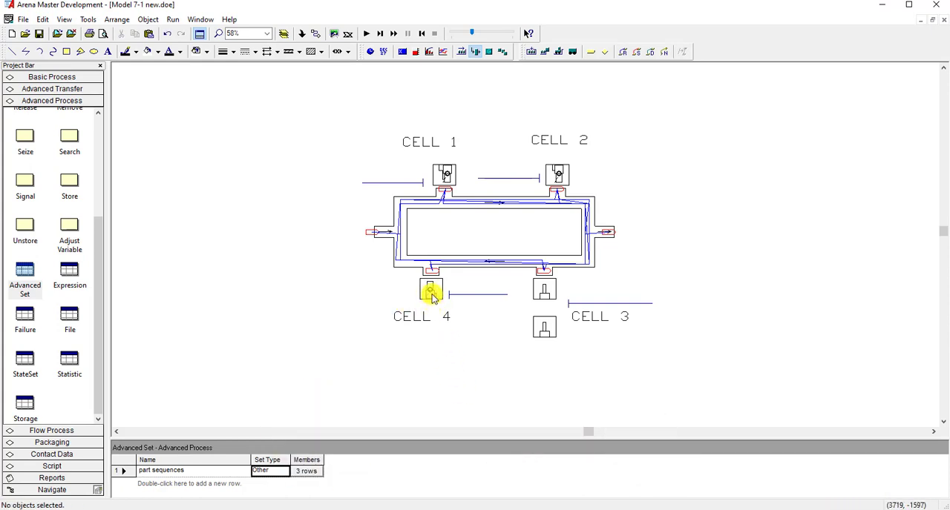
click(432, 295)
click(518, 382)
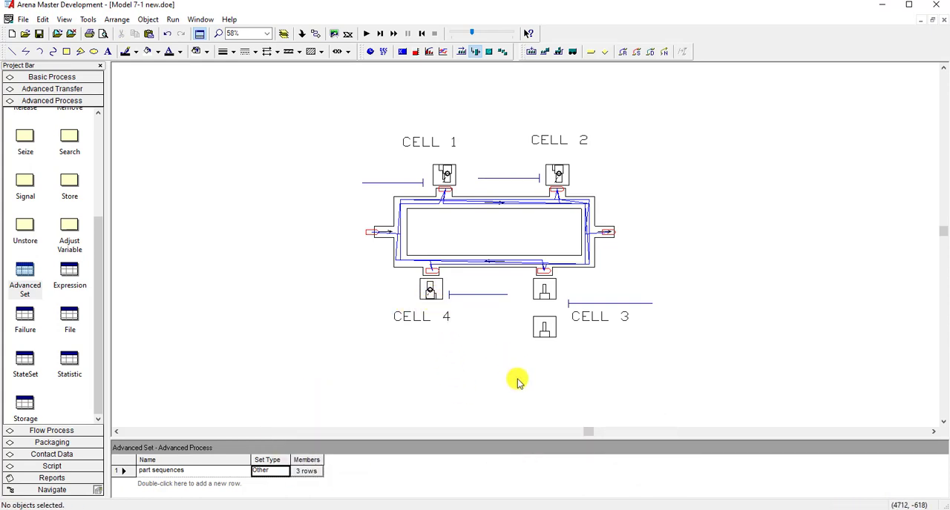
- Paste a copy of the resource picture onto each of the two Cell 3 machine drawings
key(ctrl+v)
click(539, 284)
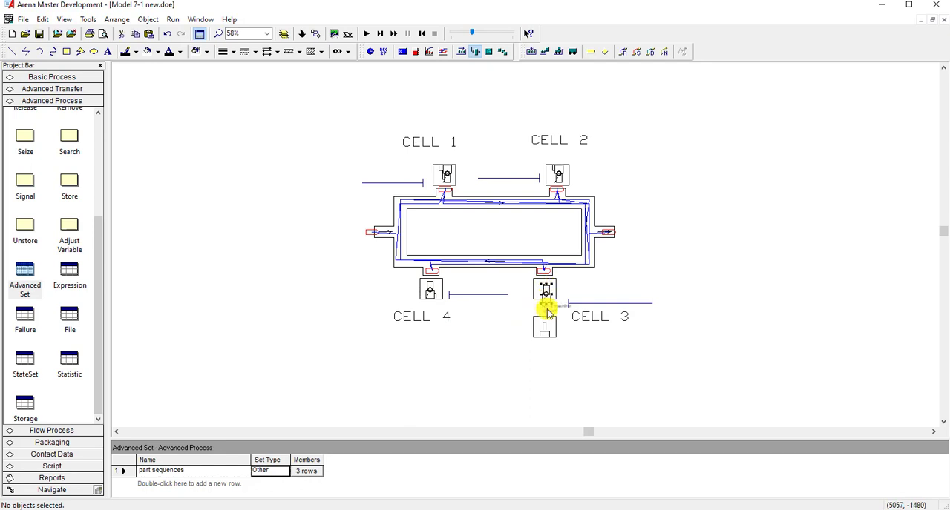
drag(548, 303, 548, 299)
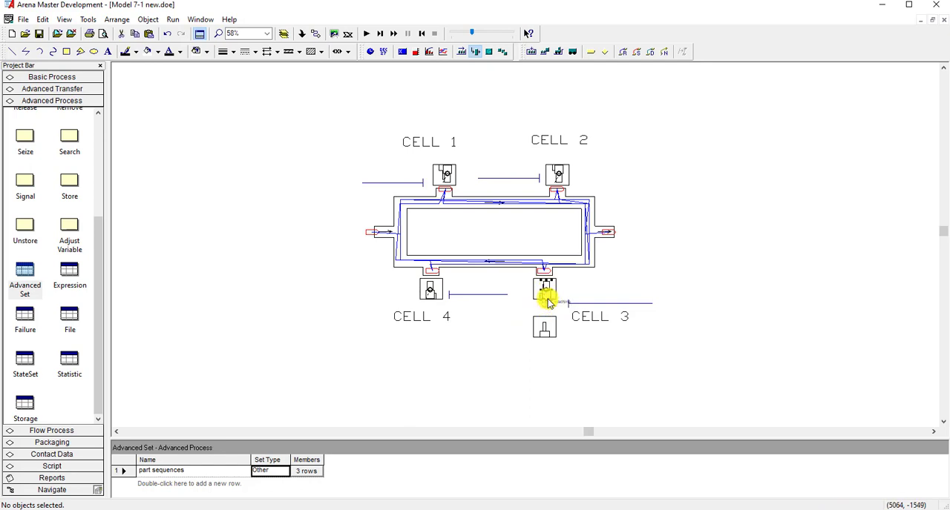
key(ctrl+v)
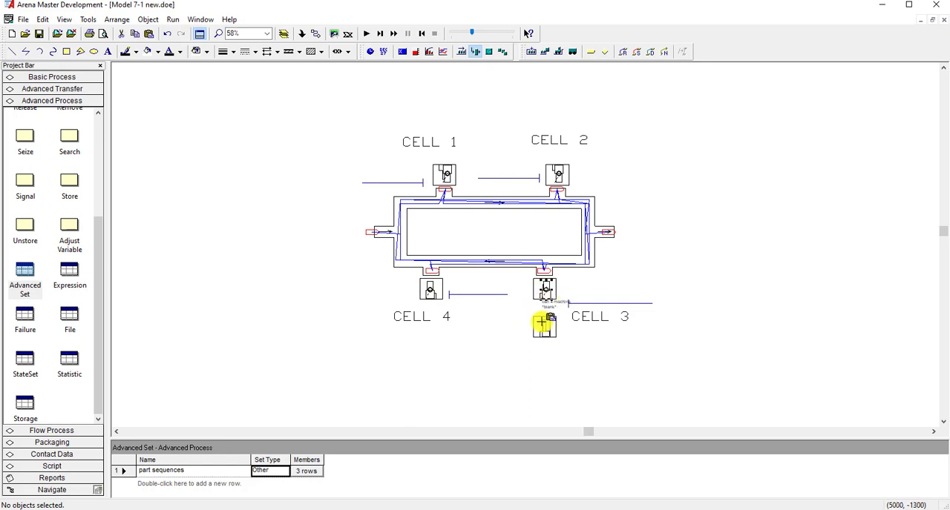
click(539, 322)
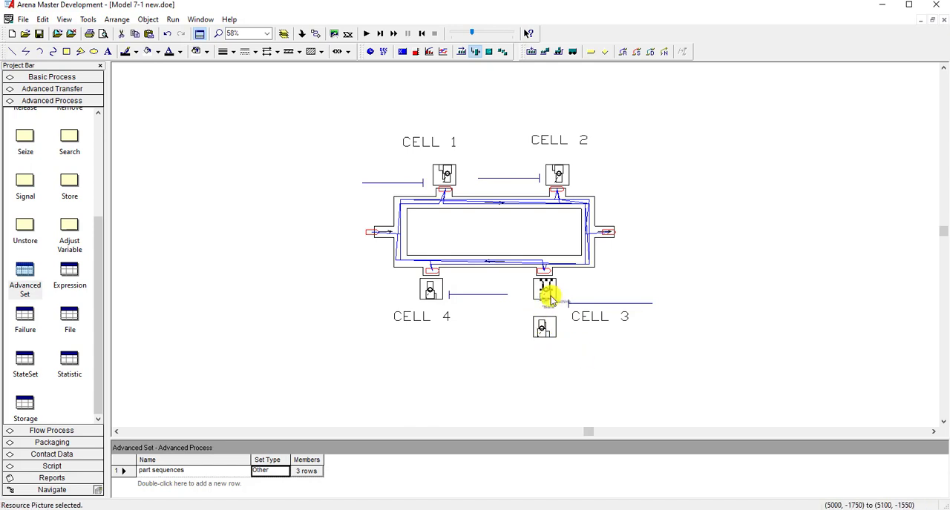
- Set the identifier of the upper Cell 3 picture to cell 3 new and the lower one to cell 3 old
double_click(547, 295)
click(236, 75)
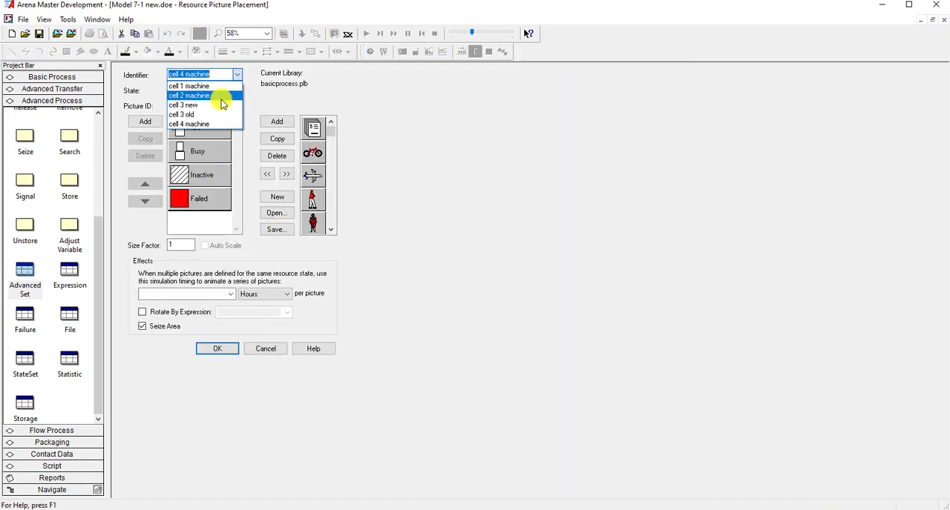
click(218, 104)
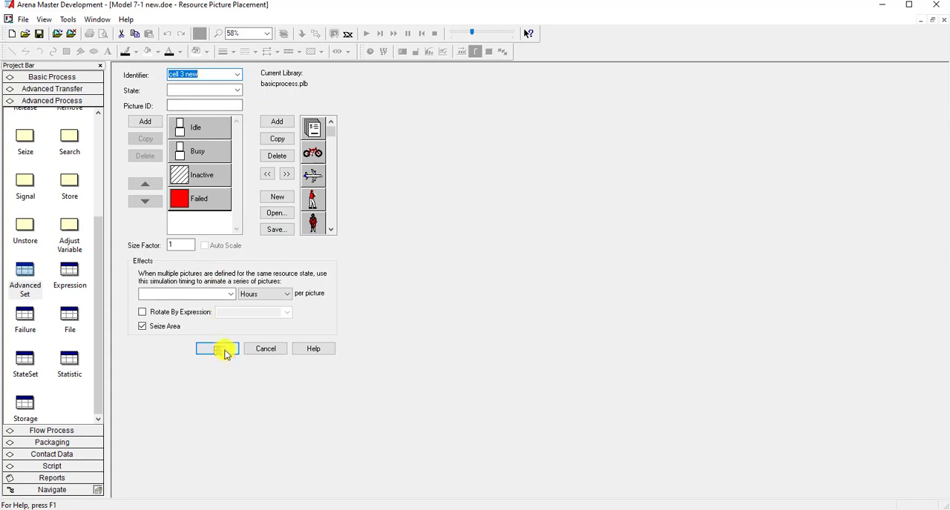
click(219, 349)
double_click(543, 328)
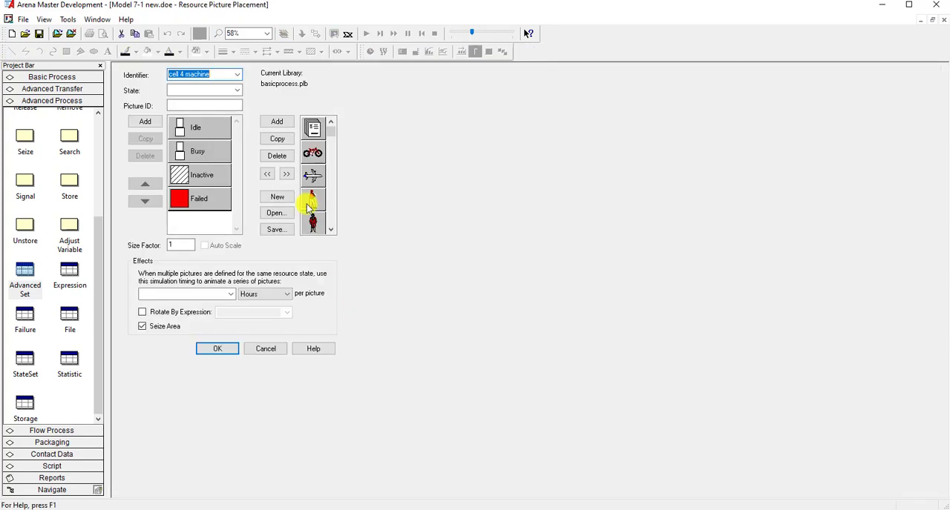
click(236, 75)
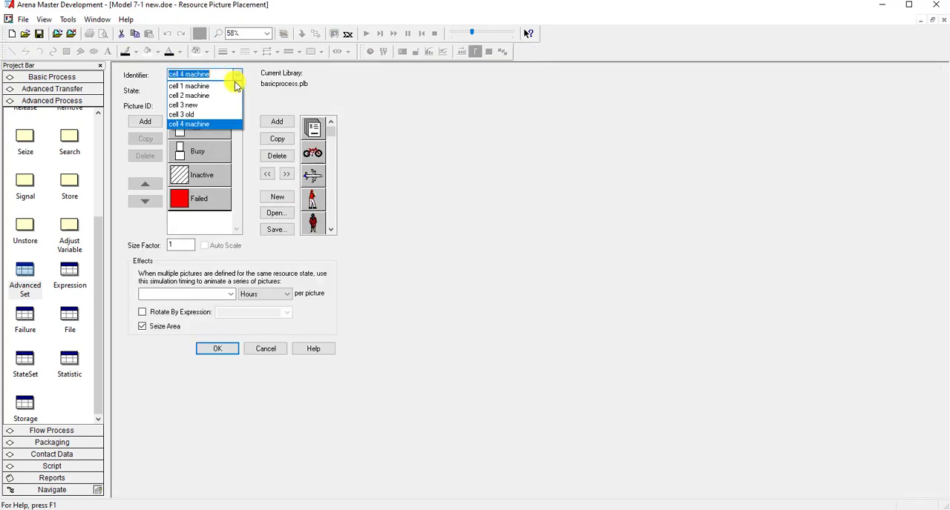
click(219, 114)
click(218, 353)
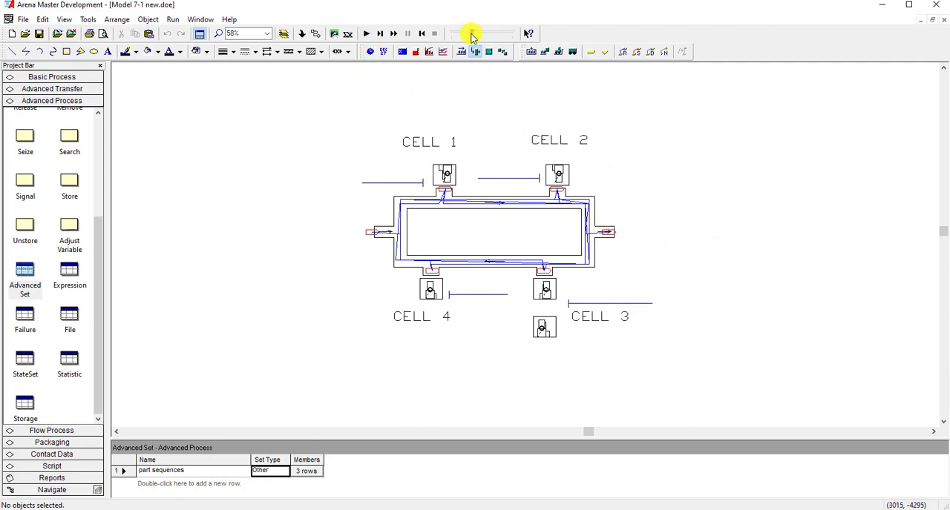
- Slow down the animation, run the simulation, and raise the animation speed while watching parts move between the cells
drag(473, 34, 454, 34)
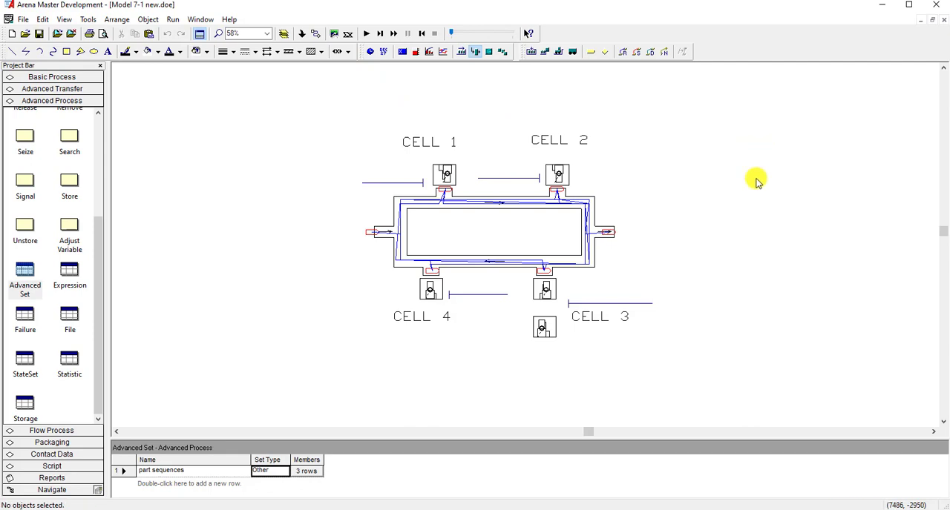
scroll(431, 257, up, 3)
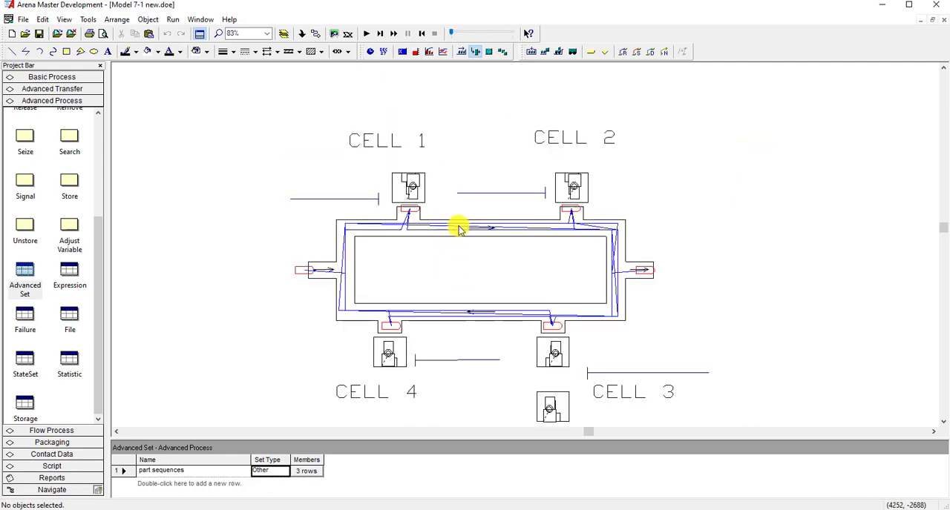
click(363, 37)
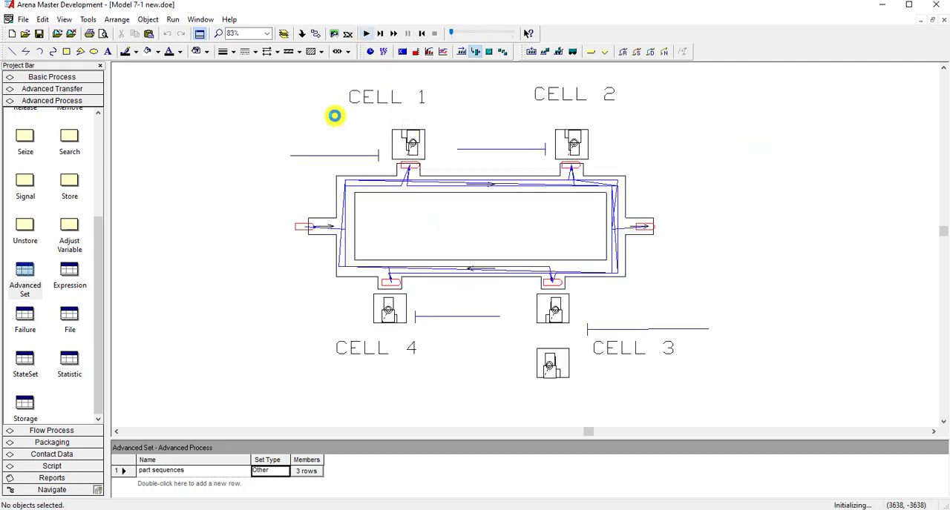
click(363, 34)
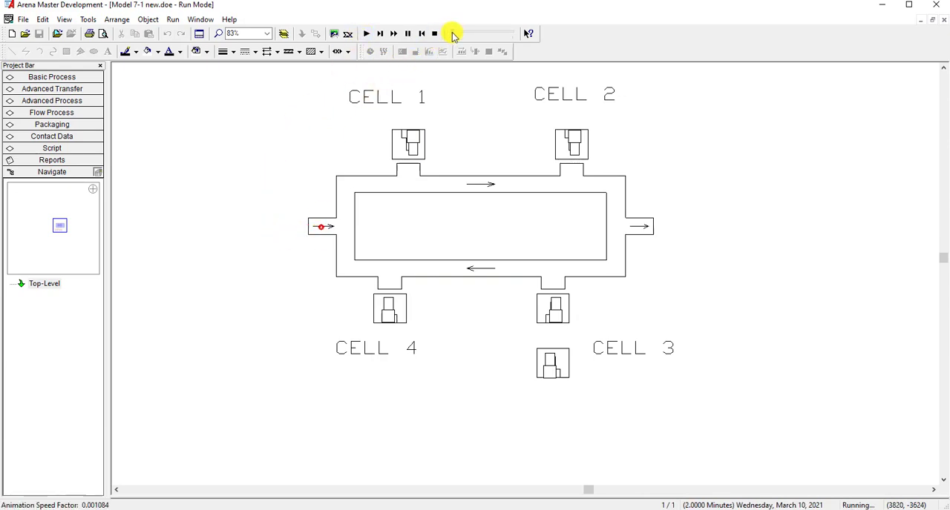
drag(462, 34, 464, 34)
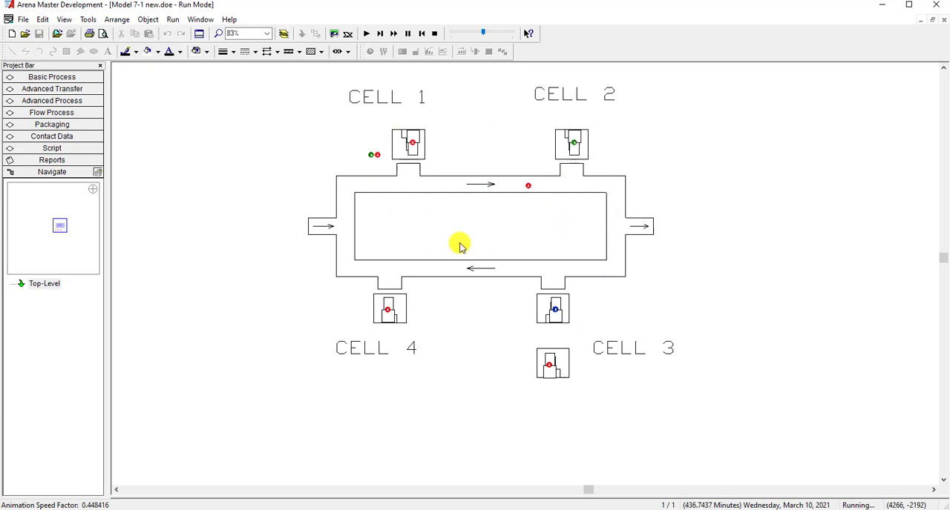
- Check the part type and cell time table on the Lecture 19 PowerPoint slide against the animation, and end the simulation run
drag(949, 73, 448, 79)
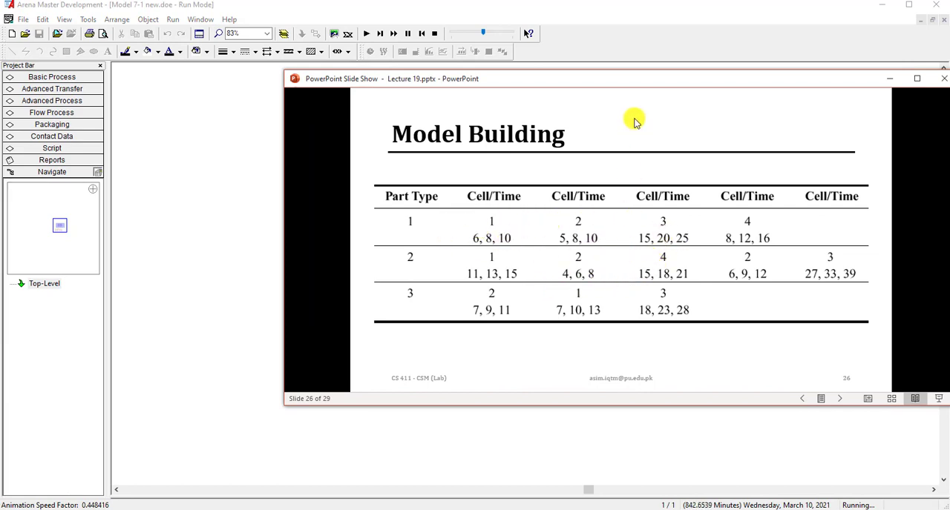
drag(629, 81, 948, 66)
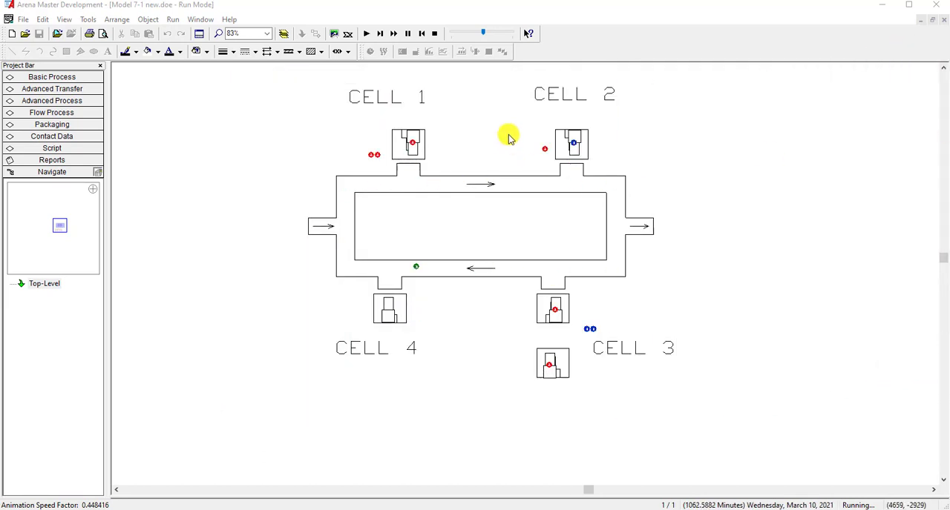
click(435, 34)
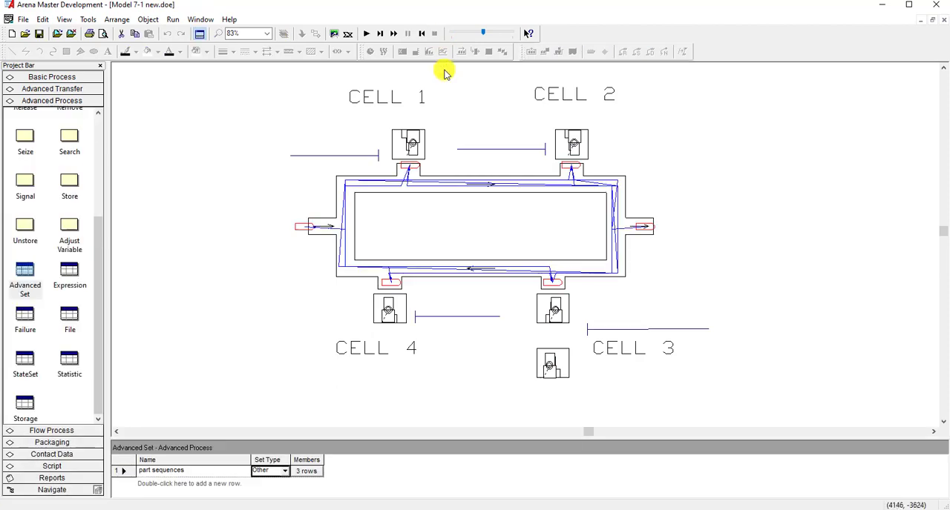
- Run the simulation again, fast-forward it at maximum animation speed to the end, and open the results report
click(371, 35)
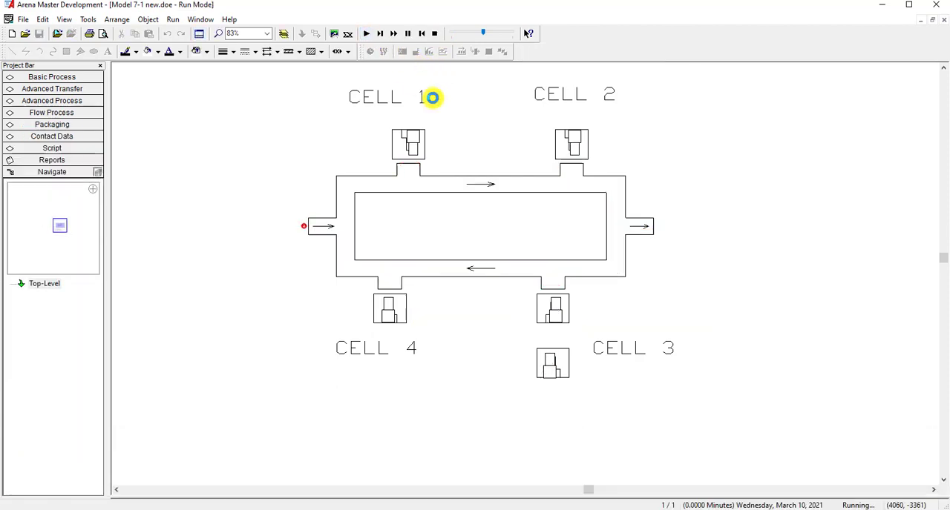
click(393, 33)
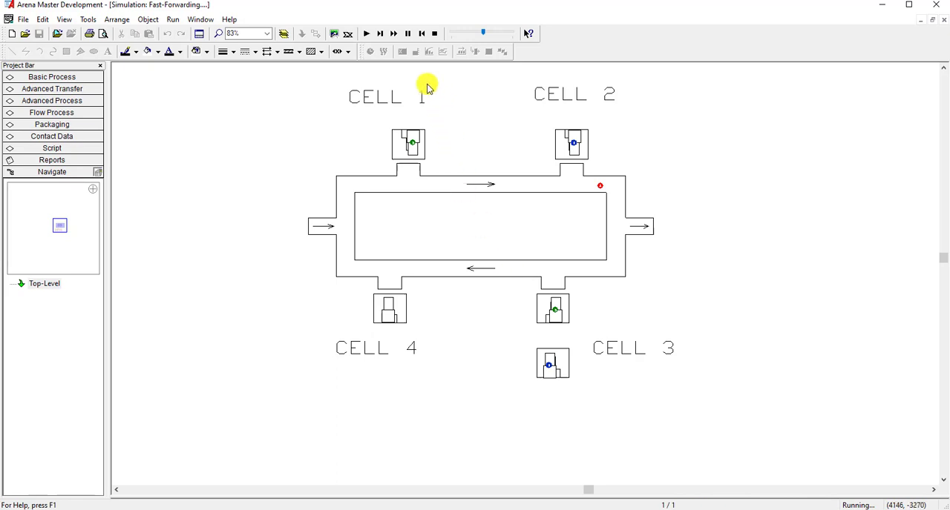
drag(487, 38, 517, 37)
click(480, 287)
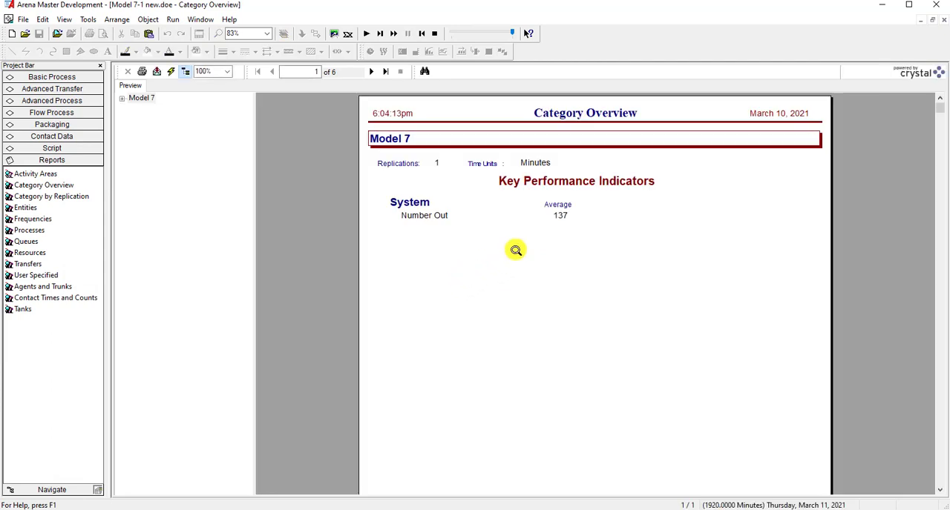
- Expand the Category Overview report's Entity, Queue and Resource sections and review the machines' usage and scheduled utilization chart
click(122, 98)
click(133, 130)
click(134, 119)
click(134, 108)
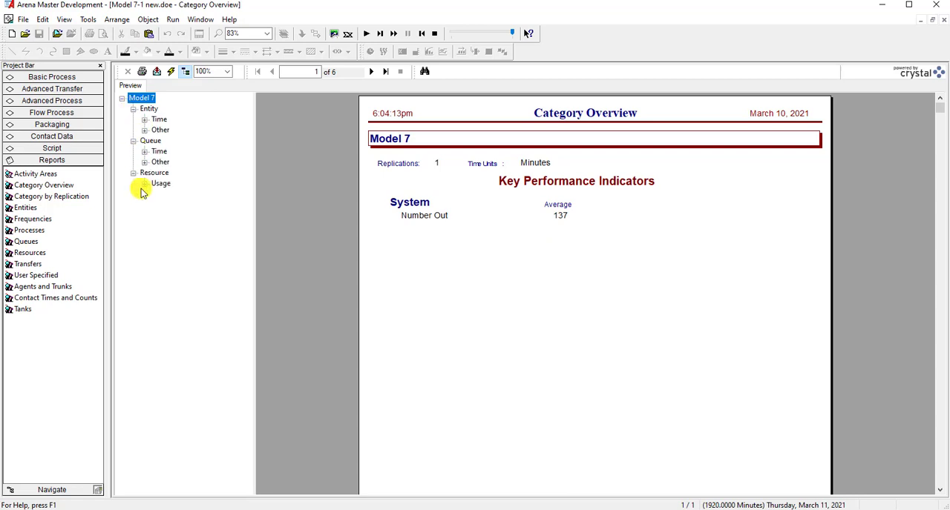
click(144, 183)
click(160, 183)
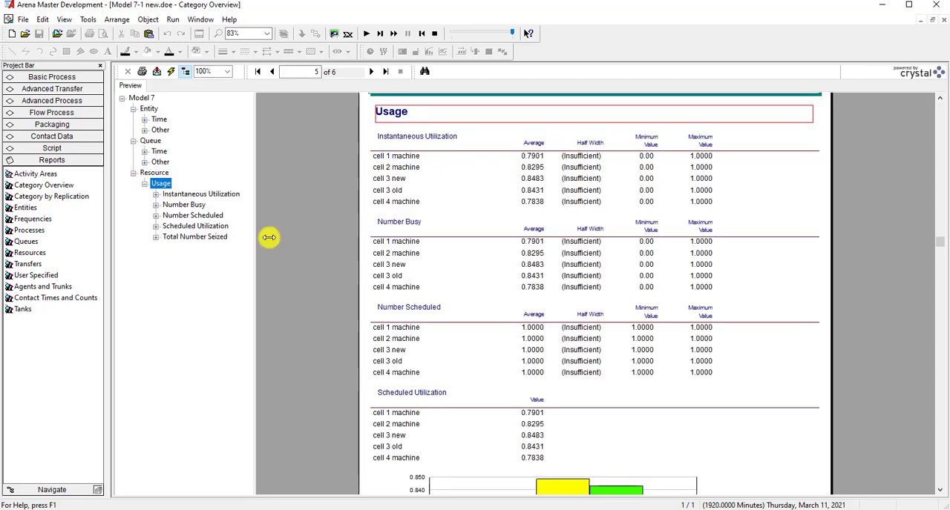
scroll(394, 330, down, 5)
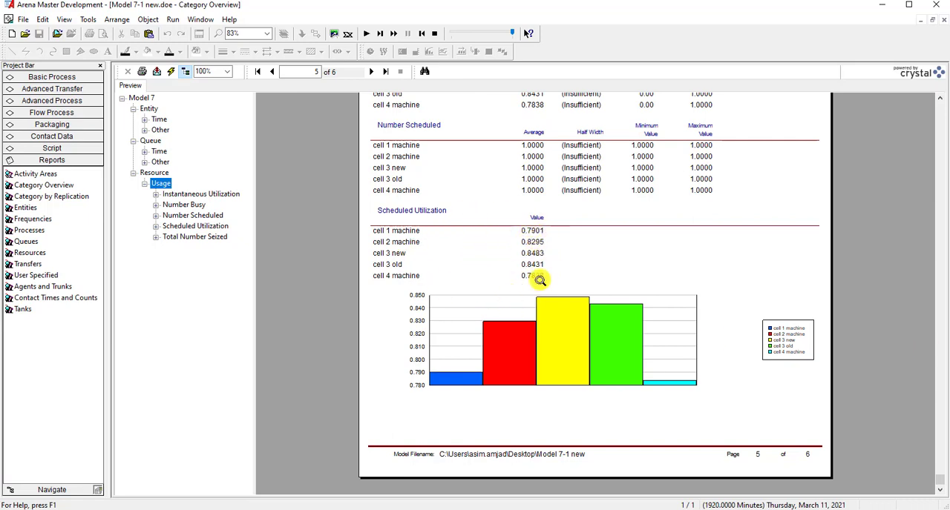
- Review the report's queue waiting times and the entity times for each part, down to Total Time
click(159, 152)
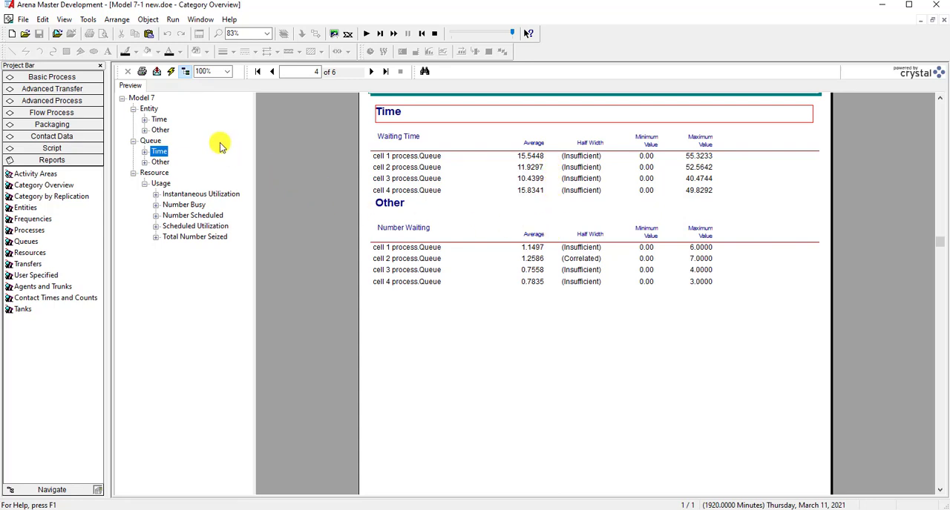
click(157, 119)
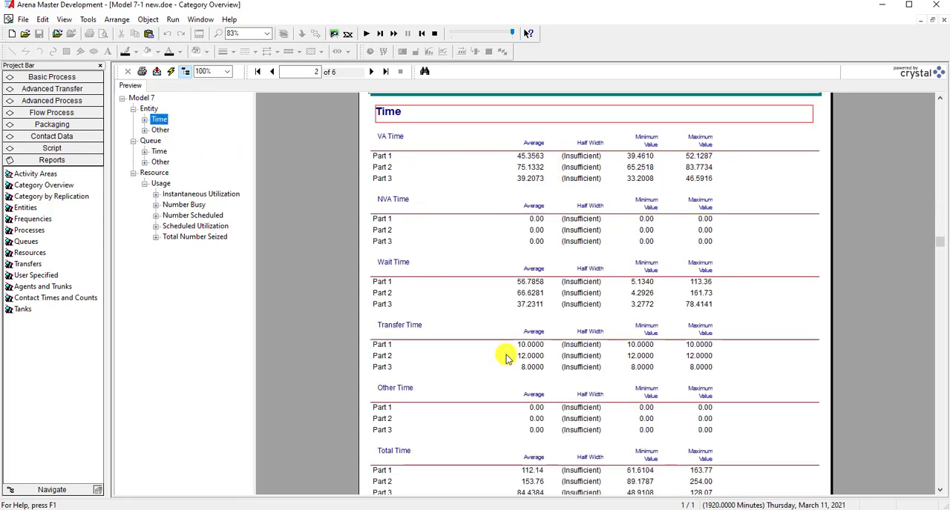
scroll(509, 356, down, 5)
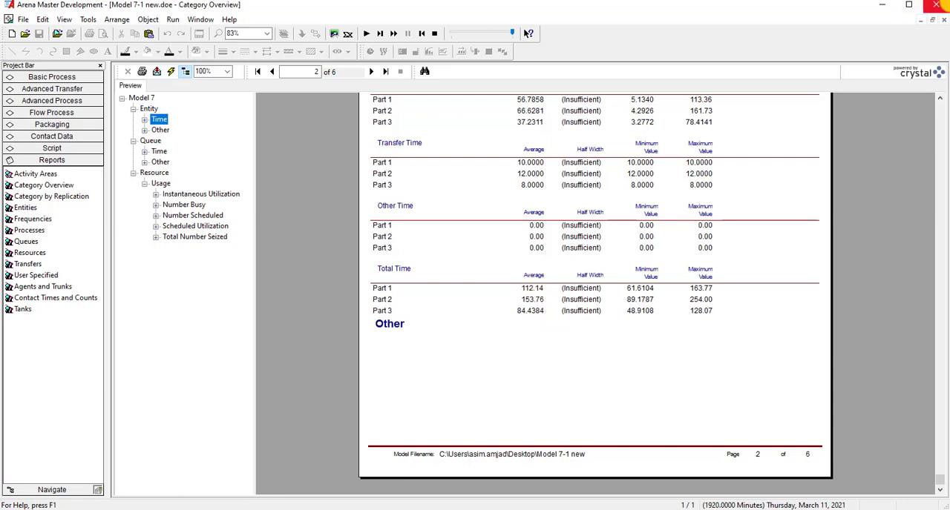
- Close the Category Overview report, end the simulation run and return to the model's flowchart modules
click(943, 20)
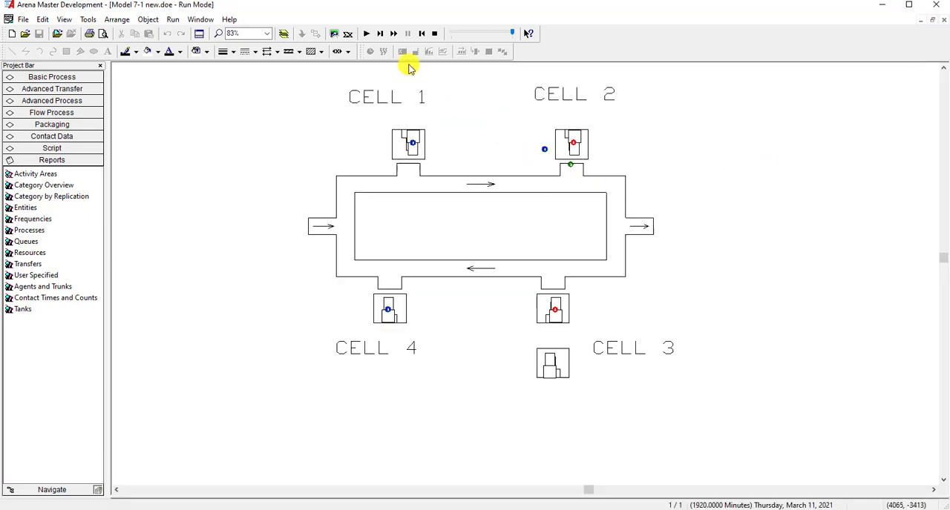
click(431, 32)
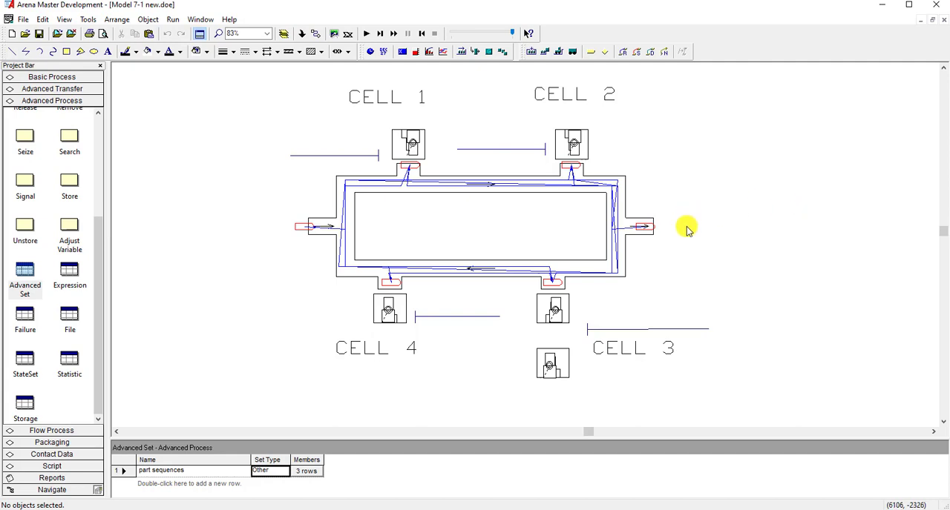
scroll(686, 228, down, 5)
scroll(687, 230, down, 5)
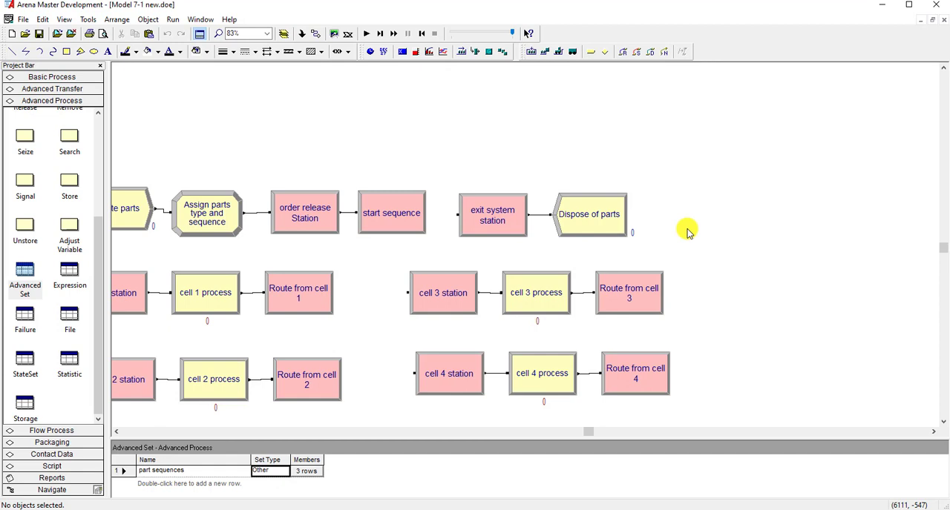
scroll(687, 231, down, 2)
scroll(397, 291, down, 1)
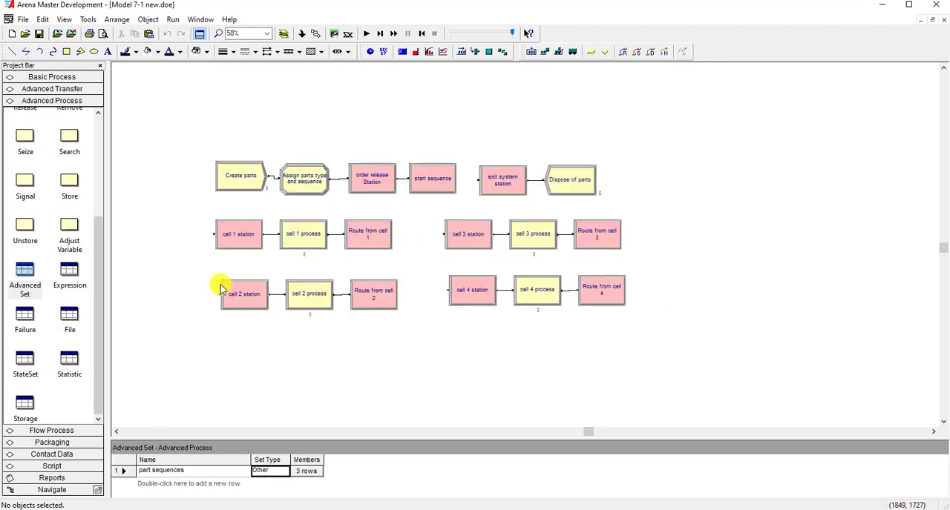
scroll(221, 286, up, 2)
click(116, 431)
click(116, 432)
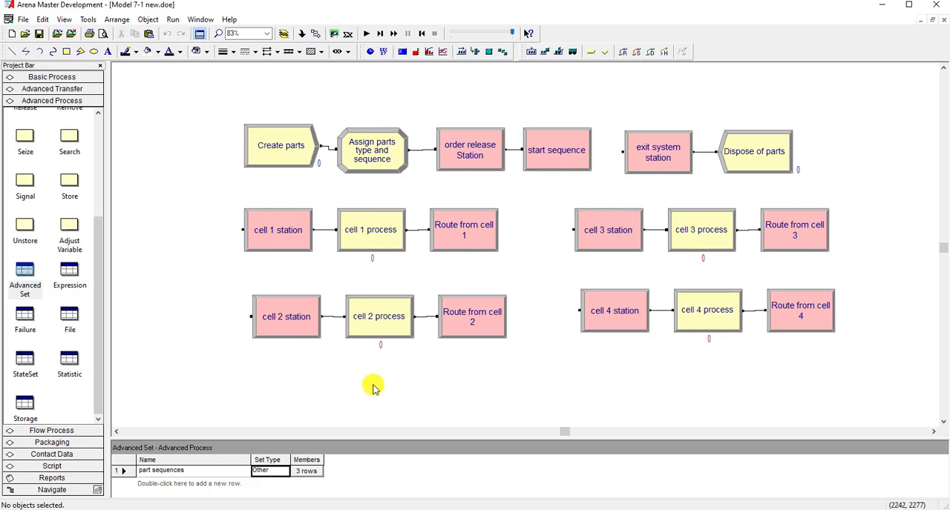
- Display the model's SIMAN code, look through the module statements and follow the Route from cell 3 link to its flowchart module
click(172, 20)
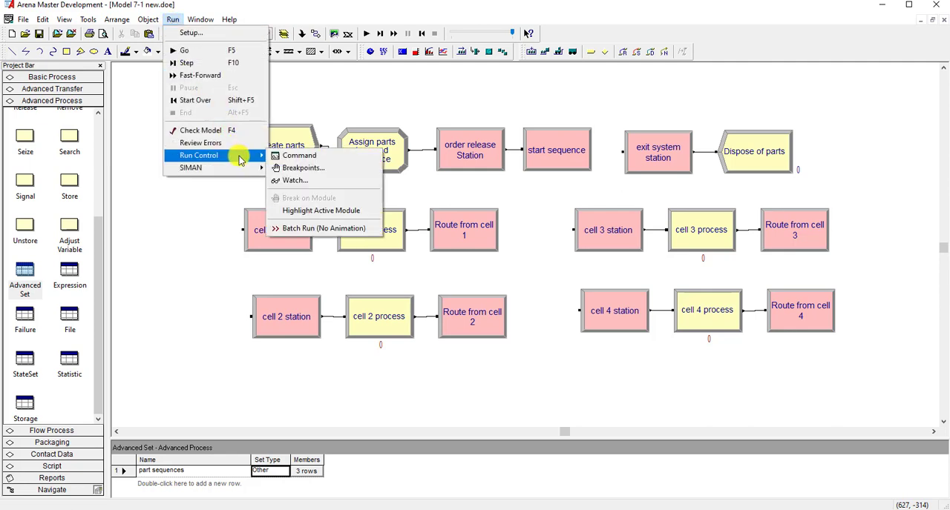
mouse_move(239, 170)
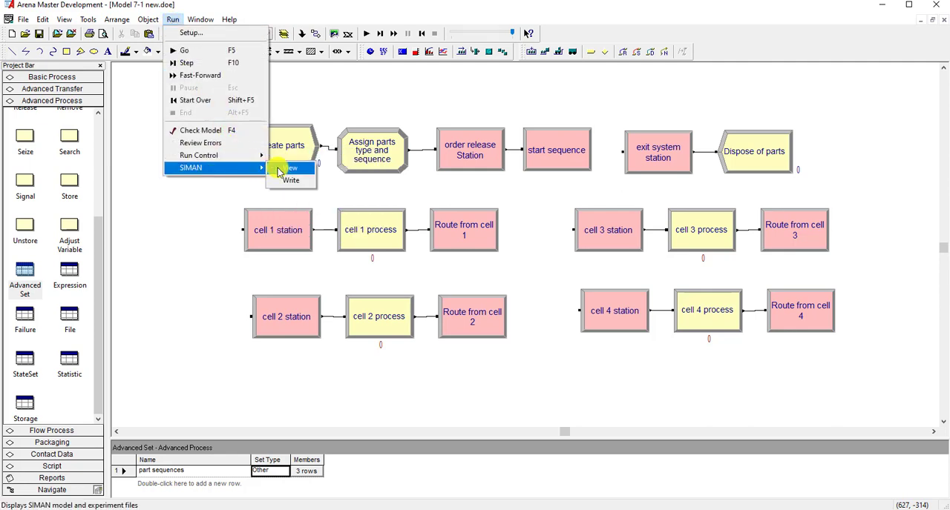
click(274, 165)
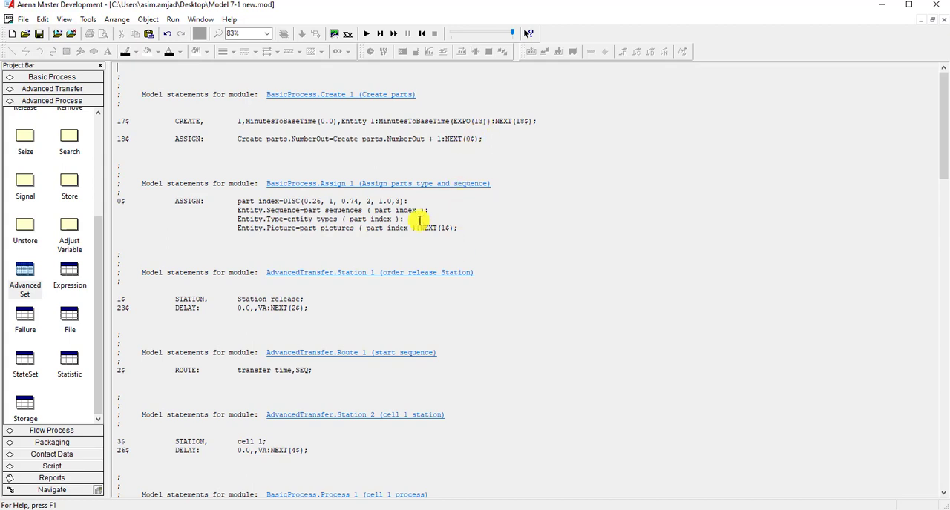
scroll(386, 241, down, 20)
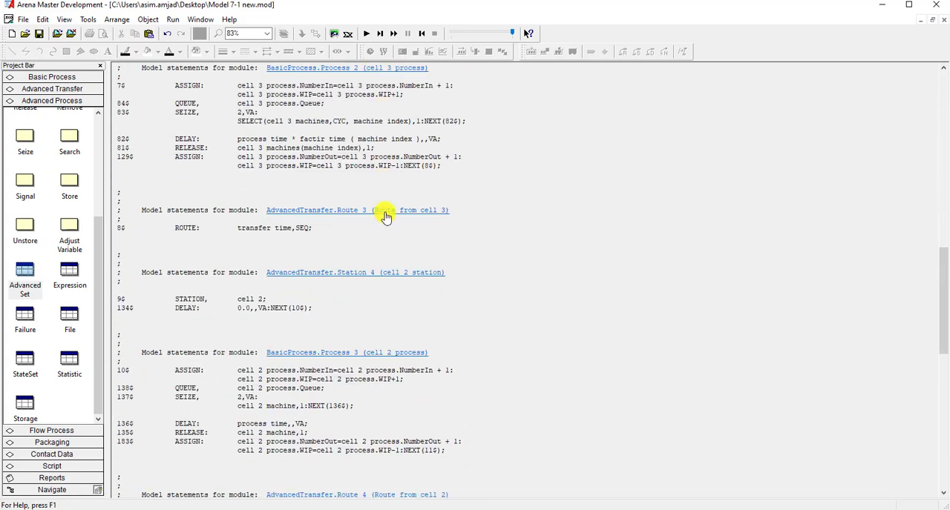
click(386, 213)
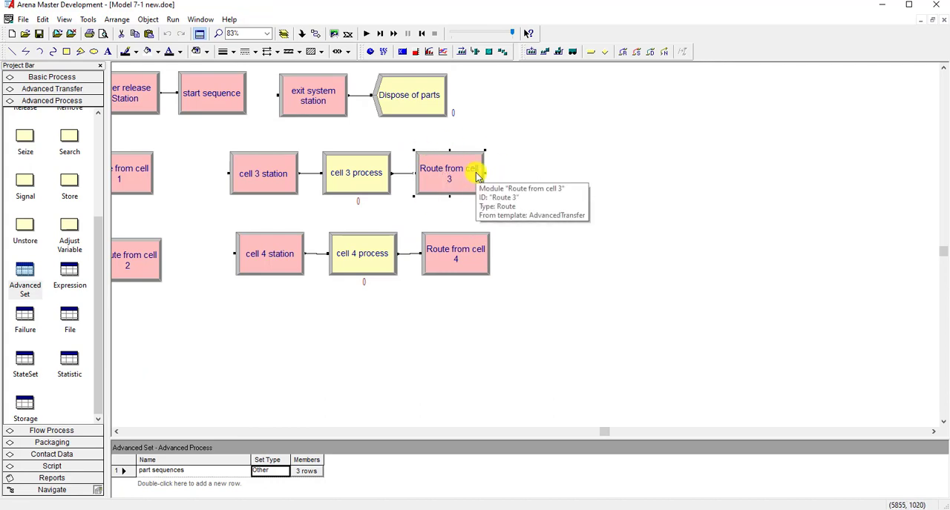
- Display the SIMAN code again, review the statements from Create parts to the cell 1 process, and close the .mod file
click(171, 20)
mouse_move(252, 170)
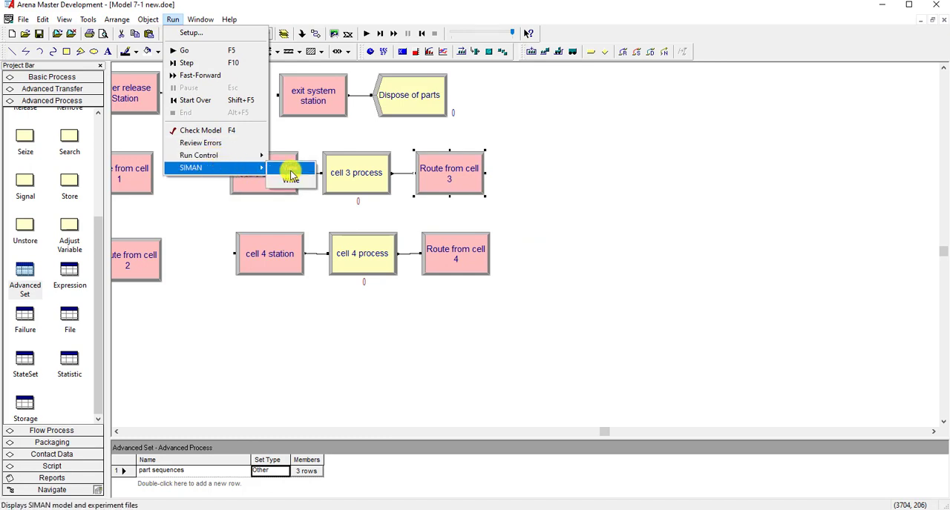
click(290, 175)
scroll(397, 282, down, 2)
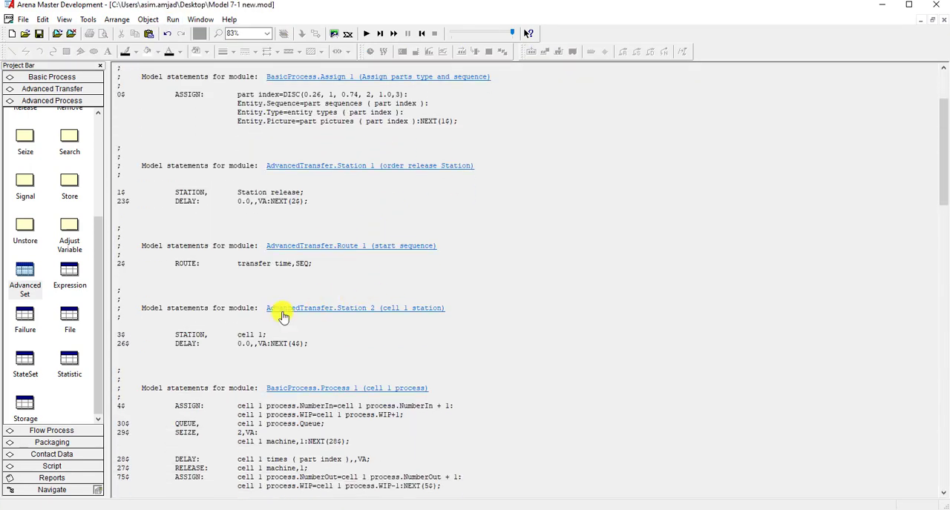
scroll(304, 215, up, 4)
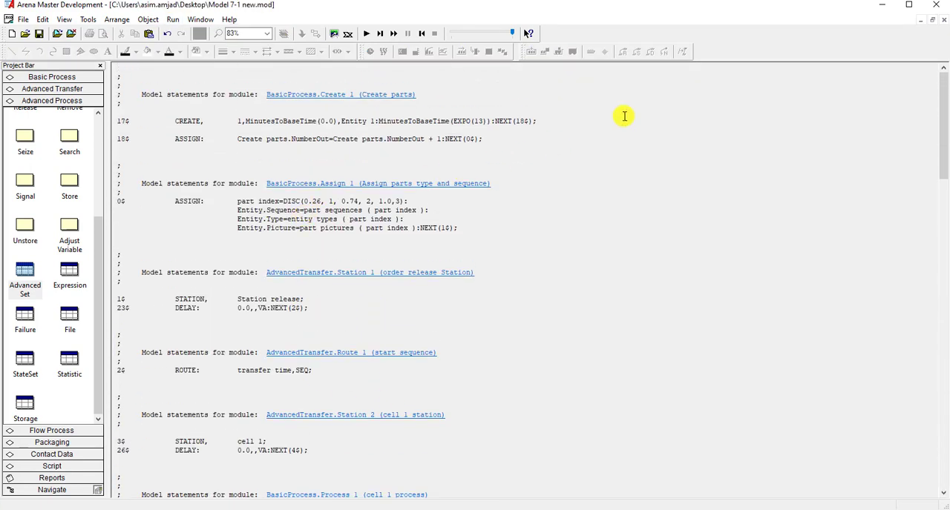
click(943, 20)
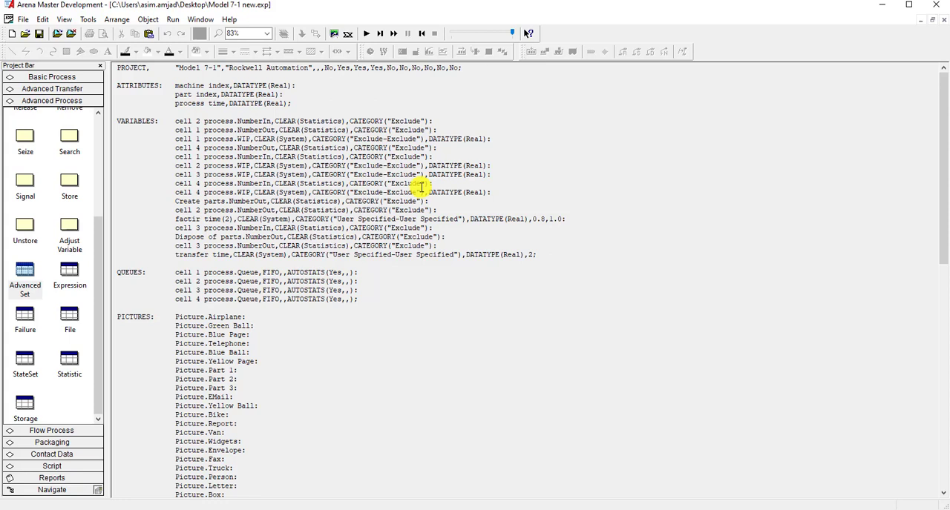
- Review the SIMAN experiment file's definitions from attributes and variables through sequences, sets and activity areas, and close the .exp file
scroll(417, 199, down, 18)
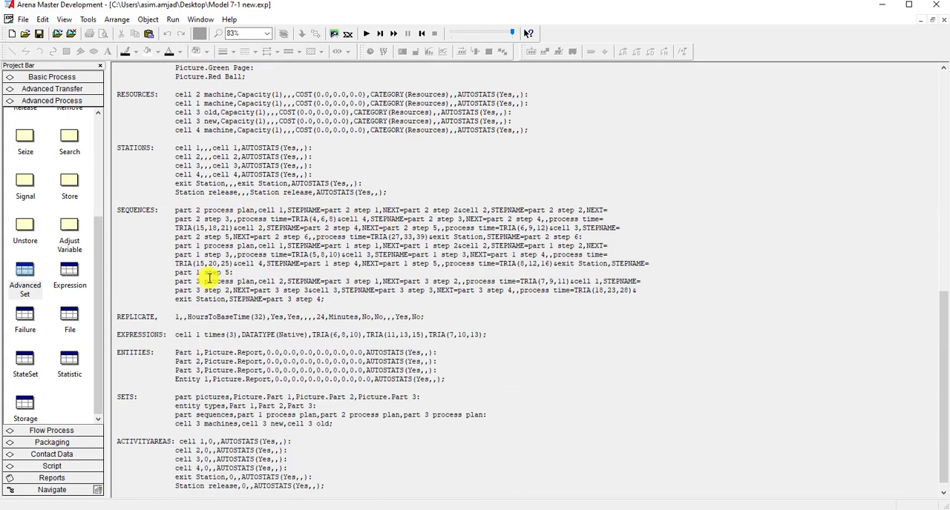
scroll(327, 355, down, 1)
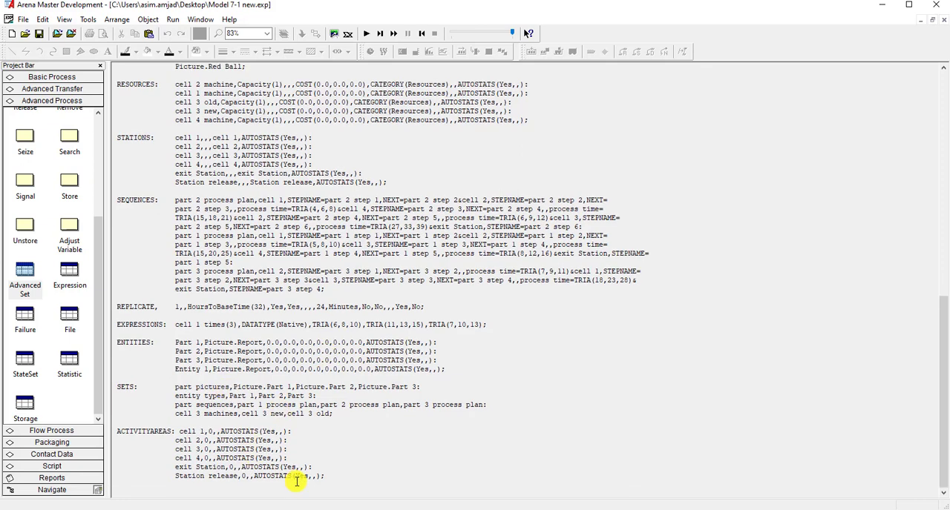
scroll(420, 290, up, 4)
scroll(421, 288, up, 14)
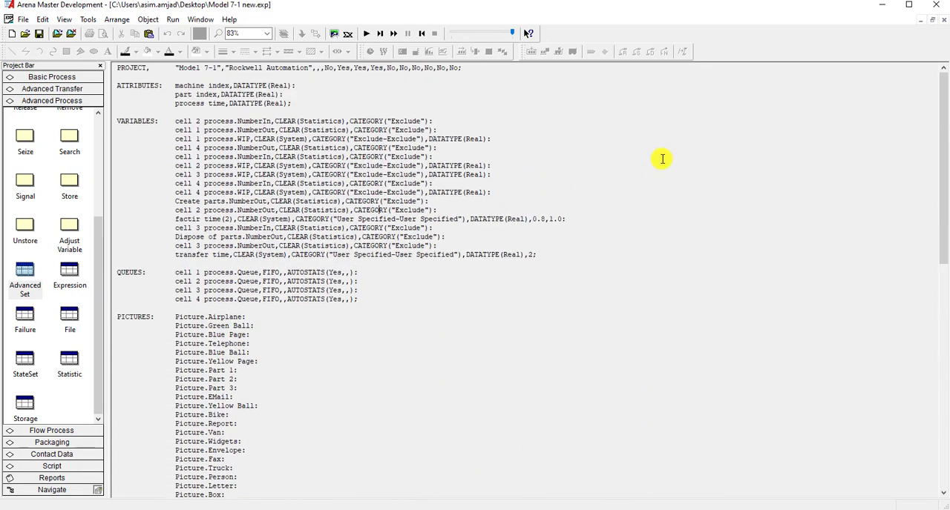
click(943, 22)
click(173, 19)
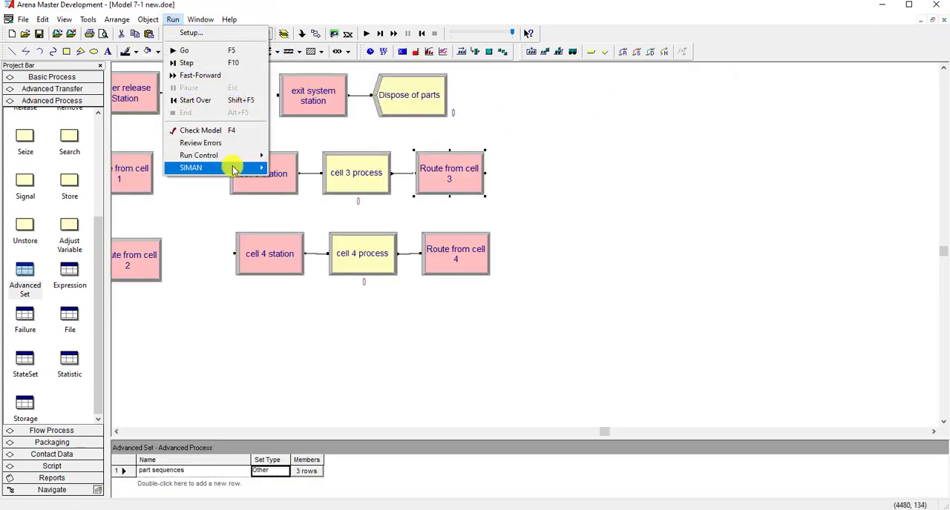
click(530, 195)
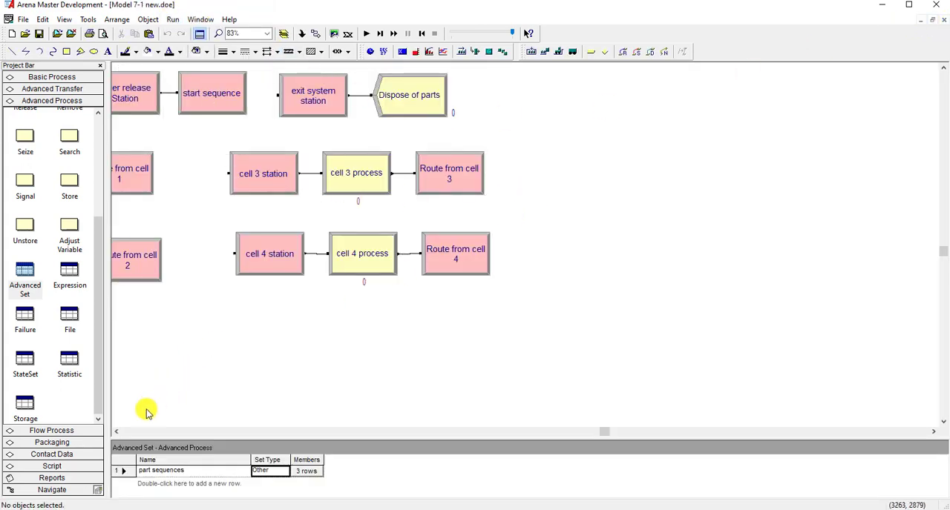
click(117, 431)
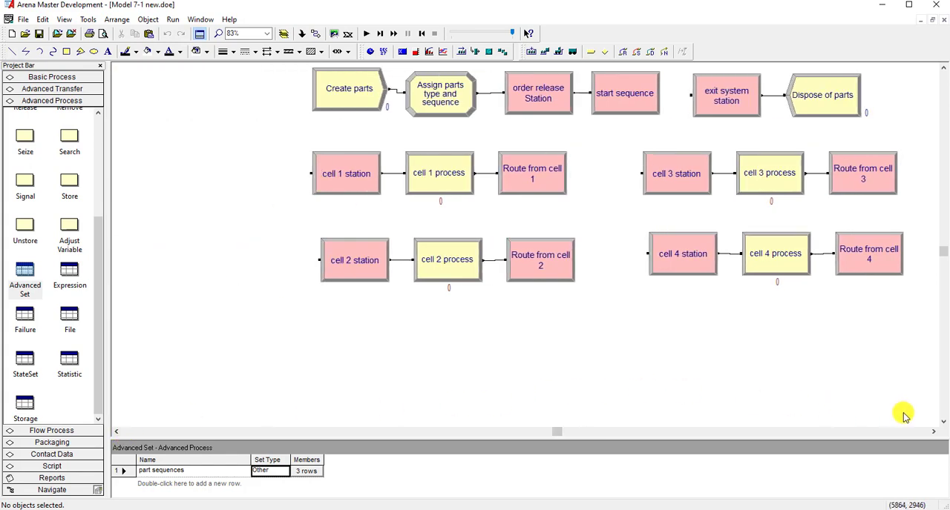
click(933, 431)
scroll(630, 342, up, 3)
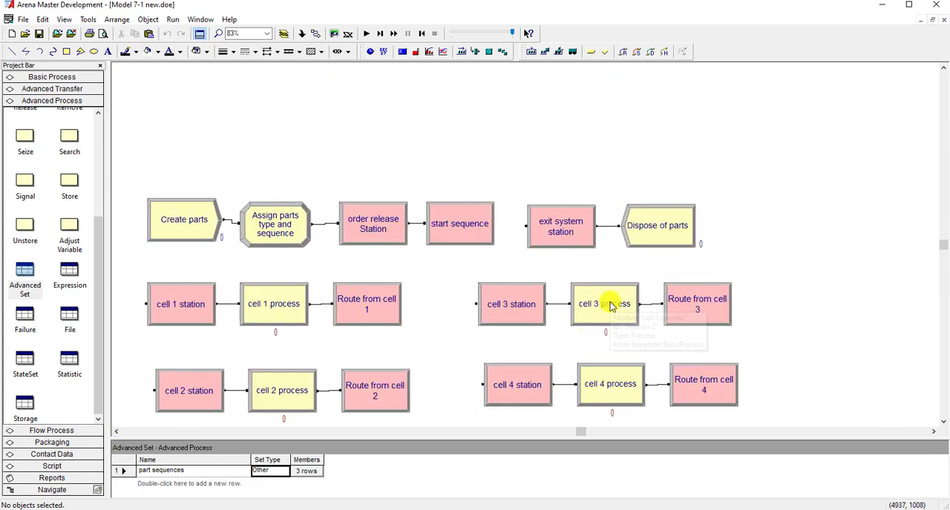